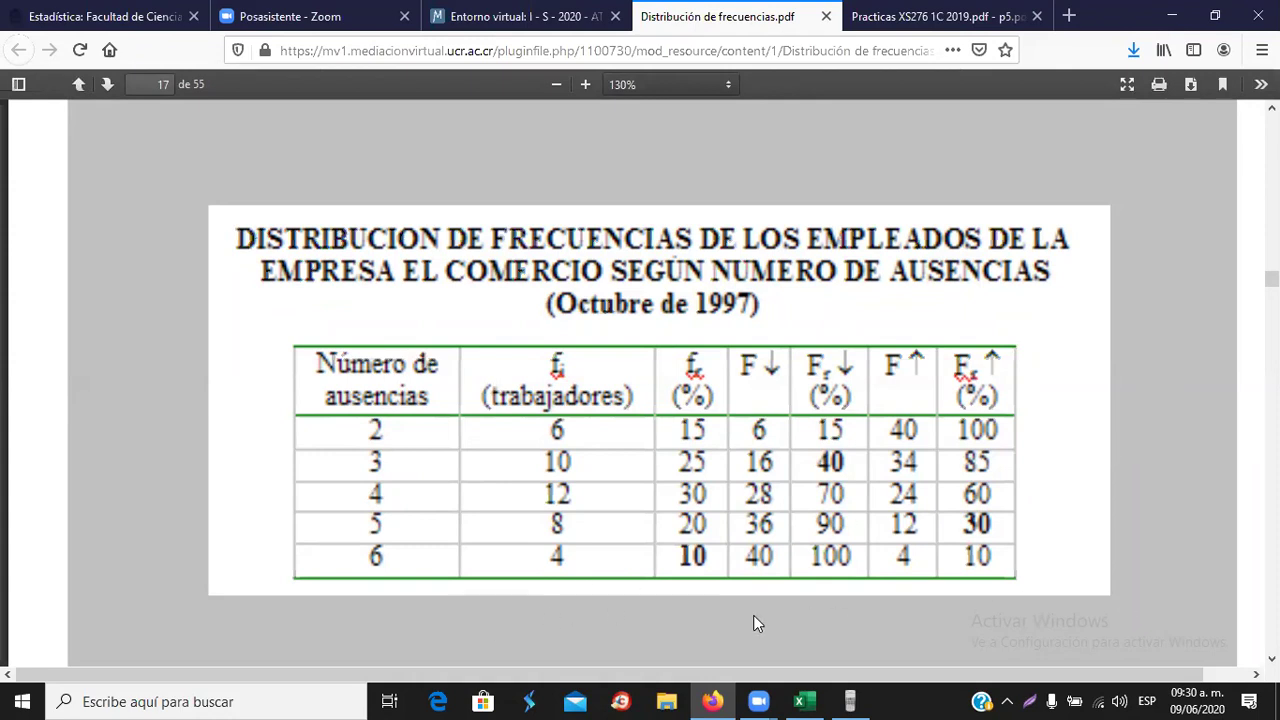
- Review the Ejemplo 1 frequency distribution table of employee absences and its written interpretation in the class PDF
scroll(744, 435, "down", 10)
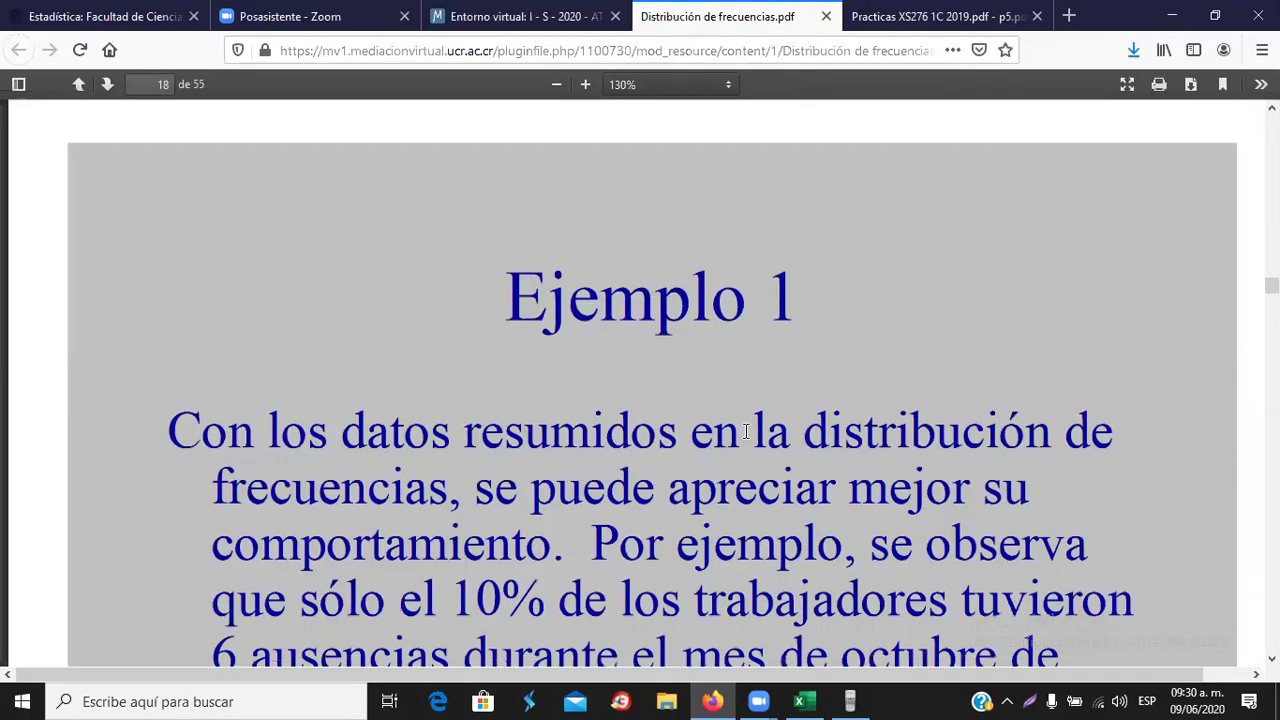
scroll(744, 433, "up", 10)
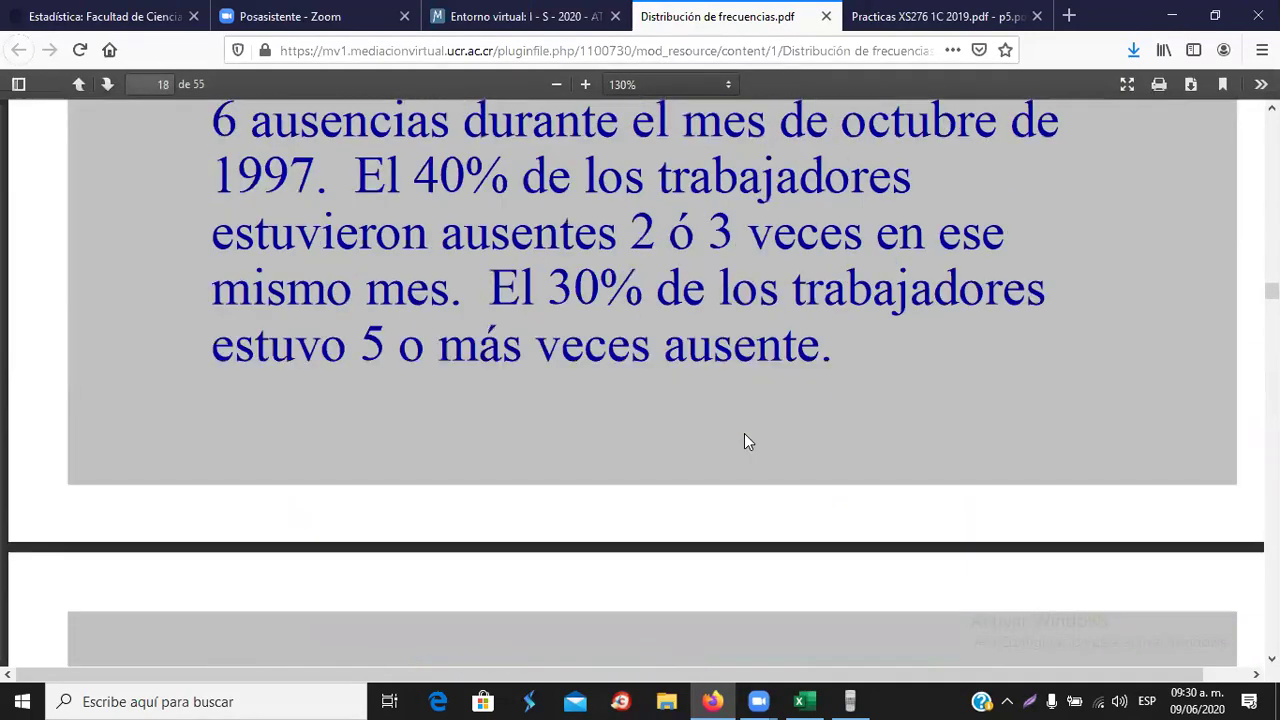
scroll(744, 433, "up", 2)
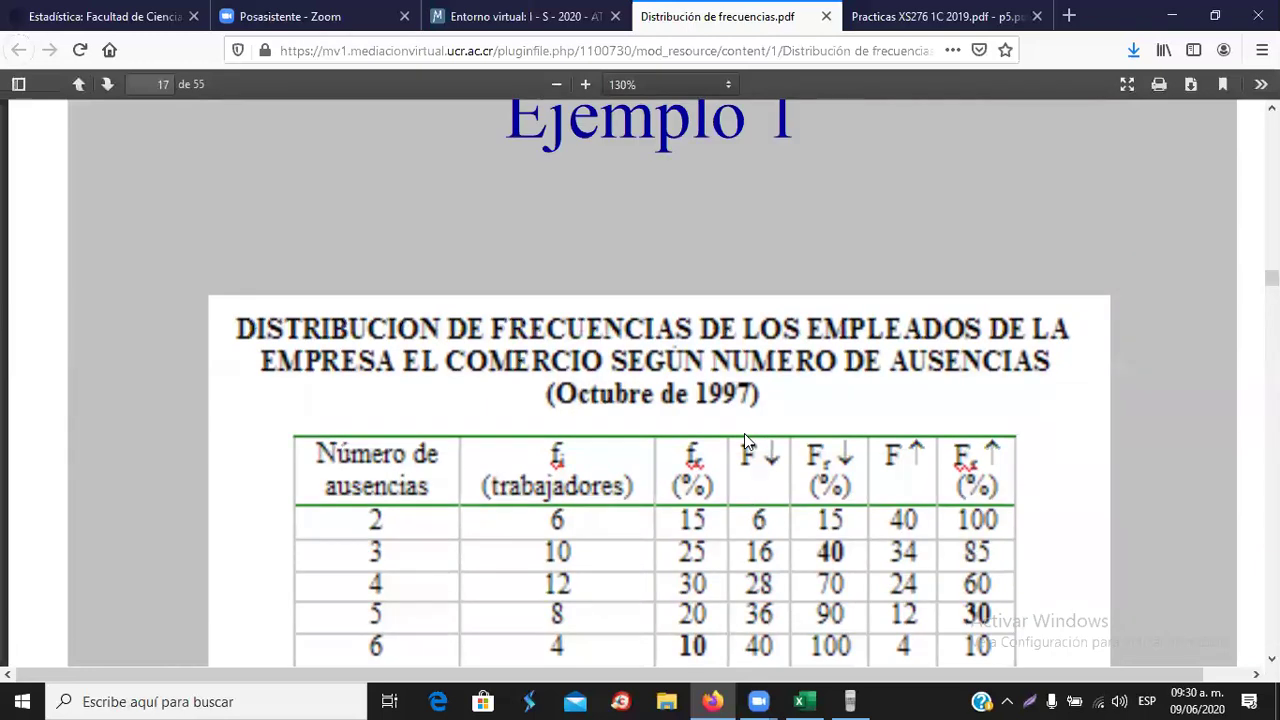
scroll(744, 433, "down", 2)
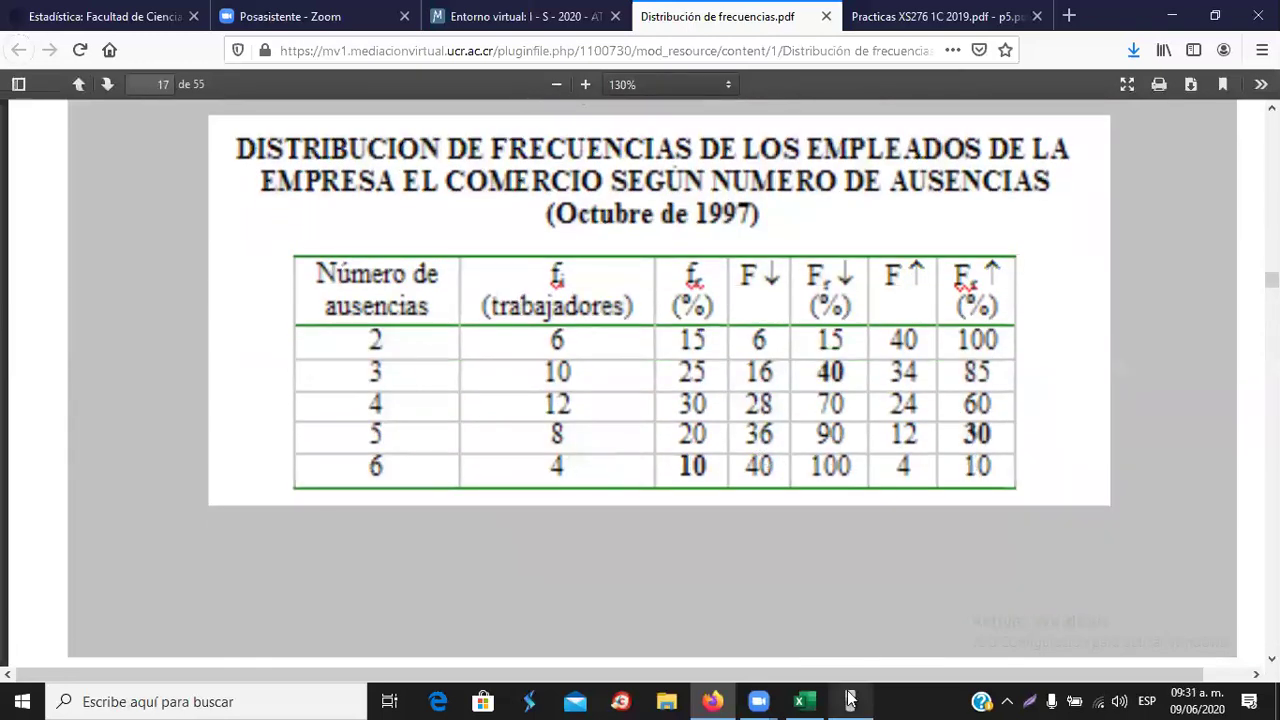
- Switch to the practice exercises PDF and find the data table and tasks of exercise 5.5
left_click(884, 22)
scroll(667, 283, "down", 3)
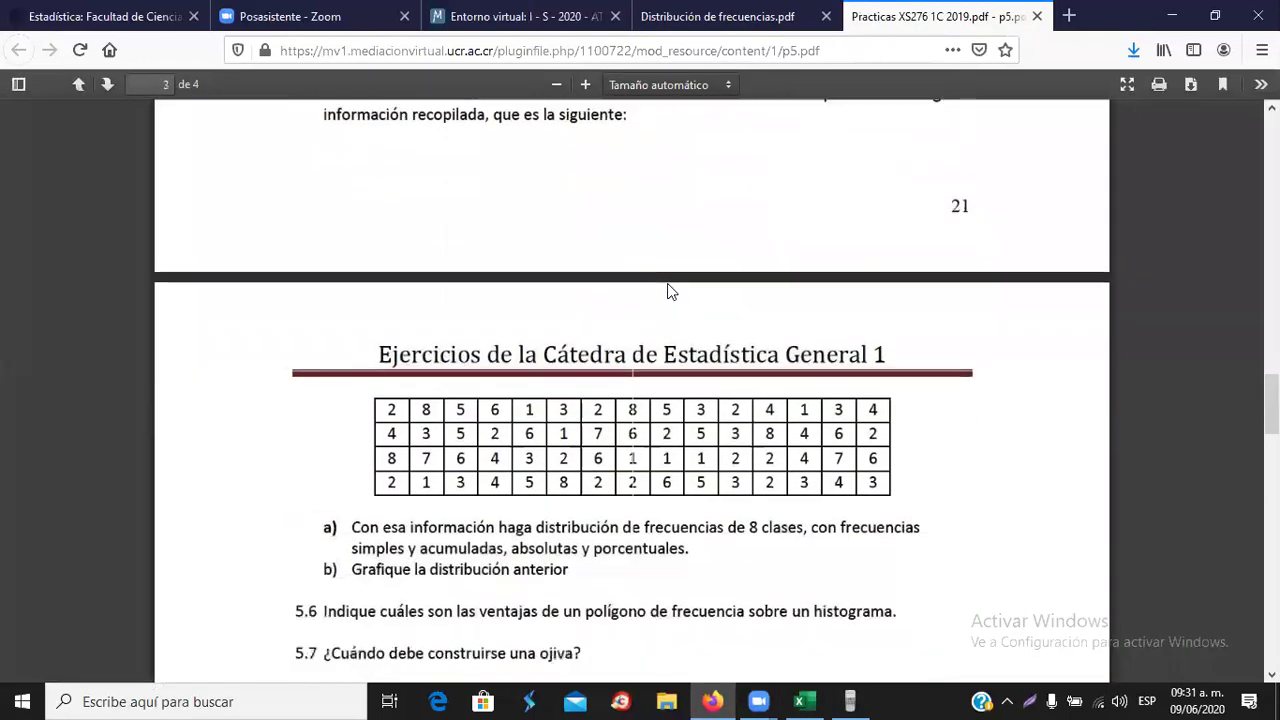
scroll(667, 284, "down", 3)
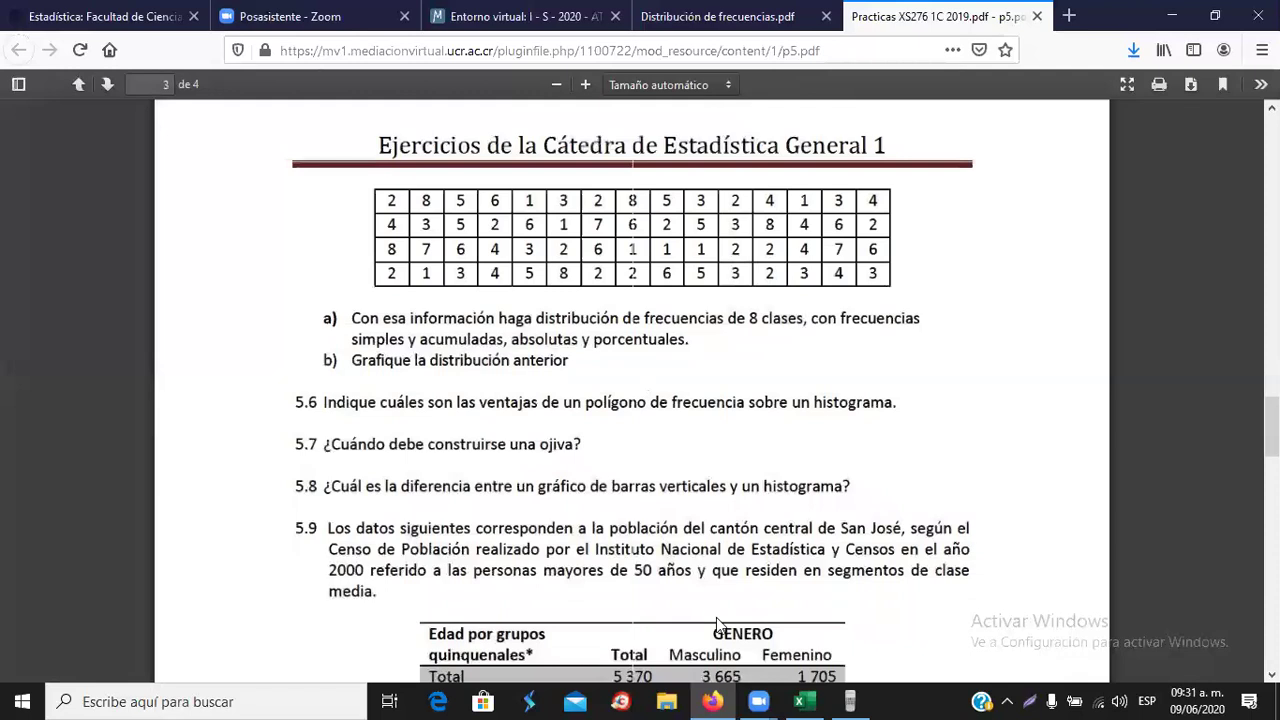
- Switch to the Excel workbook and complete the title in cell A1 as "Ejercicio 5.5."
left_click(805, 701)
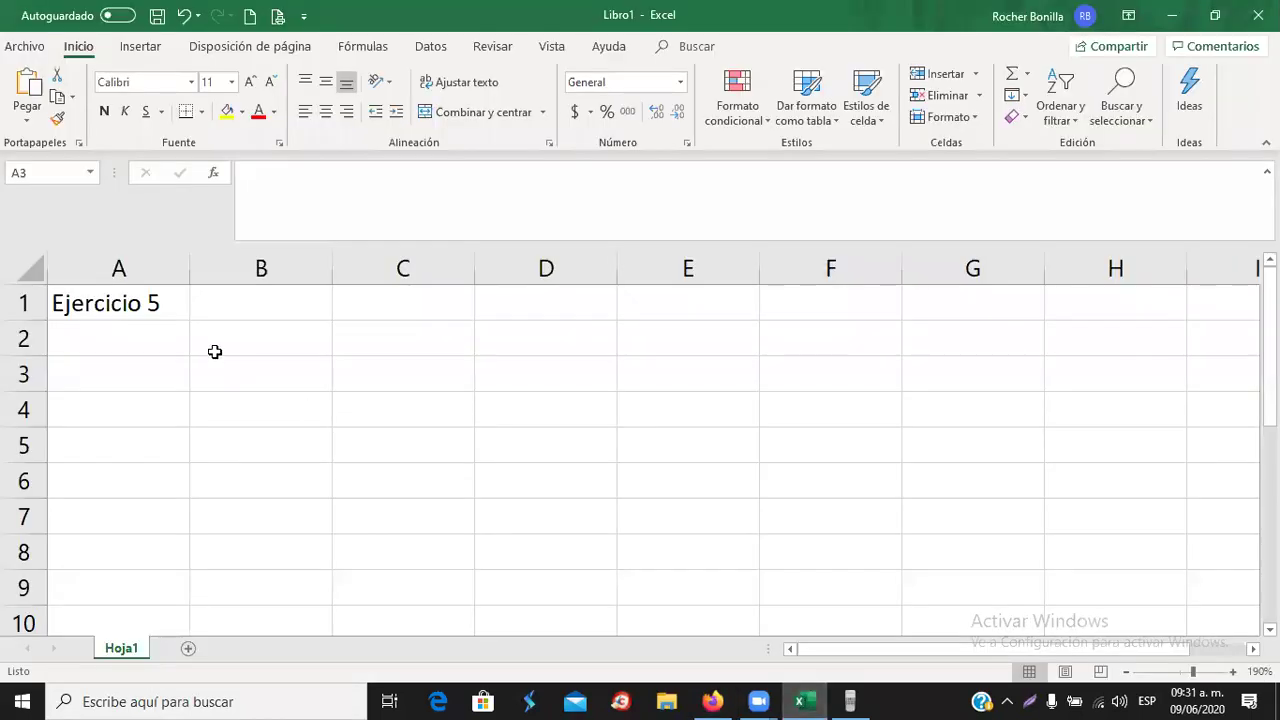
left_click(130, 313)
left_click(360, 172)
type(".5")
key("Return")
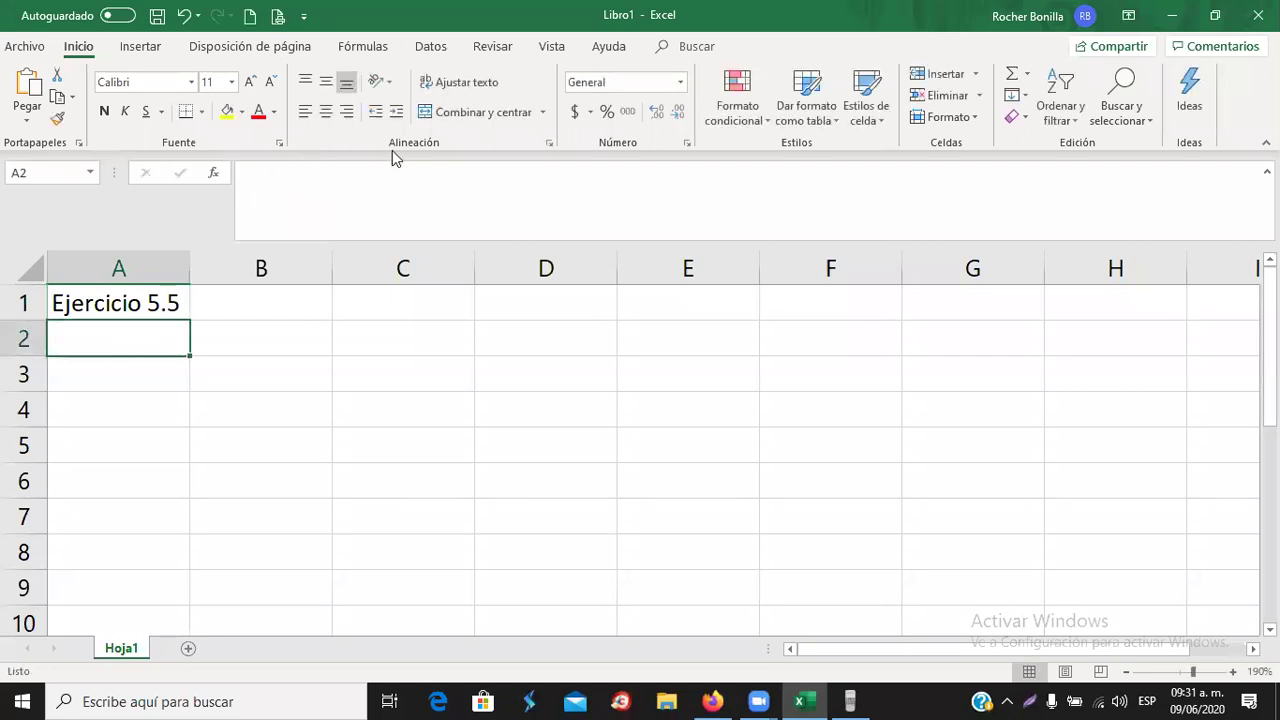
left_click(114, 300)
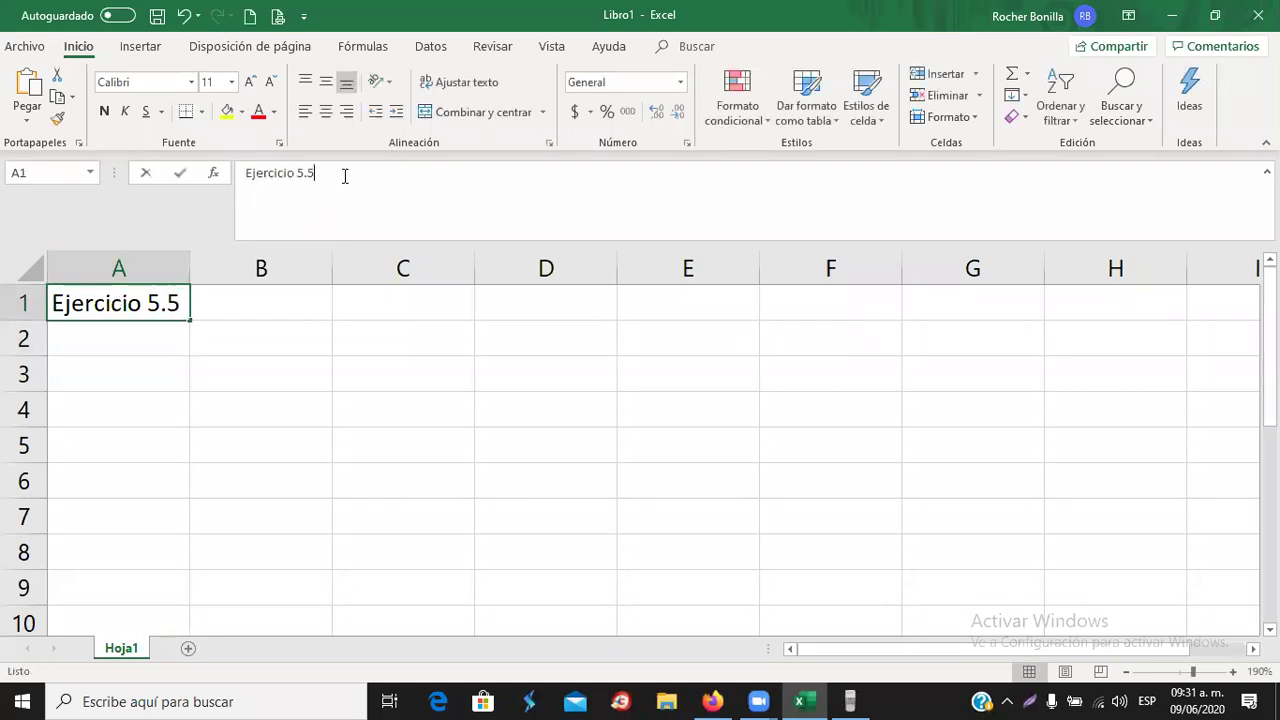
left_click(344, 175)
left_click(283, 365)
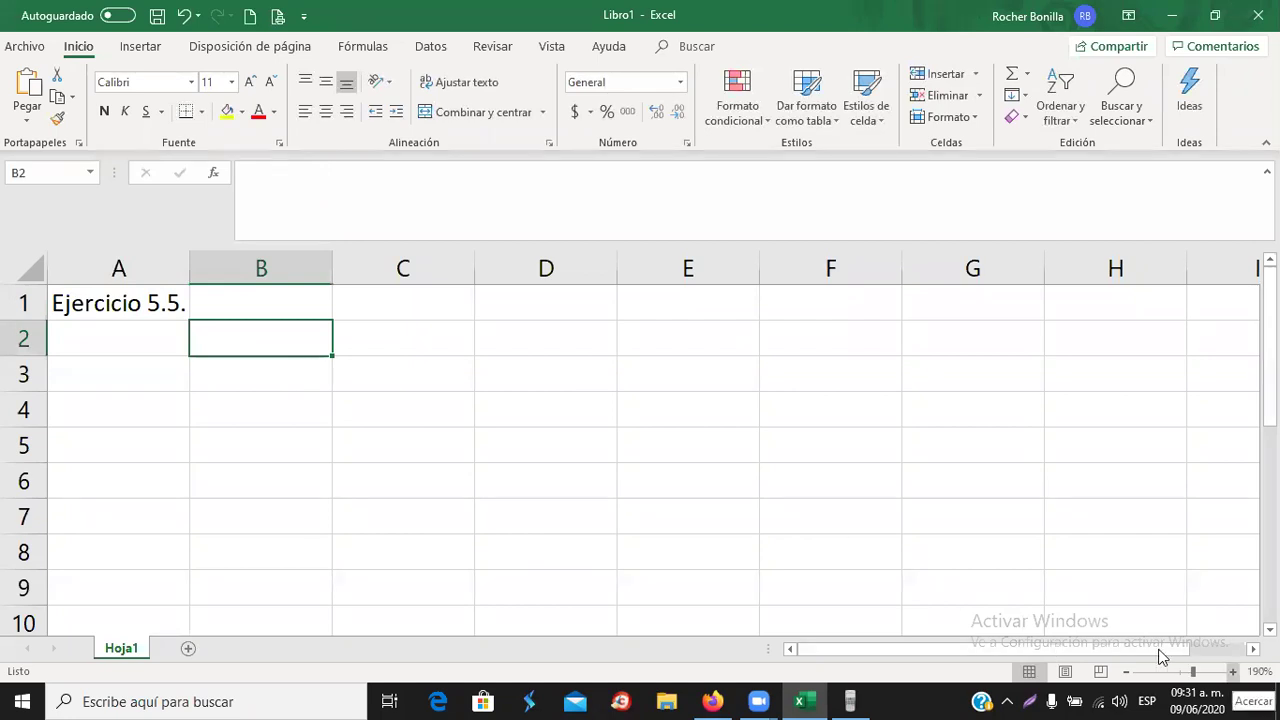
scroll(1160, 654, "up", 3, "ctrl")
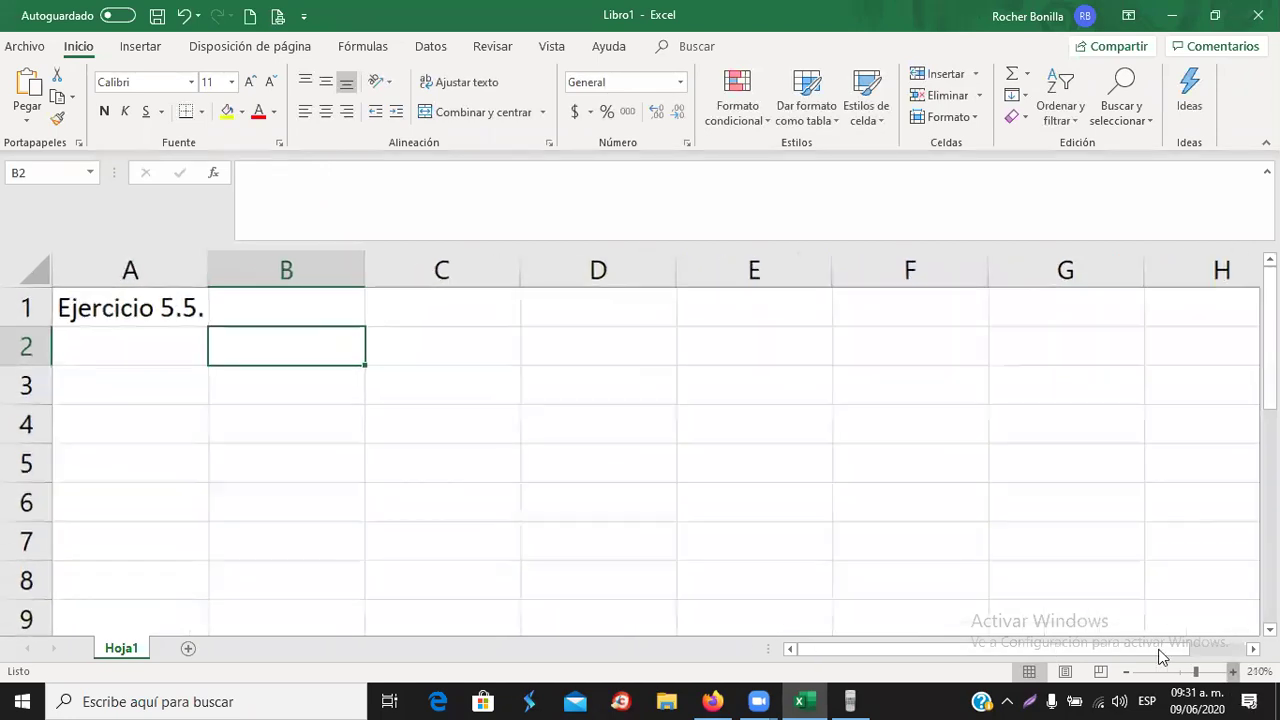
left_click(155, 404)
- Switch back to the practice PDF and read the statement, data and tasks of exercise 5.5
key("alt+Tab")
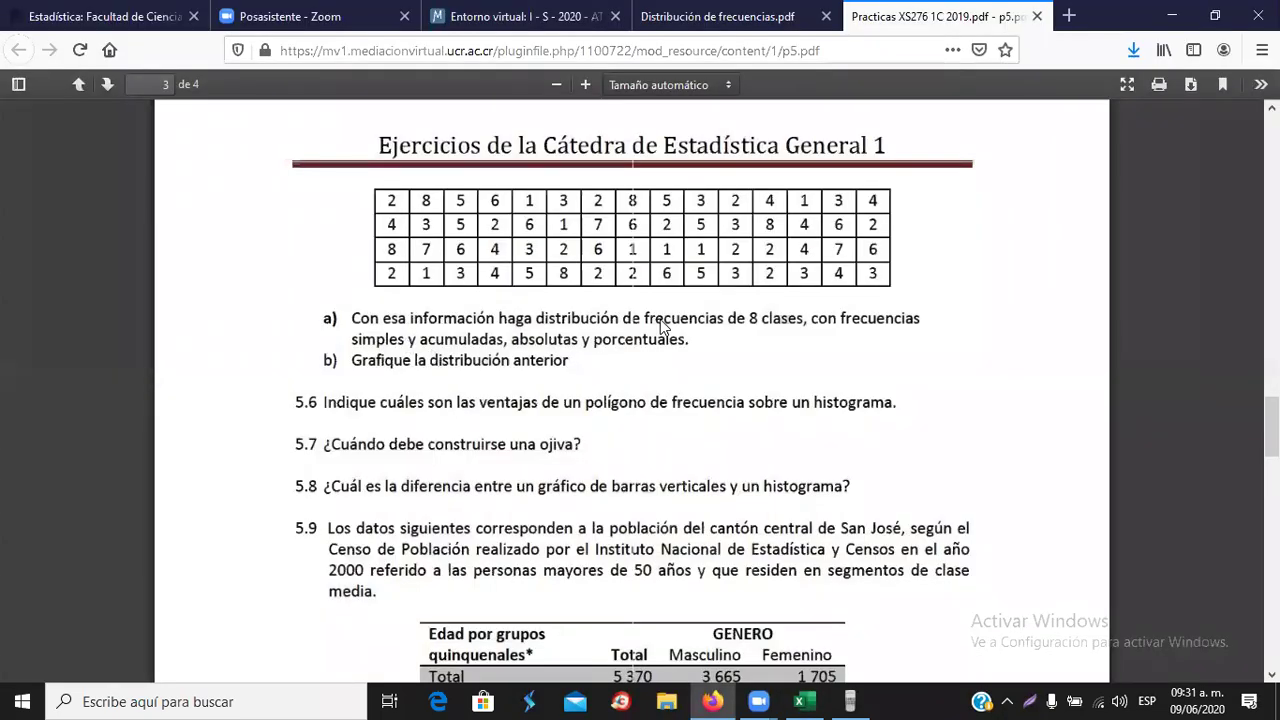
scroll(660, 337, "up", 4)
scroll(657, 337, "down", 2)
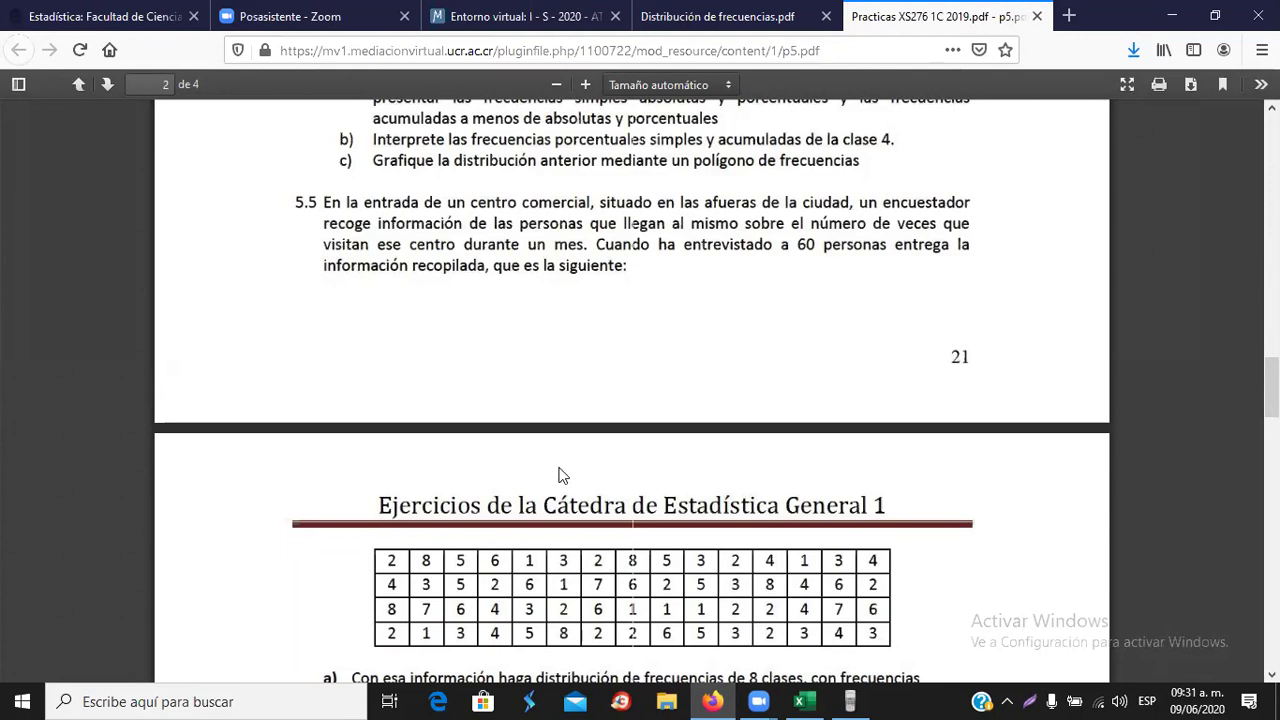
scroll(565, 475, "down", 4)
- Return to Excel and enter the header "Veces" in A3 with the values 1 to 8 below it in A4:A11
key("alt+Tab")
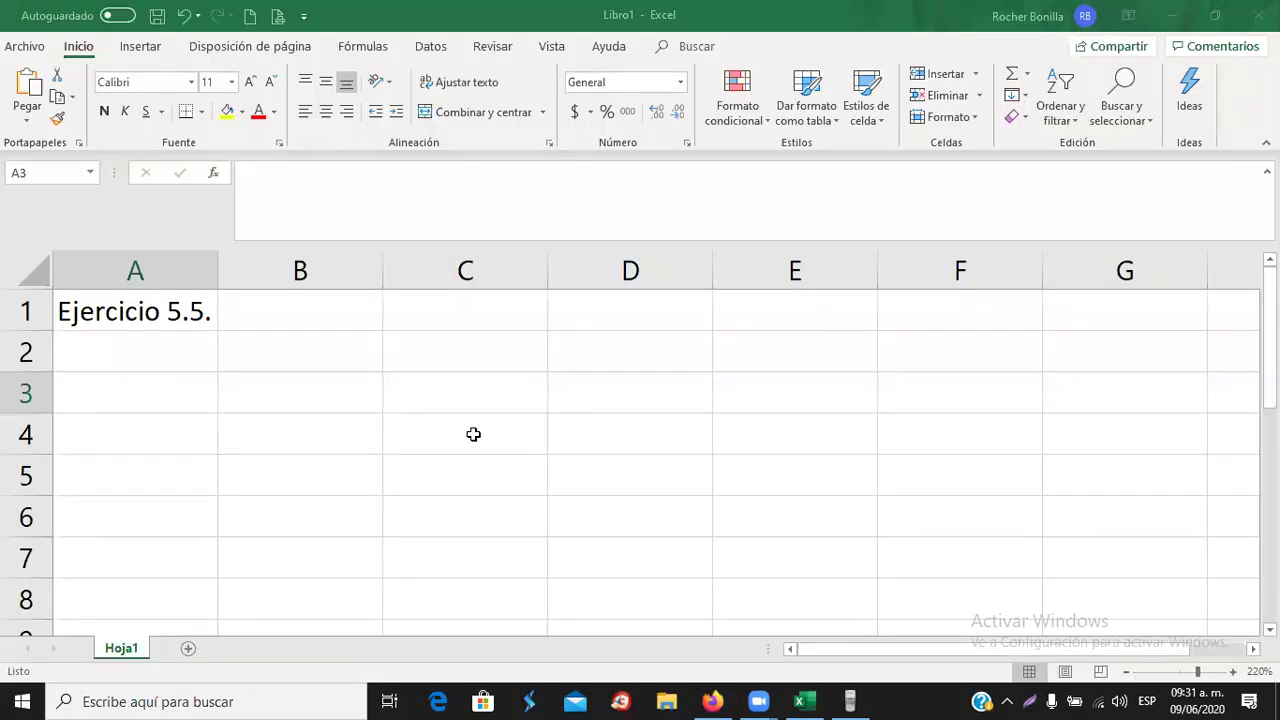
type("Veces")
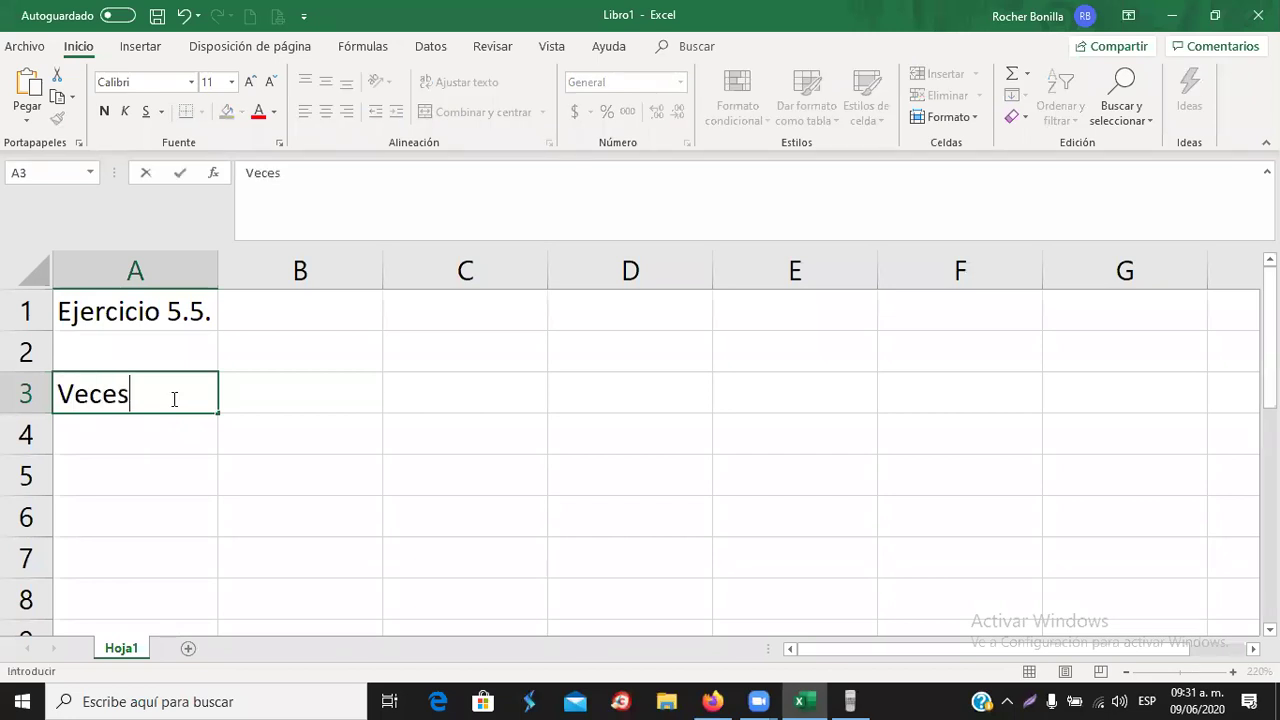
key("Return")
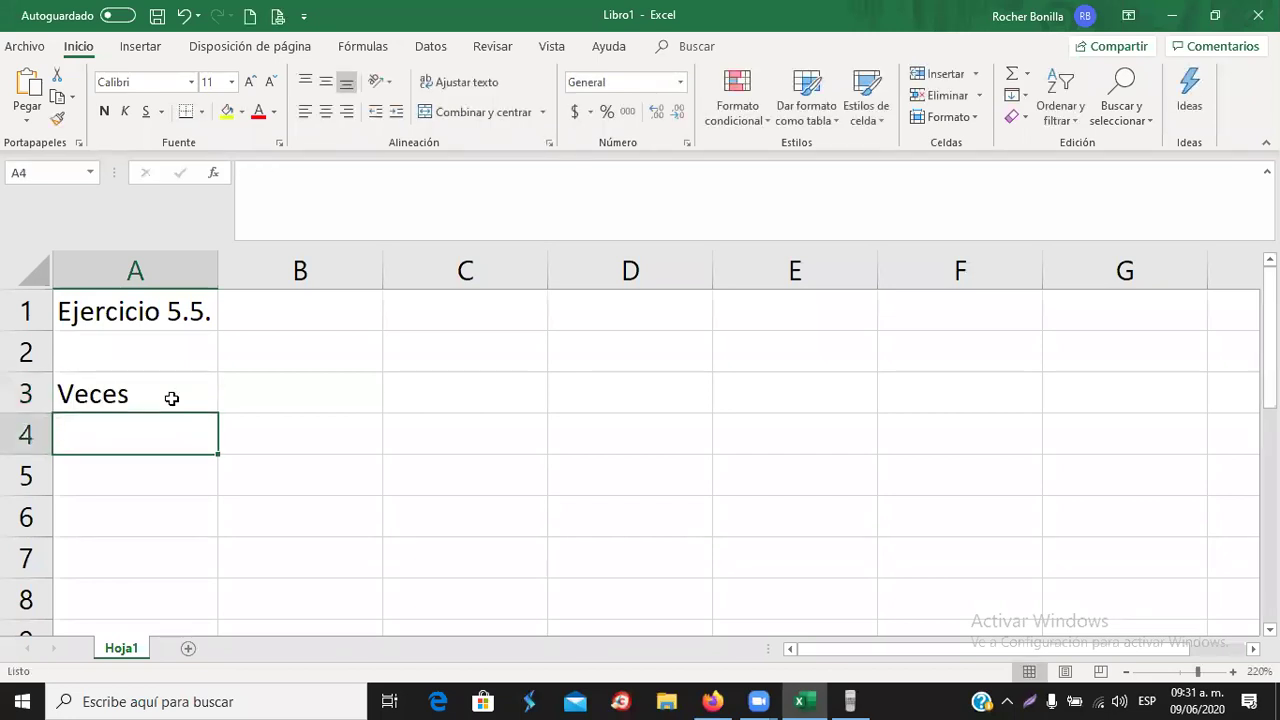
type("1")
key("Return")
type("2")
key("Return")
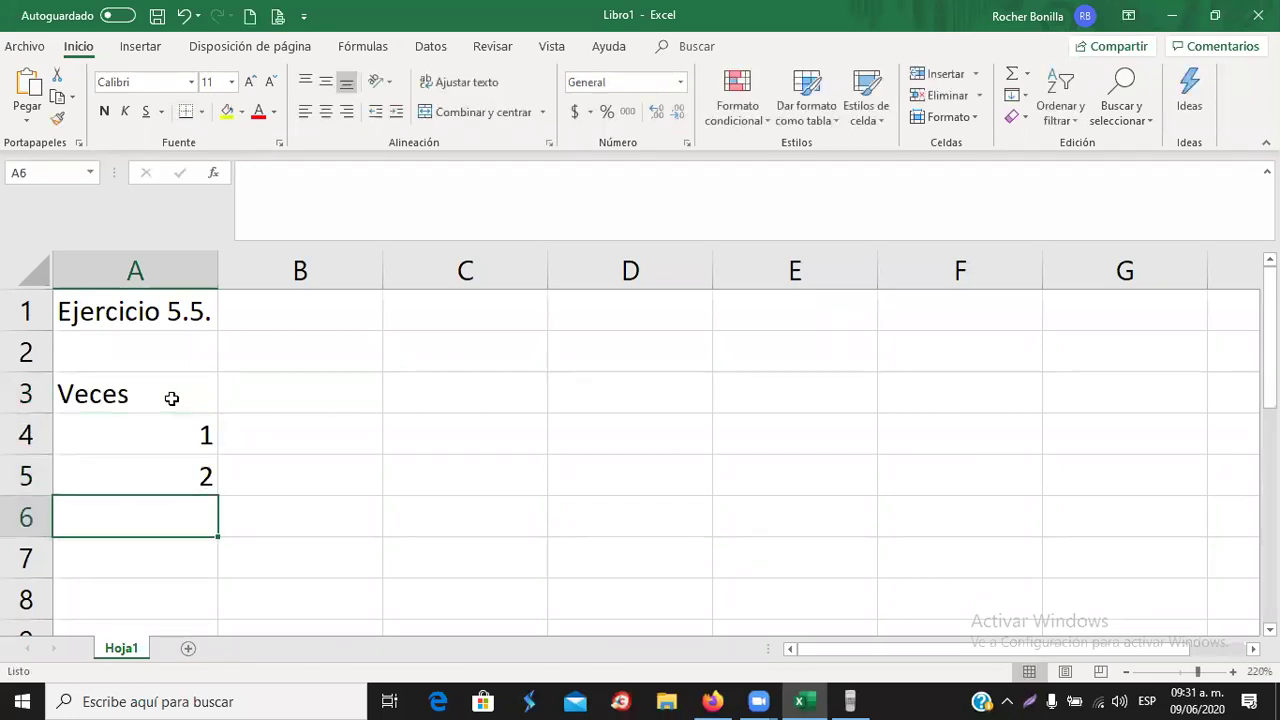
type("3")
key("Return")
type("4")
key("Return")
type("5")
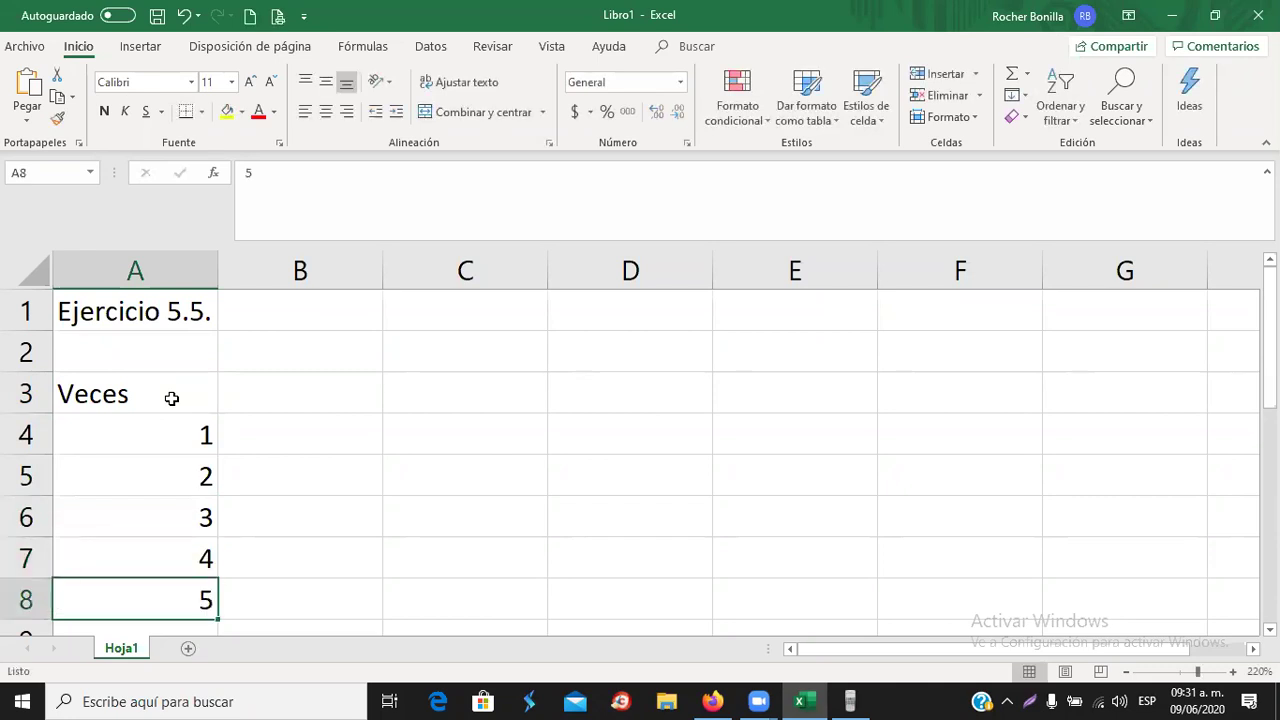
key("Return")
type("6")
key("Return")
type("7")
key("Return")
type("8")
key("Return")
- Check the exercise data in the PDF, return to Excel and enter the header "fi" in cell B3
key("alt+Tab")
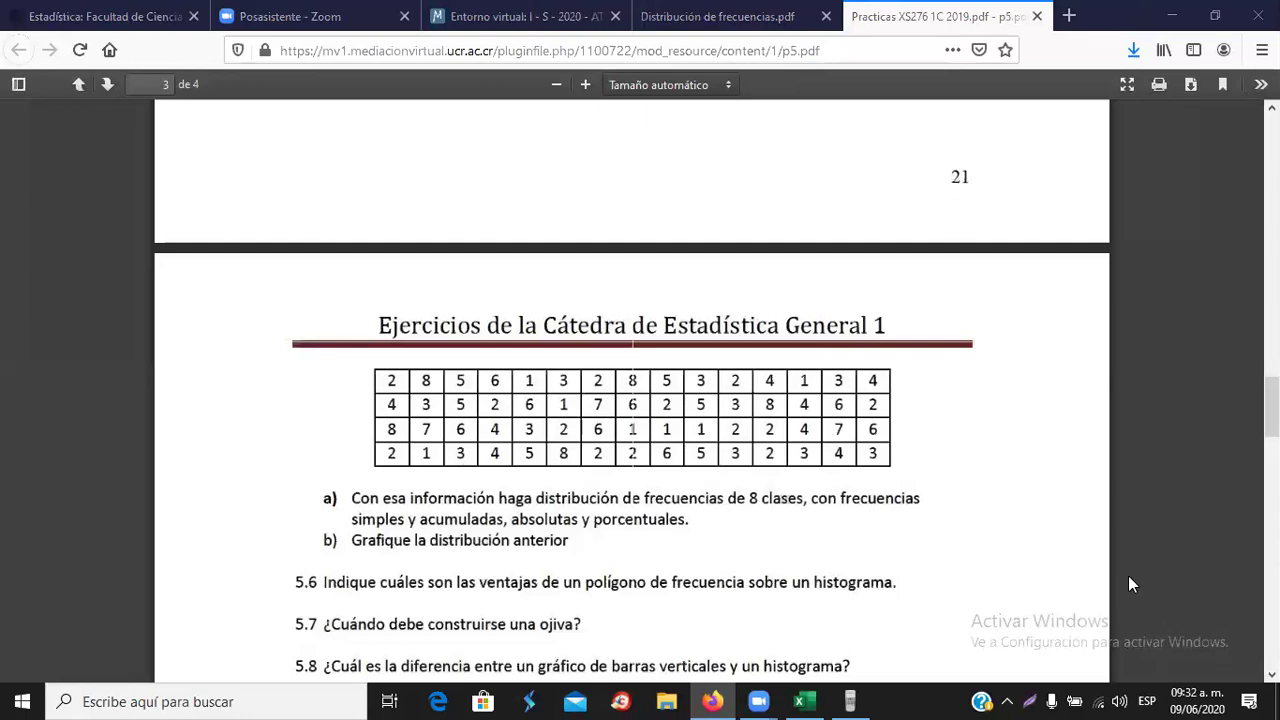
key("alt+Tab")
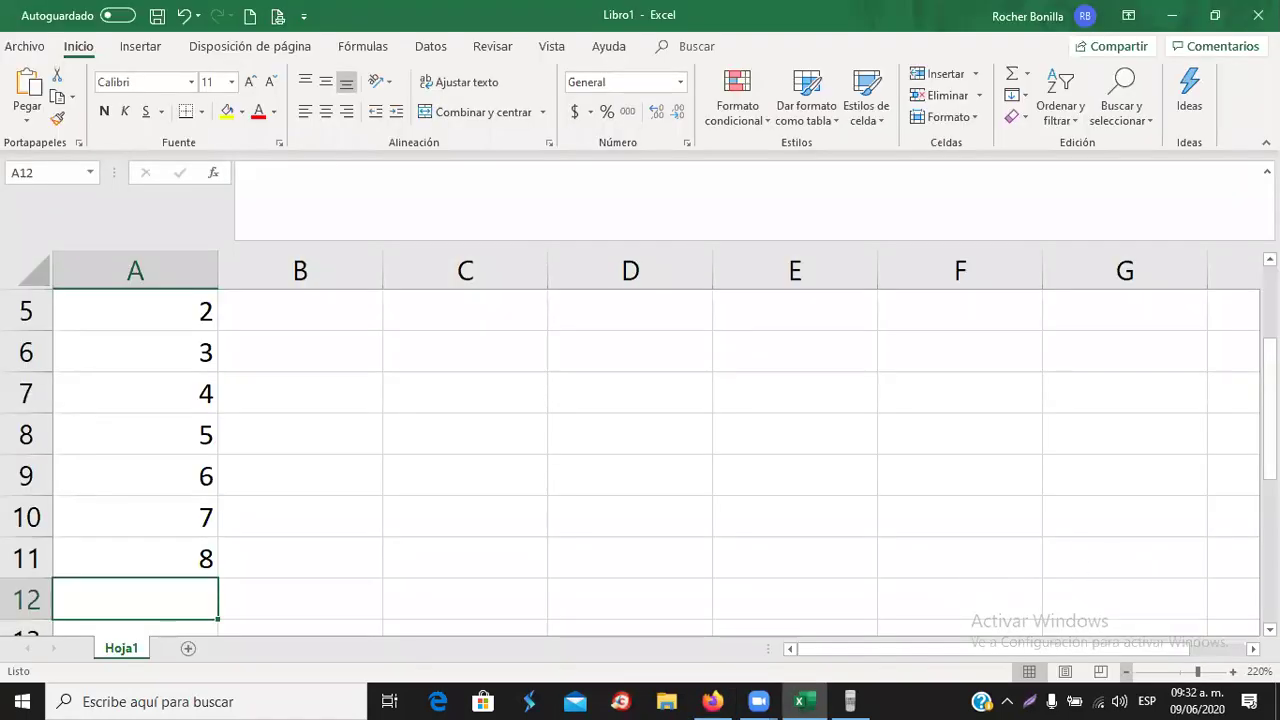
left_click(1125, 671)
left_click(1125, 671)
left_click(1125, 671)
left_click(1125, 671)
left_click(1125, 671)
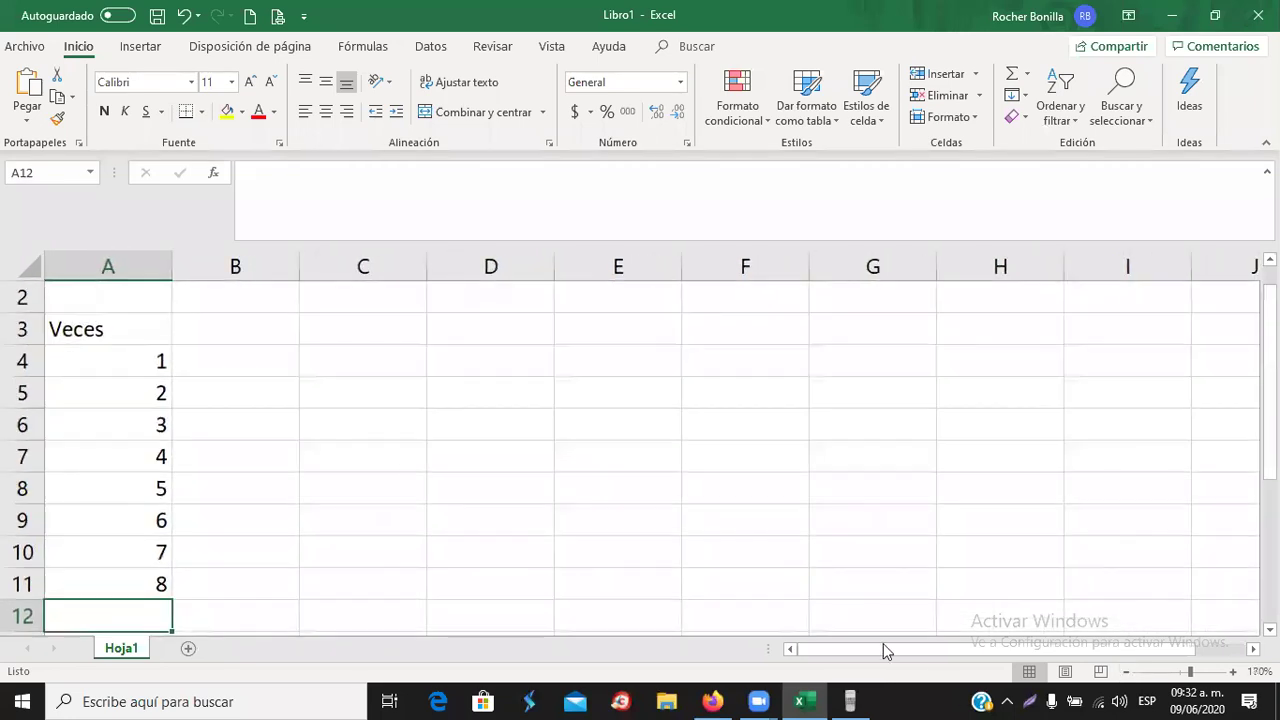
left_click(231, 323)
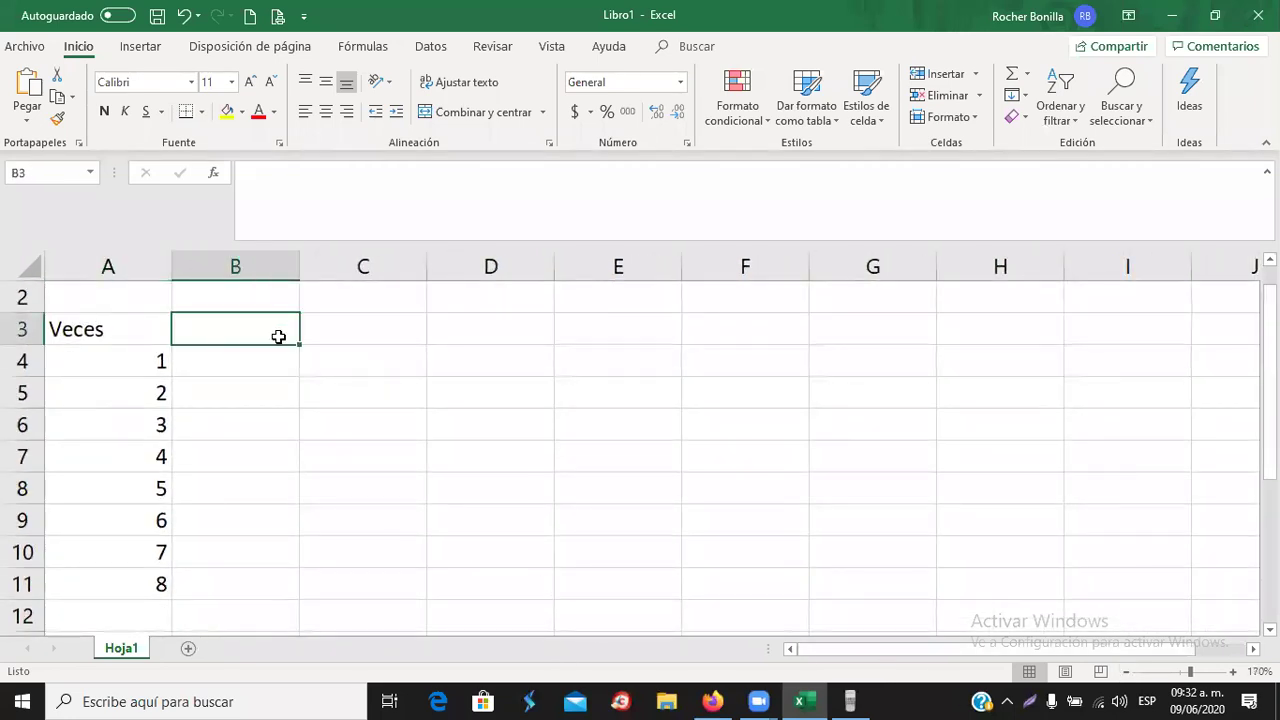
type("fi")
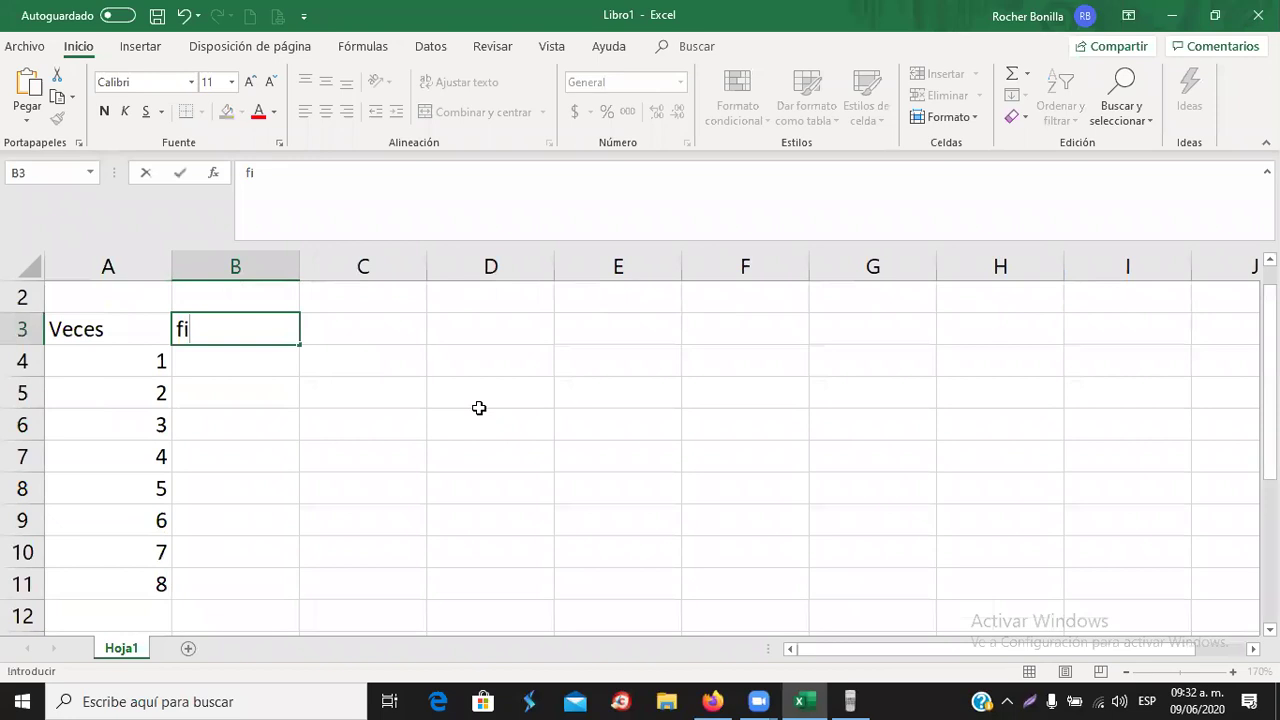
key("Return")
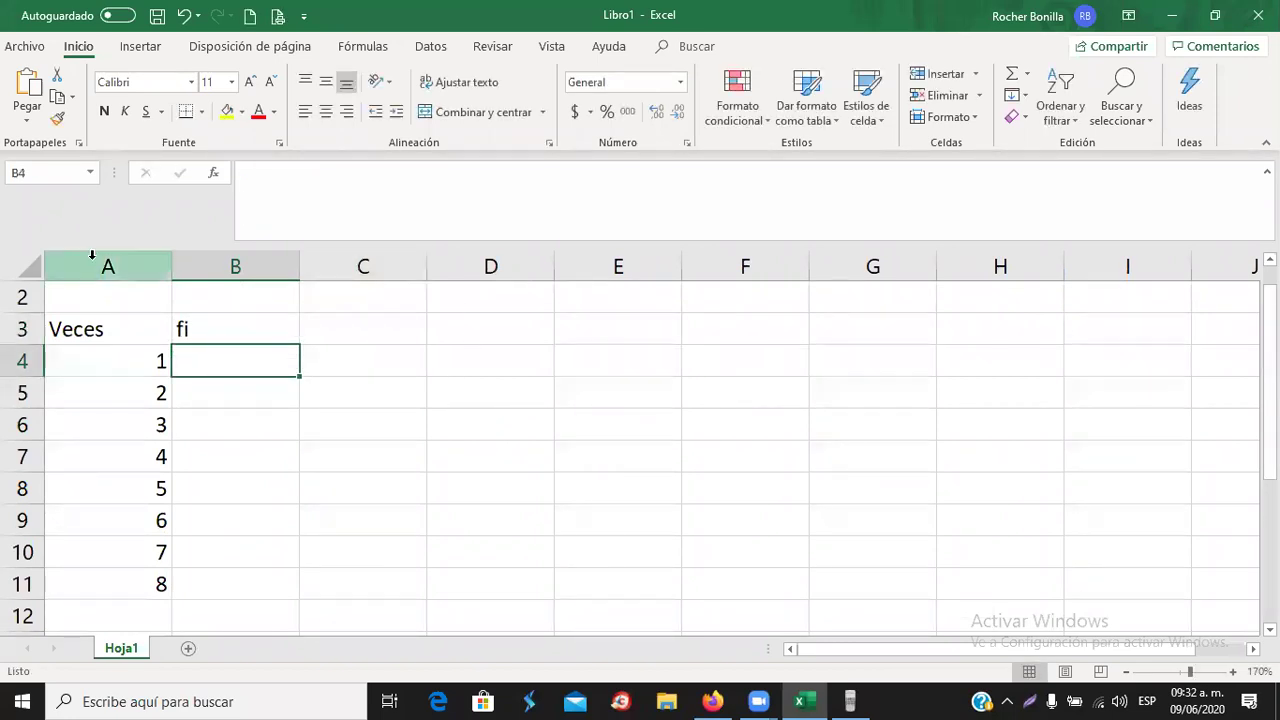
- Narrow all columns of the worksheet to the same smaller width
left_click(29, 267)
left_click_drag(171, 266, 133, 290)
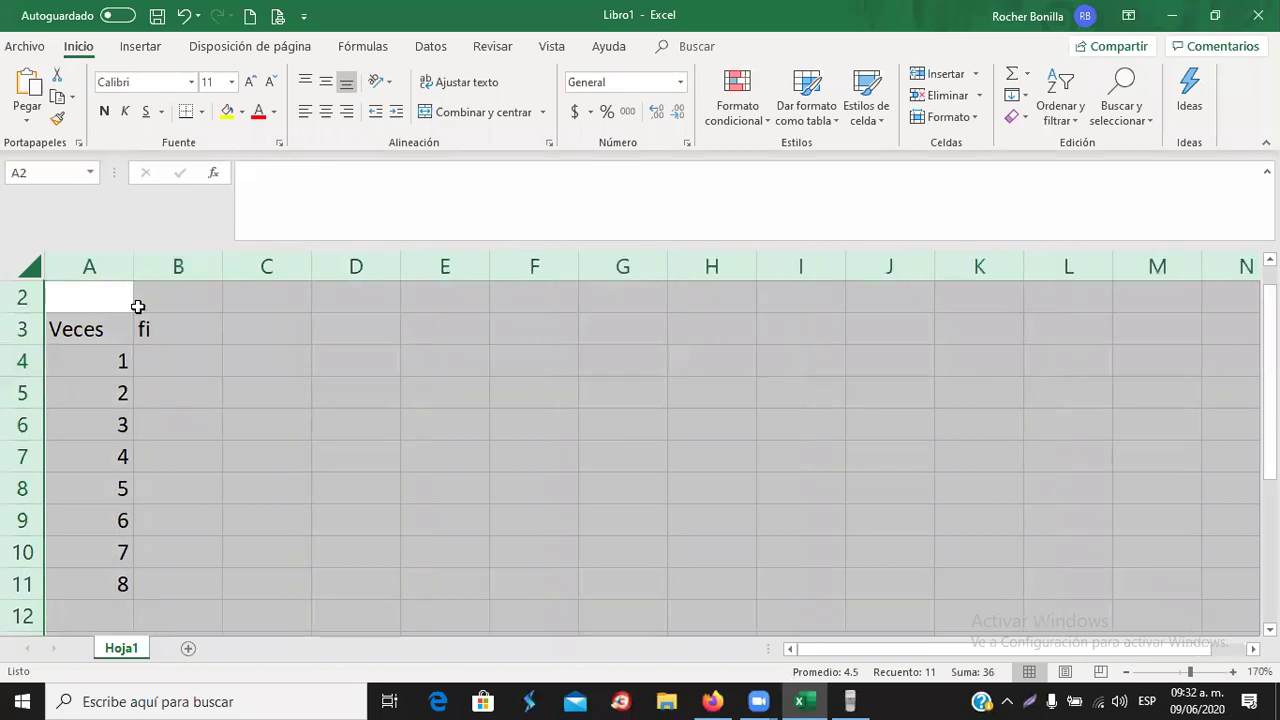
left_click(310, 349)
scroll(310, 349, "up", 1)
scroll(310, 349, "down", 2)
scroll(311, 348, "up", 2)
left_click(76, 362)
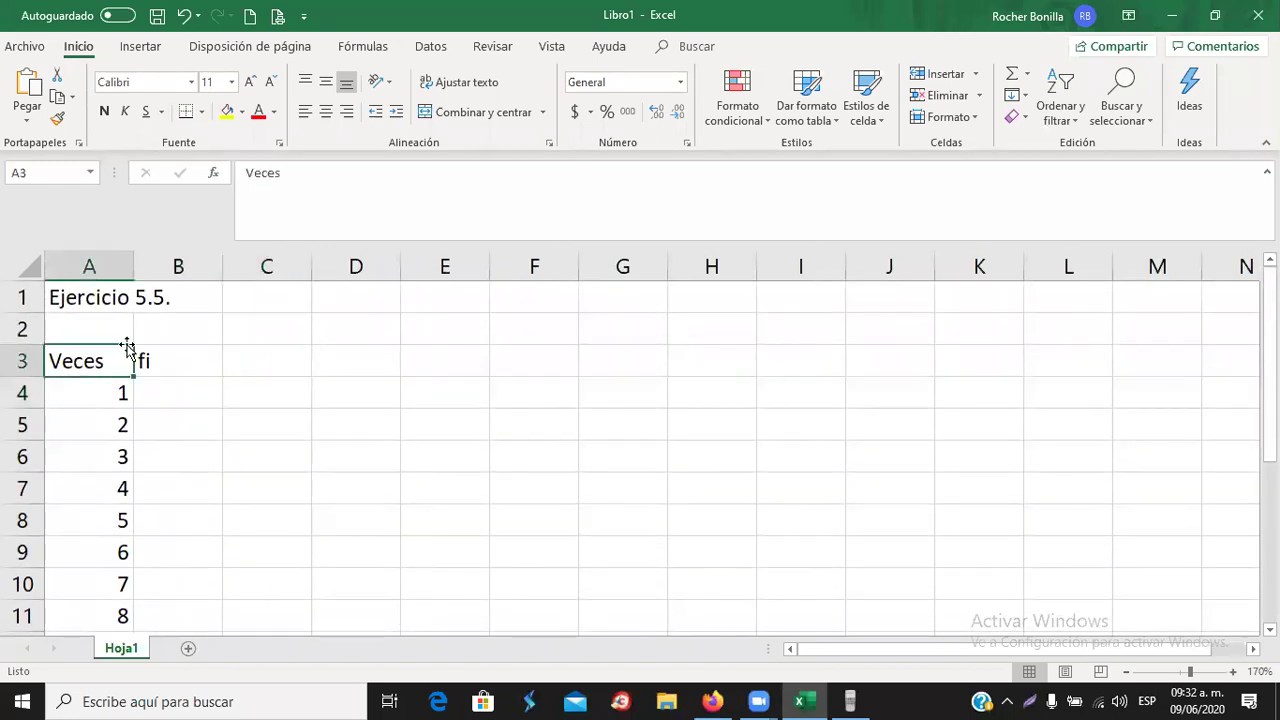
- Save the workbook to the Escritorio folder under the name "Pizarra T5"
left_click(157, 16)
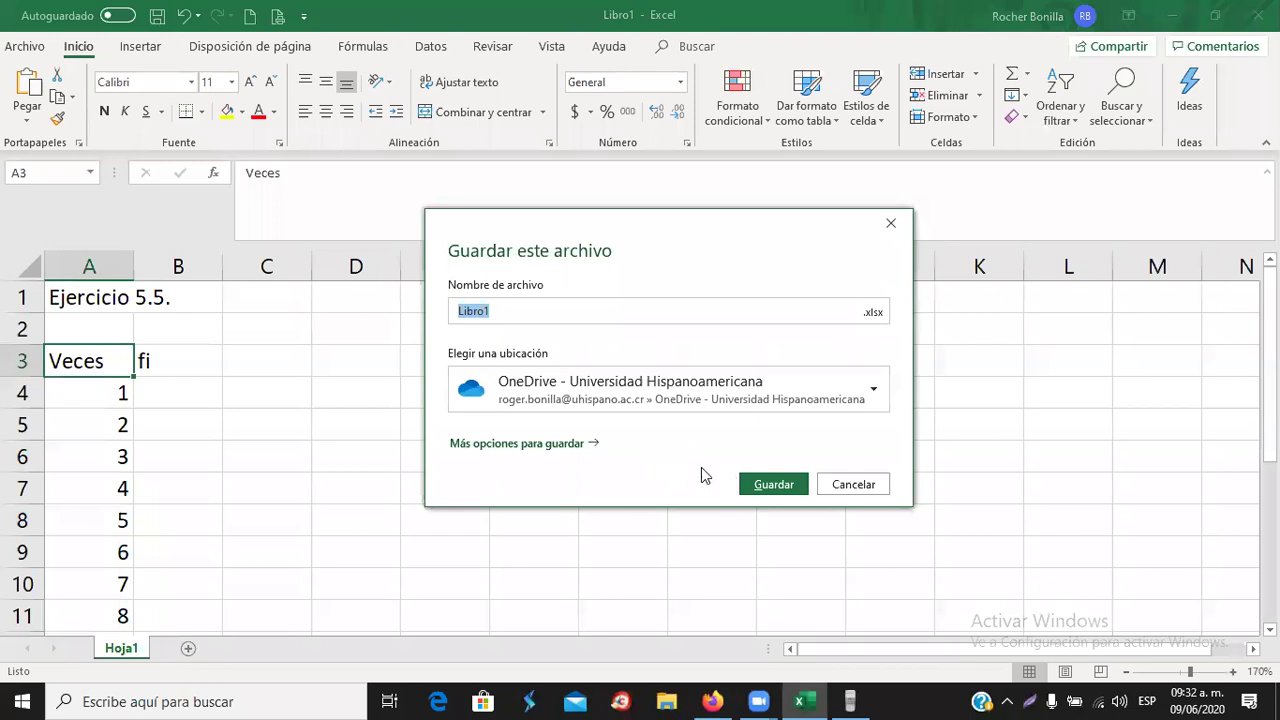
left_click(873, 389)
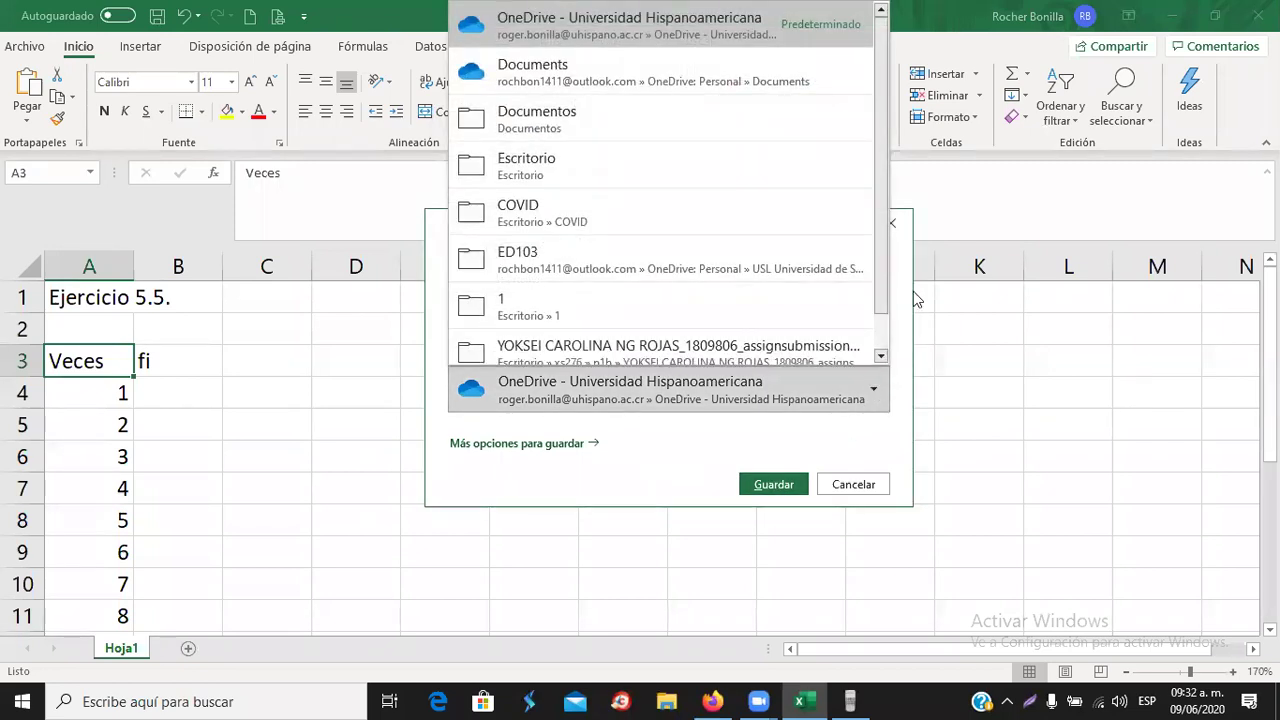
scroll(881, 180, "down", 1)
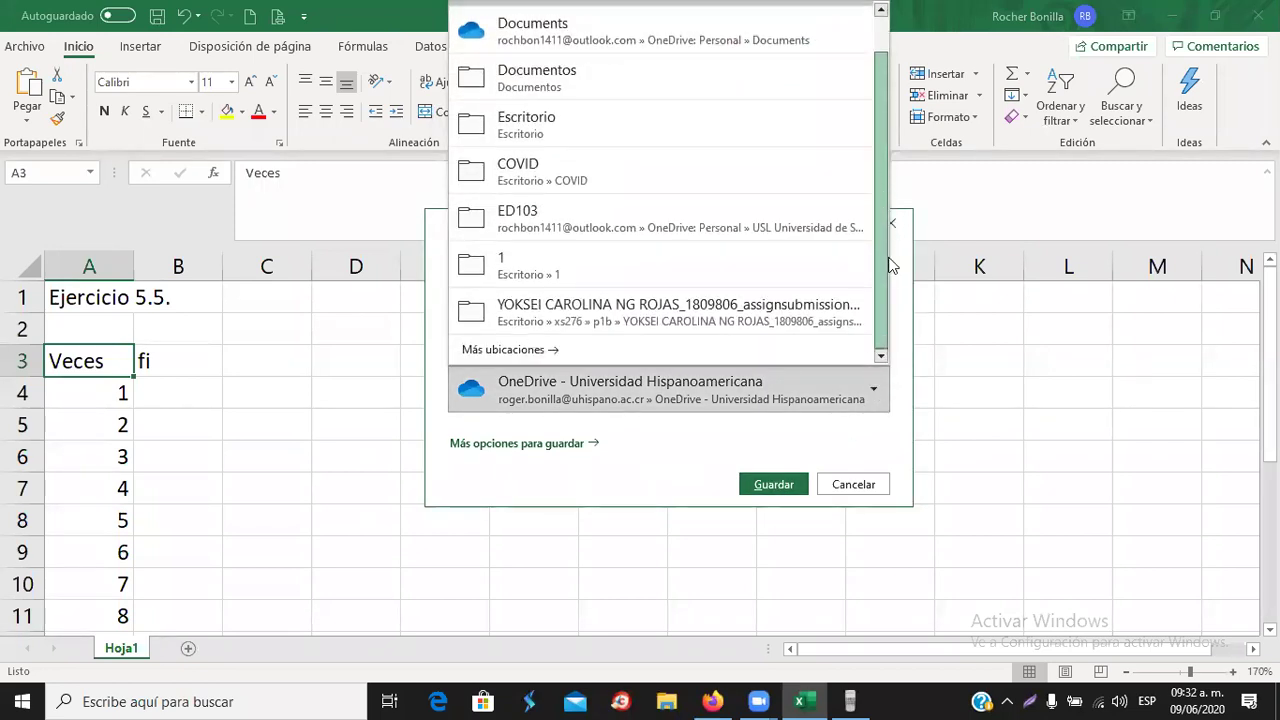
left_click(566, 135)
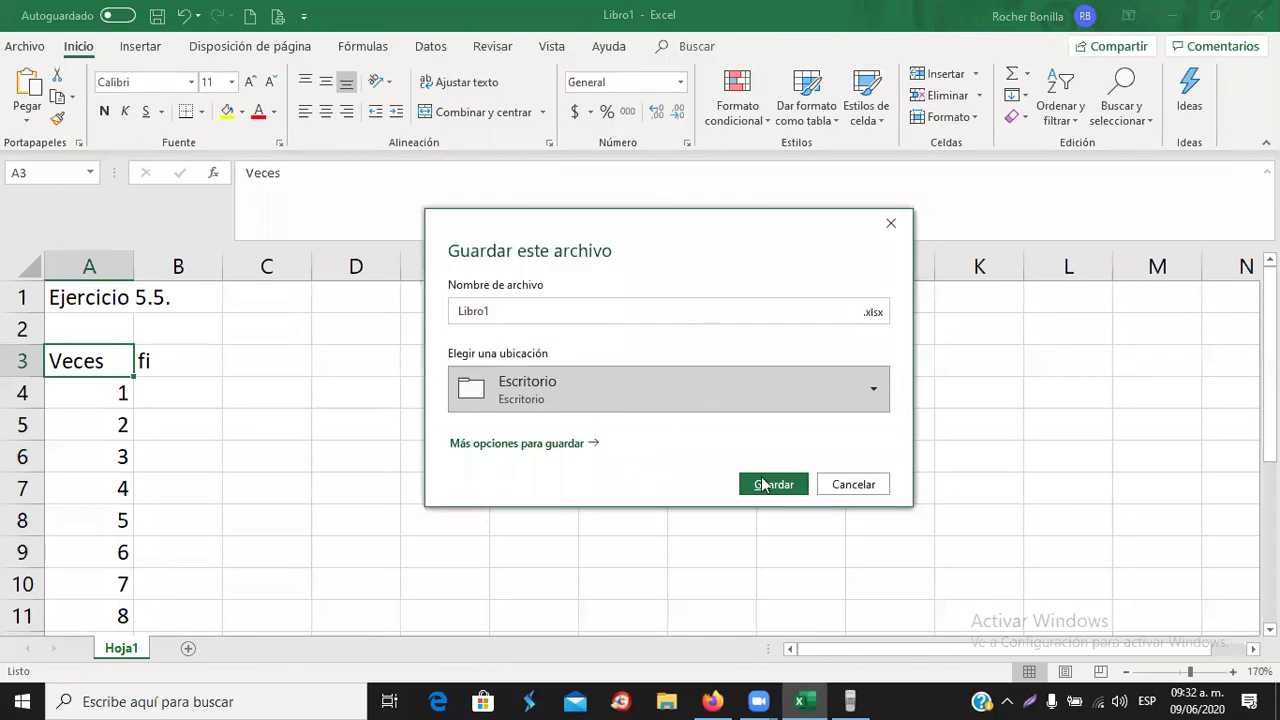
left_click(511, 311)
type("P")
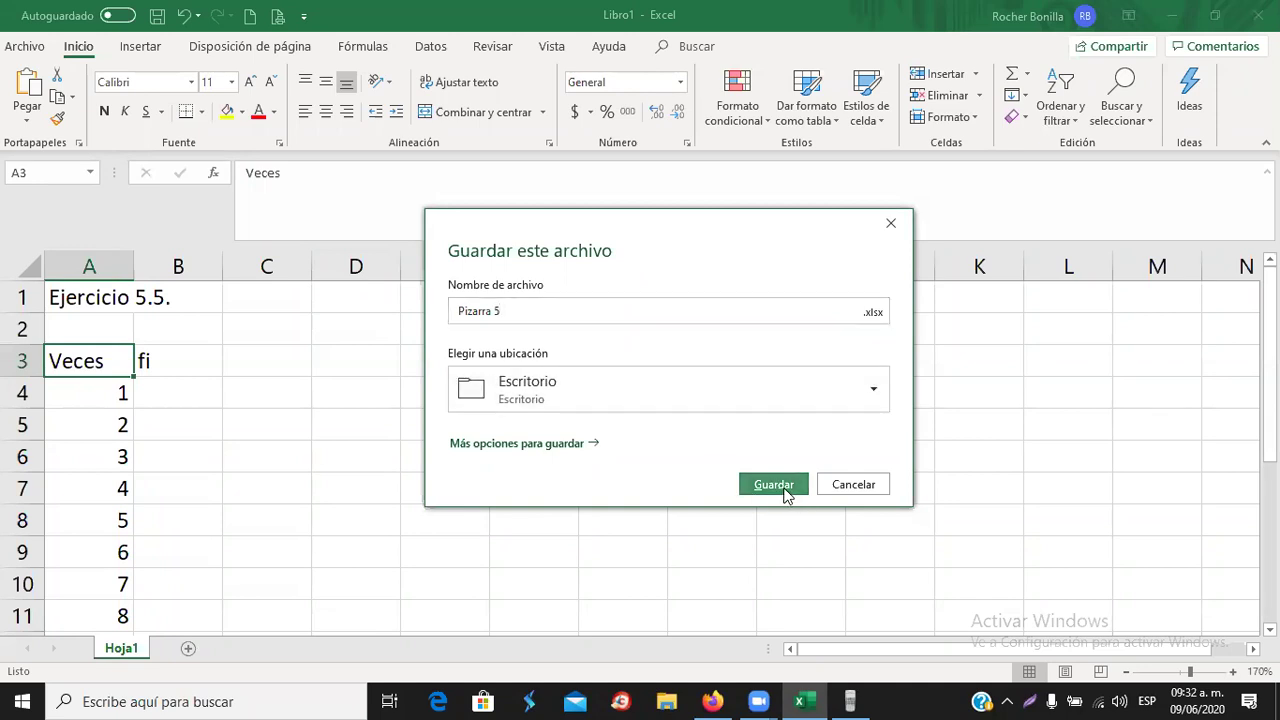
type("izarra T5")
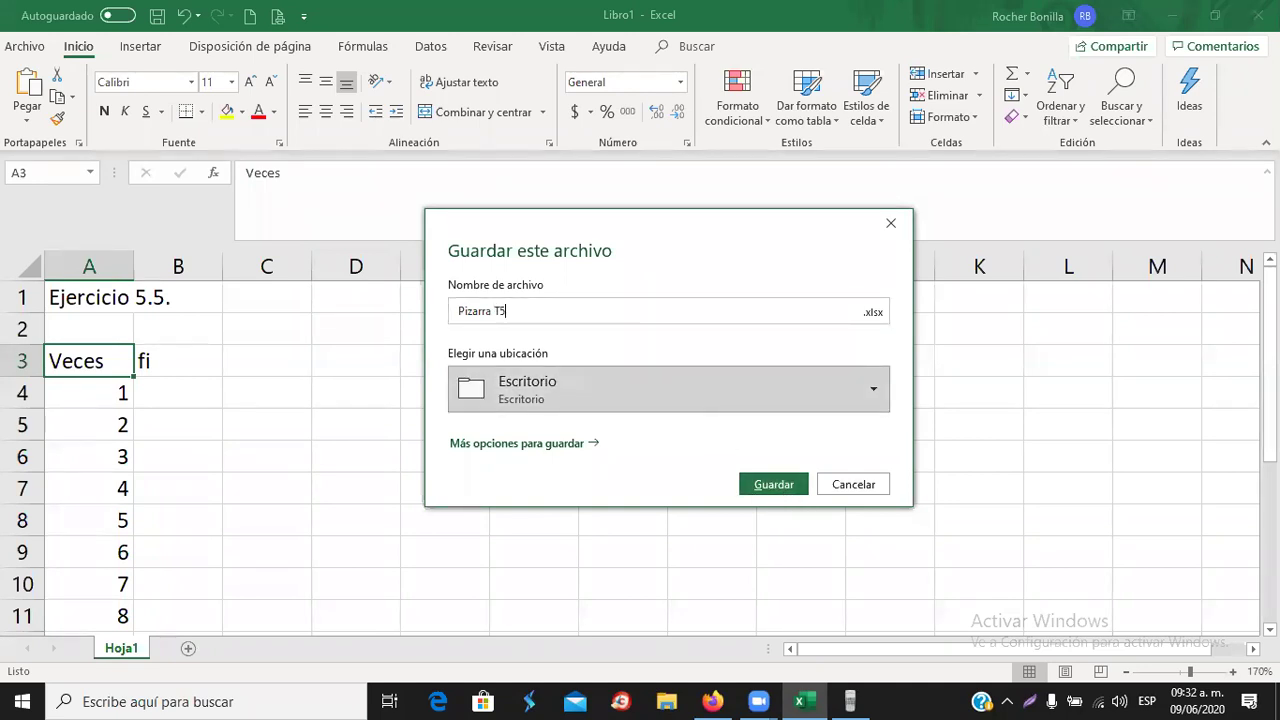
left_click(786, 489)
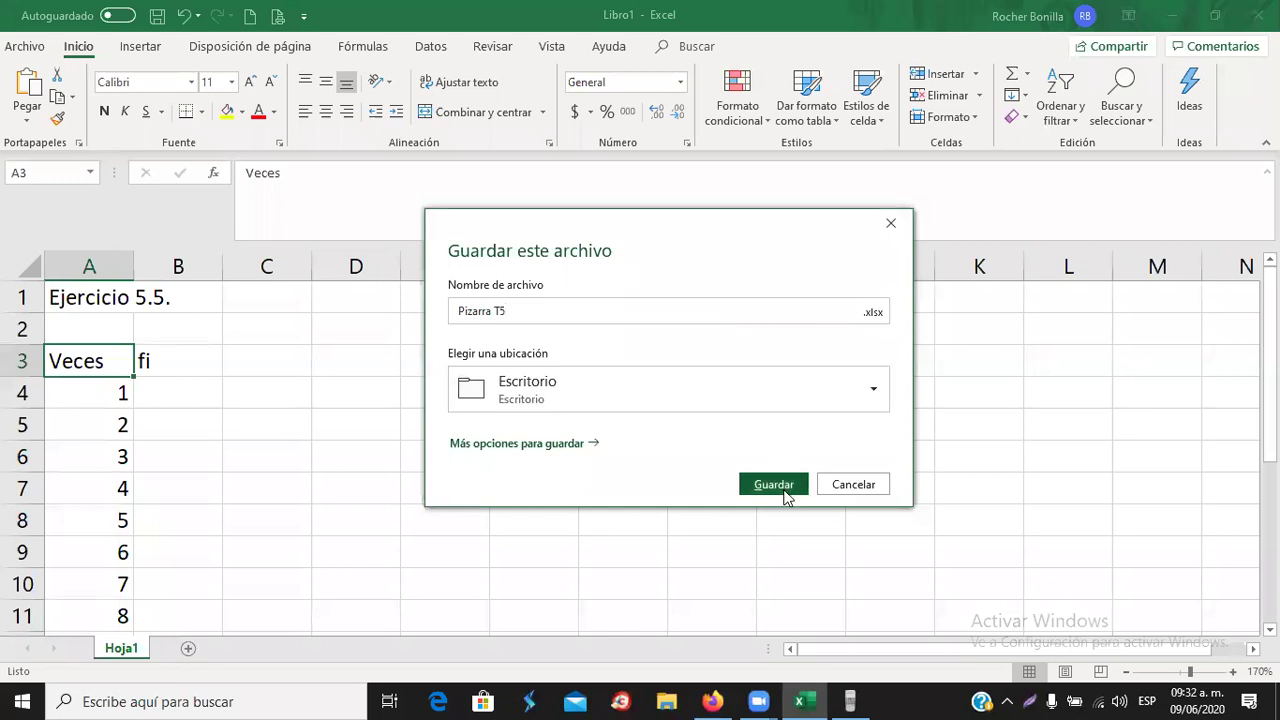
- Right-align the "fi" header in cell B3
left_click(174, 380)
left_click(171, 360)
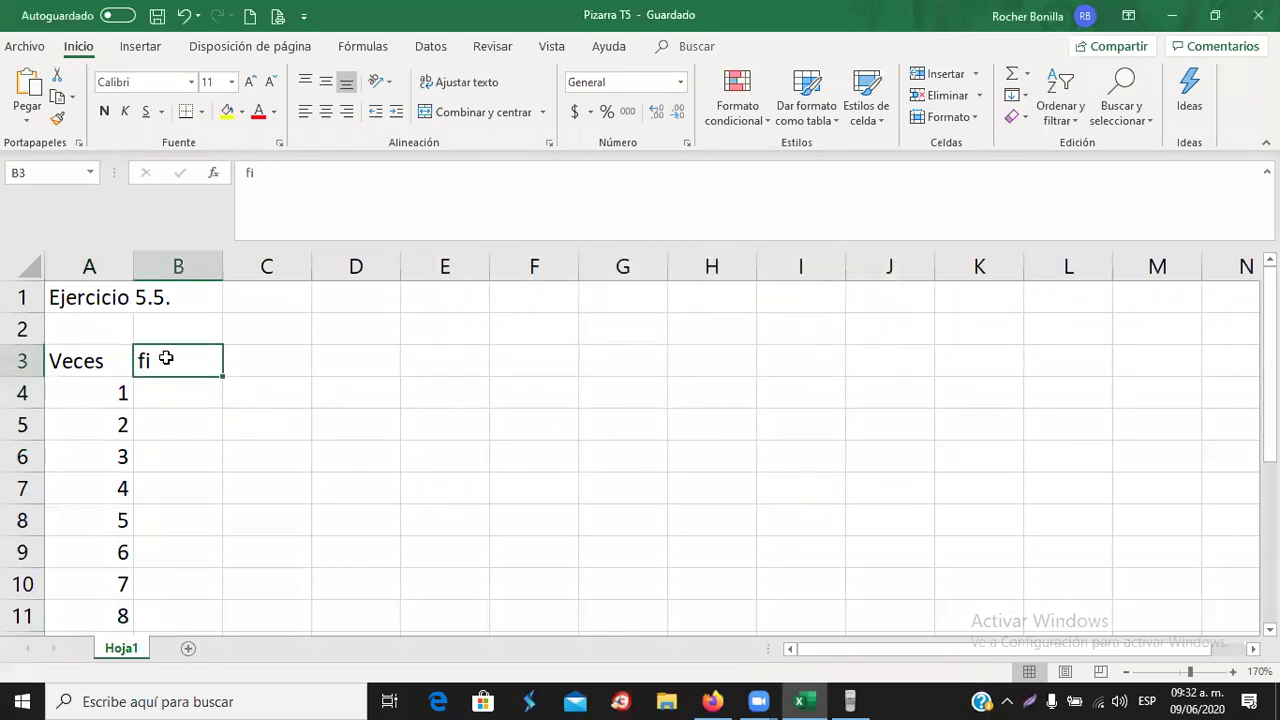
left_click(346, 111)
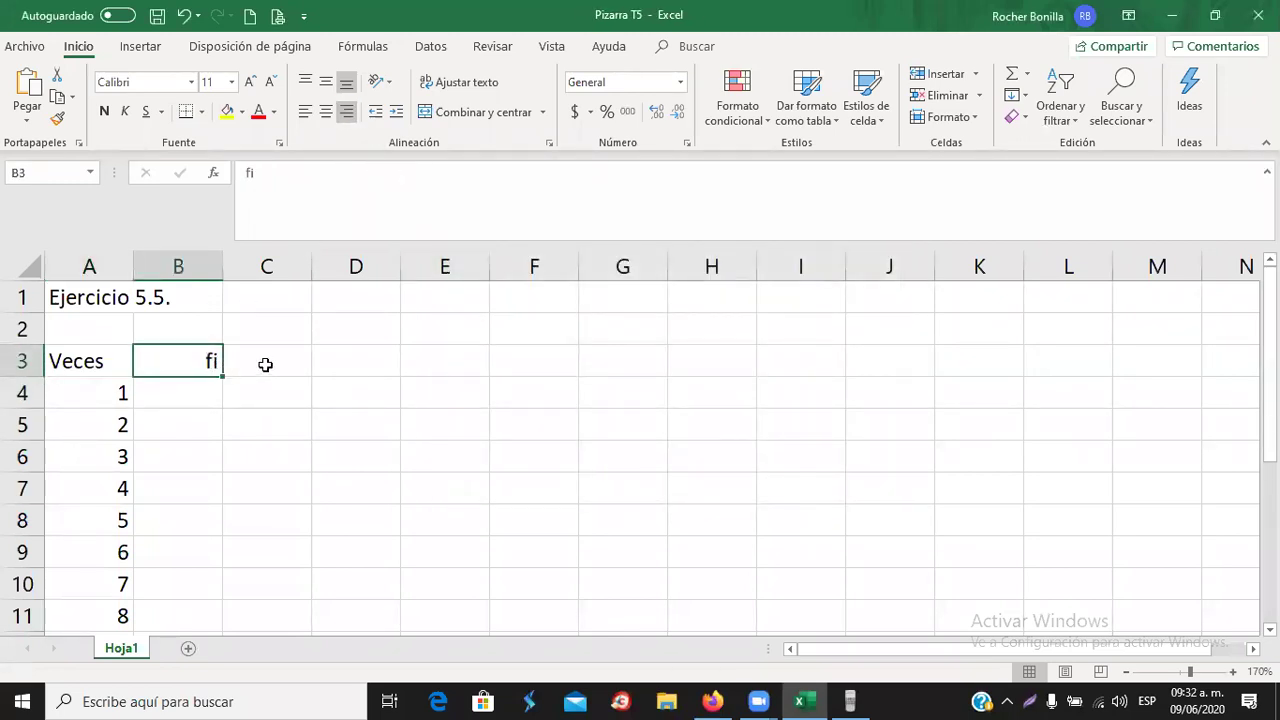
- Narrow all columns of the worksheet a little further to one uniform width
left_click(28, 265)
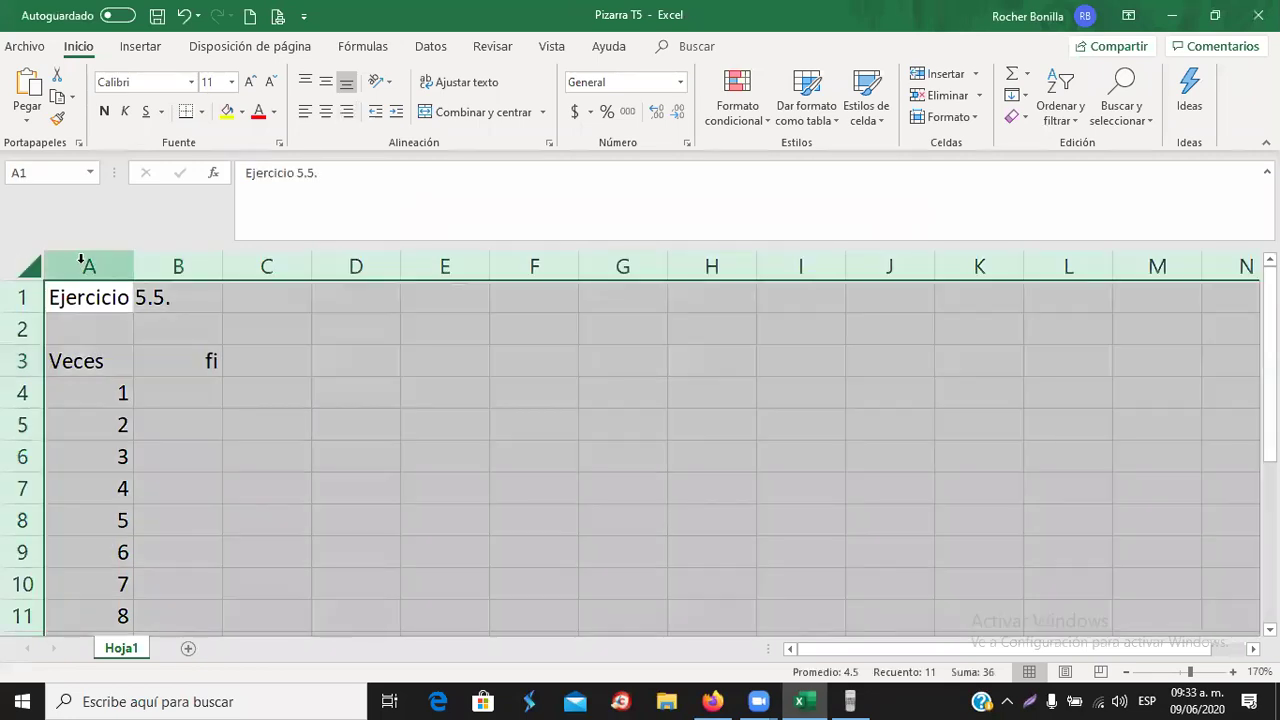
left_click_drag(133, 266, 117, 267)
left_click(168, 487)
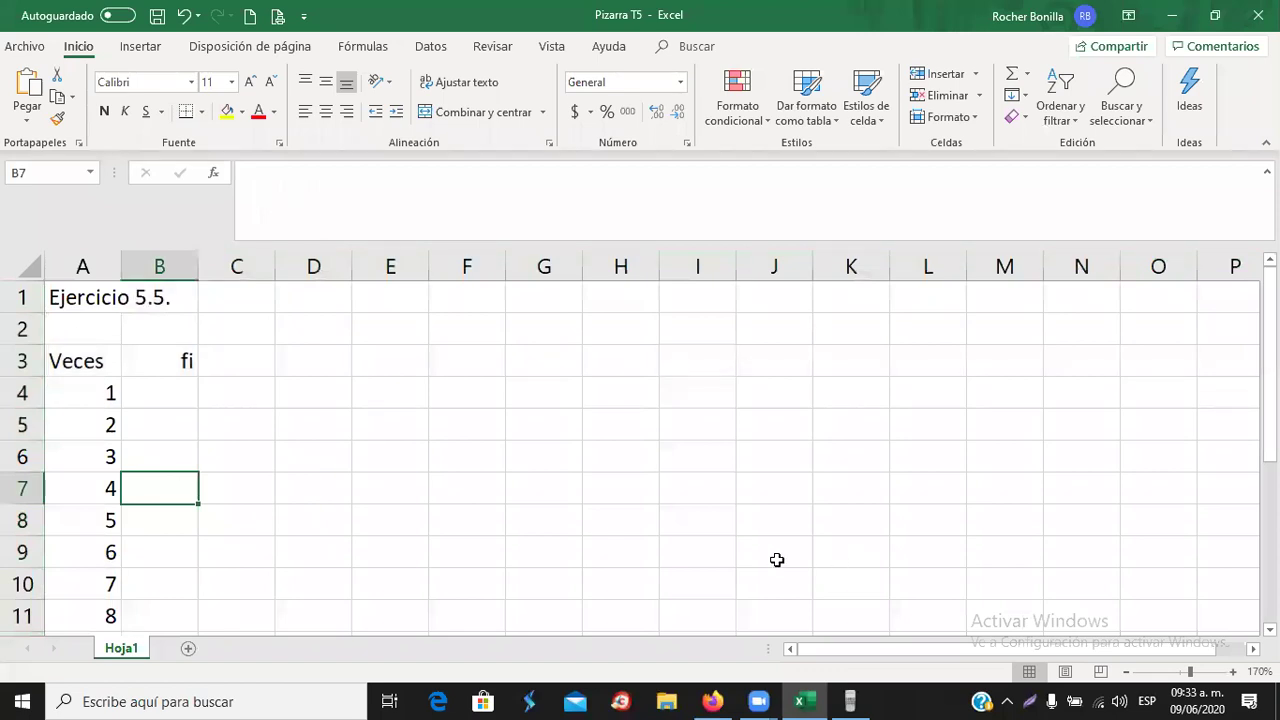
- Check the data table in the PDF in Firefox, return to Excel and enter 7 in cell B4
left_click(712, 700)
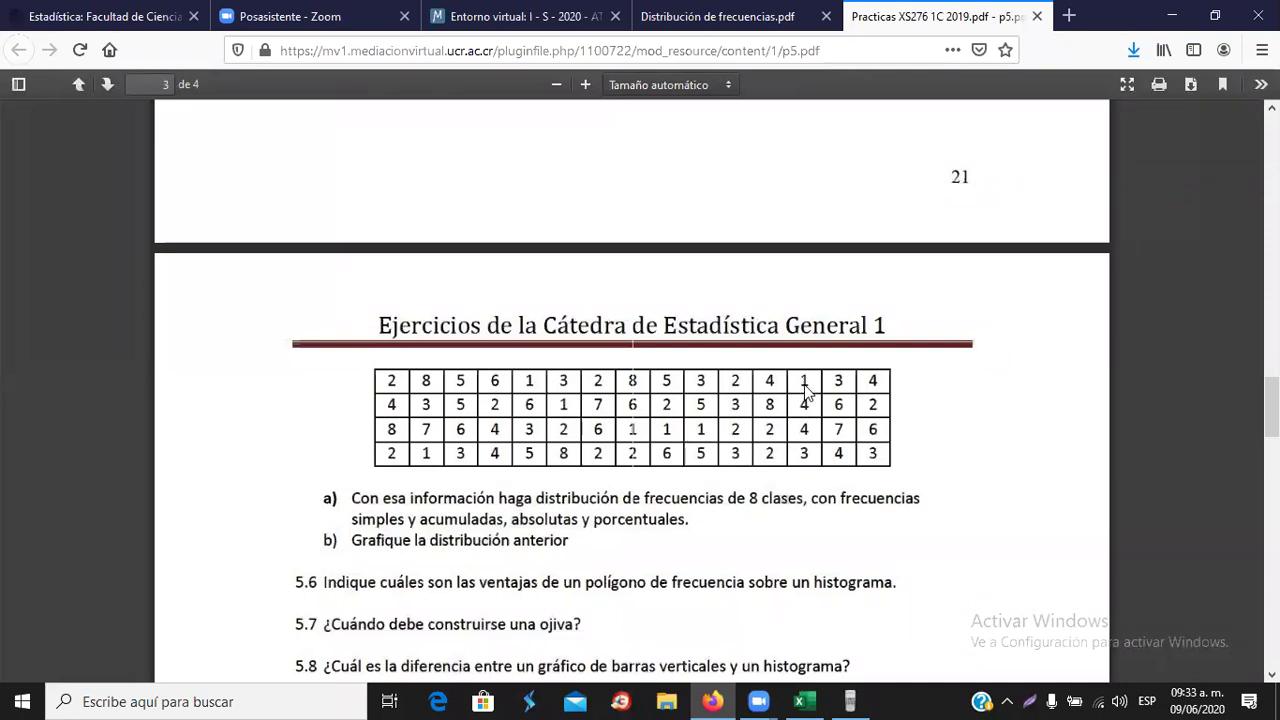
key("alt+Tab")
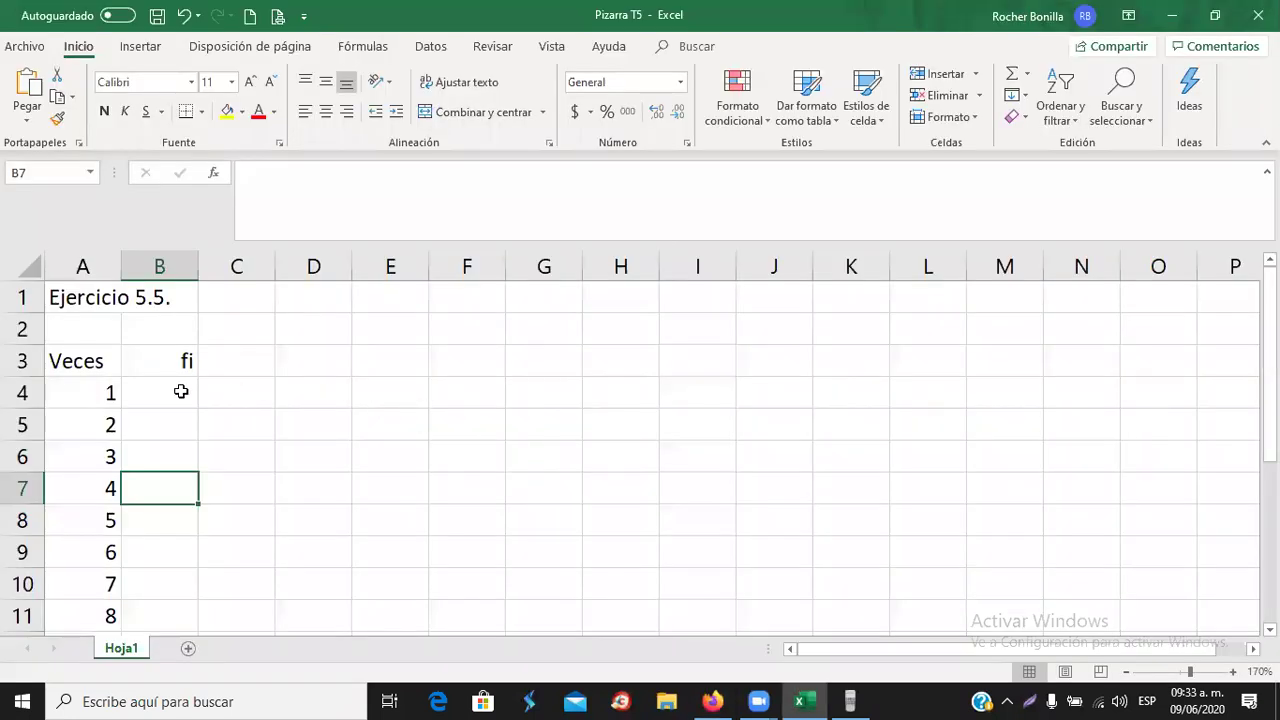
left_click(181, 391)
type("7")
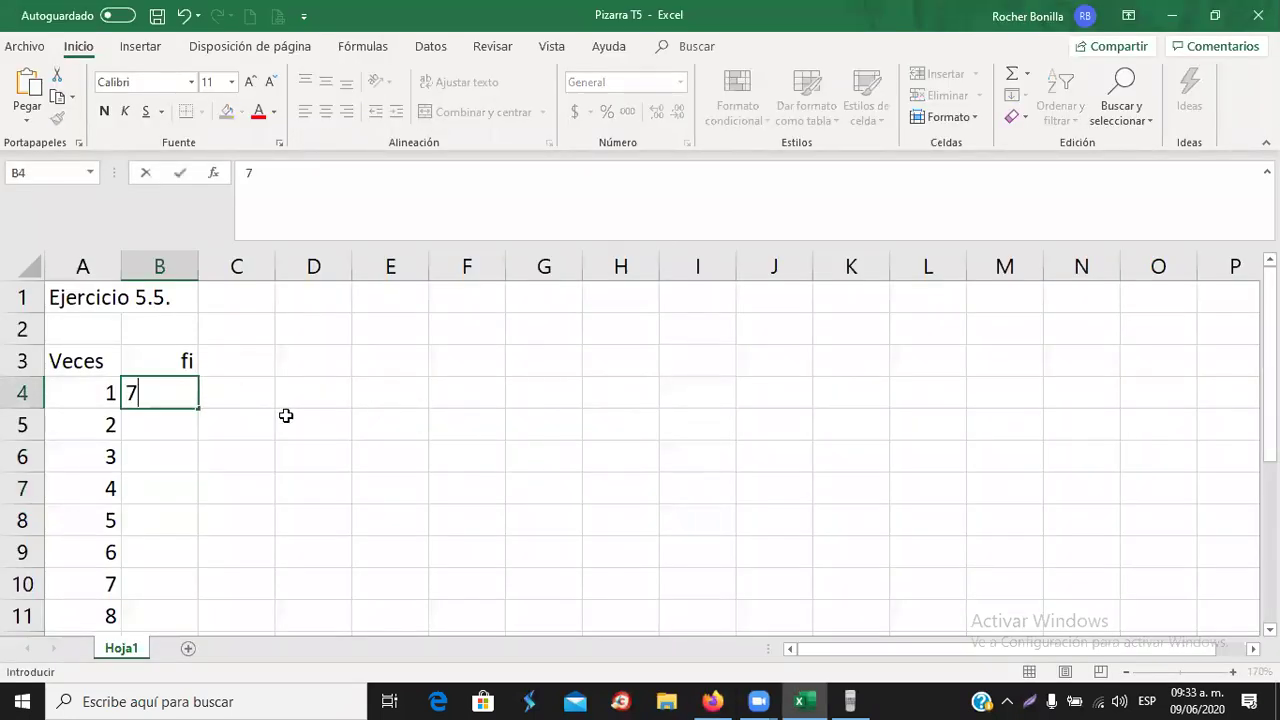
left_click(286, 415)
- Open Paint from the Windows accessories (Accesorios de Windows)
key("alt+Tab")
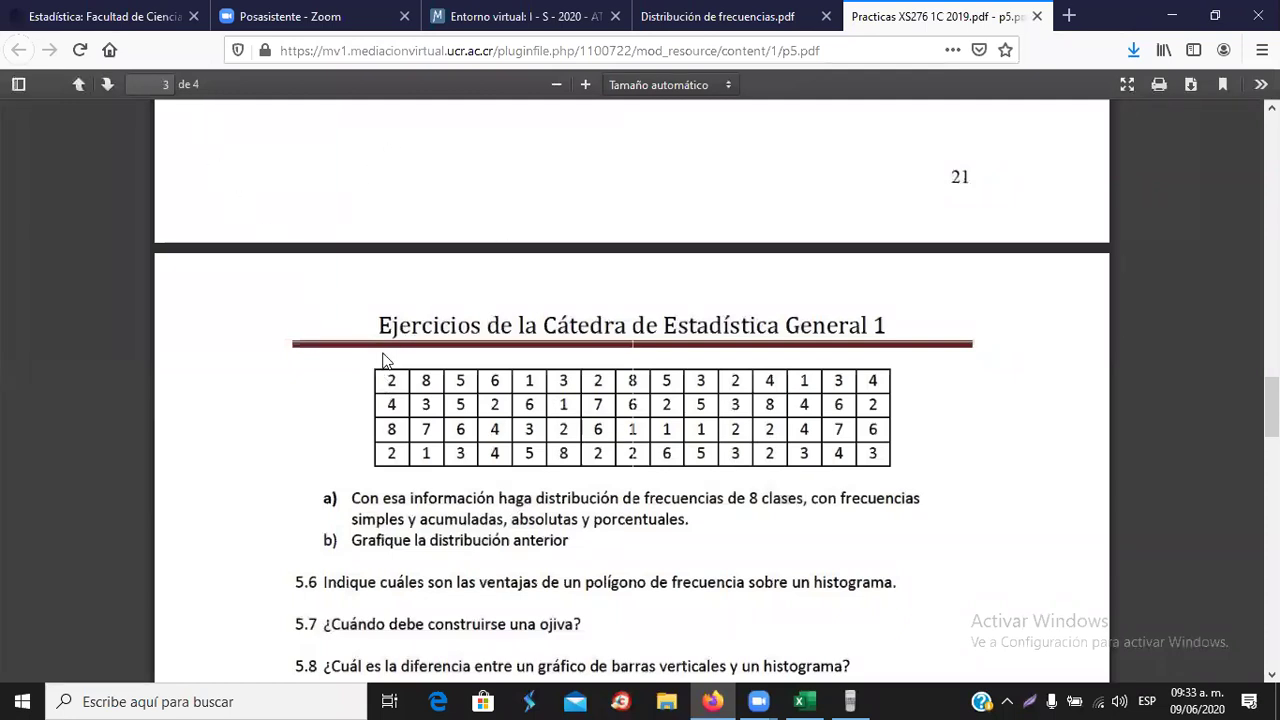
left_click(22, 699)
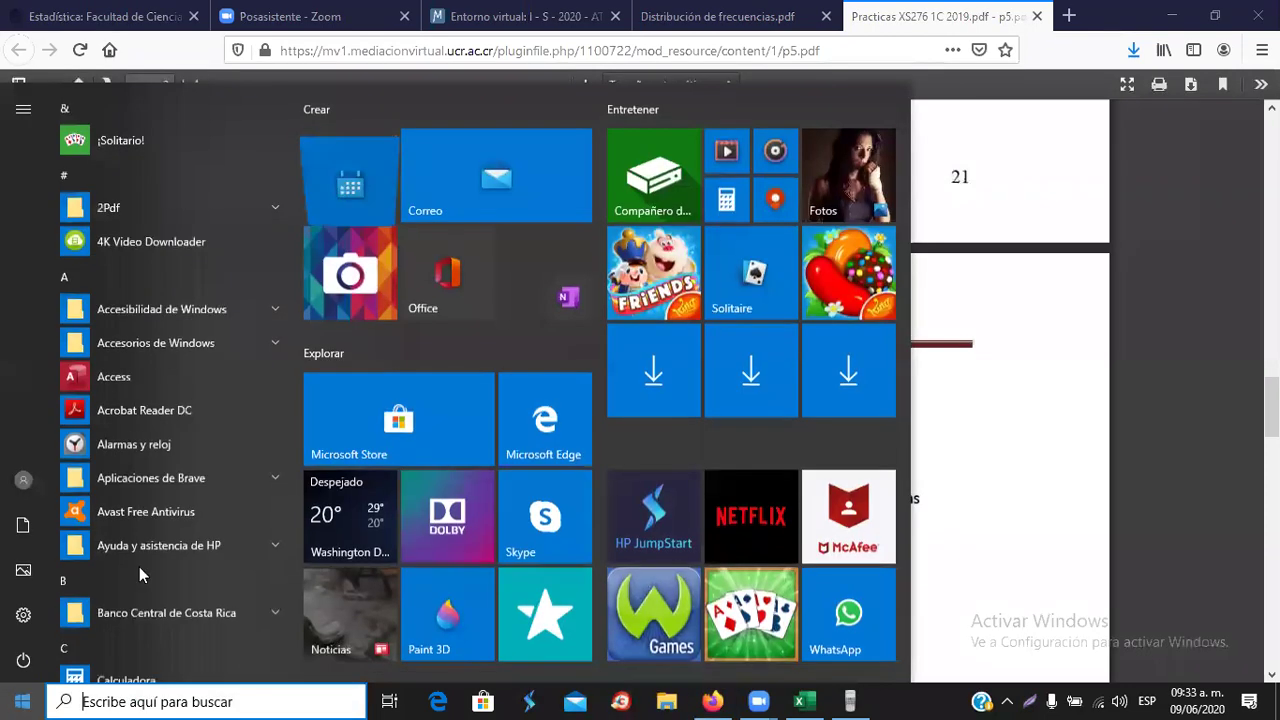
scroll(206, 230, "down", 1)
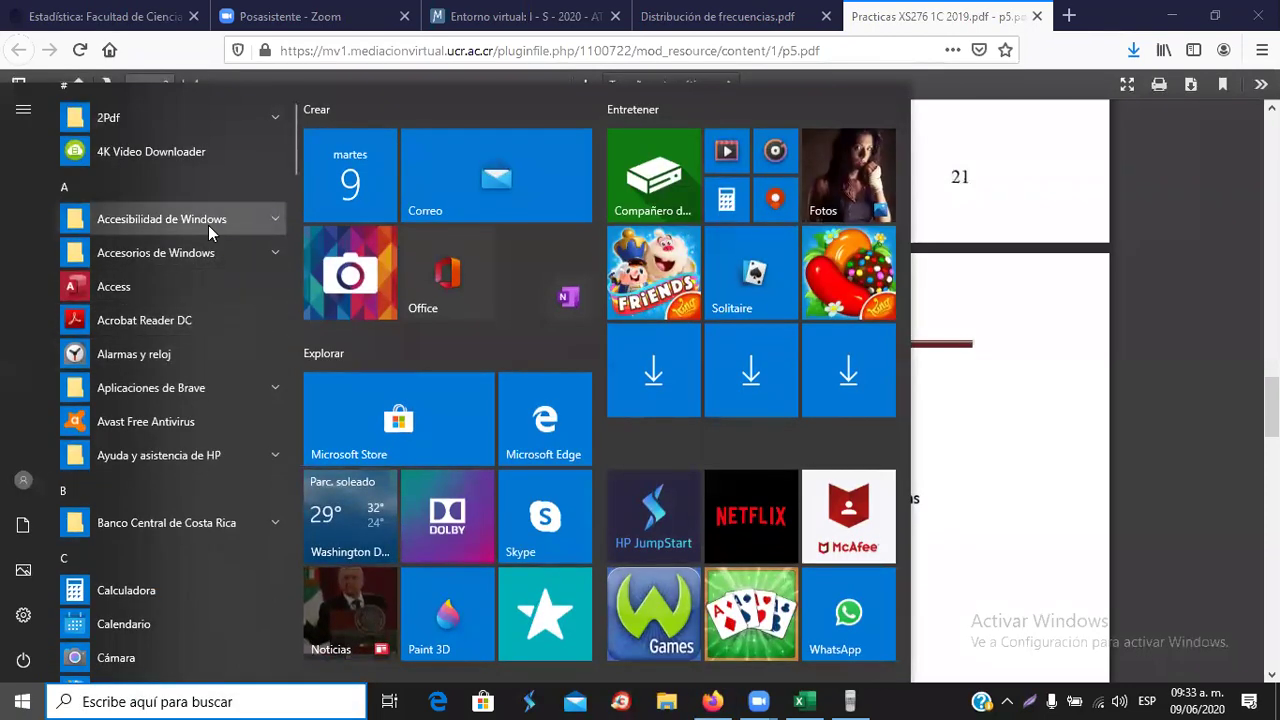
left_click(179, 258)
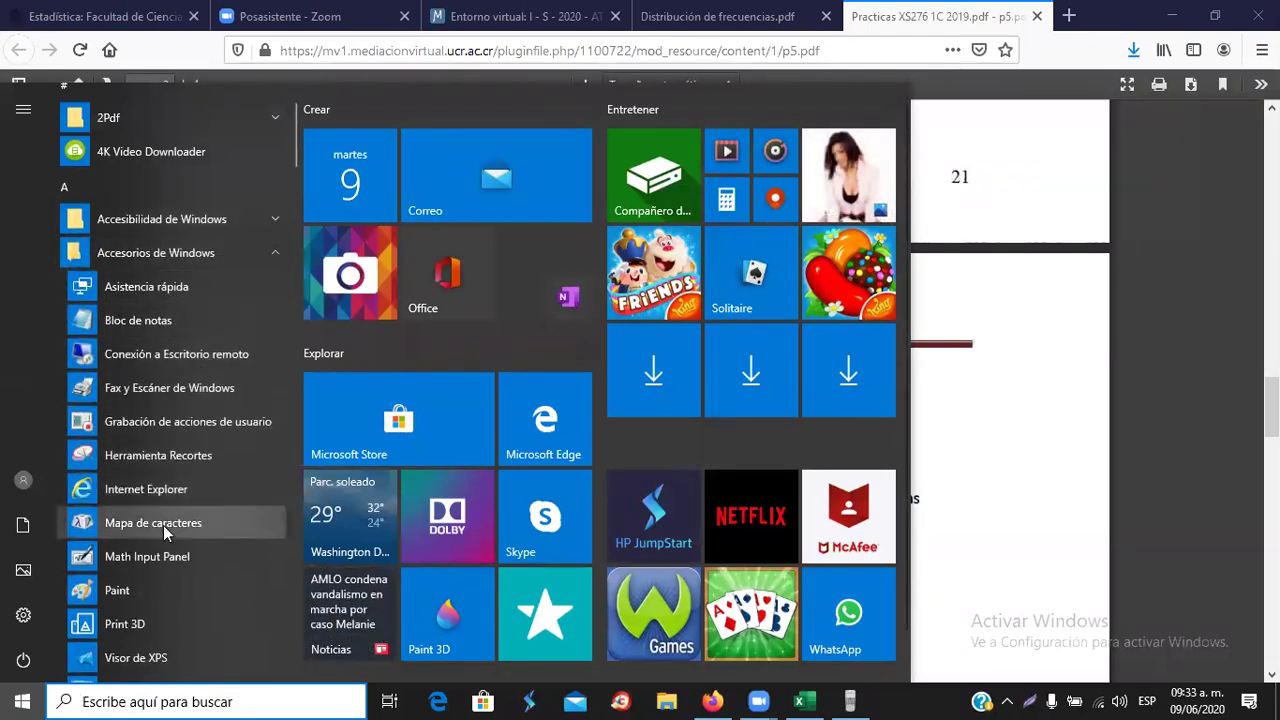
mouse_move(143, 617)
left_mouse_down()
mouse_move(115, 610)
mouse_move(165, 585)
mouse_move(120, 612)
mouse_move(105, 587)
left_mouse_up()
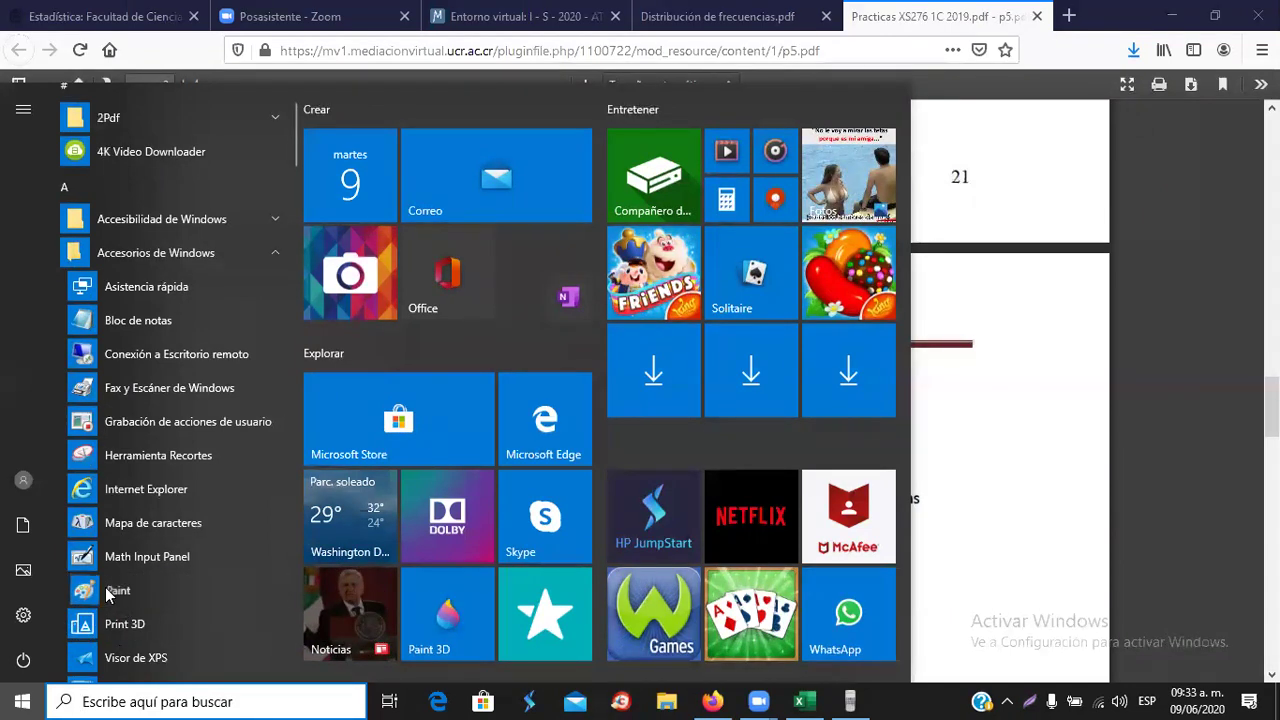
left_click(105, 587)
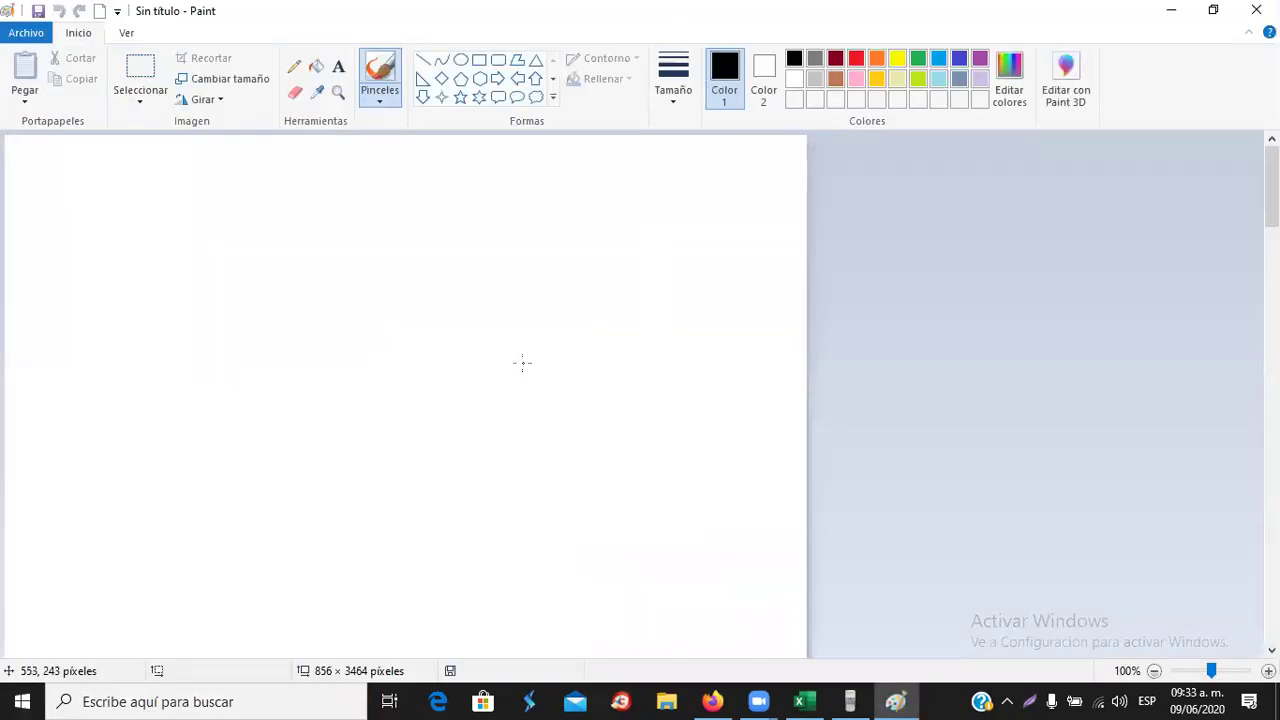
- Switch to the PDF in Firefox and copy a screen capture of just the exercise's four-row data table
key("alt+Tab")
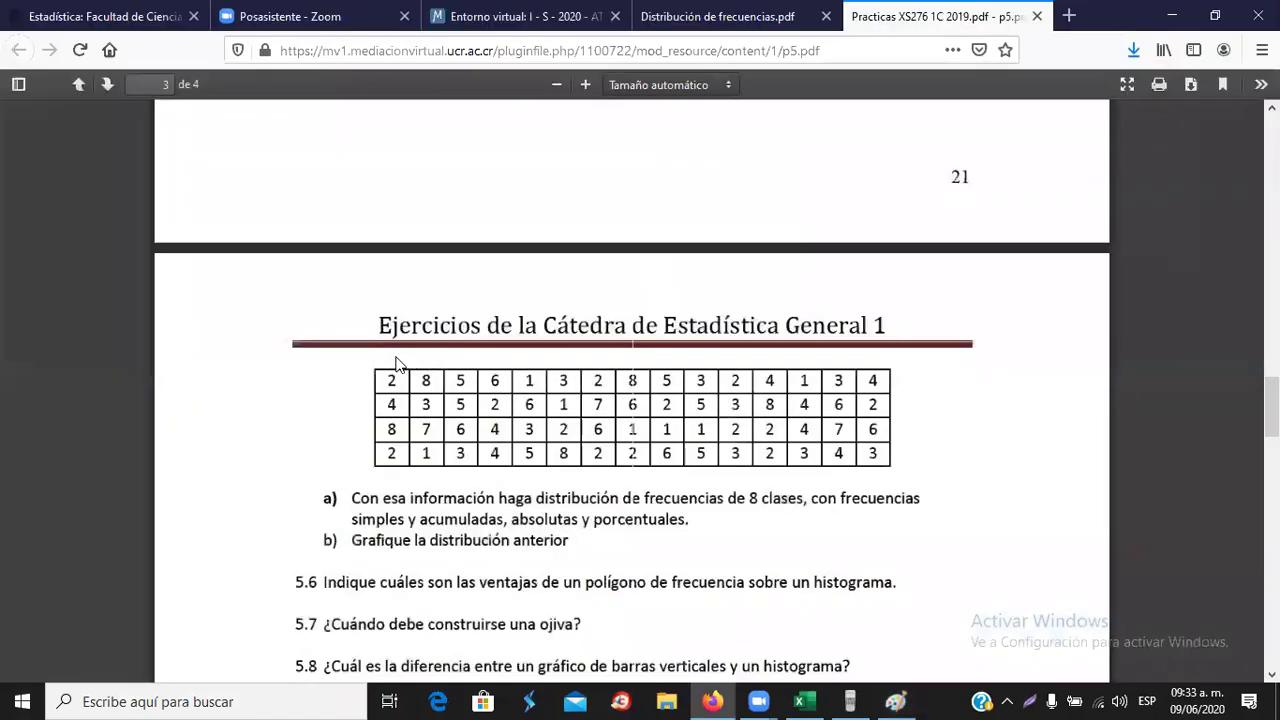
key("Print")
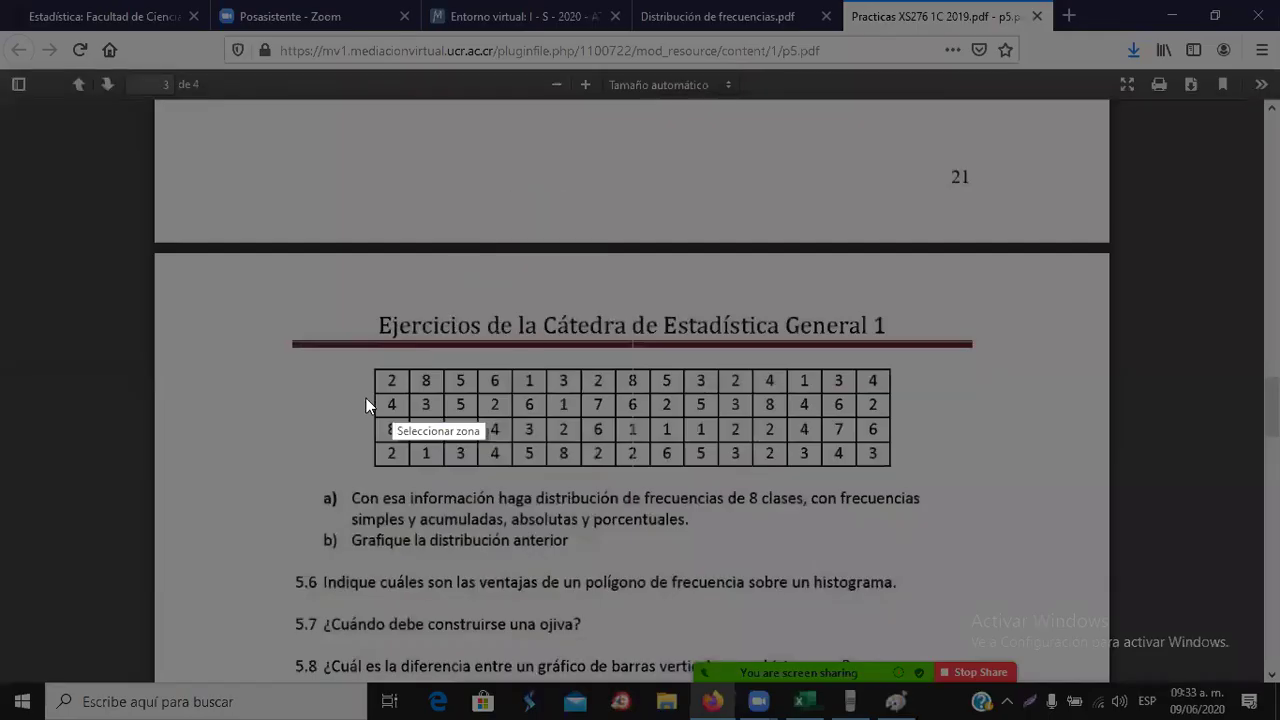
left_click_drag(369, 360, 900, 473)
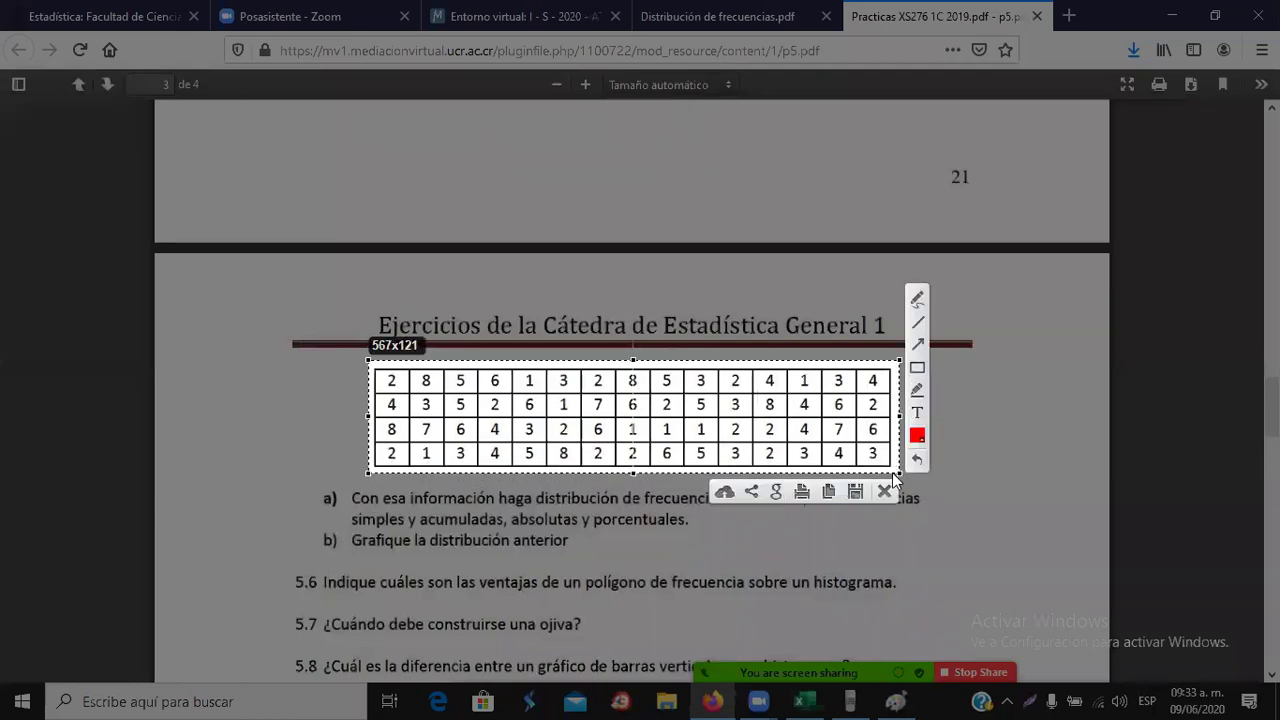
left_click(828, 492)
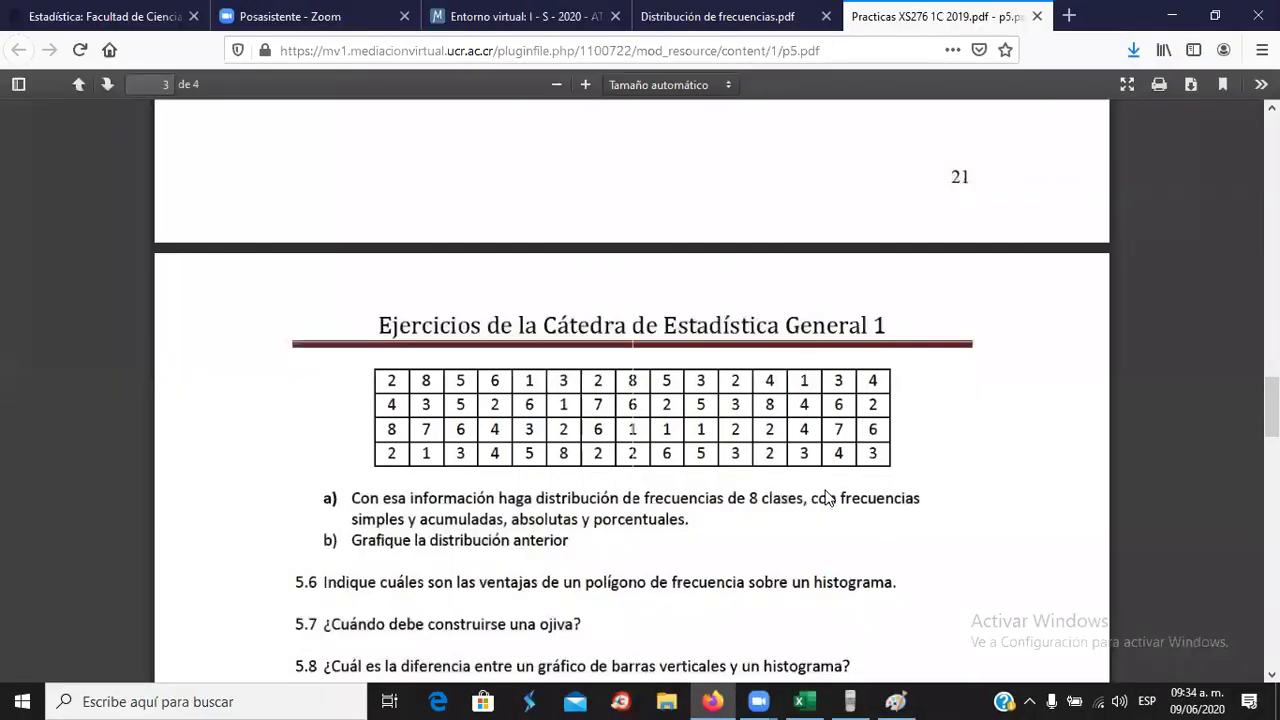
- Paste the captured data table into Paint and enlarge it to nearly the full canvas width
key("alt+Tab")
left_click(25, 72)
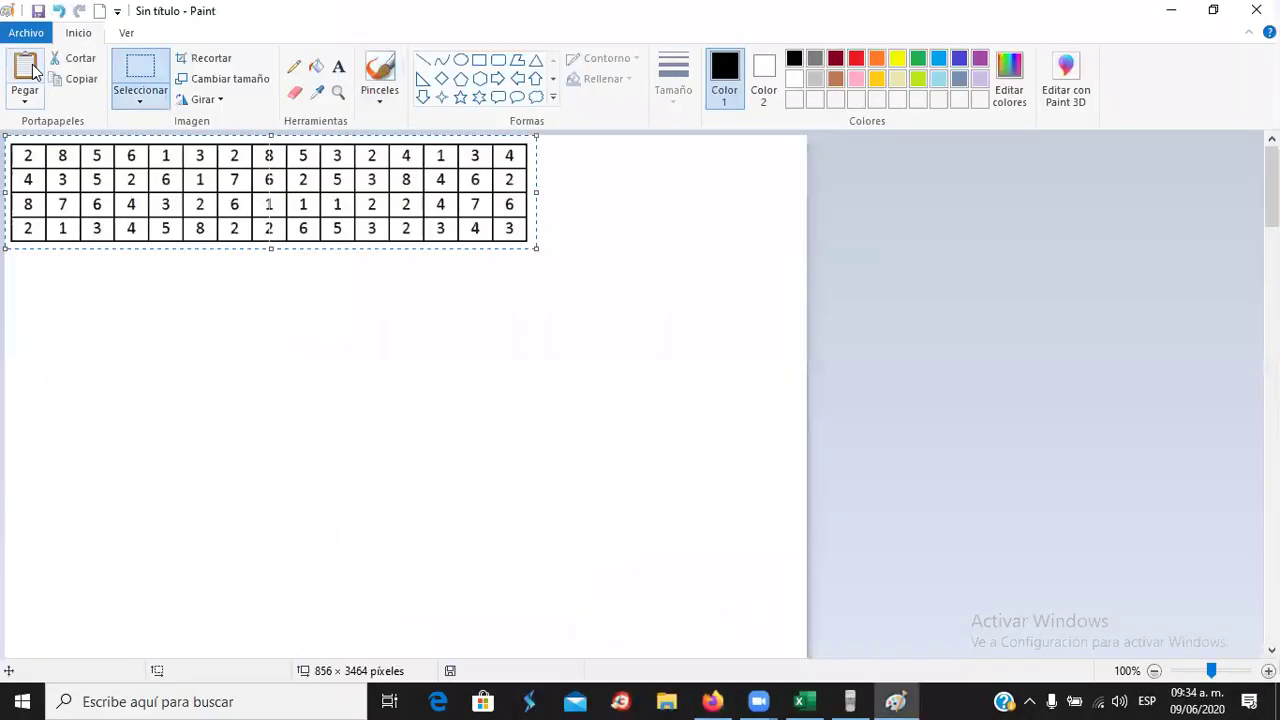
left_click_drag(536, 250, 803, 389)
left_click(1046, 302)
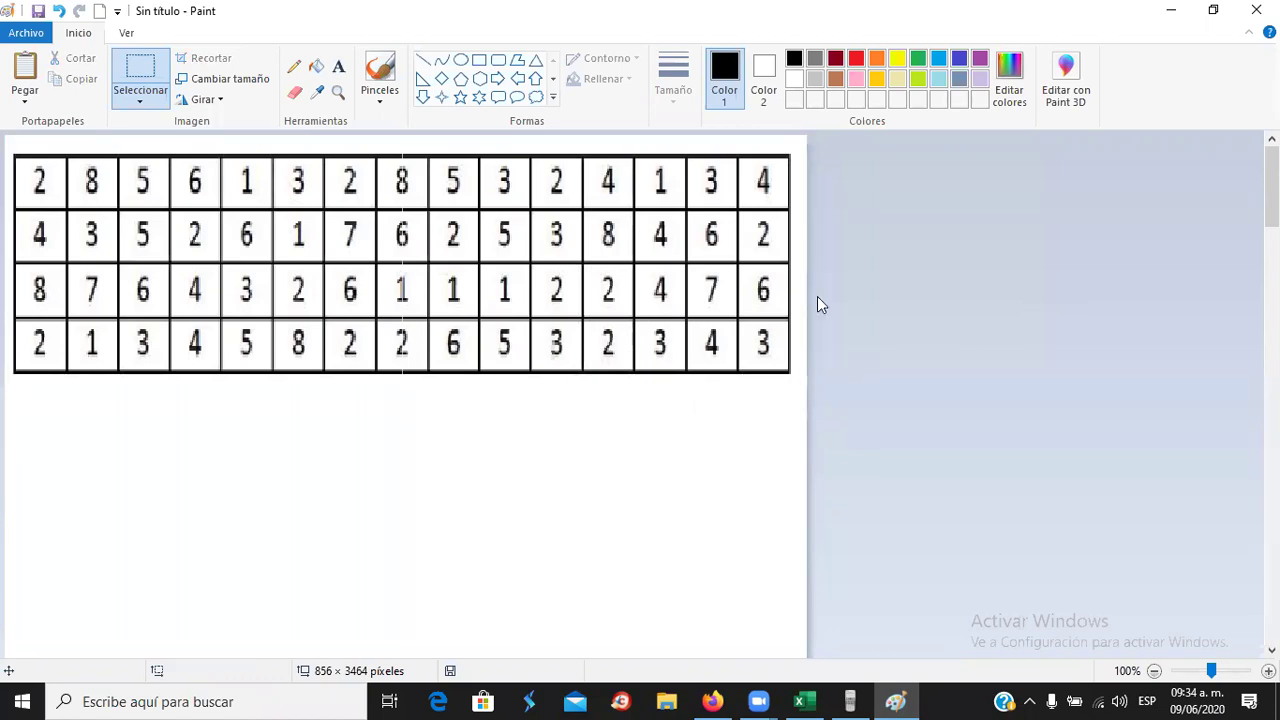
- Strike through every 1 in the pasted data table using the Pencil in red with a thicker line
left_click(294, 68)
left_click(856, 58)
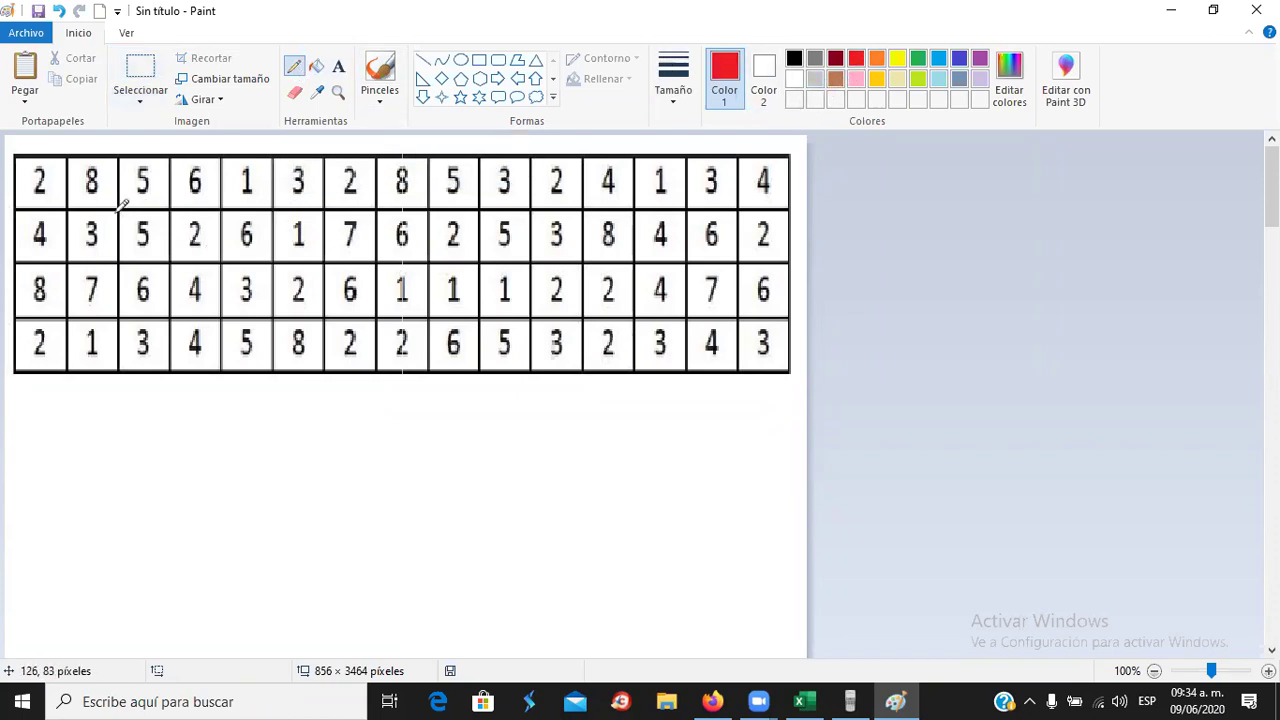
left_click_drag(85, 362, 116, 322)
left_click(674, 86)
left_click(714, 243)
left_click_drag(80, 366, 118, 322)
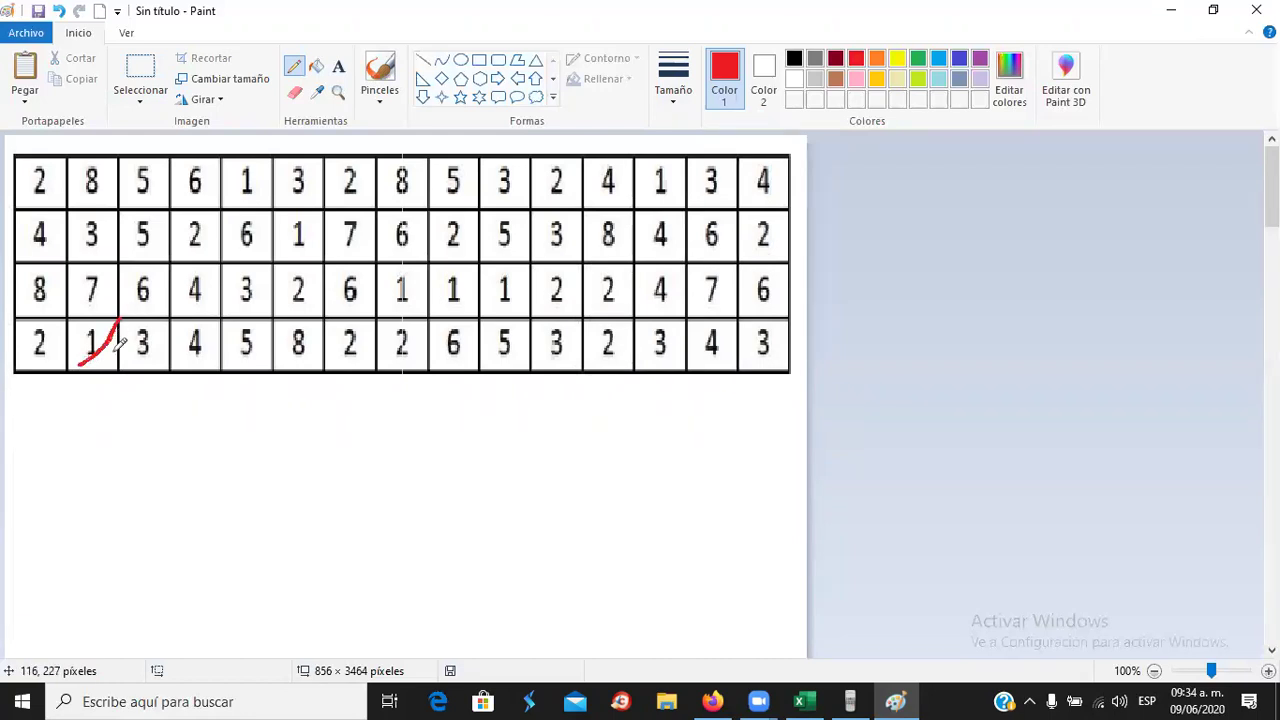
left_click_drag(266, 163, 231, 208)
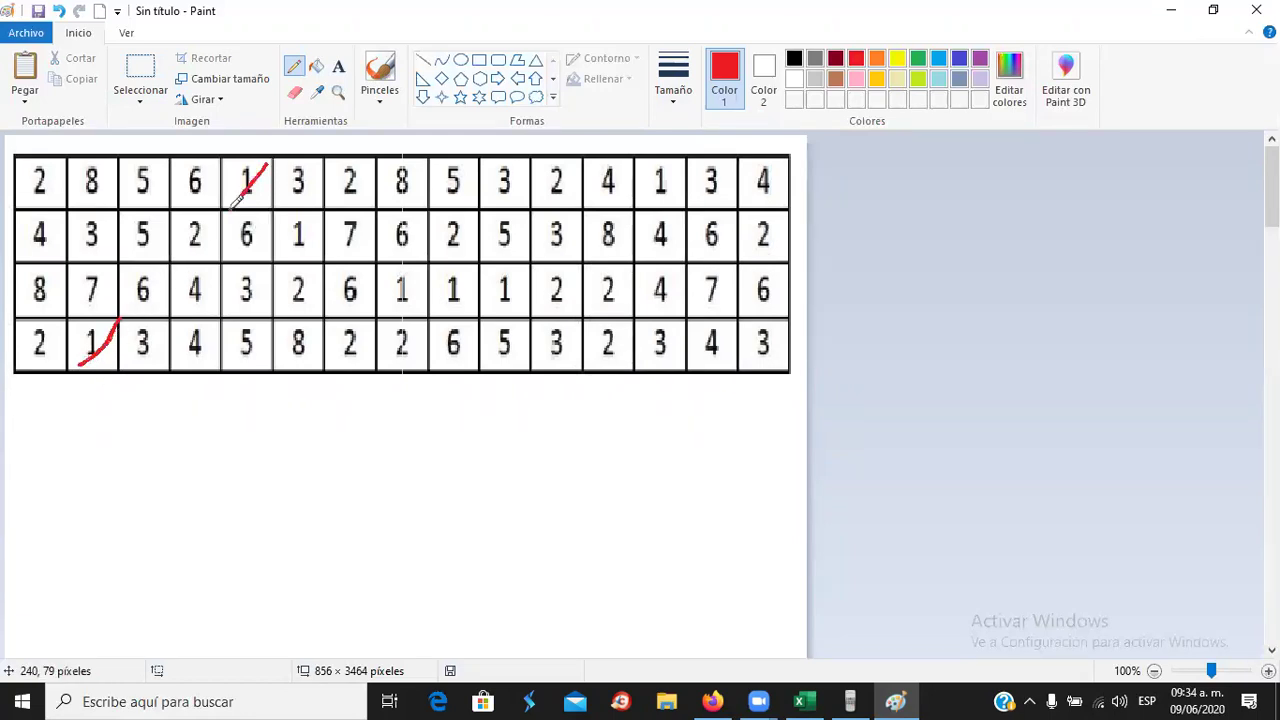
left_click_drag(318, 214, 280, 261)
left_click_drag(422, 268, 382, 312)
left_click_drag(472, 270, 437, 306)
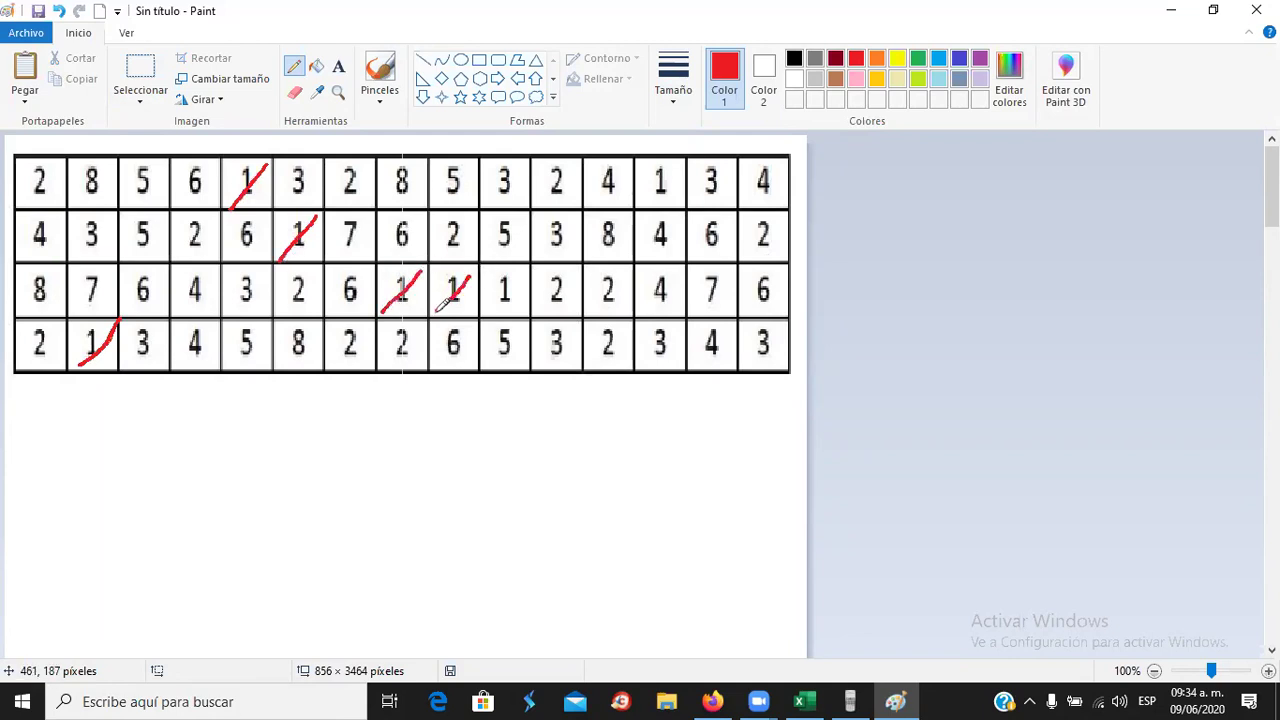
left_click_drag(520, 270, 483, 310)
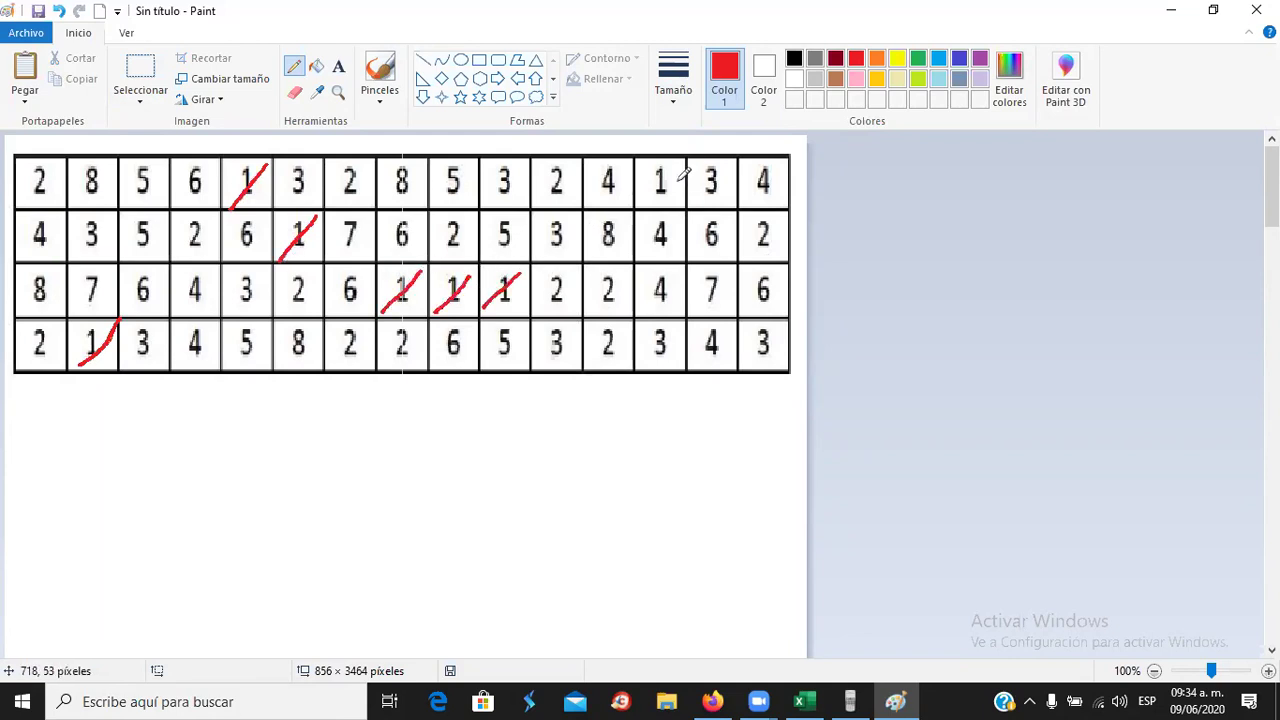
left_click_drag(684, 161, 640, 212)
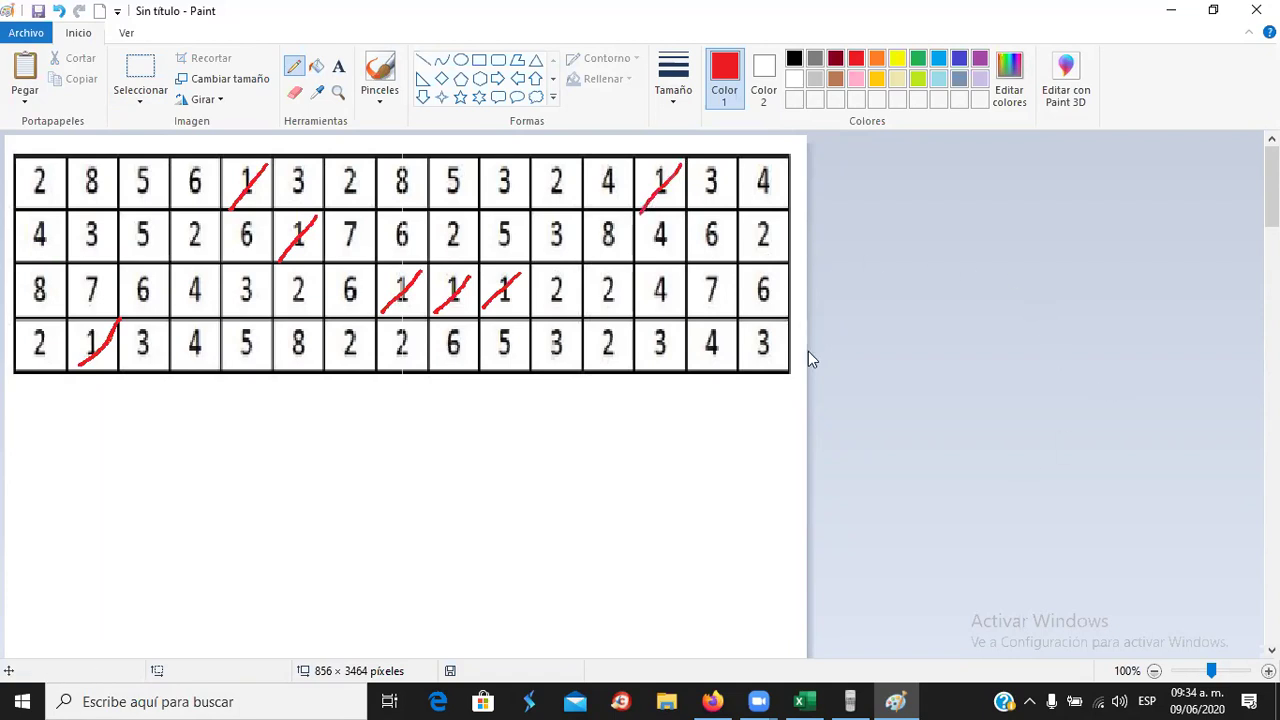
- Switch to Excel and select cell B5, the fi cell for the value 2
key("alt+Tab")
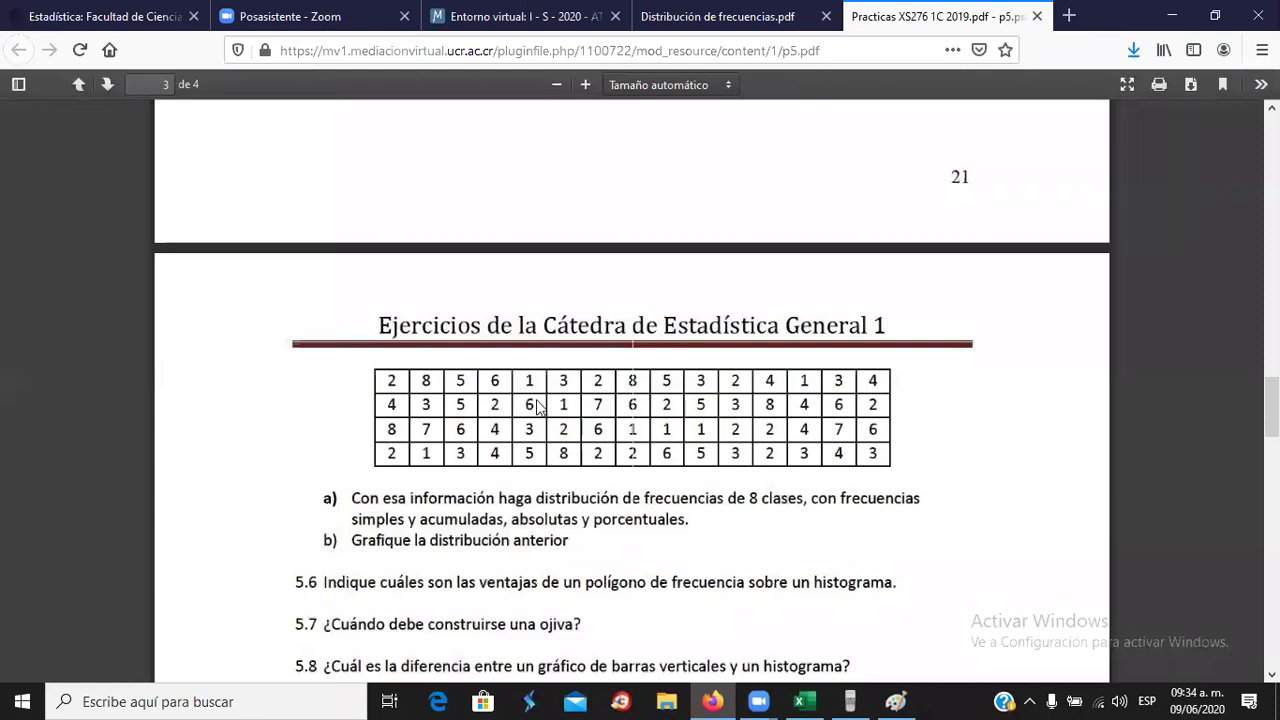
key("alt+Tab")
key("alt+Tab")
left_click(168, 420)
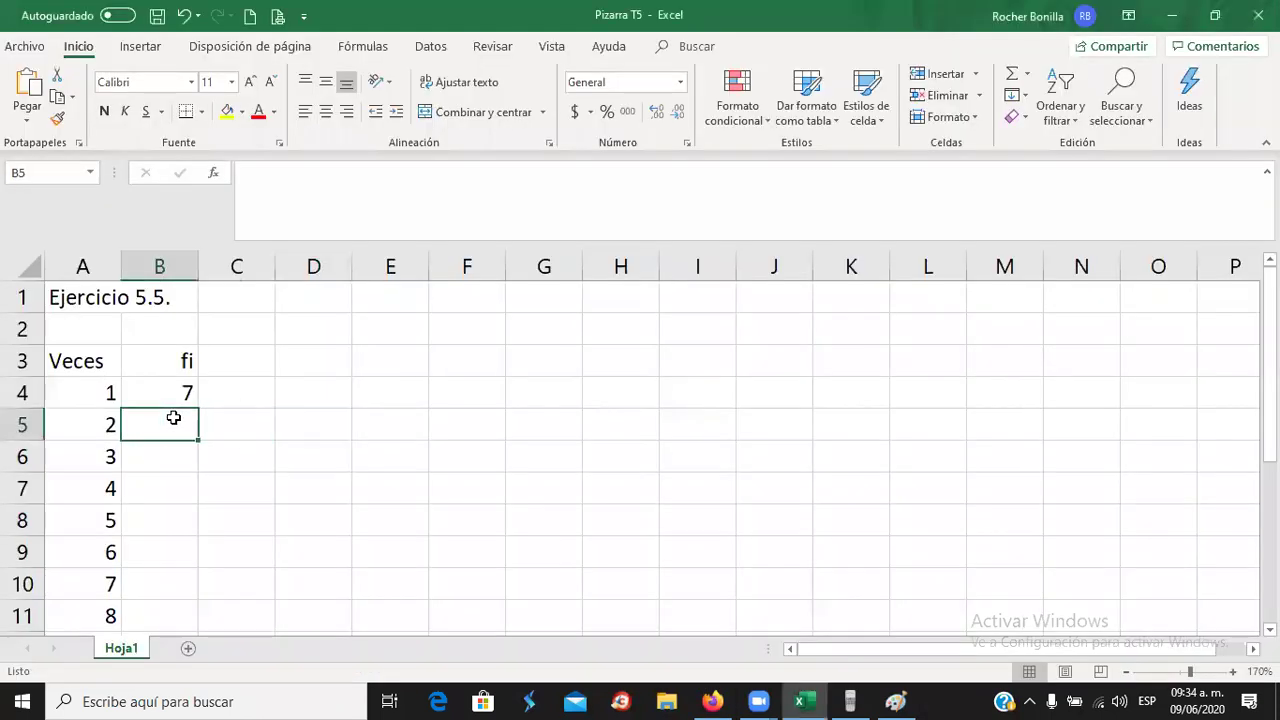
- Return to Paint and mark every 2 in the data table with a red X
key("alt+Tab")
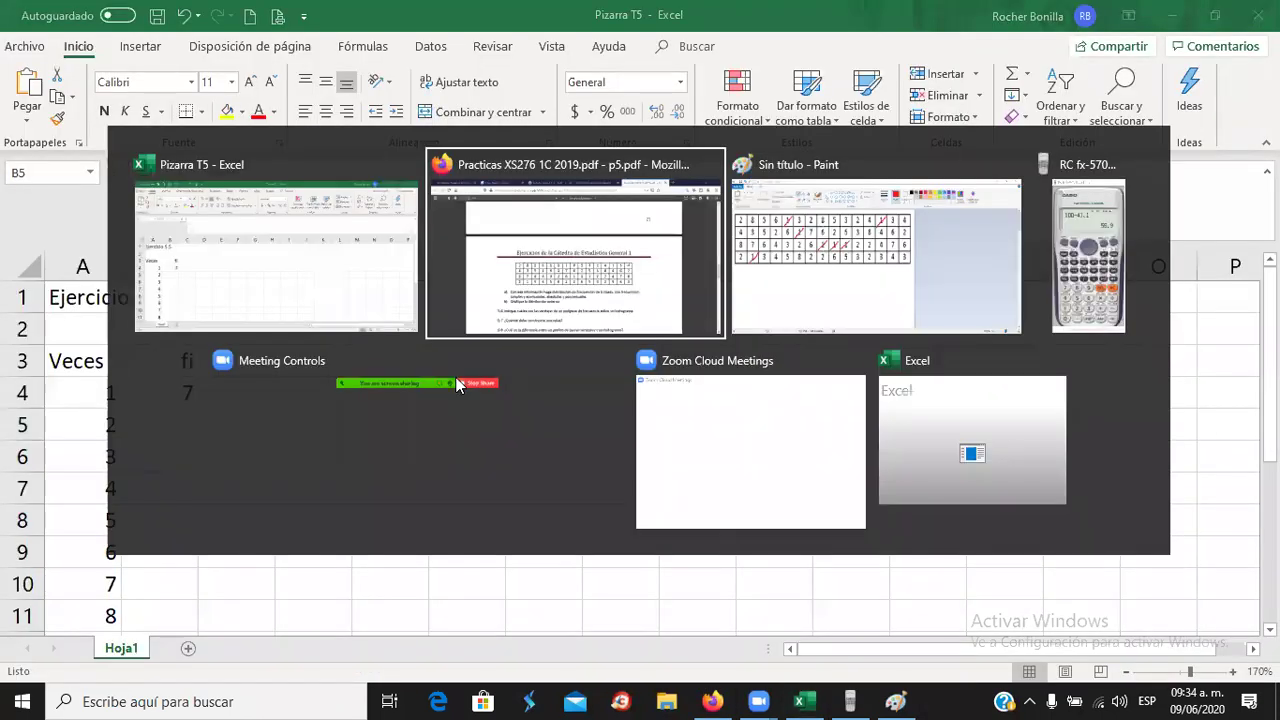
key("alt+Tab")
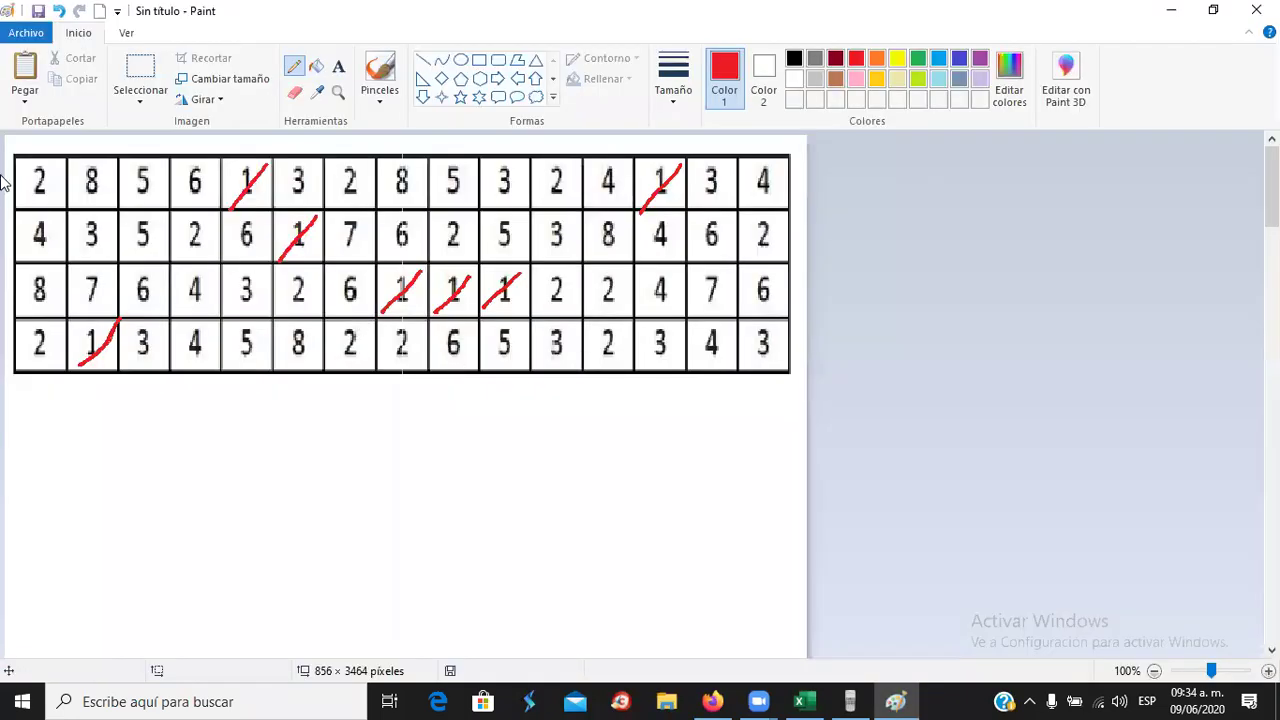
mouse_move(27, 192)
left_mouse_down()
mouse_move(66, 164)
mouse_move(66, 191)
left_mouse_up()
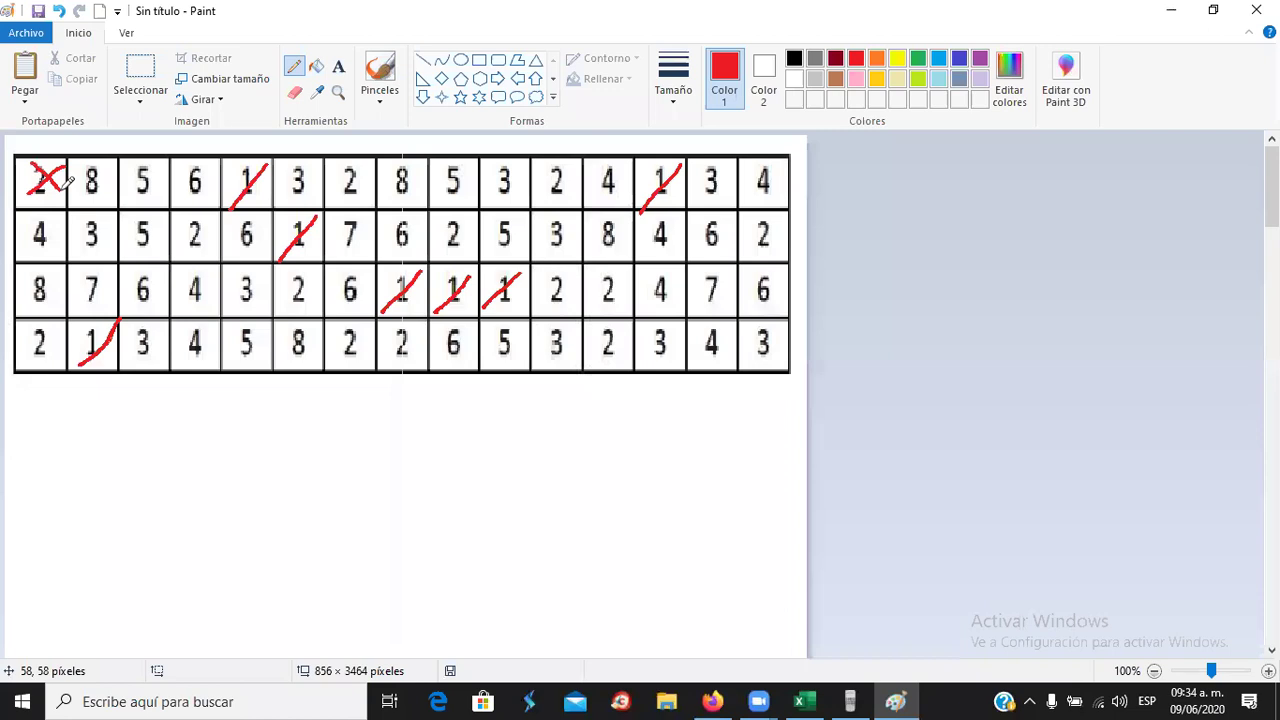
mouse_move(210, 214)
left_mouse_down()
mouse_move(174, 250)
mouse_move(212, 246)
left_mouse_up()
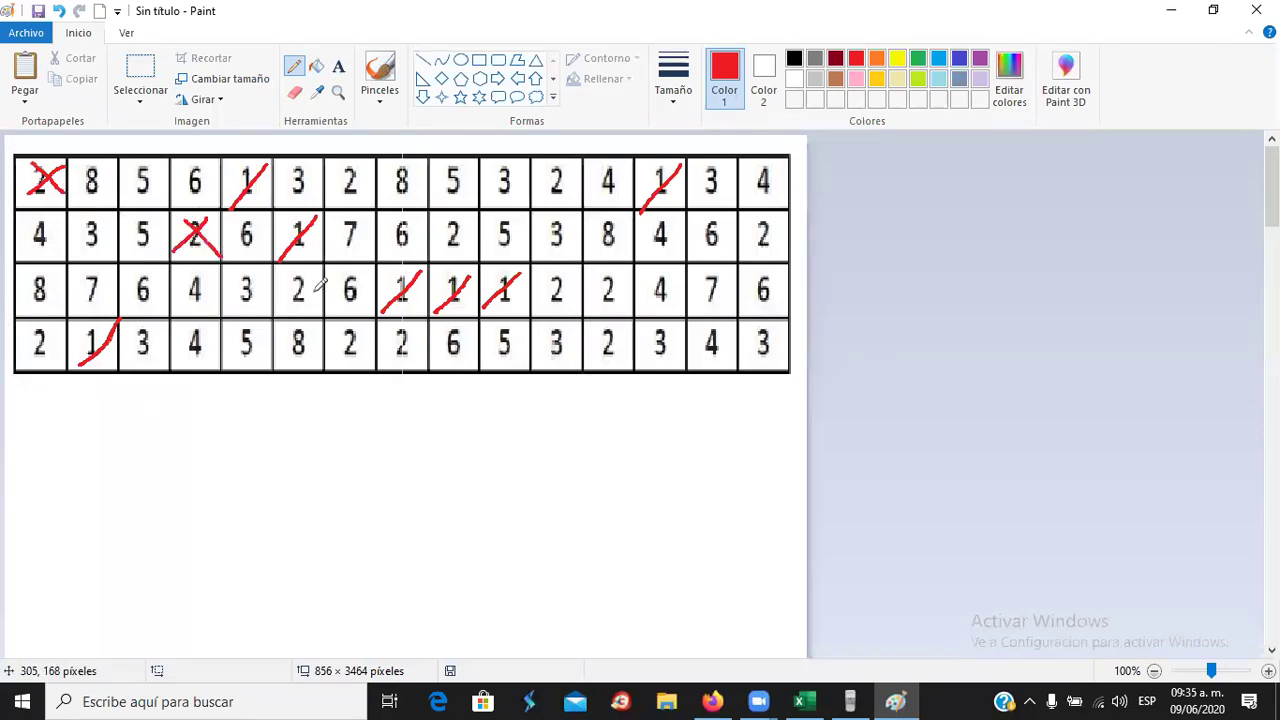
mouse_move(315, 283)
left_mouse_down()
mouse_move(290, 312)
mouse_move(316, 308)
mouse_move(338, 364)
mouse_move(392, 362)
mouse_move(408, 346)
mouse_move(424, 362)
left_mouse_up()
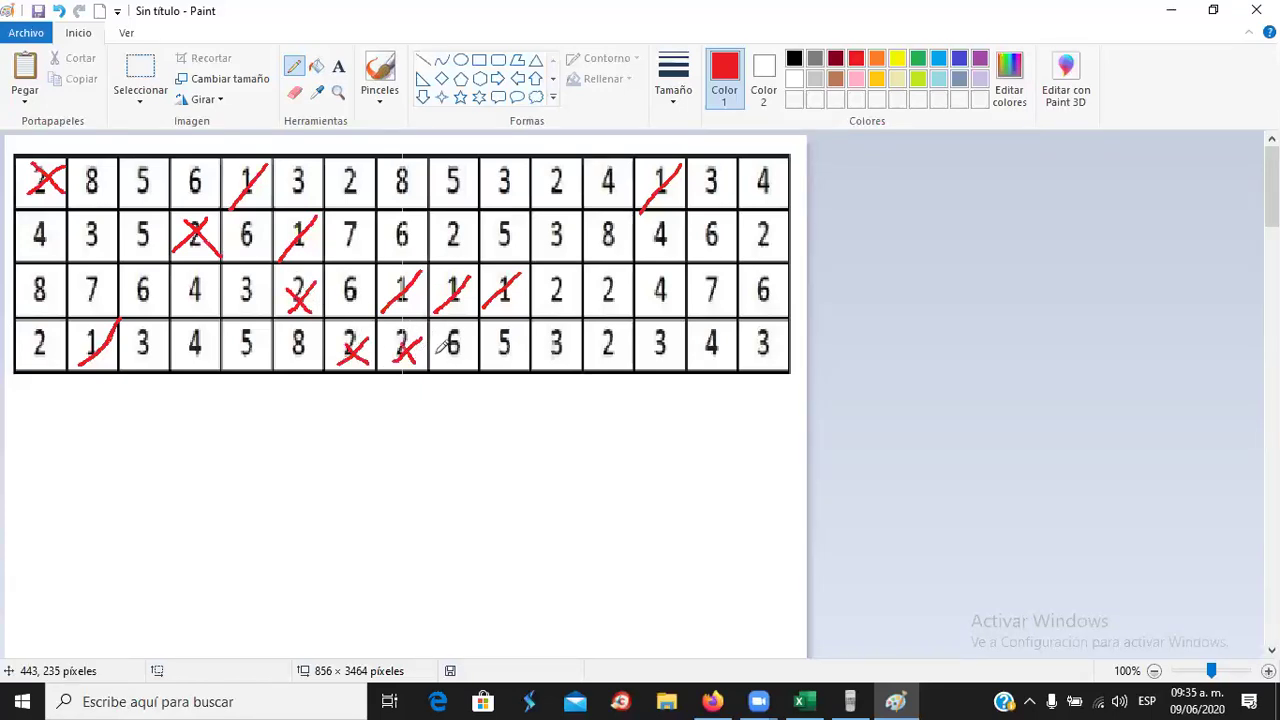
mouse_move(370, 158)
left_mouse_down()
mouse_move(344, 202)
mouse_move(370, 204)
left_mouse_up()
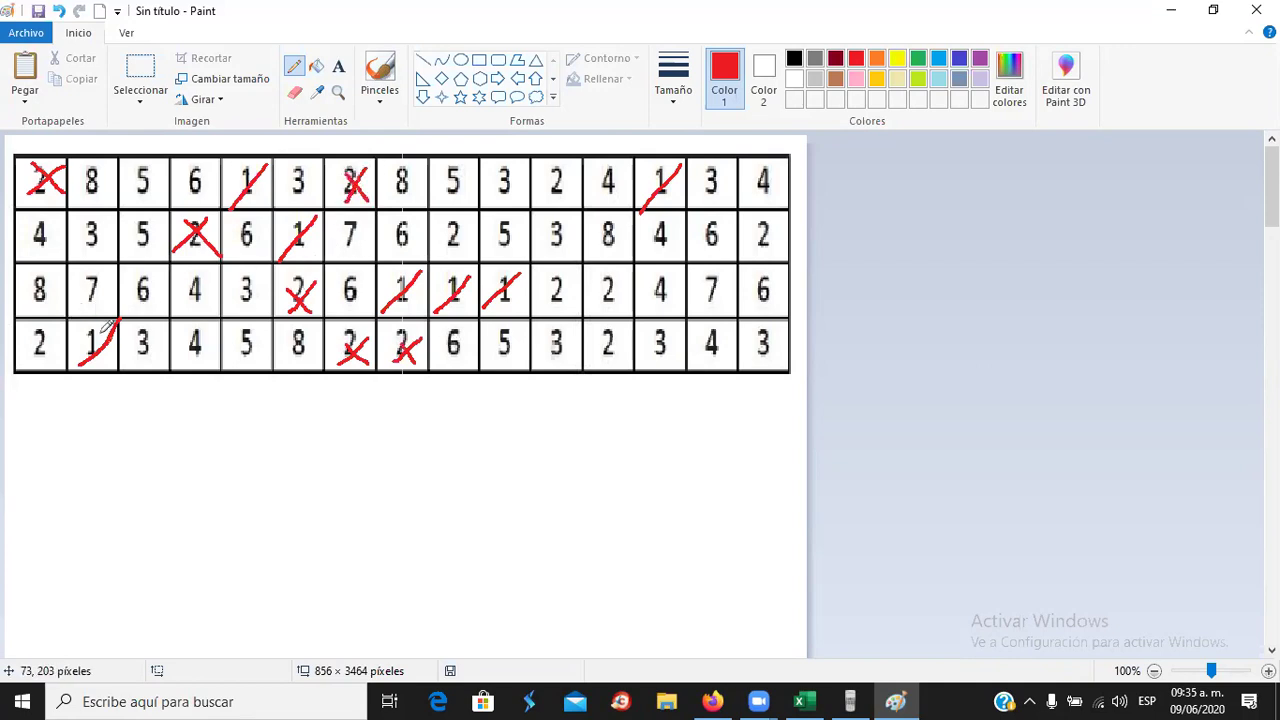
mouse_move(68, 338)
left_mouse_down()
mouse_move(38, 368)
mouse_move(67, 369)
left_mouse_up()
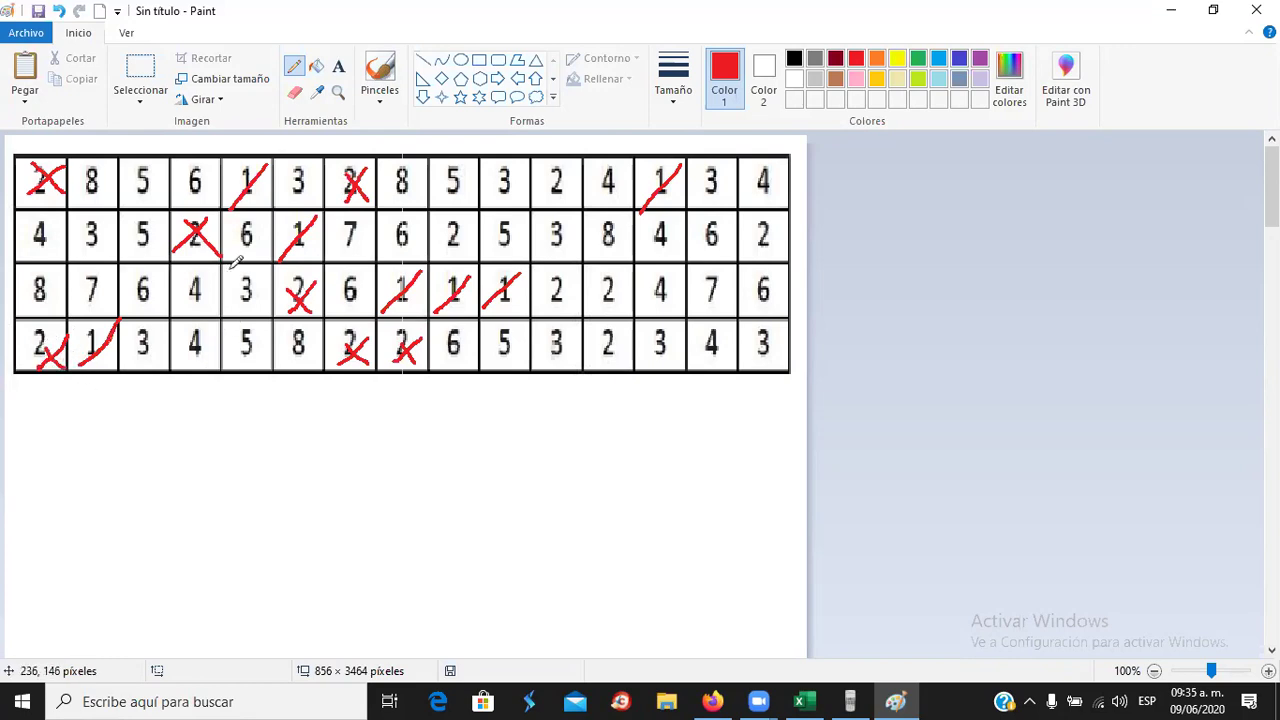
mouse_move(473, 221)
left_mouse_down()
mouse_move(422, 259)
mouse_move(471, 252)
left_mouse_up()
mouse_move(572, 282)
left_mouse_down()
mouse_move(555, 306)
mouse_move(626, 308)
mouse_move(614, 347)
mouse_move(630, 352)
left_mouse_up()
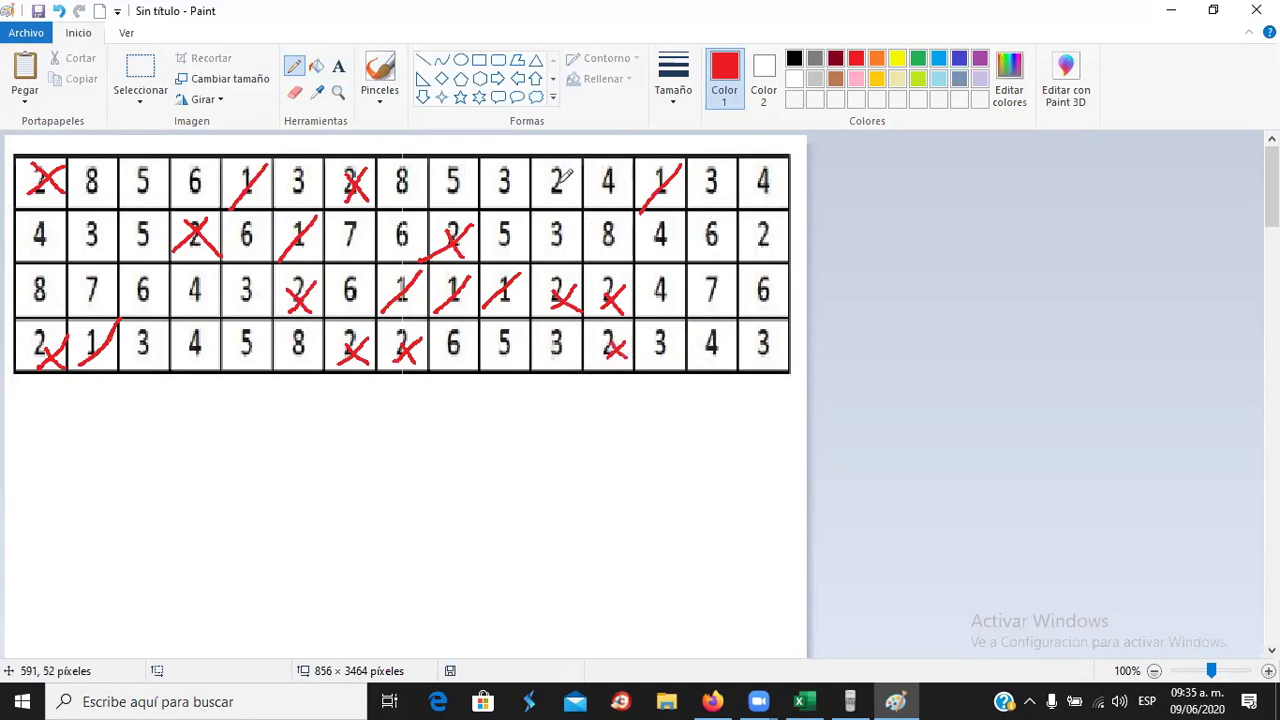
mouse_move(566, 168)
left_mouse_down()
mouse_move(558, 197)
mouse_move(580, 190)
left_mouse_up()
mouse_move(777, 231)
left_mouse_down()
mouse_move(760, 251)
mouse_move(787, 254)
left_mouse_up()
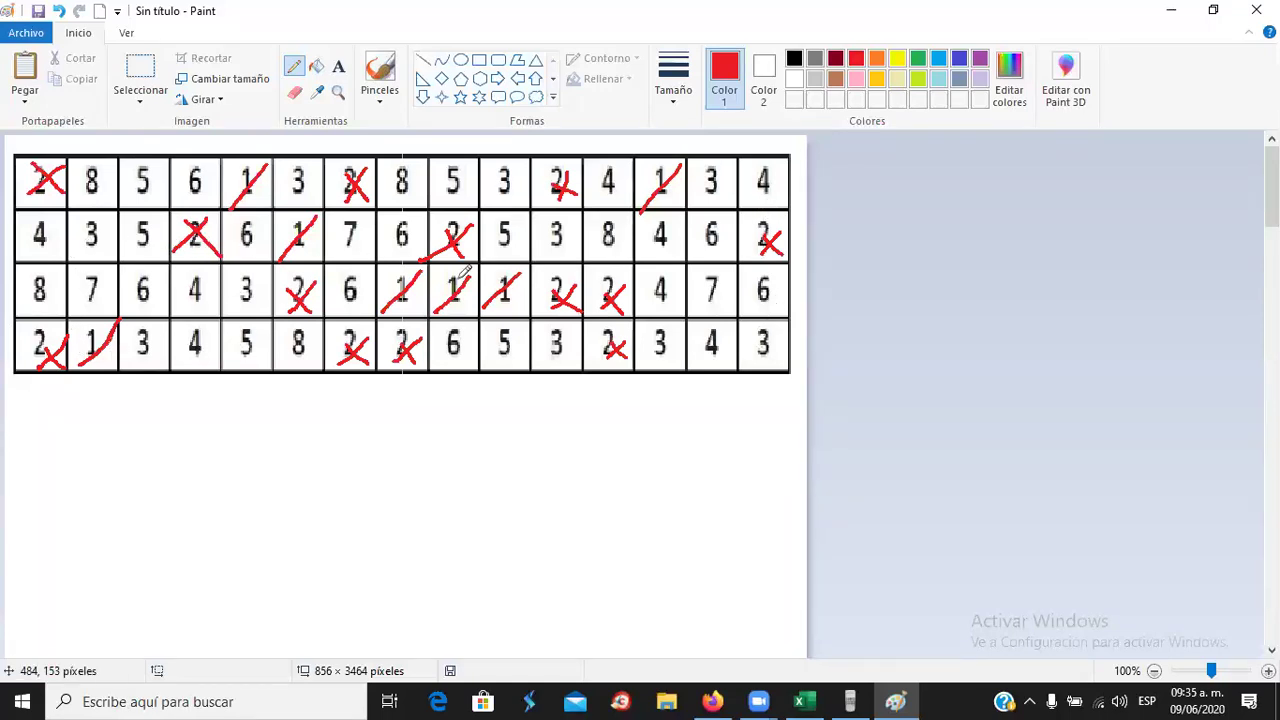
- Switch to Excel and enter 13 in cell B5 as the frequency of the value 2
key("alt+Tab")
type("13")
left_click(169, 452)
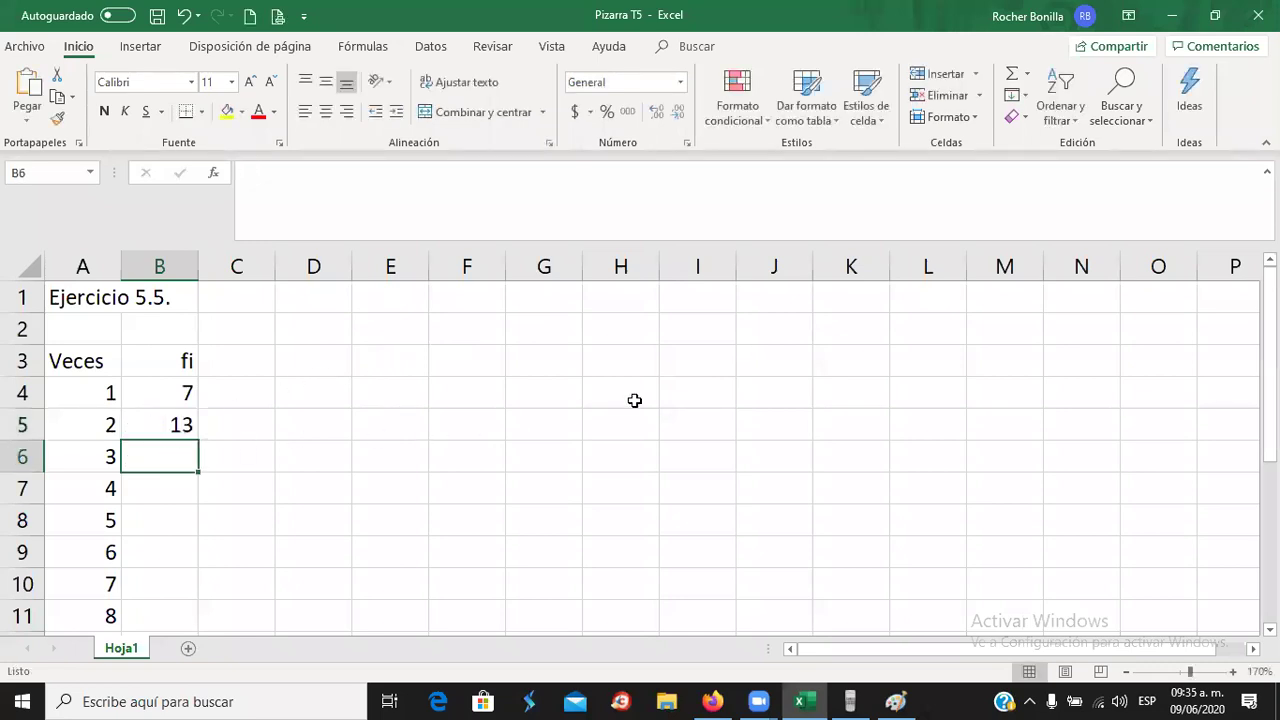
- Add a border below cells A11:C11 and enter Total in cell A12
scroll(687, 389, "down", 1)
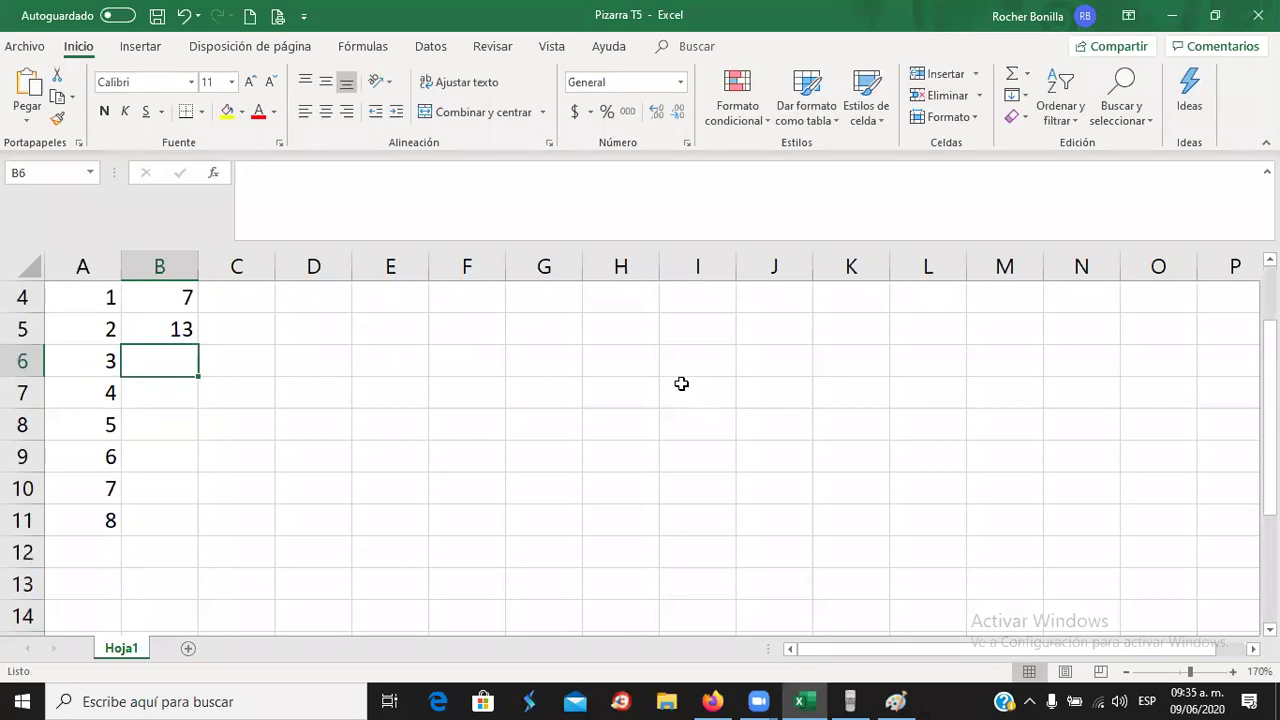
left_click_drag(94, 520, 217, 520)
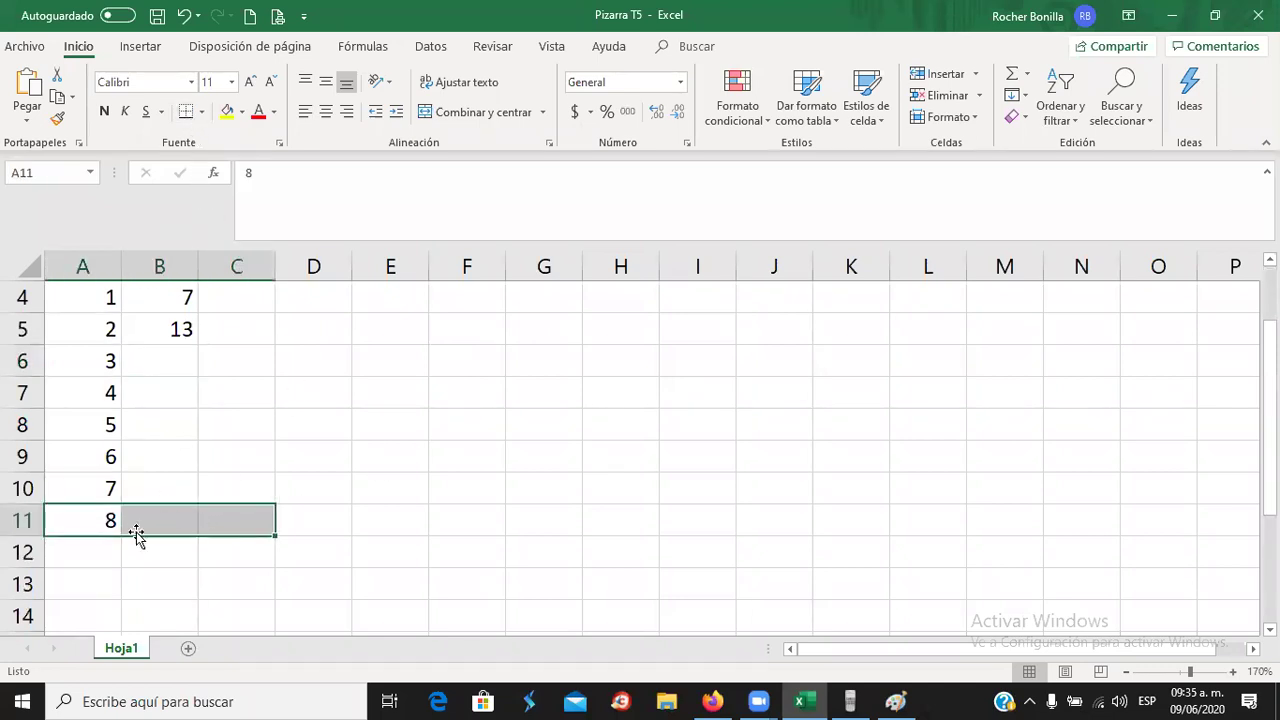
left_click(100, 549)
type("Total")
key("Return")
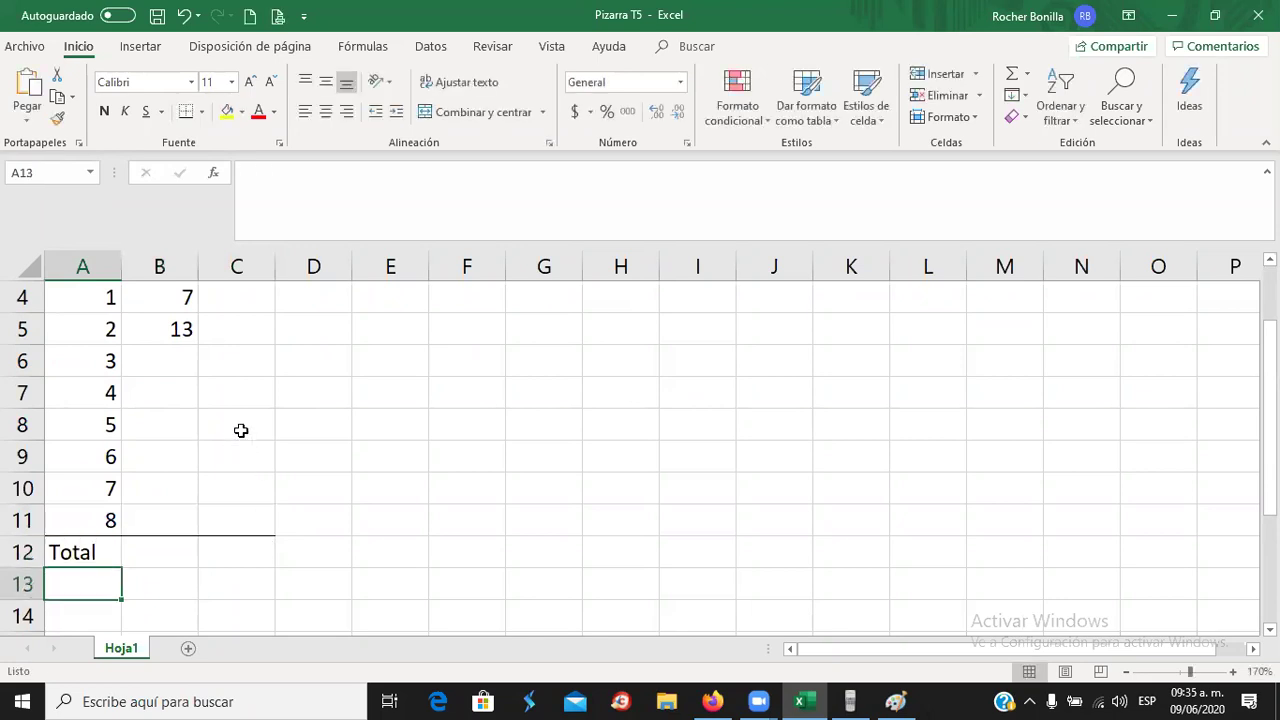
- Select cell B6, the fi cell for the value 3, and mark every 3 in the Paint data table with a red dot
left_click(180, 362)
scroll(403, 392, "up", 1)
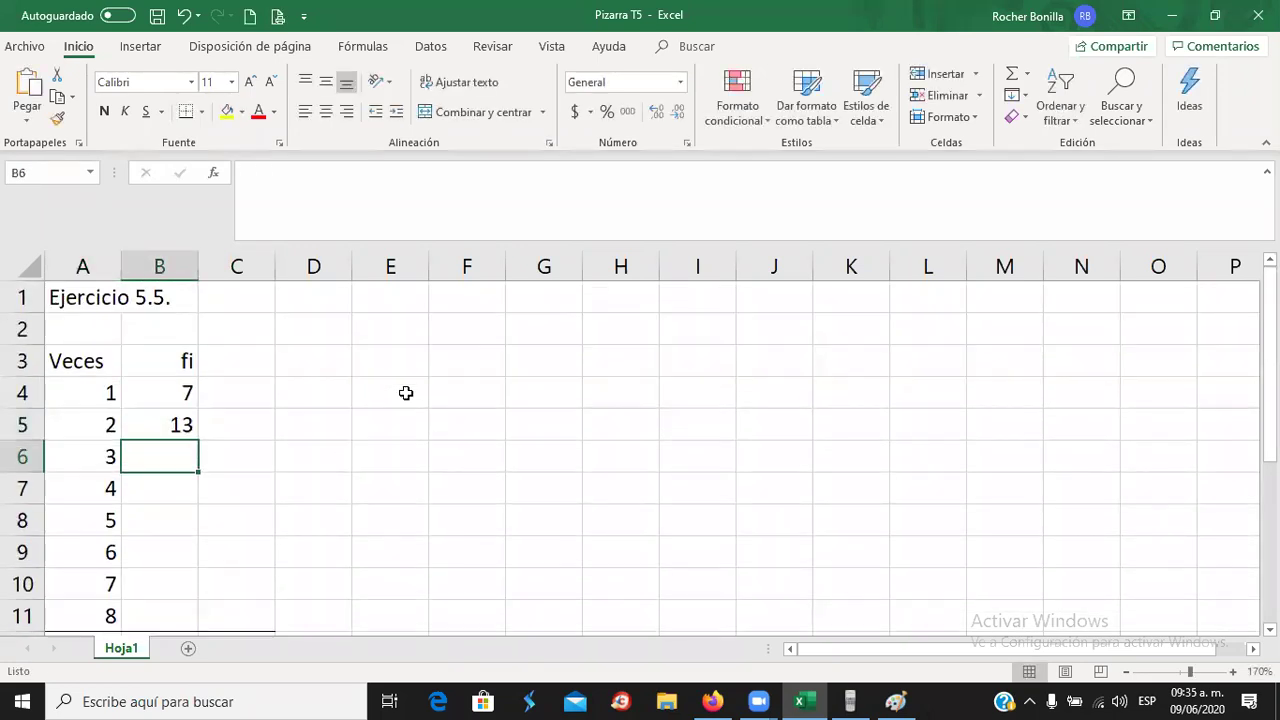
key("alt+Tab")
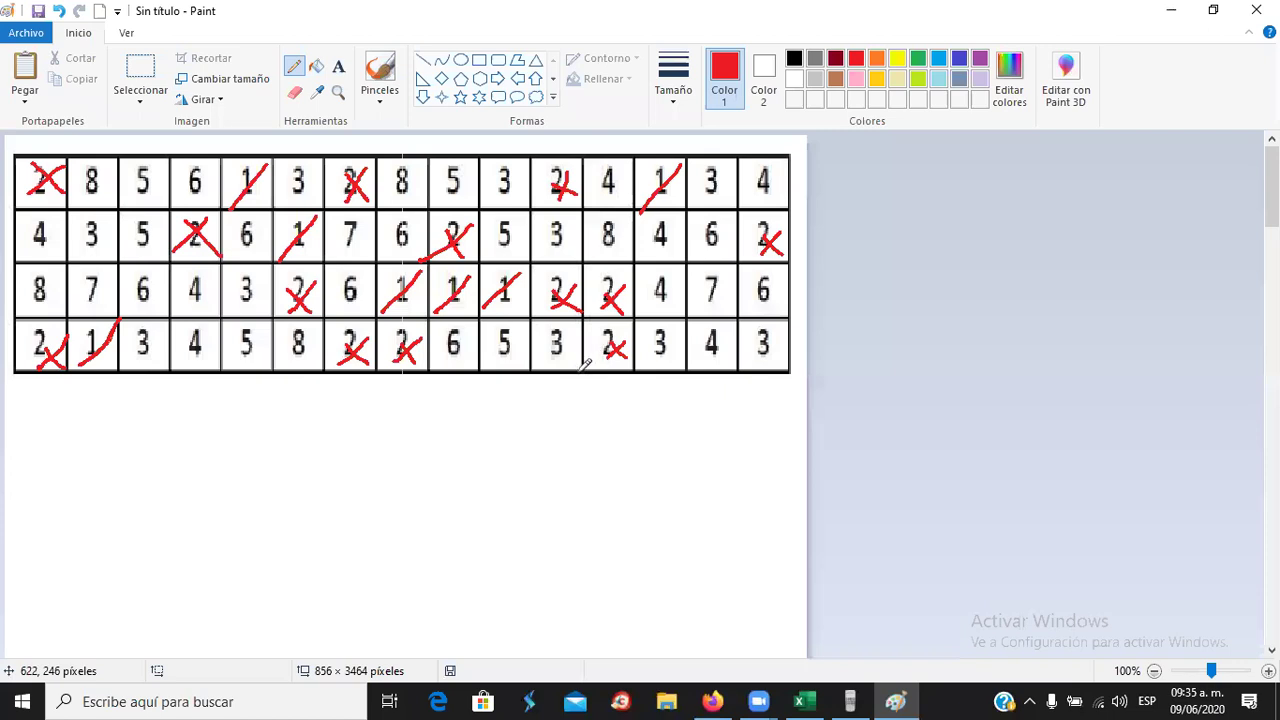
left_click(106, 242)
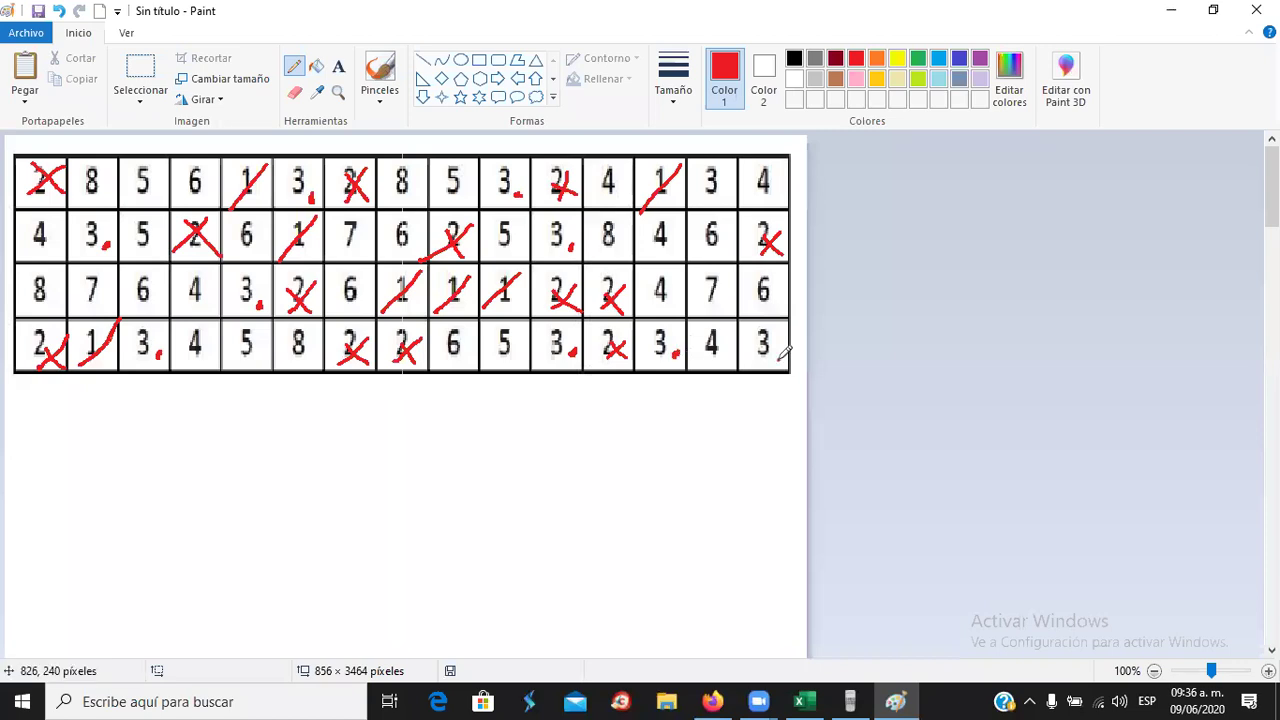
left_click(722, 197)
- Switch to Excel and enter 10 in cell B6 as the frequency of the value 3
key("alt+Tab")
type("10")
key("Return")
- Return to Paint and mark every 4 in the data table with a blue slash
key("alt+Tab")
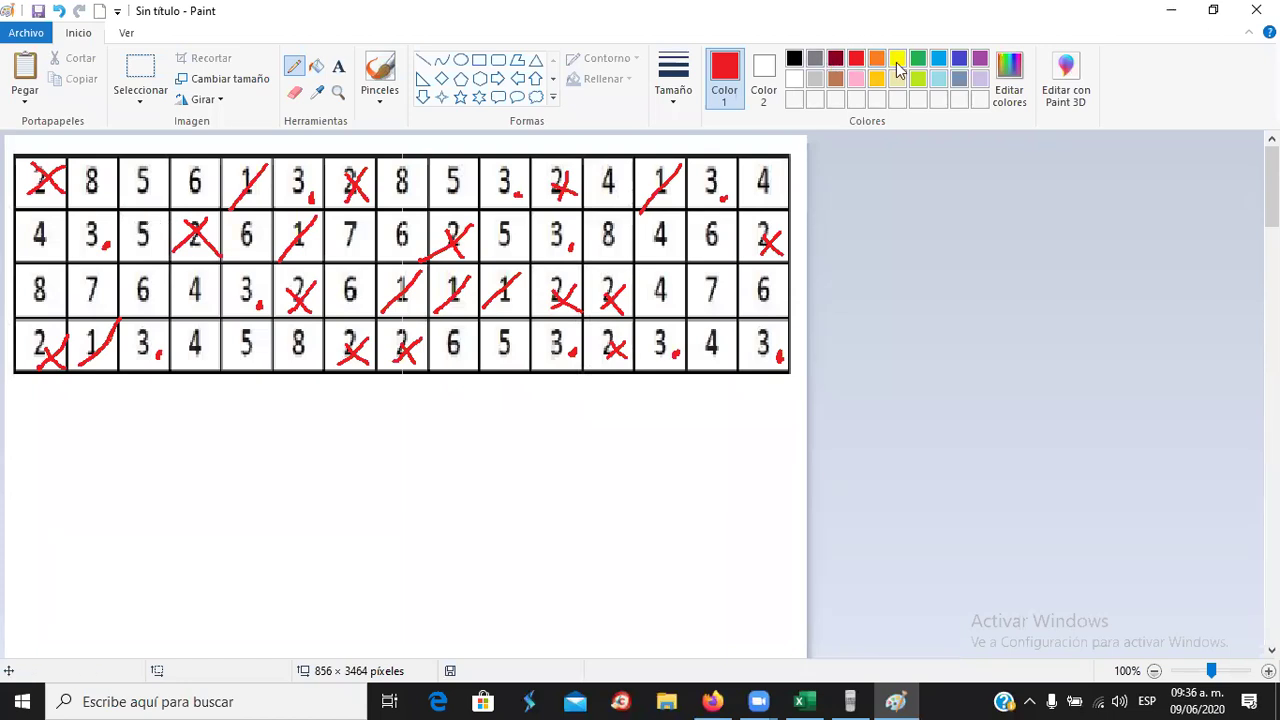
left_click(959, 60)
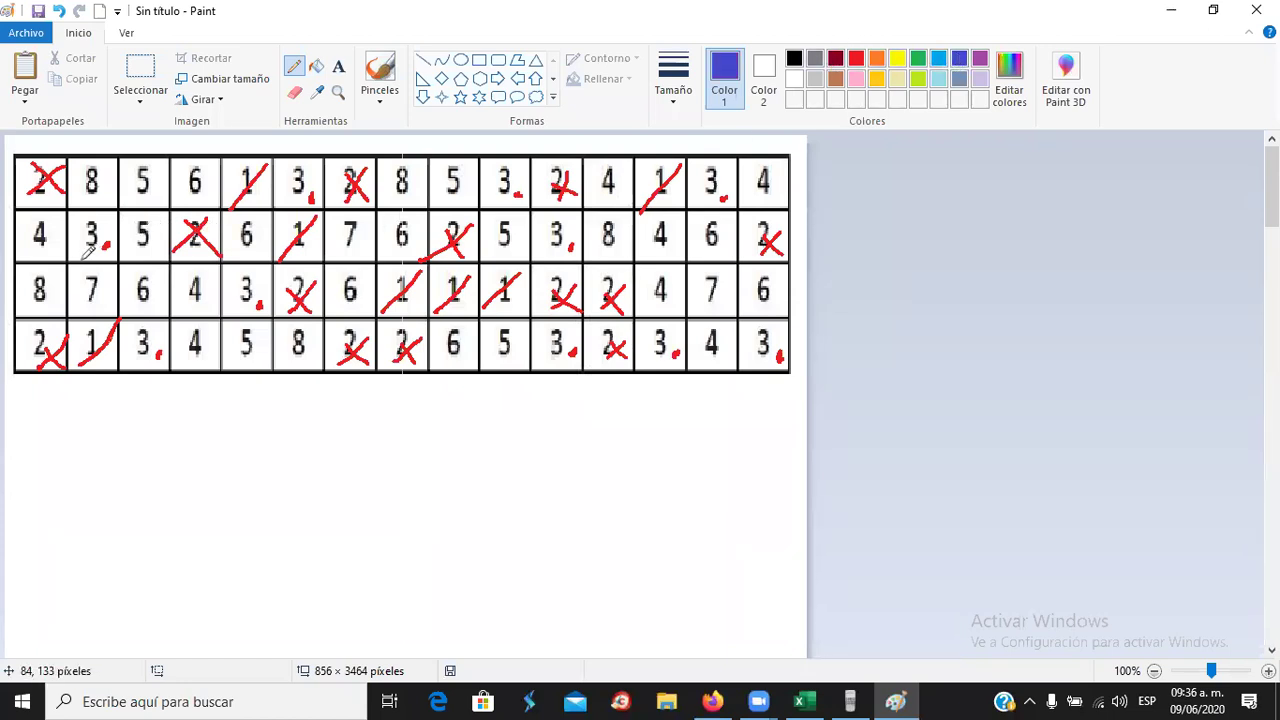
left_click_drag(38, 255, 69, 238)
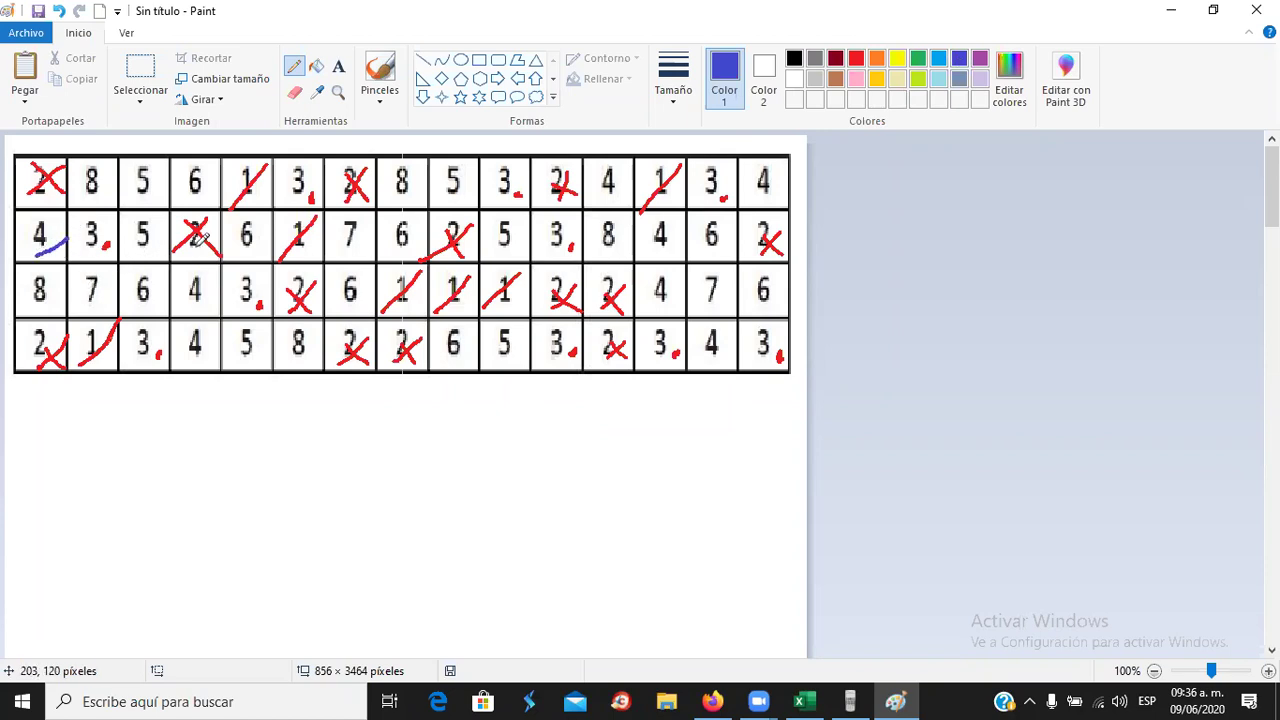
left_click_drag(188, 310, 220, 298)
left_click_drag(192, 367, 218, 350)
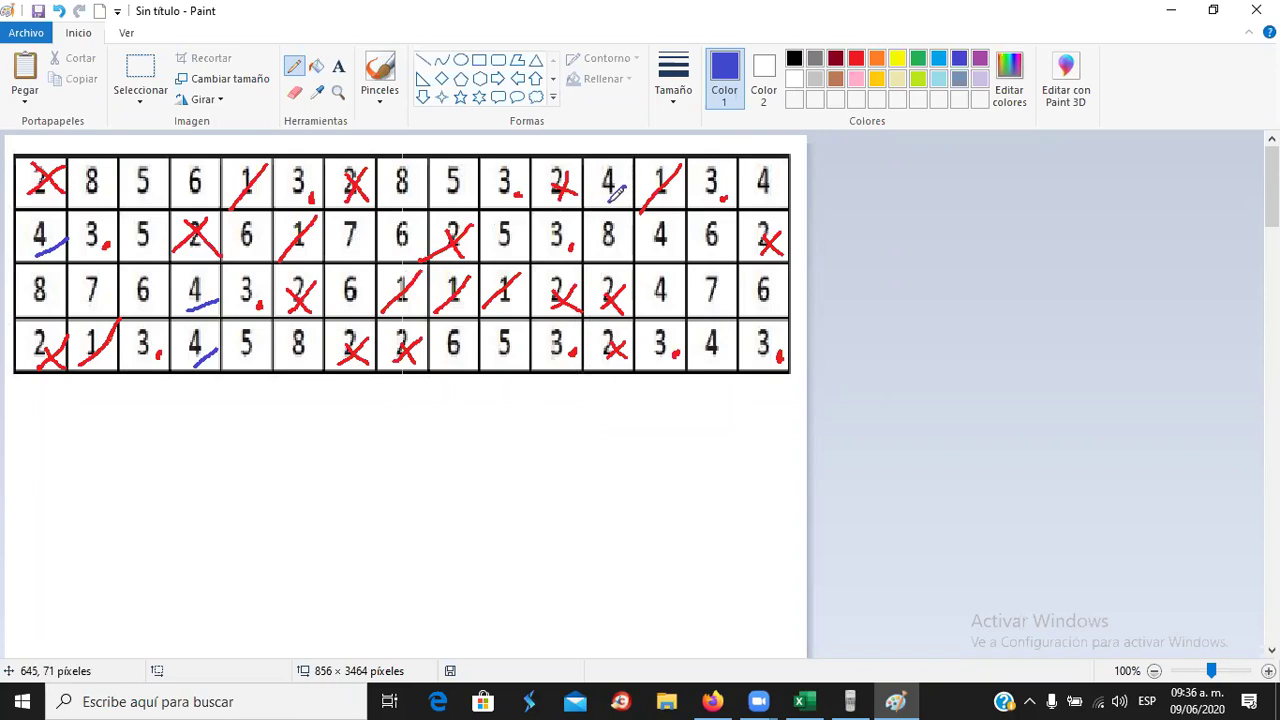
left_click_drag(787, 178, 765, 203)
left_click_drag(682, 295, 664, 316)
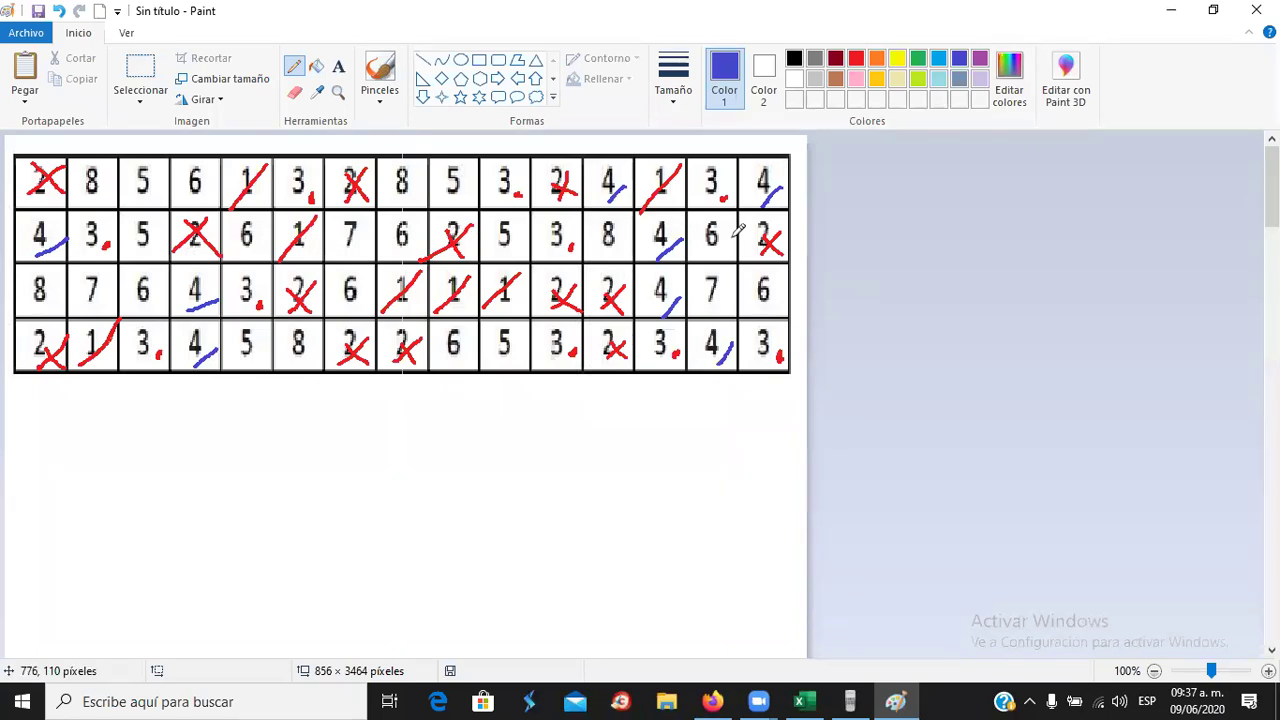
- Switch to Excel and enter 8 in cell B7 as the frequency of the value 4
key("alt+Tab")
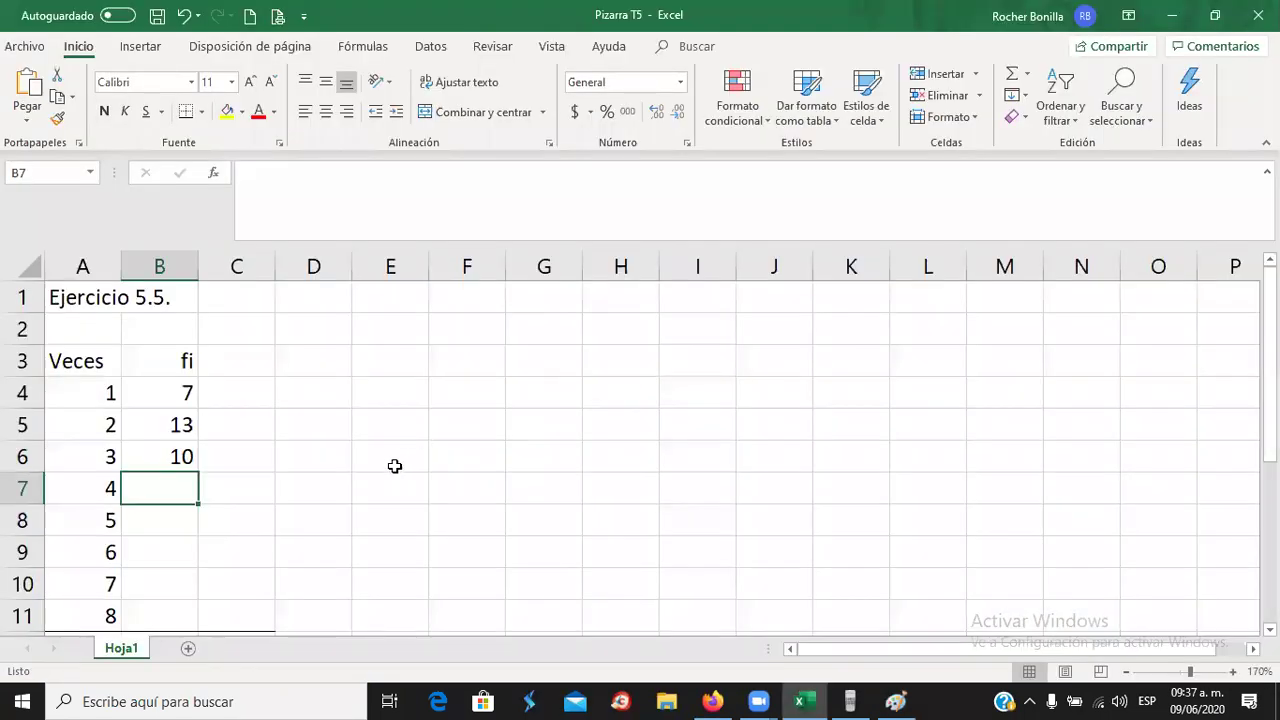
type("8")
key("Return")
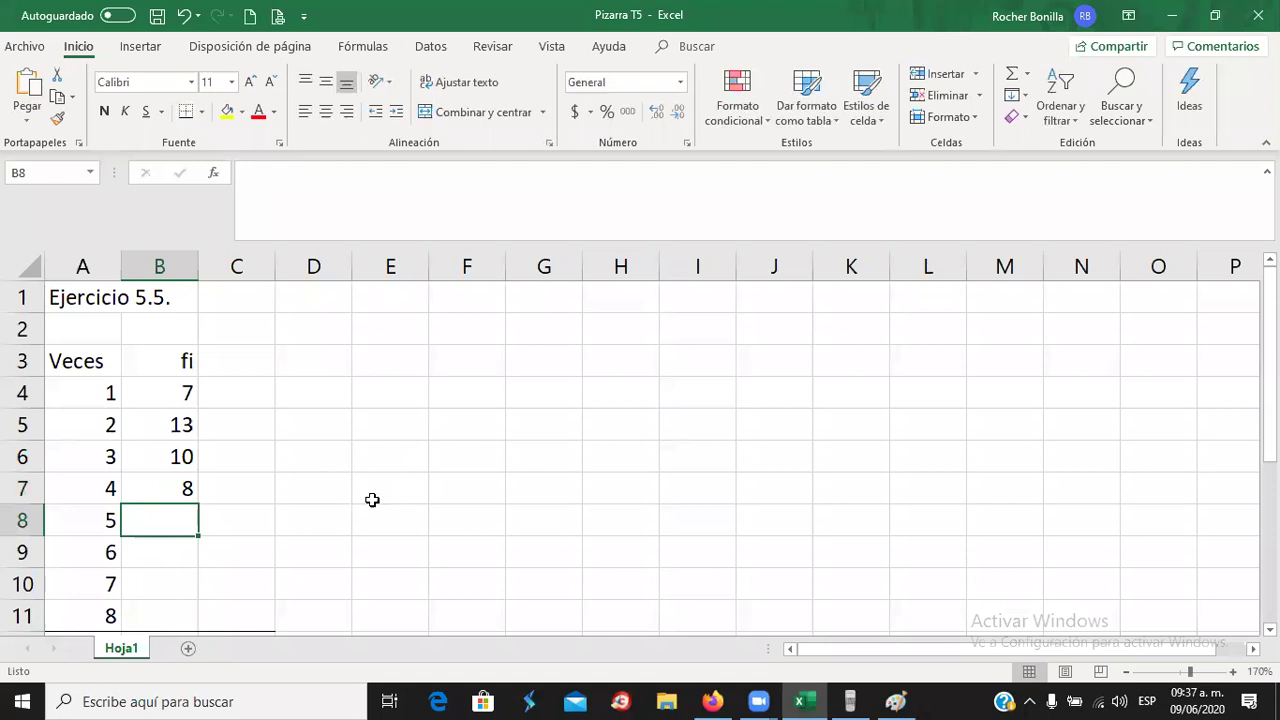
- Return to Paint and mark the 5s in the data table with blue dots
key("alt+Tab")
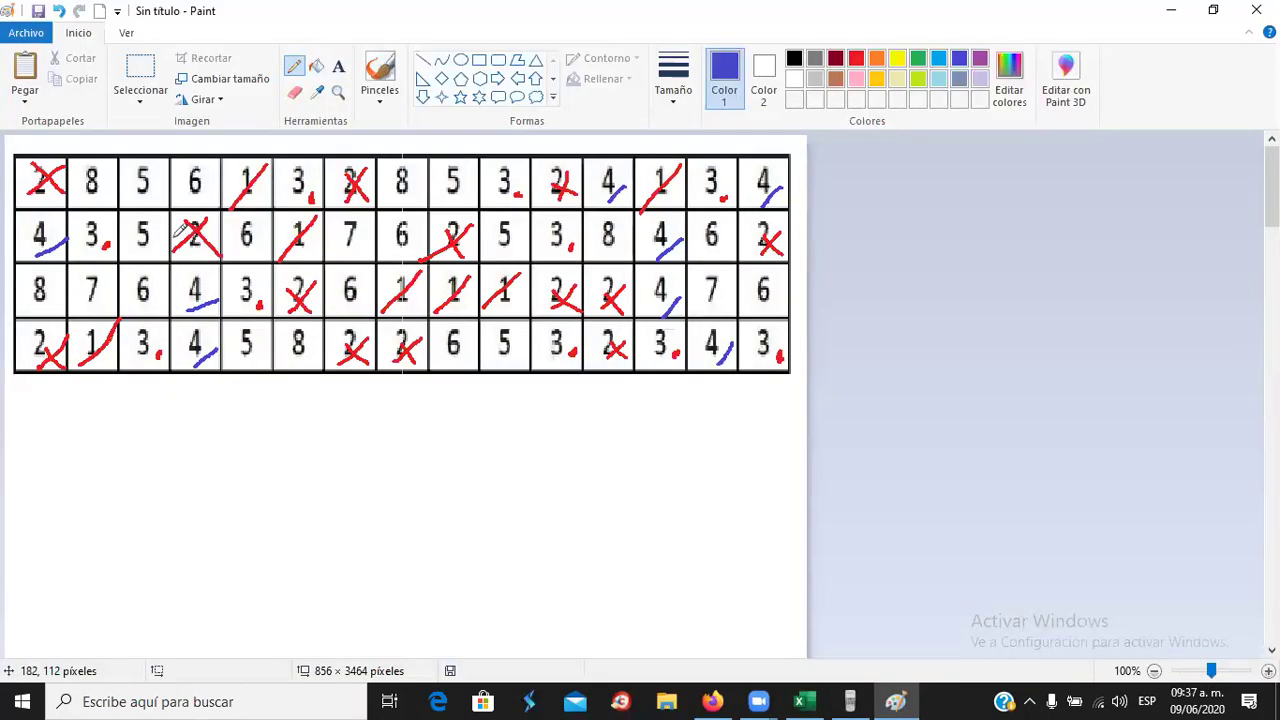
left_click_drag(157, 197, 162, 196)
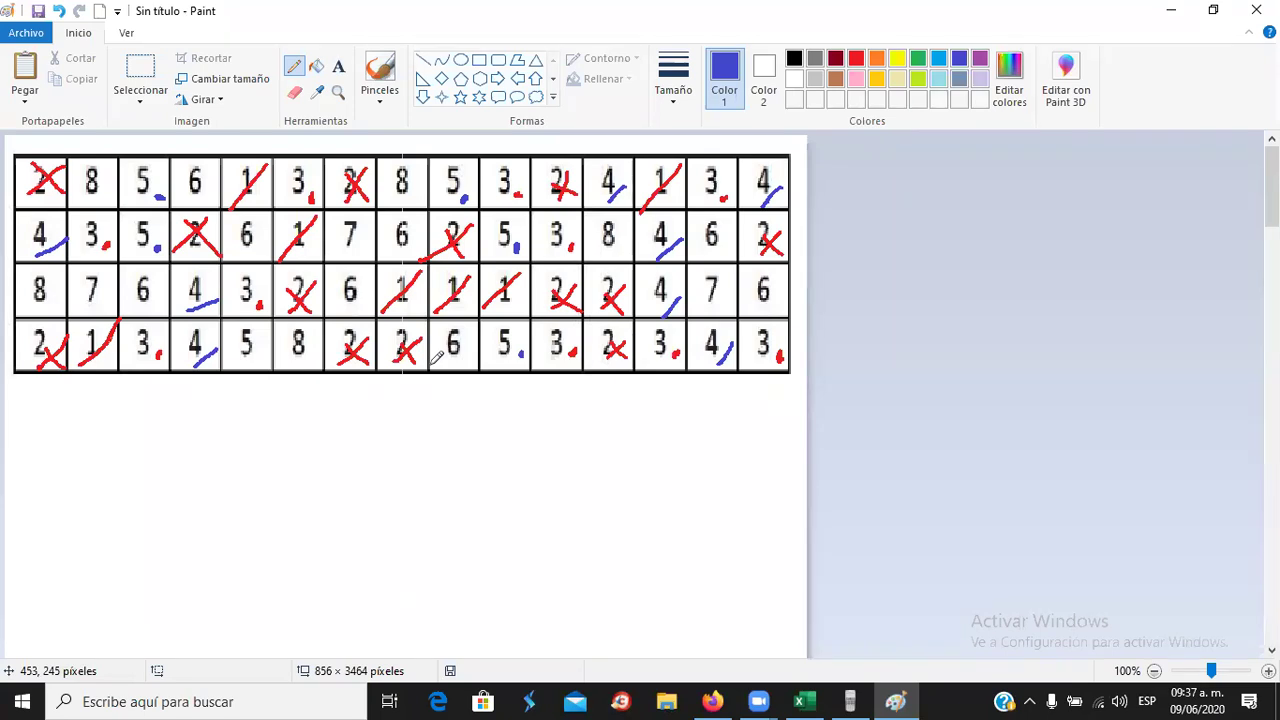
- Switch to Excel and enter 5 in cell B8 as the frequency of the value 5
key("alt+Tab")
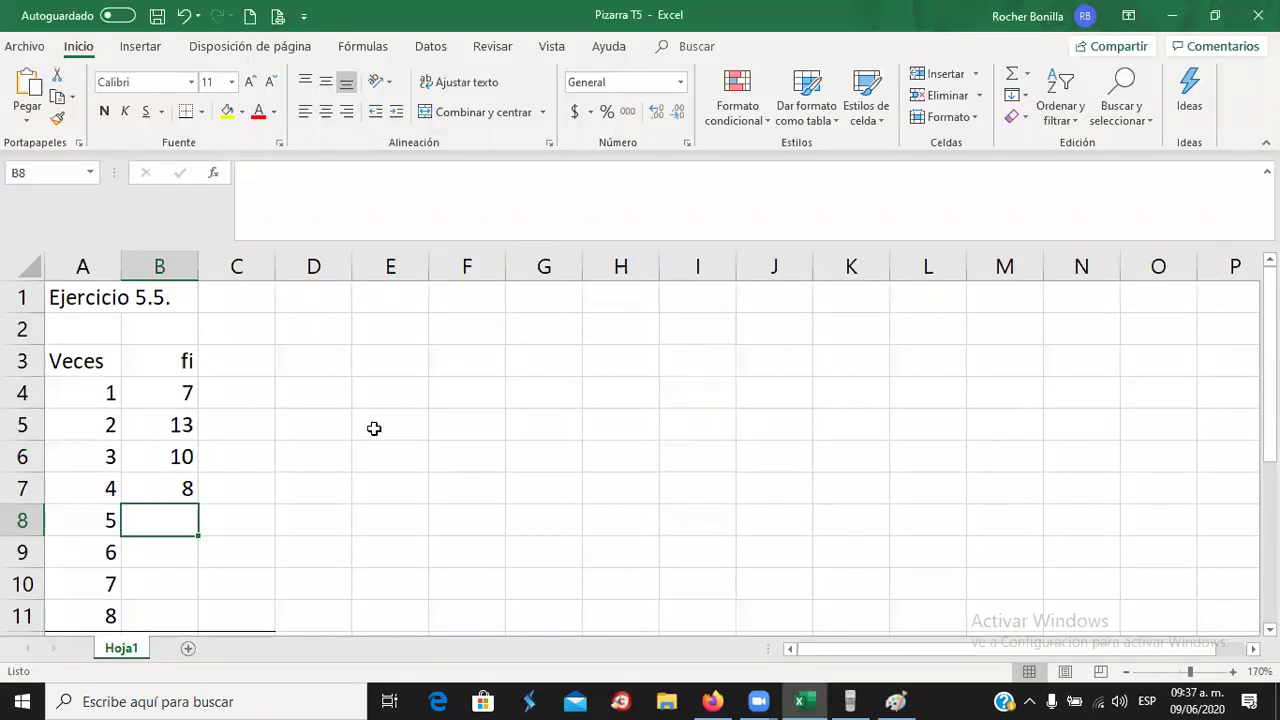
type("5")
key("Return")
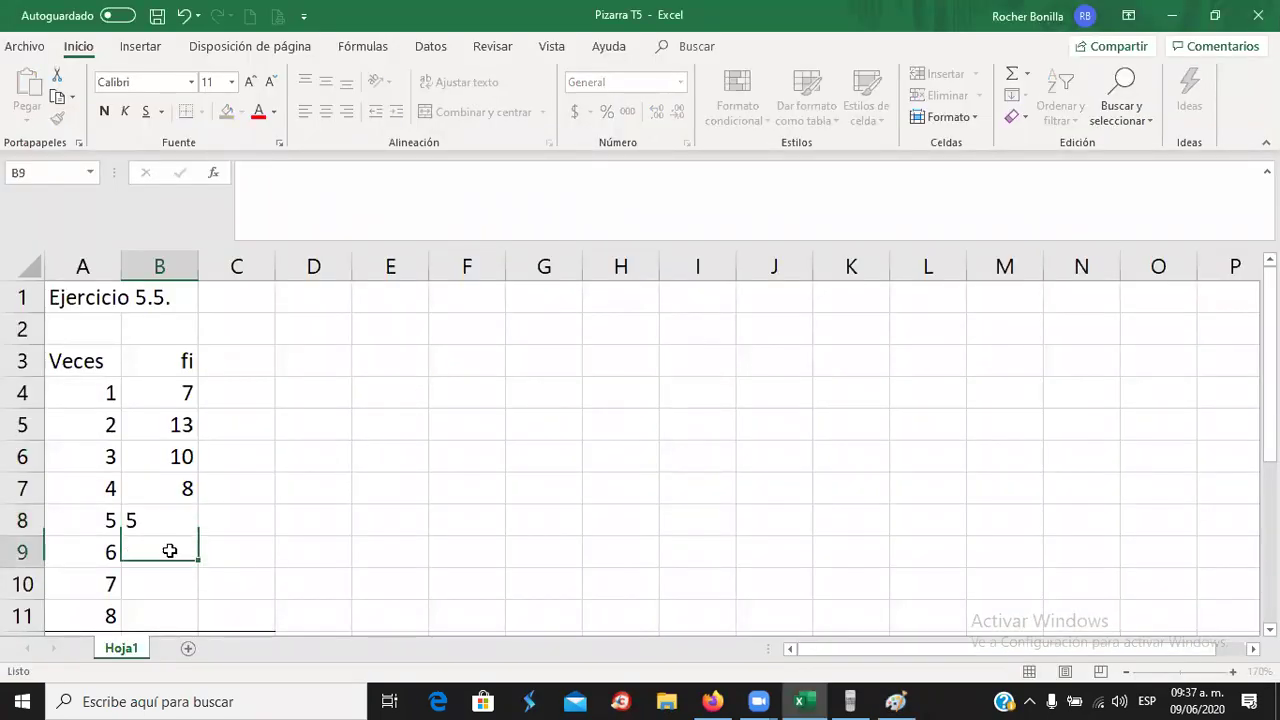
- Recheck the data table in Paint and mark the remaining unmarked 5 in the fourth row with a blue dot
key("alt+Tab")
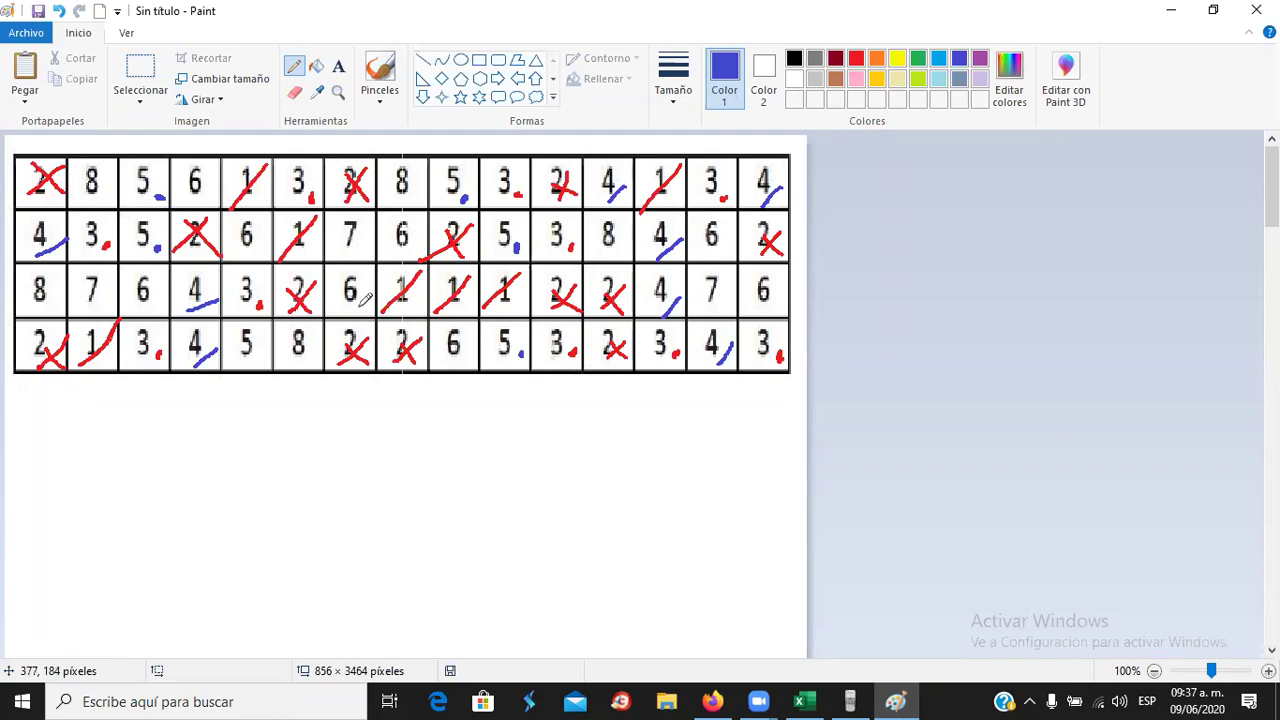
key("alt+Tab")
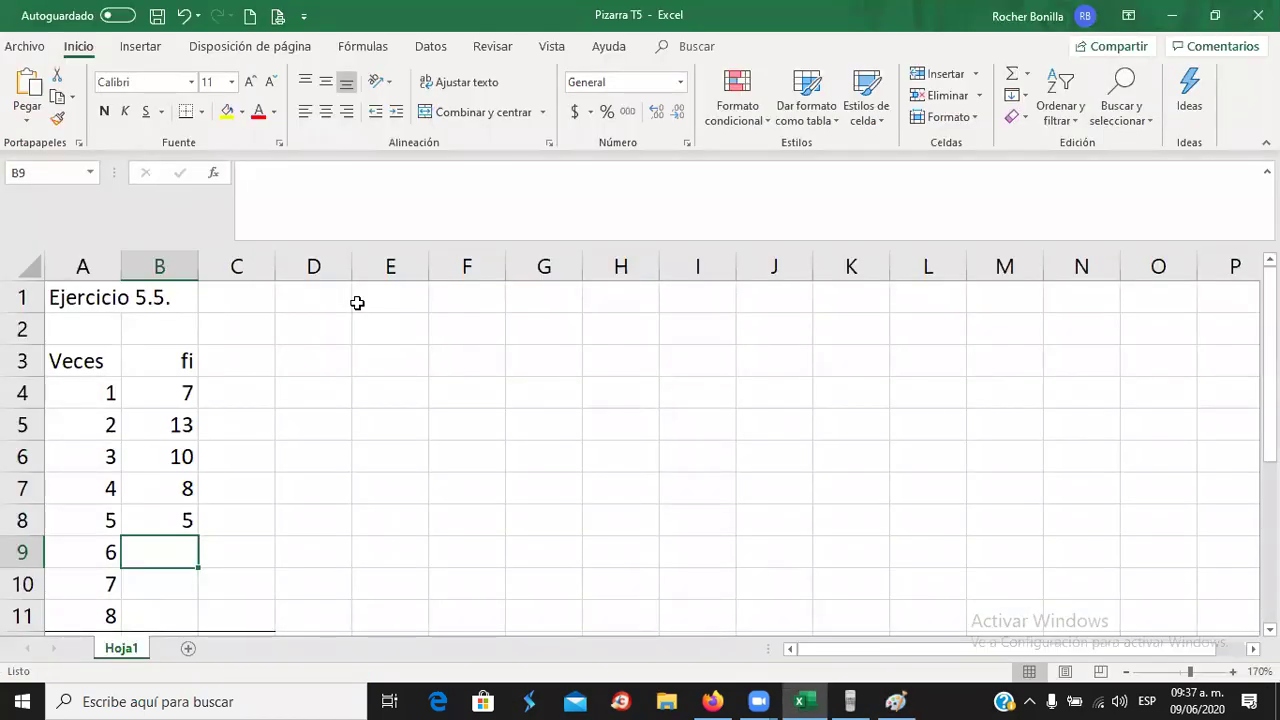
key("alt+Tab")
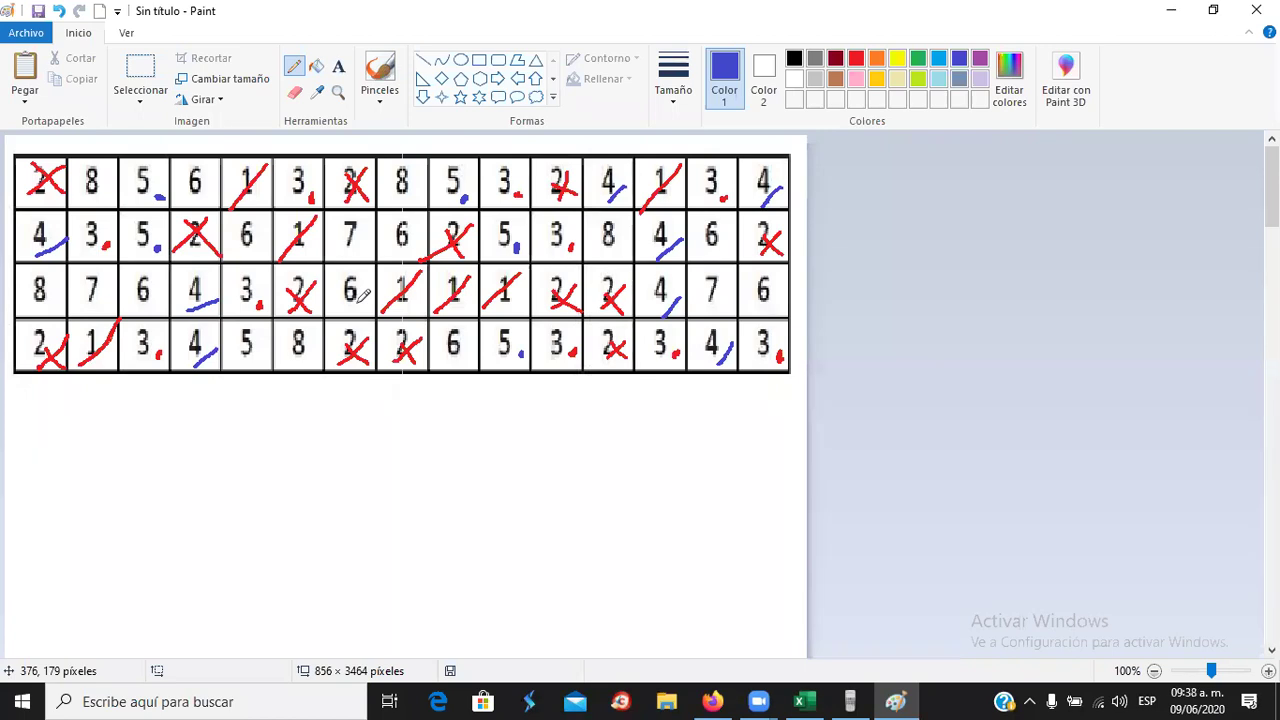
left_click(264, 359)
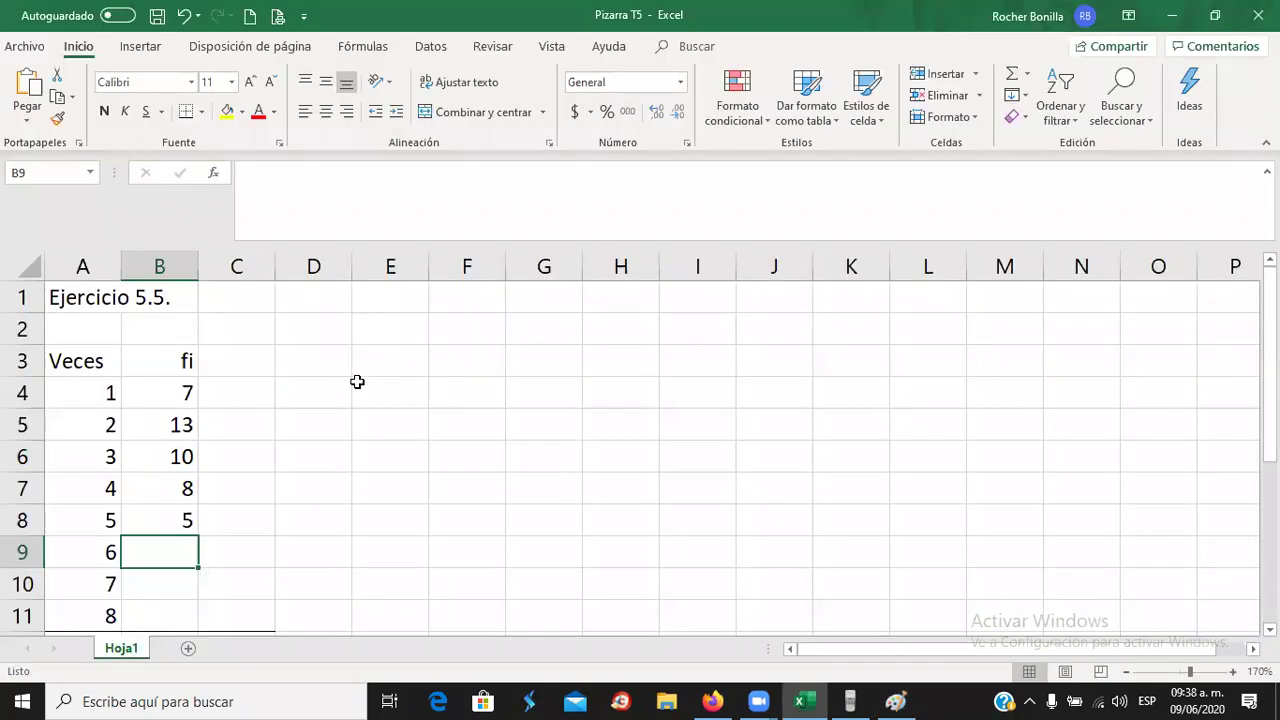
- Switch to Excel and set cell B8, the frequency of the value 5, to 6
key("alt+Tab")
left_click(150, 522)
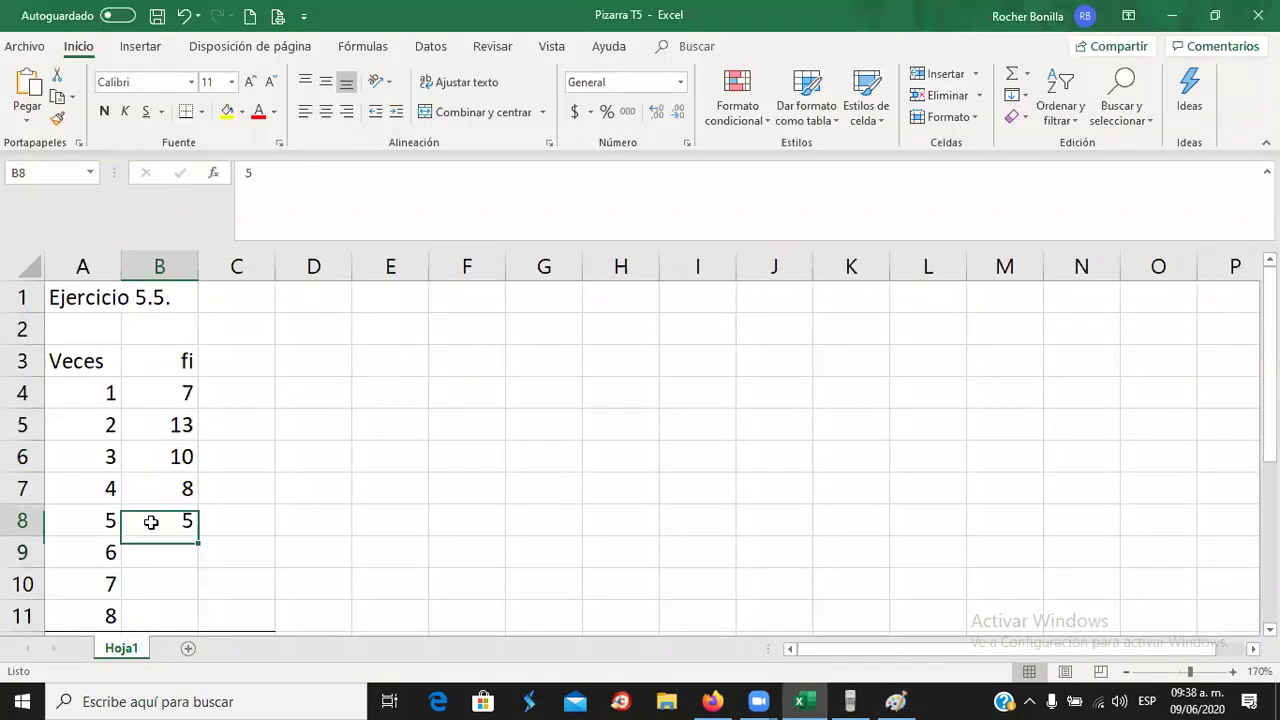
type("6")
key("Return")
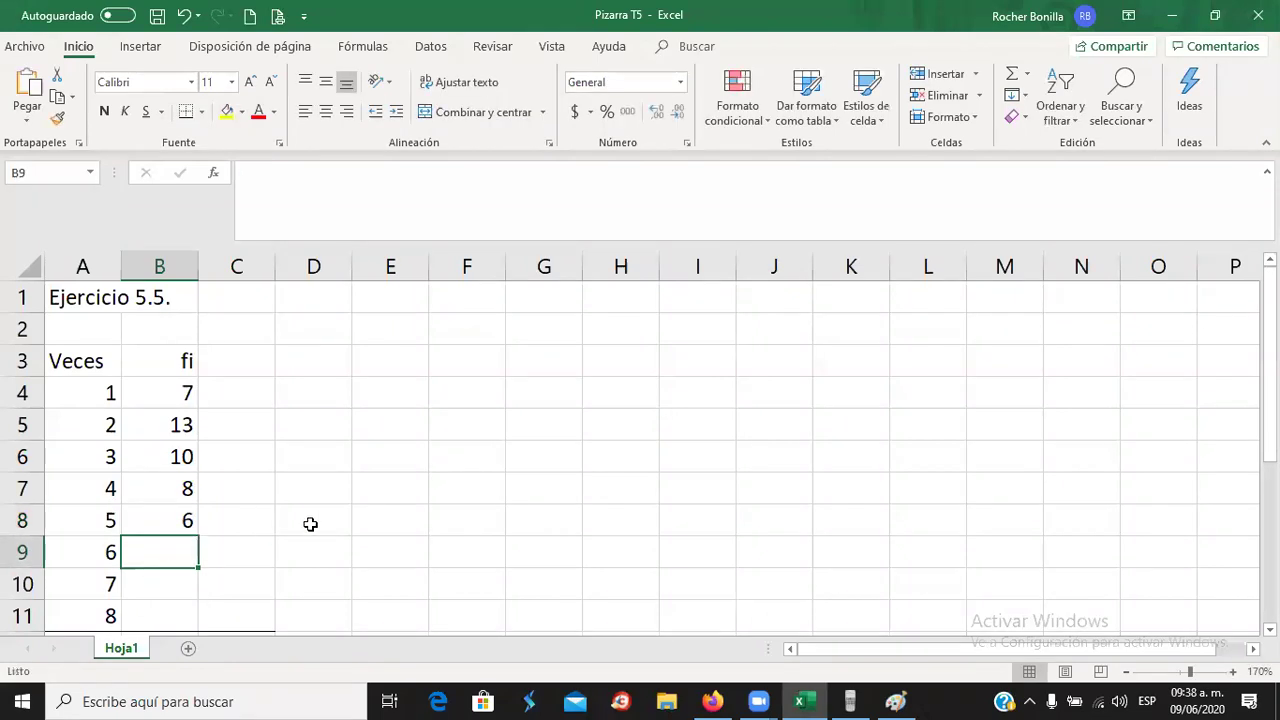
- Return to Paint and mark every 6 in the data table with a green slash, including the one in the third row's middle
key("alt+Tab")
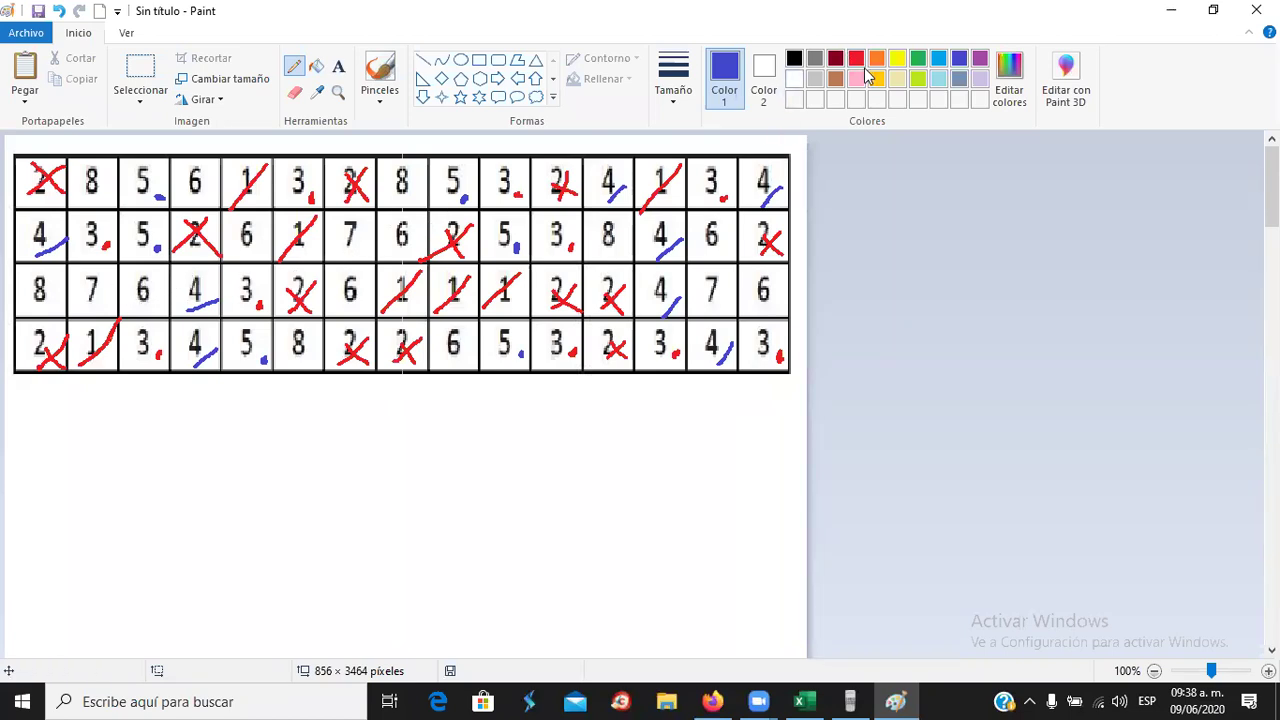
left_click(918, 59)
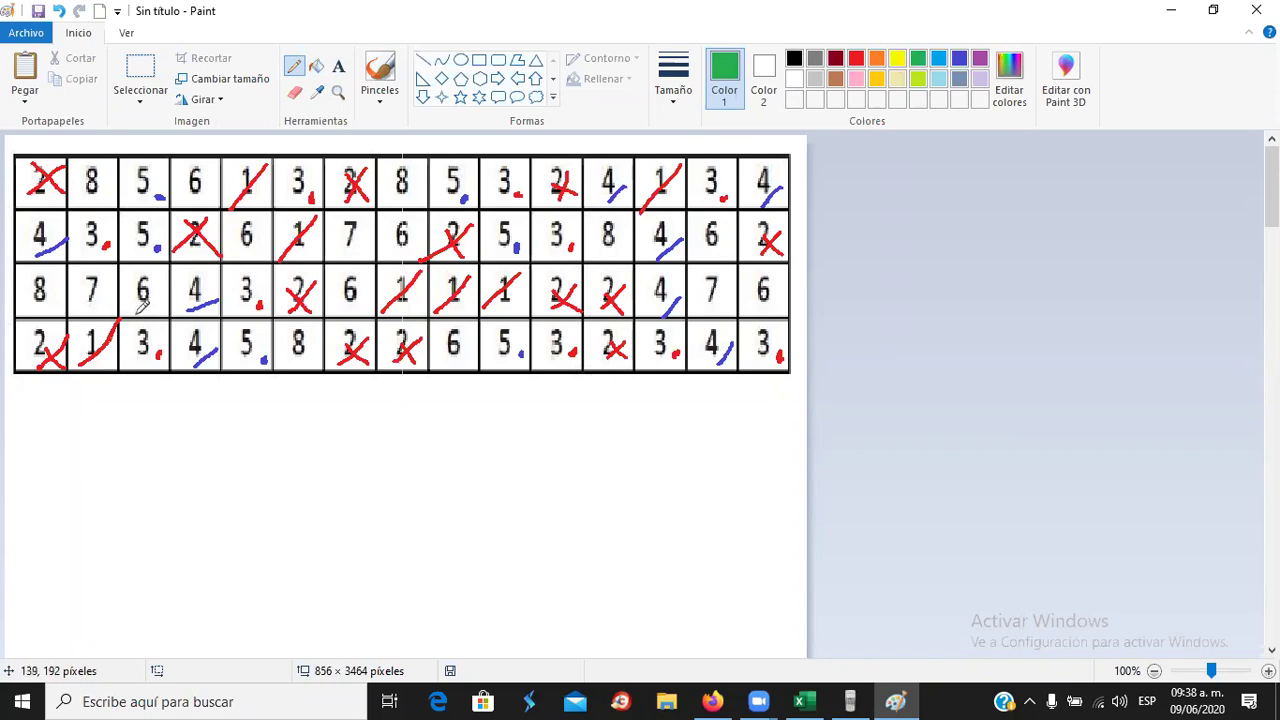
left_click_drag(136, 316, 148, 309)
left_click_drag(192, 205, 205, 196)
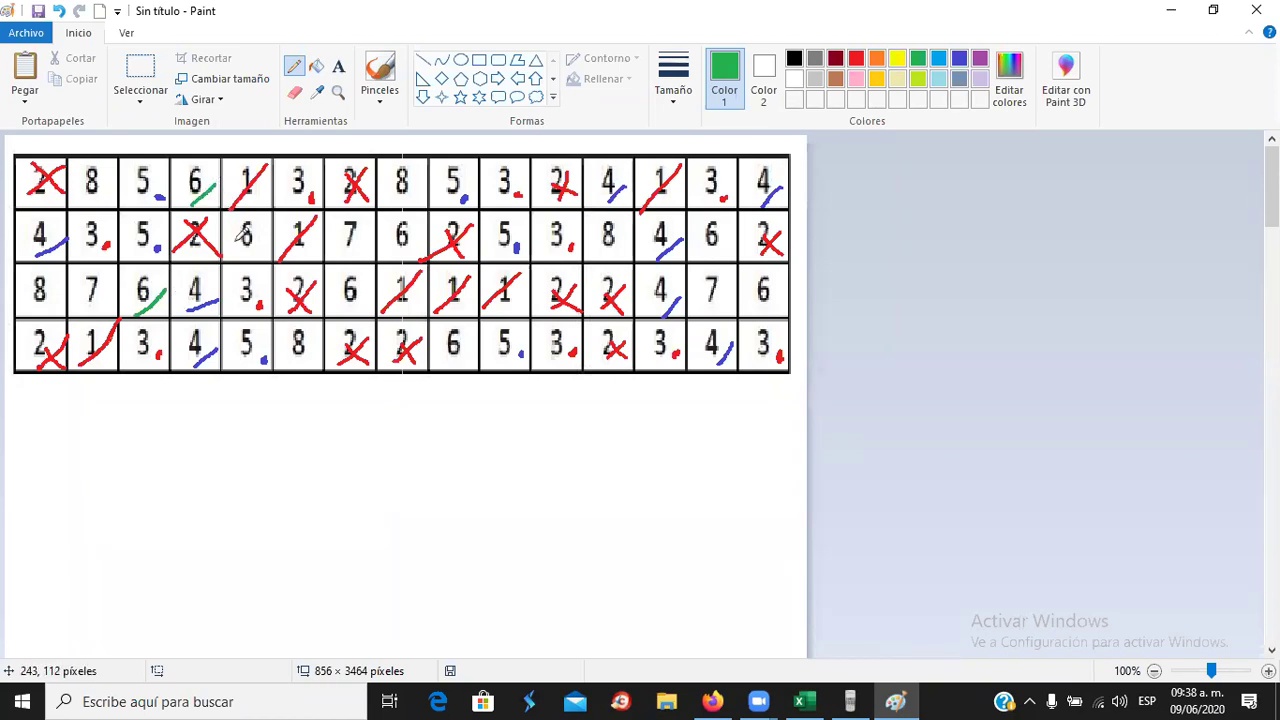
left_click_drag(244, 257, 271, 232)
left_click_drag(405, 250, 430, 230)
left_click_drag(461, 362, 477, 341)
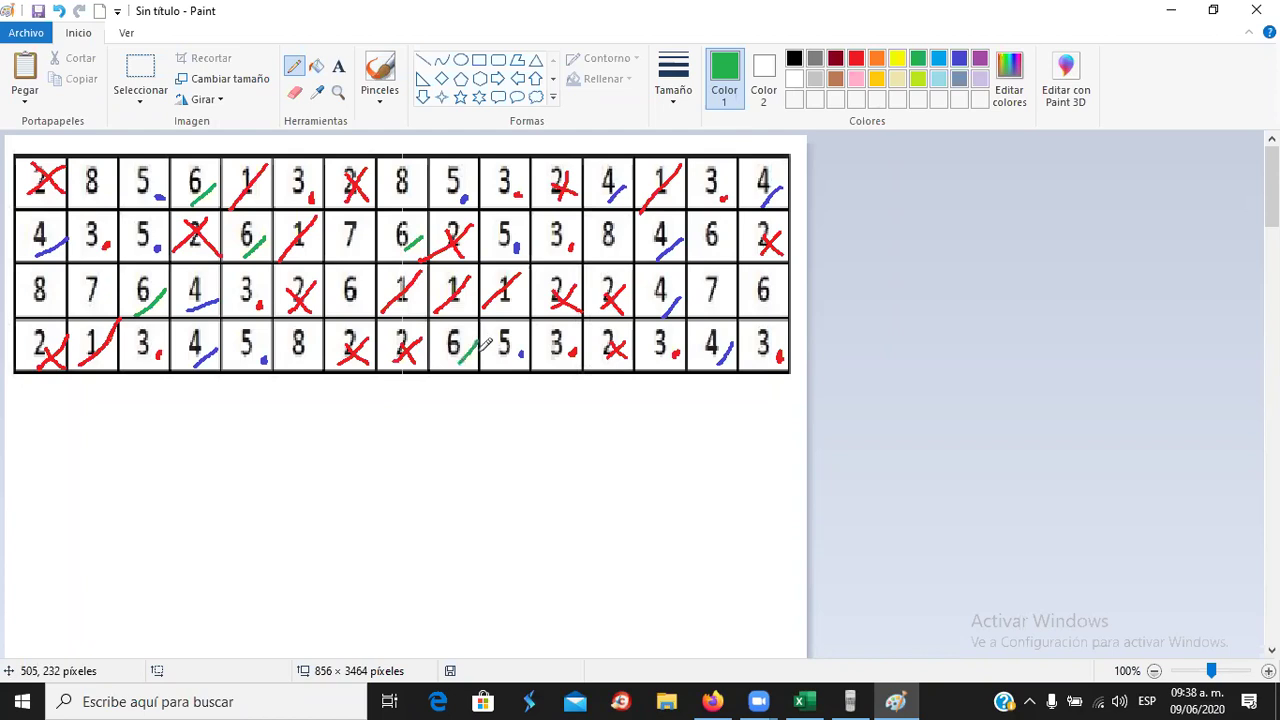
left_click_drag(729, 230, 717, 263)
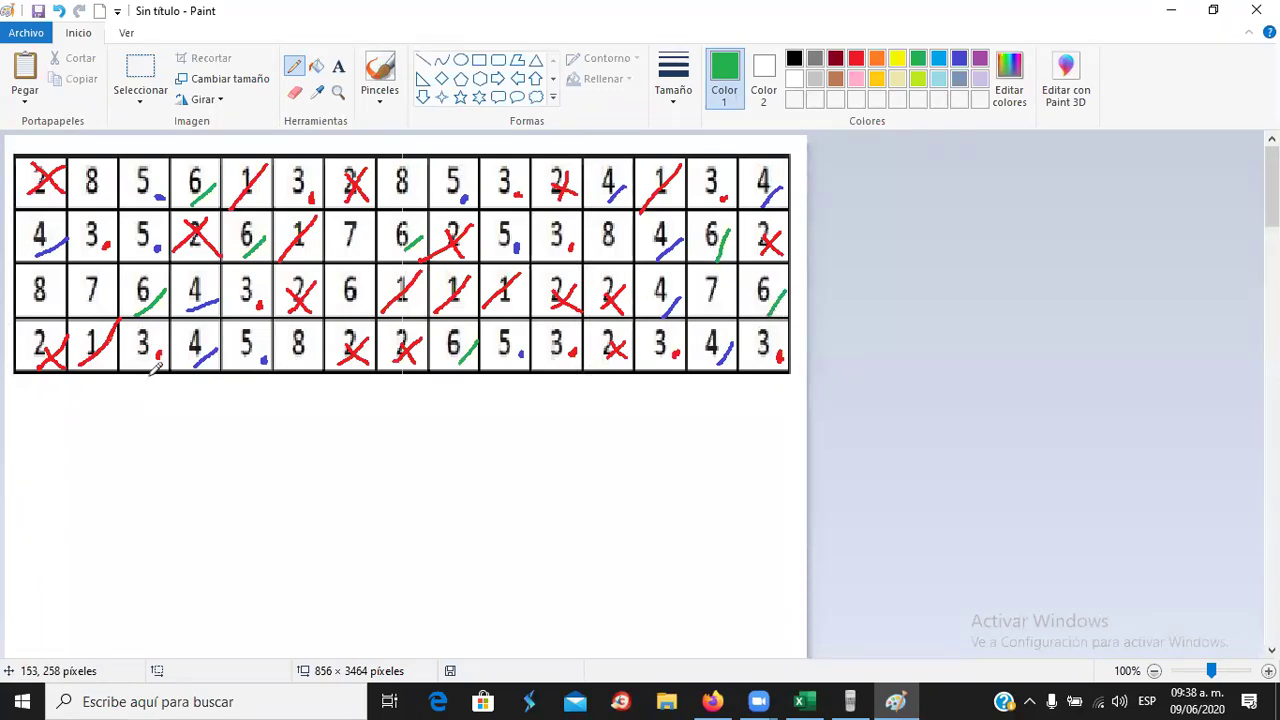
key("alt+Tab")
key("alt+Tab")
left_click_drag(375, 283, 370, 303)
- Switch to Excel and enter 8 in cell B9 as the frequency of the value 6
key("alt+Tab")
type("8")
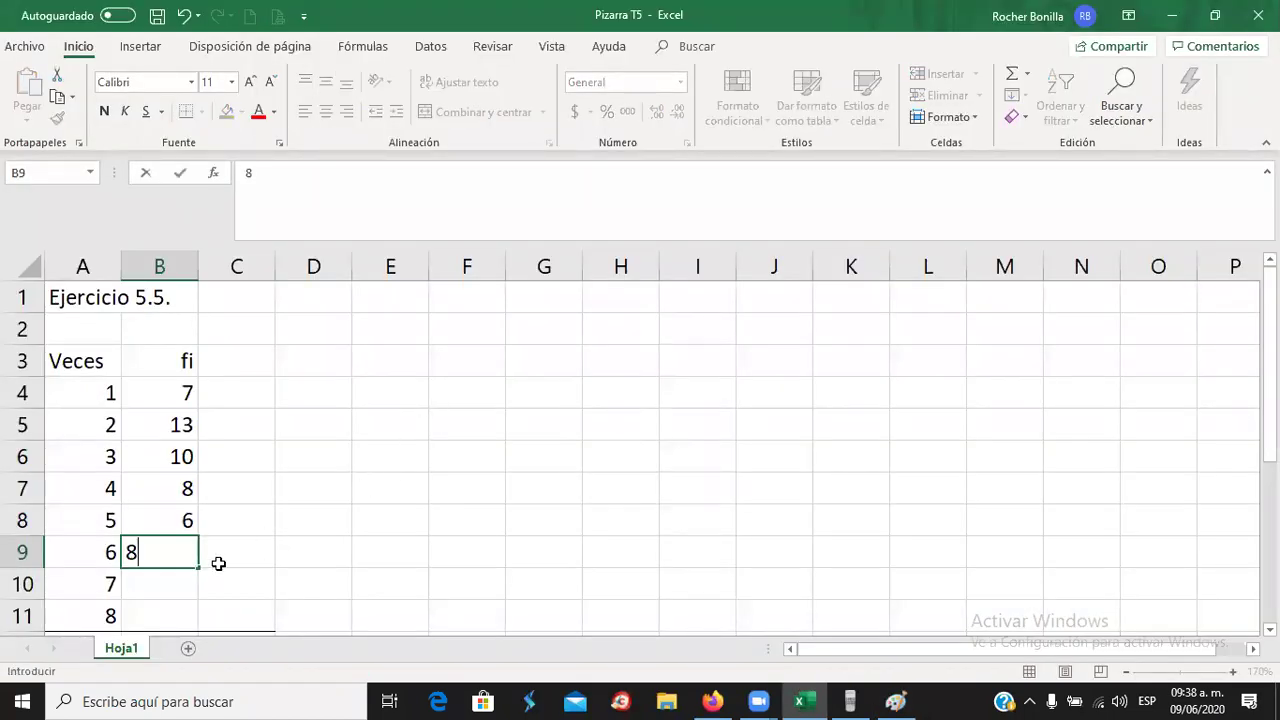
key("Return")
- Return to Paint and mark every 7 in the data table with a green dot
key("alt+Tab")
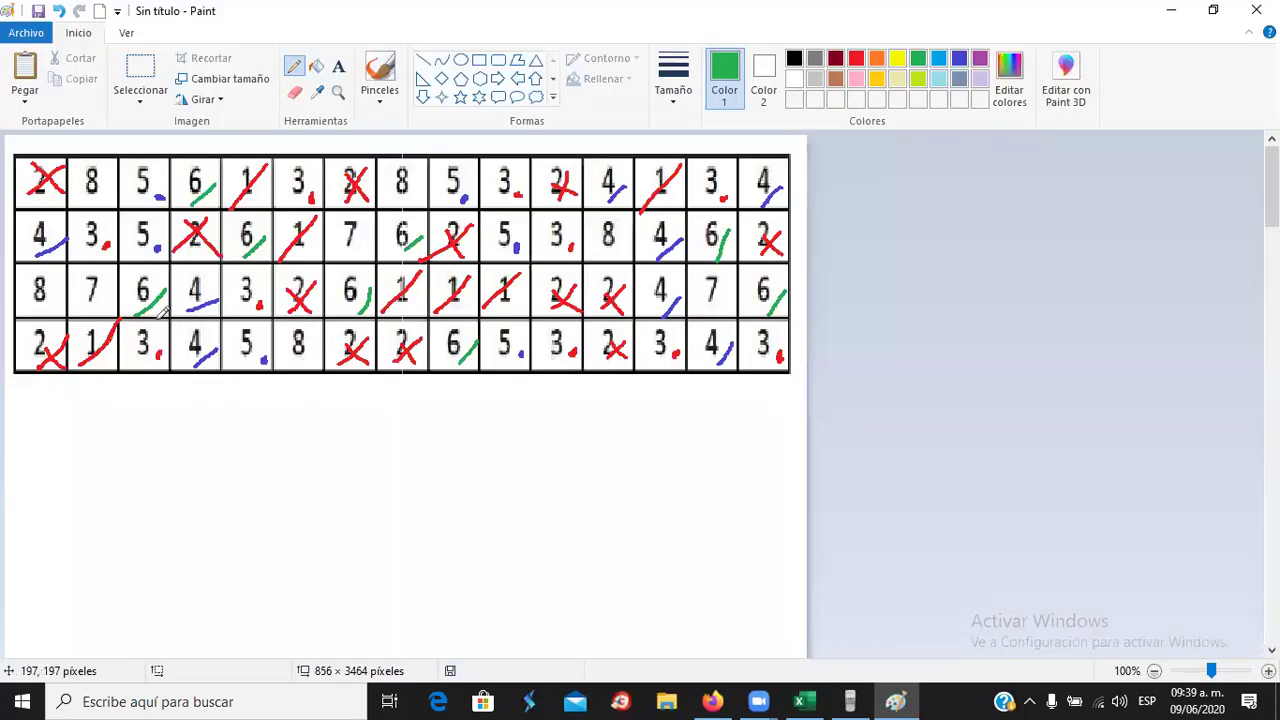
left_click_drag(103, 306, 106, 302)
left_click(360, 249)
- Switch to Excel and enter 3 in cell B10 as the frequency of the value 7
key("alt+Tab")
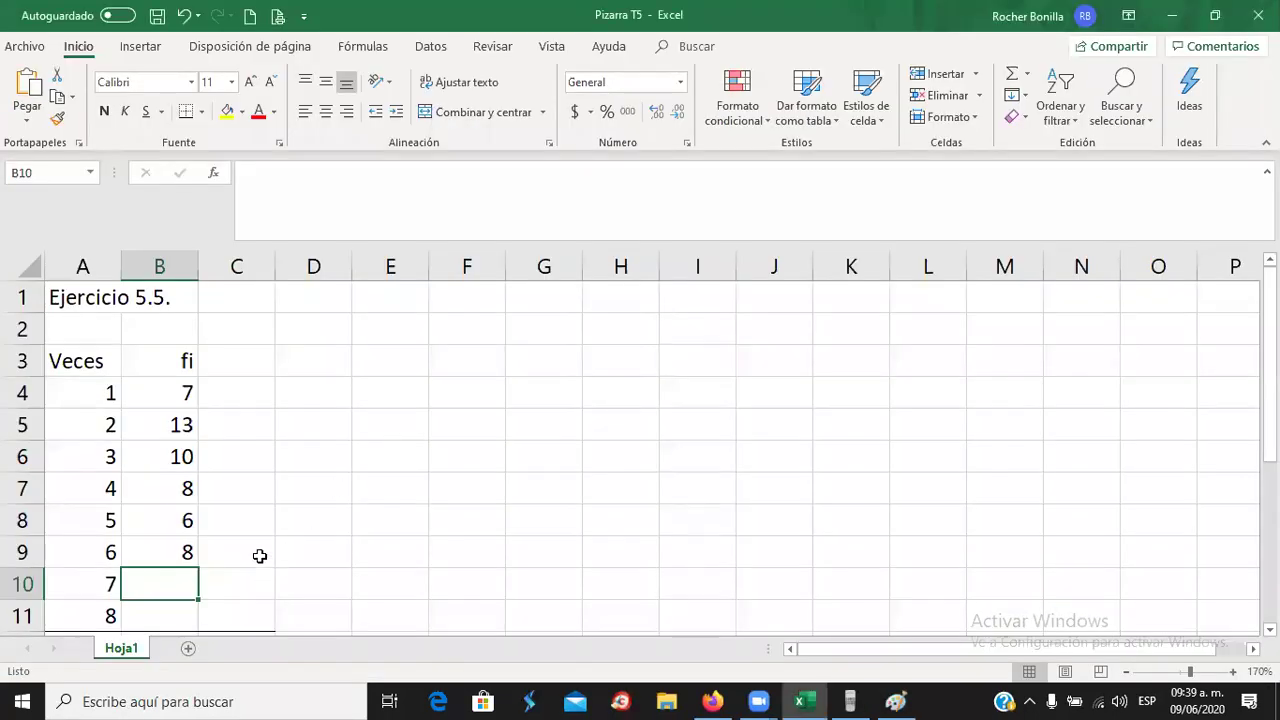
type("3")
key("Return")
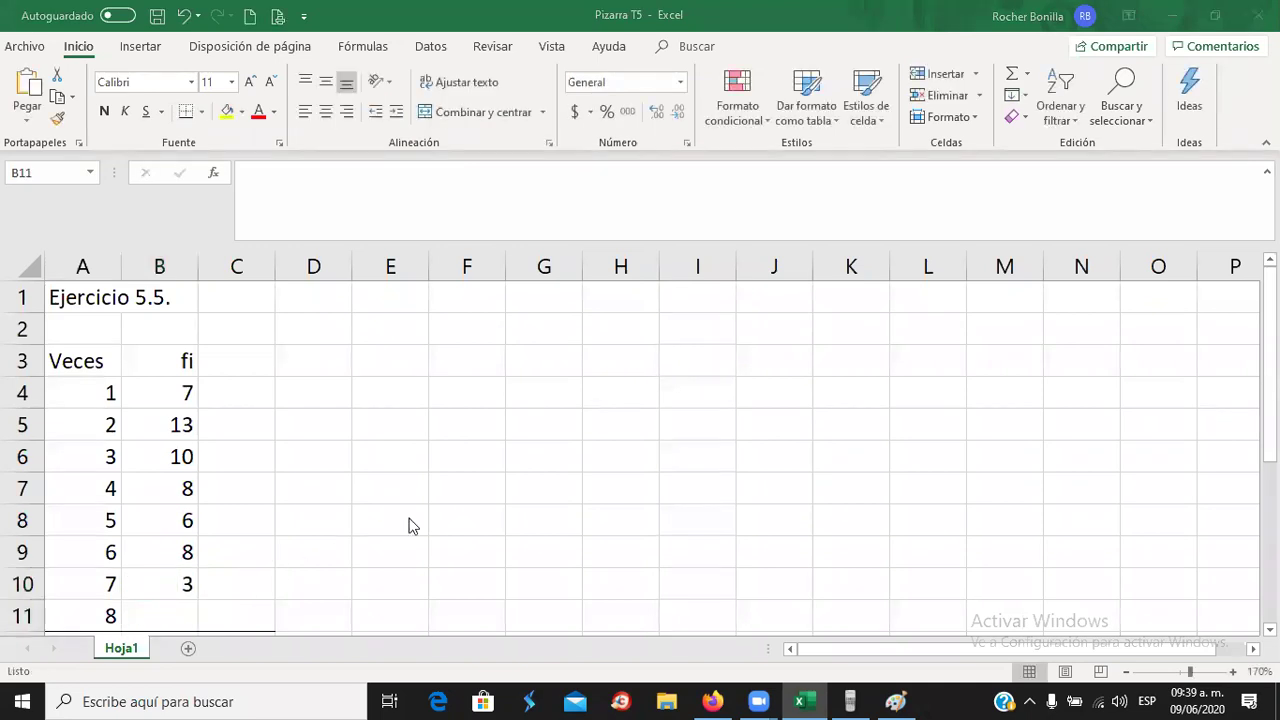
- Return to Paint and mark every 8 in the data table with a green cross
key("alt+Tab")
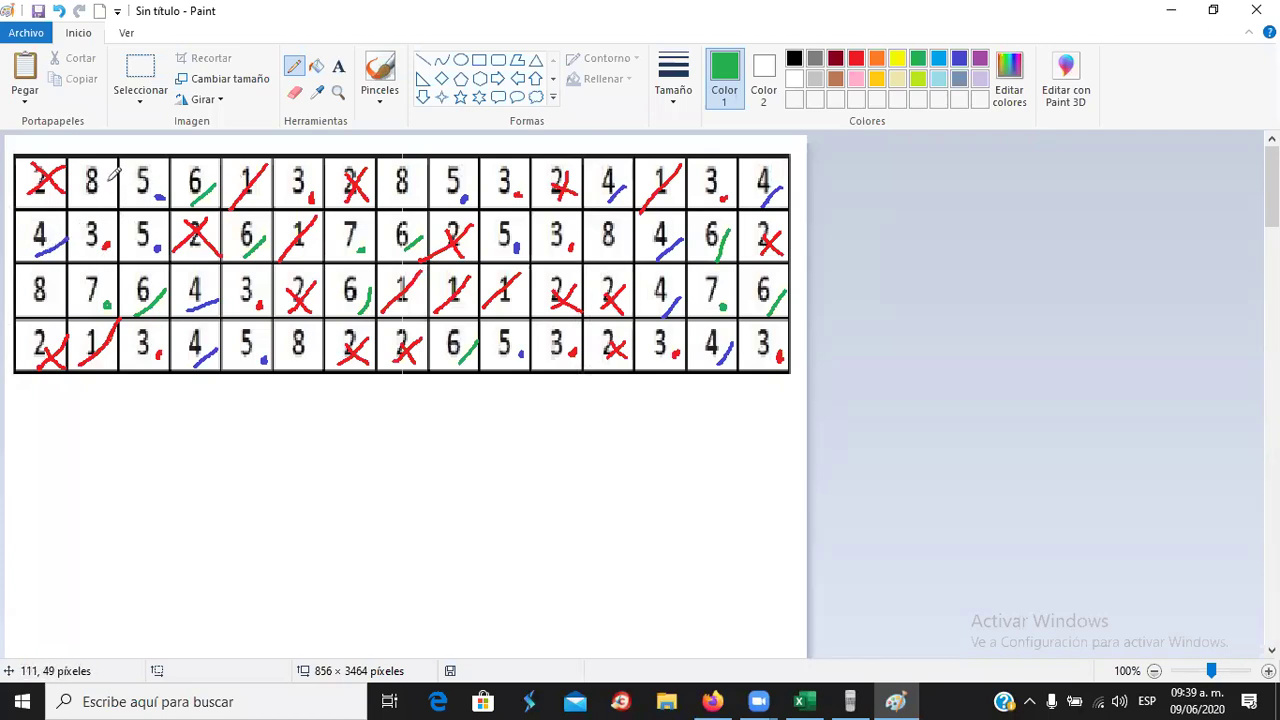
left_click_drag(98, 202, 114, 187)
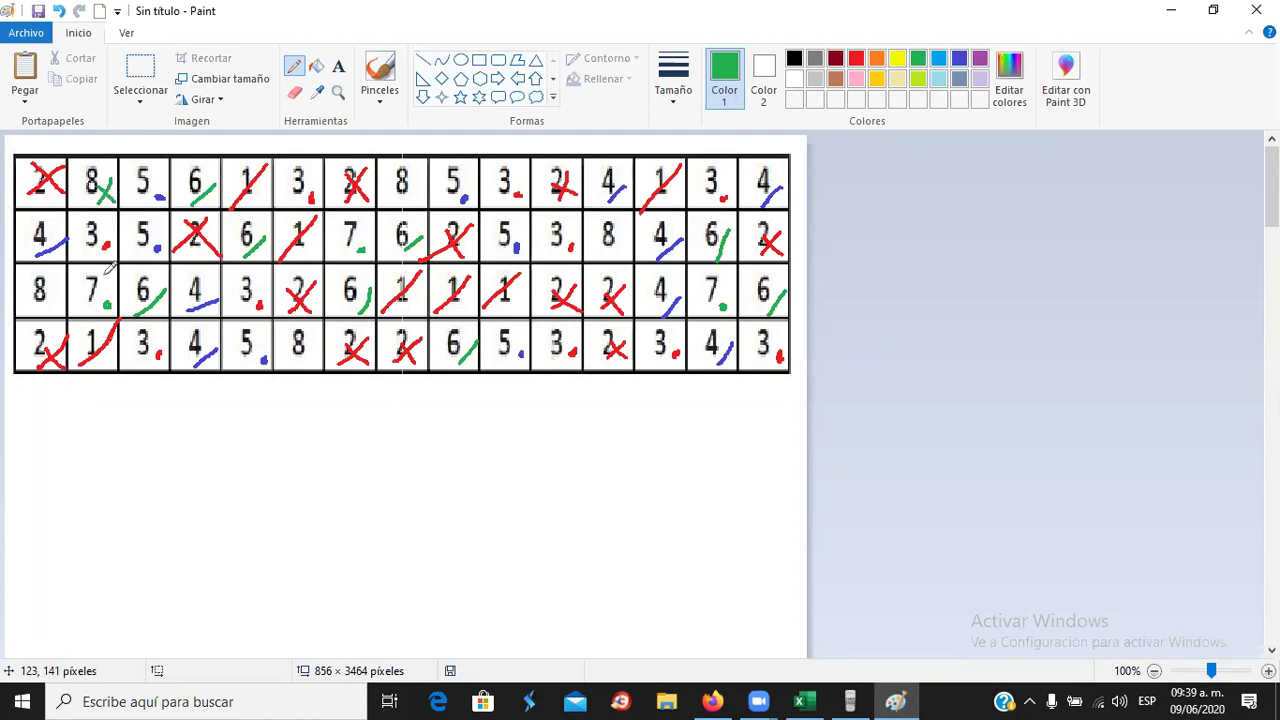
mouse_move(42, 308)
left_mouse_down()
mouse_move(64, 284)
mouse_move(64, 306)
left_mouse_up()
left_click_drag(295, 358, 316, 351)
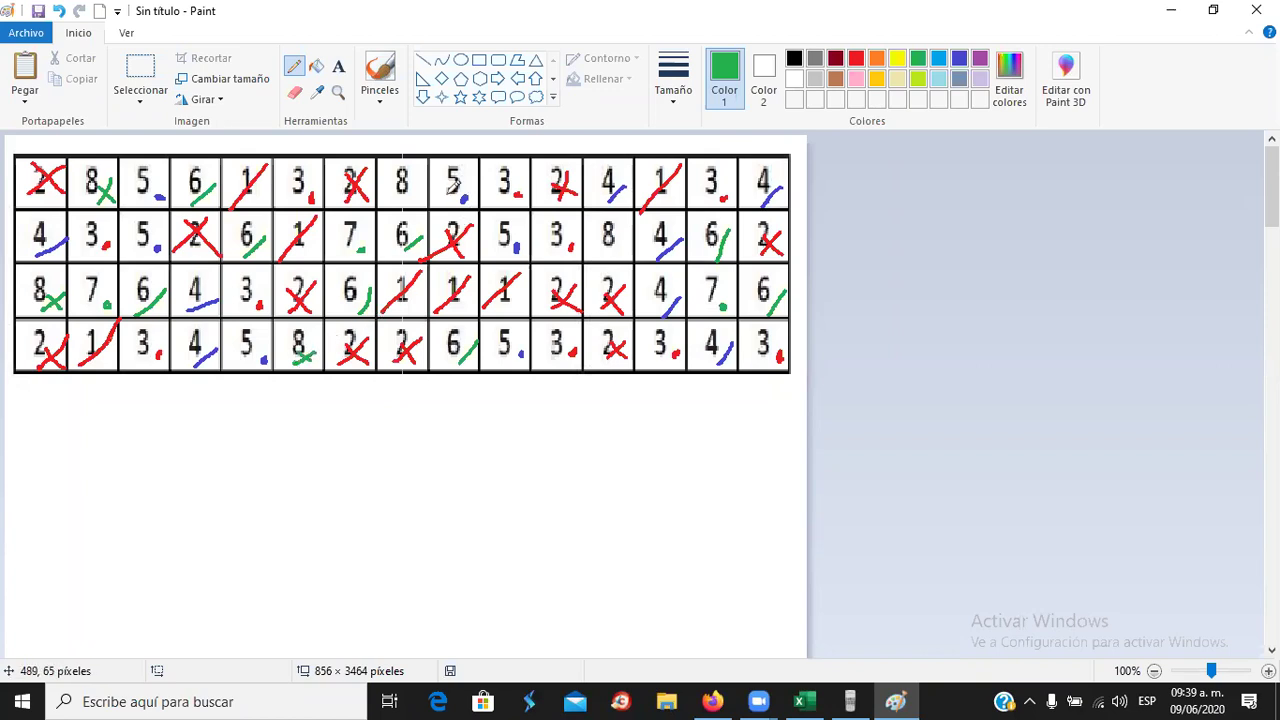
mouse_move(414, 188)
left_mouse_down()
mouse_move(398, 206)
mouse_move(423, 206)
left_mouse_up()
mouse_move(628, 226)
left_mouse_down()
mouse_move(614, 250)
mouse_move(631, 236)
mouse_move(636, 258)
left_mouse_up()
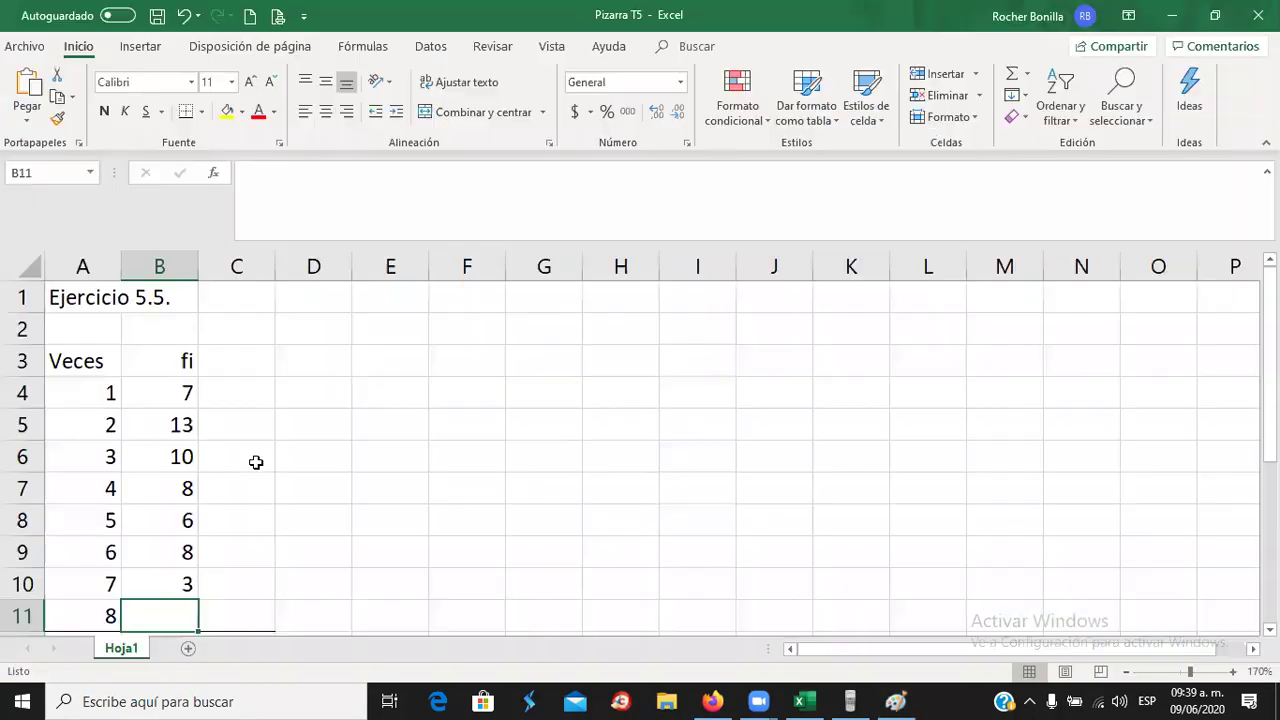
- Switch to Excel and enter 5 in cell B11 as the frequency of the value 8
key("alt+Tab")
type("4")
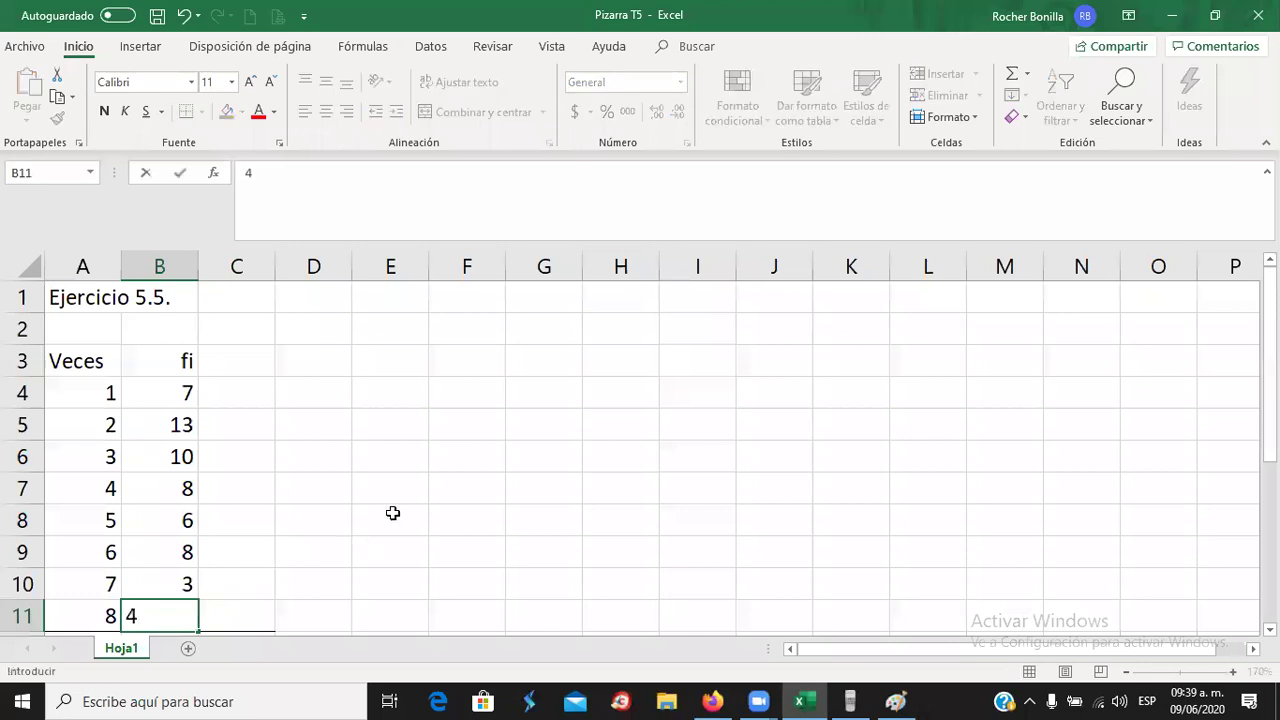
key("BackSpace")
type("5")
key("Return")
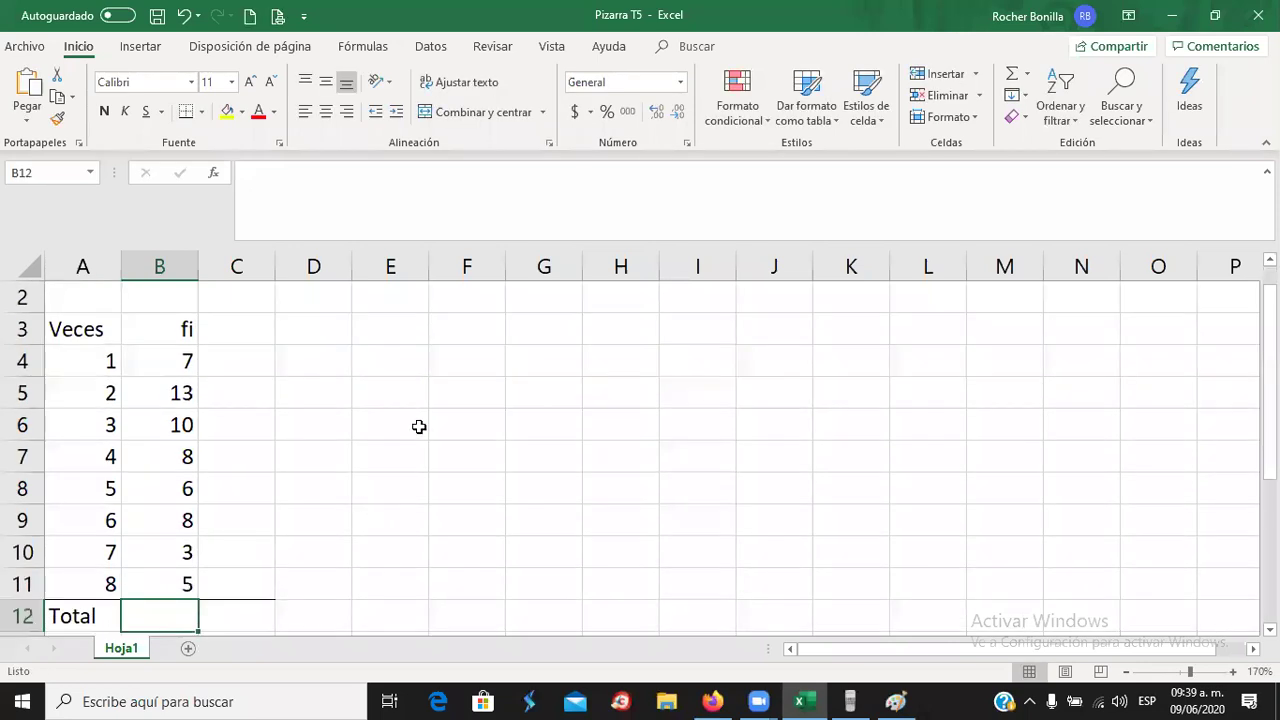
left_click(320, 452)
key("alt+Tab")
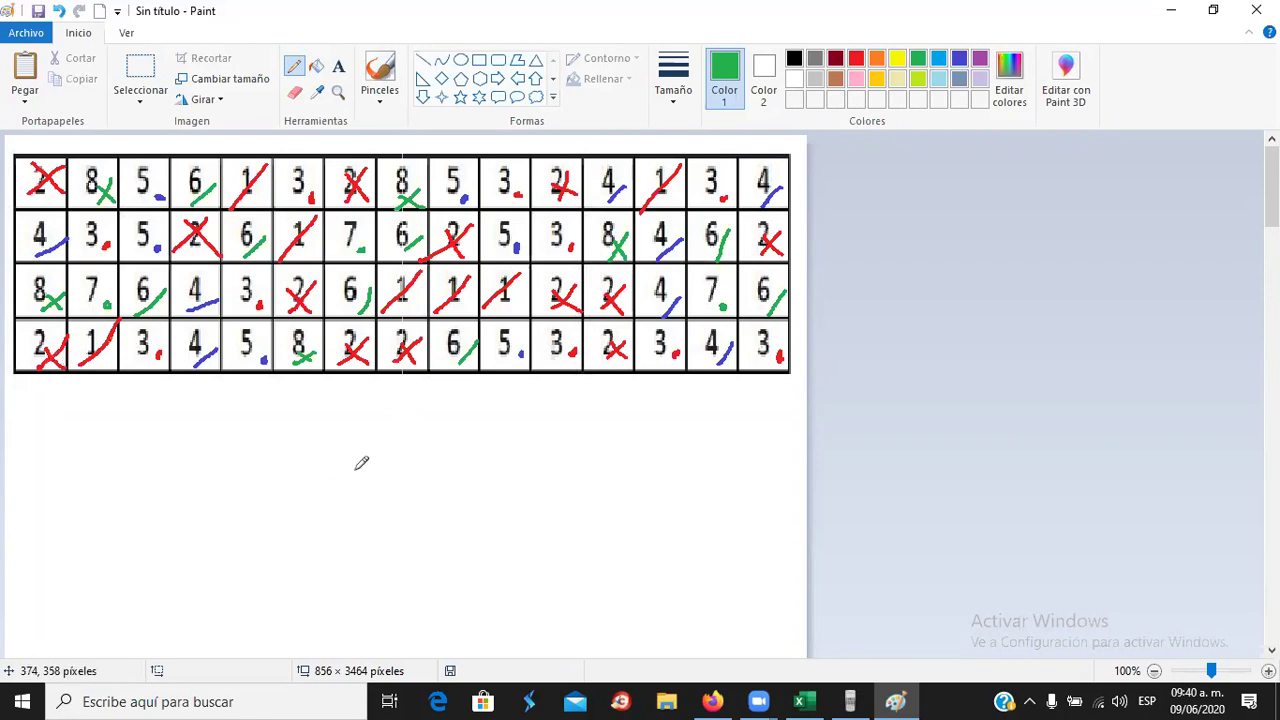
key("alt+Tab")
- Enter the column header fr in cell C3 and align it to the right
left_click(257, 331)
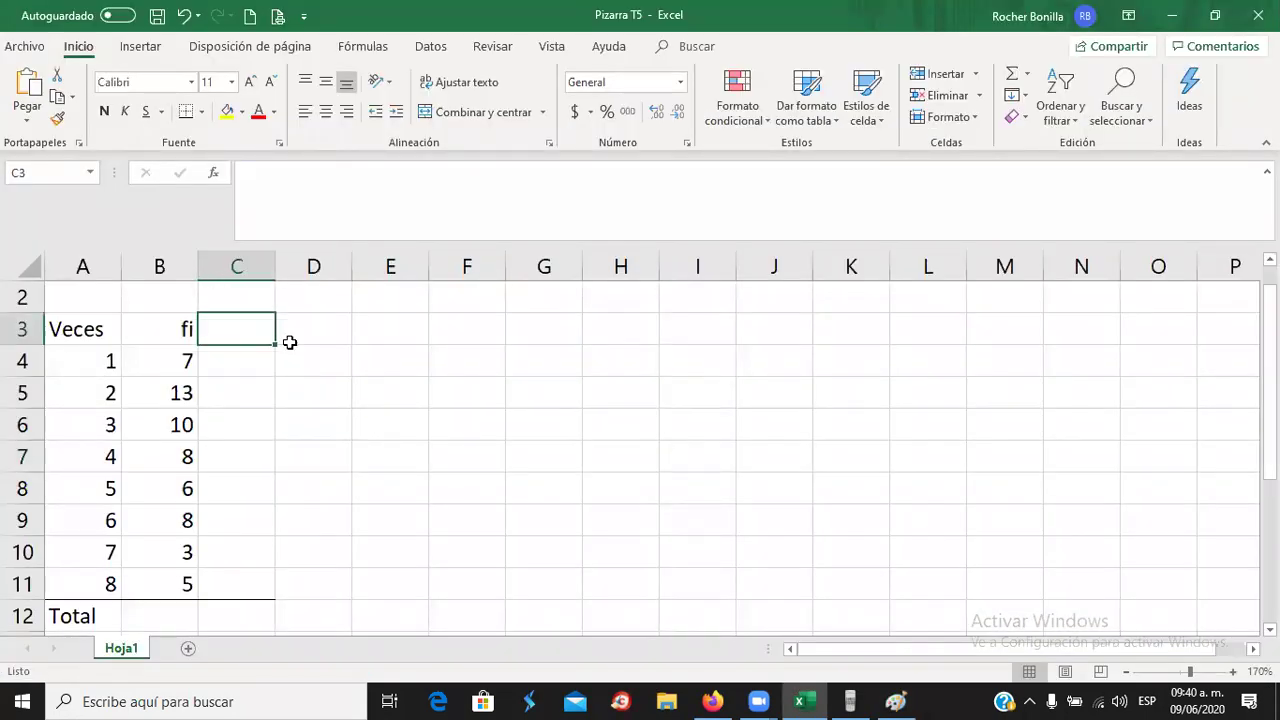
type("fr")
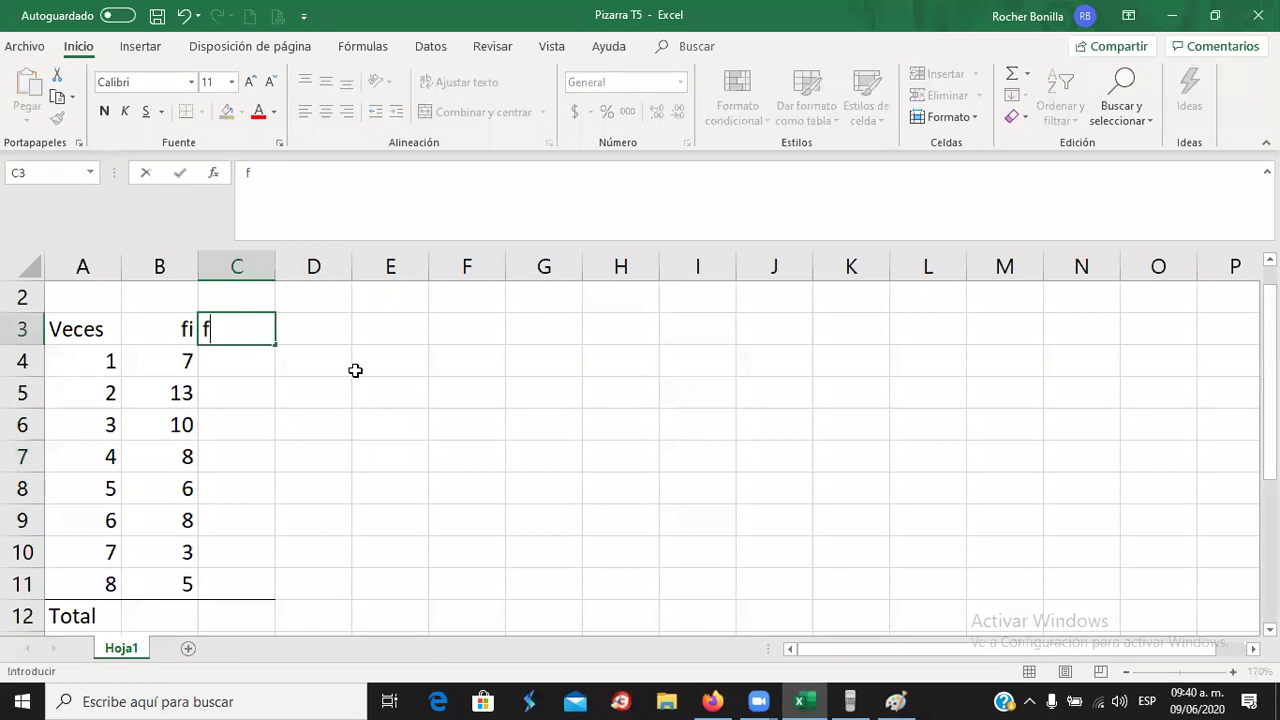
left_click(353, 383)
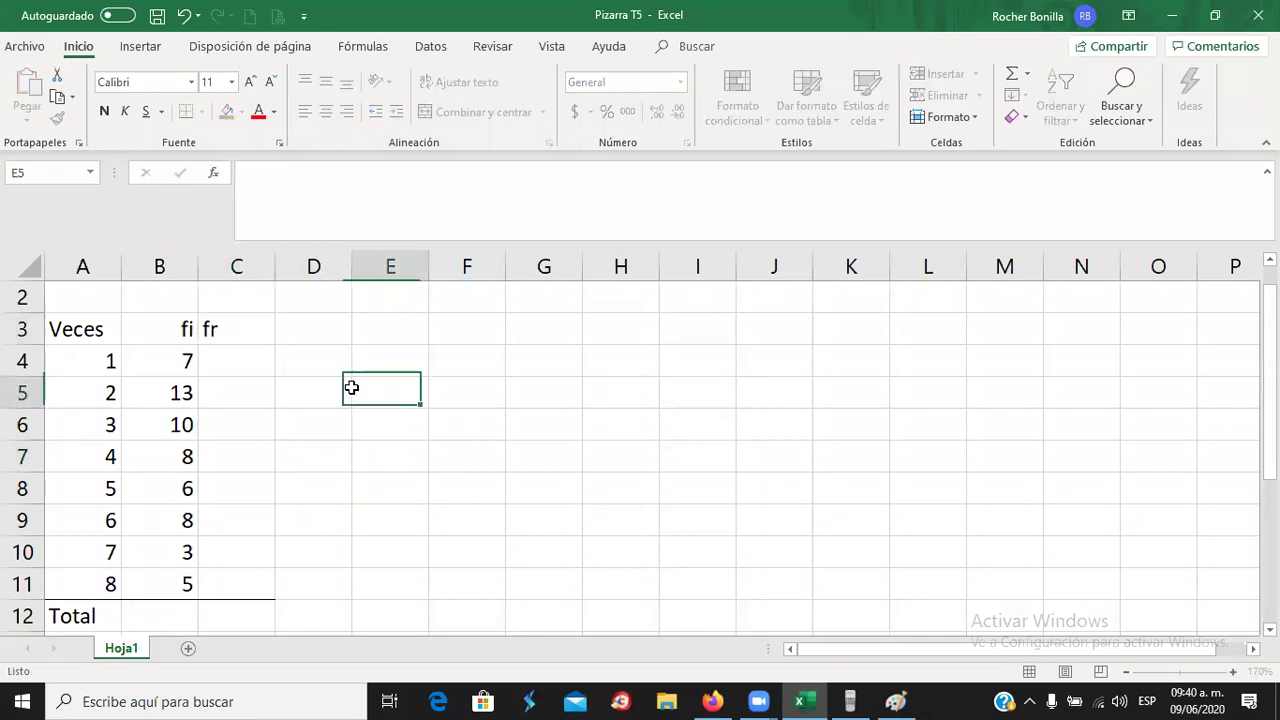
left_click(243, 331)
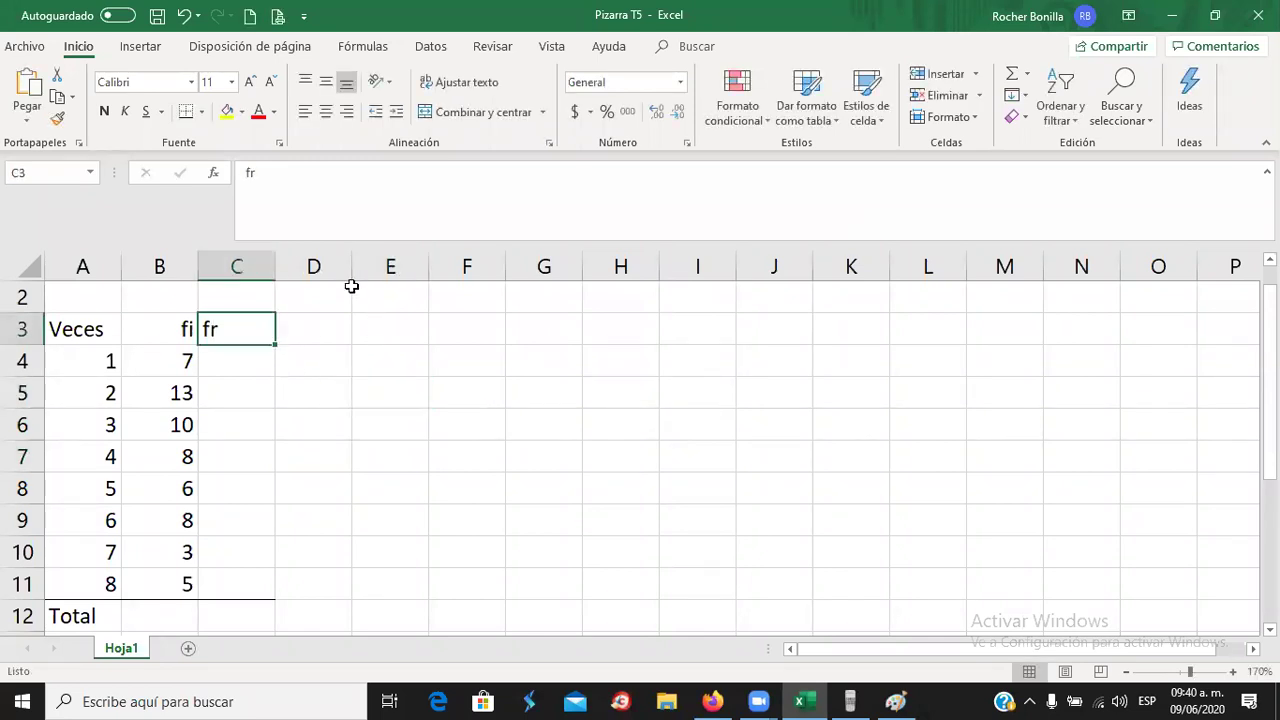
left_click(346, 111)
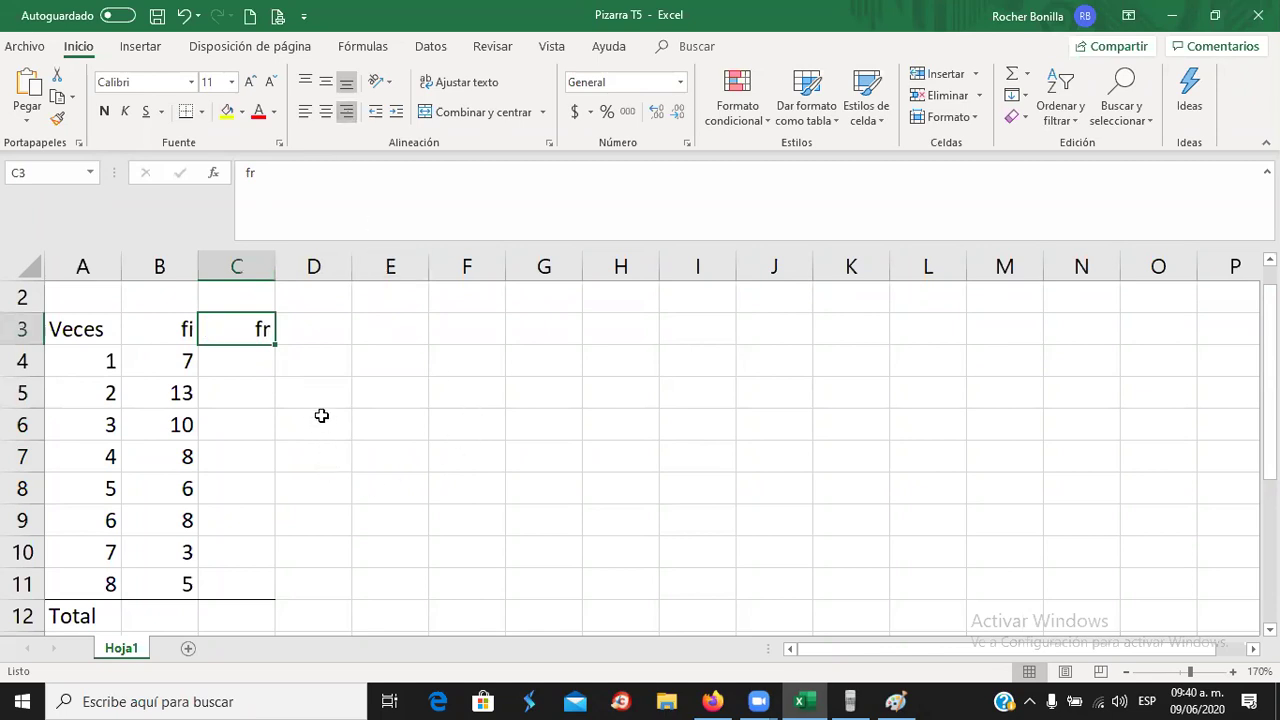
- Switch to the Casio calculator emulator and add up the frequencies: 7+13+10+8+6+8+3+5
left_click(176, 617)
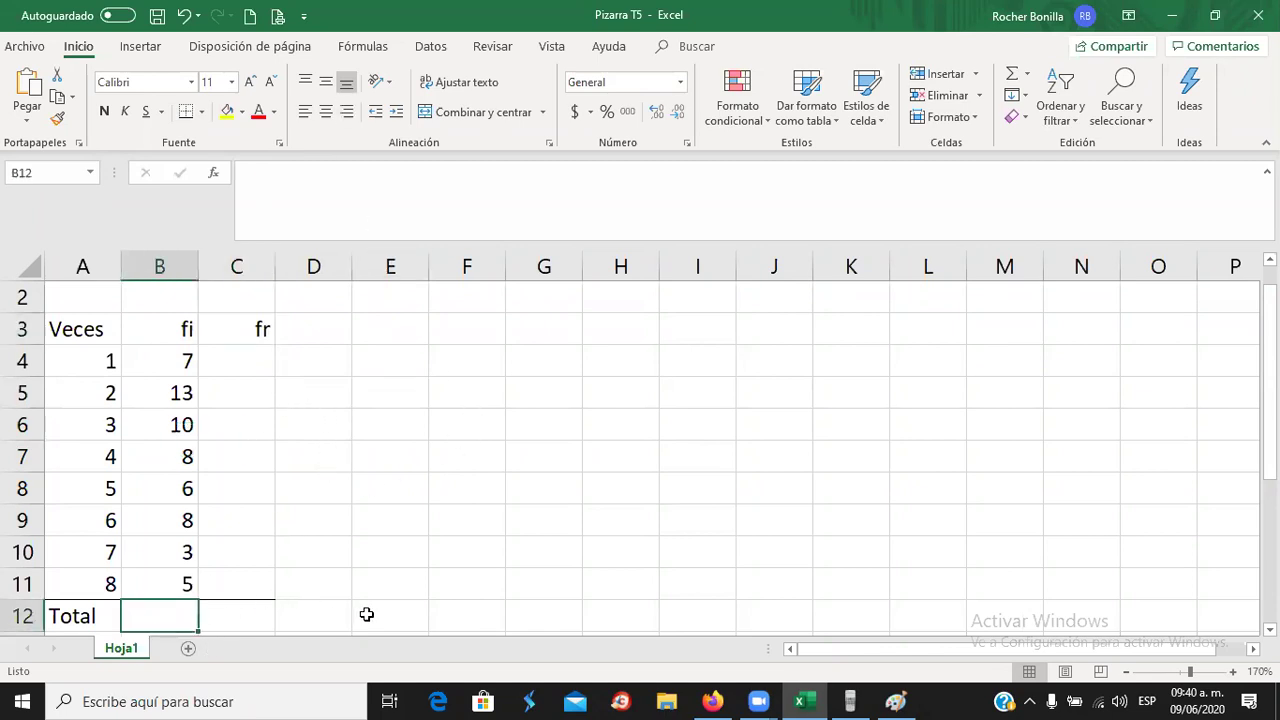
left_click(852, 701)
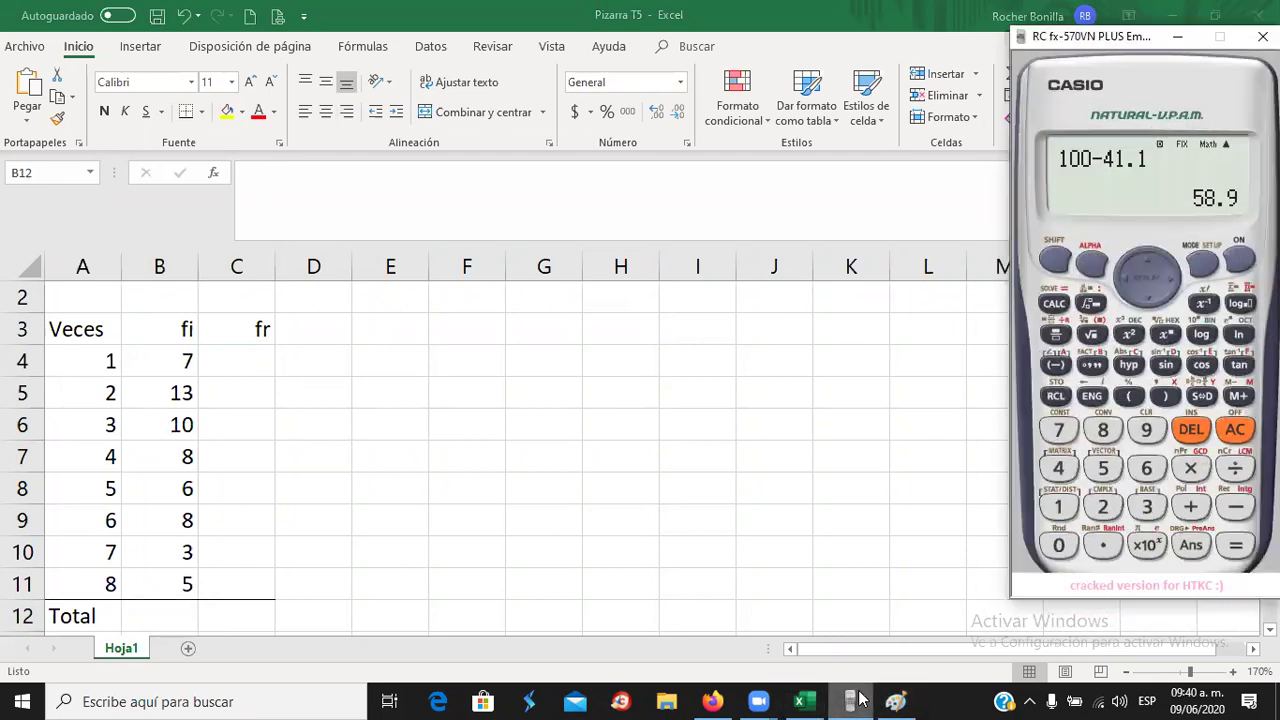
left_click(1058, 429)
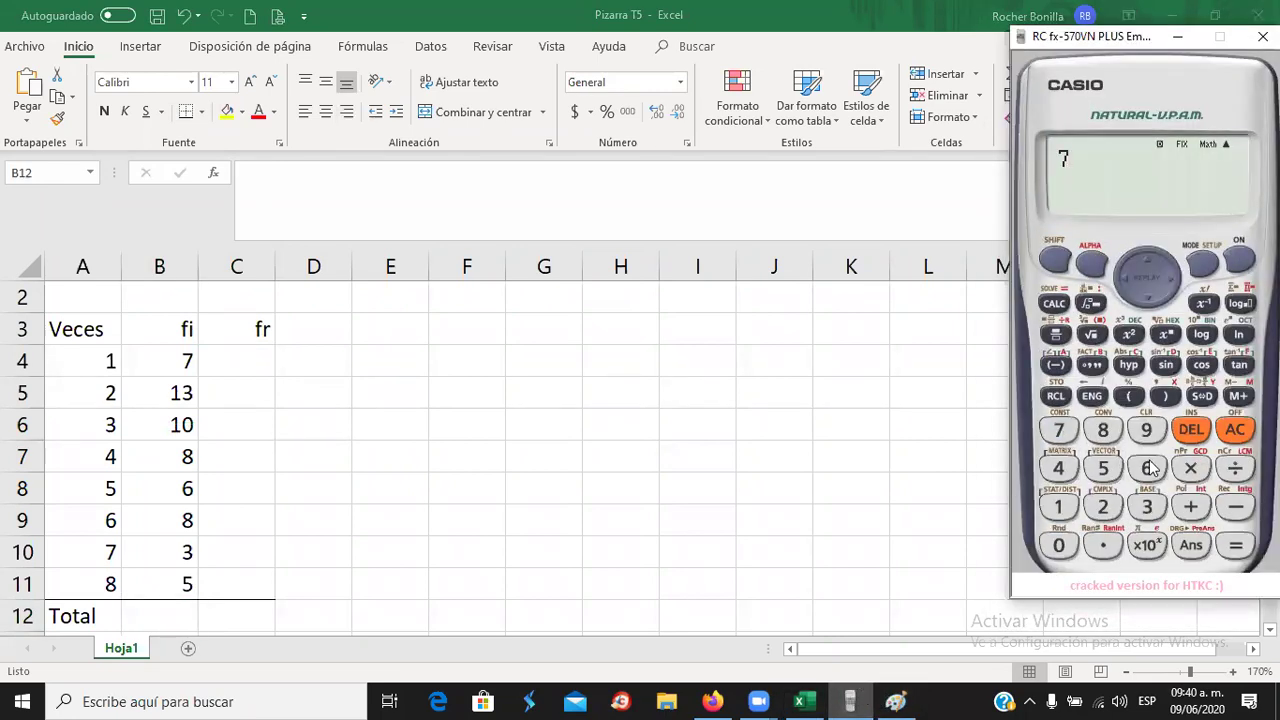
left_click(1190, 507)
left_click(1058, 507)
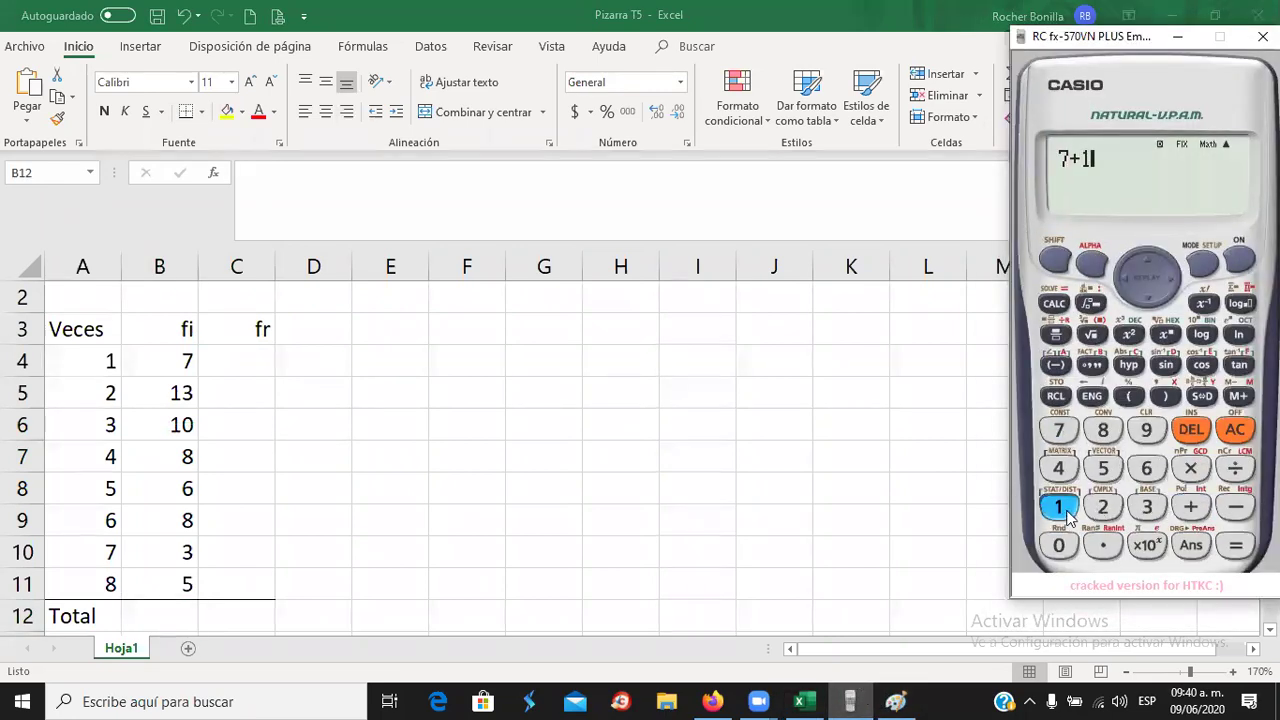
left_click(1145, 507)
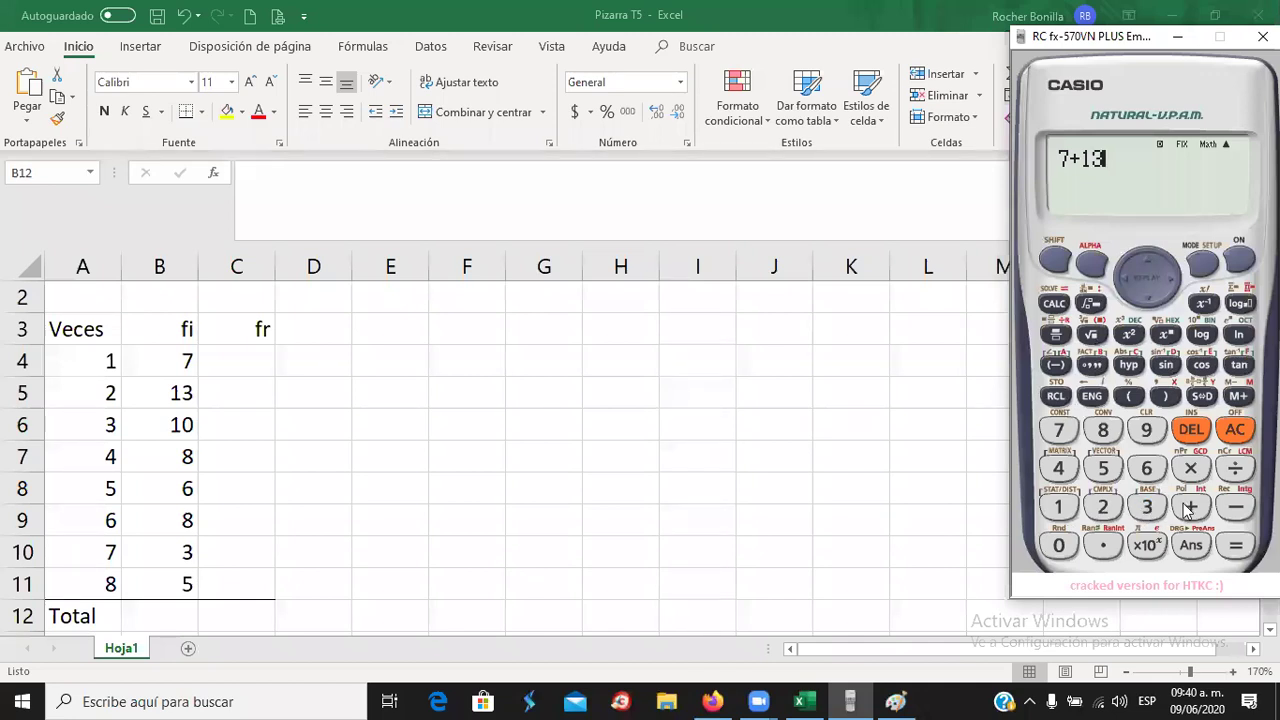
left_click(1190, 507)
left_click(1058, 507)
left_click(1058, 545)
left_click(1190, 507)
left_click(1102, 430)
left_click(1190, 508)
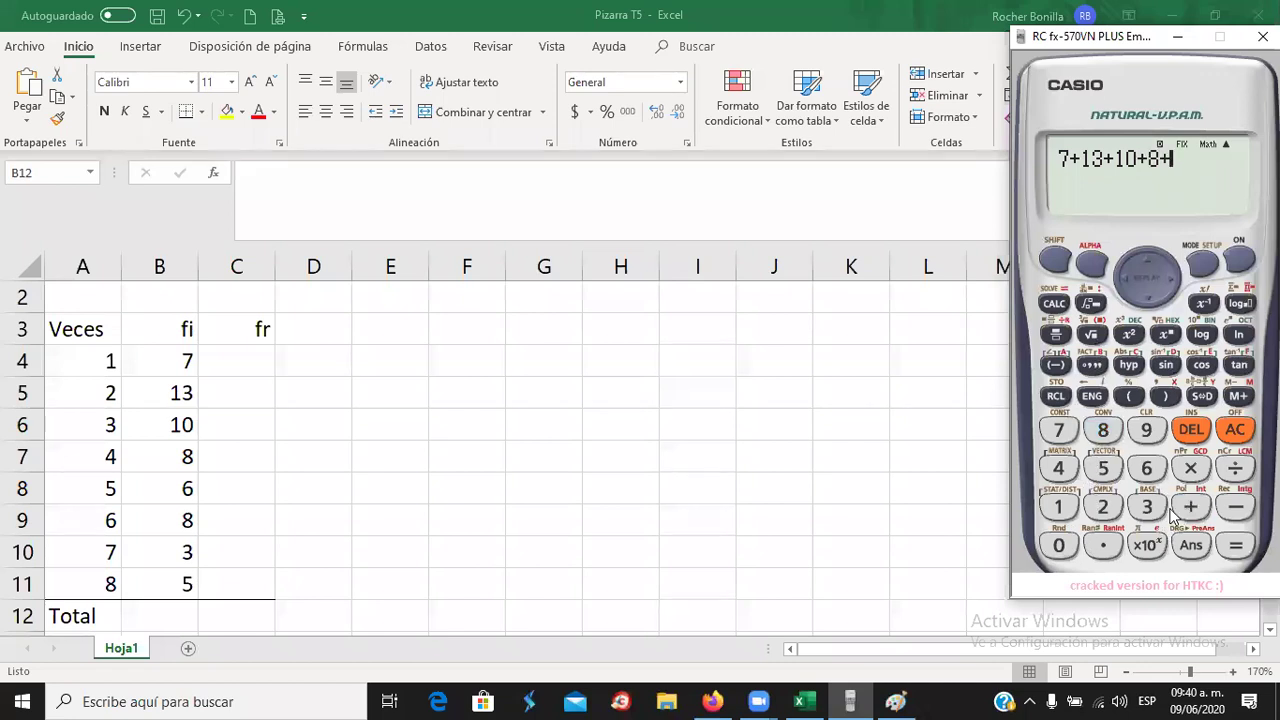
left_click(1147, 468)
left_click(1192, 508)
left_click(1102, 430)
left_click(1190, 507)
left_click(1147, 507)
left_click(1190, 508)
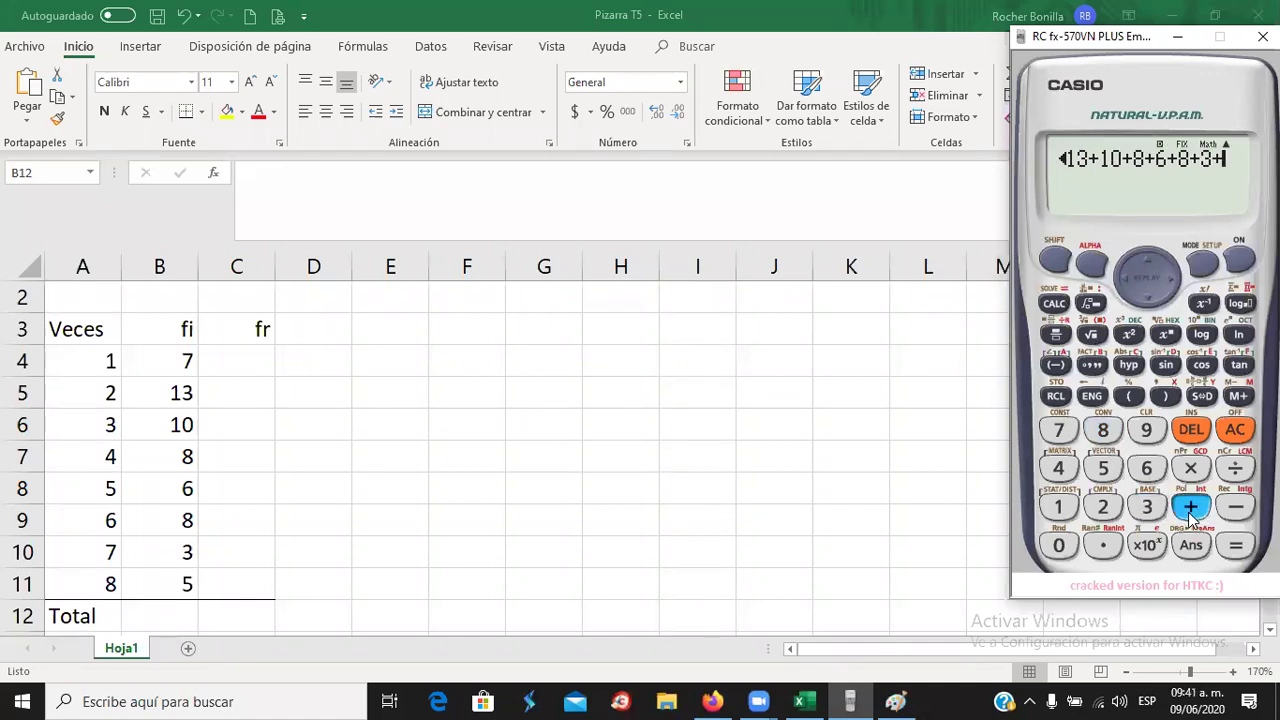
left_click(1103, 468)
left_click(1236, 546)
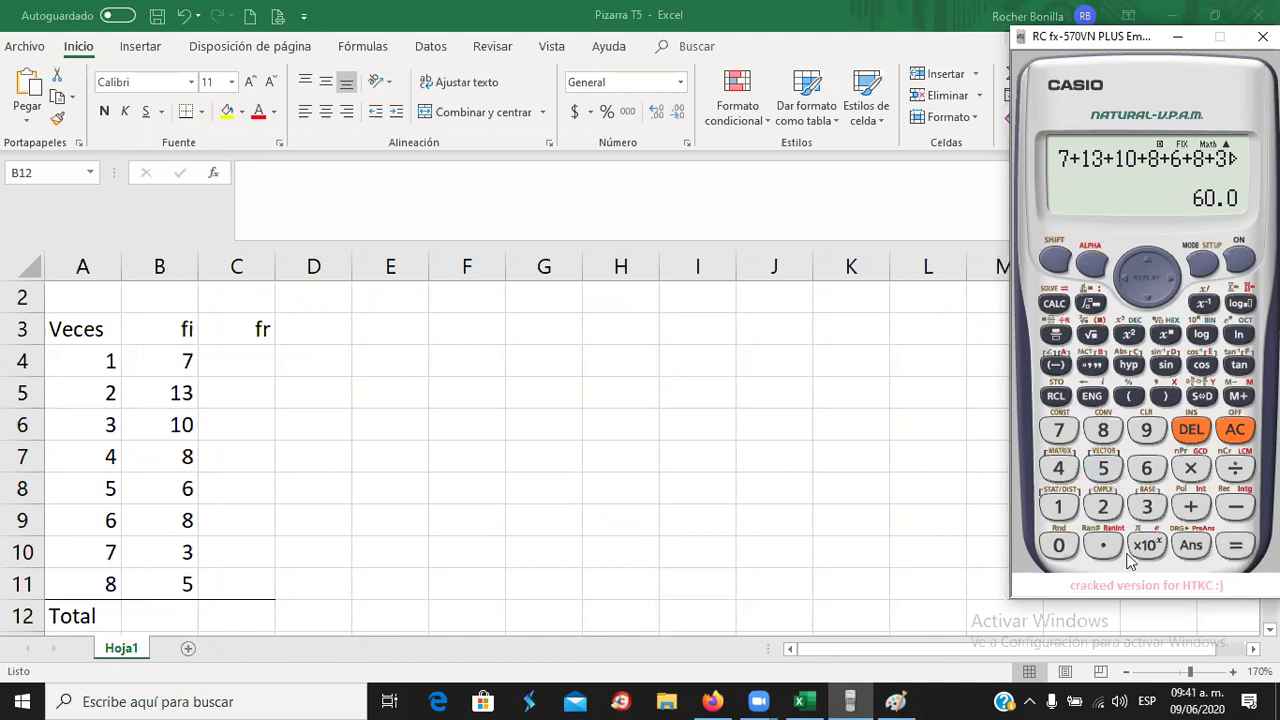
- Return to Excel and enter 60 in cell B12 as the total of the fi column
left_click(188, 619)
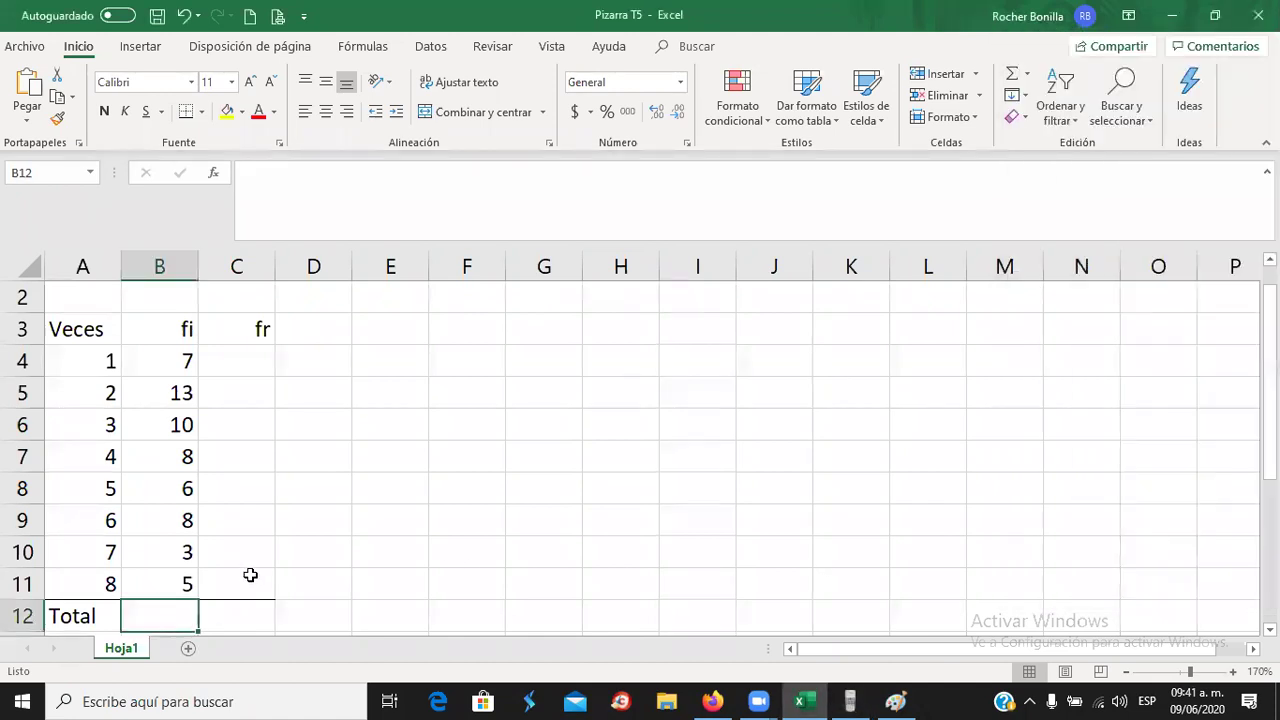
type("60")
key("Return")
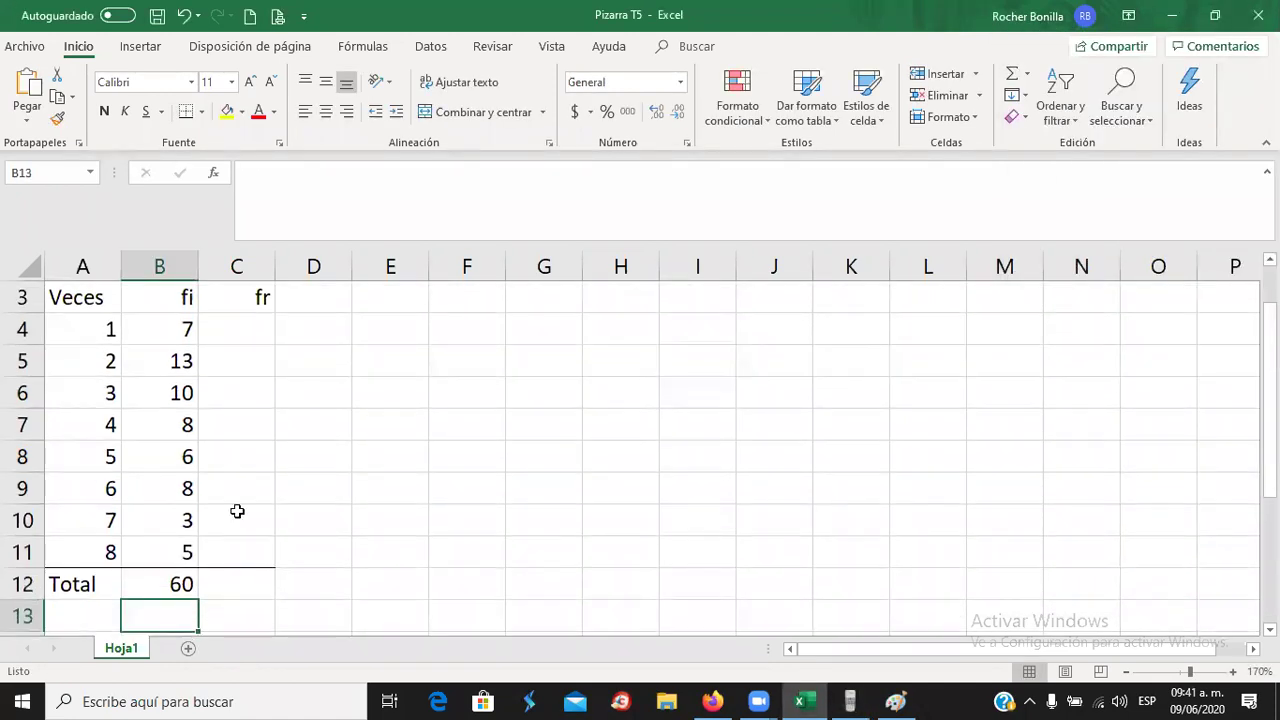
- Zoom the worksheet out to 150% to fit the whole table and select cell C4
scroll(284, 485, "up", 1)
scroll(284, 485, "down", 1)
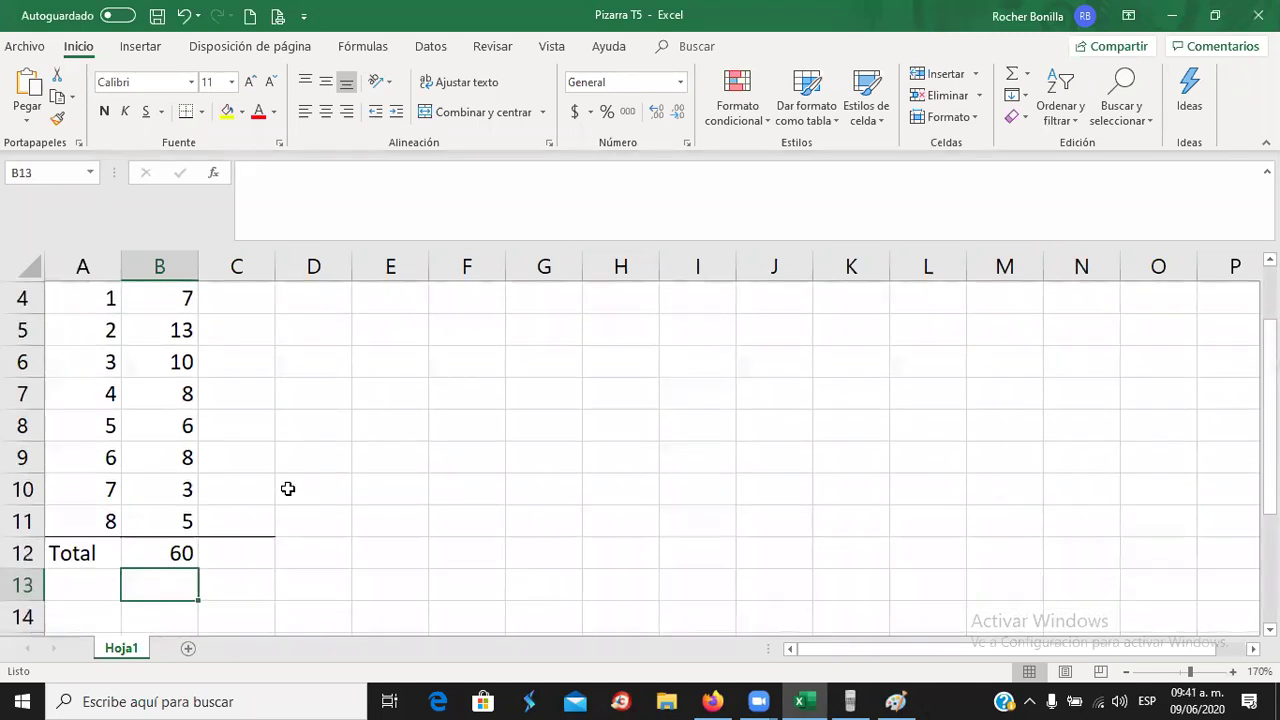
left_click(1125, 671)
left_click(1125, 671)
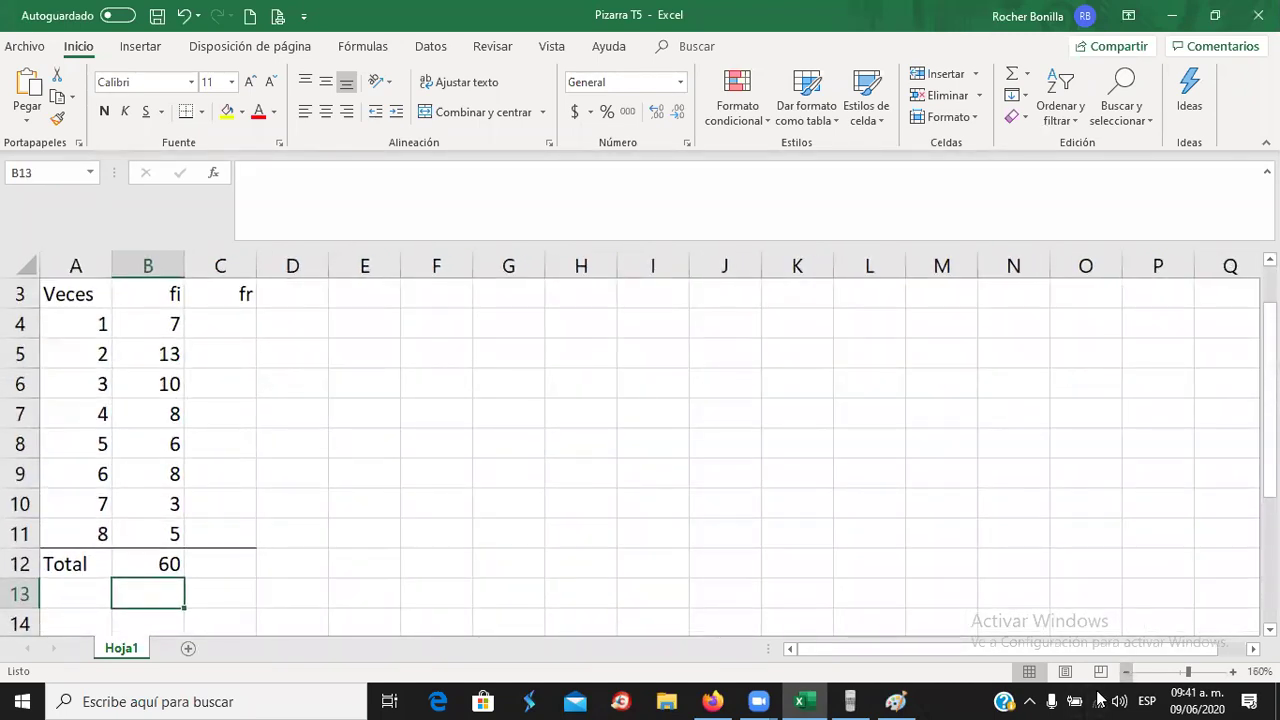
scroll(263, 509, "up", 1)
left_click(237, 383)
scroll(257, 363, "up", 1)
scroll(257, 363, "down", 1)
scroll(257, 365, "up", 1)
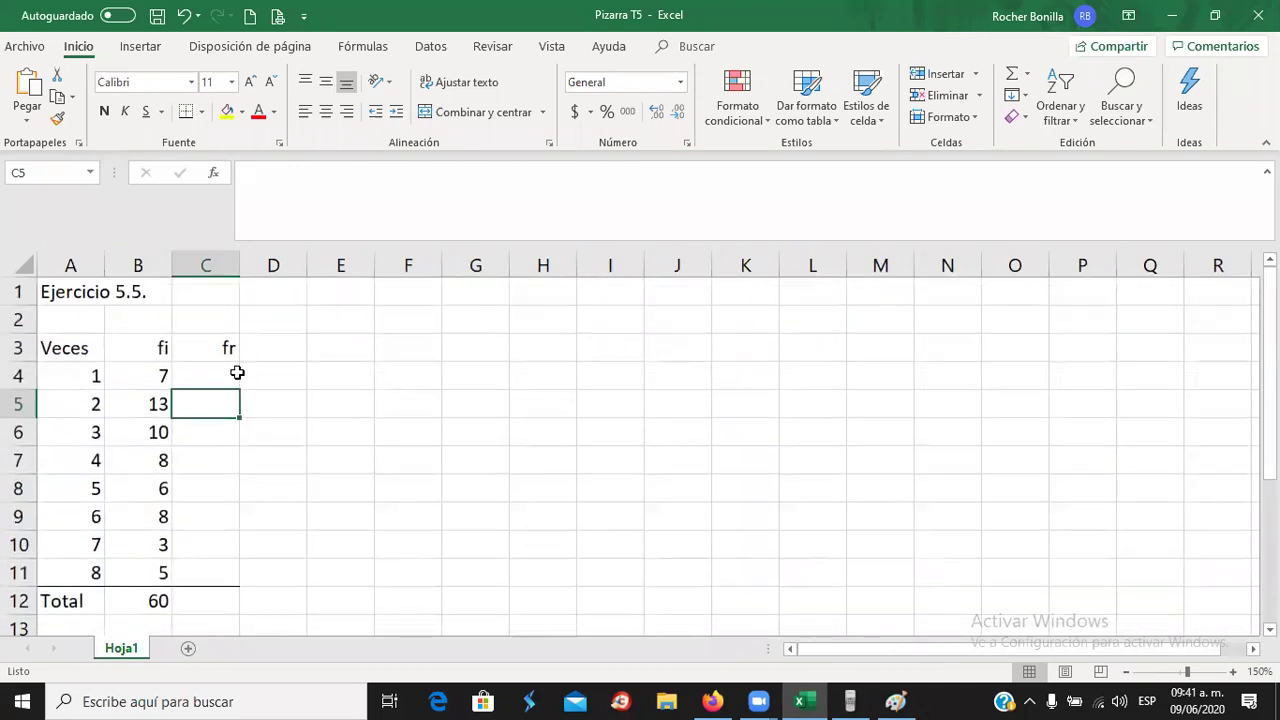
left_click(205, 372)
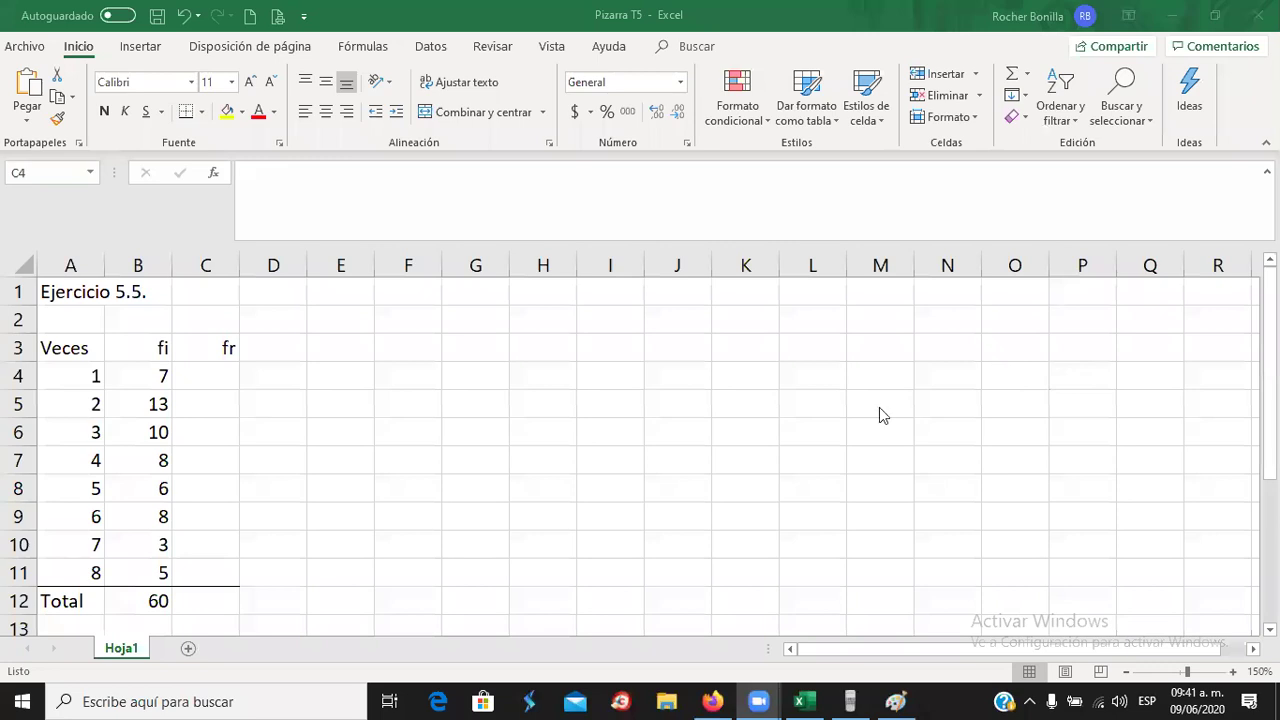
key("alt+Tab")
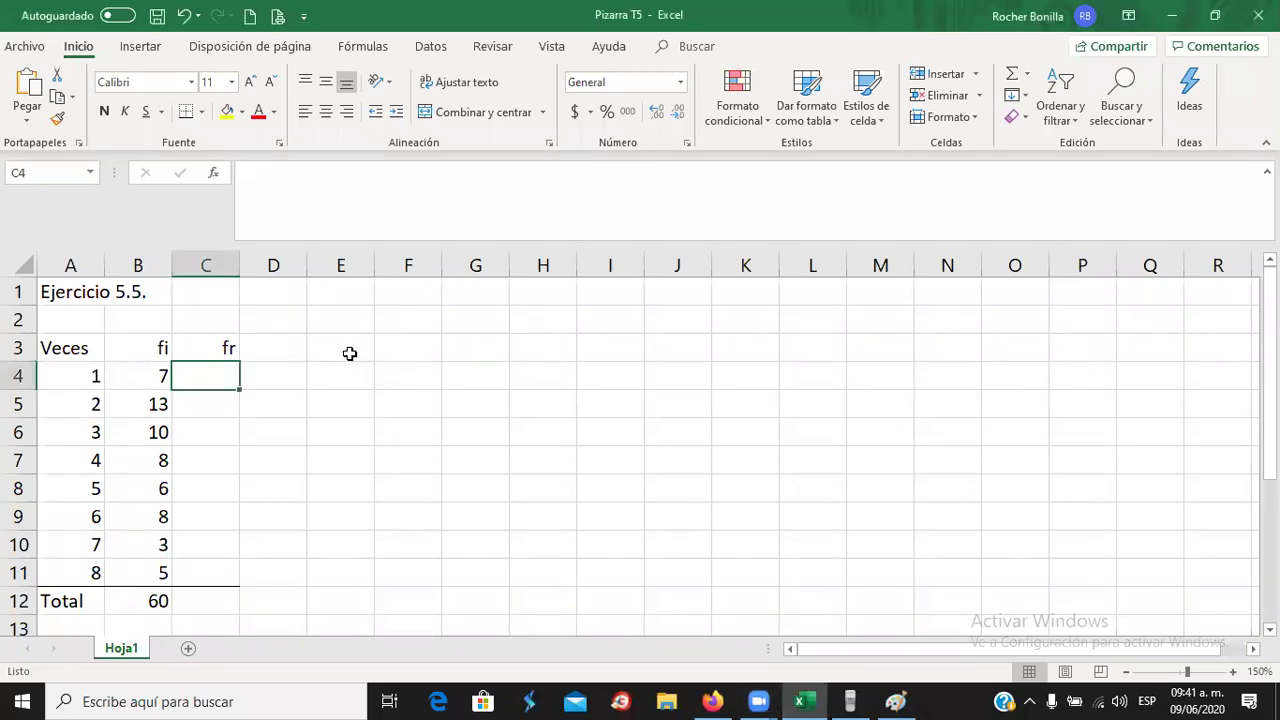
key("alt+Tab")
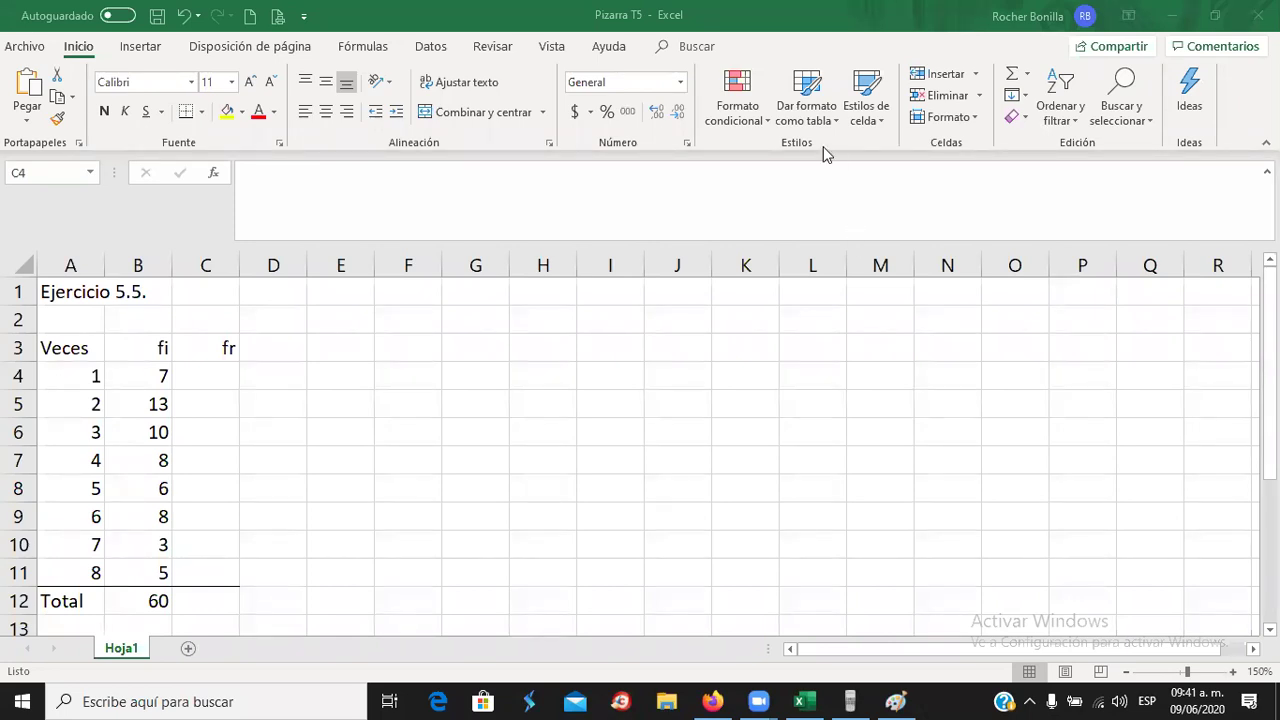
left_click(214, 369)
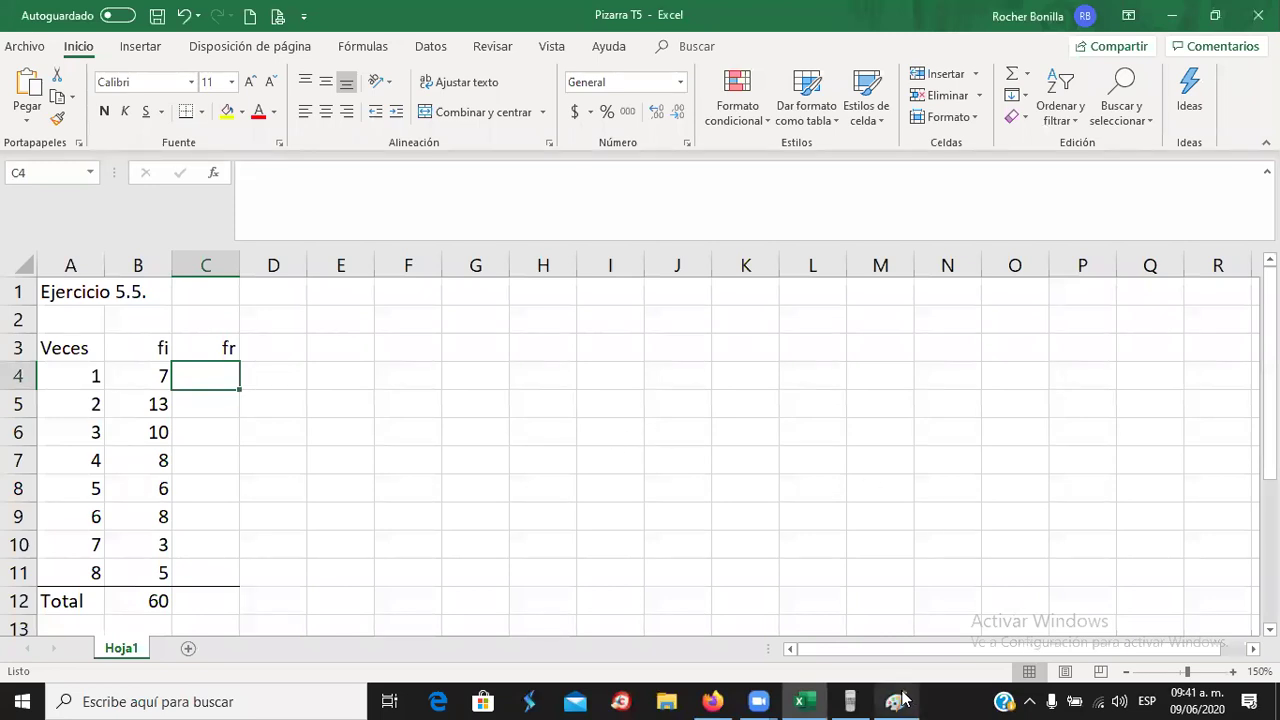
- Switch to the calculator emulator, compute 7÷60×100 and convert the result to its repeating-decimal form
left_click(850, 701)
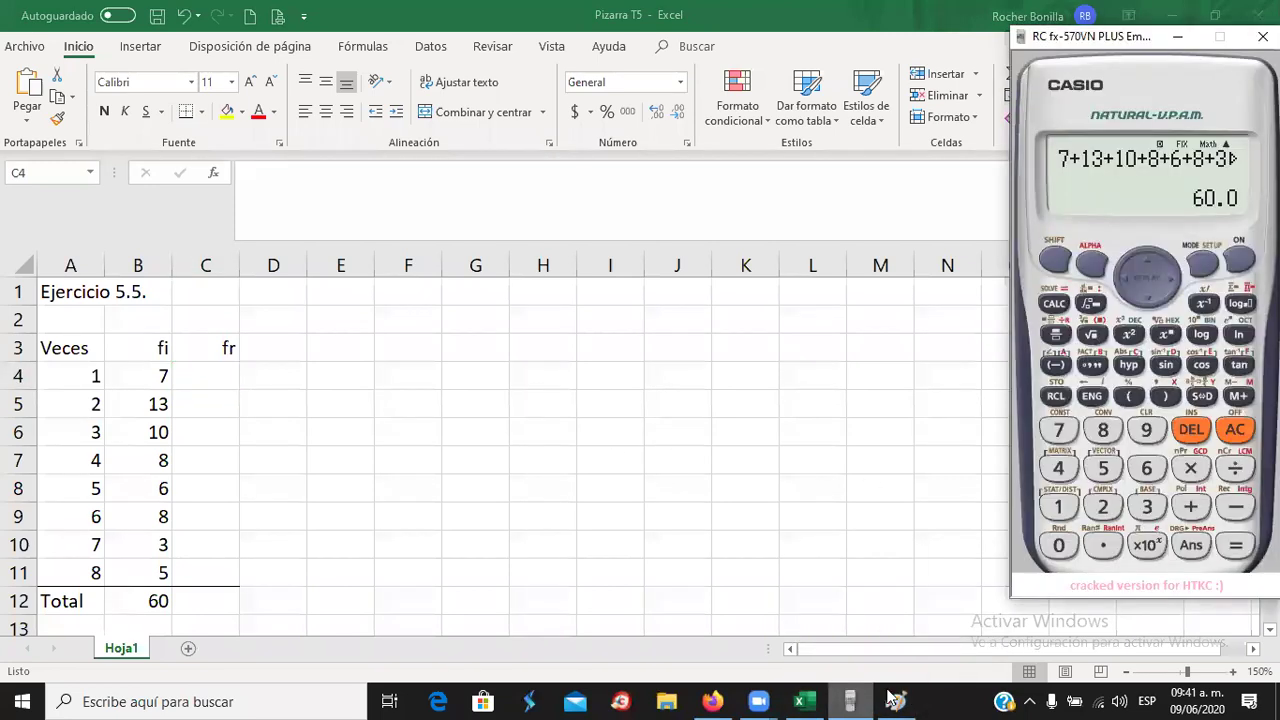
left_click(1239, 260)
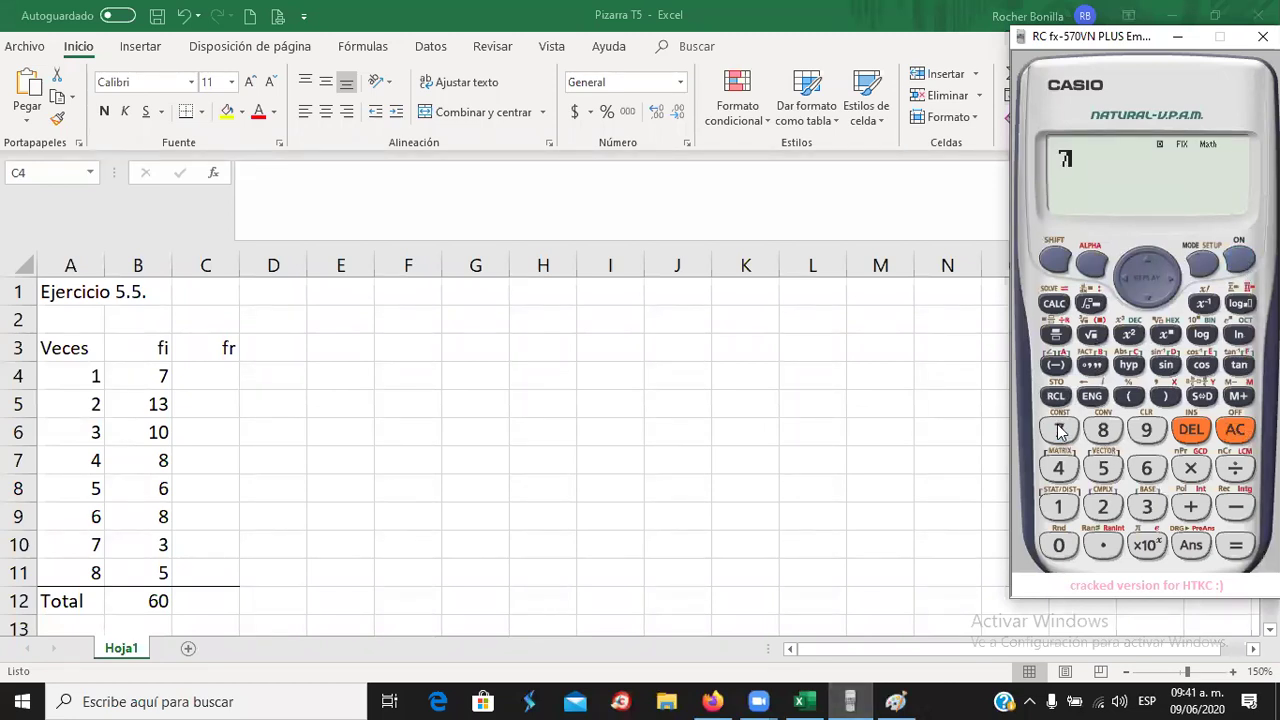
left_click(1237, 470)
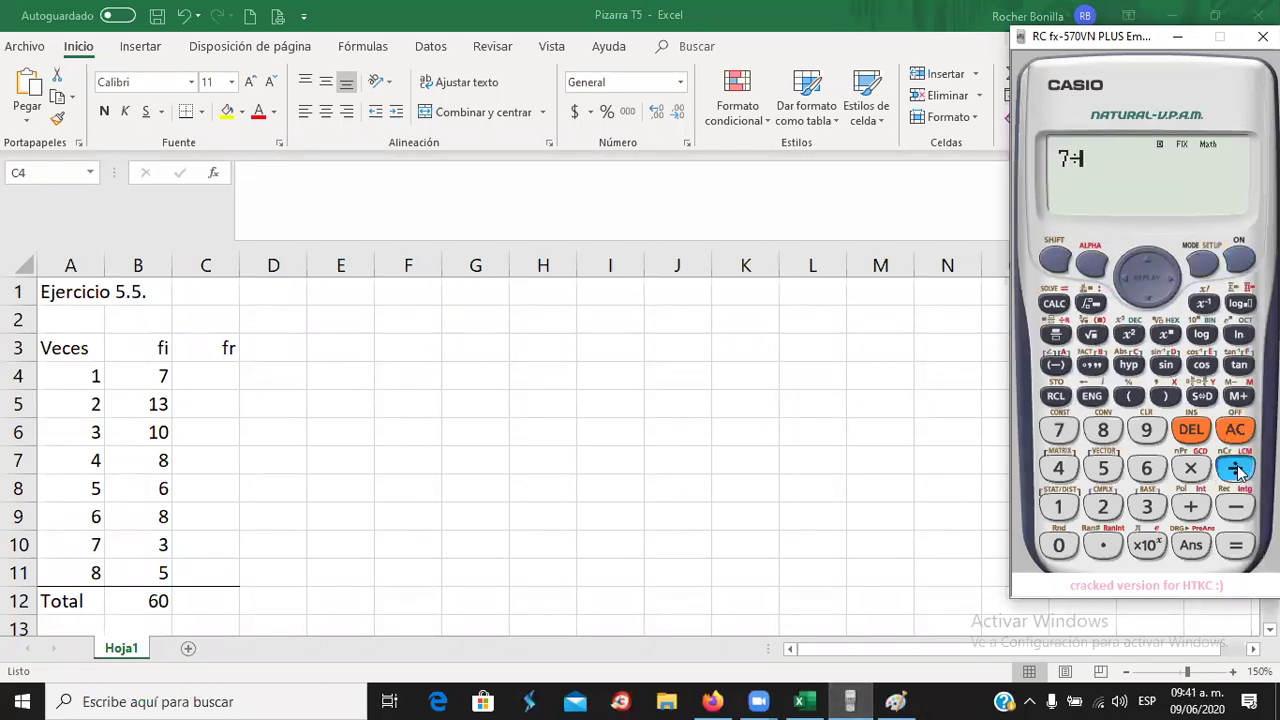
left_click(1147, 468)
type("0*")
left_click(1059, 507)
left_click(1059, 545)
left_click(1059, 545)
left_click(1236, 545)
left_click(1202, 397)
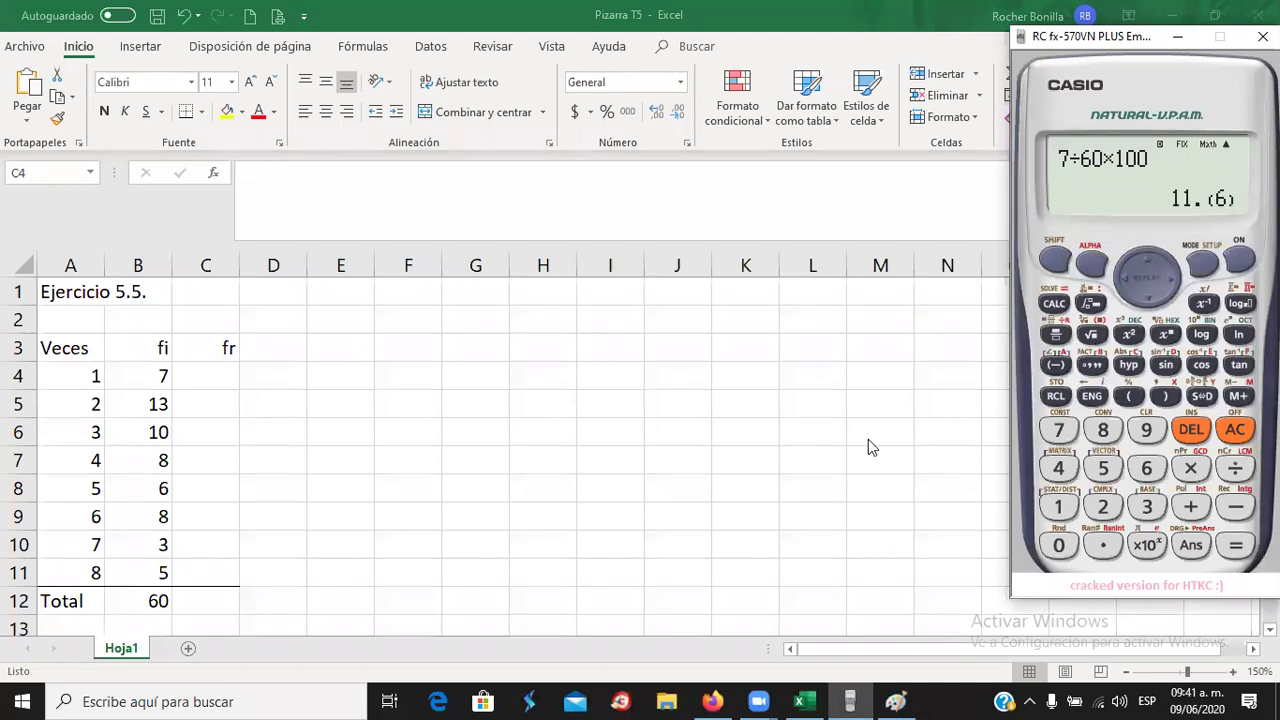
- Return to Excel and enter 11.6 in cell C4 as the relative frequency of the value 1
left_click(213, 374)
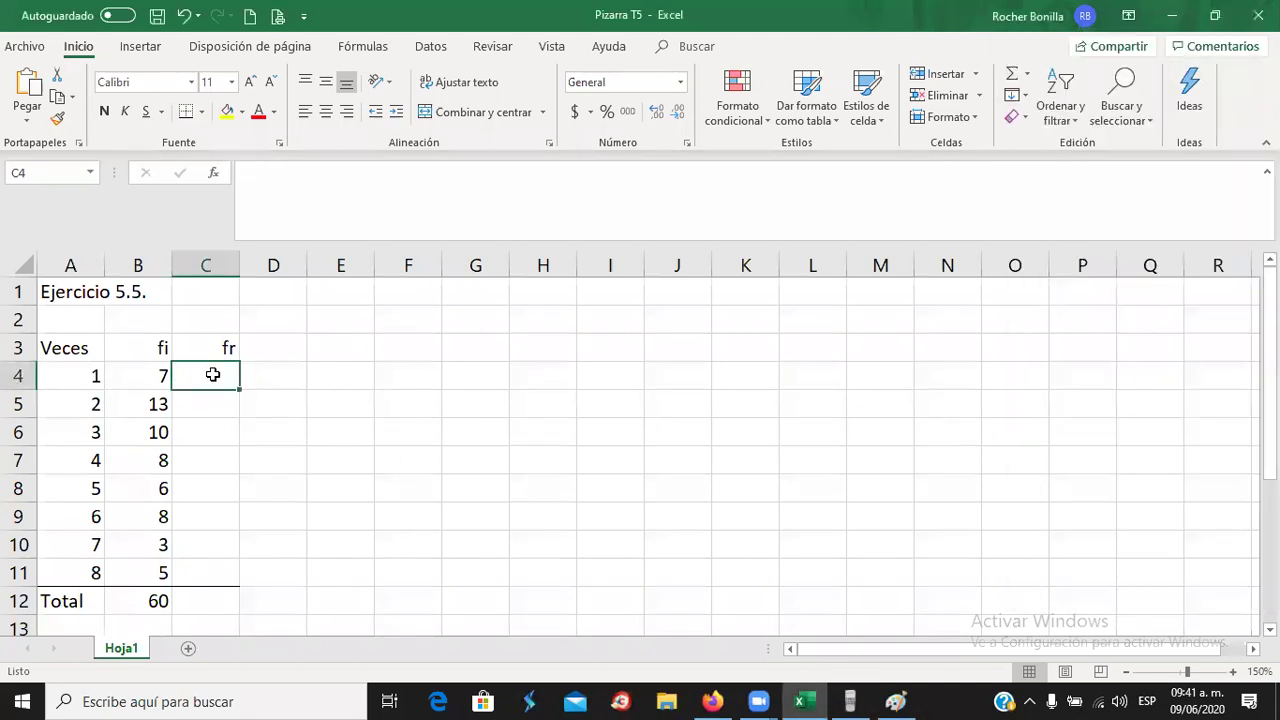
type("11.6")
key("Return")
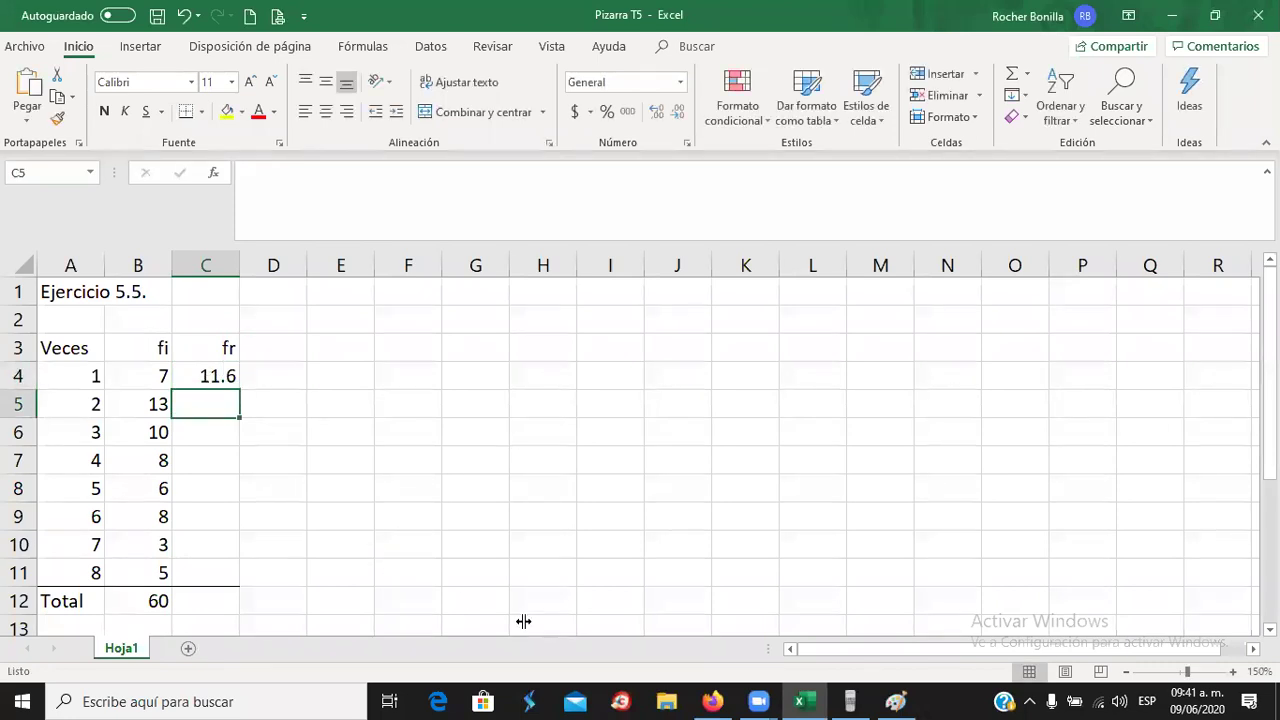
- Switch to the calculator emulator, compute 13÷60×100 and convert the result to its repeating-decimal form
left_click(850, 701)
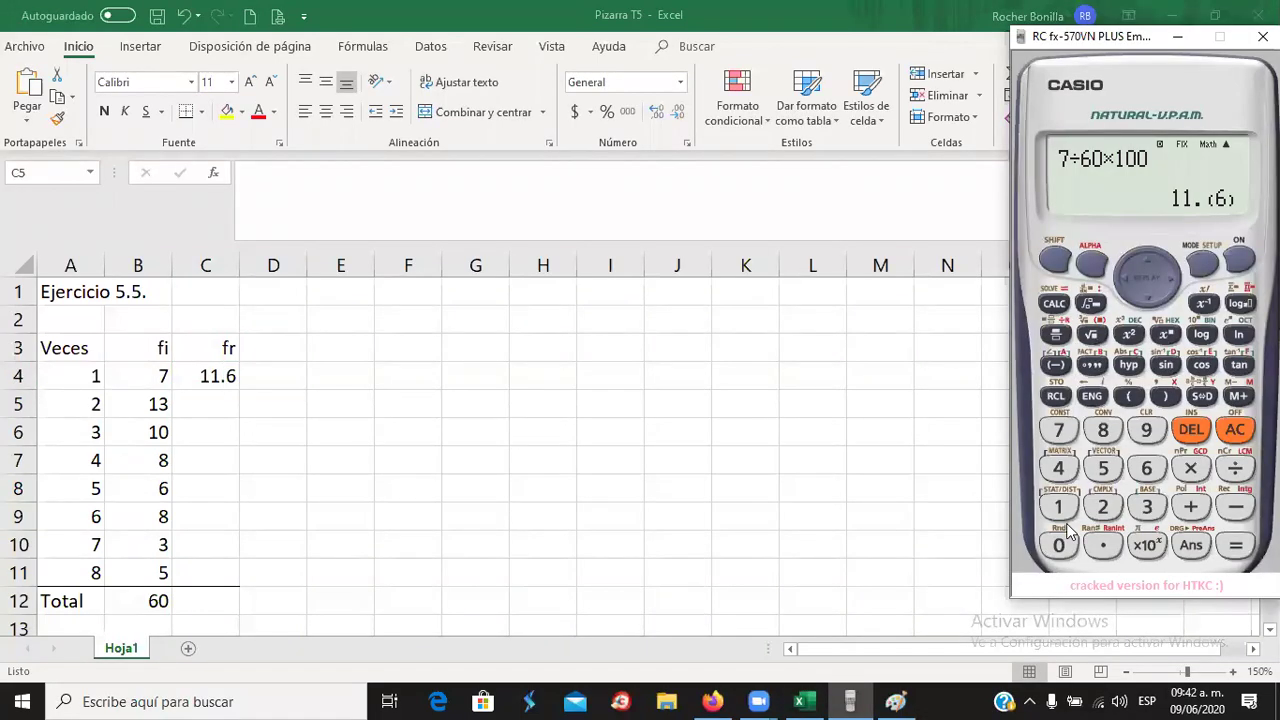
left_click(1150, 507)
left_click(1235, 468)
left_click(1146, 468)
left_click(1058, 545)
left_click(1190, 468)
left_click(1058, 507)
left_click(1058, 545)
left_click(1058, 545)
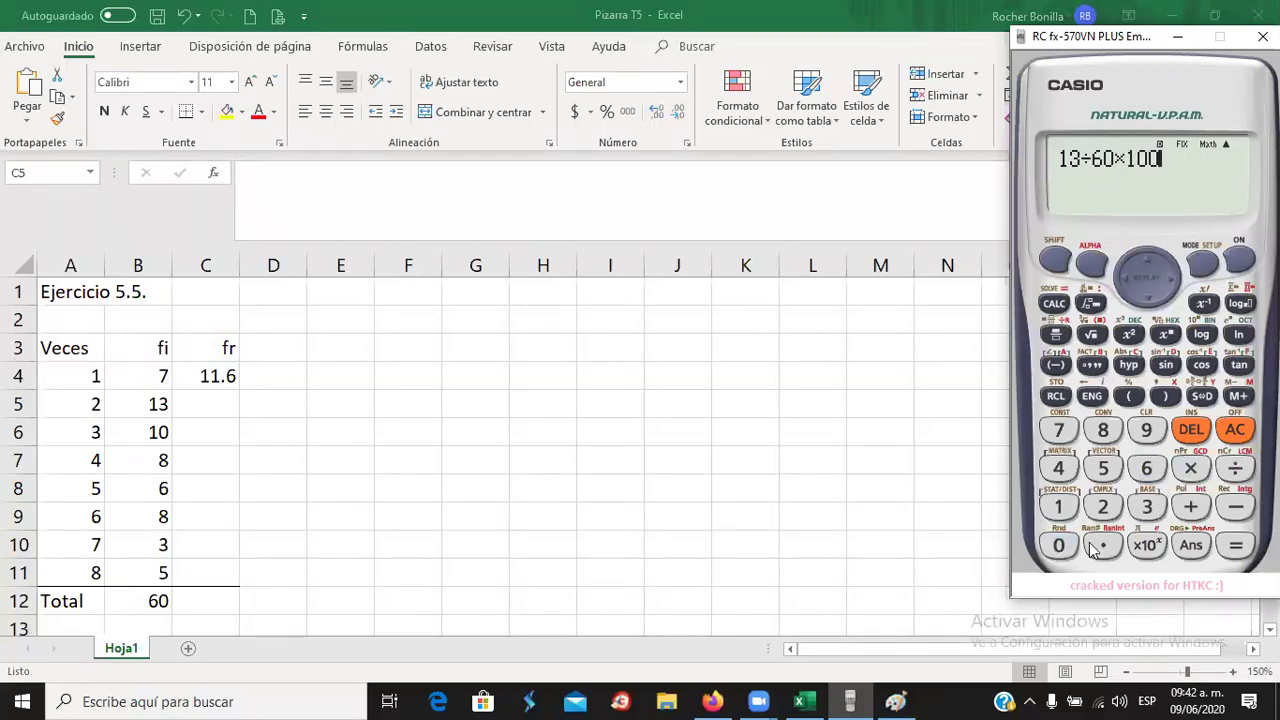
left_click(1237, 545)
left_click(1203, 397)
- Return to Excel and enter 21.6 in cell C5 as the relative frequency of the value 2
left_click(211, 406)
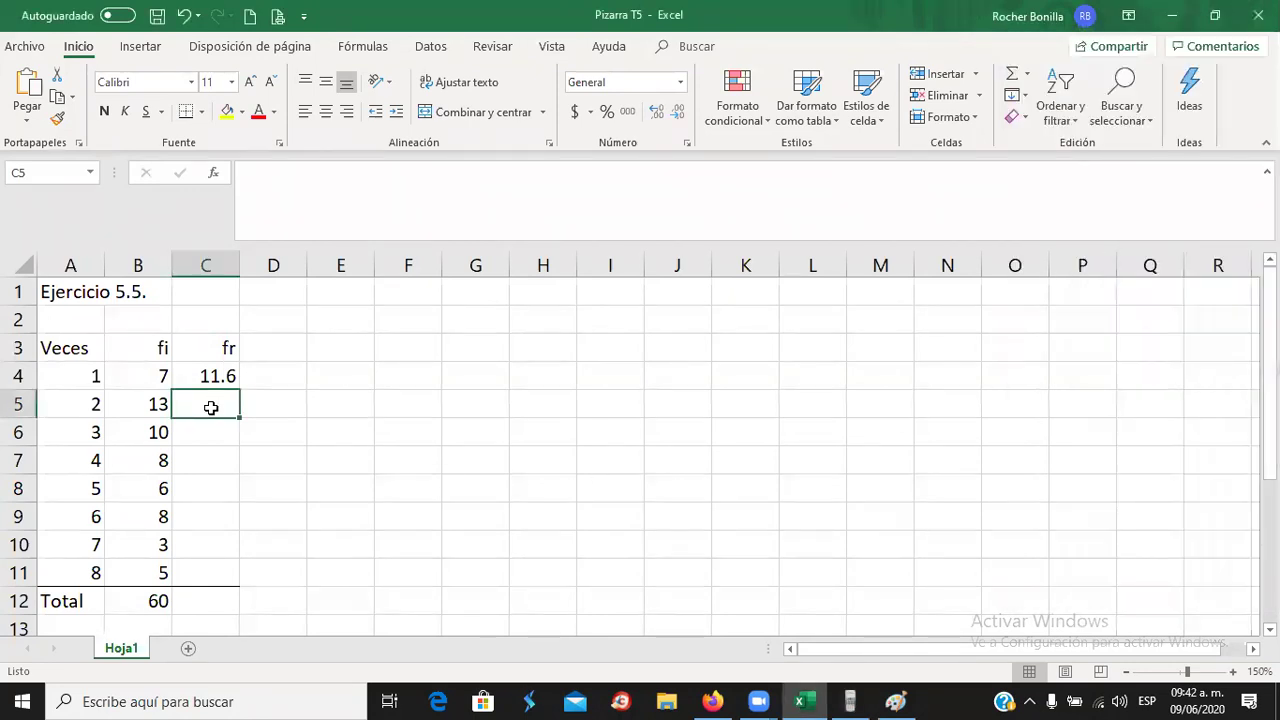
type("21.6")
key("Return")
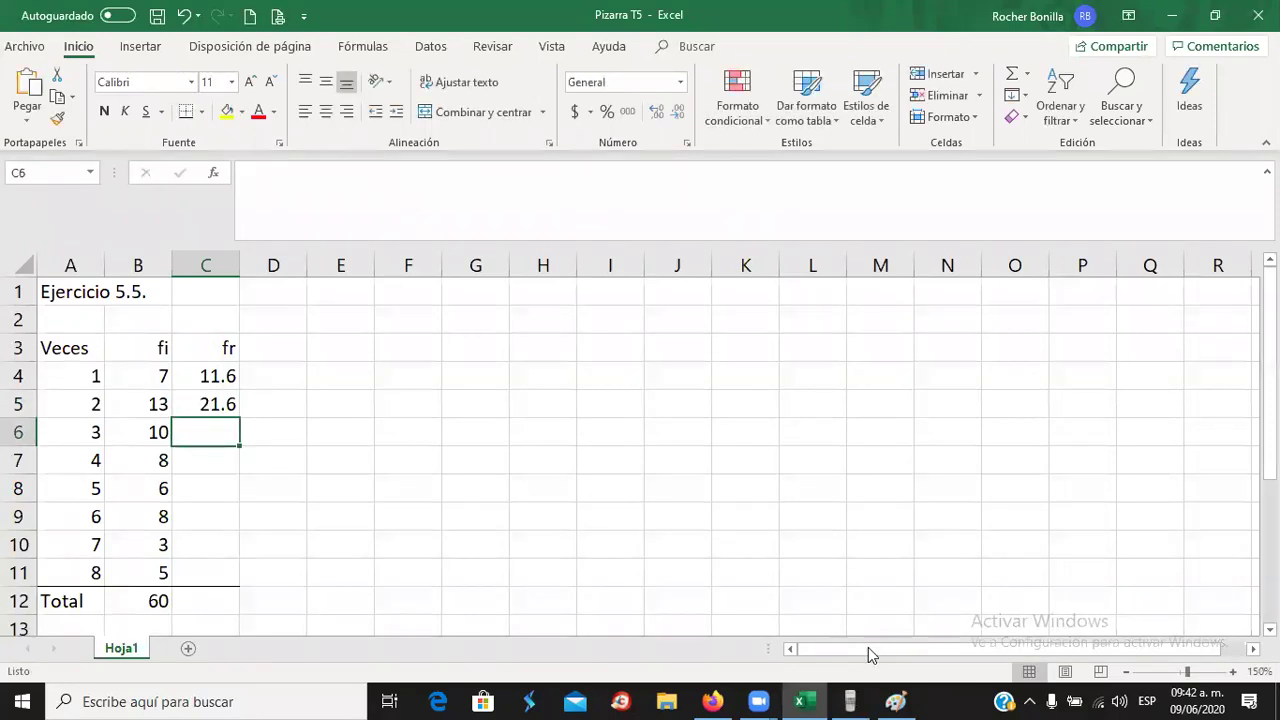
- Switch to the calculator emulator, compute 10÷60×100 and convert the result to its repeating-decimal form
left_click(849, 701)
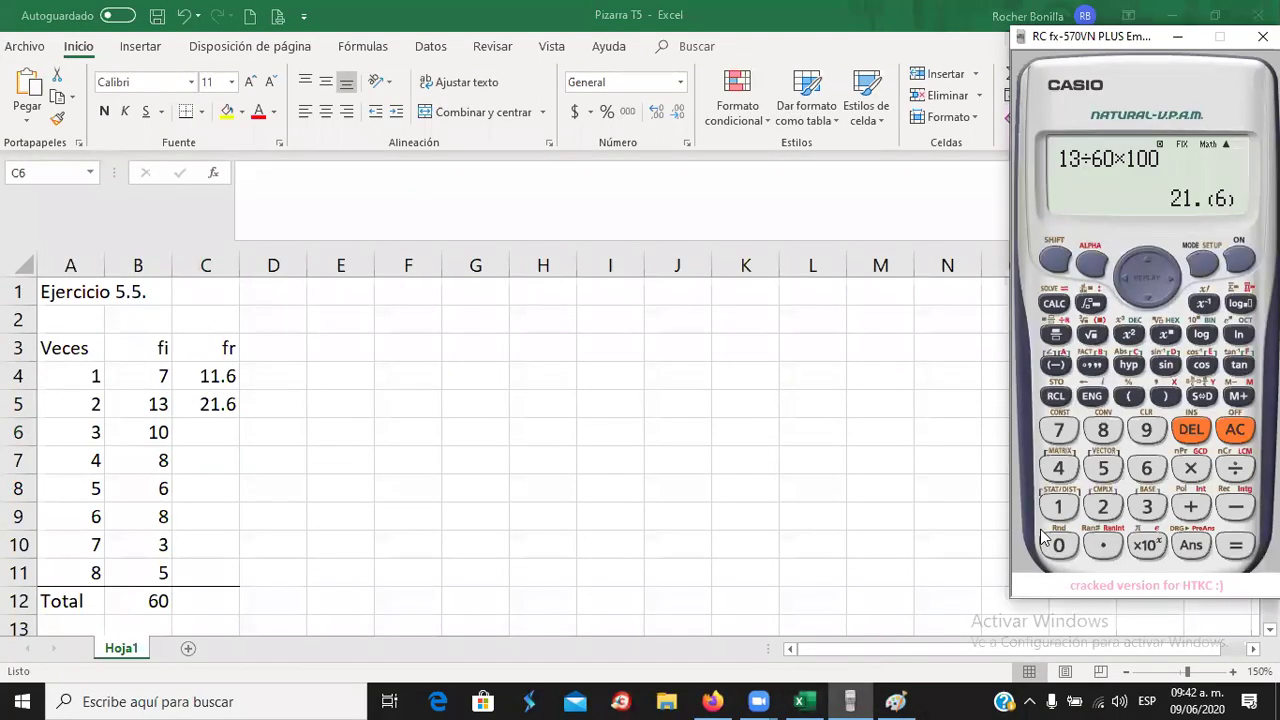
left_click(1058, 507)
left_click(1058, 545)
left_click(1235, 468)
left_click(1146, 468)
left_click(1062, 545)
left_click(1190, 468)
left_click(1058, 507)
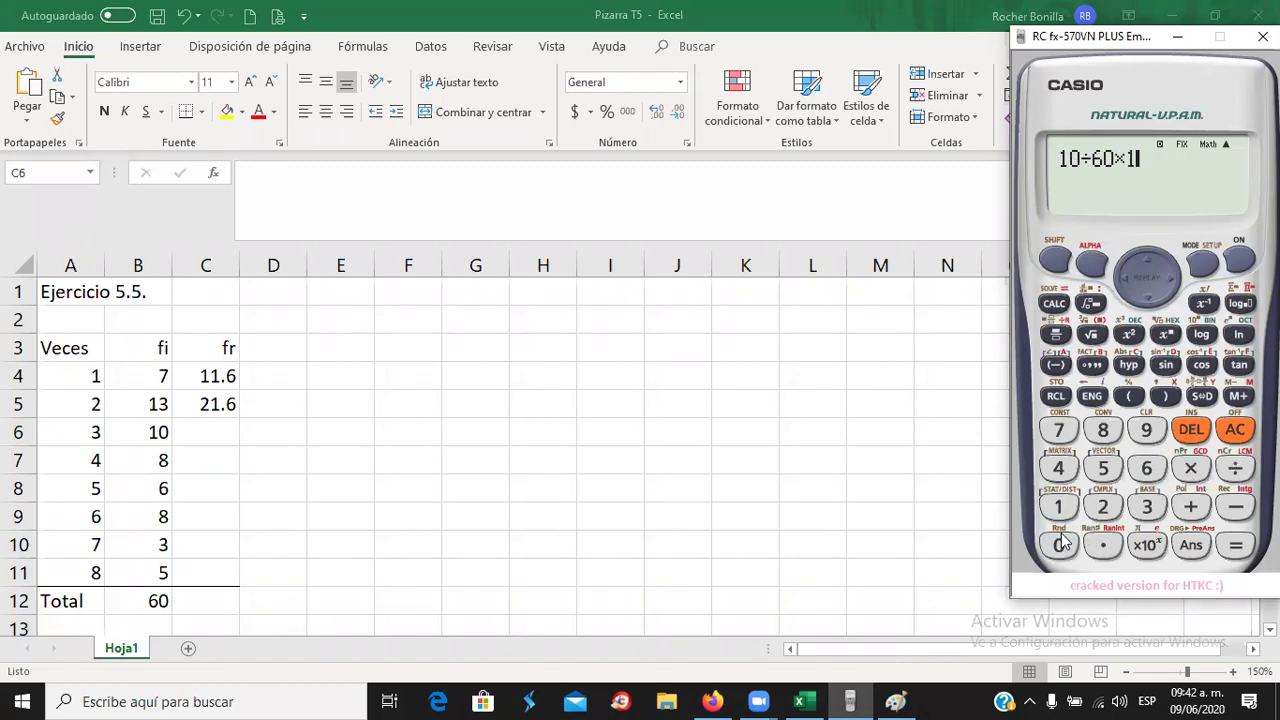
left_click(1062, 545)
left_click(1236, 545)
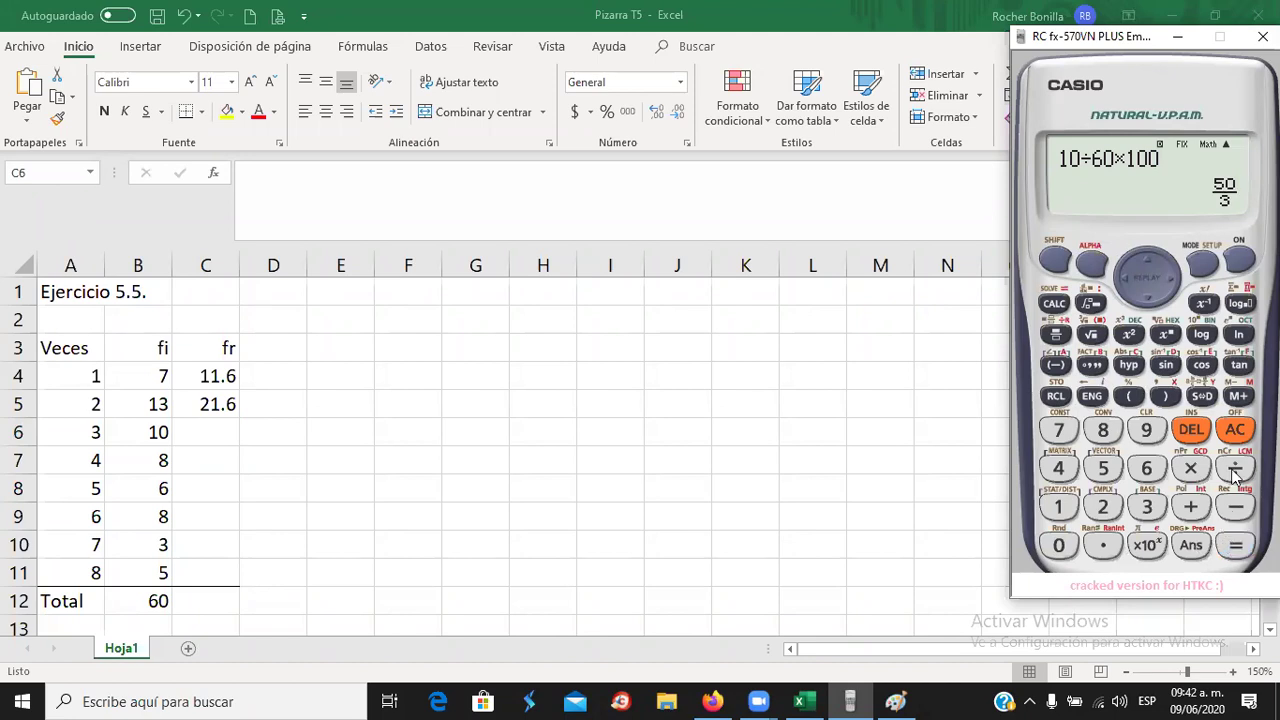
left_click(1203, 397)
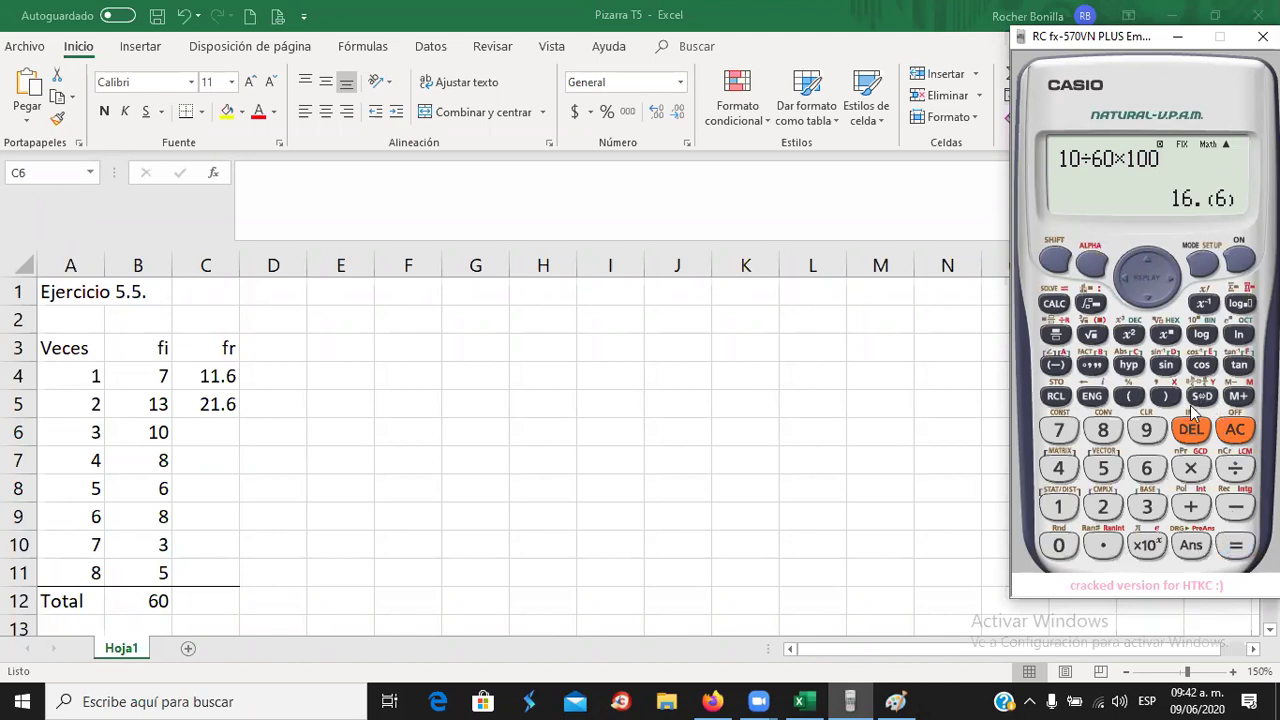
- Return to Excel and enter 16.6 in cell C6 as the relative frequency of the value 3
left_click(212, 435)
type("16")
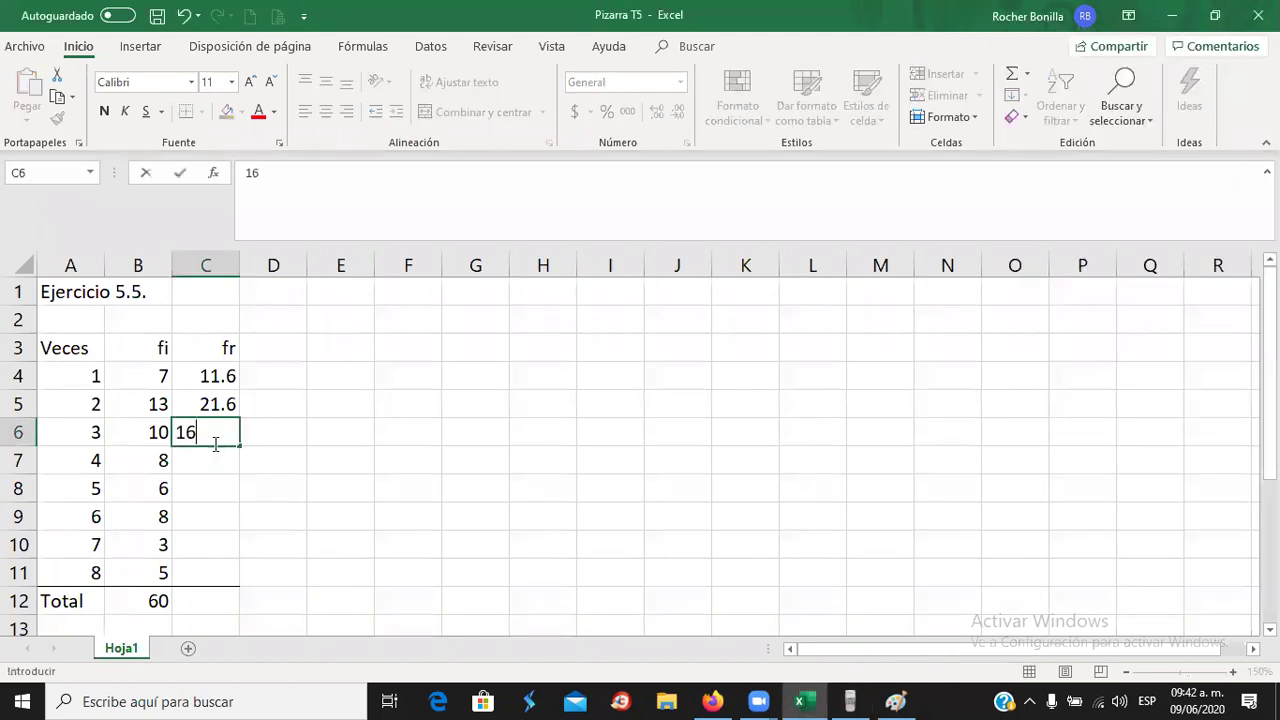
type(".6")
key("Return")
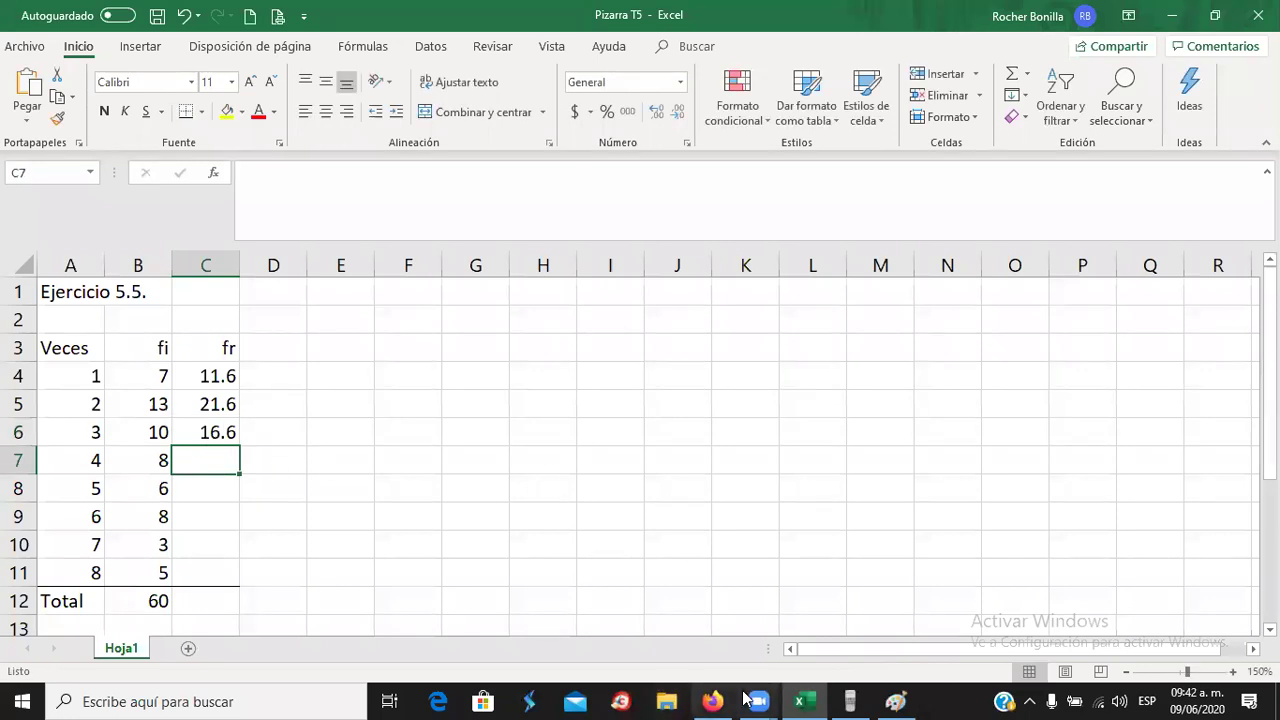
- Switch to the calculator emulator, compute 8÷60×100 and convert the result to its repeating-decimal form
left_click(850, 700)
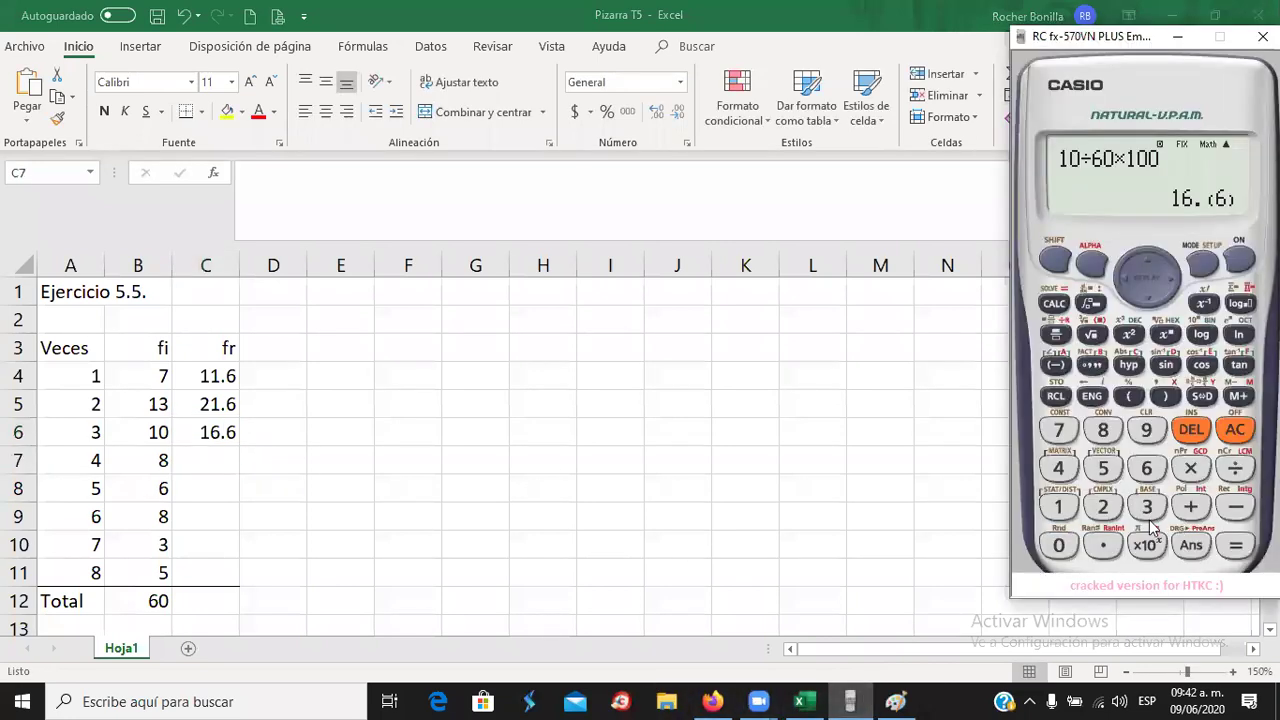
type("8/6")
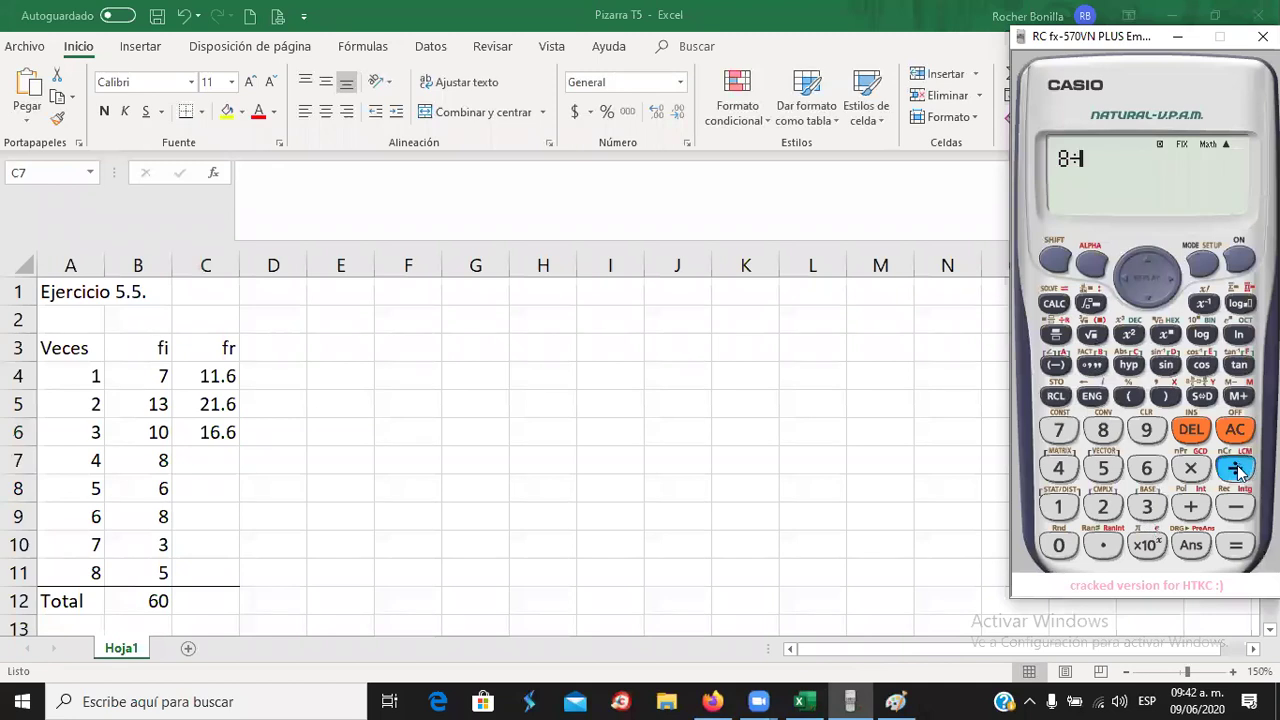
left_click(1060, 545)
left_click(1190, 468)
left_click(1059, 507)
left_click(1059, 545)
left_click(1059, 545)
left_click(1236, 545)
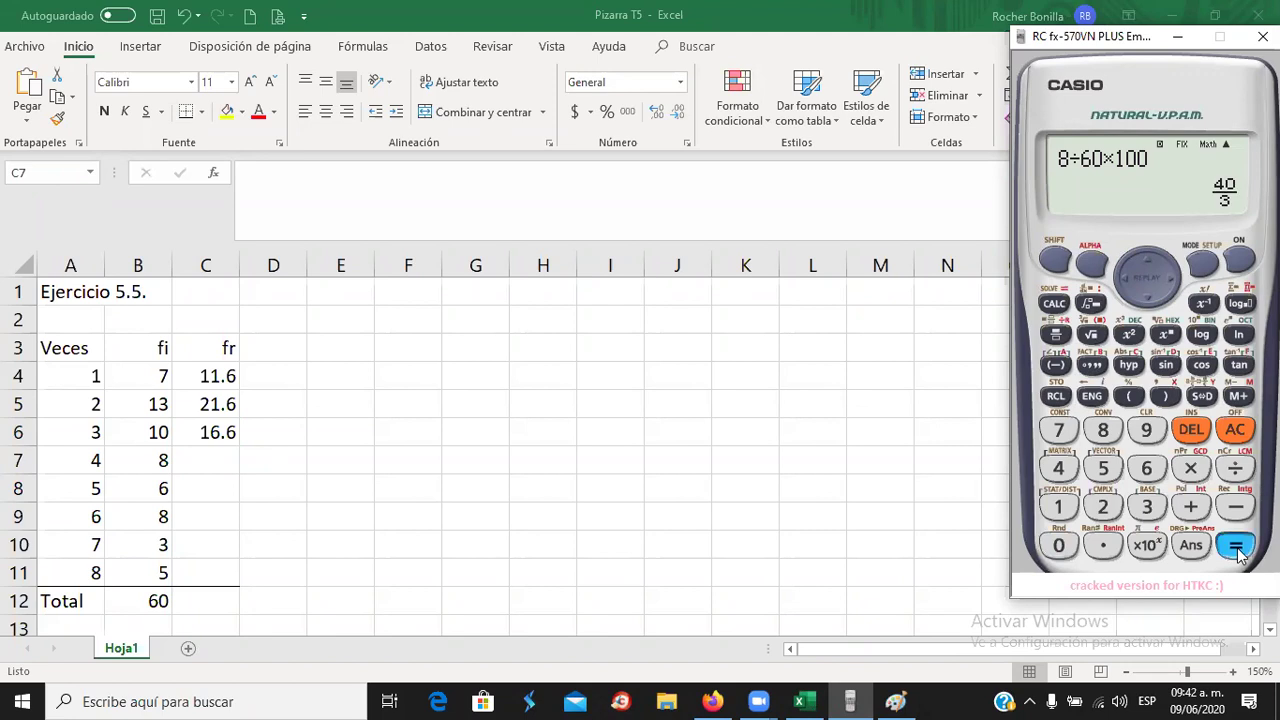
left_click(1202, 396)
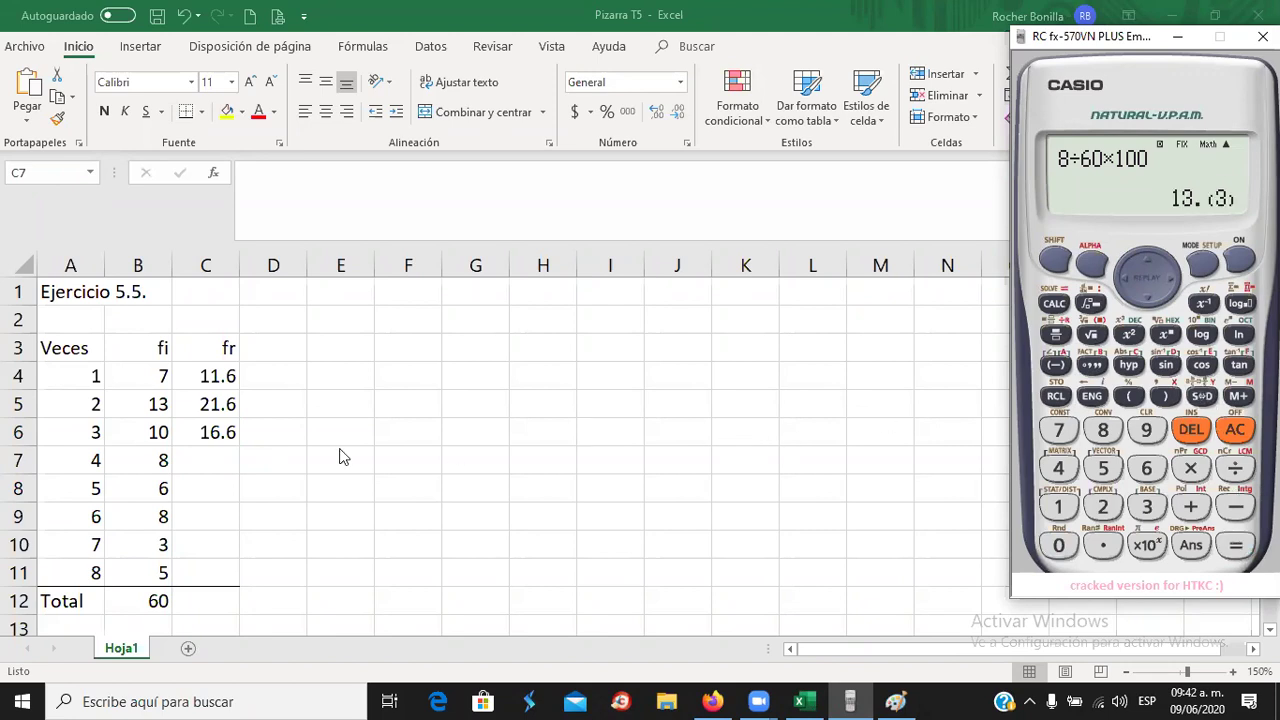
- Return to Excel and enter 13.3 in cells C7 and C9, the two rows whose fi is 8
left_click(209, 462)
type("13.3")
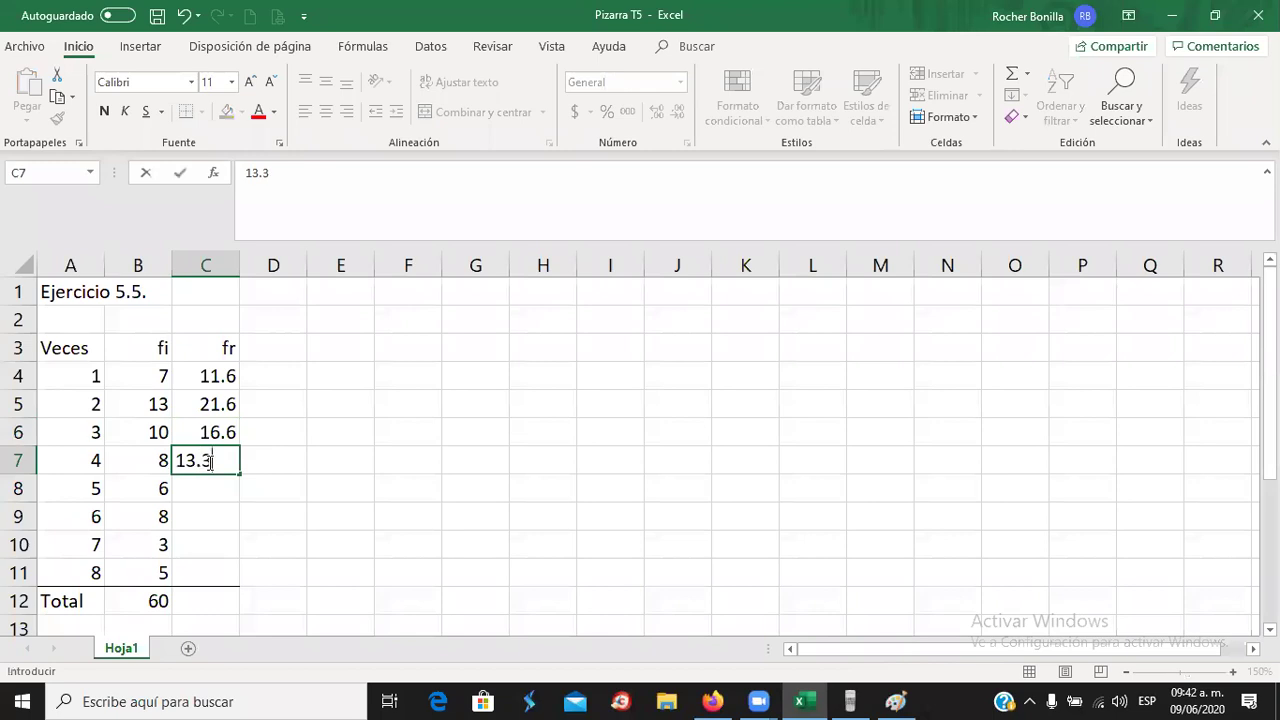
key("Return")
key("Return")
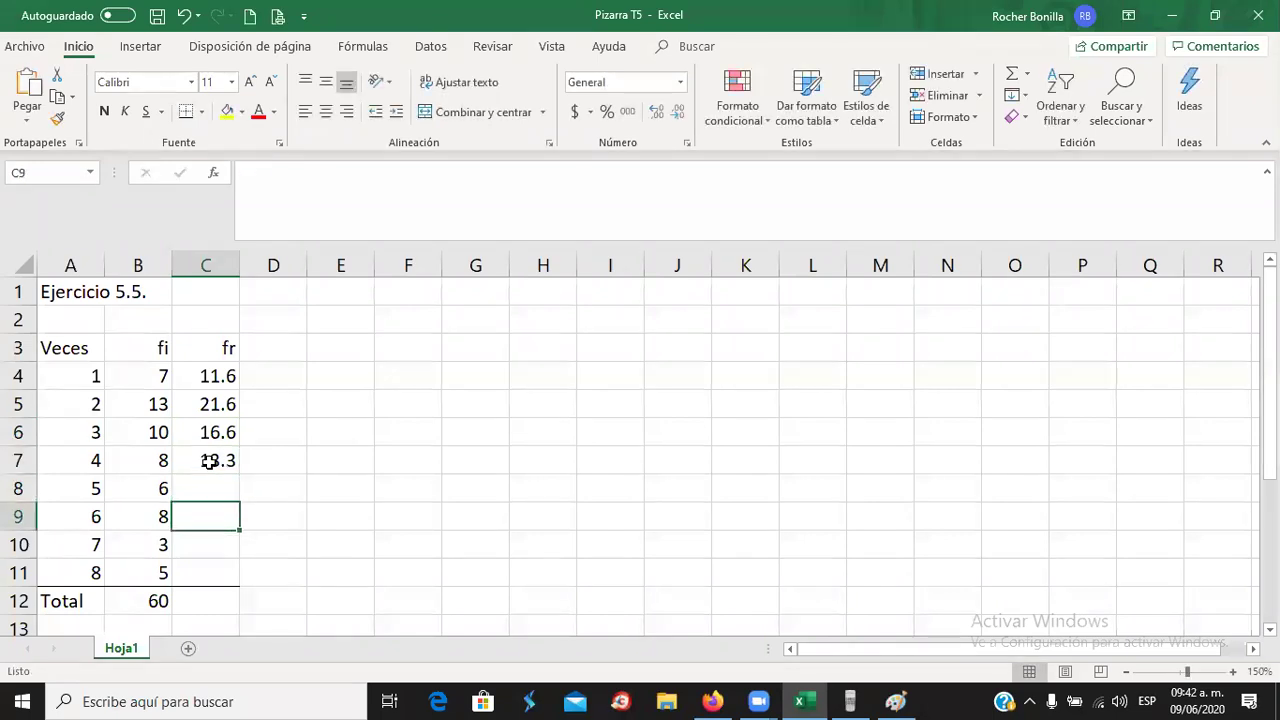
type("13.3")
key("Return")
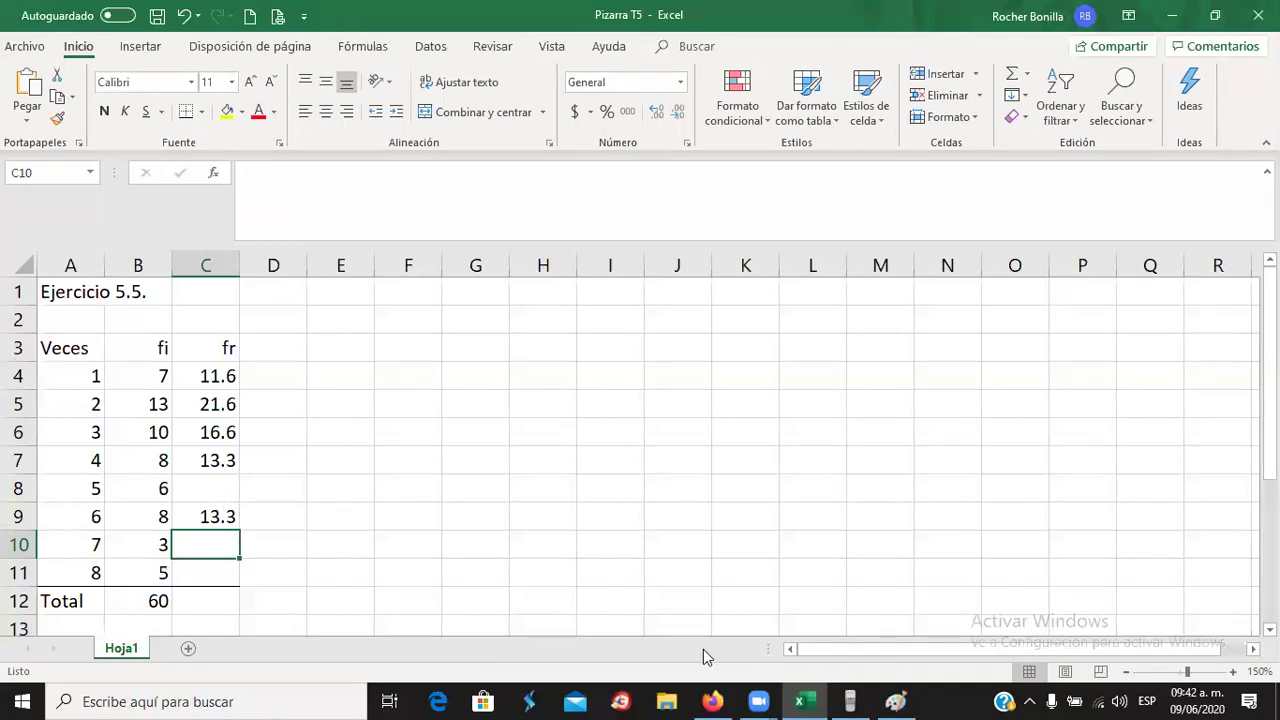
- Switch to the calculator emulator and compute 6÷60×100
key("alt+Tab")
left_click(1144, 470)
left_click(1062, 542)
left_click(1190, 468)
left_click(1062, 507)
left_click(1068, 543)
left_click(1068, 543)
left_click(1236, 545)
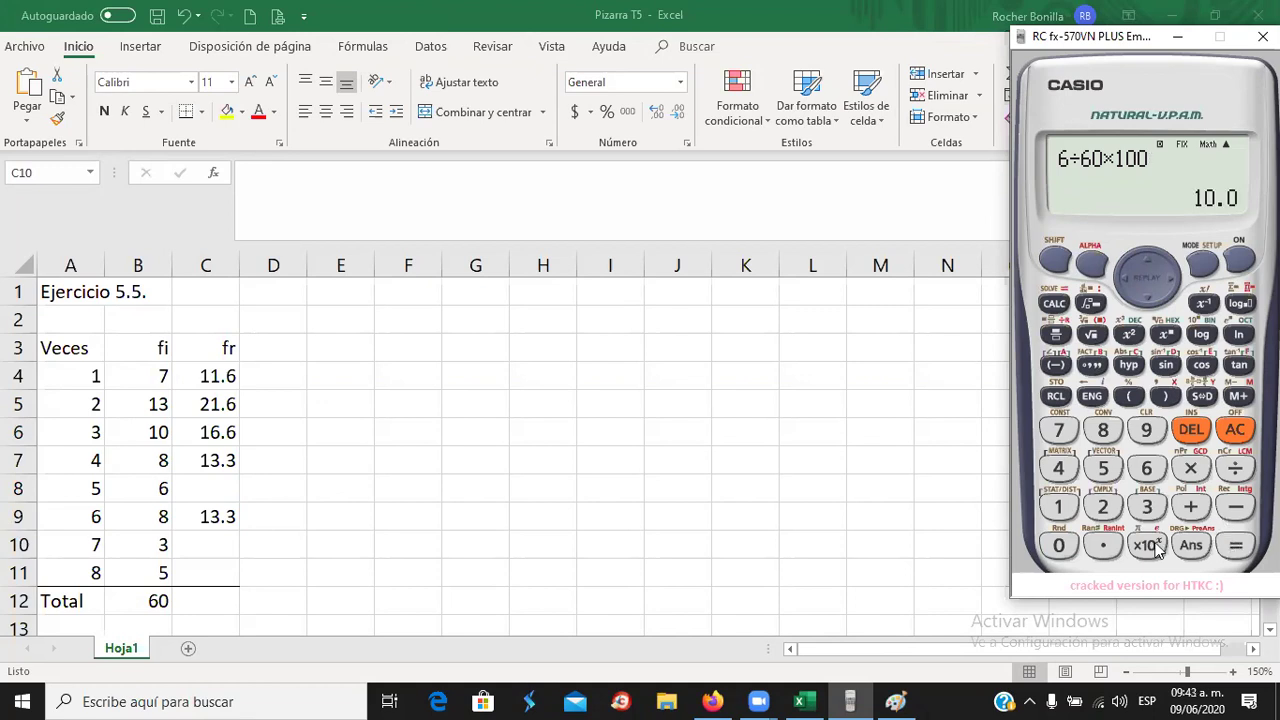
- Return to Excel, enter 10 in cell C8 as the relative frequency of the value 5, and select cell C10
key("alt+Tab")
left_click(207, 489)
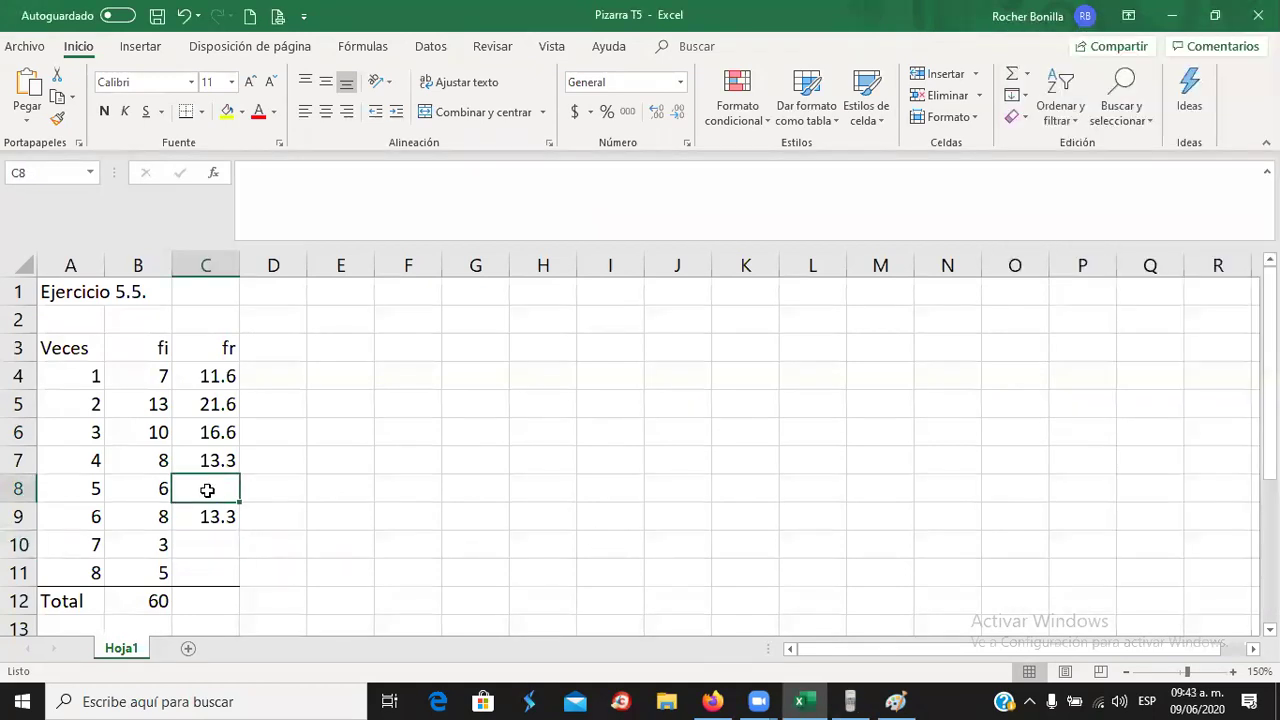
type("10")
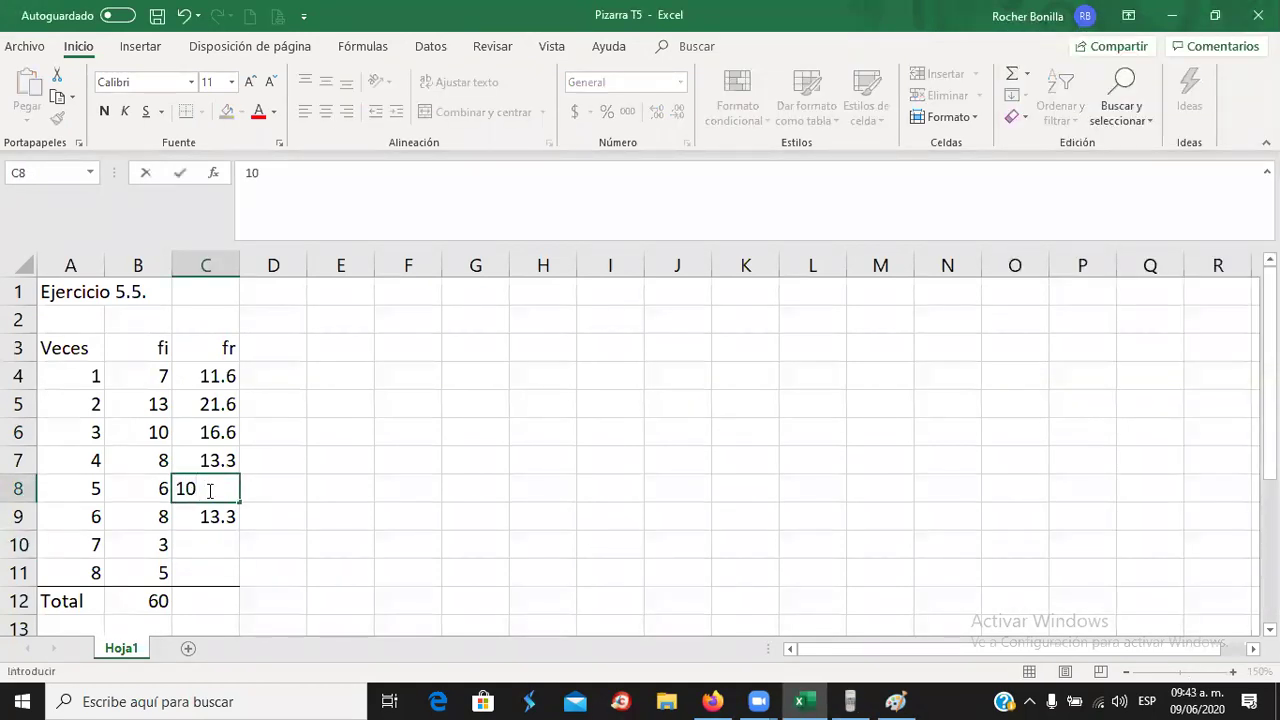
key("Return")
left_click(196, 544)
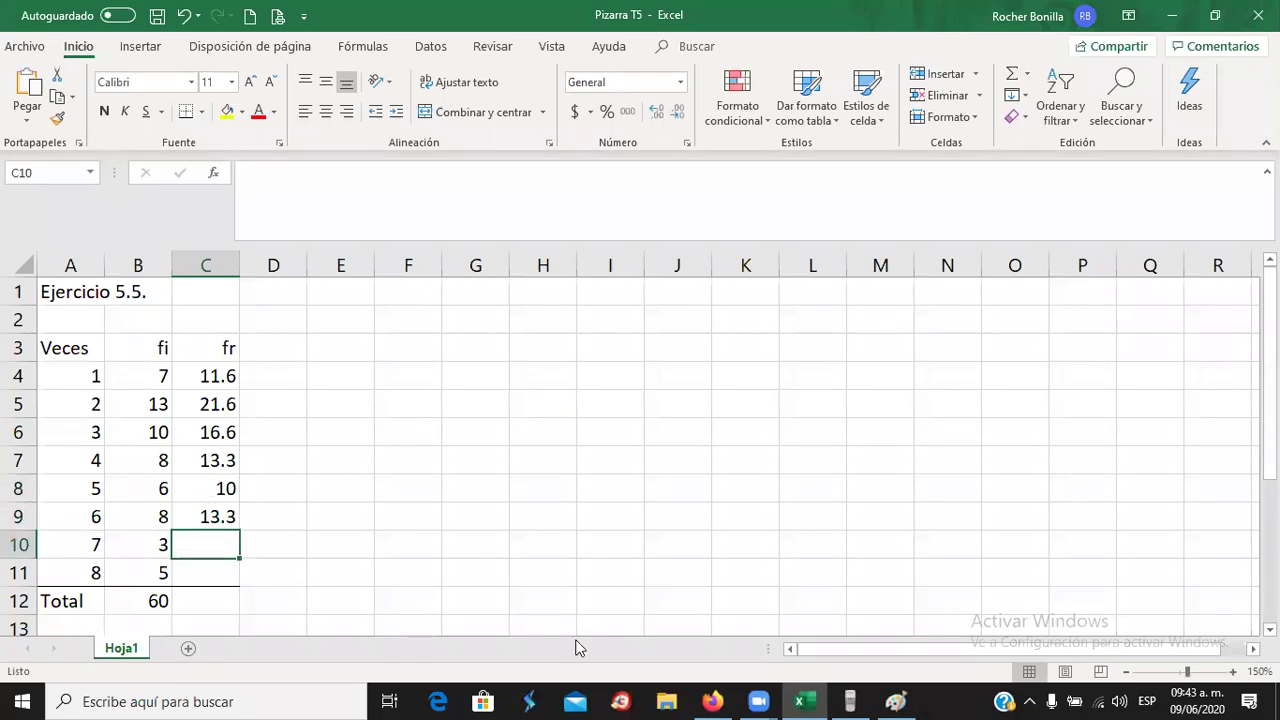
- Switch to the calculator emulator and compute 3÷60×100
key("alt+Tab")
left_click(1146, 468)
left_click(1058, 544)
left_click(1190, 468)
left_click(1058, 506)
left_click(1058, 544)
left_click(1058, 544)
left_click(1236, 545)
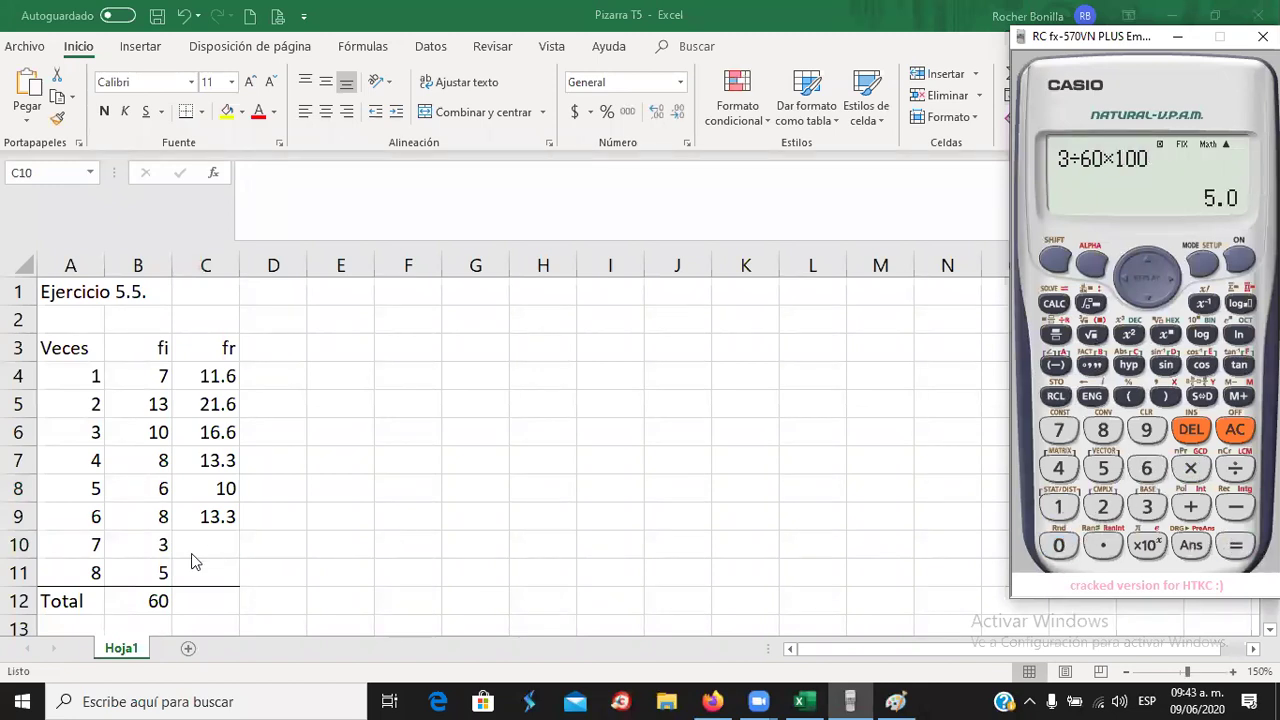
- Return to Excel and enter 5 in cell C10 as the relative frequency of the value 7
left_click(224, 546)
type("5")
key("Return")
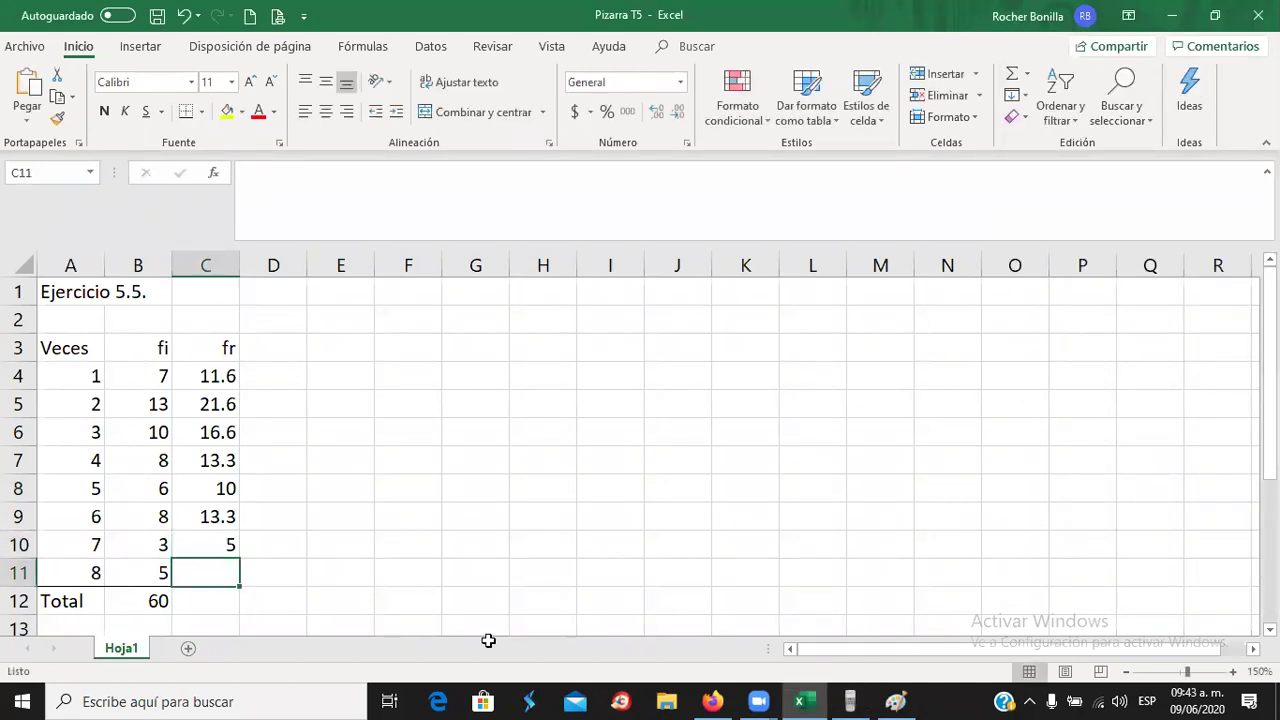
- Switch to the calculator emulator, compute 5÷60×100 and convert the result to its repeating-decimal form
left_click(850, 701)
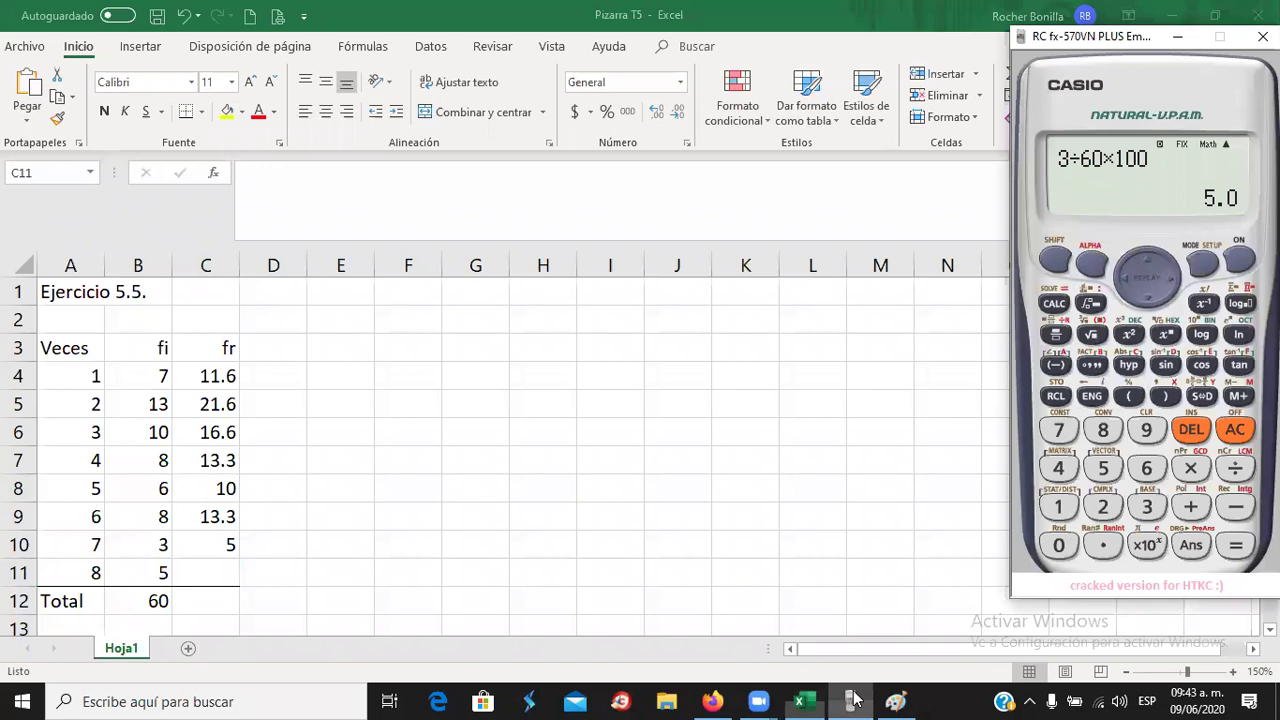
left_click(1103, 468)
left_click(1236, 468)
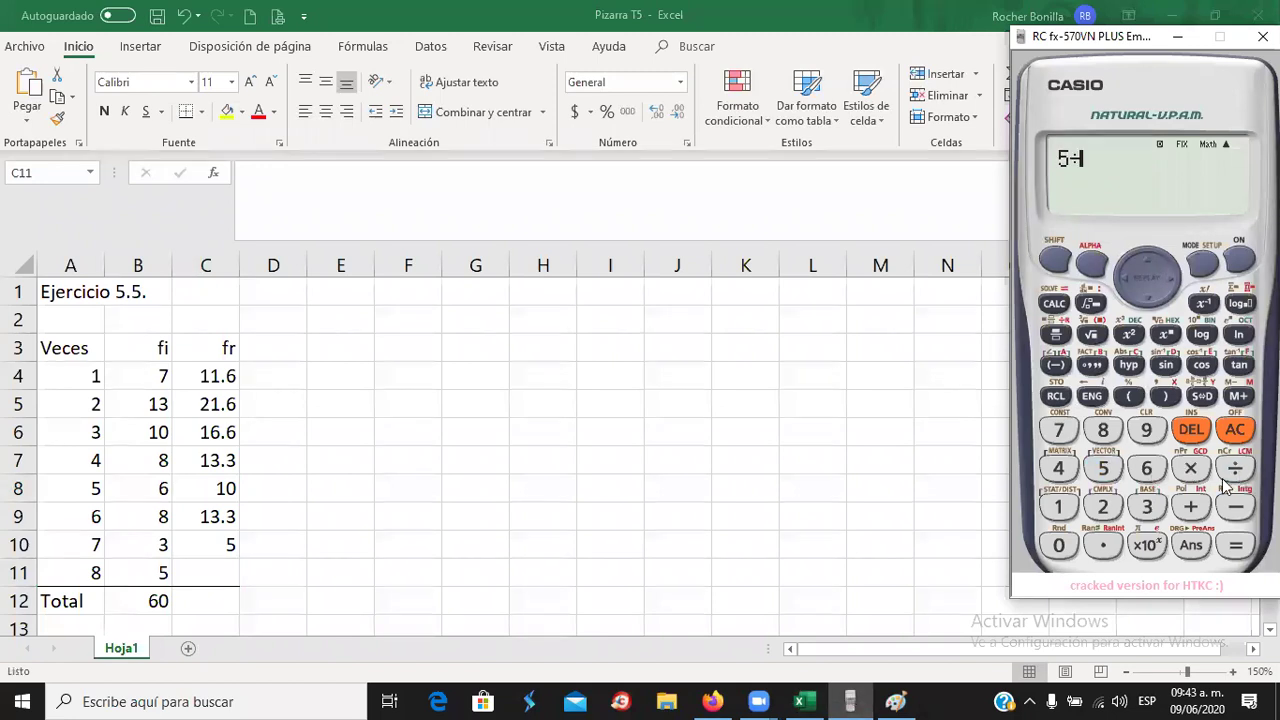
left_click(1146, 468)
left_click(1060, 544)
left_click(1190, 468)
left_click(1059, 507)
double_click(1060, 545)
left_click(1236, 545)
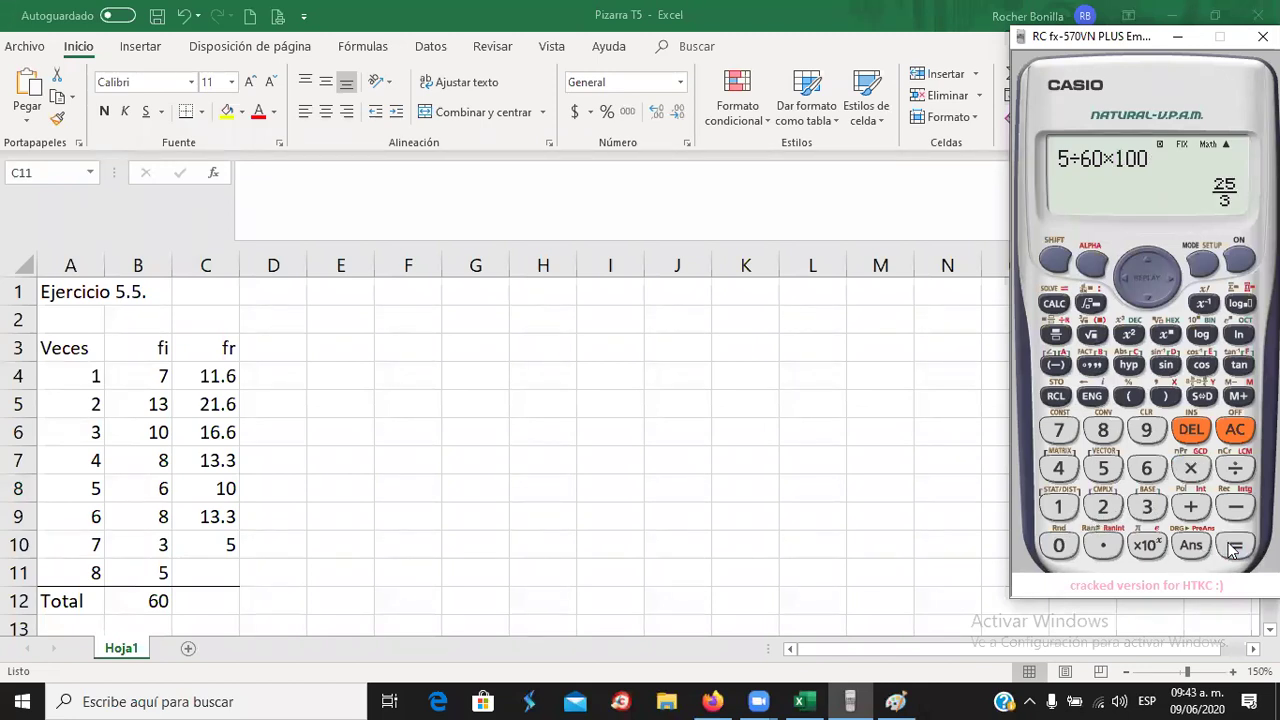
left_click(1203, 397)
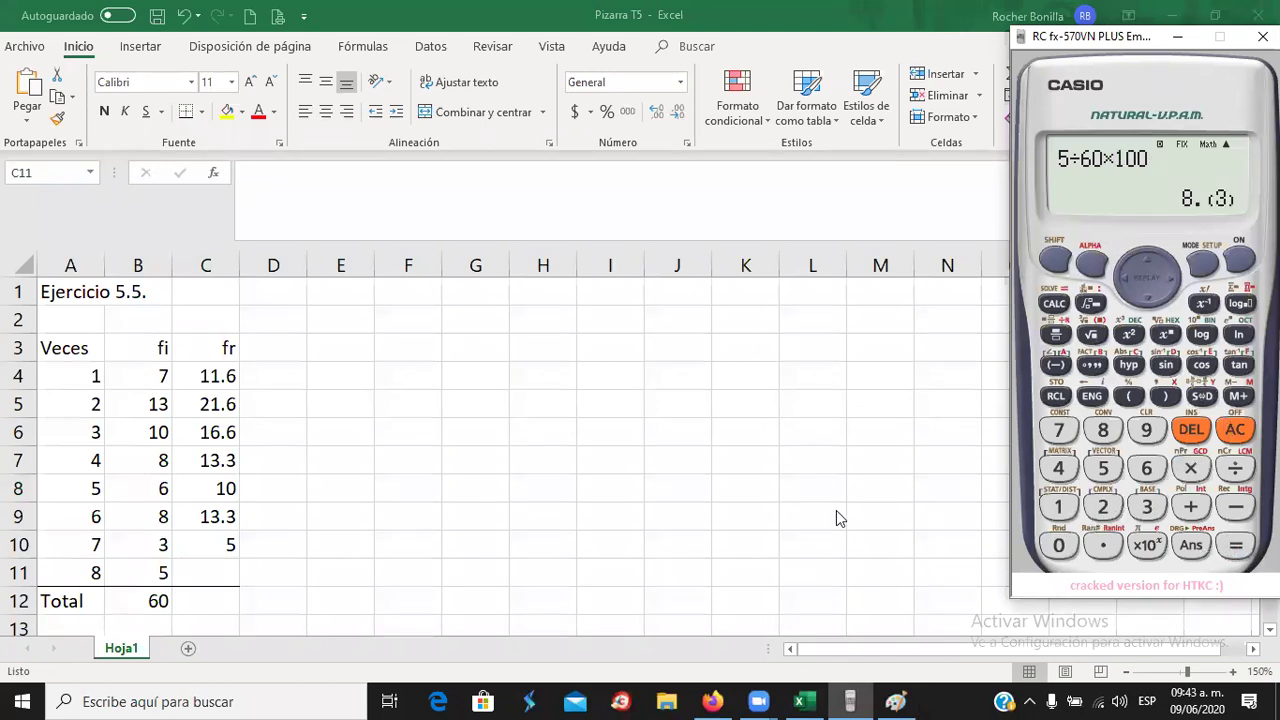
- Return to Excel and enter 8.3 in cell C11 as the relative frequency of the value 8
left_click(213, 571)
type("8.3")
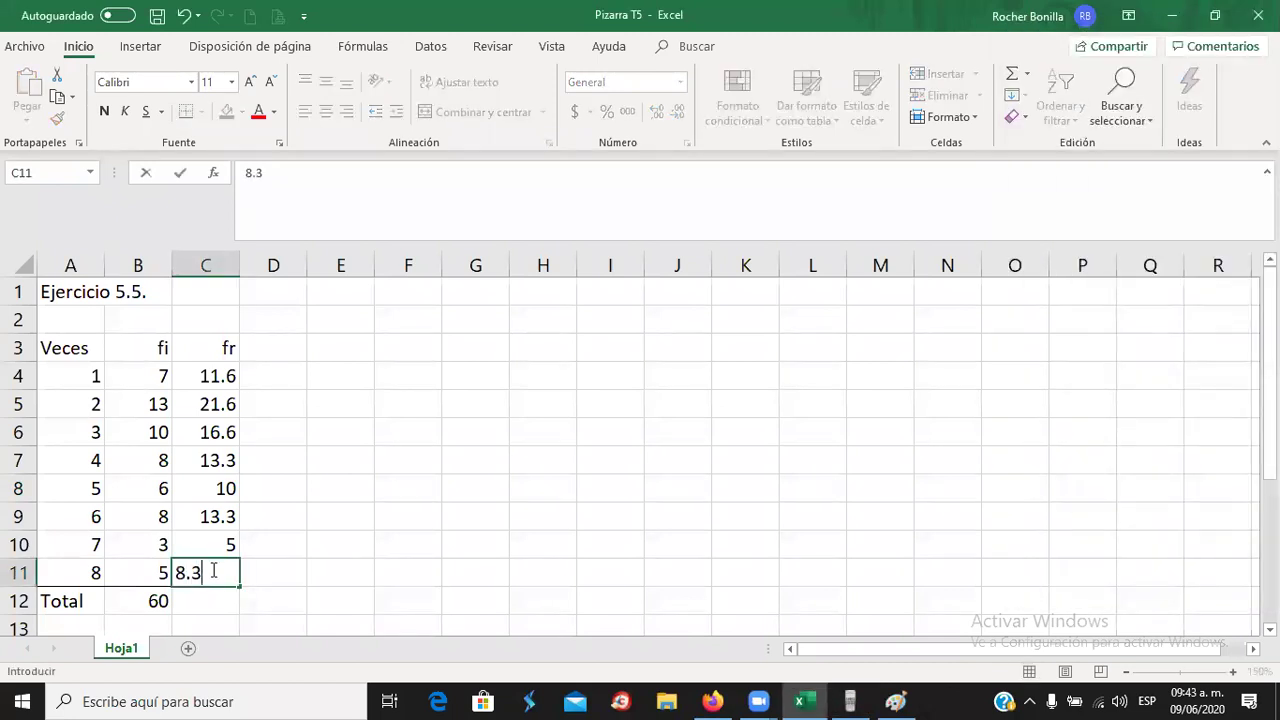
key("Return")
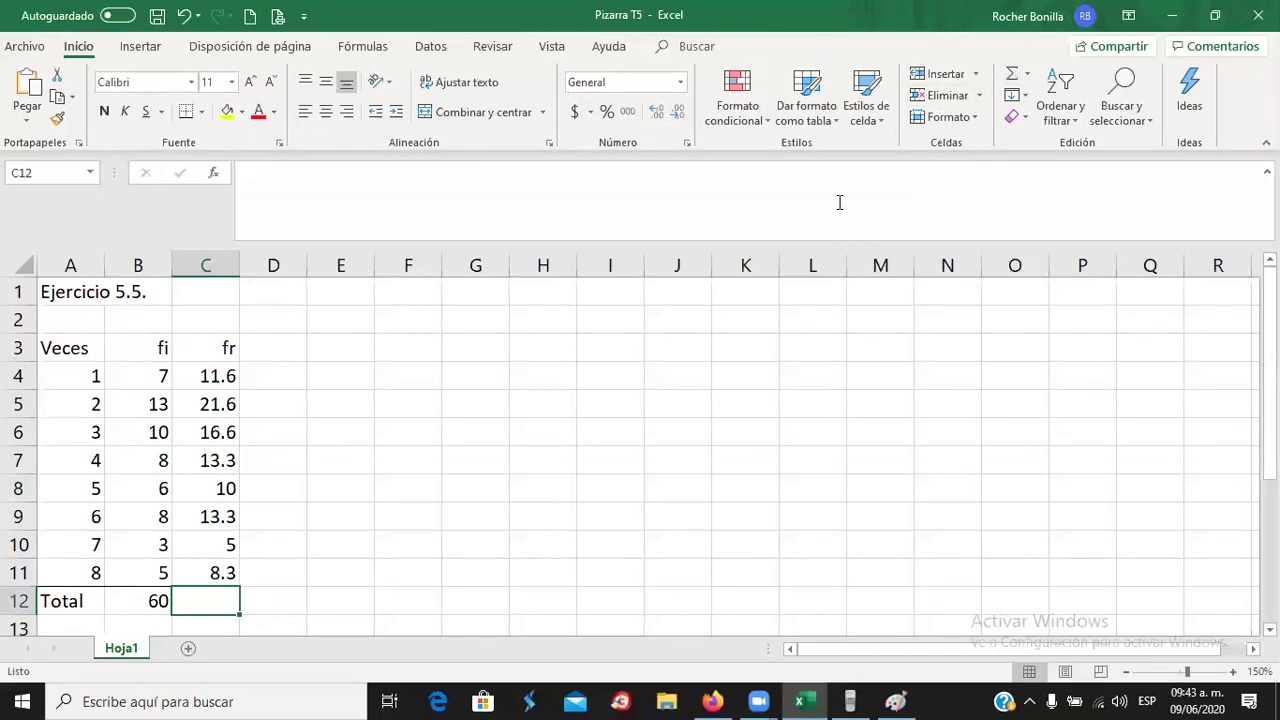
- Total the fr column in cell C12 with an automatic sum of C4:C11
left_click(1012, 73)
key("Return")
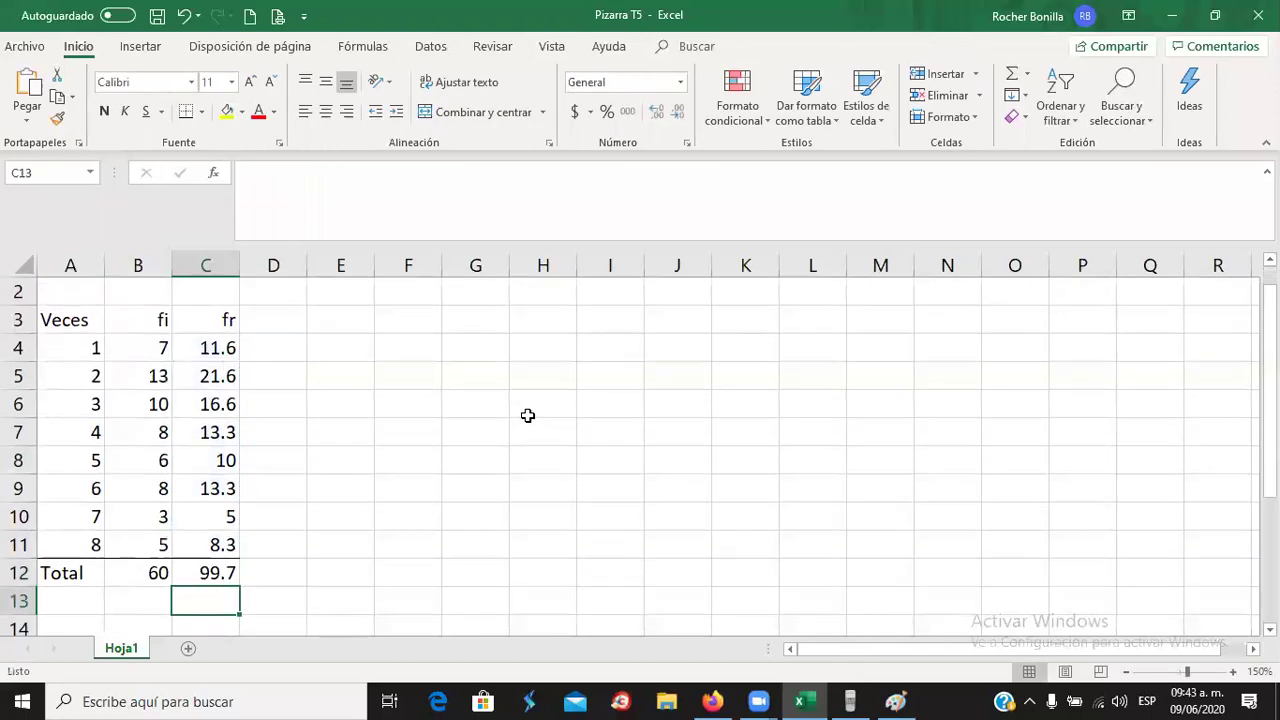
left_click(212, 573)
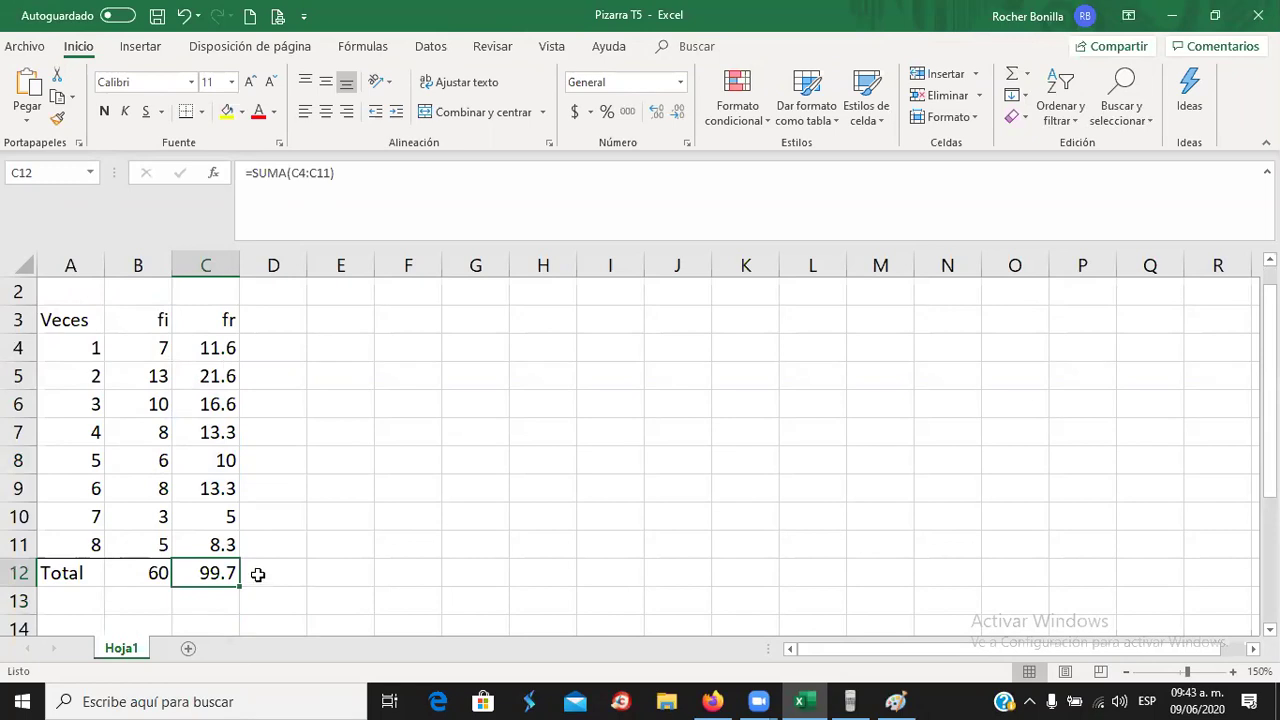
- Round up the first three relative frequencies, setting C4 to 11.7, C5 to 21.7 and C6 to 16.7
left_click(212, 347)
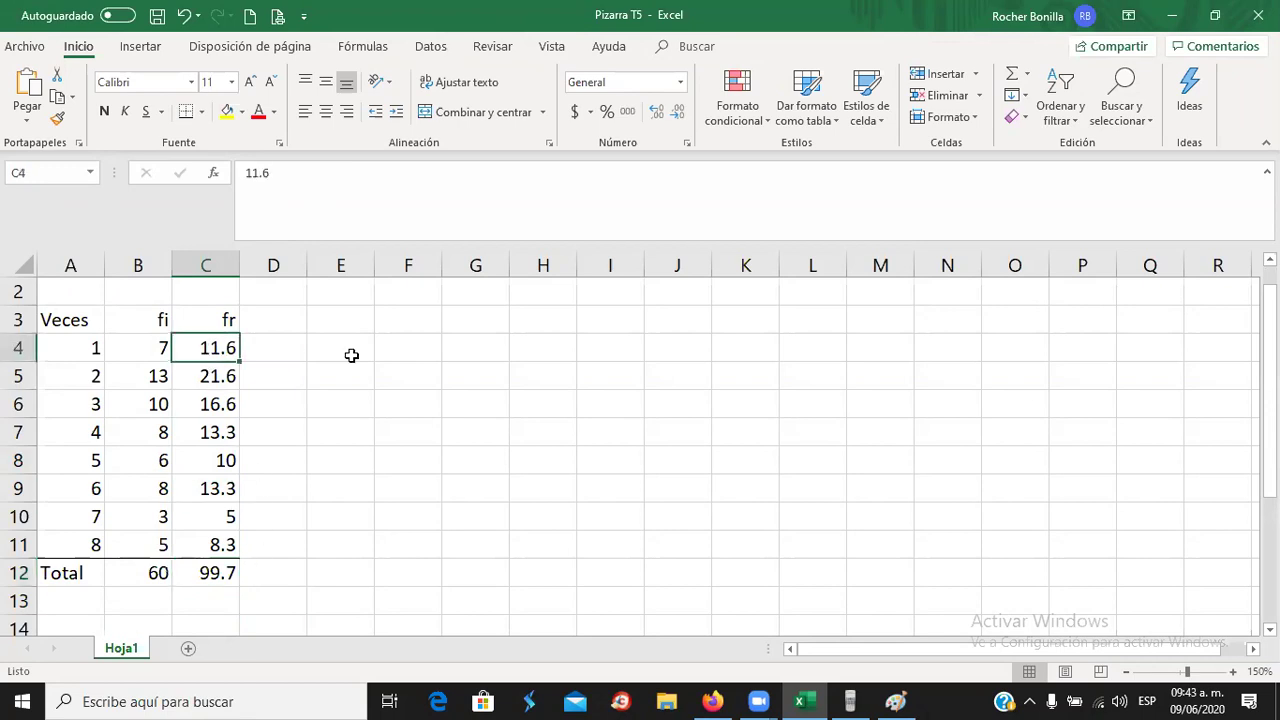
left_click(287, 174)
key("BackSpace")
type("7")
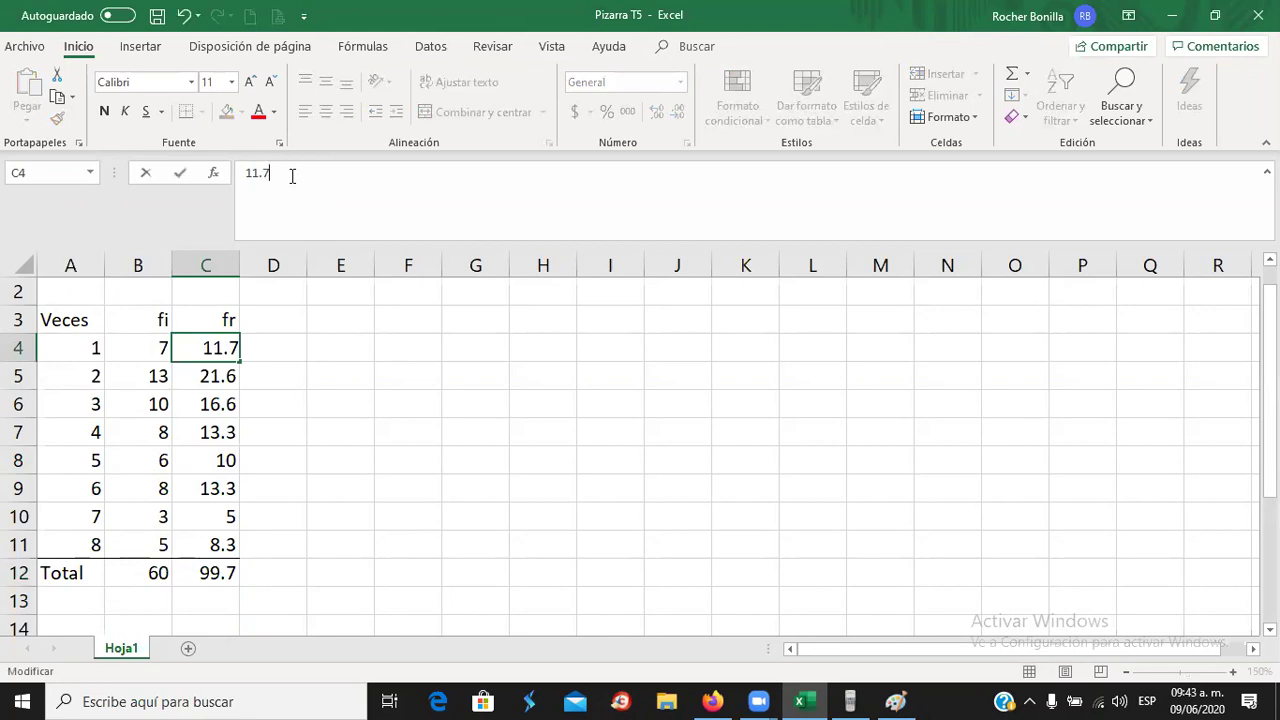
key("Return")
left_click(292, 176)
key("BackSpace")
type("7")
key("Return")
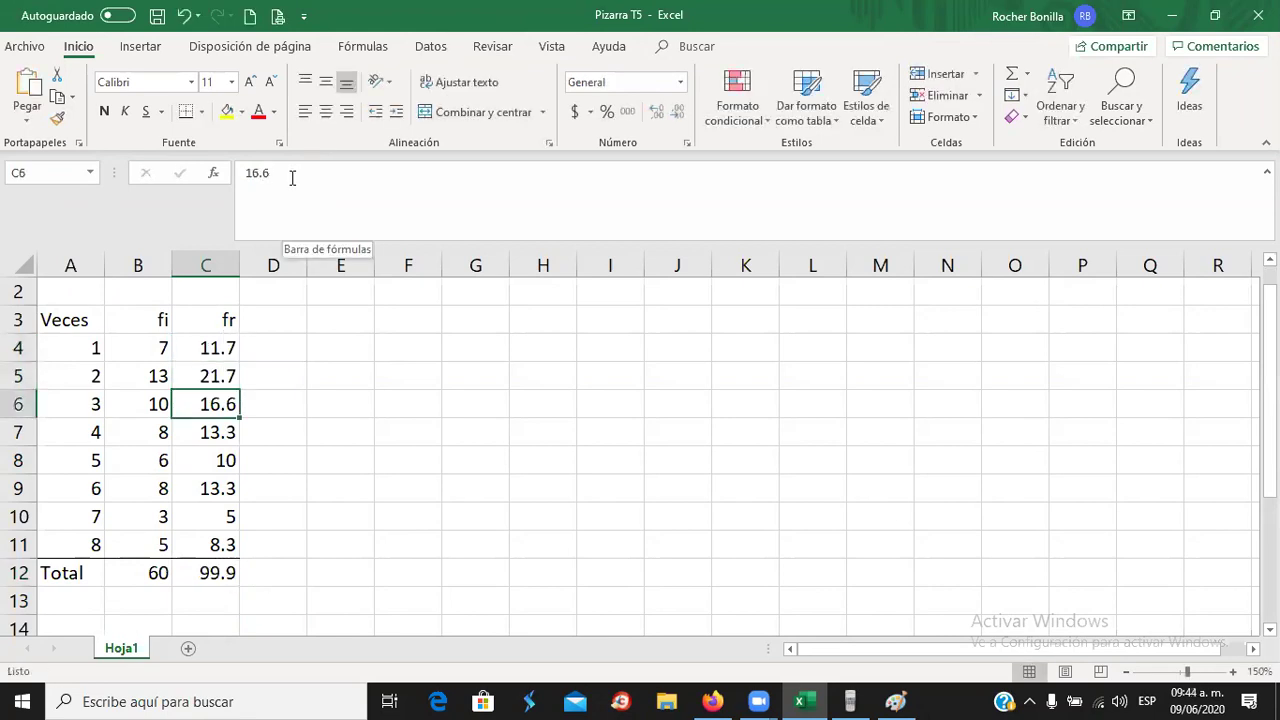
left_click(292, 174)
key("BackSpace")
key("Return")
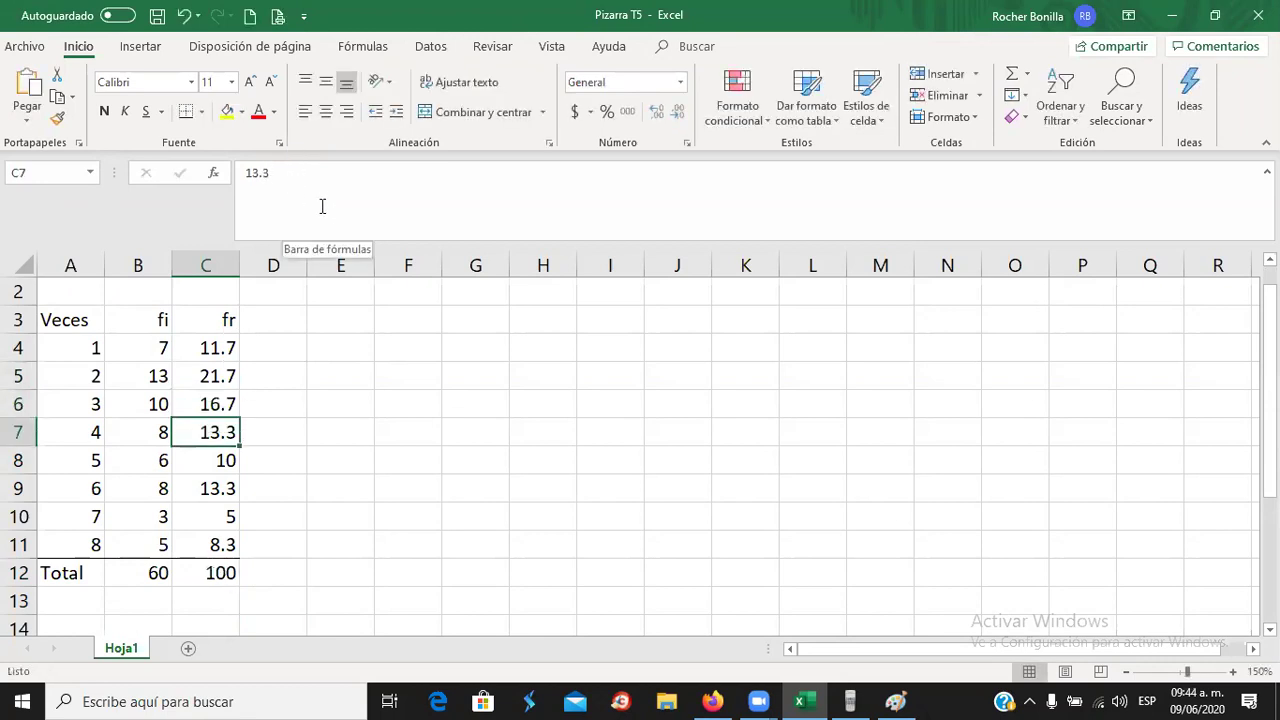
- Add horizontal border lines below and above the table's header row A3:C3
left_click(100, 319)
left_click_drag(100, 319, 212, 312)
left_click_drag(94, 288, 214, 291)
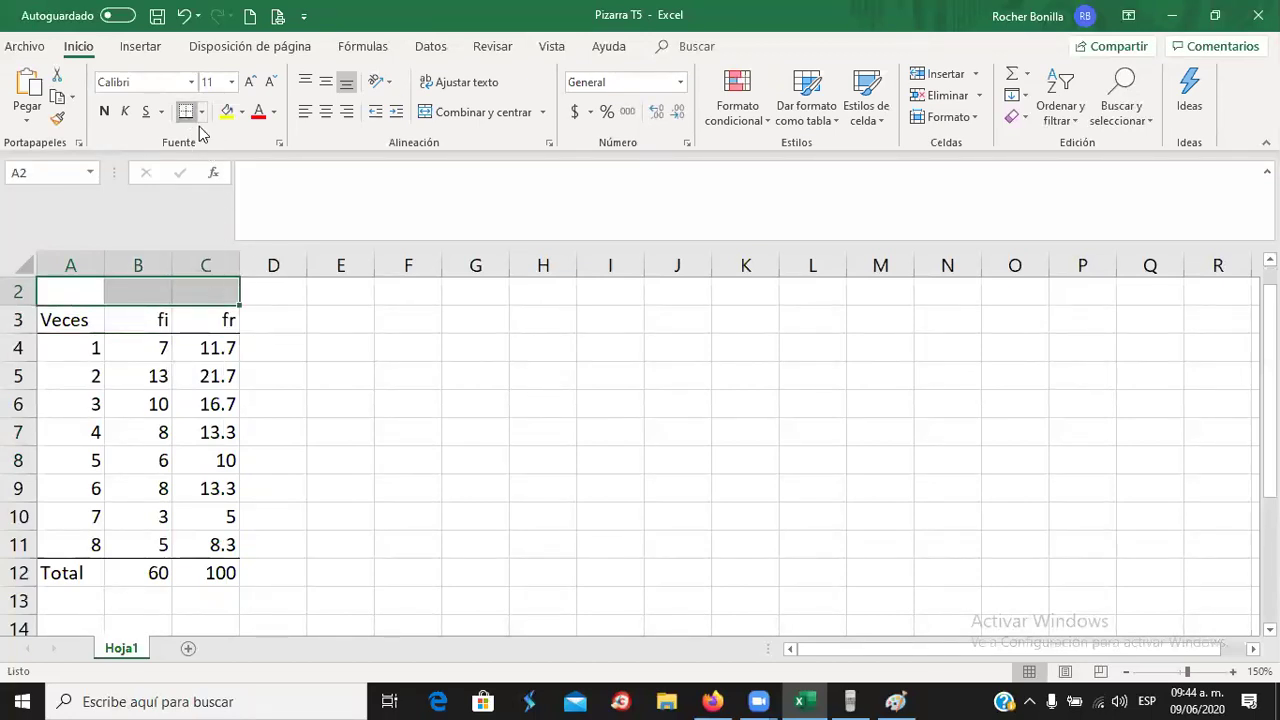
left_click(898, 701)
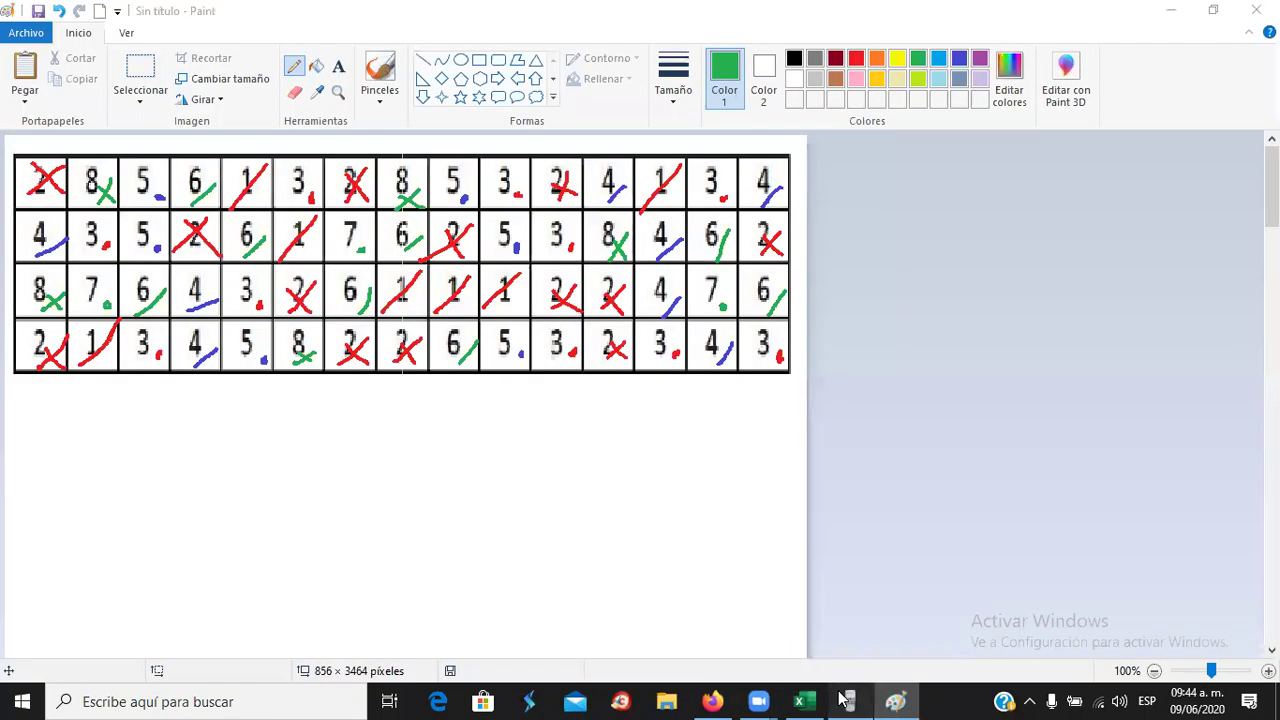
left_click(847, 701)
left_click(1171, 10)
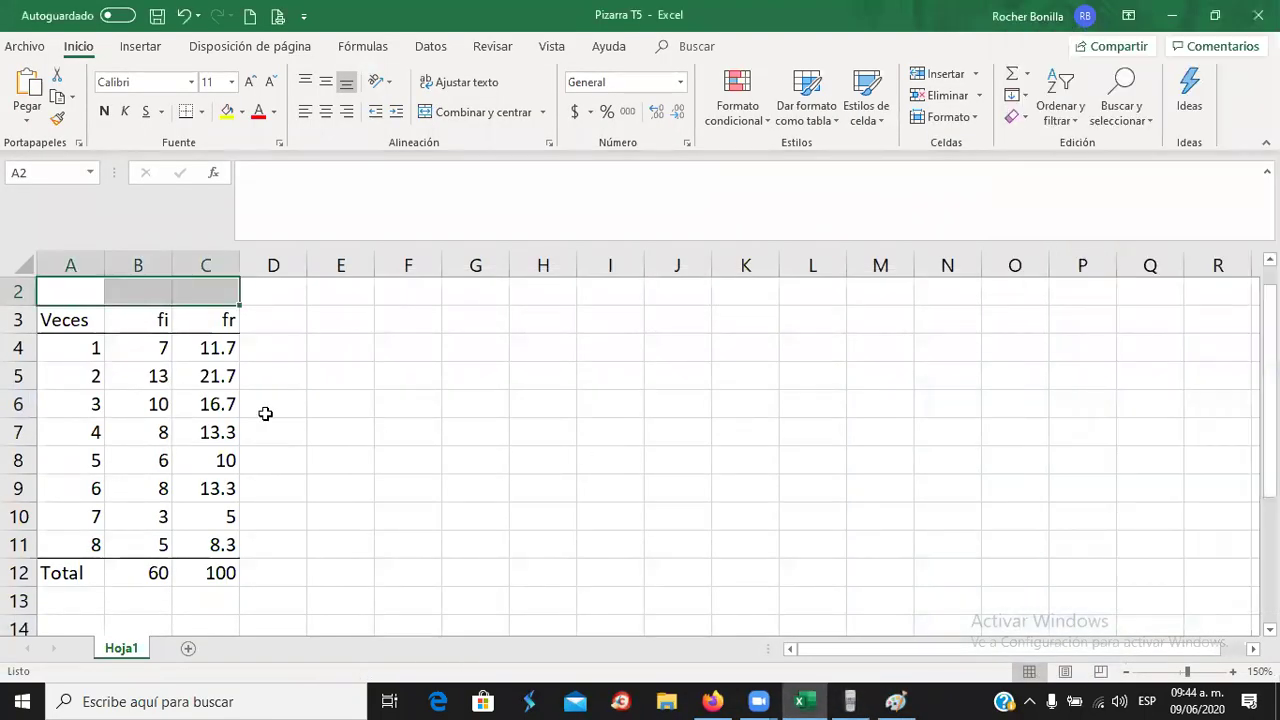
left_click(273, 319)
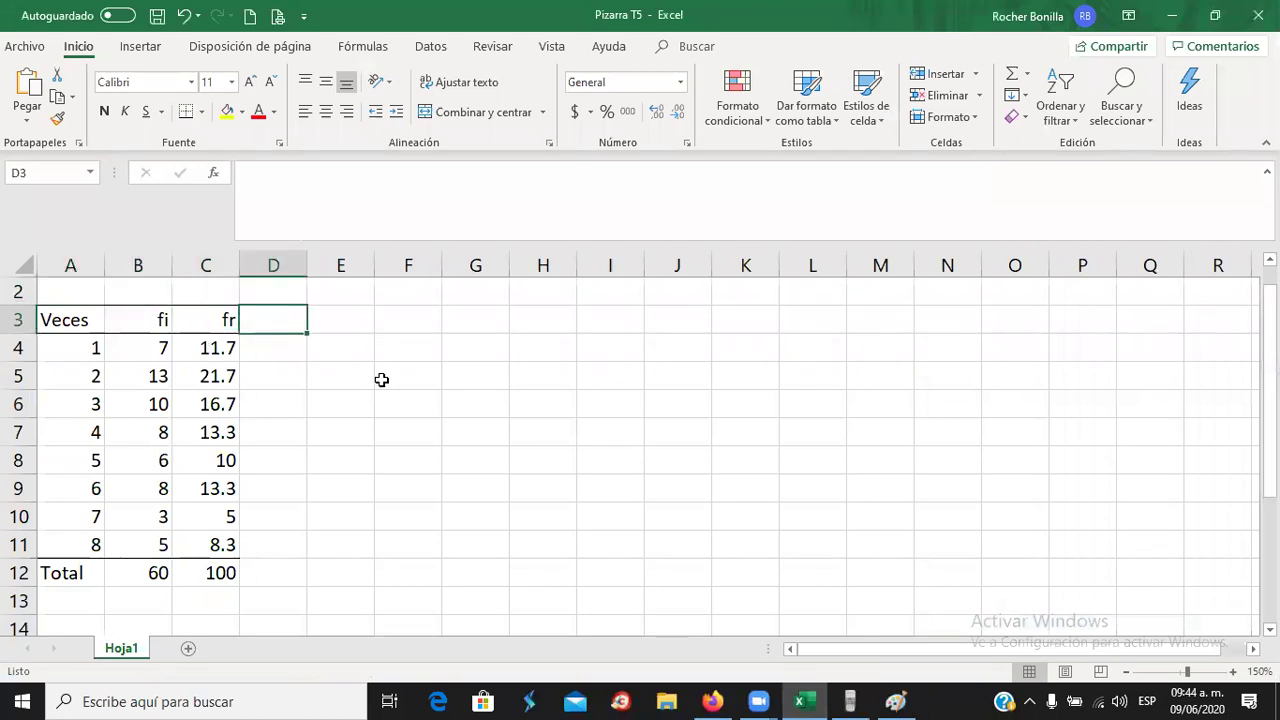
- Format the relative frequencies in C4:C11 to show one decimal place
left_click_drag(214, 348, 222, 545)
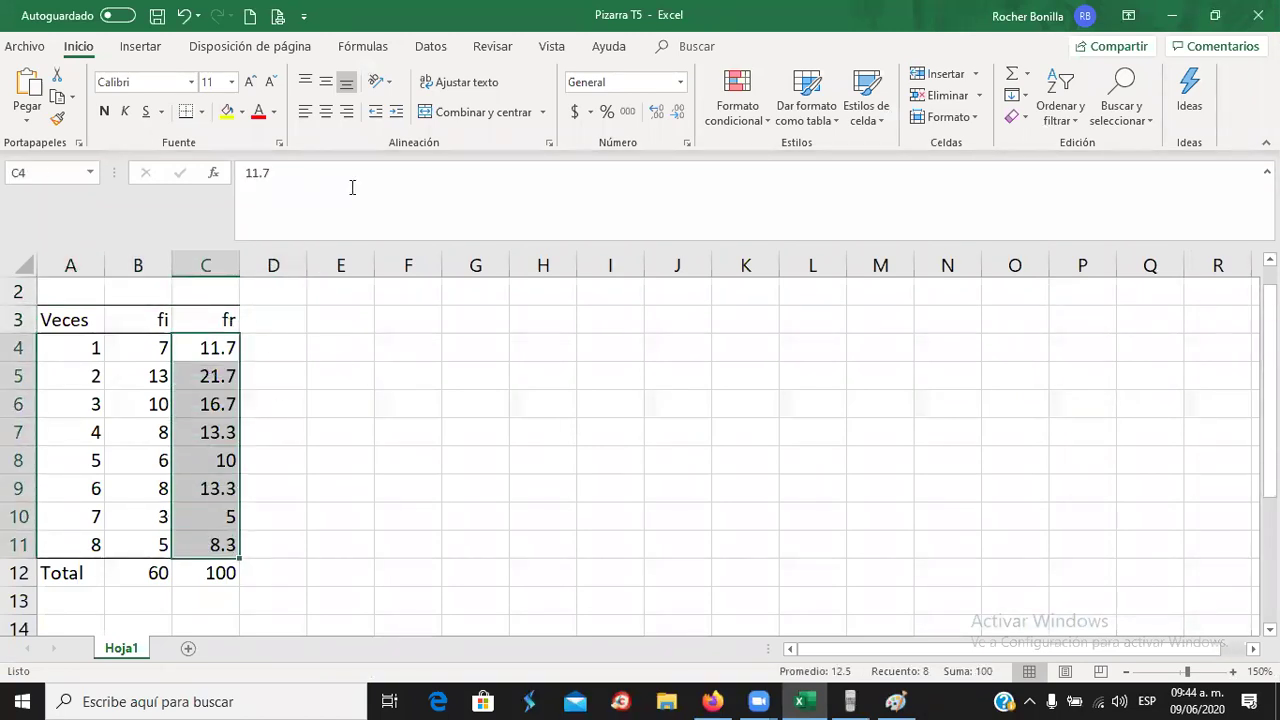
left_click(656, 112)
left_click(678, 112)
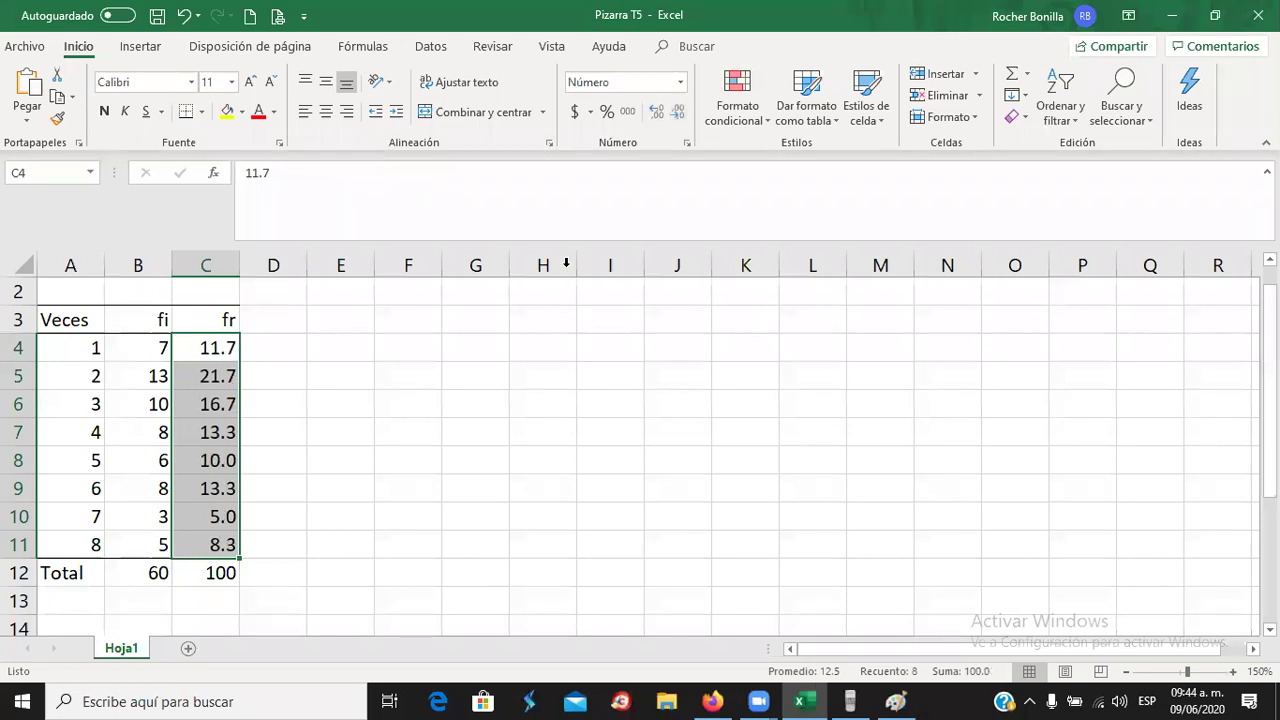
left_click(343, 357)
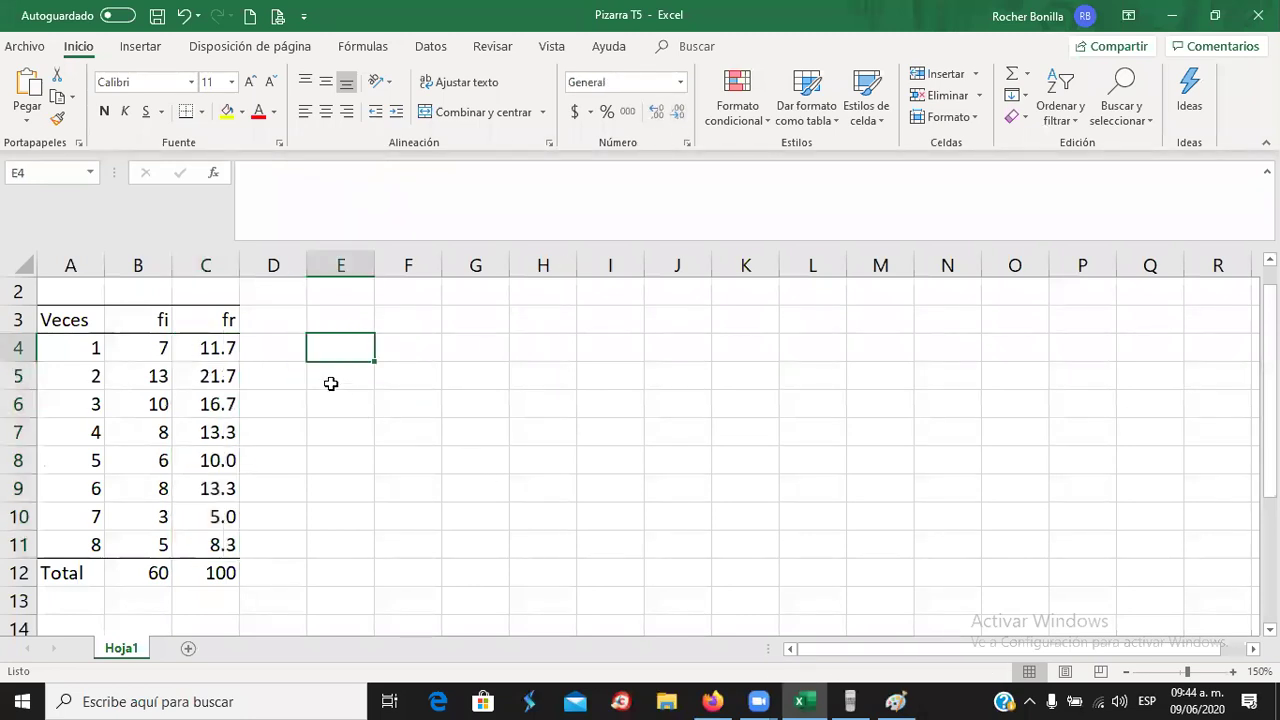
- Begin the header in cell D3 with F and open the symbol library for it
left_click(284, 318)
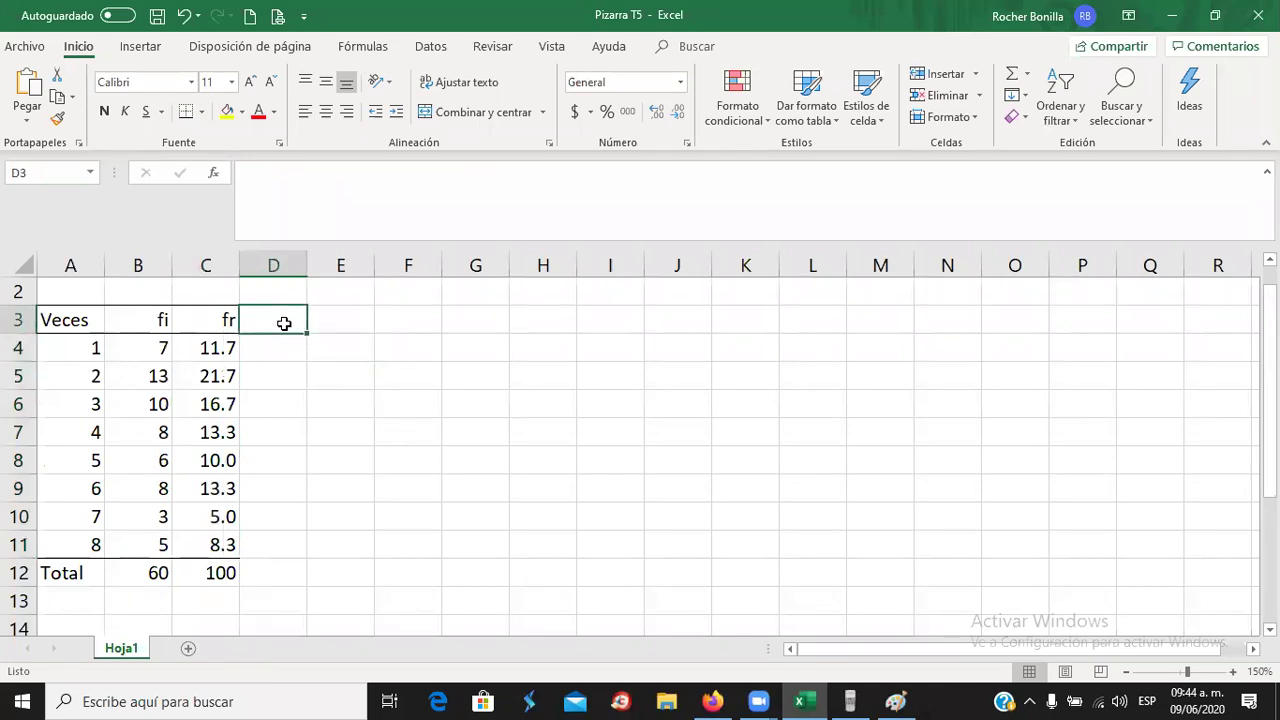
type("F")
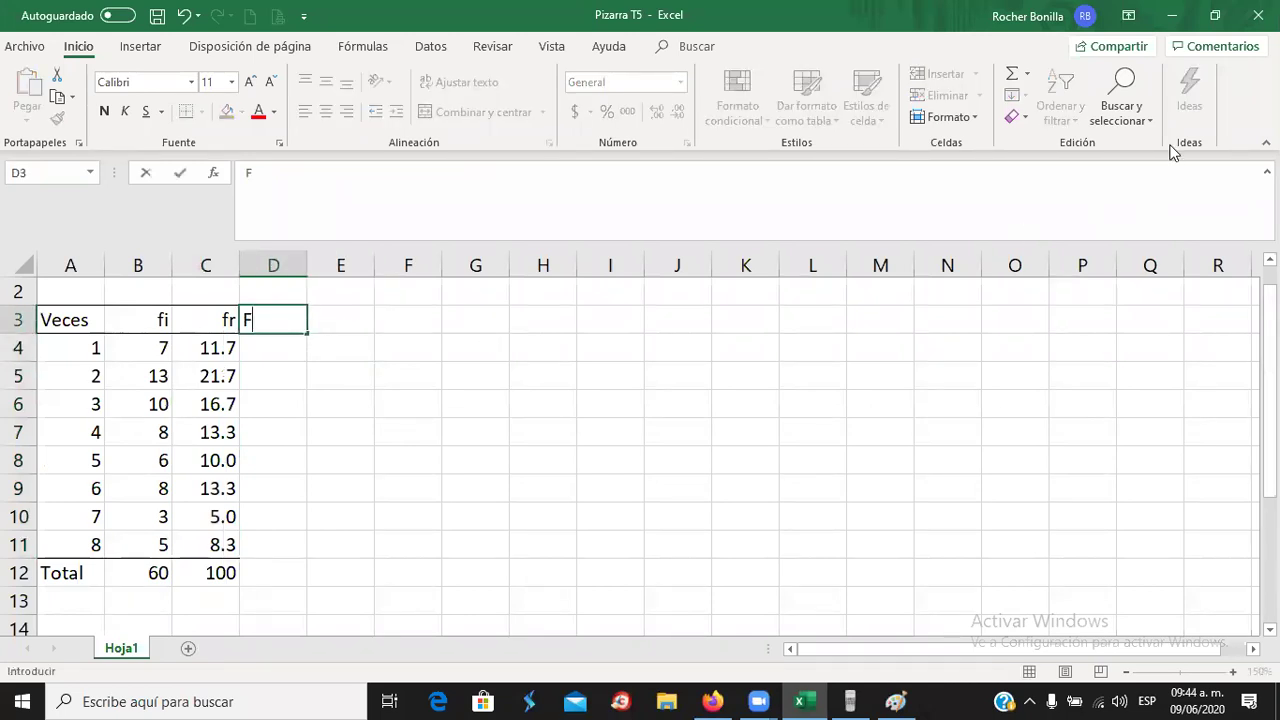
left_click(140, 46)
left_click(1110, 100)
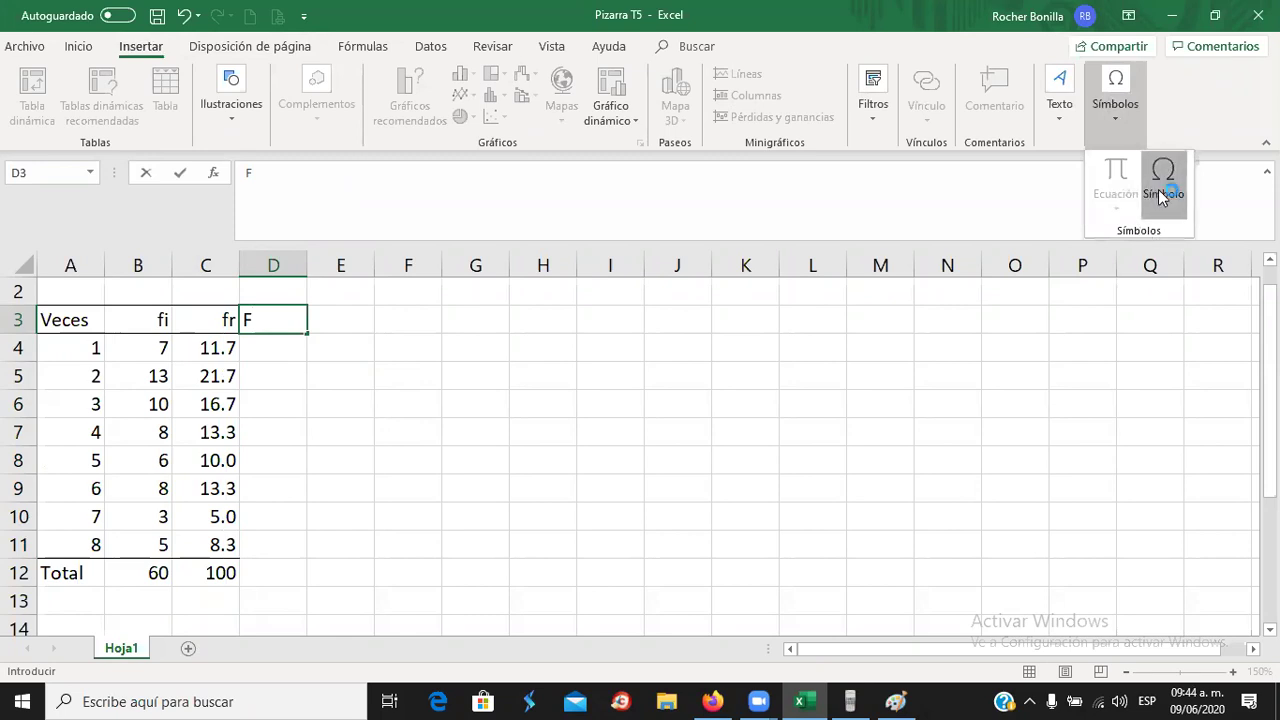
left_click(1158, 189)
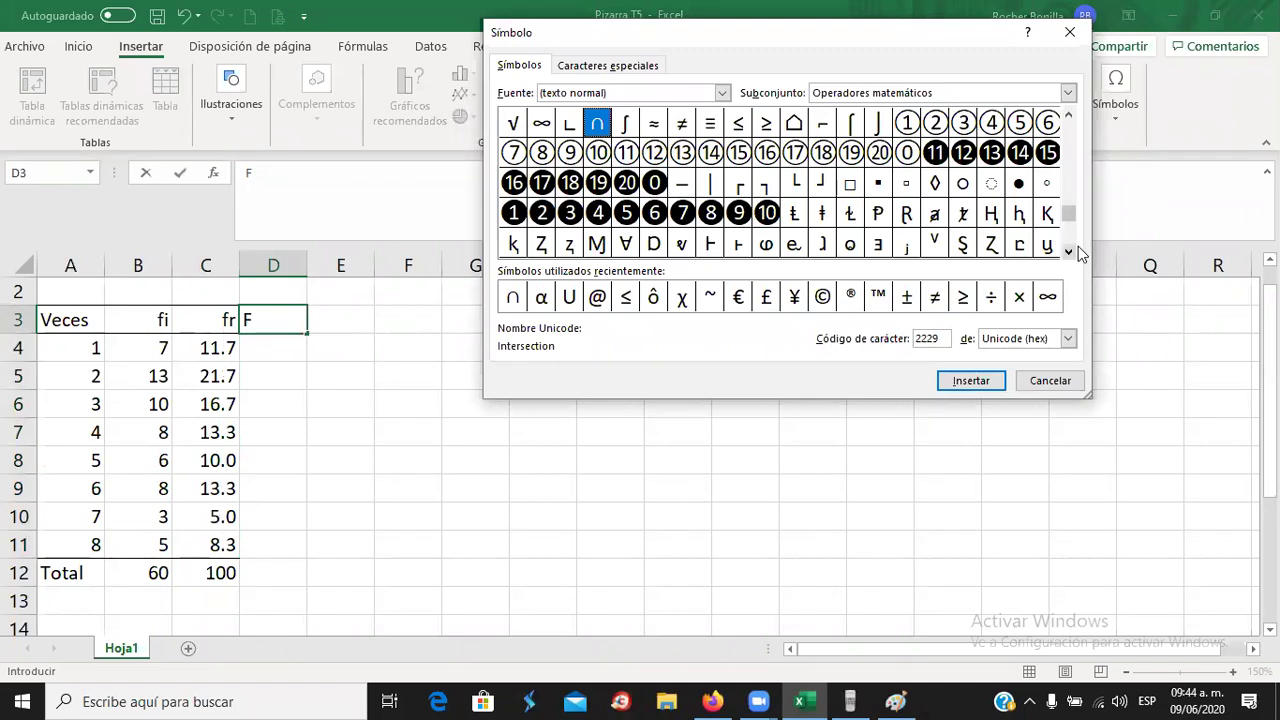
- Look through the normal-text font's symbols from the Latín básico subset onward for a character to complete the D3 header
left_click_drag(1070, 215, 1069, 152)
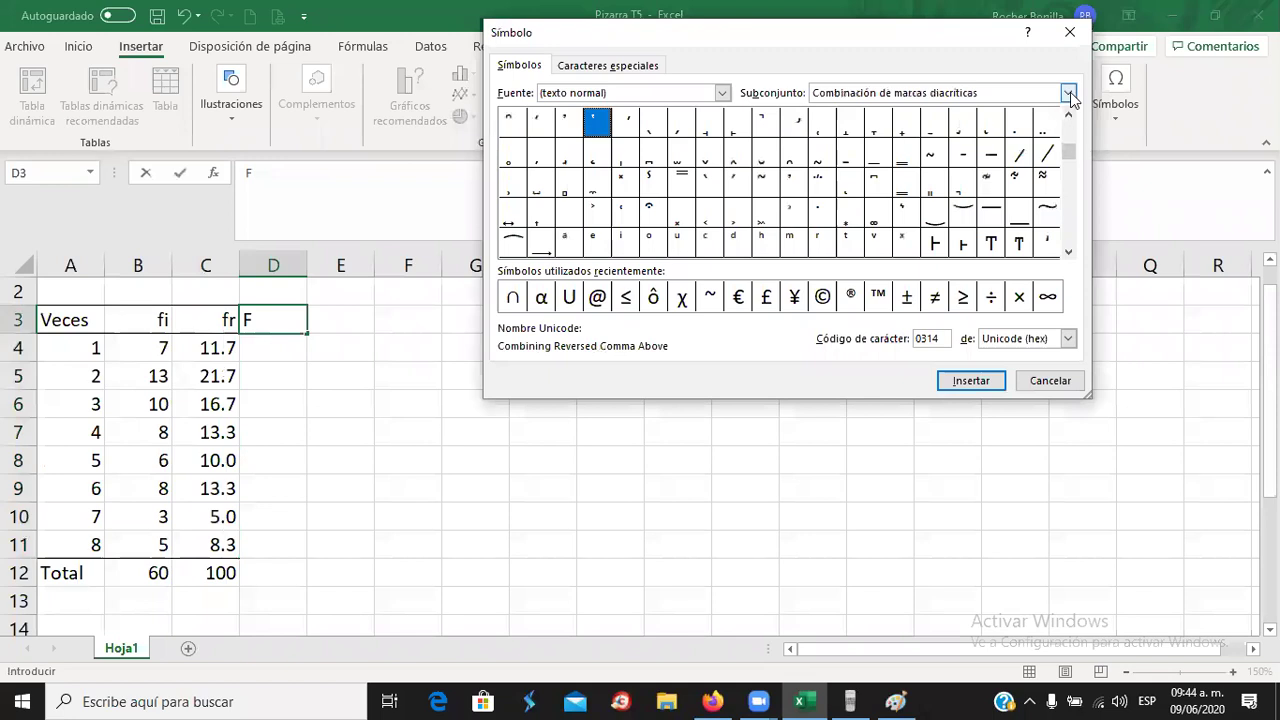
left_click(1069, 93)
left_click(1038, 110)
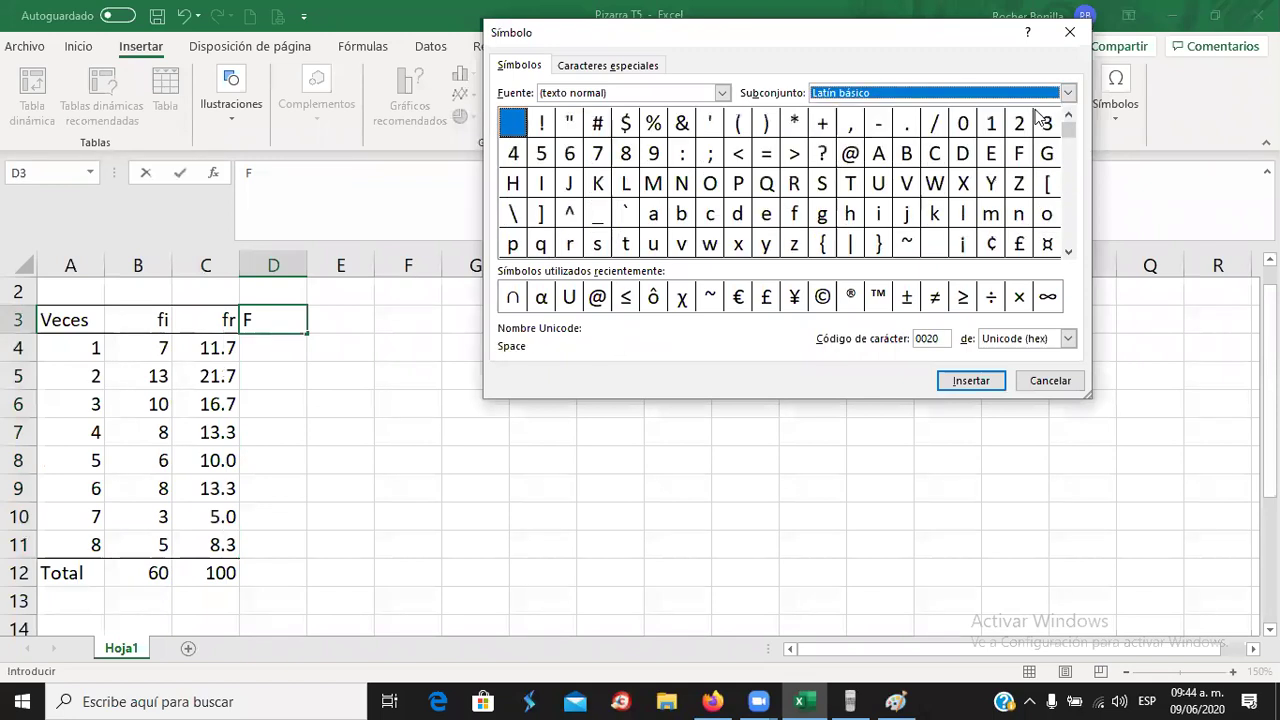
left_click(1069, 251)
left_click(1069, 251)
left_click(1069, 251)
left_click(1069, 251)
left_click(1069, 251)
left_click(1069, 251)
left_click(1069, 251)
left_click(1069, 251)
left_click(1069, 251)
left_click(1069, 251)
left_click(1069, 251)
left_click(1069, 251)
left_click(1069, 251)
left_click(1069, 251)
left_click(1069, 251)
left_click(1069, 251)
left_click(1069, 251)
left_click(1069, 251)
left_click(1069, 251)
left_click(1069, 251)
left_click(1069, 251)
left_click(1069, 251)
left_click(1069, 251)
left_click(1069, 251)
left_click(1069, 251)
left_click(1069, 251)
left_click(1069, 251)
left_click(1069, 251)
left_click(1069, 251)
left_click(1069, 251)
left_click(1069, 251)
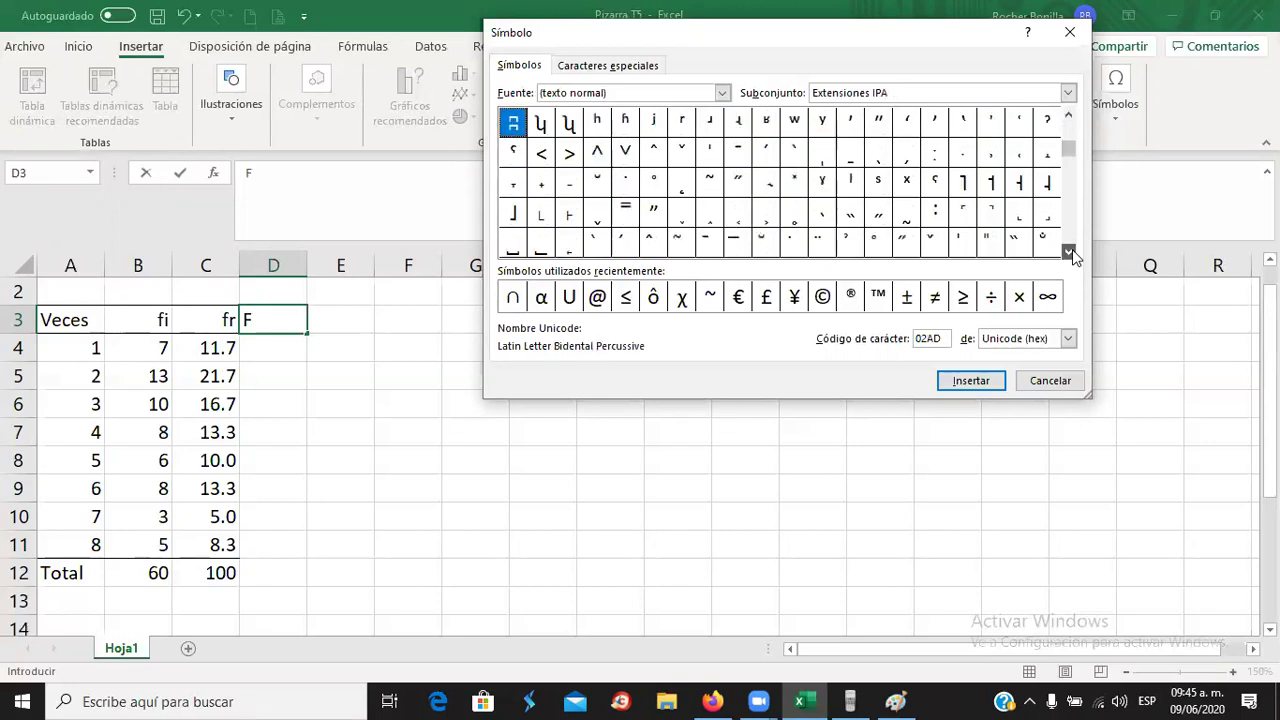
left_click(1069, 251)
left_click(1069, 251)
left_click(1069, 251)
left_click(1069, 251)
left_click(1069, 251)
left_click(1069, 251)
left_click(1069, 251)
left_click(1069, 251)
left_click(1069, 251)
left_click(1069, 251)
left_click(1069, 251)
left_click(1069, 251)
left_click(1069, 251)
left_click(1069, 251)
left_click(1069, 251)
left_click(1069, 251)
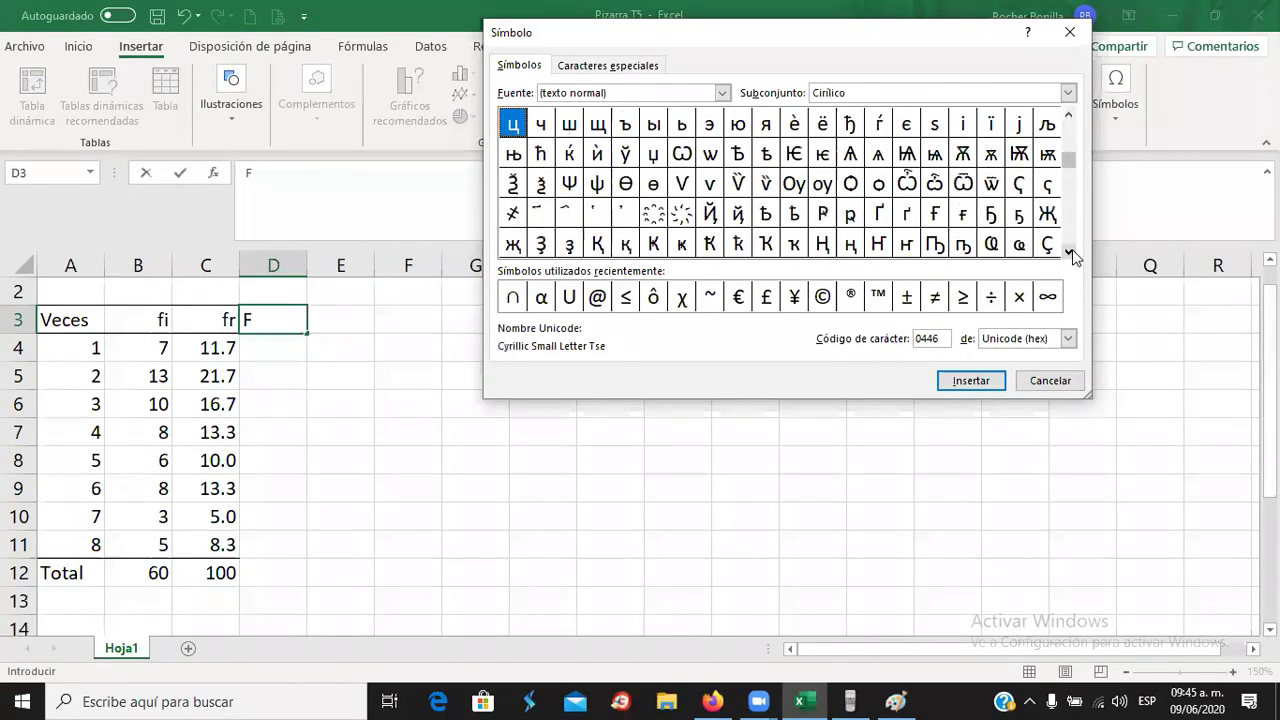
left_click(1069, 251)
left_click(1069, 251)
left_click(1069, 251)
left_click(1069, 251)
left_click(1069, 251)
left_click(1069, 251)
left_click(1069, 251)
left_click(1069, 251)
left_click(1069, 251)
left_click(1069, 251)
left_click(1069, 251)
left_click(1069, 251)
left_click(1069, 251)
left_click(1069, 251)
left_click(1069, 251)
left_click(1069, 251)
left_click(1069, 251)
left_click(1069, 251)
left_click(1069, 251)
left_click(1069, 251)
left_click(1069, 251)
left_click(1069, 251)
left_click(1069, 251)
left_click(1069, 251)
left_click(1069, 251)
left_click(1069, 251)
left_click(1069, 251)
left_click(1069, 251)
left_click(1069, 251)
left_click(1069, 251)
left_click(1069, 251)
left_click(1069, 251)
left_click(1069, 251)
left_click(1069, 251)
left_click(1069, 251)
left_click(1069, 251)
left_click(1069, 251)
left_click(1069, 251)
left_click(1069, 251)
left_click(1069, 251)
left_click(1069, 251)
left_click(1069, 251)
left_click(1069, 251)
left_click(1069, 251)
left_click(1069, 251)
left_click(1069, 251)
left_click(1069, 251)
left_click(1069, 251)
left_click(1069, 251)
left_click(1069, 251)
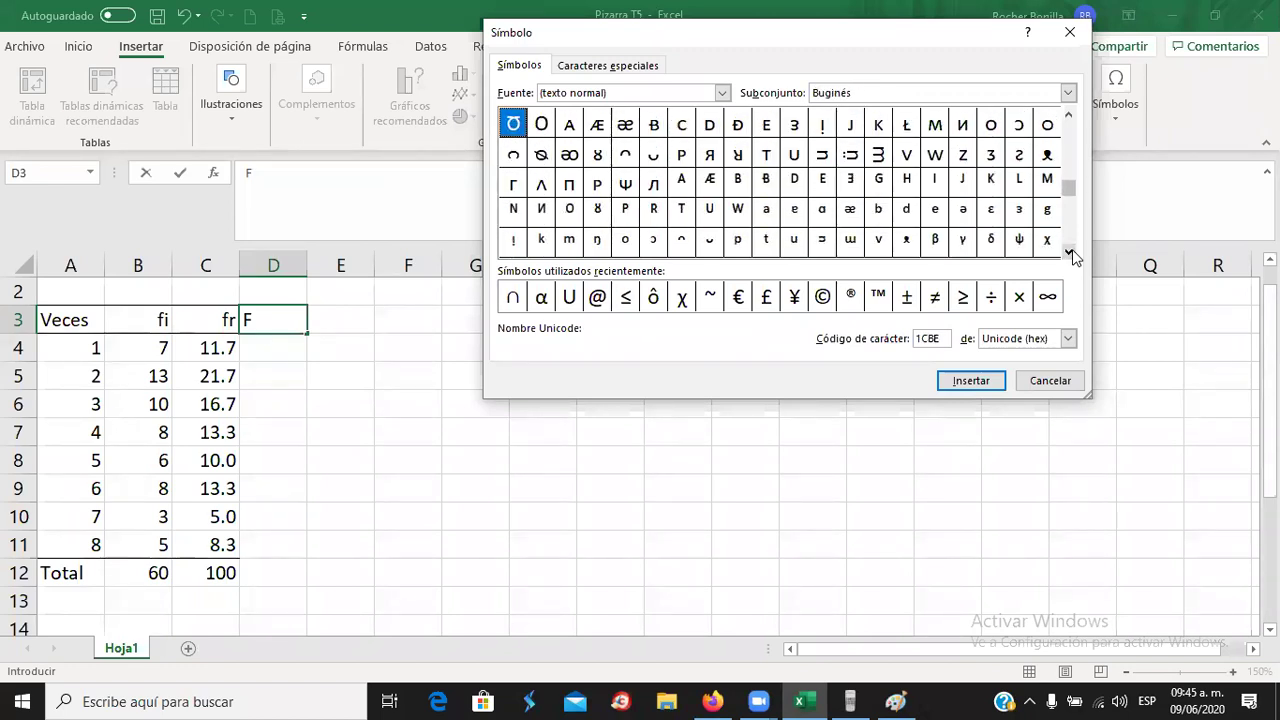
left_click(1069, 251)
left_click(1069, 251)
left_click(1069, 251)
left_click(1069, 251)
left_click(1069, 251)
left_click(1069, 251)
left_click(1069, 251)
left_click(1069, 251)
left_click(1069, 251)
left_click(1069, 251)
left_click(1069, 251)
left_click(1069, 251)
left_click(1069, 251)
left_click(1069, 251)
left_click(1069, 251)
left_click(1069, 251)
left_click(1069, 251)
left_click(1069, 251)
left_click(1069, 251)
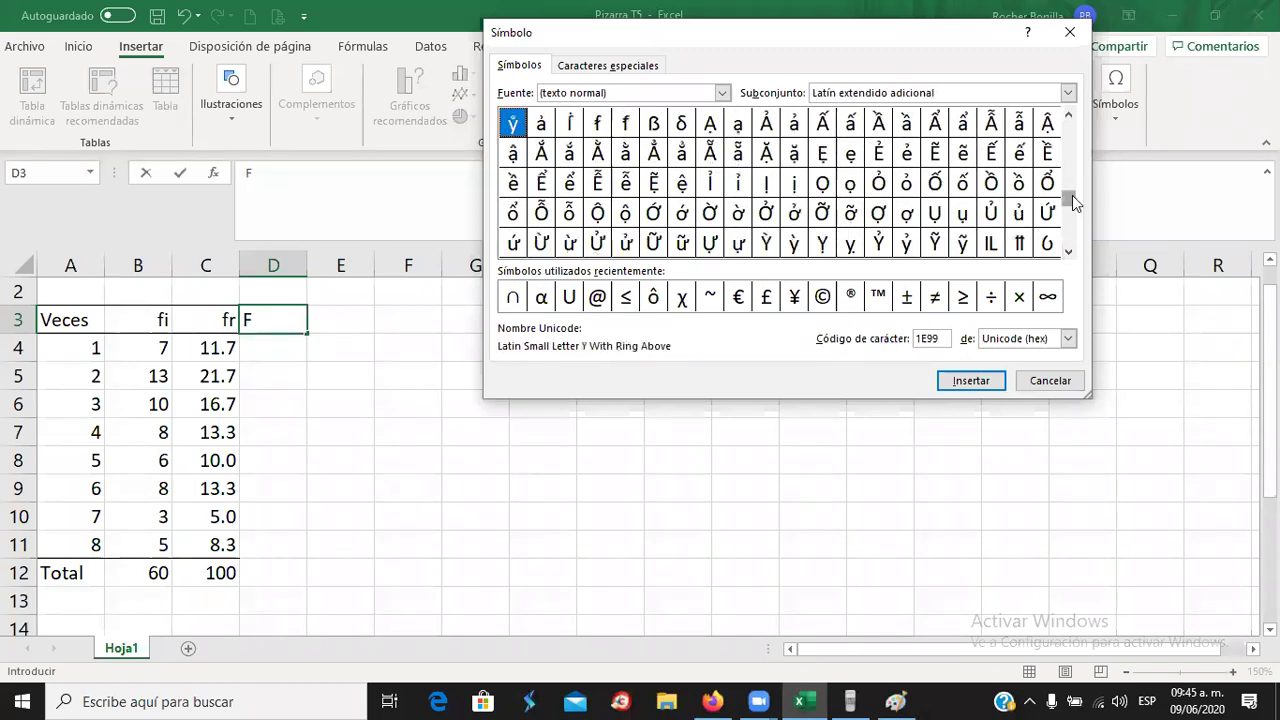
left_click_drag(1071, 205, 1068, 122)
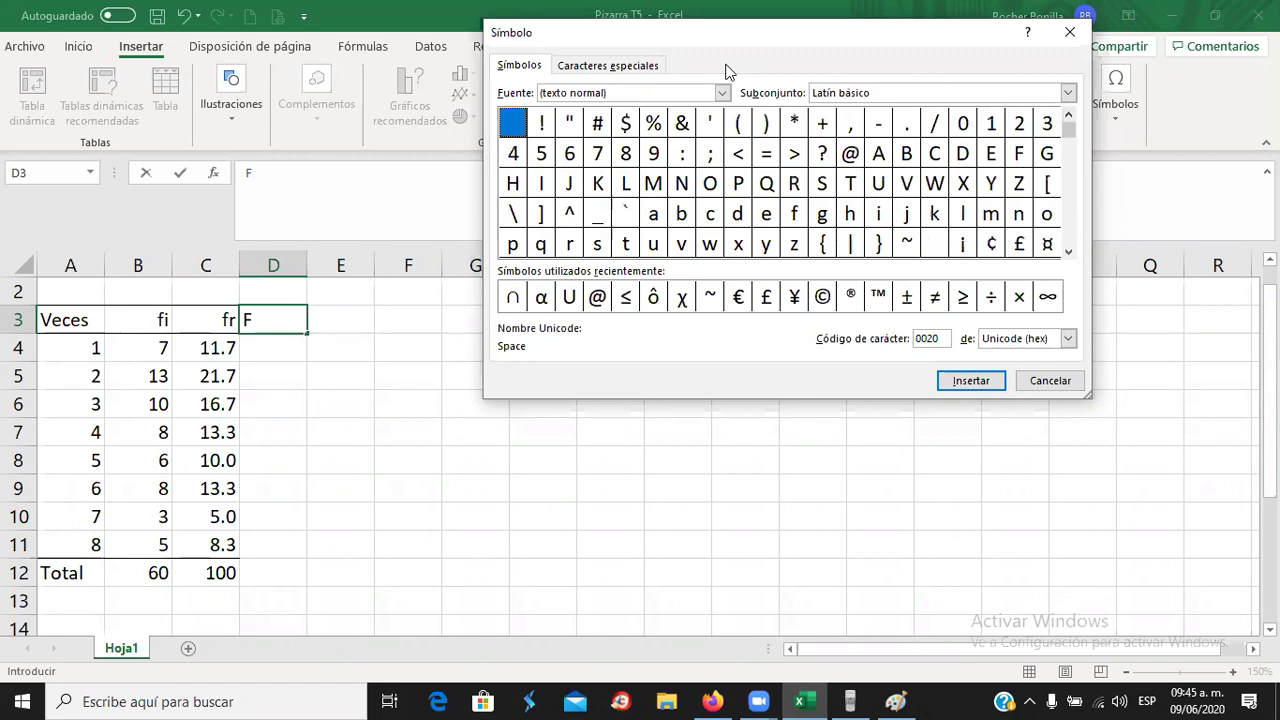
left_click(722, 93)
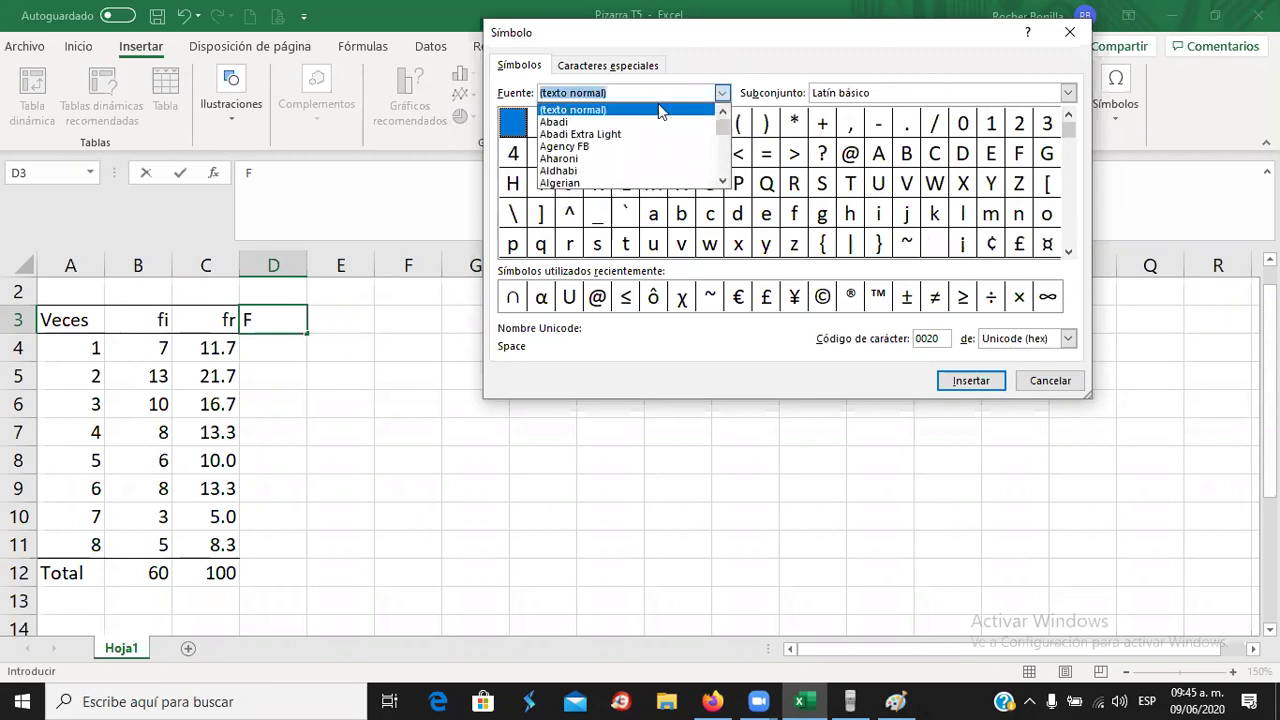
left_click(623, 111)
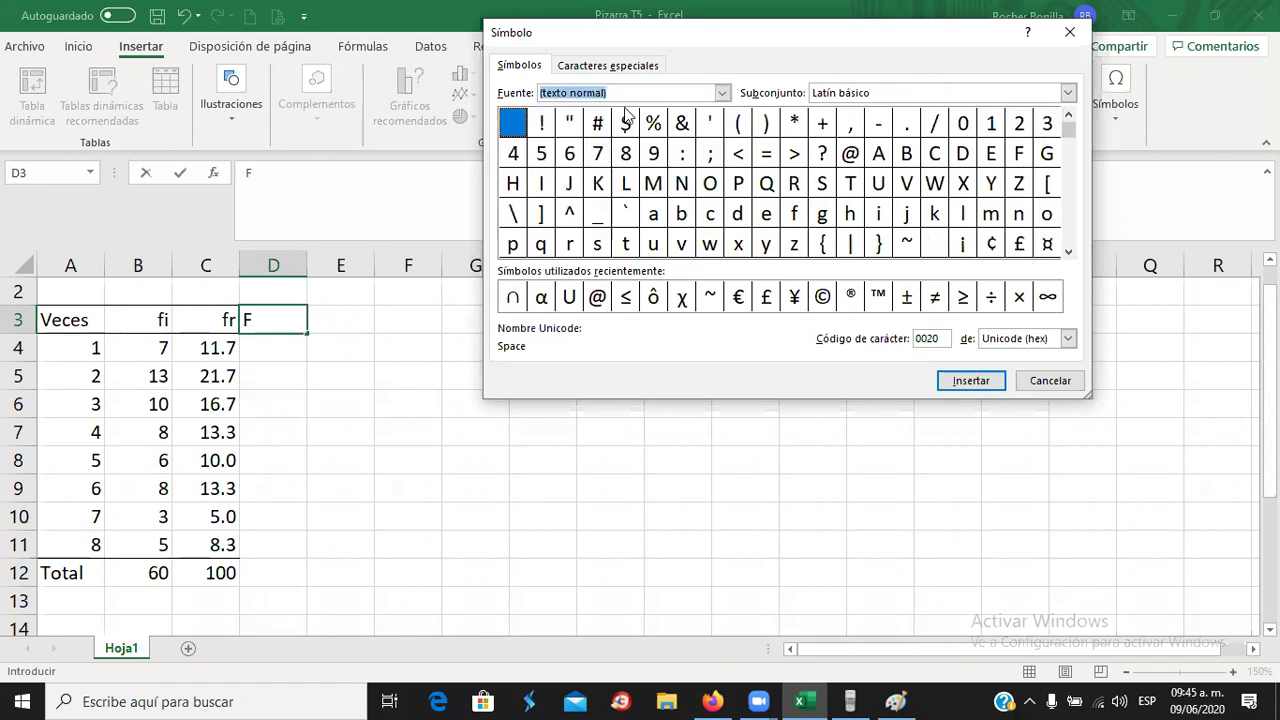
left_click(1069, 115)
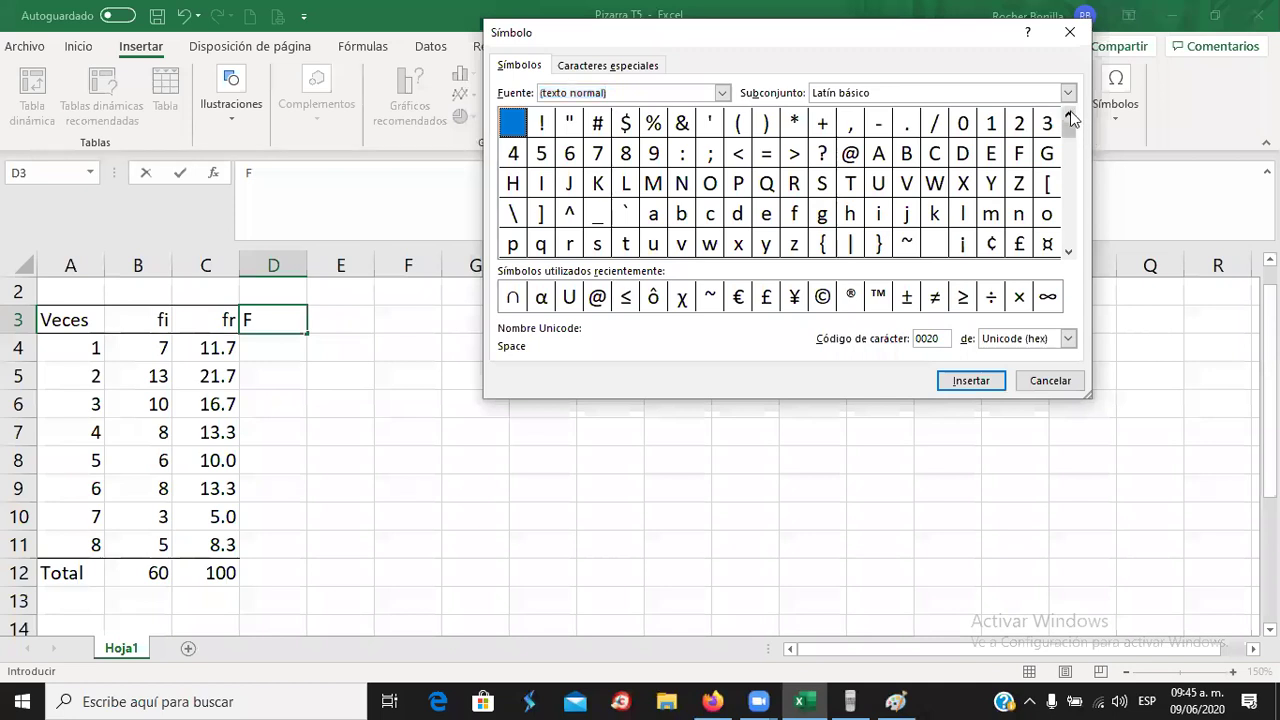
- Insert the downwards arrow from the Flechas subset after the F in the D3 header
left_click(1068, 93)
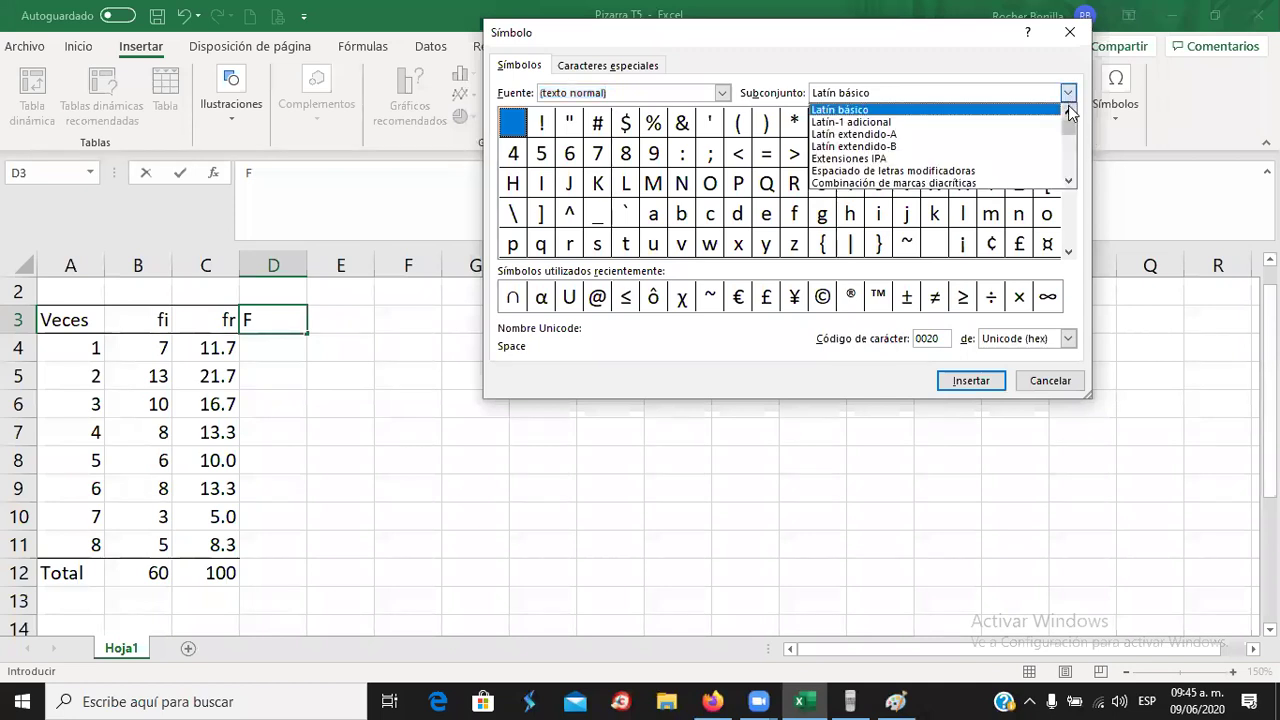
left_click(1069, 181)
left_click(1069, 181)
left_click(1069, 181)
left_click(1069, 181)
left_click(1069, 181)
left_click(1069, 181)
left_click(1069, 181)
left_click(1069, 181)
left_click(1069, 181)
left_click(1069, 181)
left_click(1069, 181)
left_click(1069, 181)
left_click(1069, 181)
left_click(1069, 181)
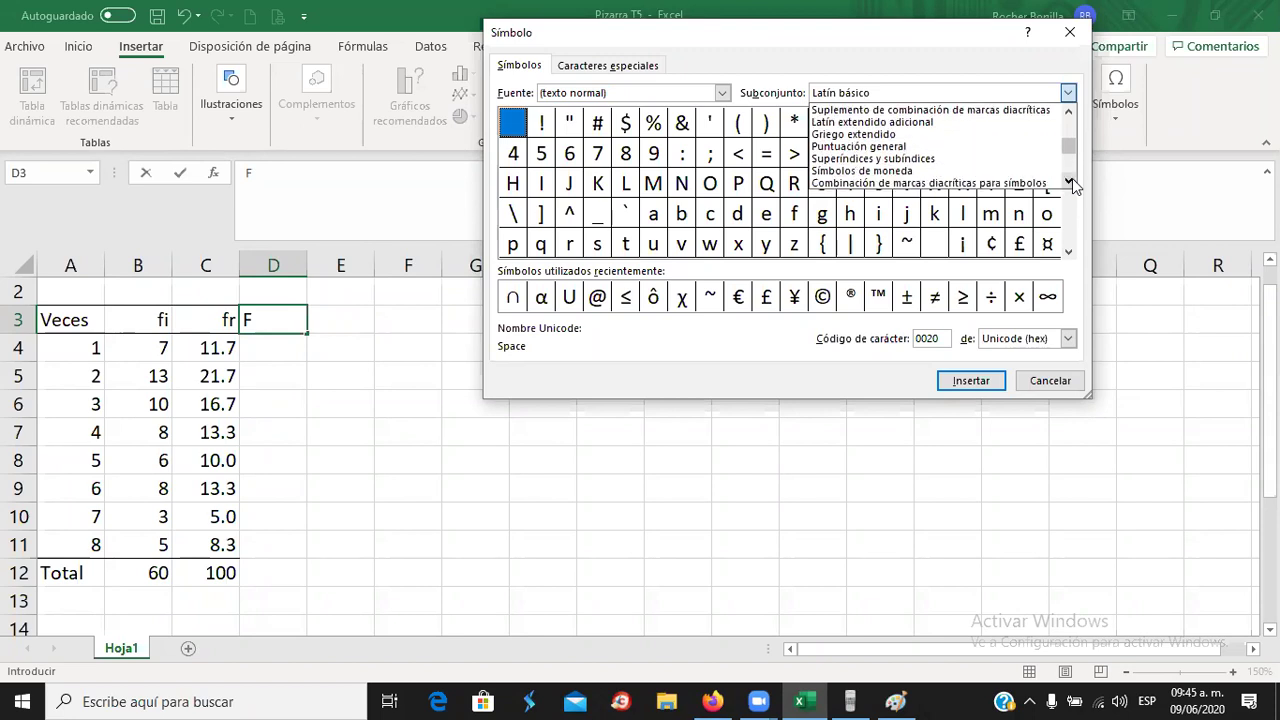
left_click(1069, 181)
left_click(1070, 180)
left_click(1070, 180)
left_click(1070, 180)
left_click(1070, 180)
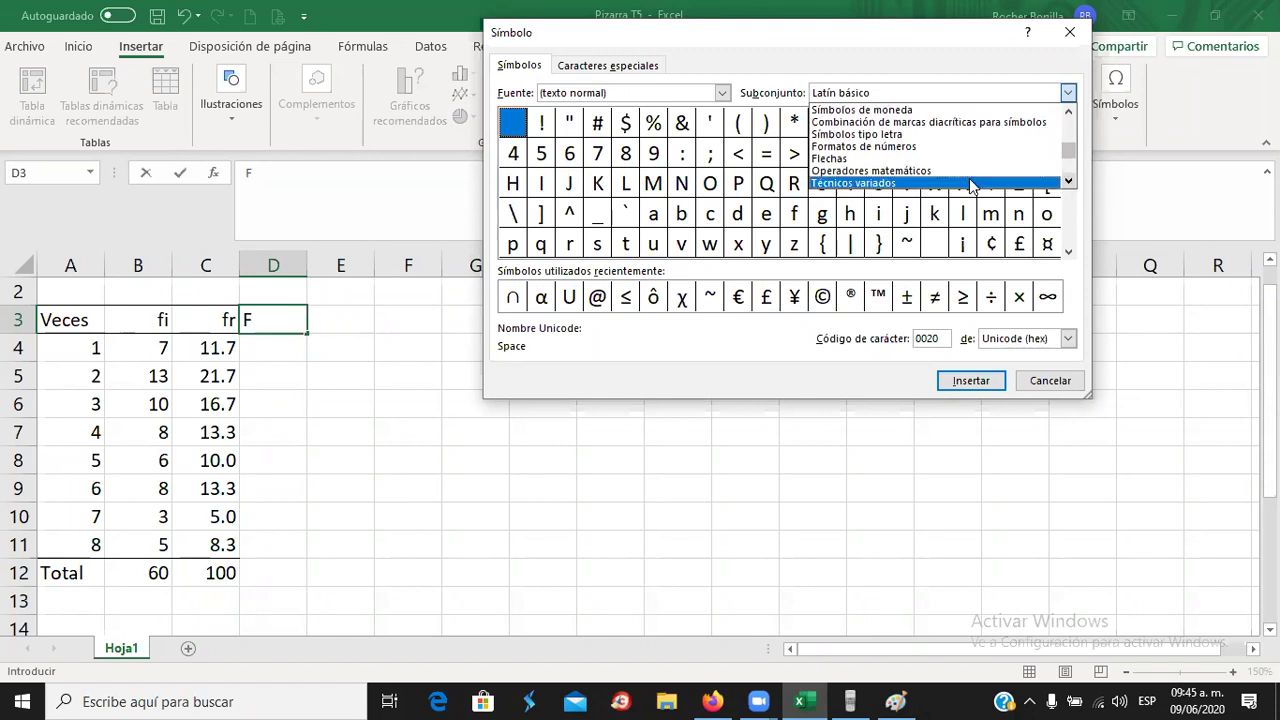
left_click(866, 158)
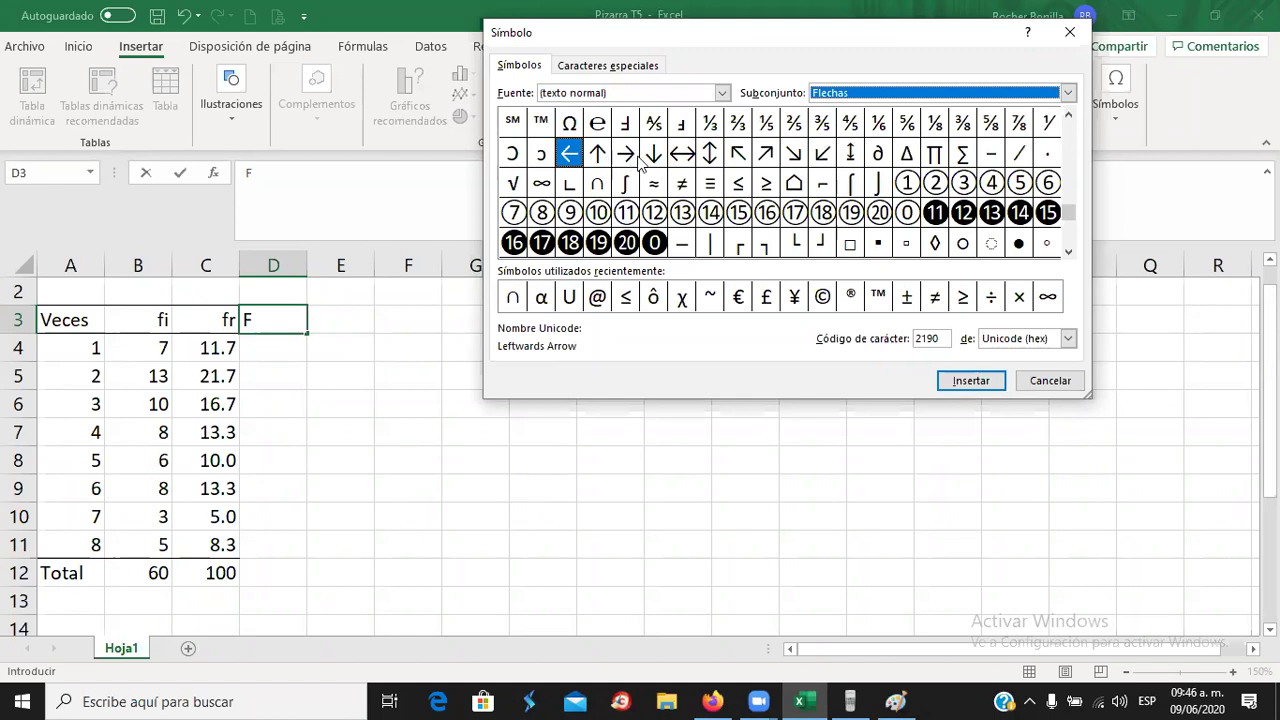
left_click(654, 153)
left_click(980, 382)
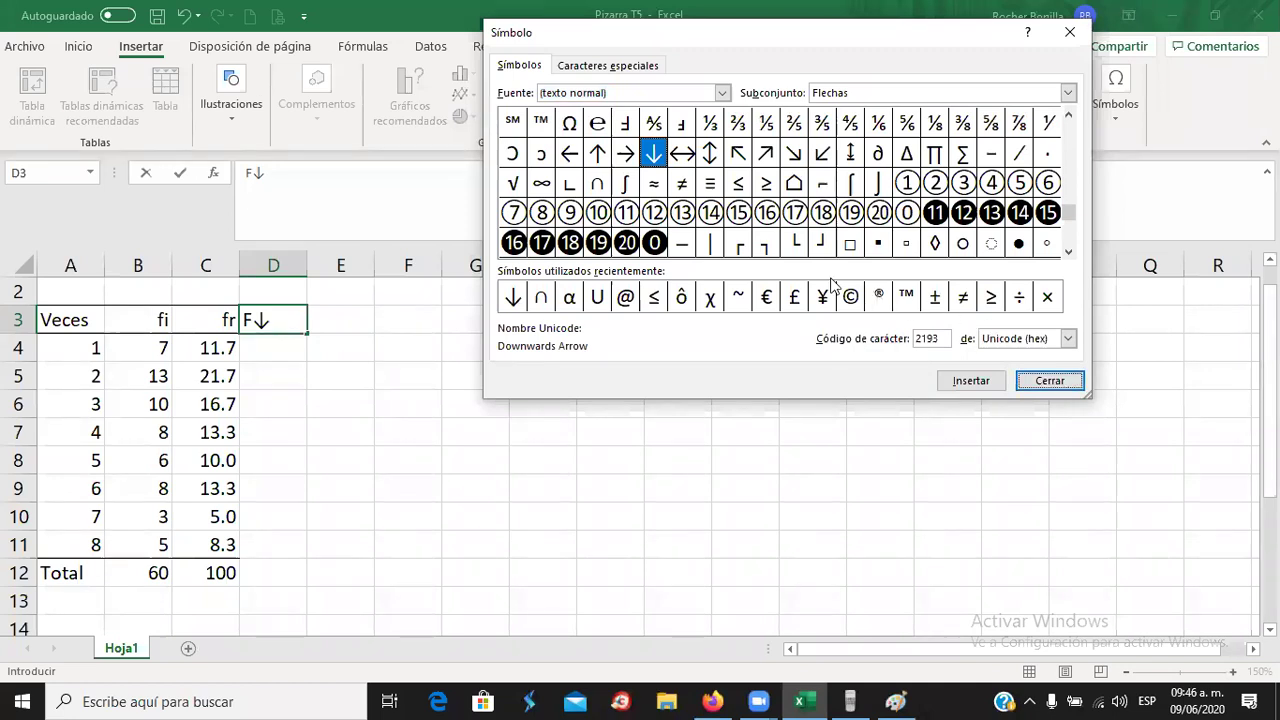
- Try an upwards arrow after the downwards one in D3, remove it, and commit the header as F↓
left_click(598, 153)
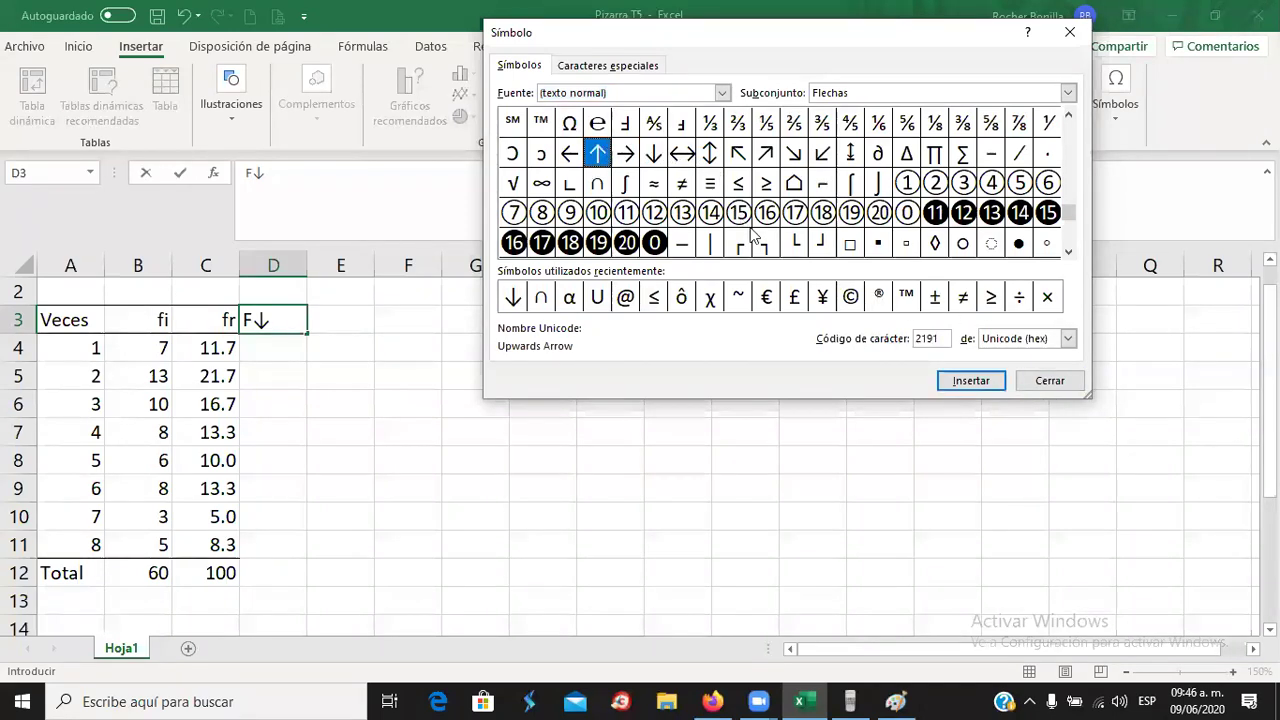
left_click(971, 380)
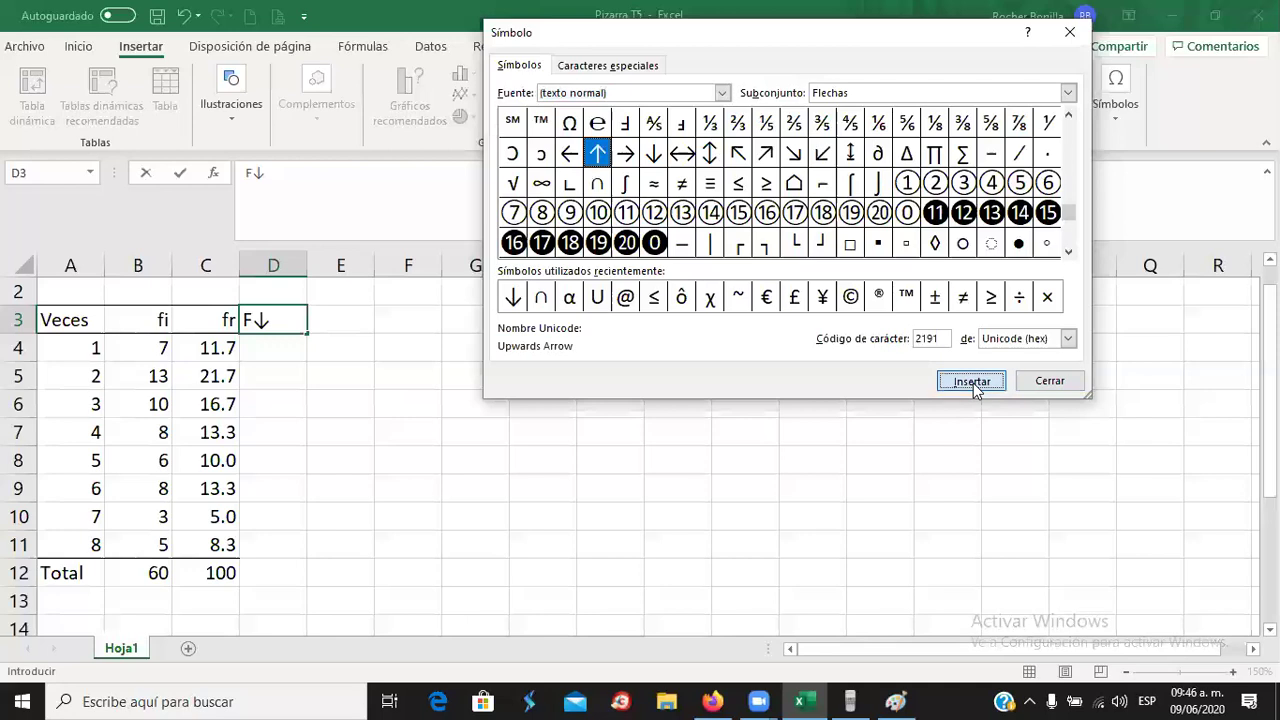
left_click(1047, 388)
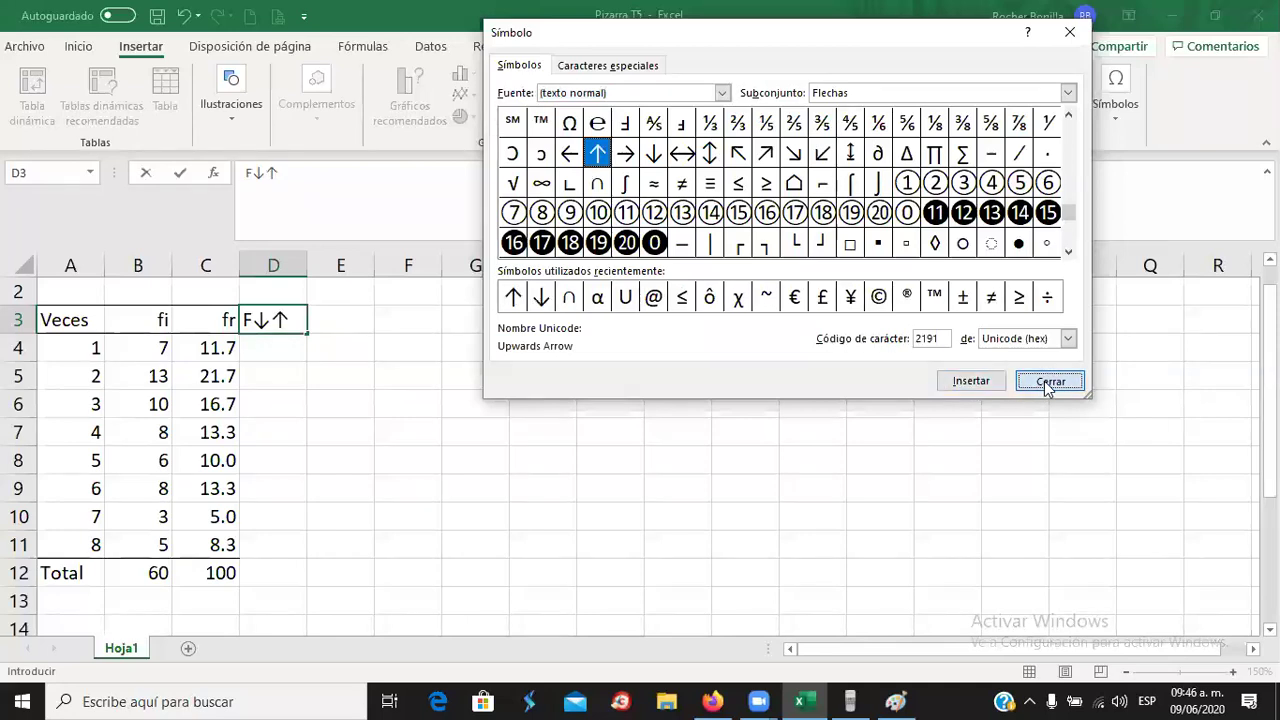
key("BackSpace")
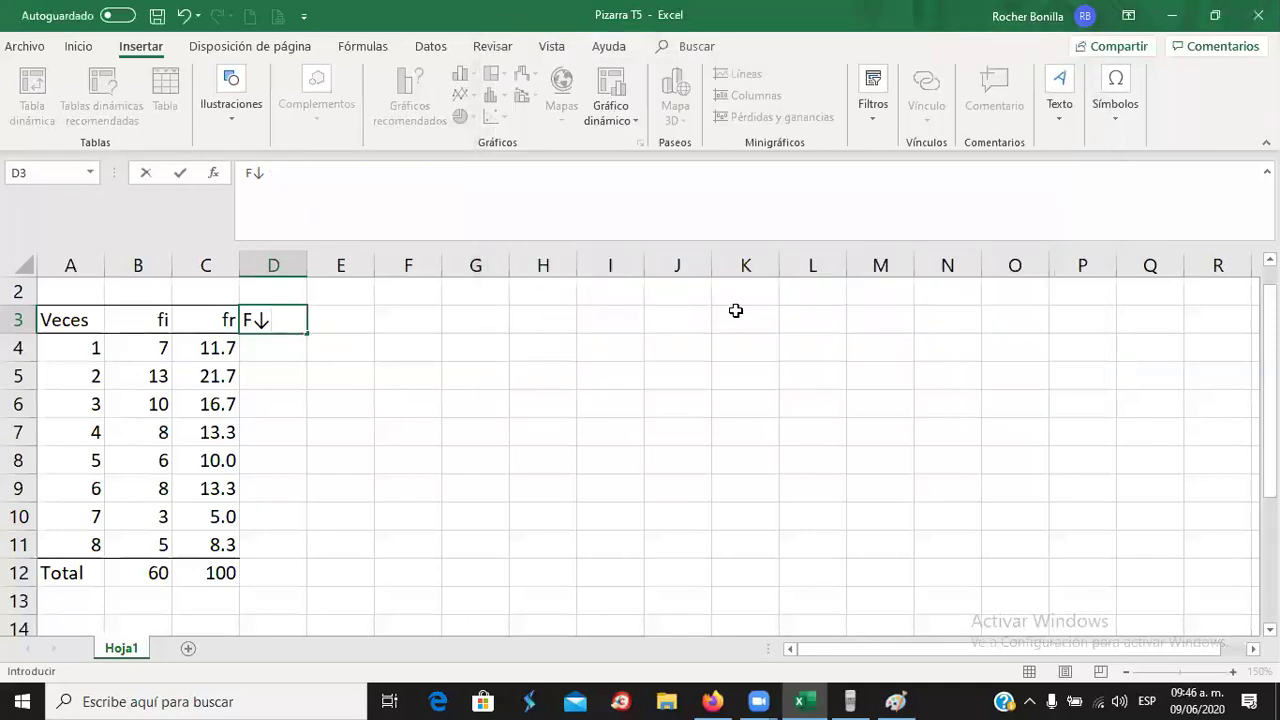
key("Return")
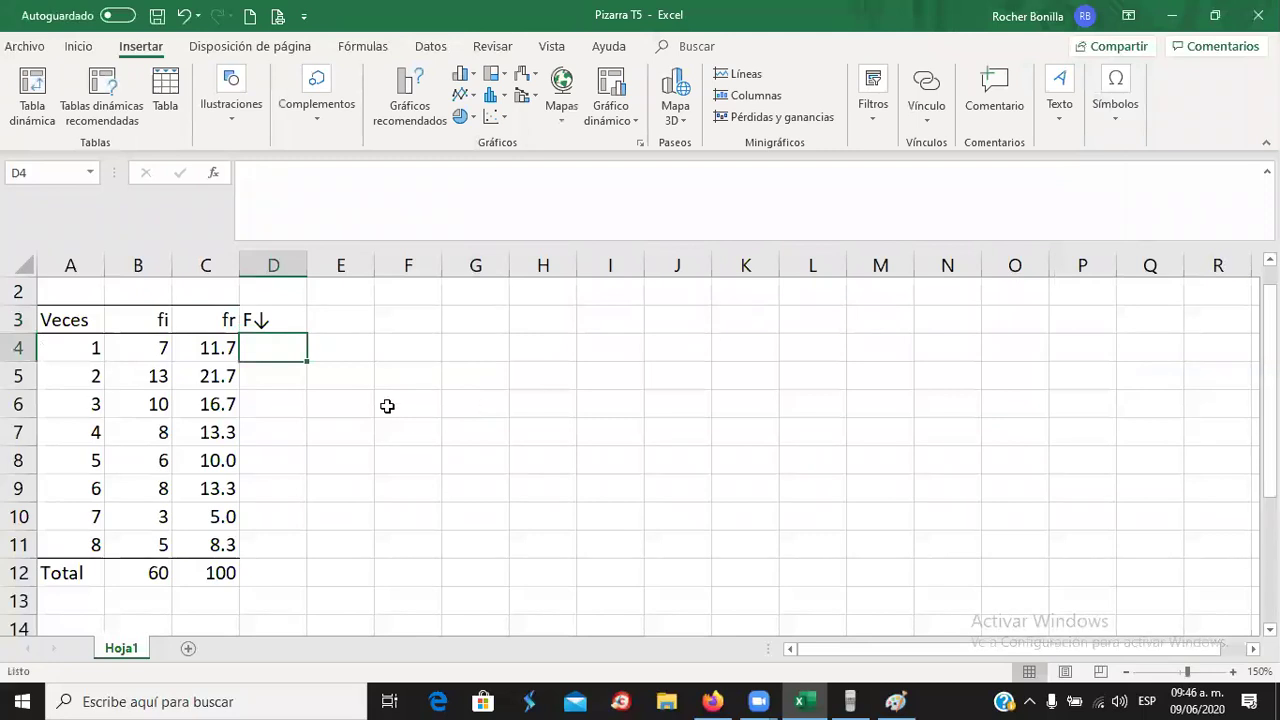
- Right-align the F↓ header in cell D3
left_click(264, 318)
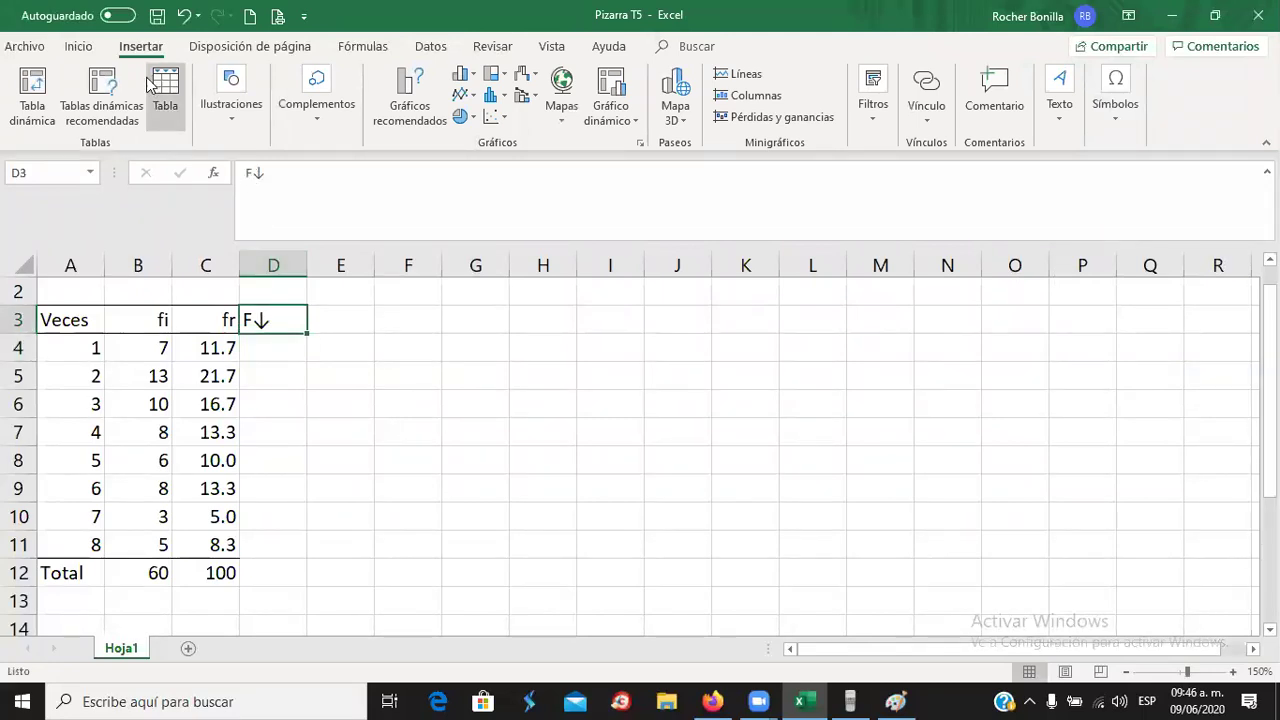
left_click(78, 46)
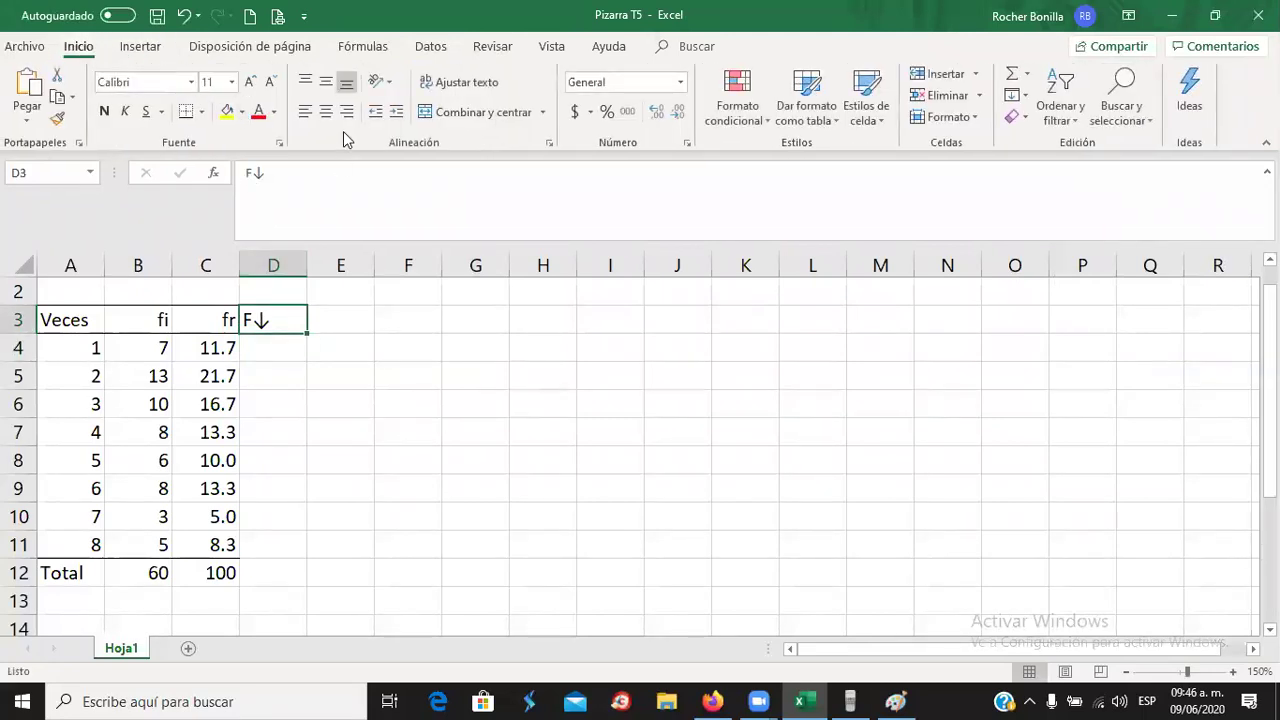
left_click(346, 111)
left_click(269, 352)
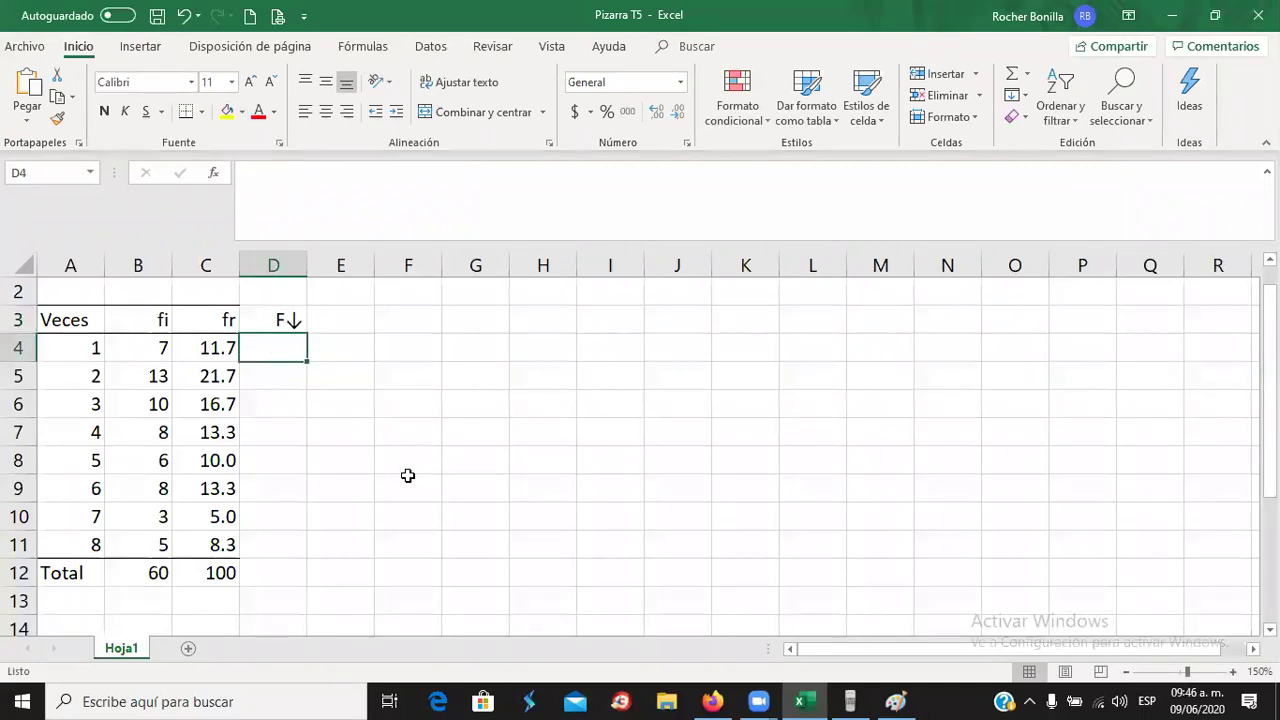
- Extend the header row's horizontal border lines above and below to cell D3
left_click(270, 320)
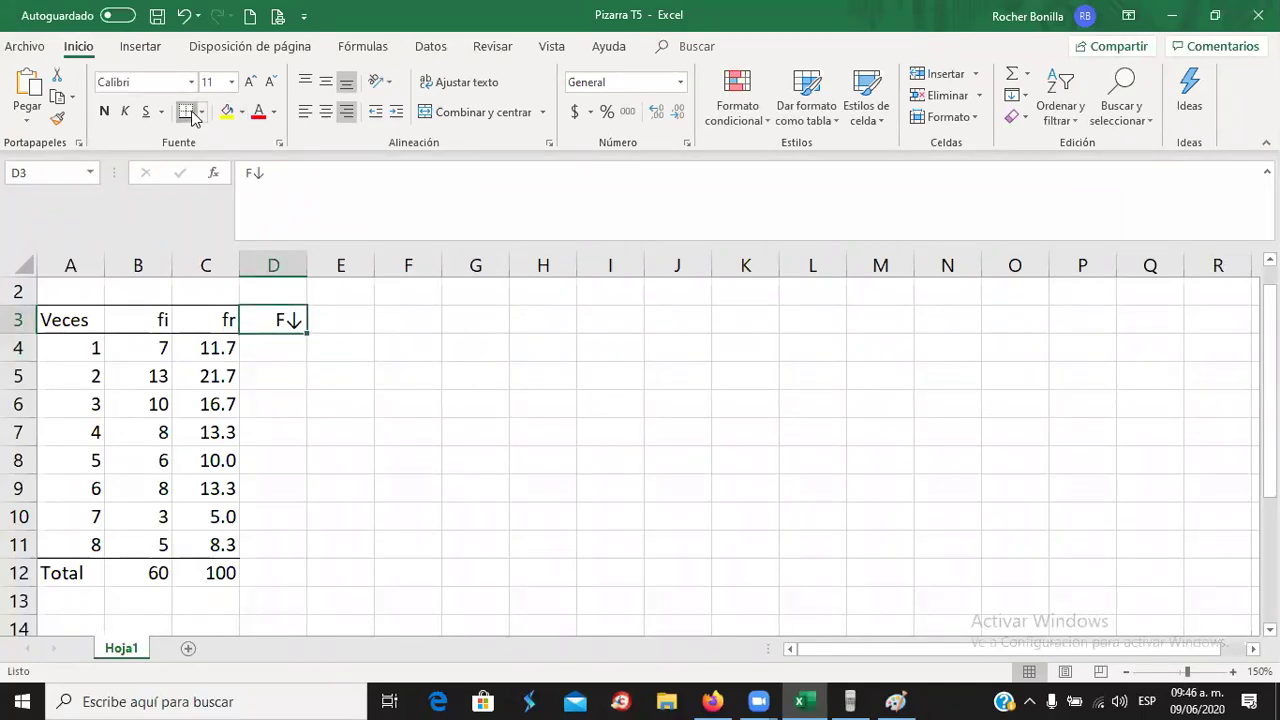
left_click(268, 291)
left_click(186, 112)
- Enter the cumulative frequencies 7, 20, 30 and 38 in cells D4 to D7
left_click(272, 346)
type("7")
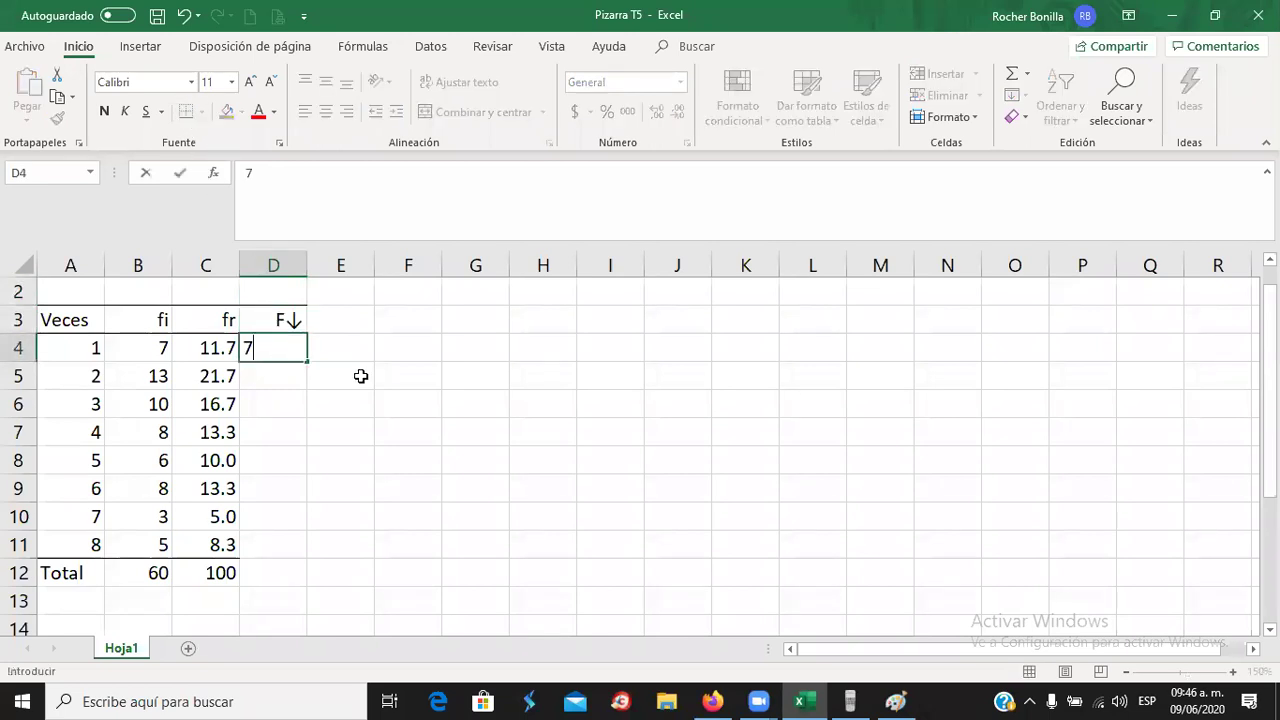
key("Return")
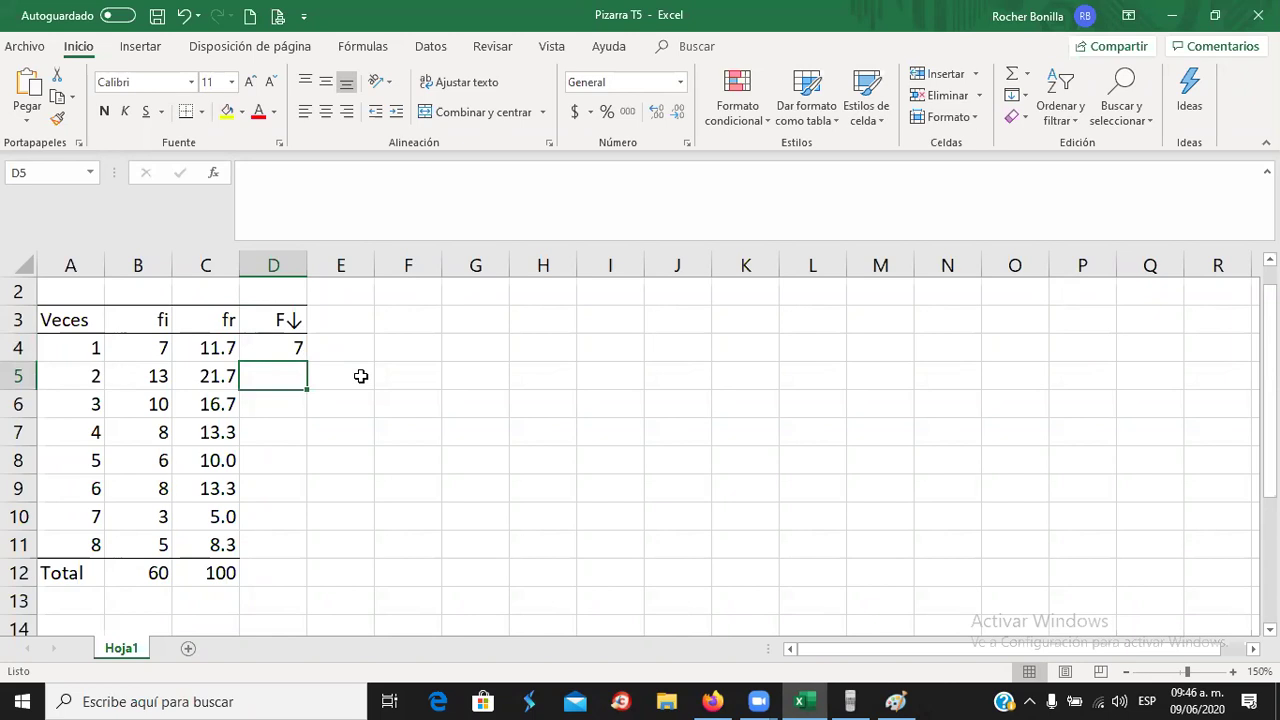
type("20")
key("Return")
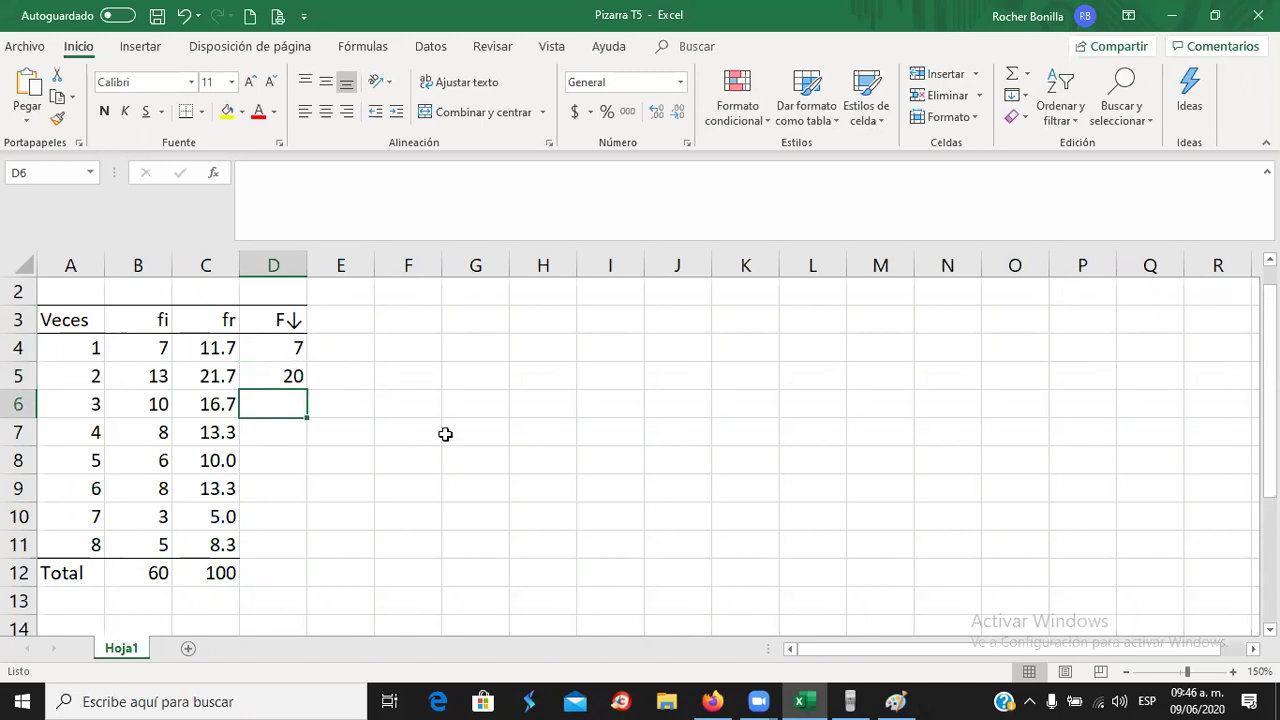
type("30")
key("Return")
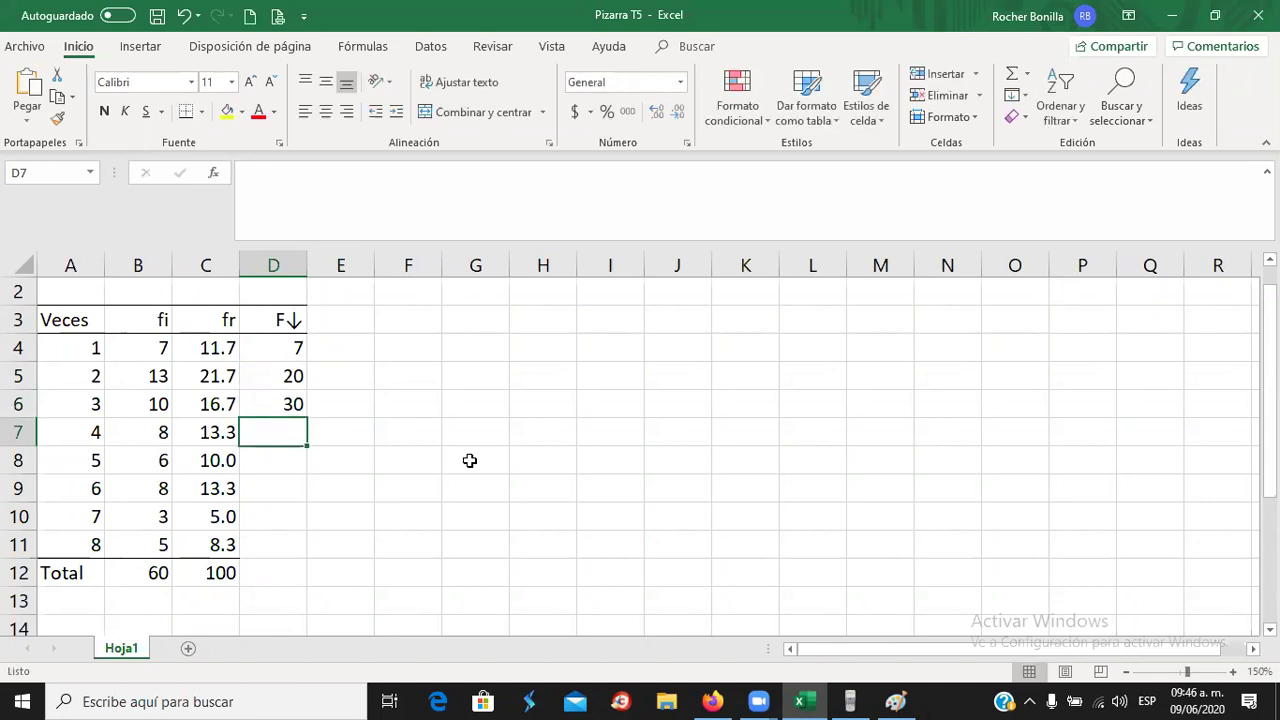
type("38")
key("Return")
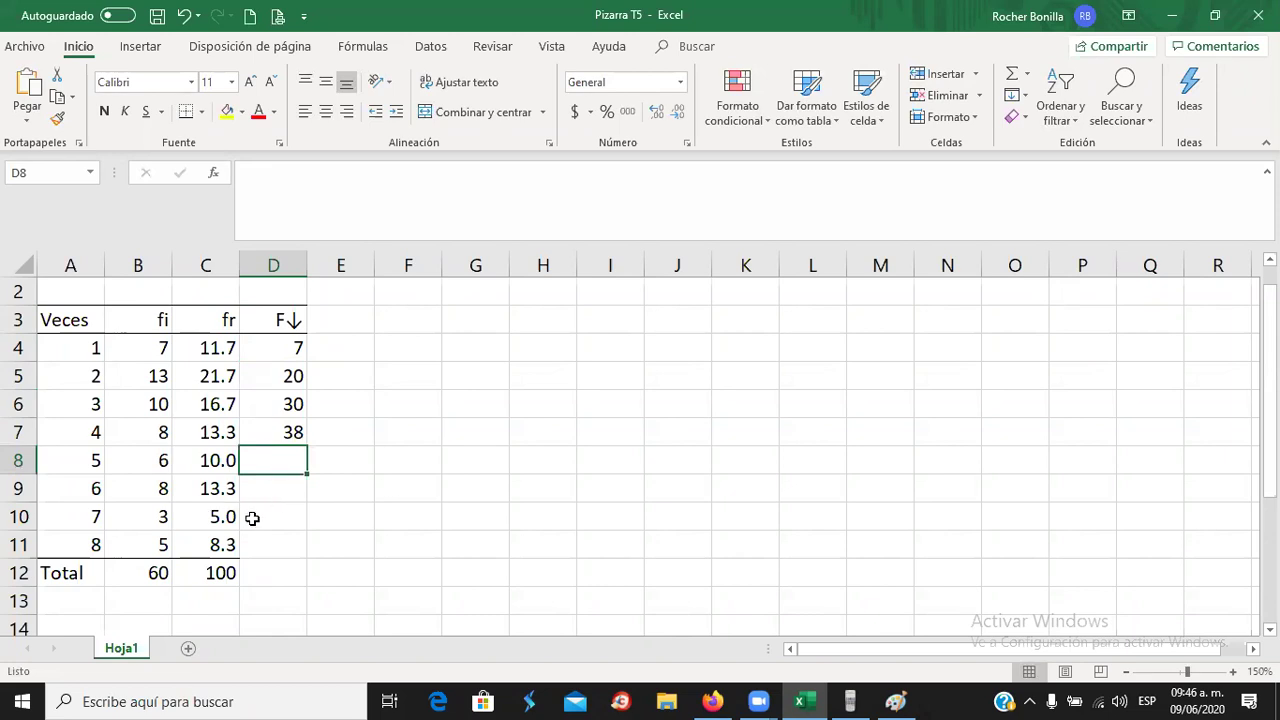
- Enter the remaining cumulative frequencies 44, 52, 55 and 60 in cells D8 to D11
type("44")
key("Return")
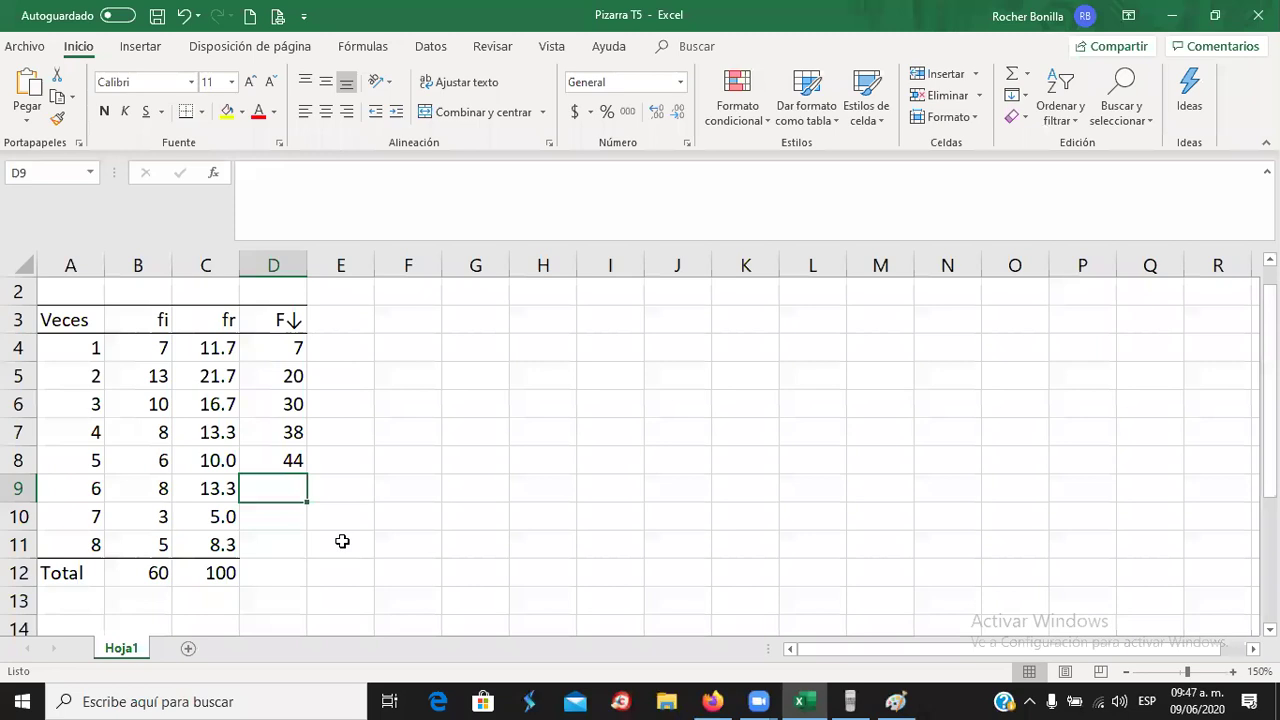
type("5")
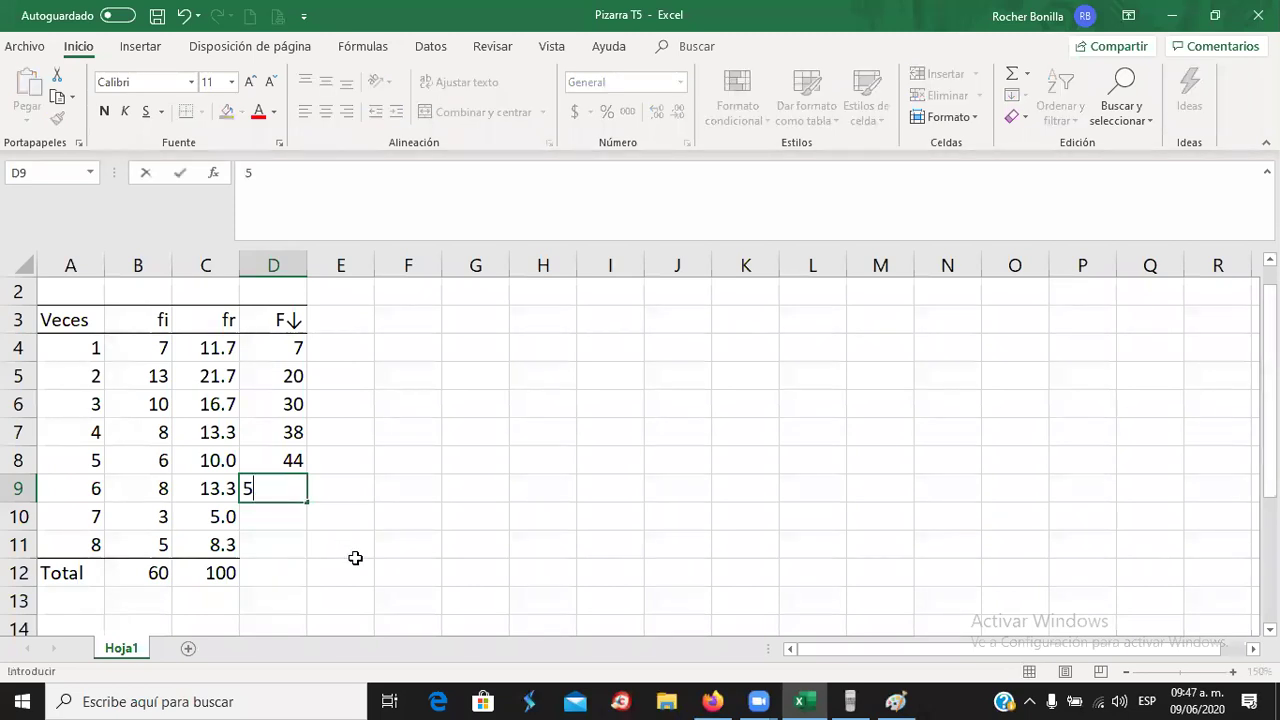
type("2")
key("Return")
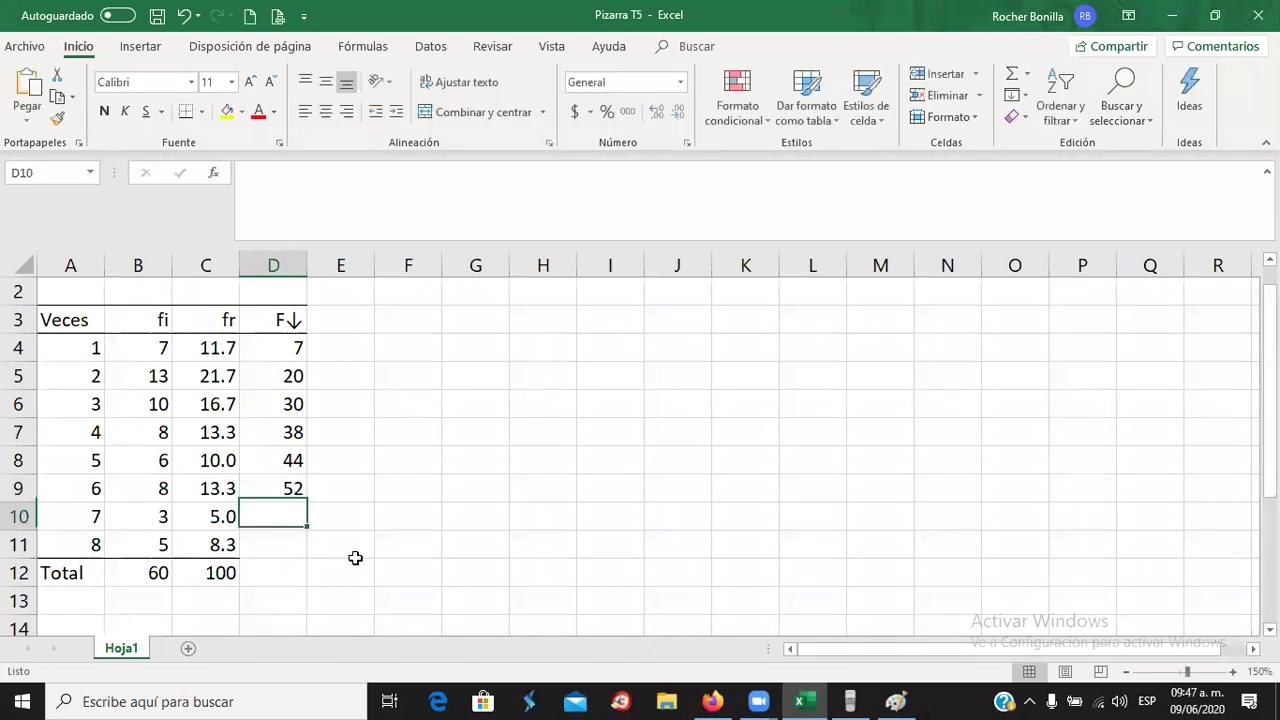
left_click(163, 516)
left_click(270, 518)
type("55")
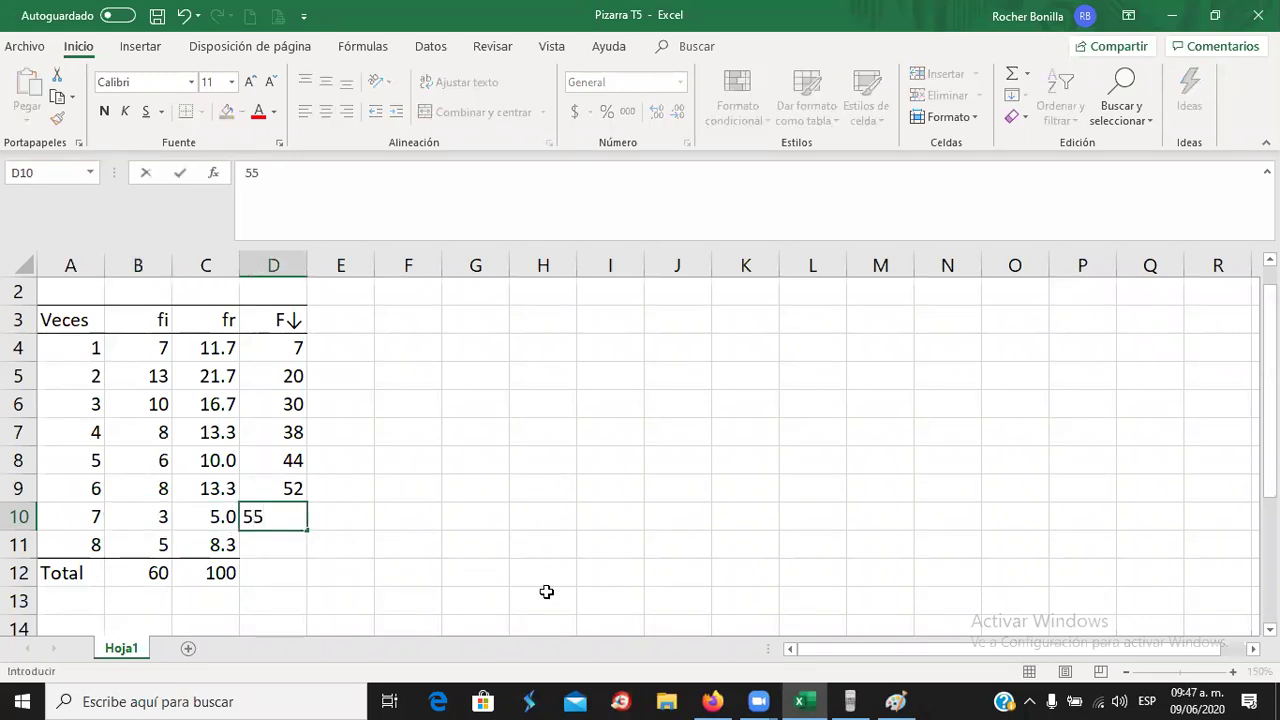
key("Return")
type("60")
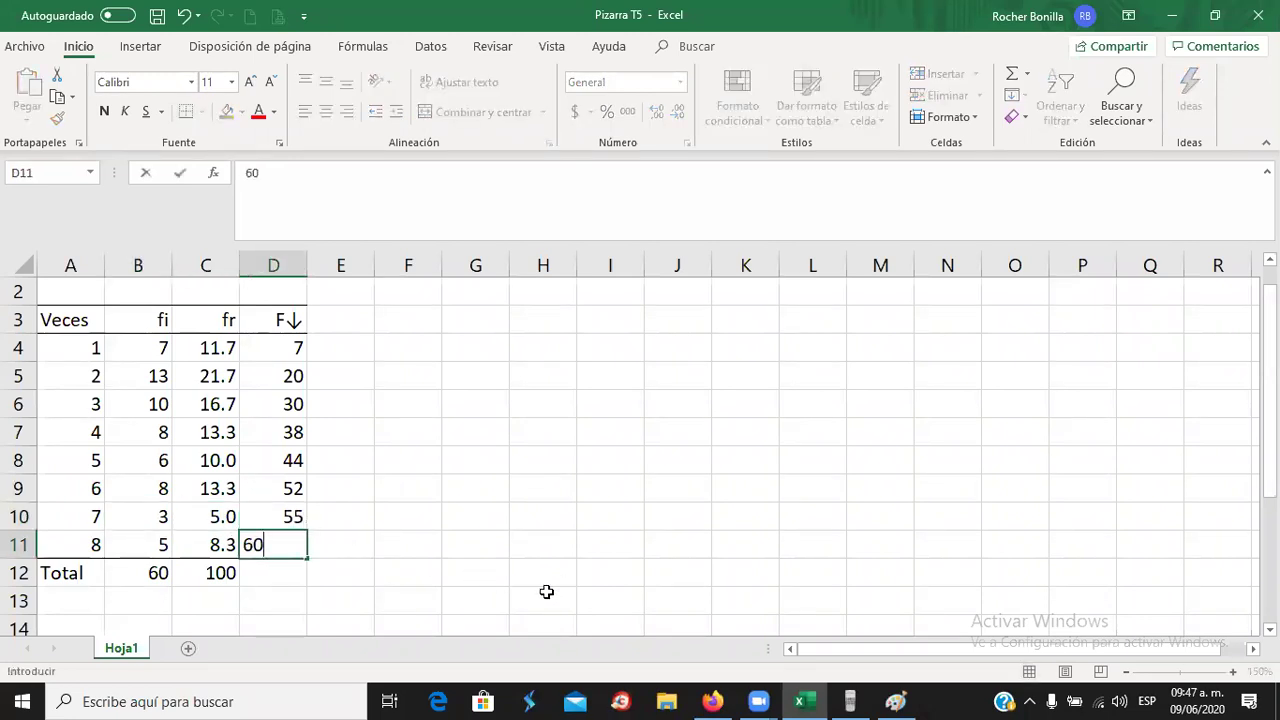
key("Return")
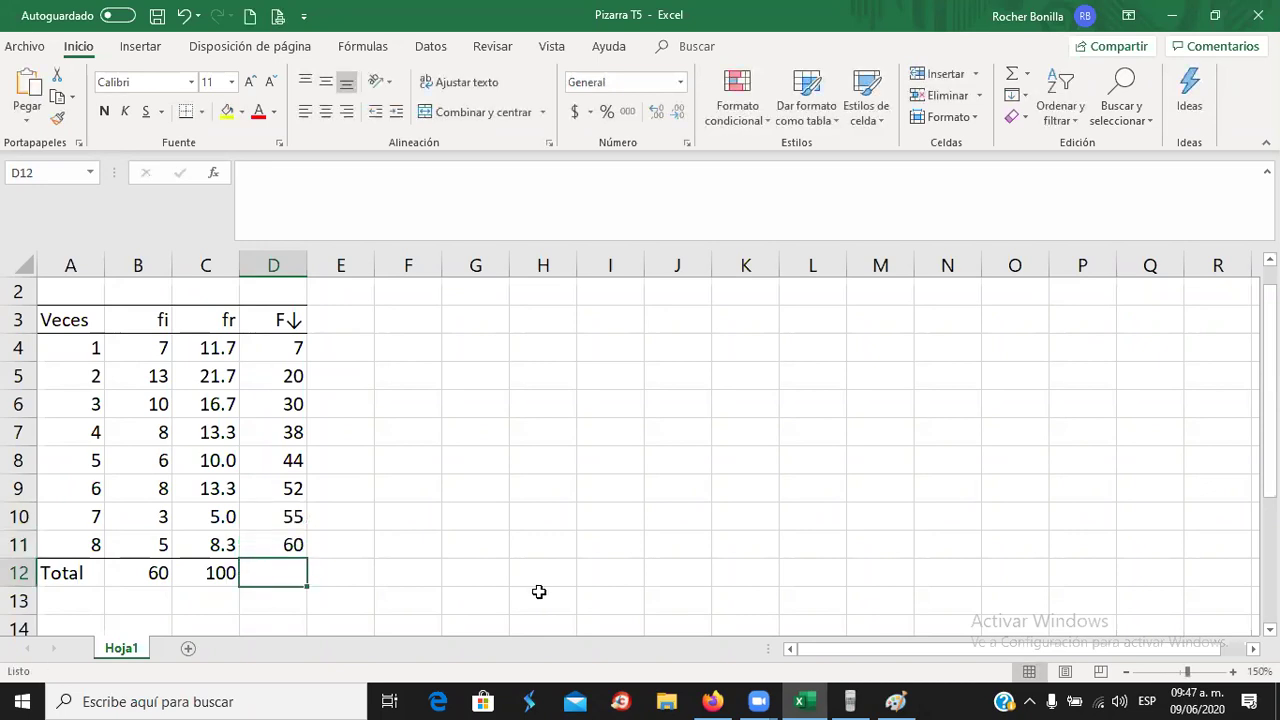
- Extend the table's closing line by adding a bottom border to cells D11 through G11
left_click_drag(290, 547, 447, 545)
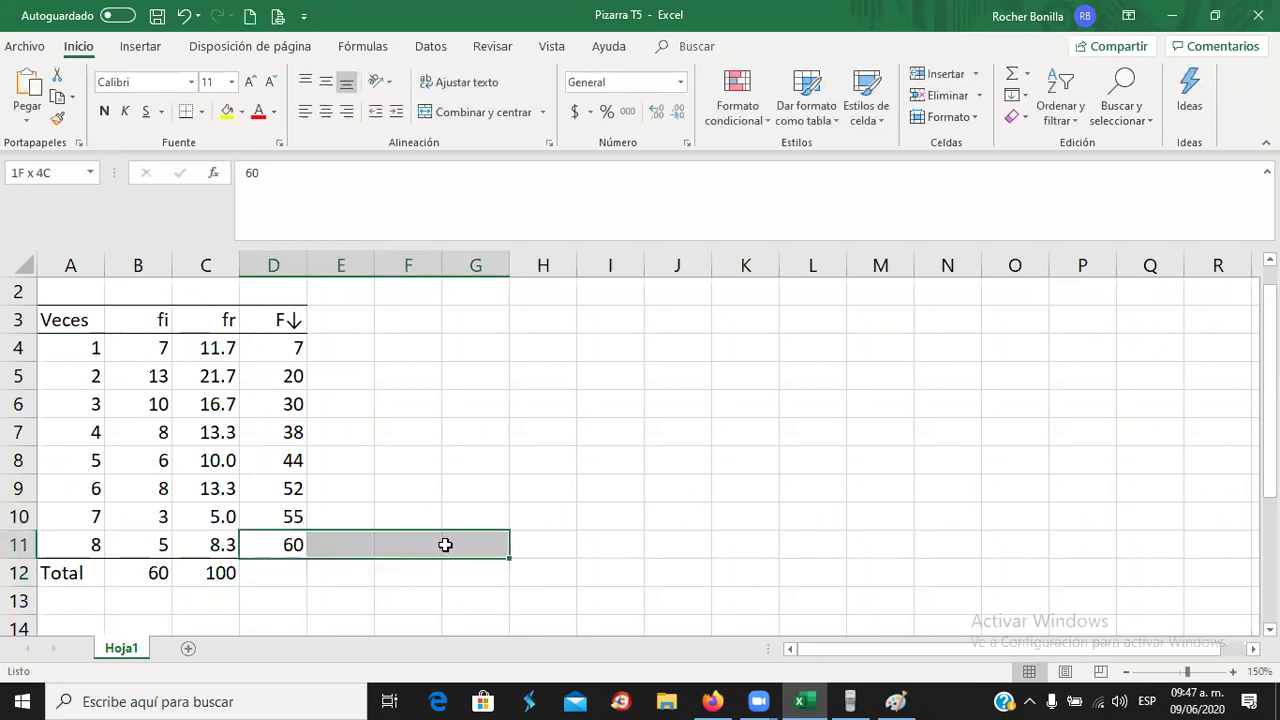
left_click(185, 111)
- Enter the header Fr↓ in cell E3, using the Downwards Arrow symbol after the letters
left_click(335, 313)
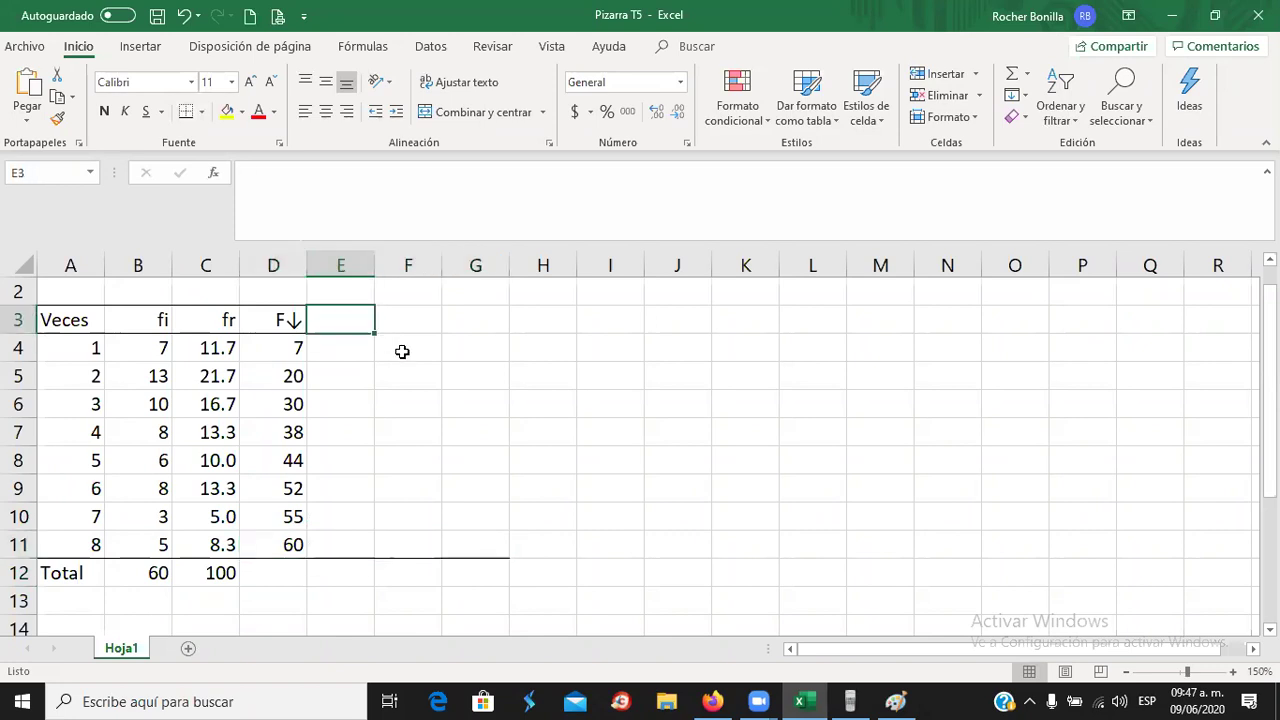
type("Fr")
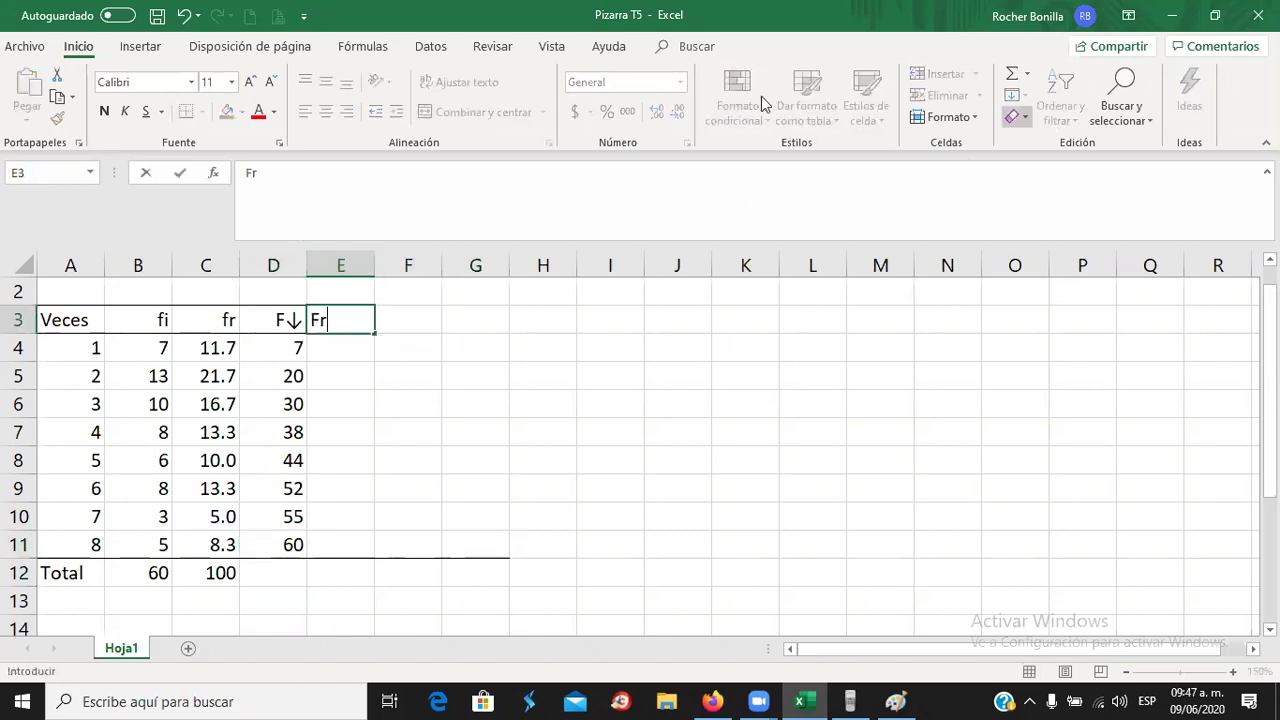
left_click(140, 46)
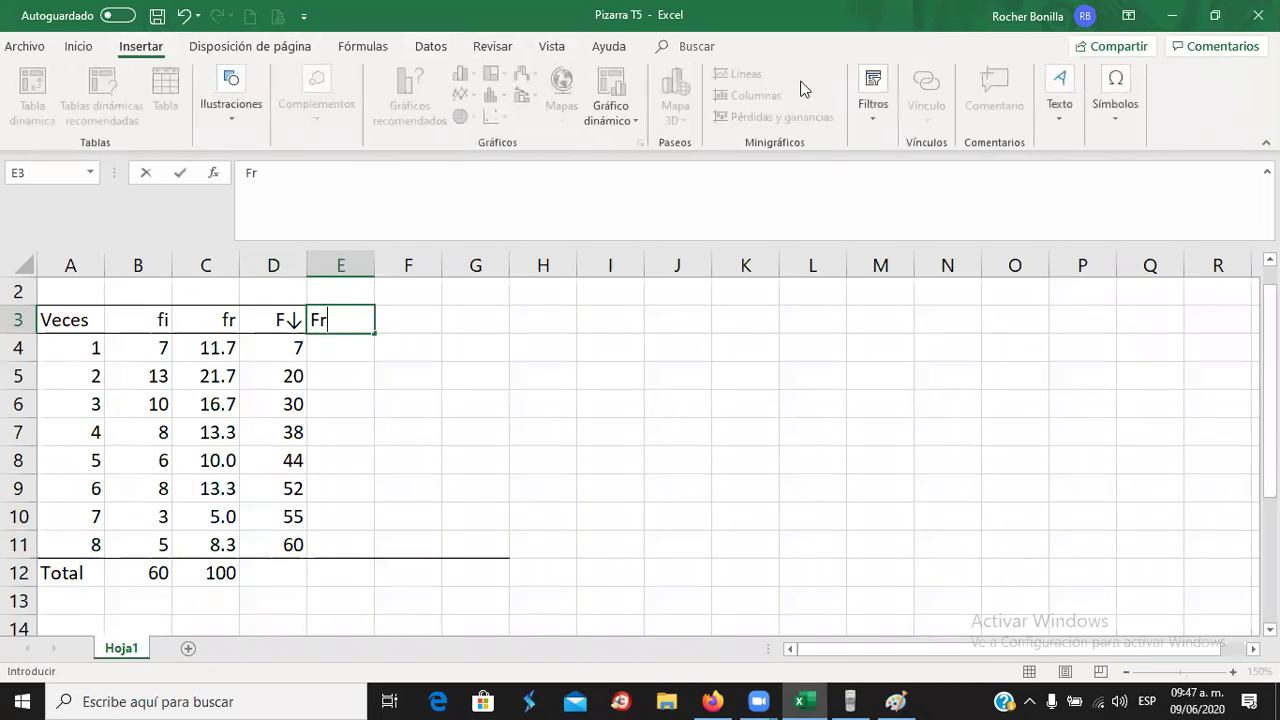
left_click(1112, 100)
left_click(1162, 182)
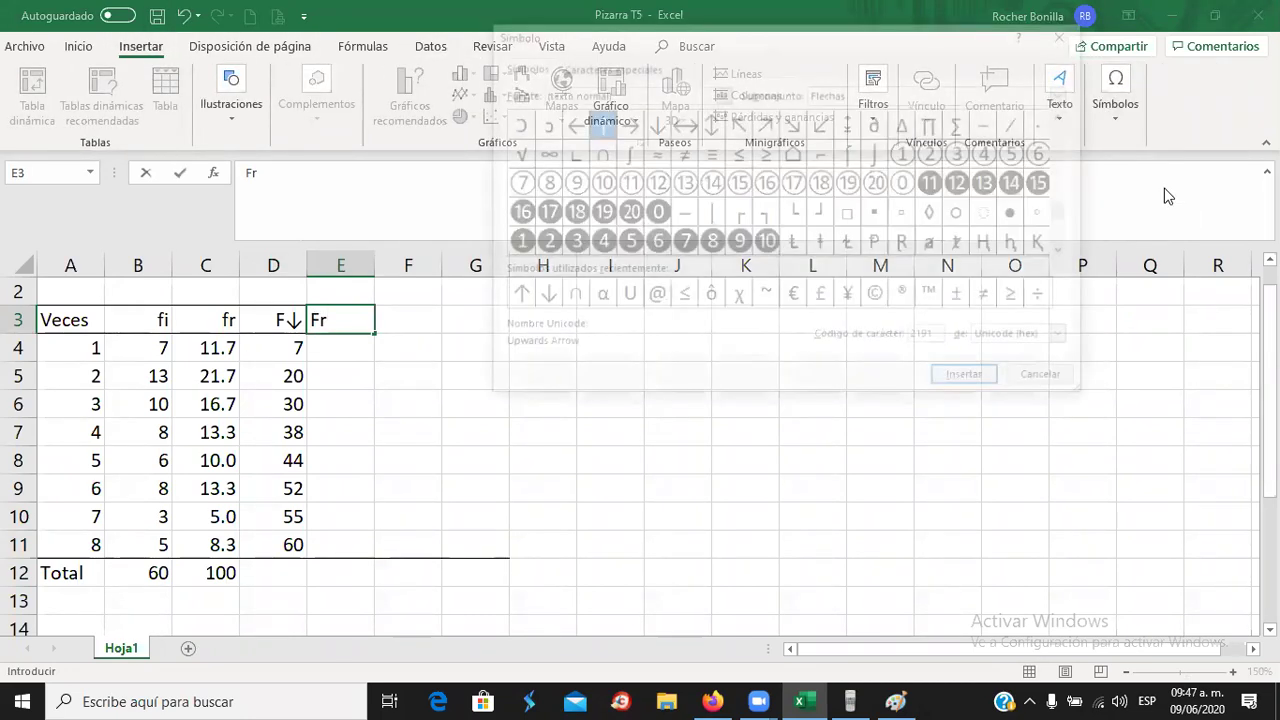
left_click(541, 297)
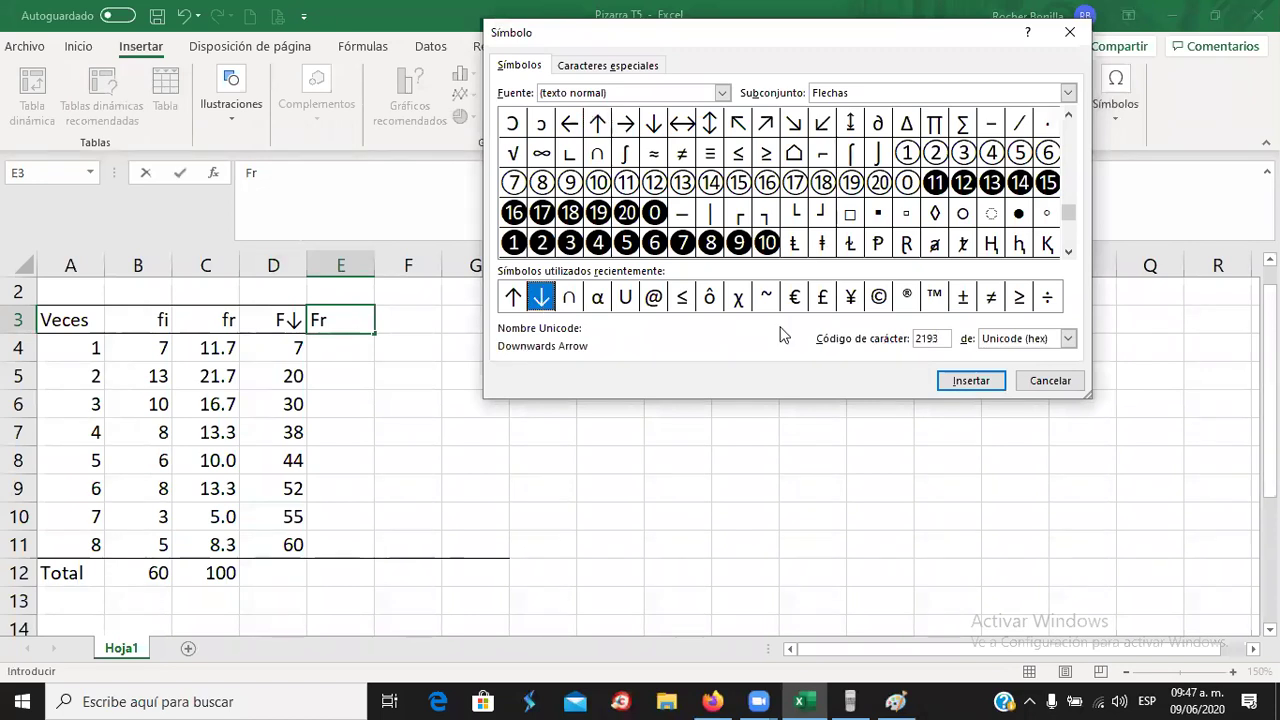
left_click(984, 381)
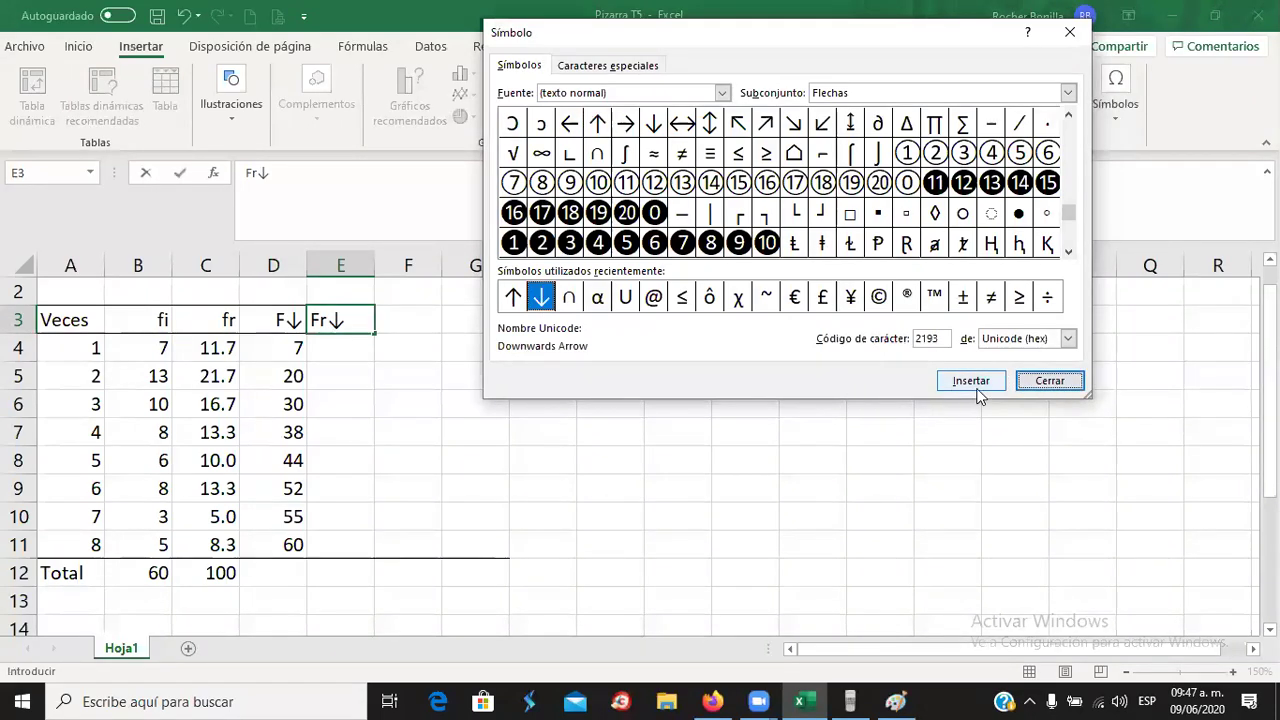
left_click(1050, 381)
- Right-align the Fr↓ header in E3 and extend the header row's upper and lower border lines across column E
left_click(355, 357)
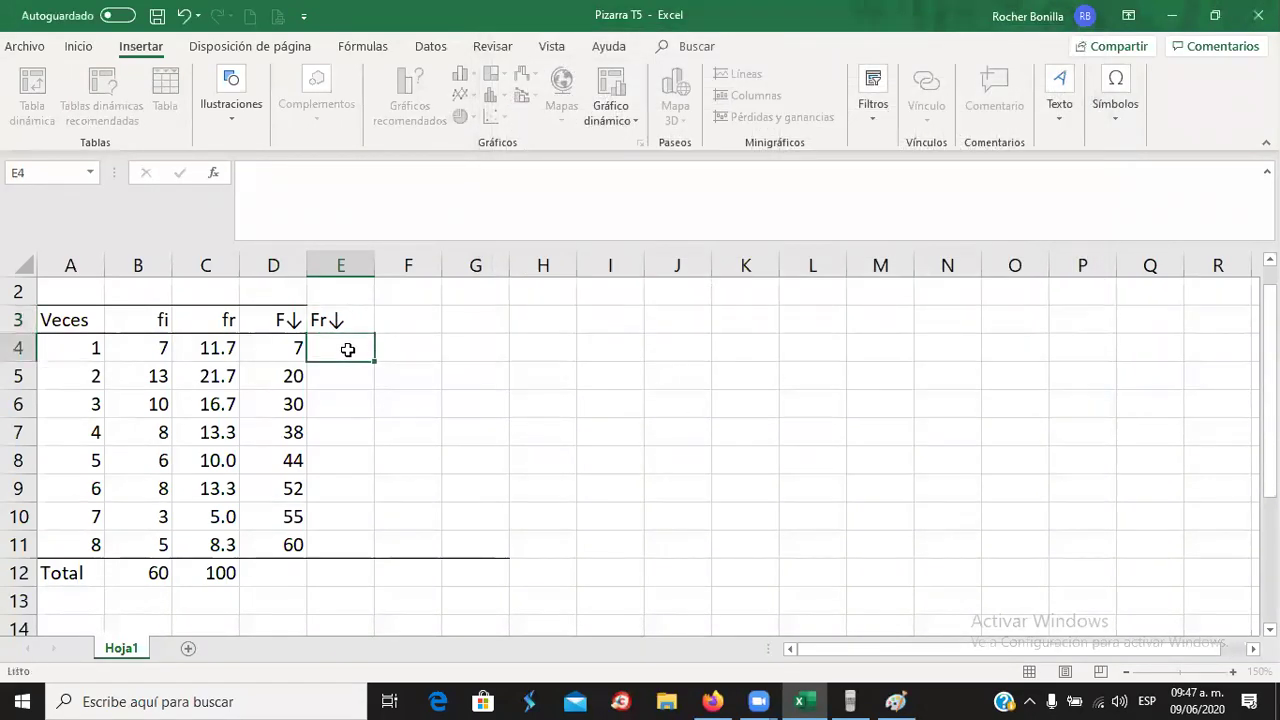
left_click(341, 319)
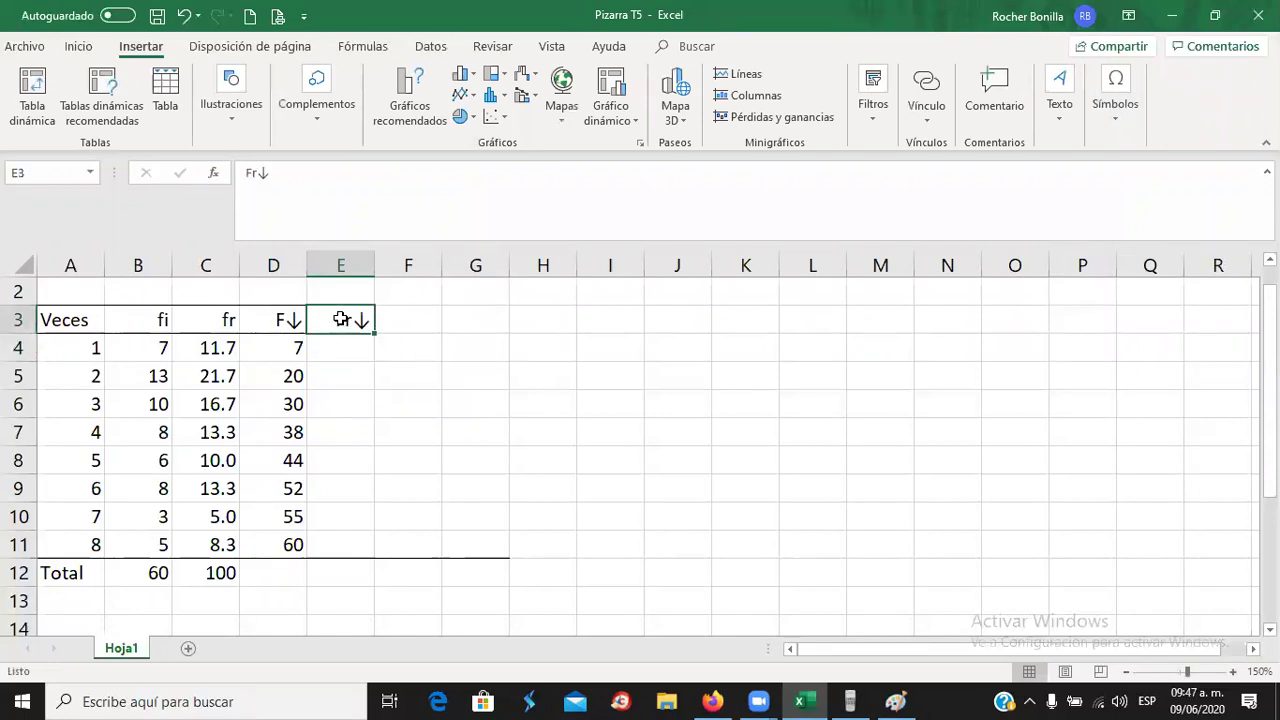
left_click(79, 46)
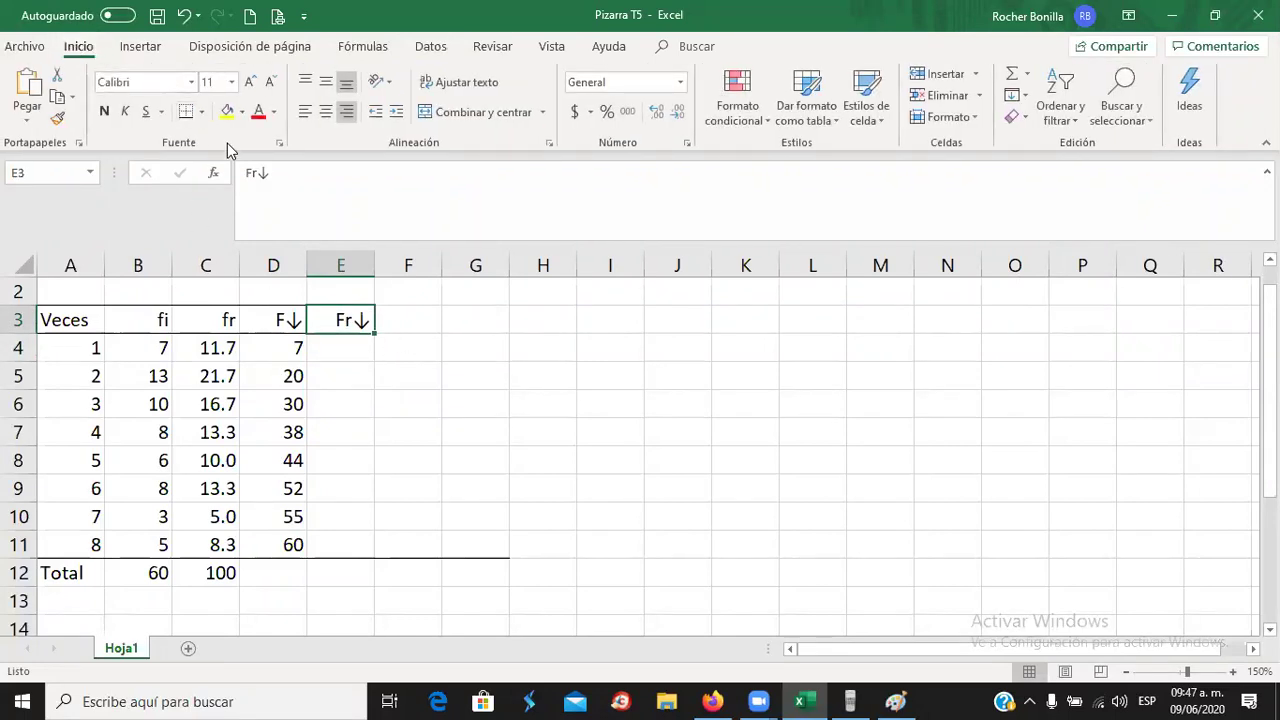
left_click(352, 292)
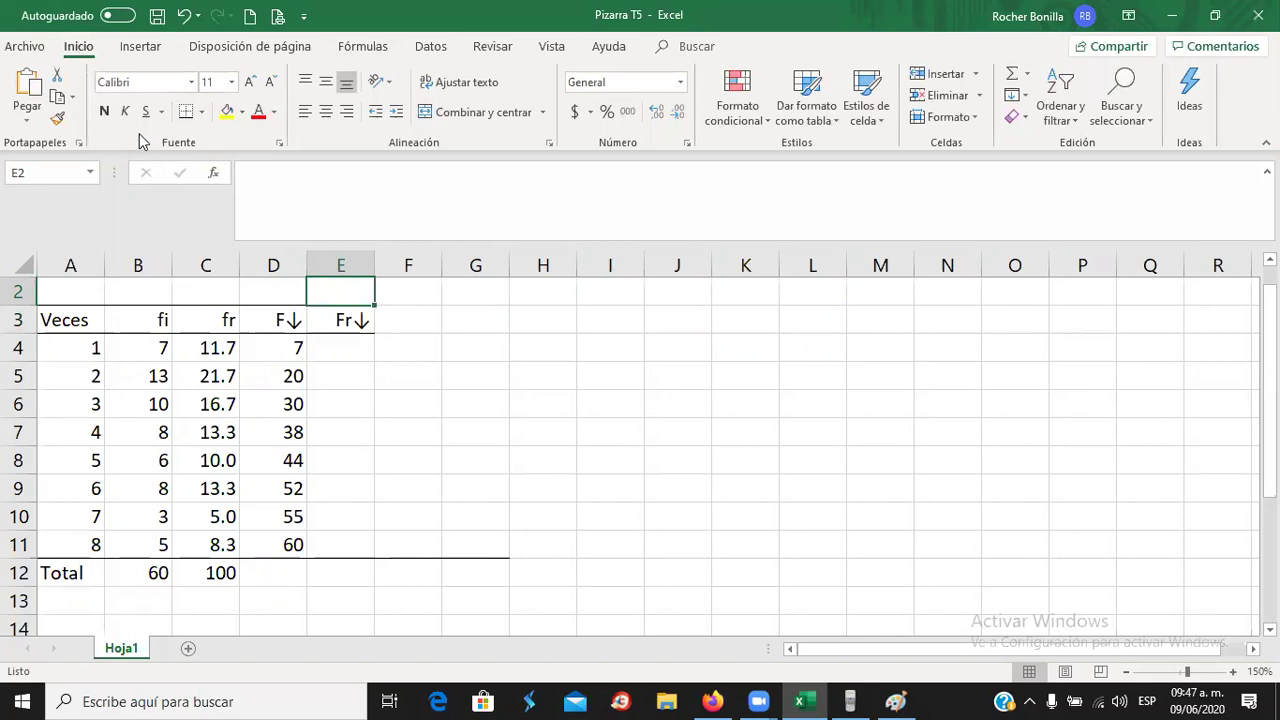
- Enter 11.7 in cell E4 as the first cumulative relative frequency
left_click(357, 345)
left_click(849, 701)
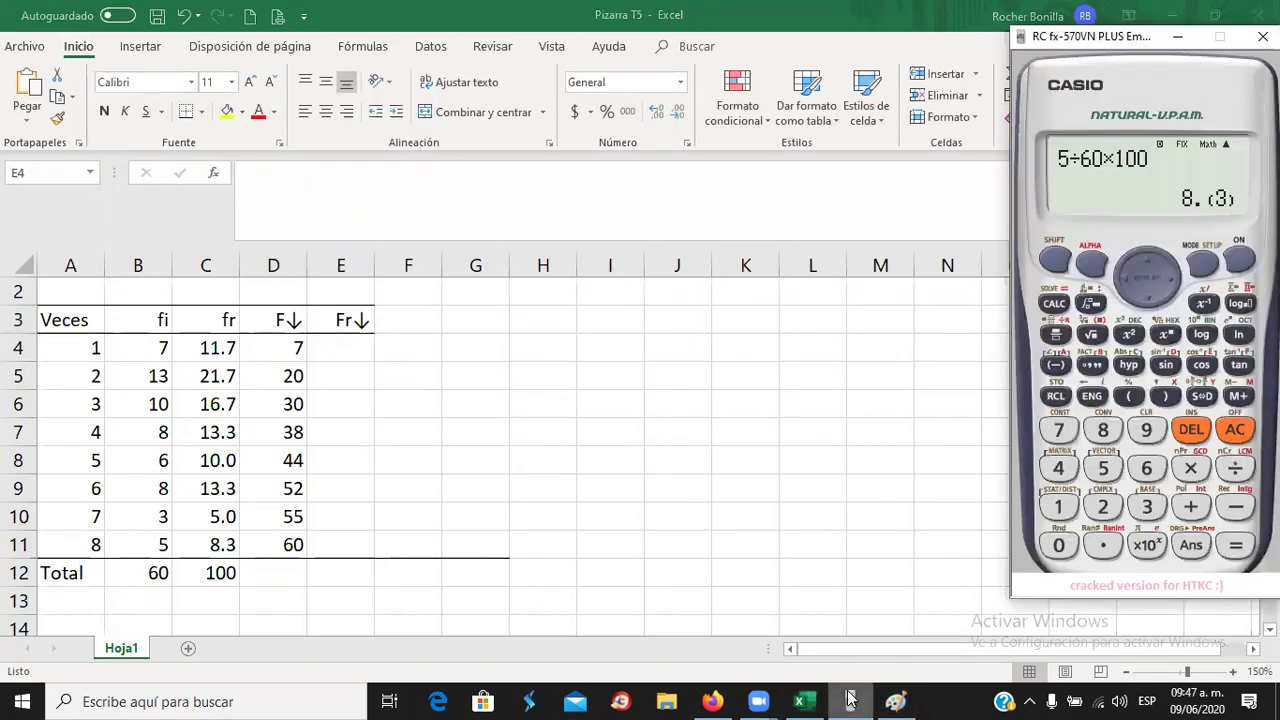
left_click(849, 701)
type("1")
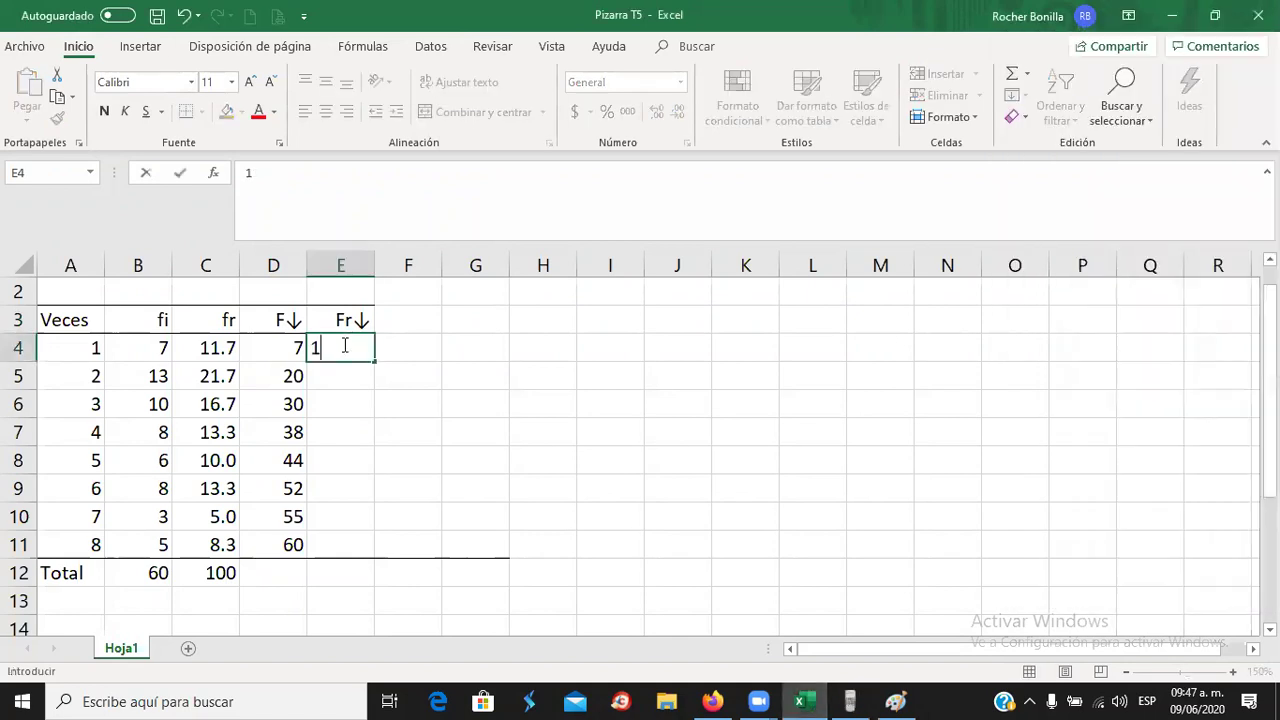
type("1.7")
key("Return")
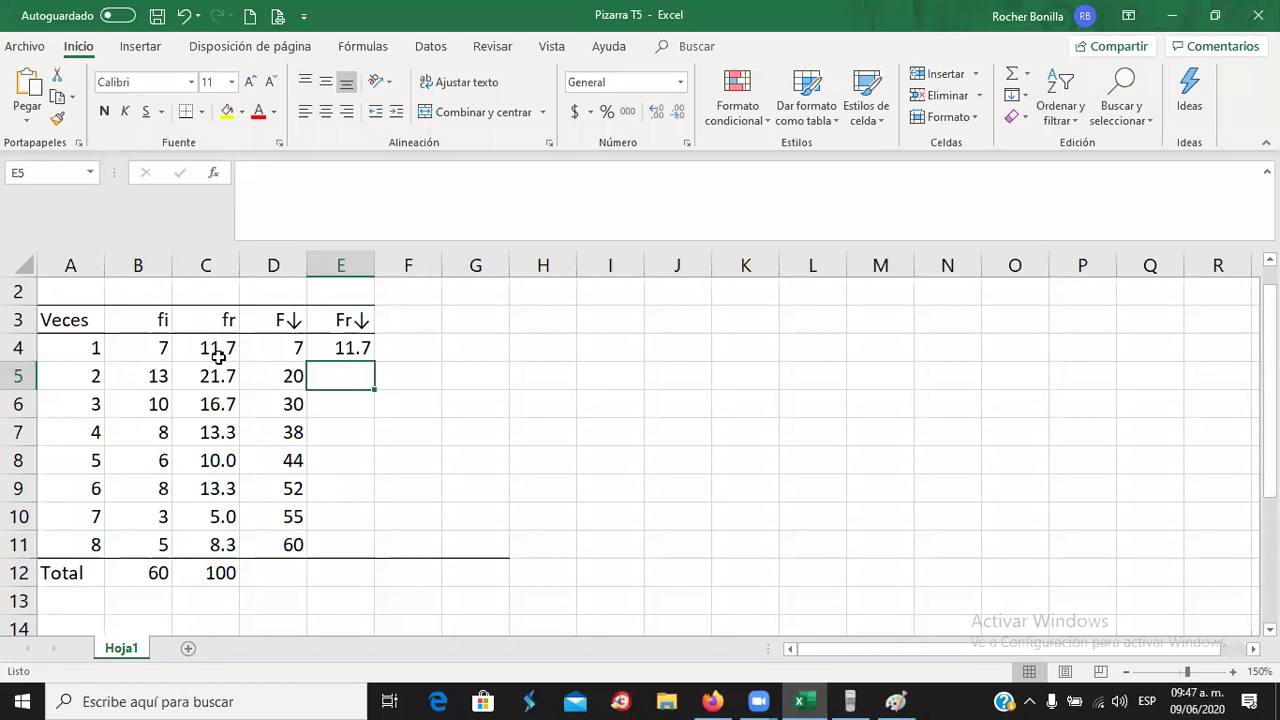
- Switch to the Casio calculator emulator, compute 11.7+21.7 and show the result as a decimal
left_click(849, 701)
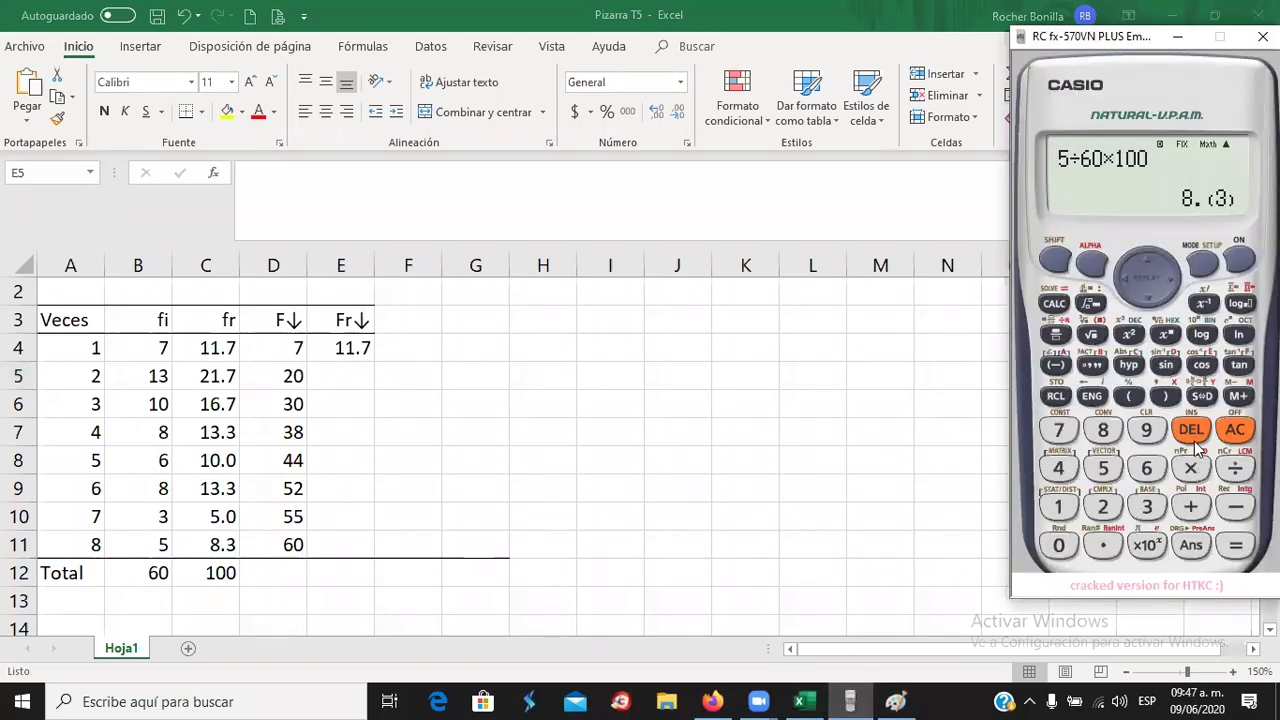
type("11.7")
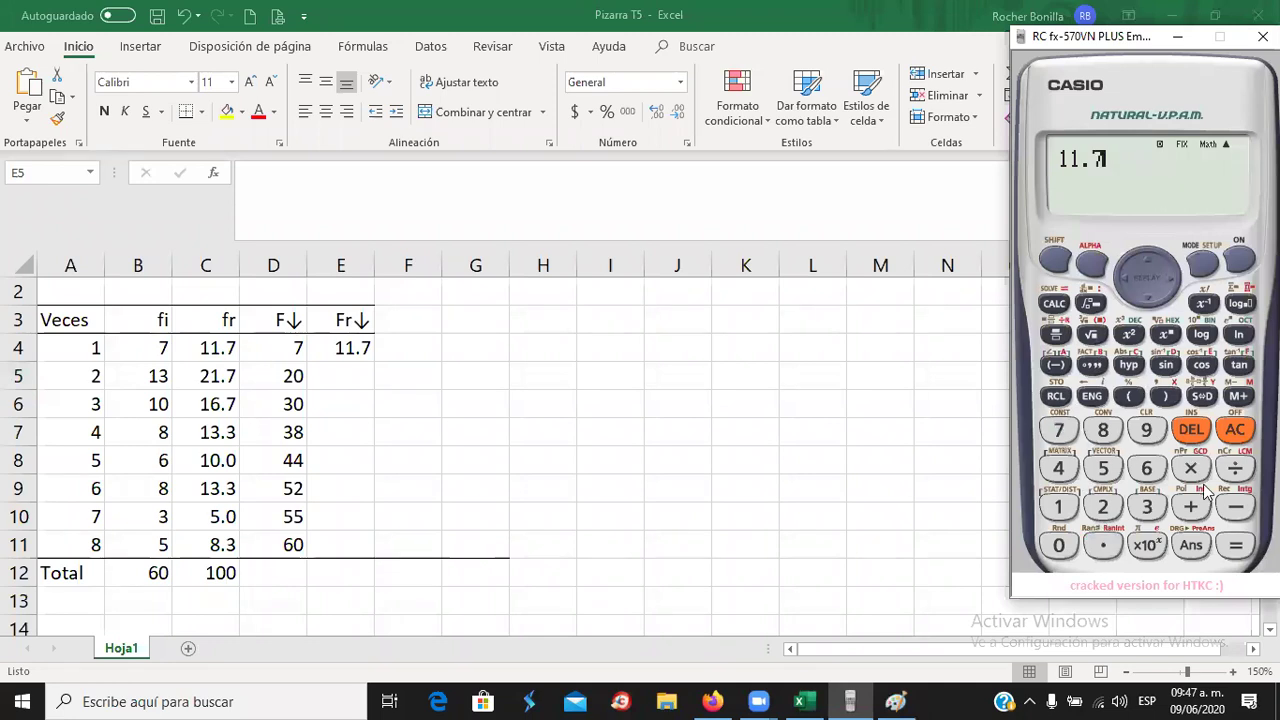
left_click(1192, 508)
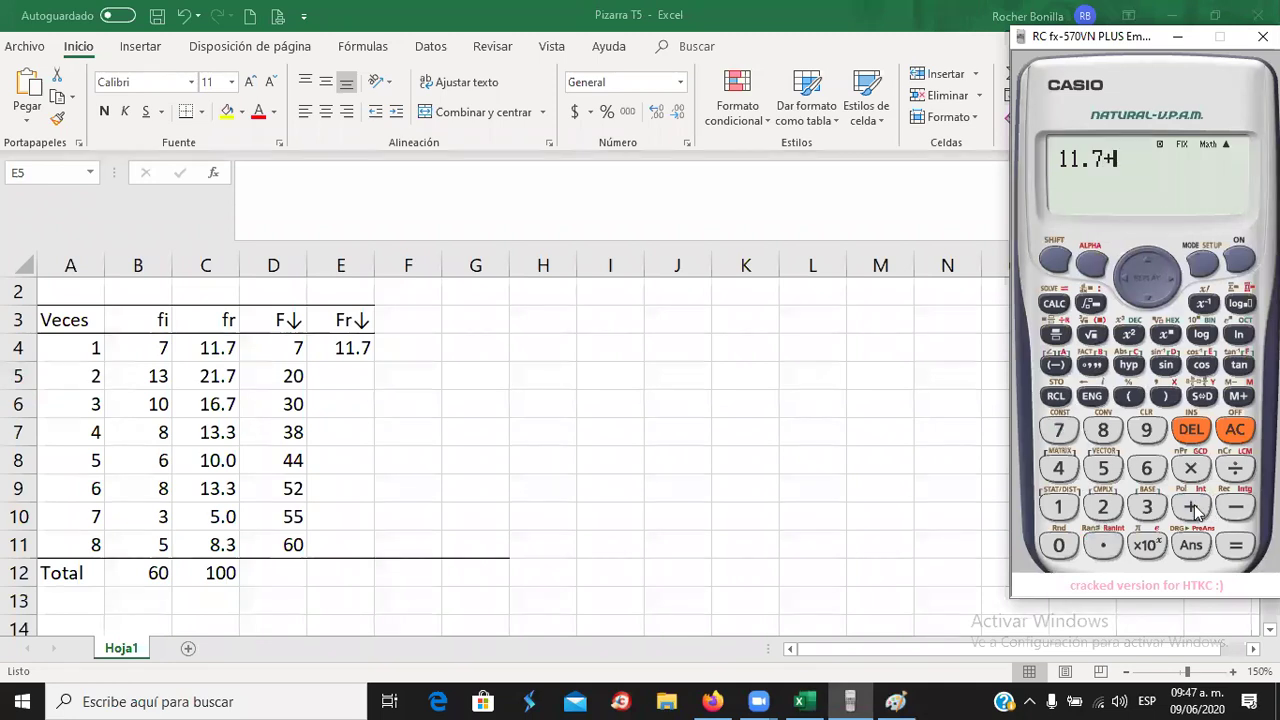
left_click(1104, 510)
type("1")
left_click(1103, 545)
left_click(1058, 430)
left_click(1236, 545)
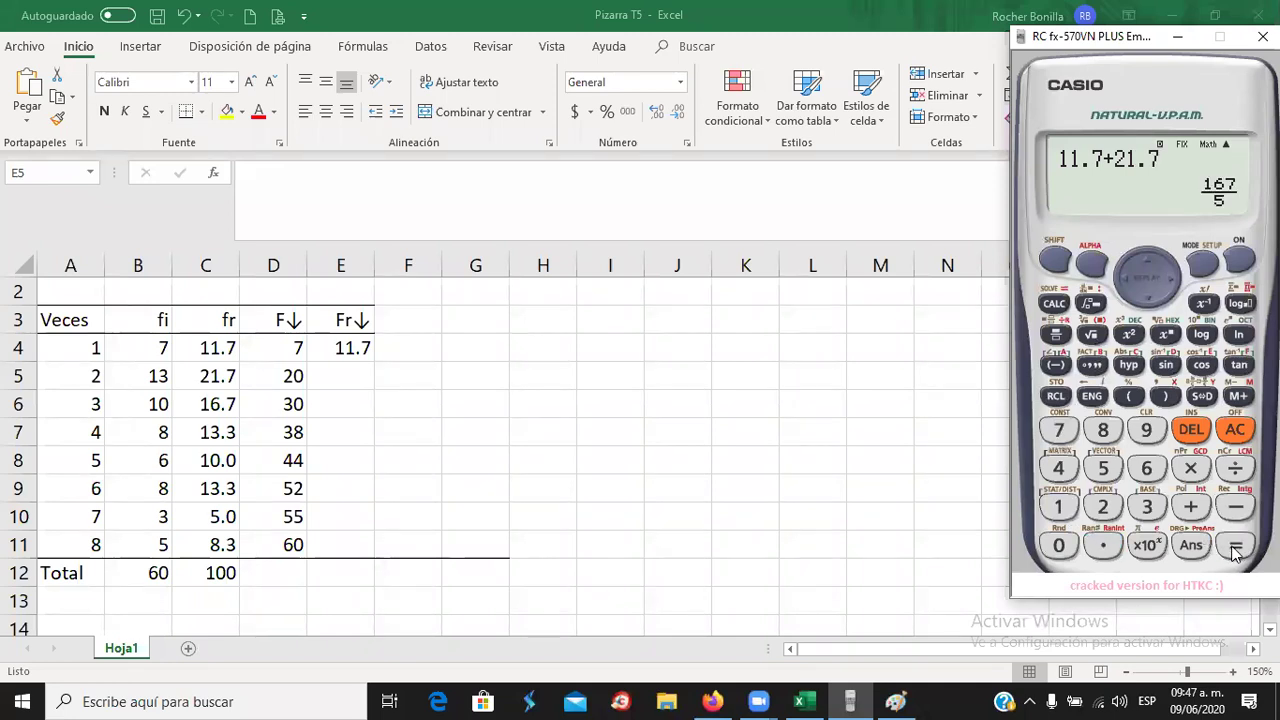
left_click(1202, 397)
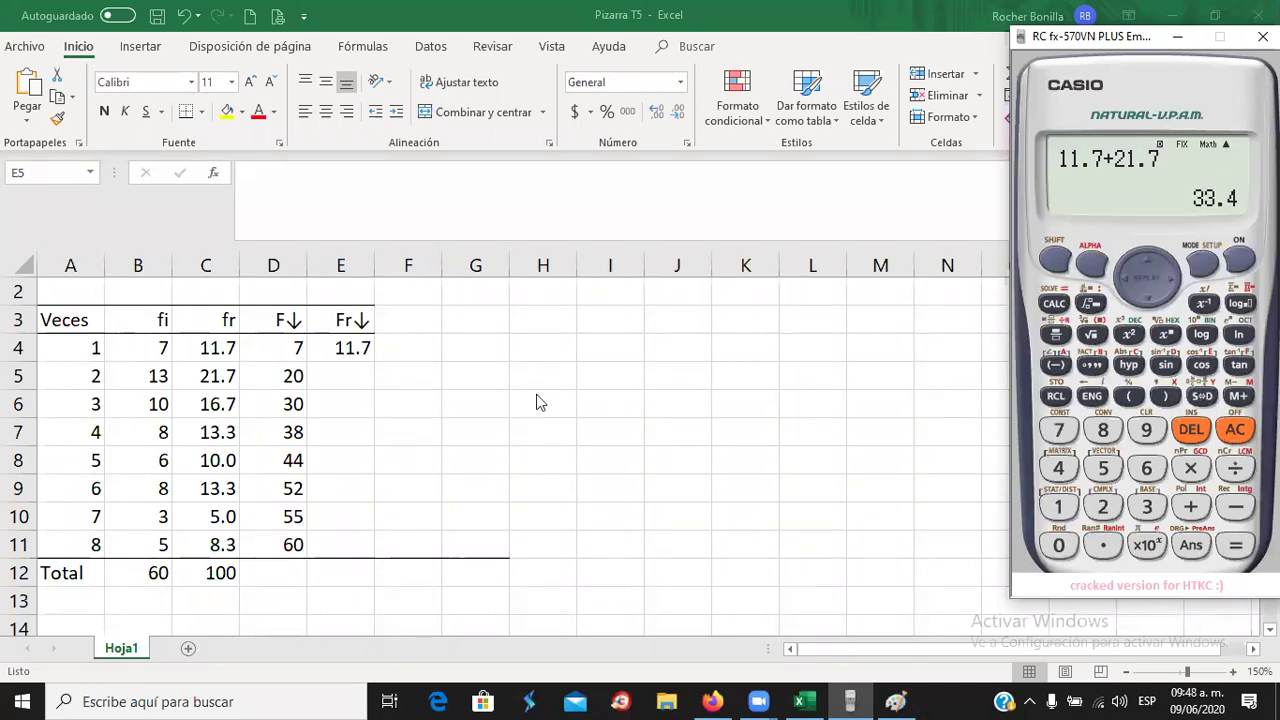
- Return to the Excel sheet and enter 33.4 in cell E5 of the Fr↓ column
left_click(354, 376)
type("33.")
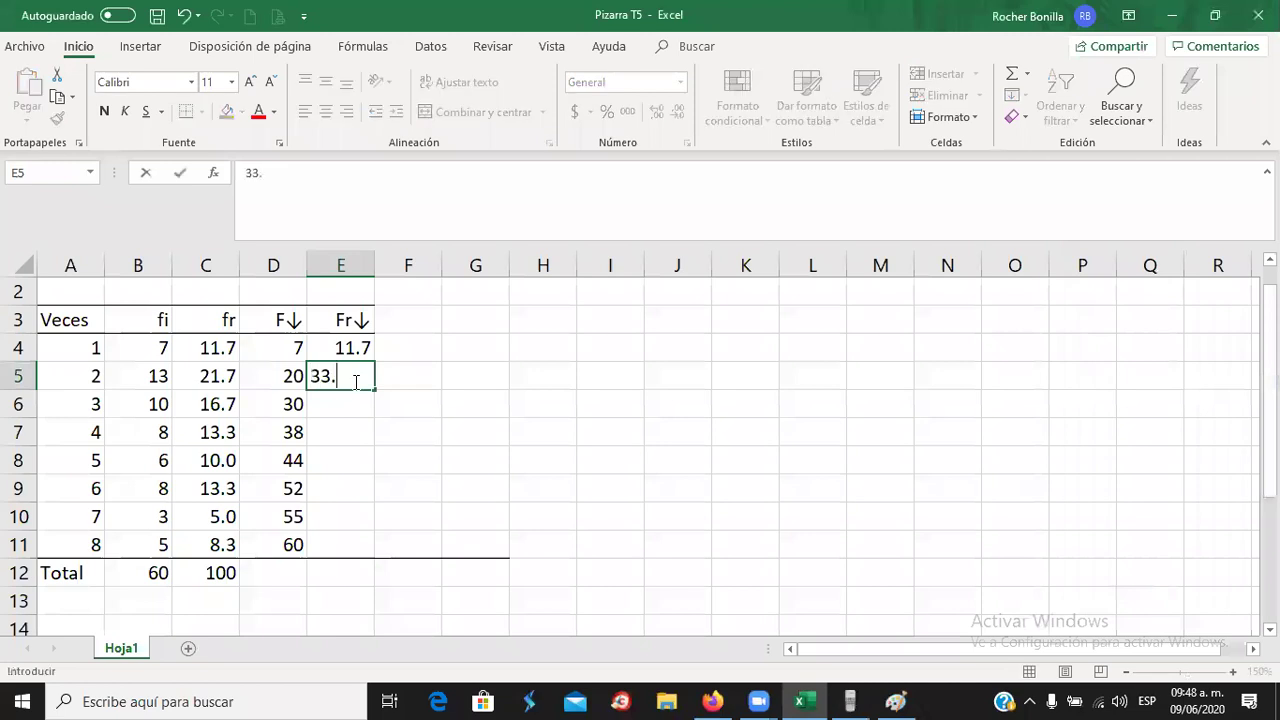
type("4")
key("Return")
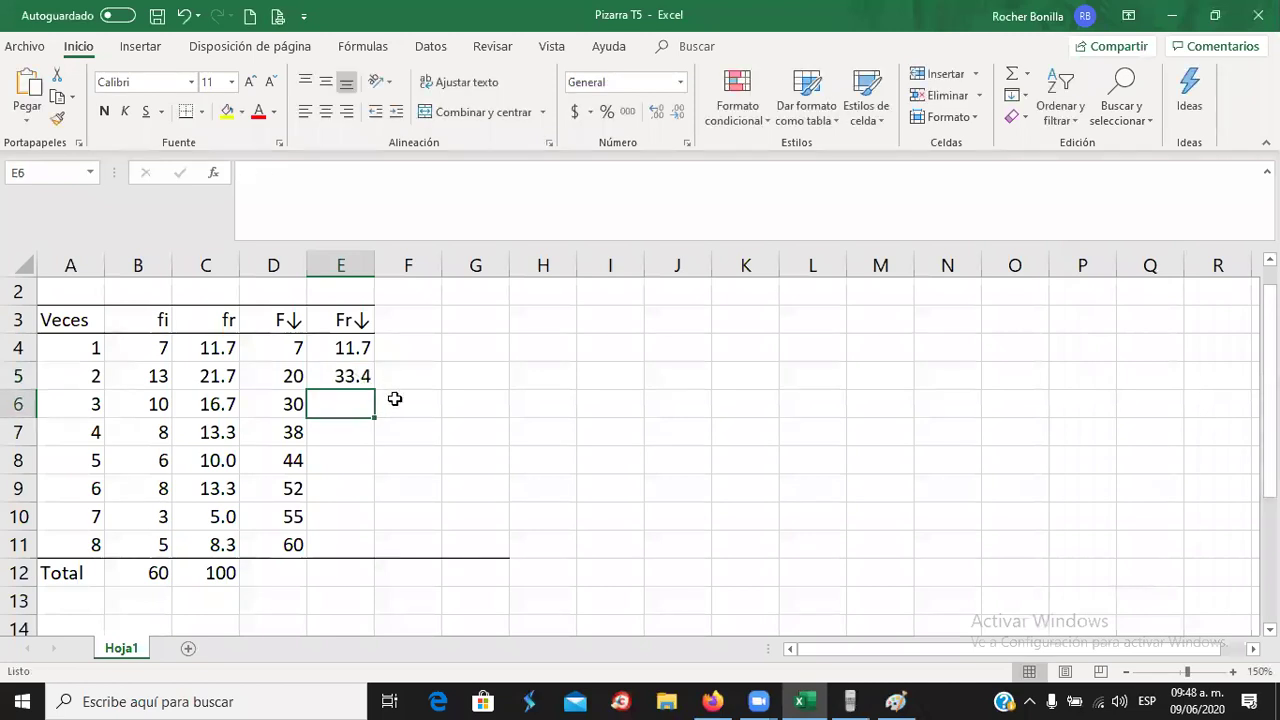
- In the calculator emulator, add 16.7 to the previous answer and show the result as a decimal
left_click(871, 698)
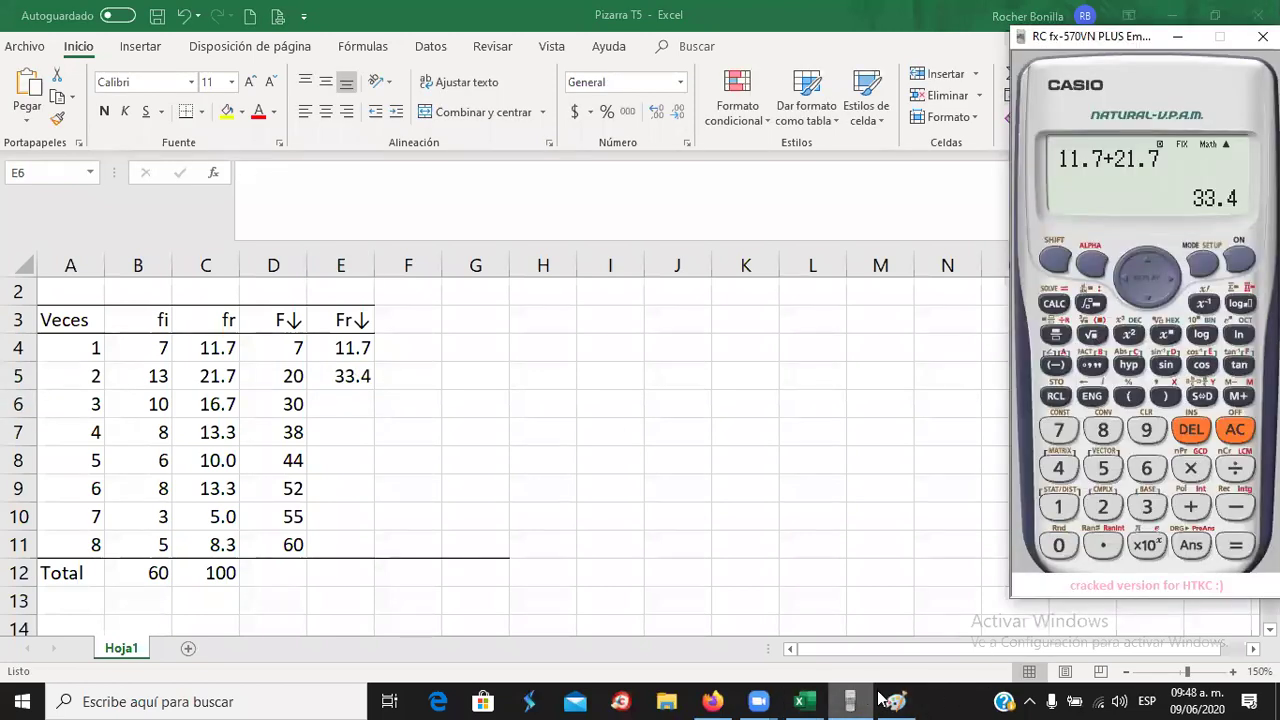
left_click(1190, 506)
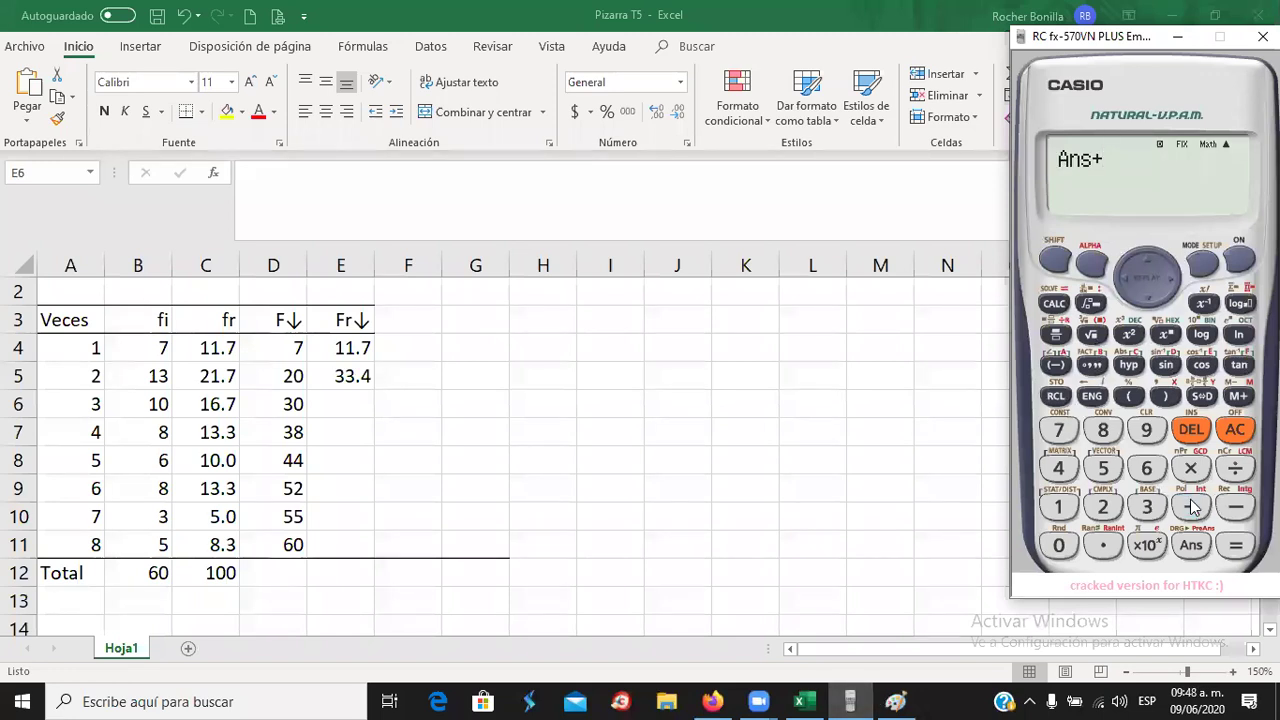
left_click(1060, 510)
left_click(1146, 468)
left_click(1103, 545)
left_click(1060, 430)
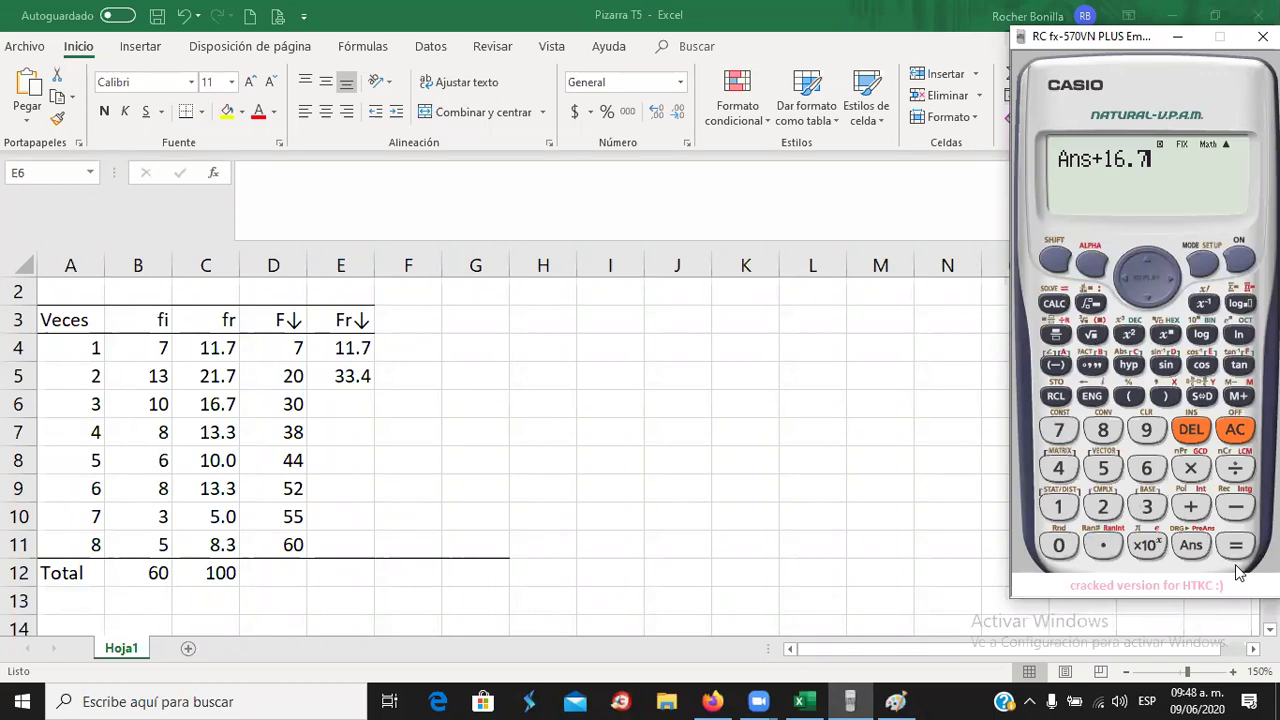
left_click(1236, 548)
left_click(1202, 397)
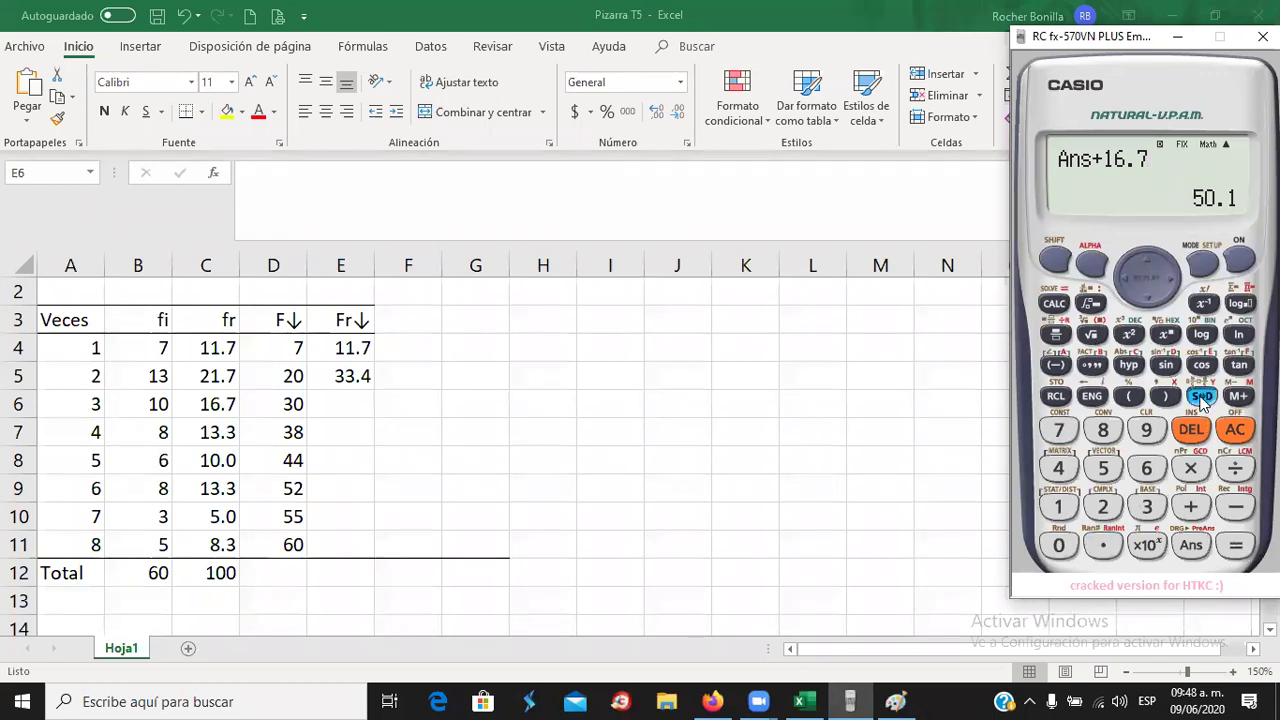
- Return to the Excel sheet and enter 50.1 in cell E6 of the Fr↓ column
left_click(340, 400)
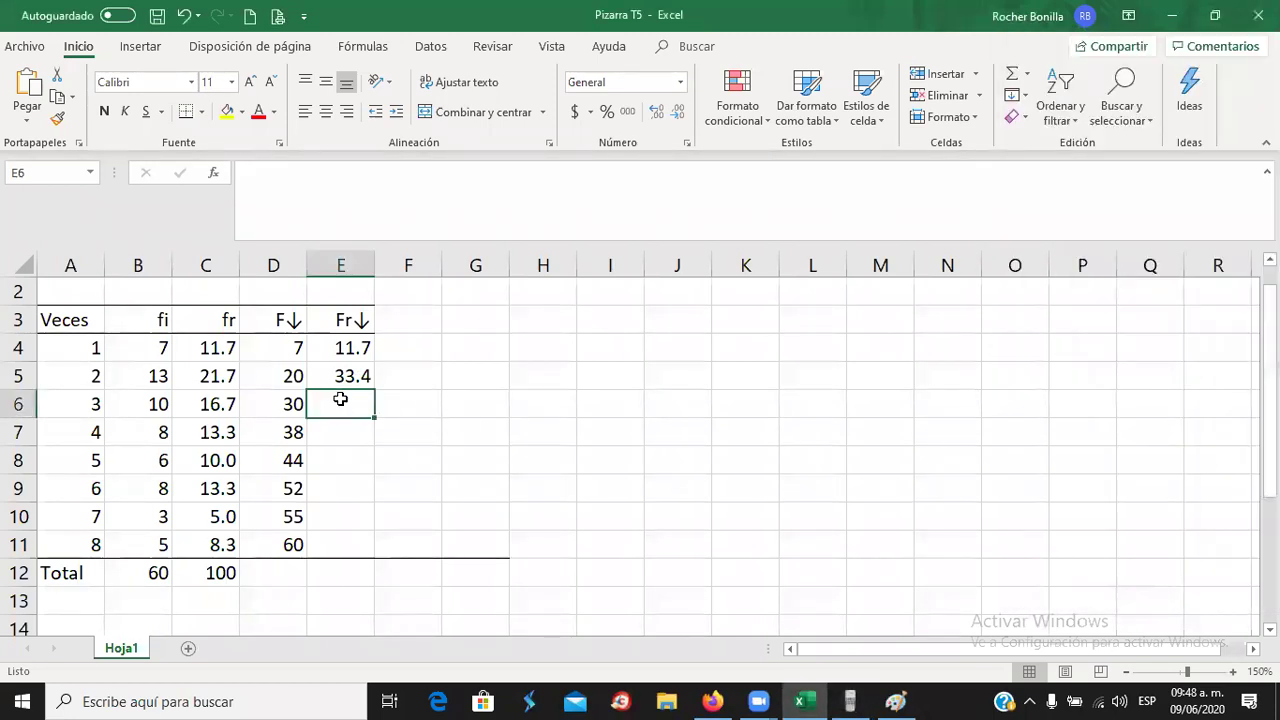
type("50")
key("Return")
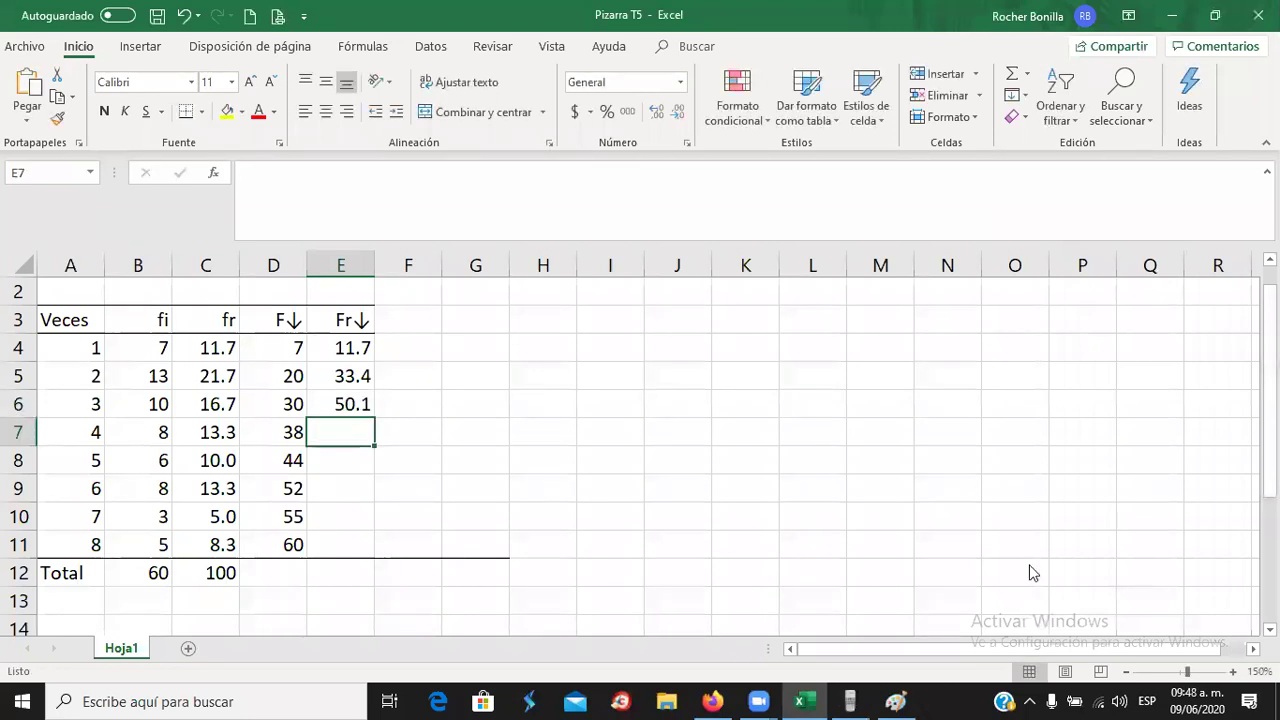
- In the calculator emulator, add 13.3 to the previous answer and show the result as a decimal
key("alt+Tab")
left_click(1190, 506)
left_click(1058, 506)
left_click(1147, 506)
left_click(1103, 546)
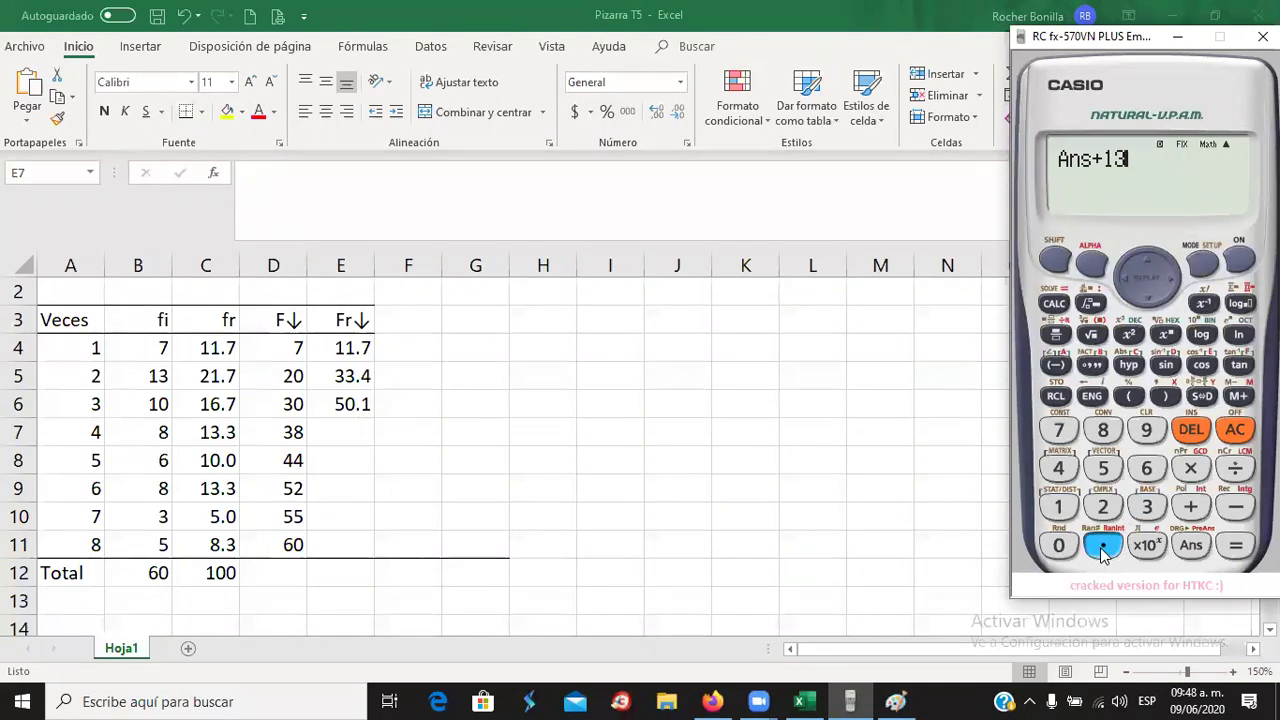
left_click(1157, 512)
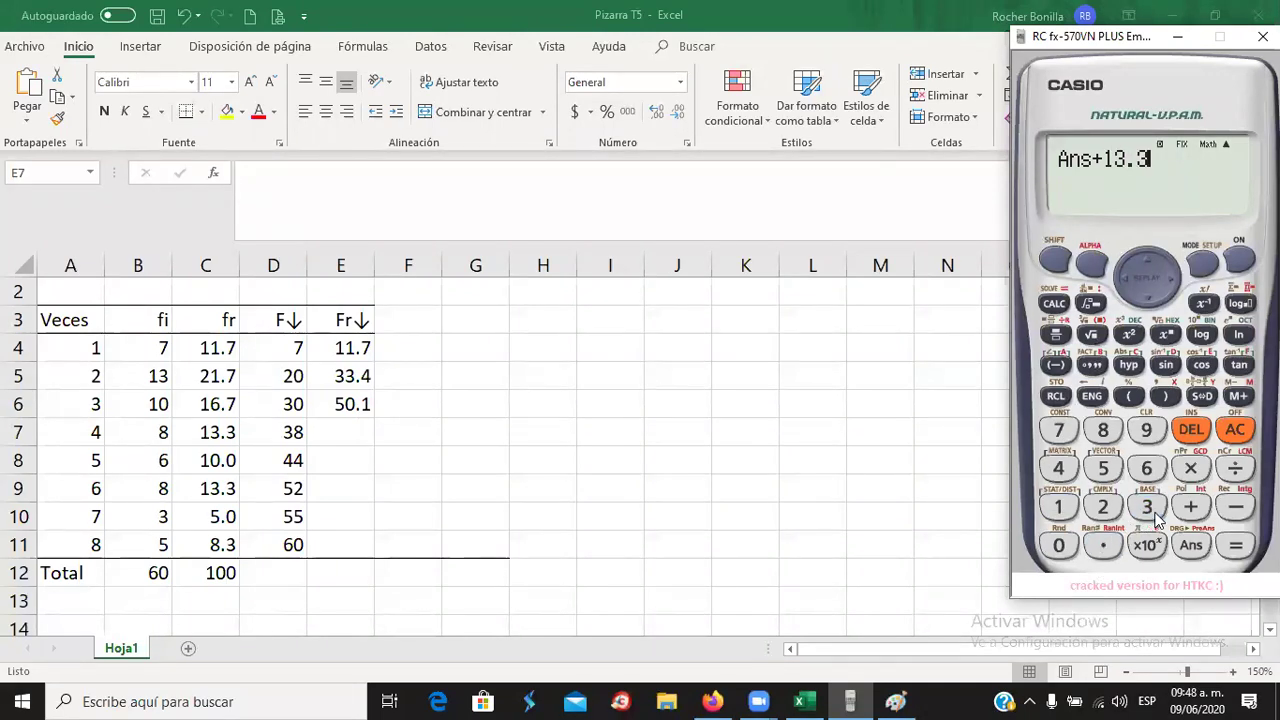
left_click(1236, 546)
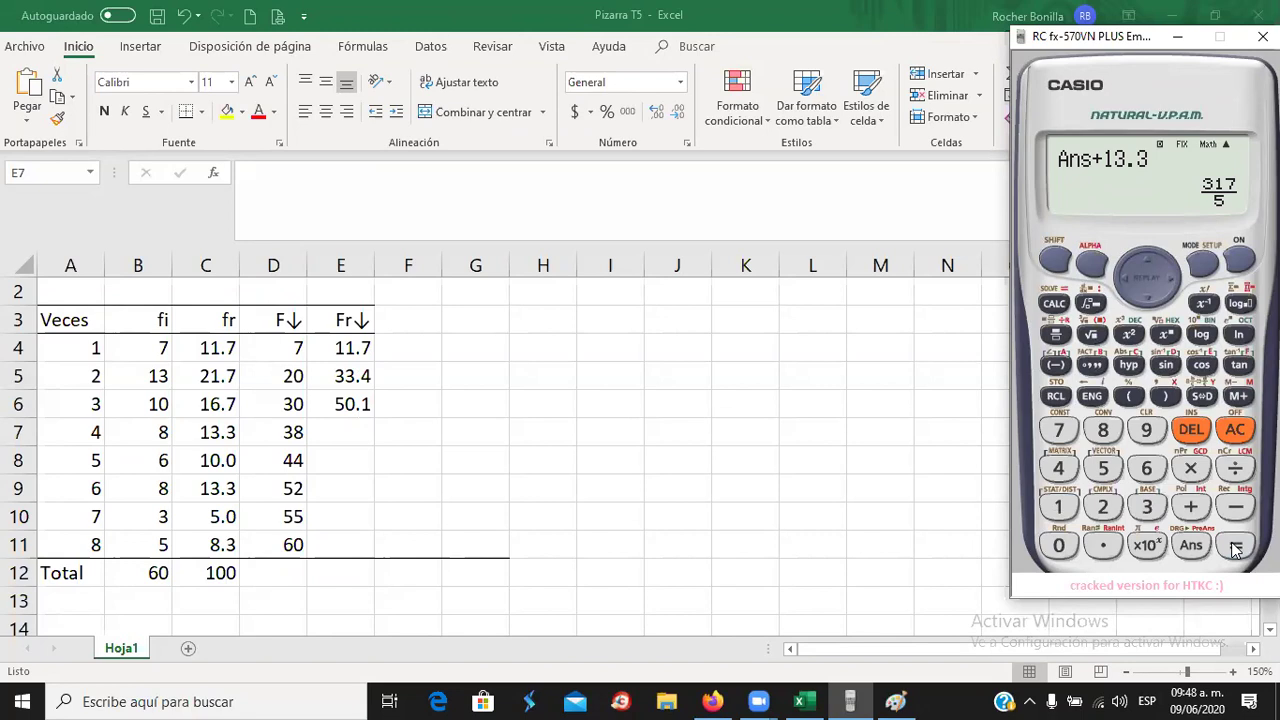
left_click(1201, 397)
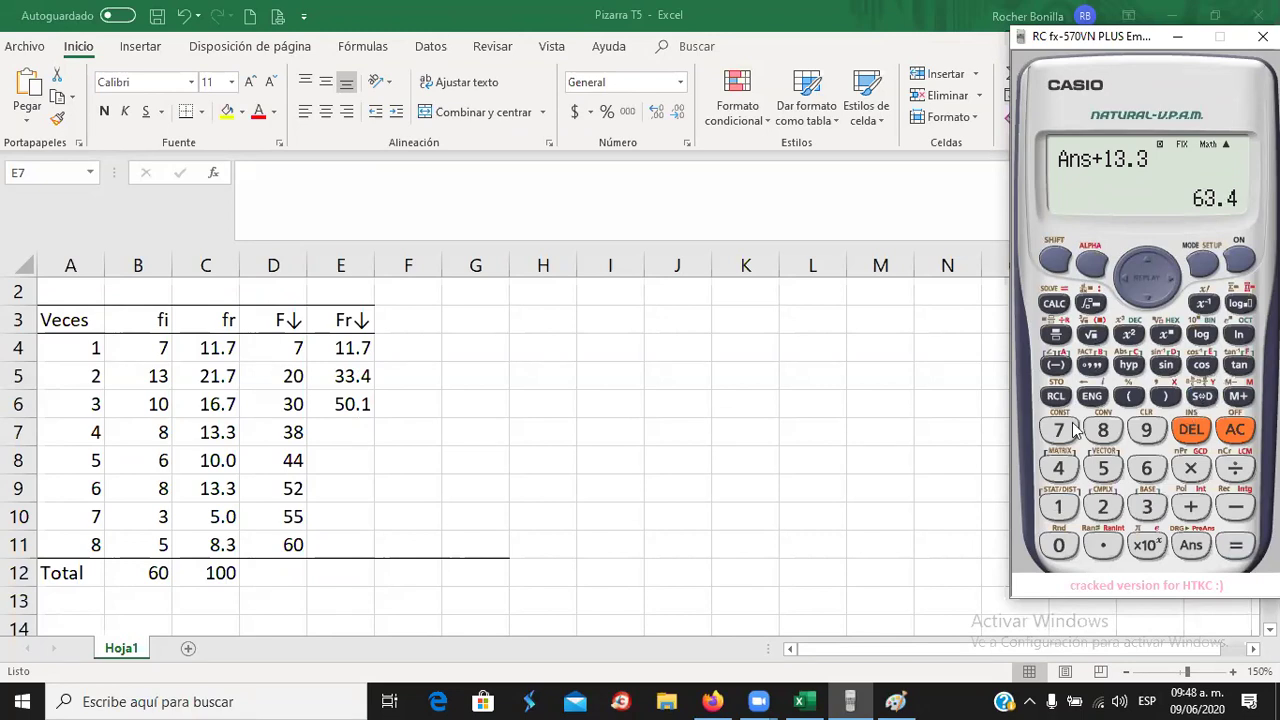
- Return to the Excel sheet and enter 63.4 in cell E7 and 73.4 in cell E8 of the Fr↓ column
left_click(341, 441)
type("5")
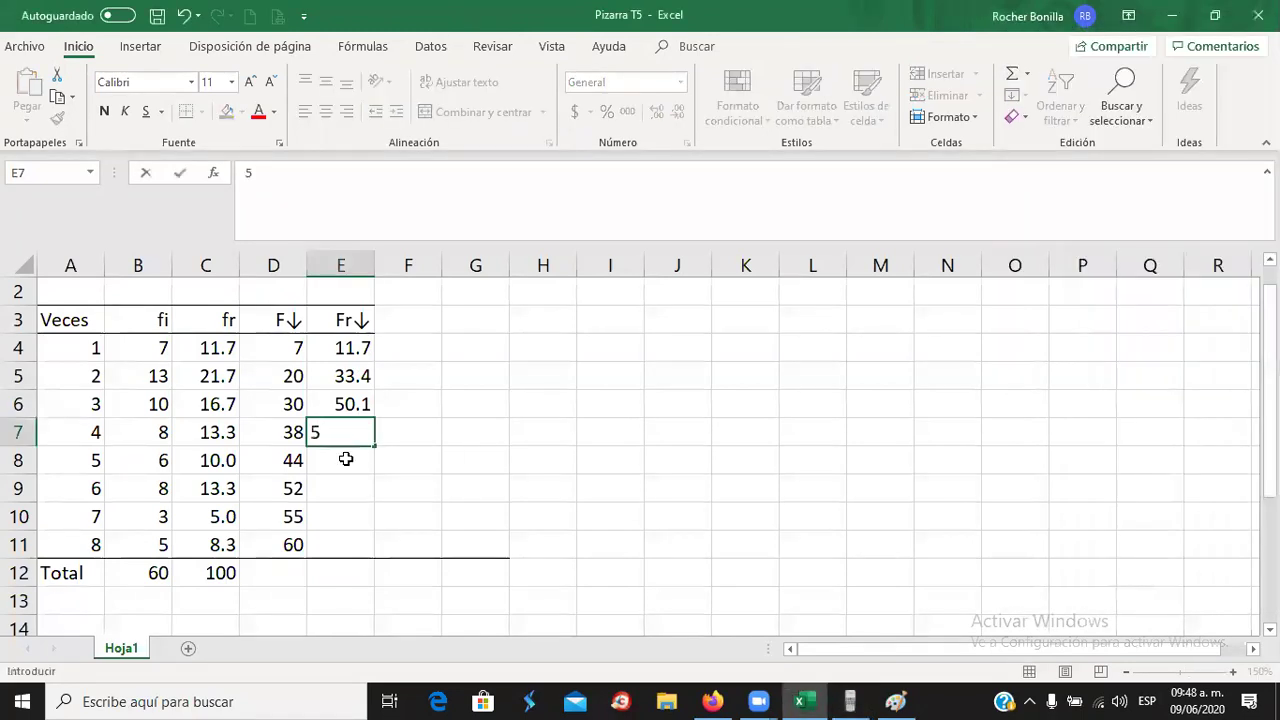
type("3.4")
key("Return")
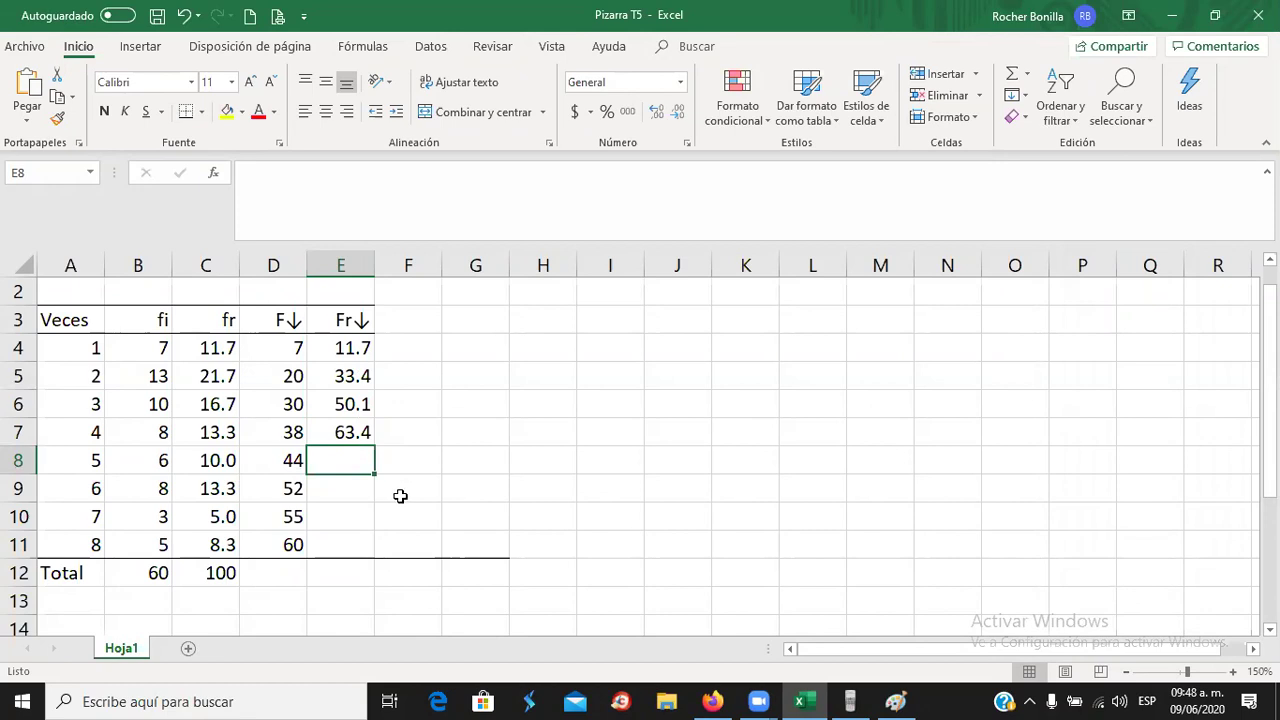
type("73.4")
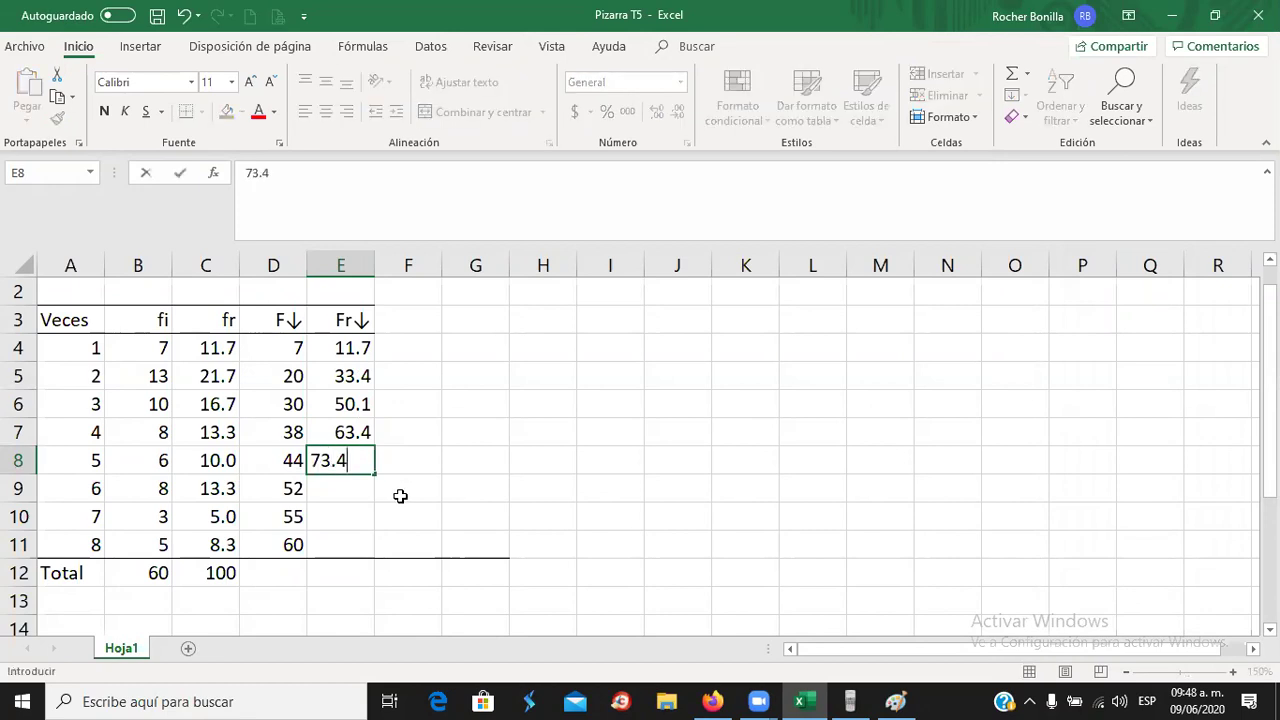
key("Return")
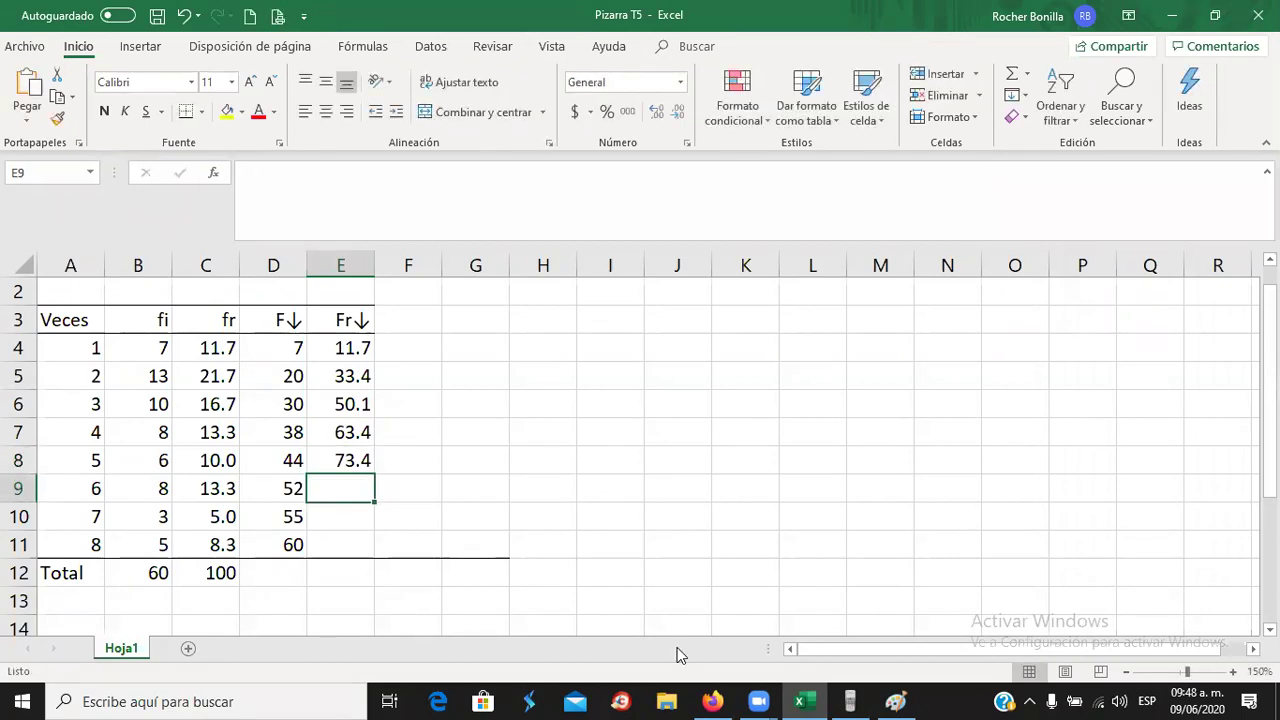
- Switch to the calculator emulator, add 10 to the previous answer and show the result as a decimal
left_click(850, 701)
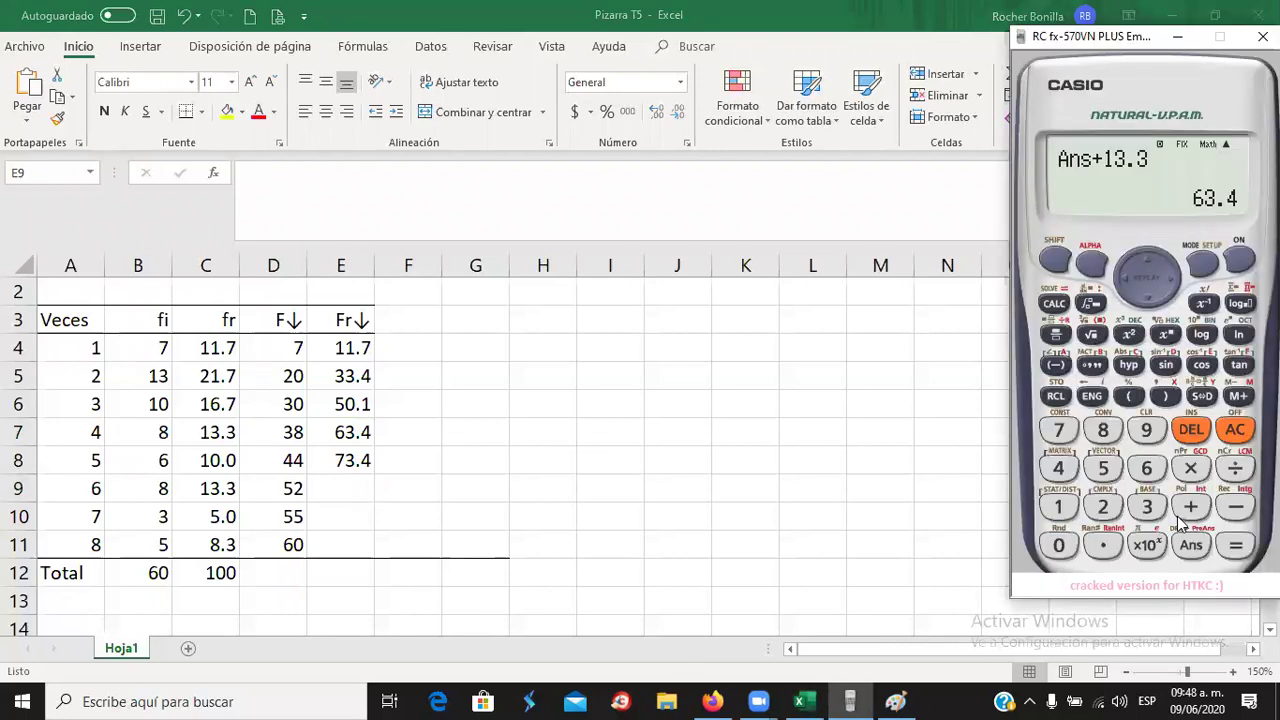
type("+10")
key("Return")
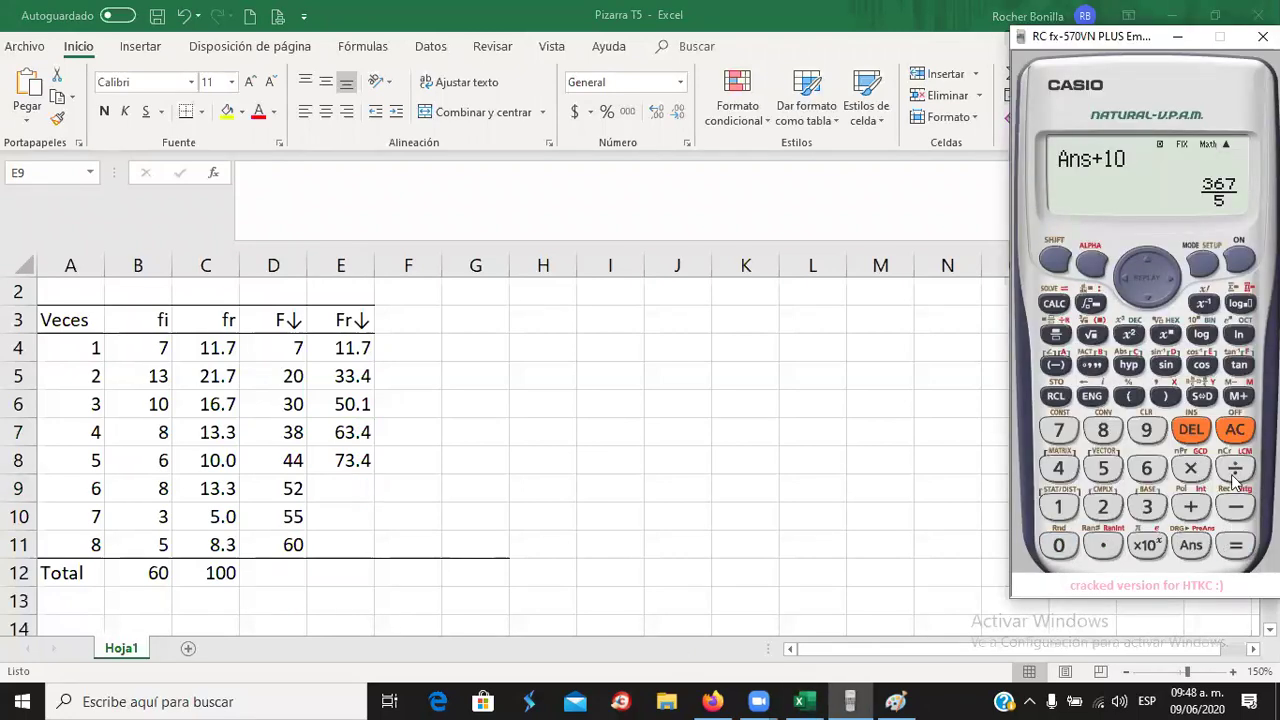
left_click(1208, 397)
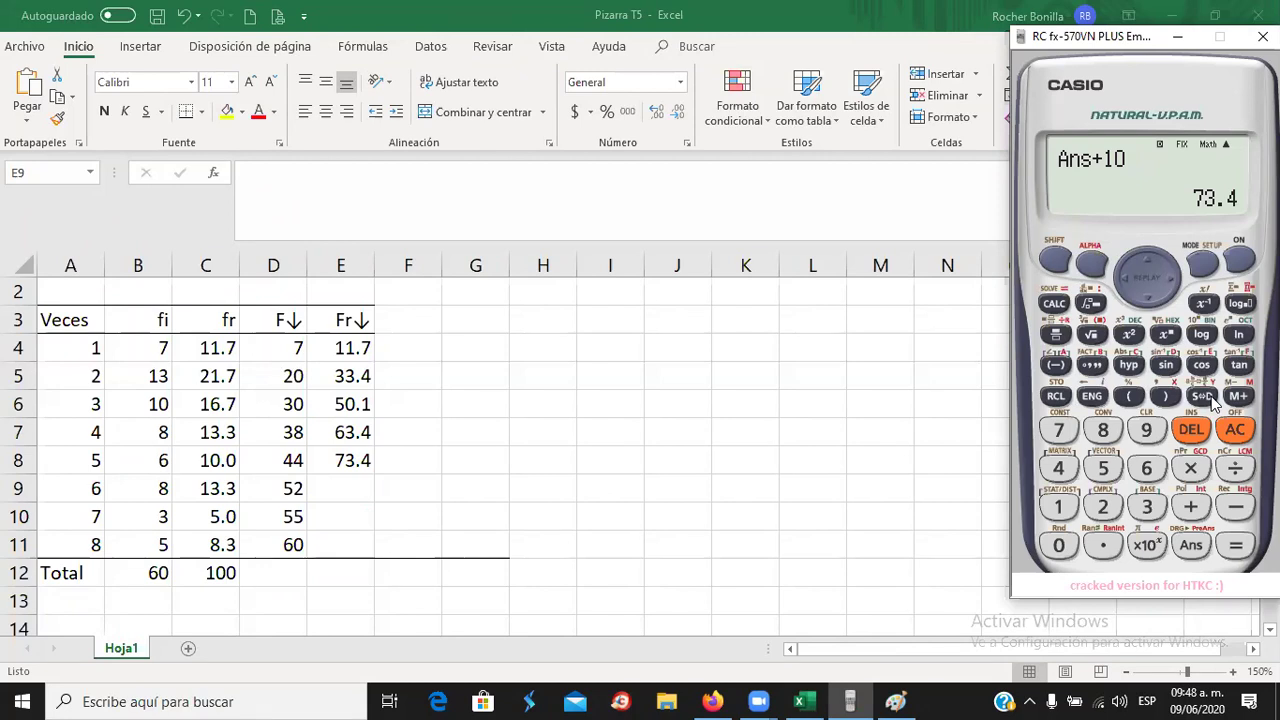
- Add 13.3 to the previous answer in the calculator emulator and show the result as a decimal
left_click(1192, 507)
left_click(1059, 507)
left_click(1140, 510)
left_click(1105, 545)
left_click(1150, 512)
left_click(1232, 545)
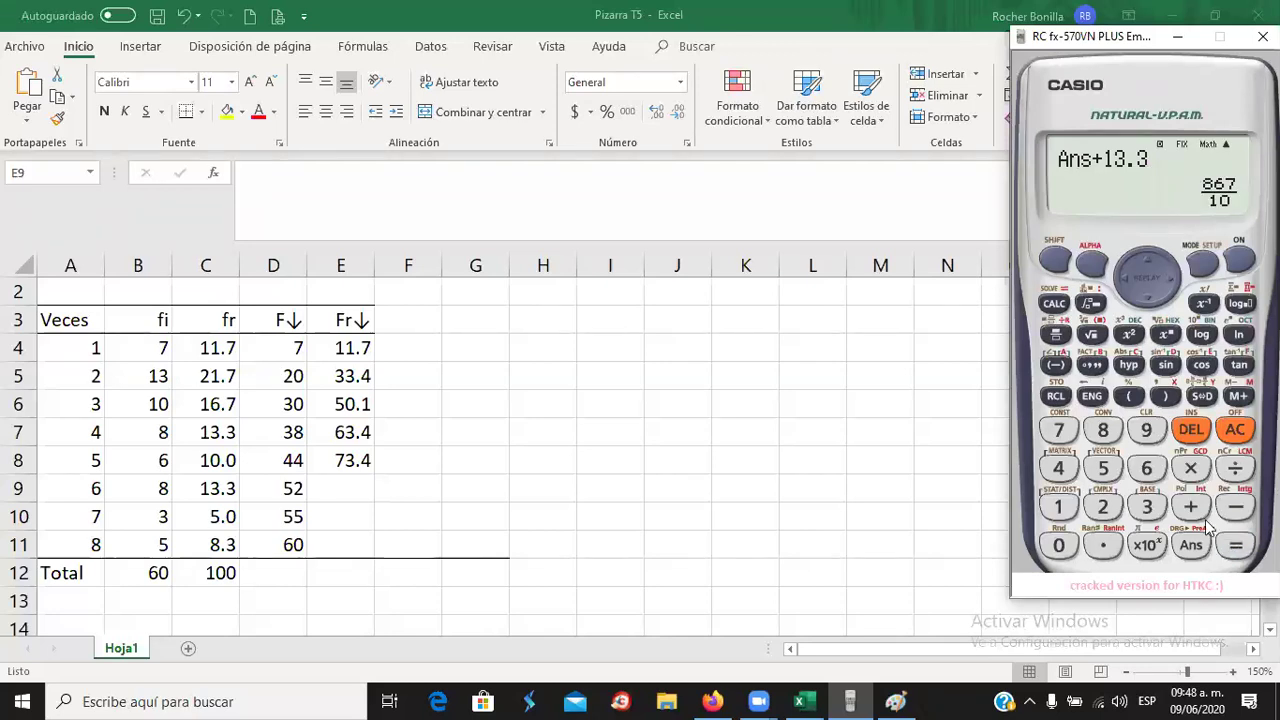
left_click(1200, 400)
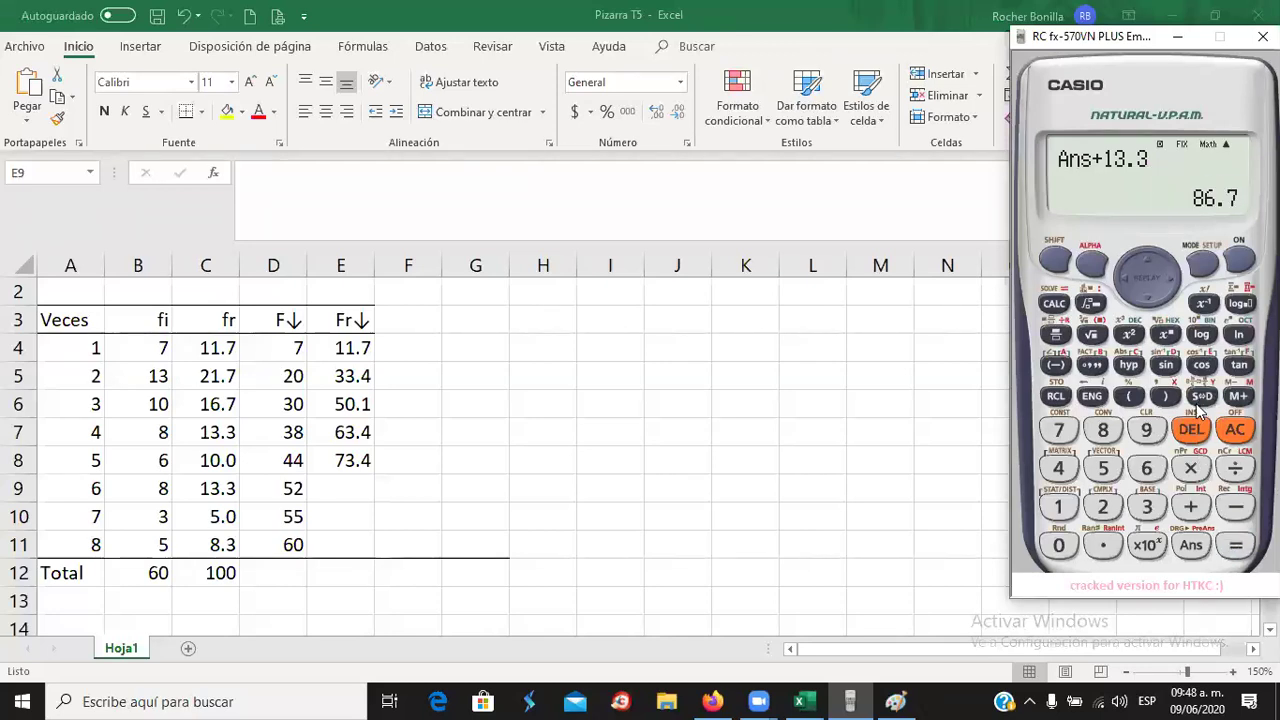
- Return to the Excel sheet and enter 86.7 in cell E9 of the Fr↓ column
left_click(357, 487)
type("8")
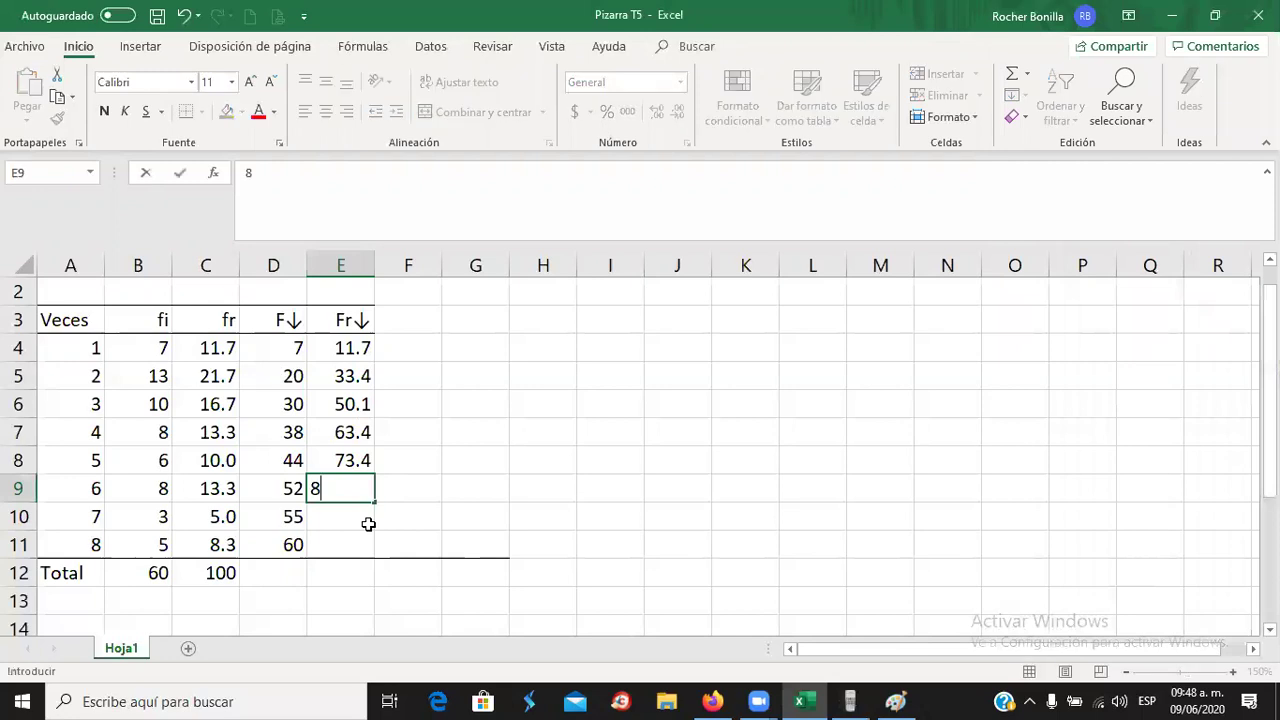
type("6.7")
key("Return")
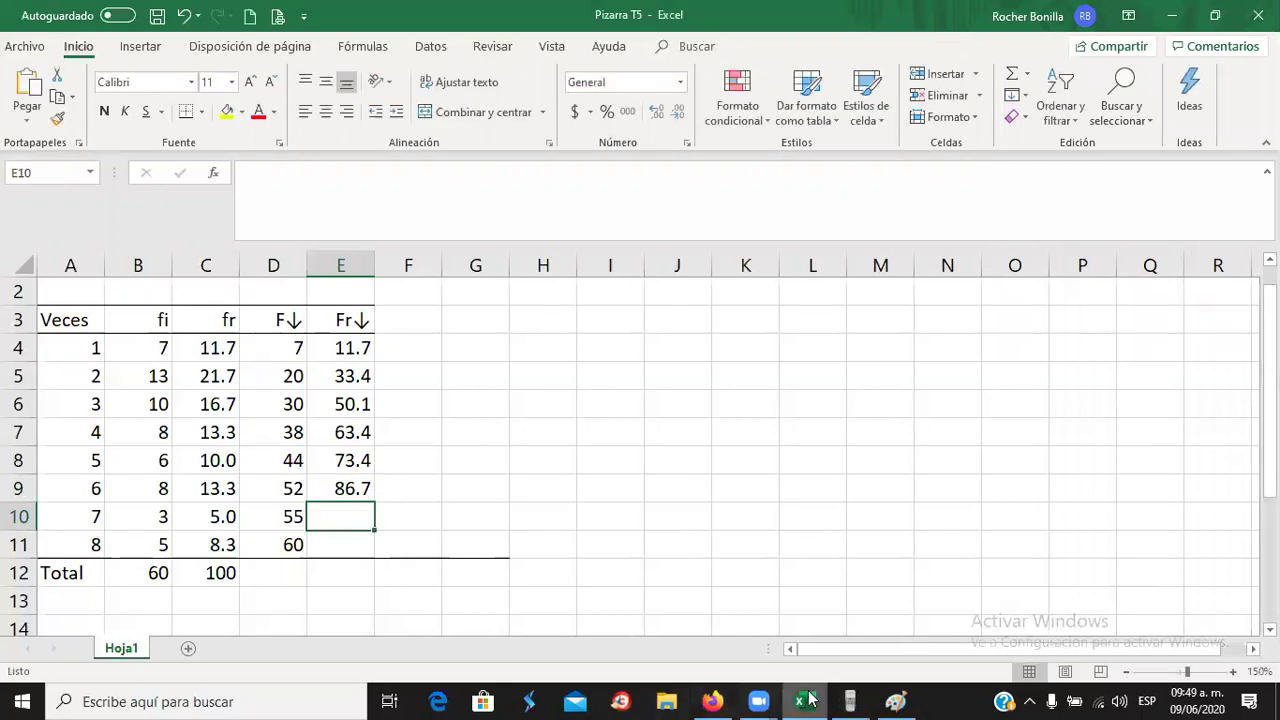
- In the calculator emulator, add 5 to the previous answer and show the result as a decimal
left_click(852, 701)
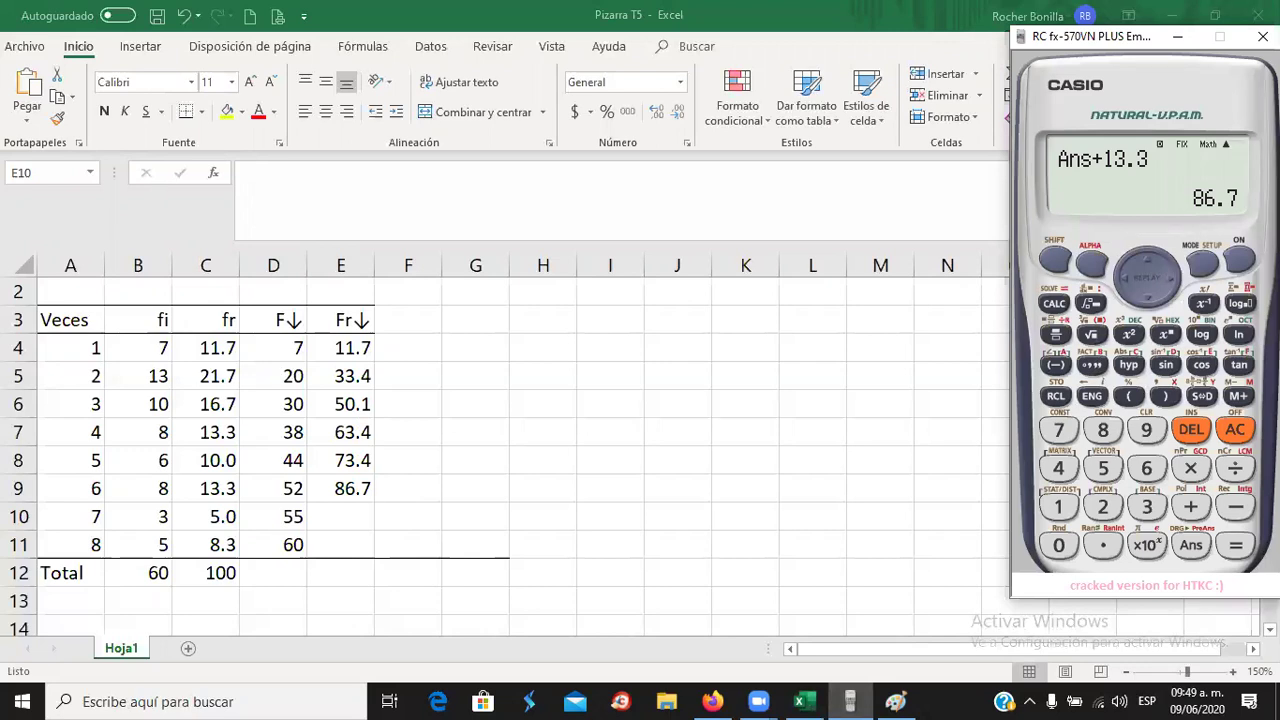
left_click(1197, 512)
left_click(1112, 474)
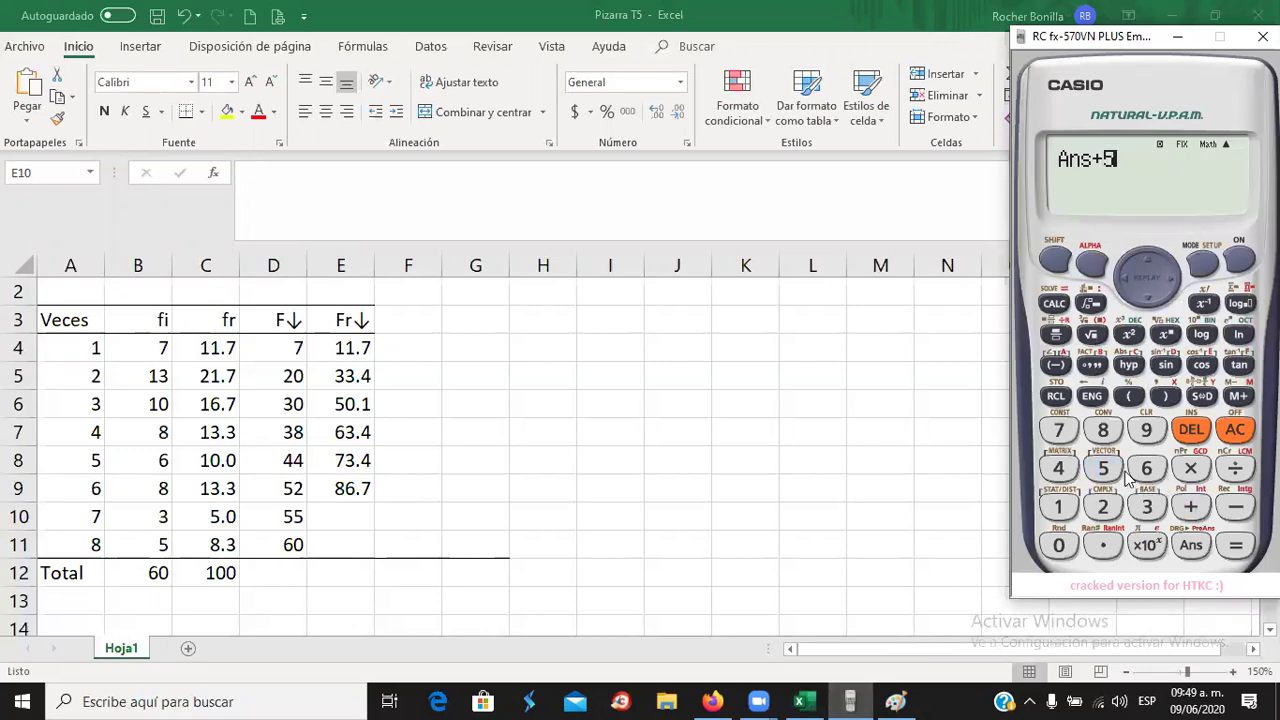
left_click(1236, 545)
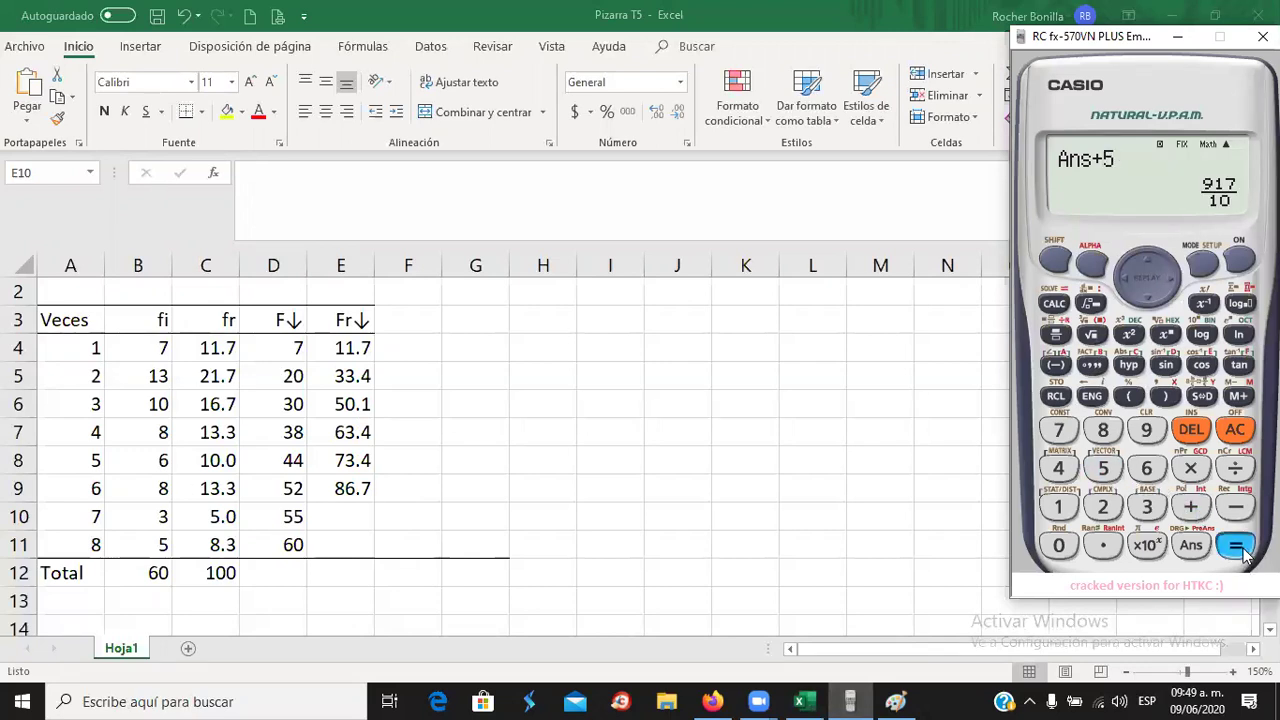
left_click(1201, 396)
- Return to the Excel sheet and enter 91.7 in cell E10 of the Fr↓ column
left_click(356, 517)
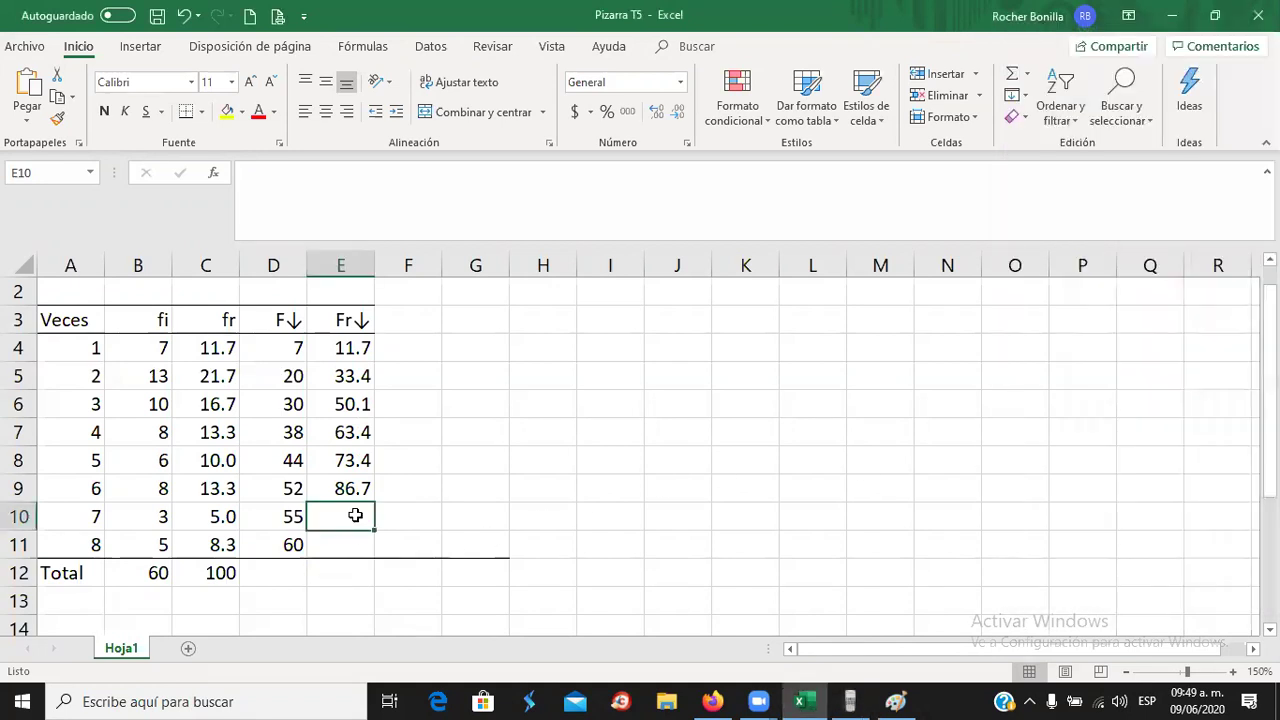
type("91.7")
key("Return")
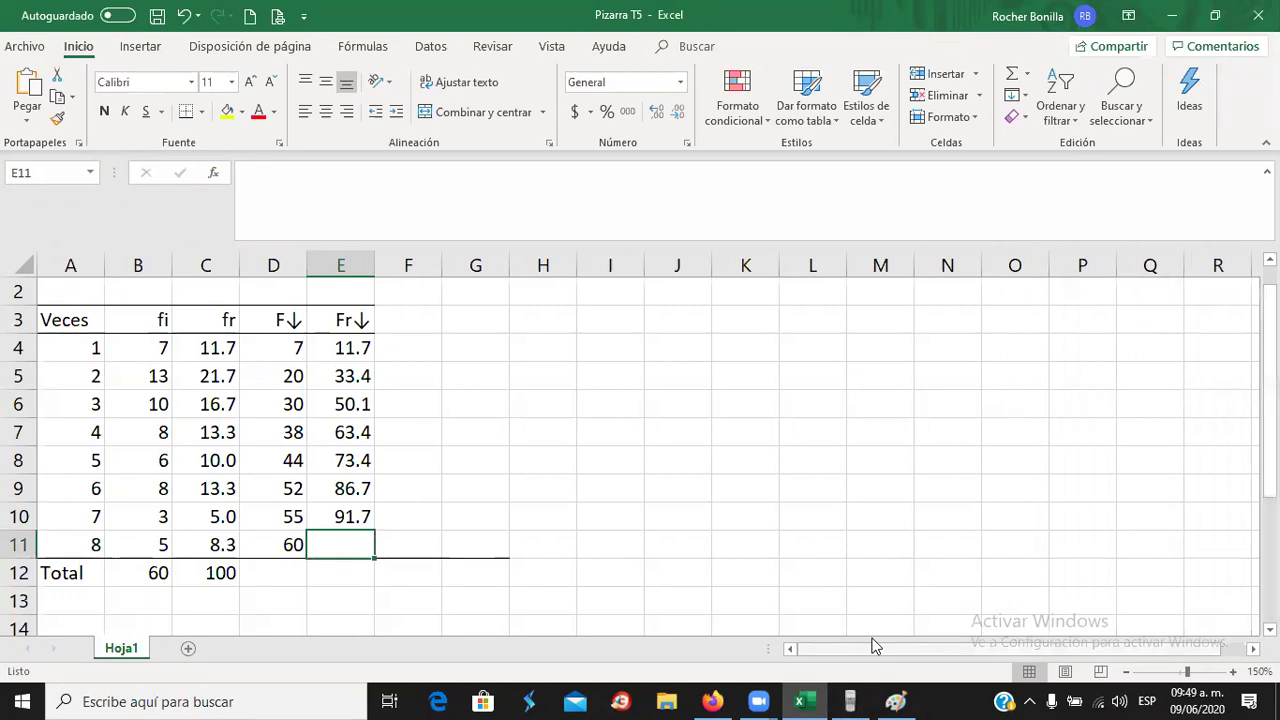
- In the calculator emulator, add 8.3 to the previous answer
key("alt+Tab")
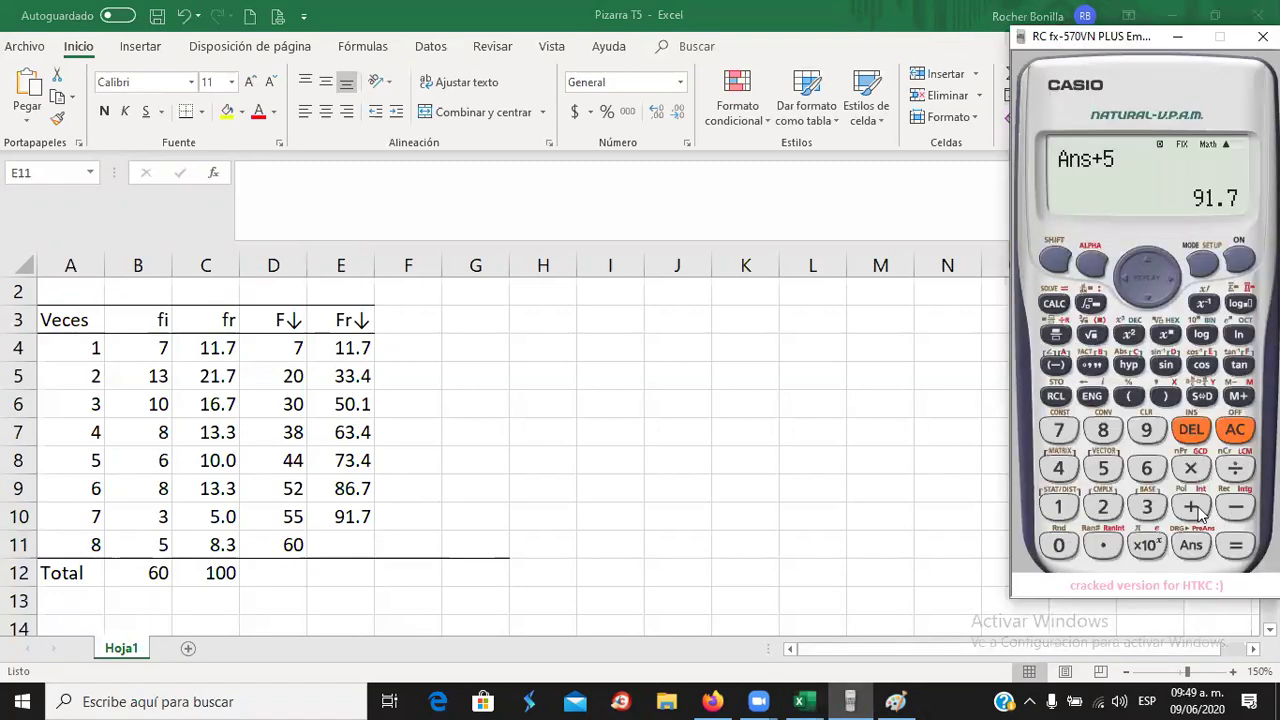
left_click(1192, 508)
left_click(1110, 432)
left_click(1103, 545)
left_click(1150, 508)
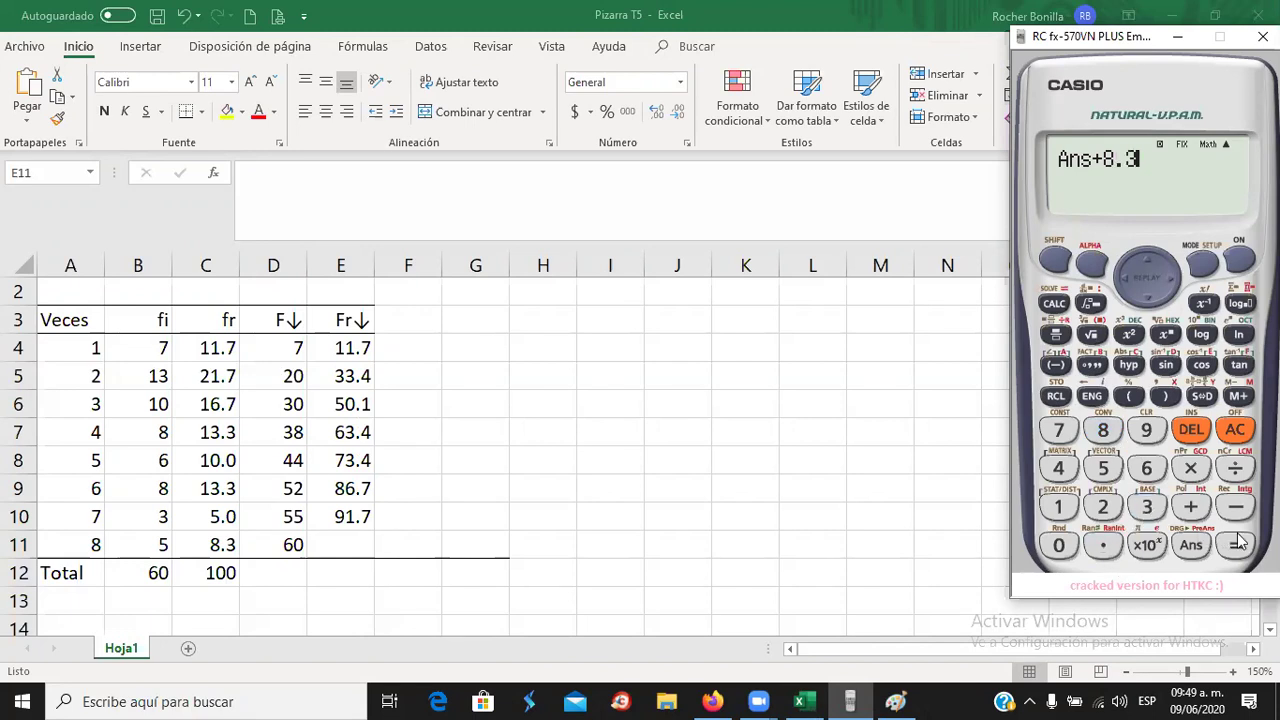
left_click(1238, 541)
- Return to the Excel sheet, enter 100 in cell E11 of the Fr↓ column and format it with one decimal place
left_click(357, 545)
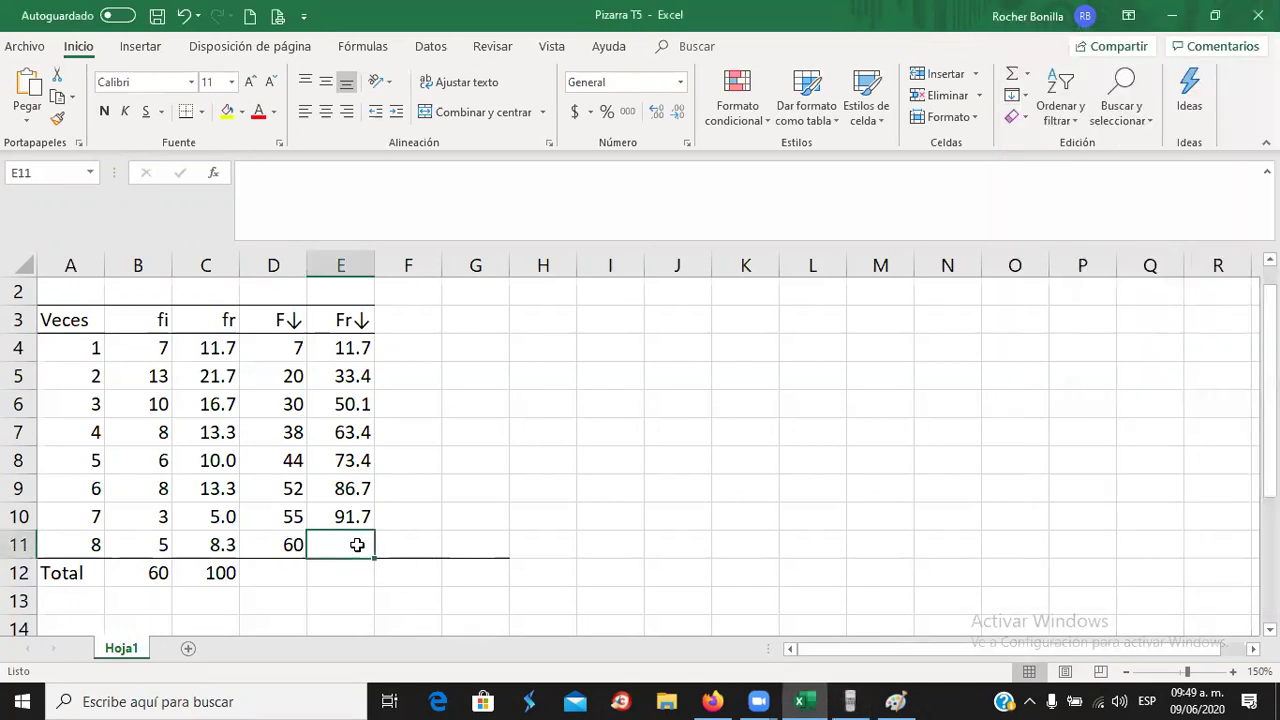
type("100")
key("Return")
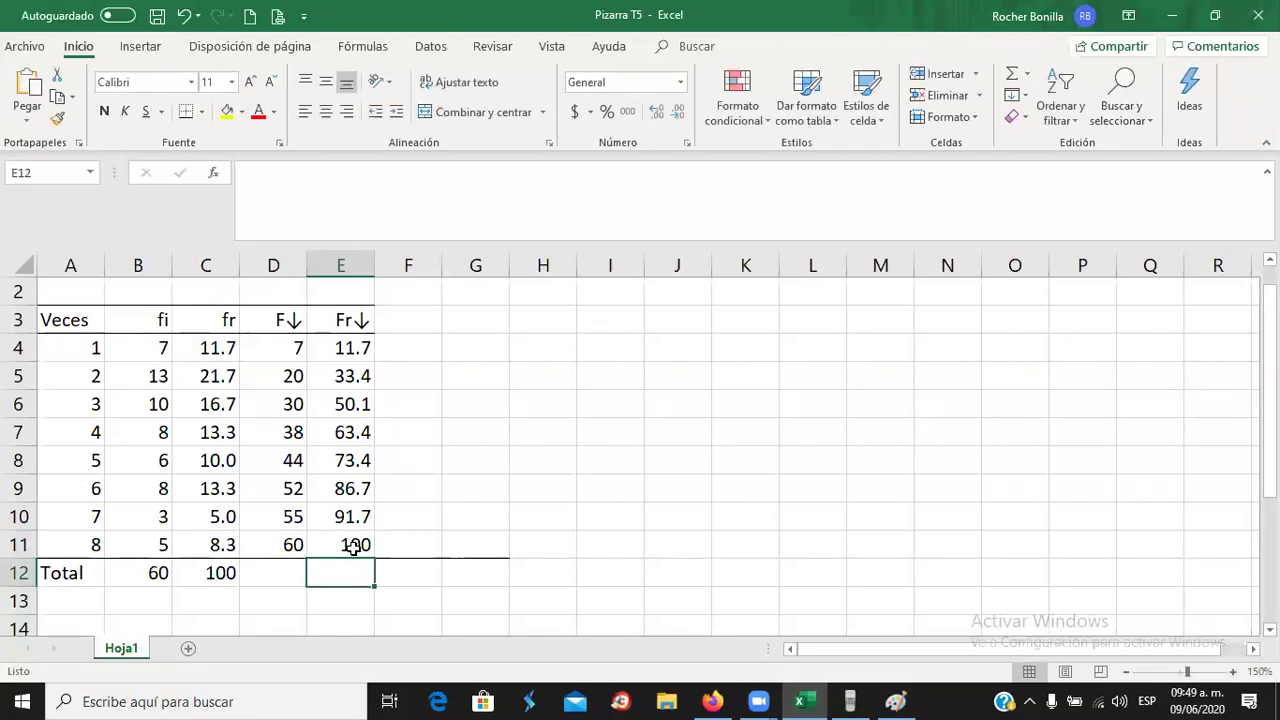
left_click(352, 545)
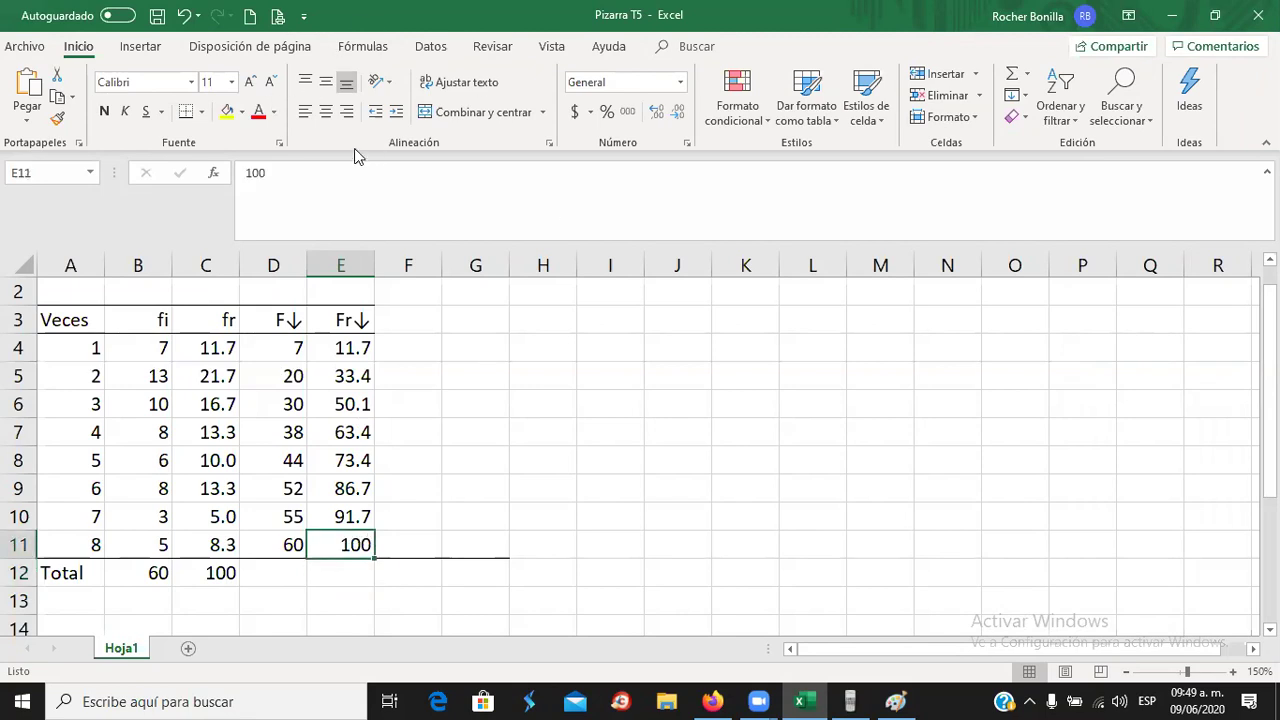
left_click(656, 111)
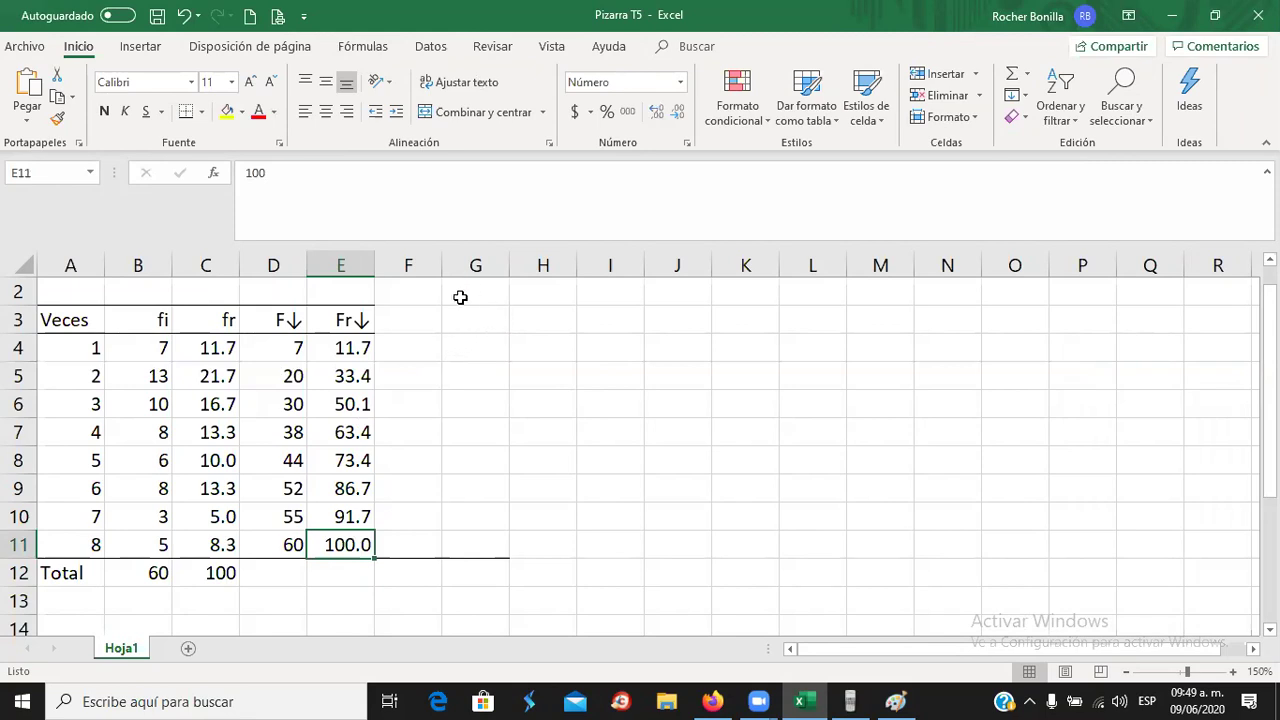
- Enter the header F↑ in cell F3, inserting the Upwards Arrow symbol after the letter
left_click(426, 313)
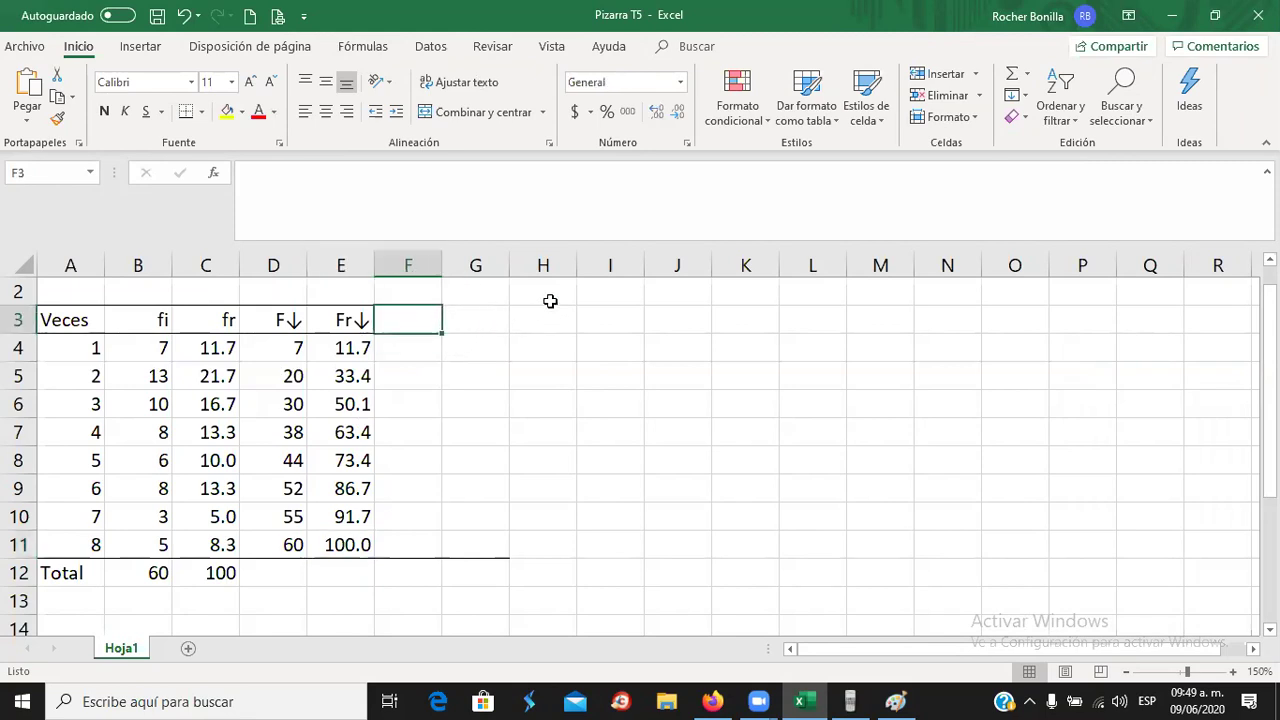
type("F")
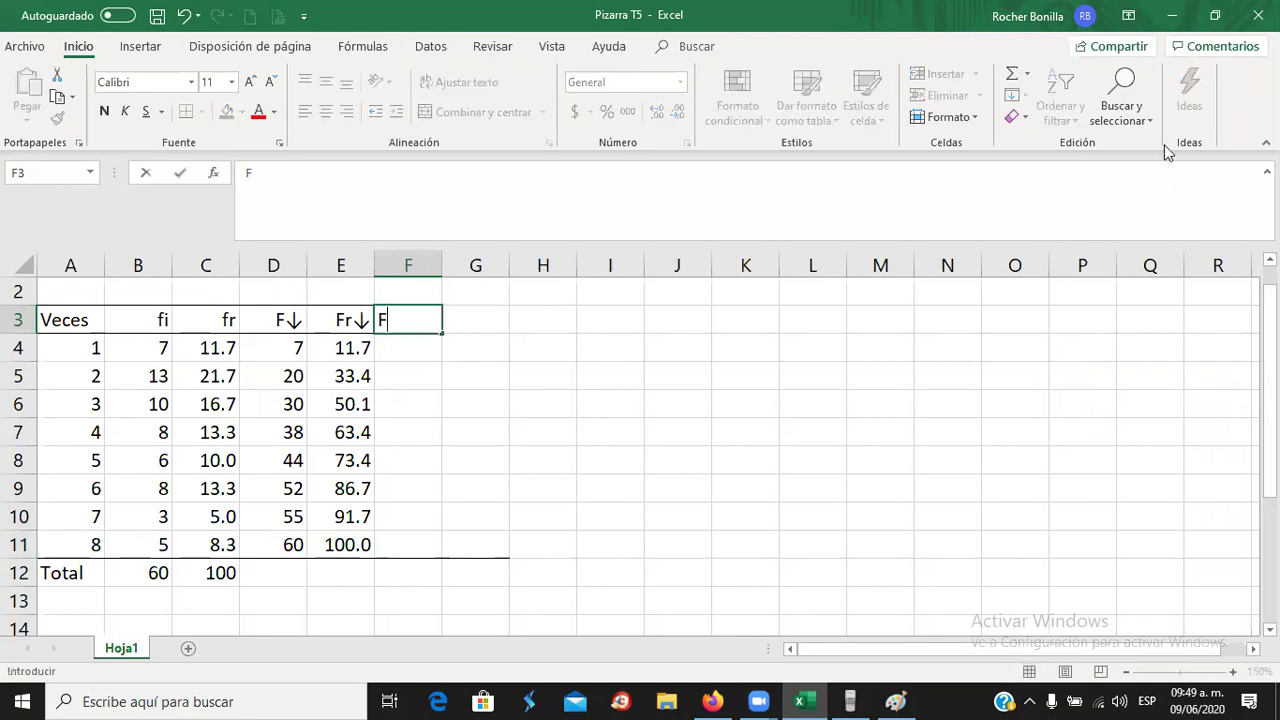
left_click(140, 52)
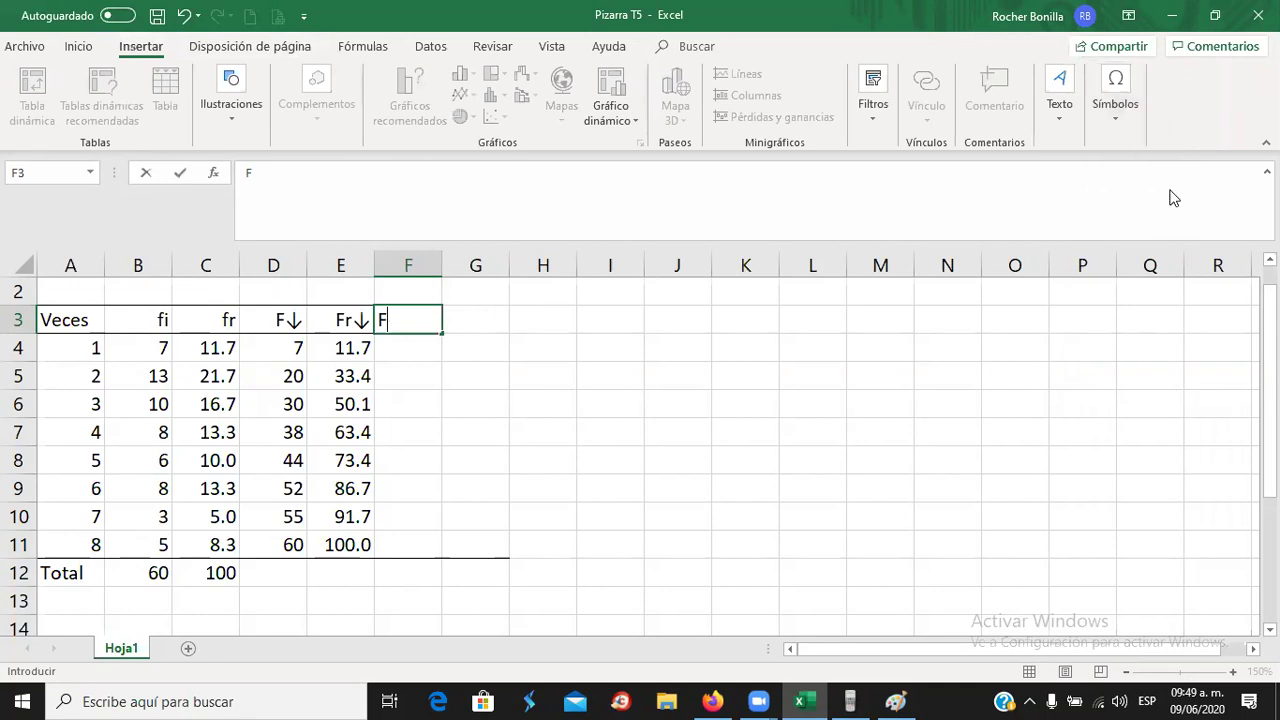
left_click(540, 297)
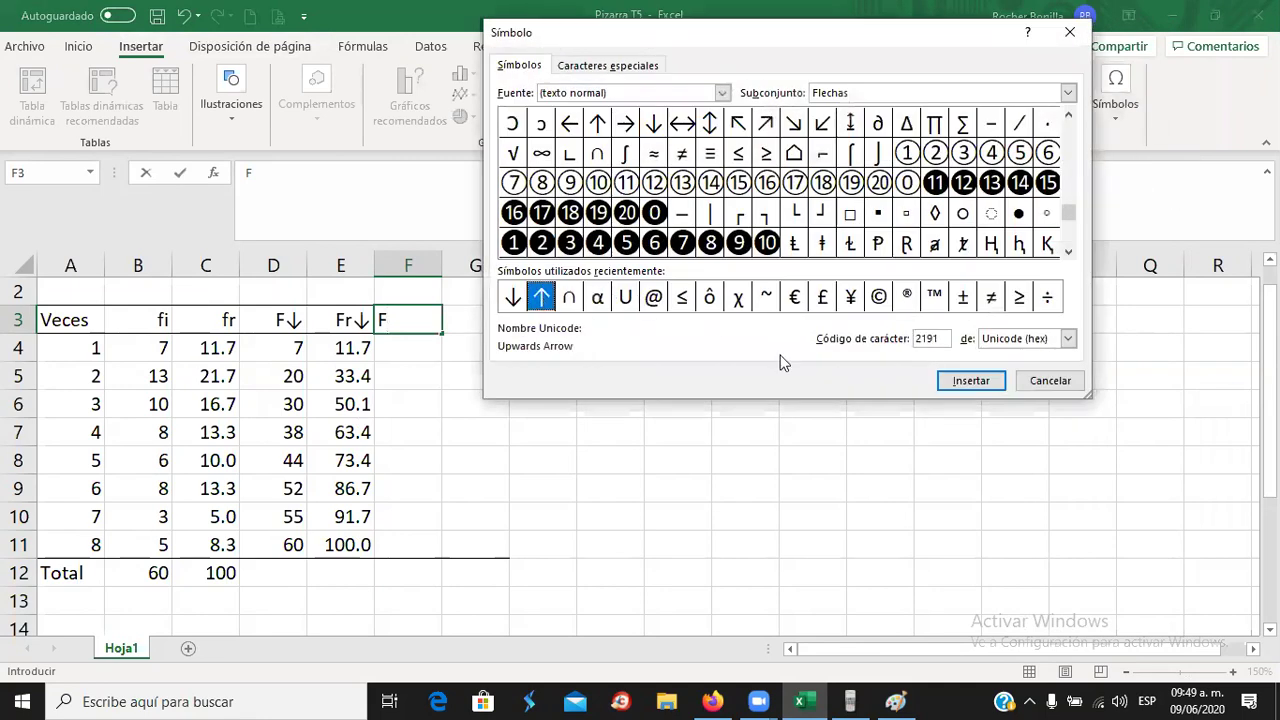
left_click(985, 382)
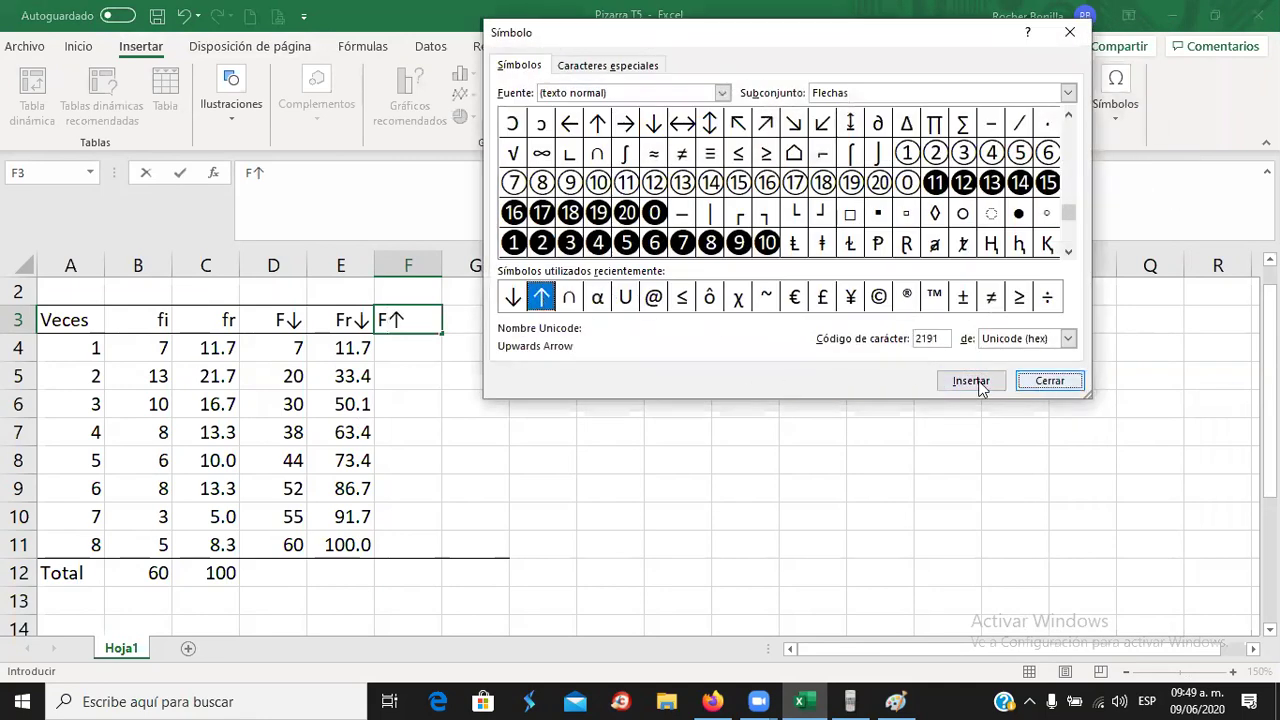
left_click(1050, 381)
left_click(561, 372)
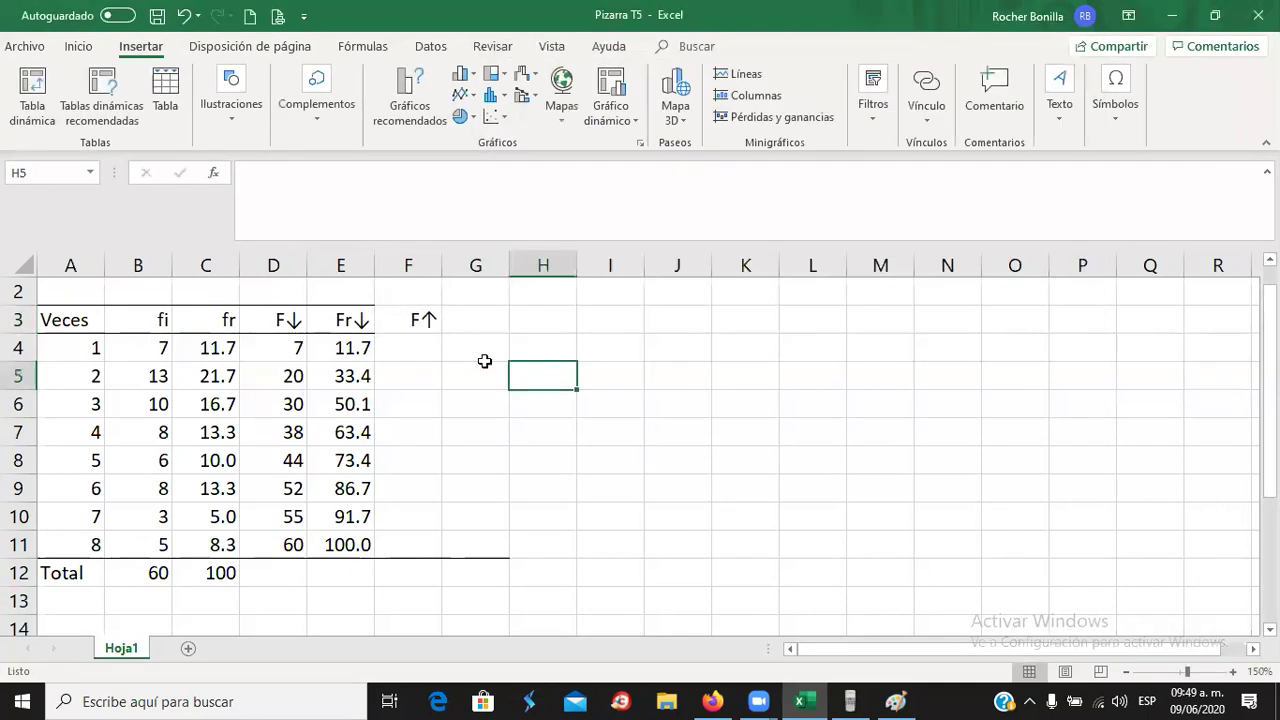
- Apply top and bottom borders to header cells F3:G3 to extend the table's header lines
left_click(418, 320)
left_click_drag(414, 297, 480, 296)
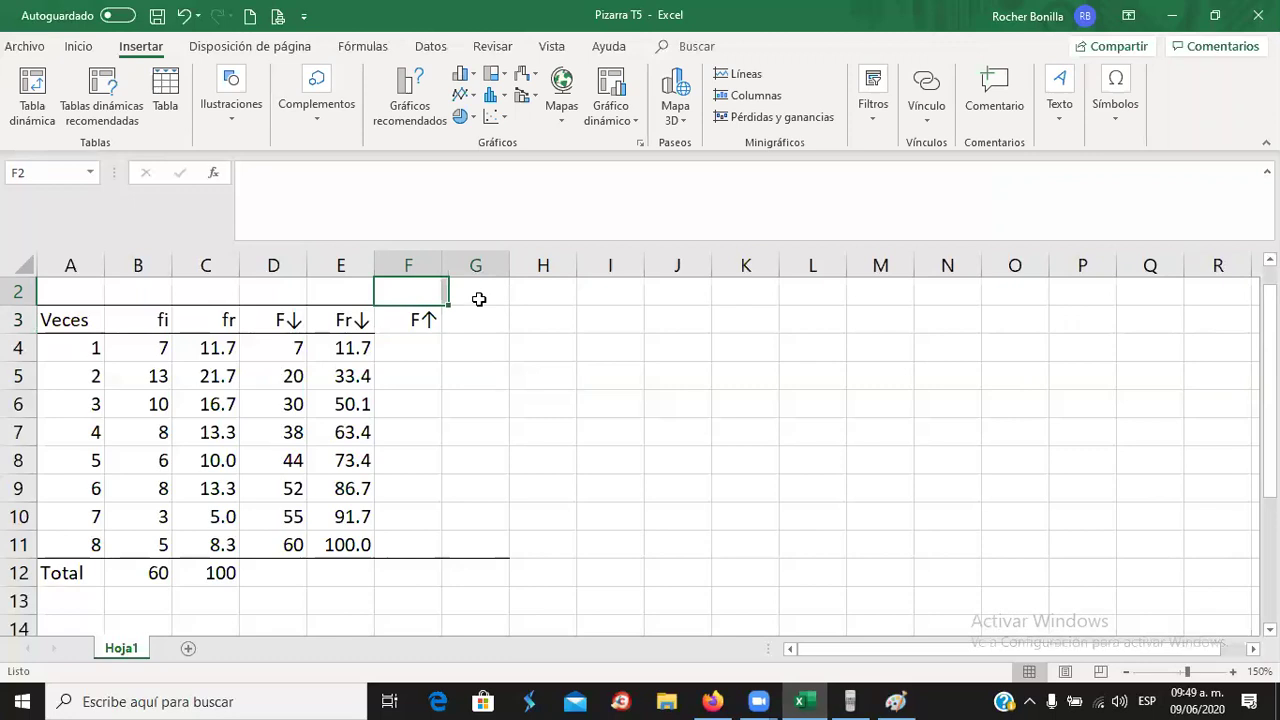
left_click(78, 46)
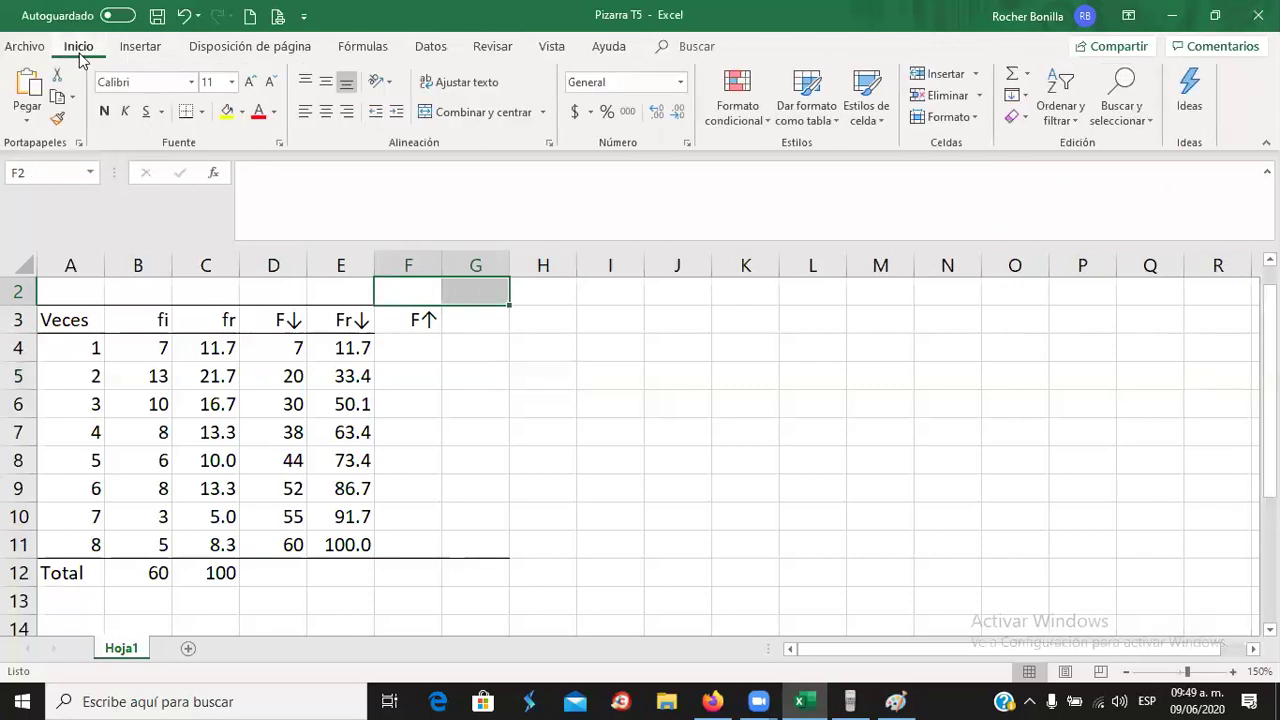
left_click_drag(410, 320, 455, 320)
key("ctrl+c")
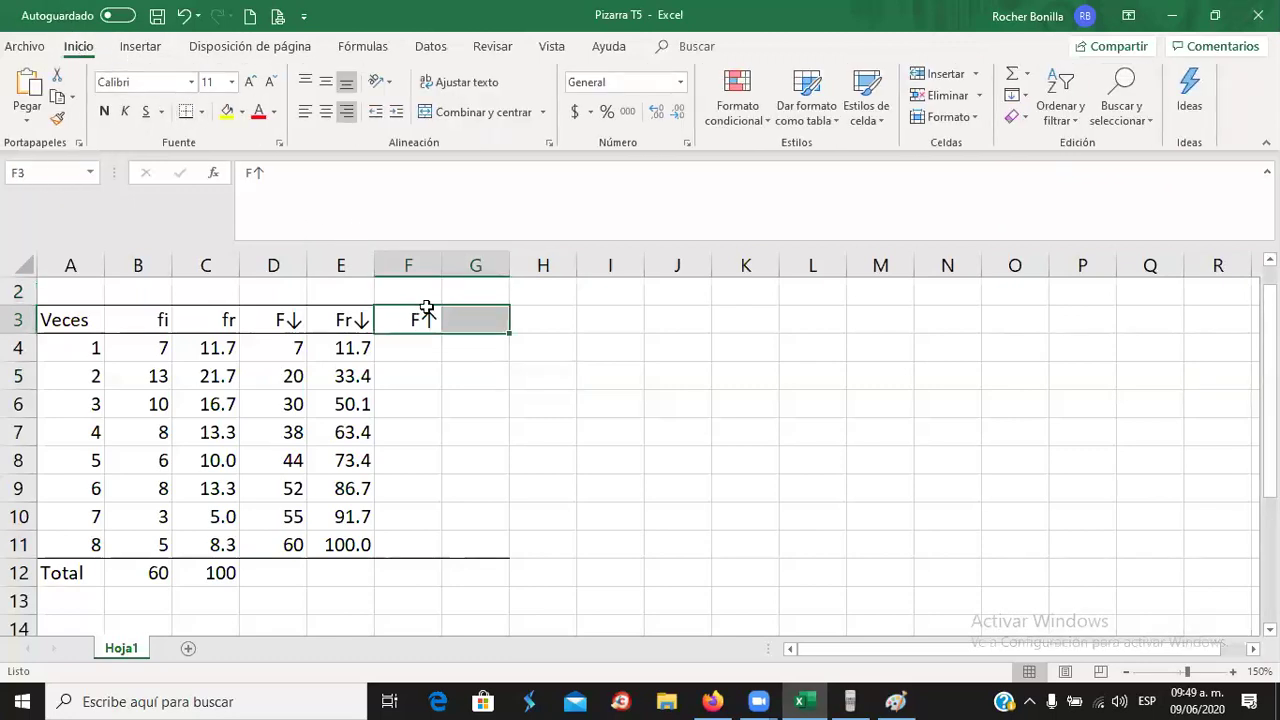
left_click(185, 112)
- Enter 60 in cell F4 as the first value of the F↑ column
left_click(422, 346)
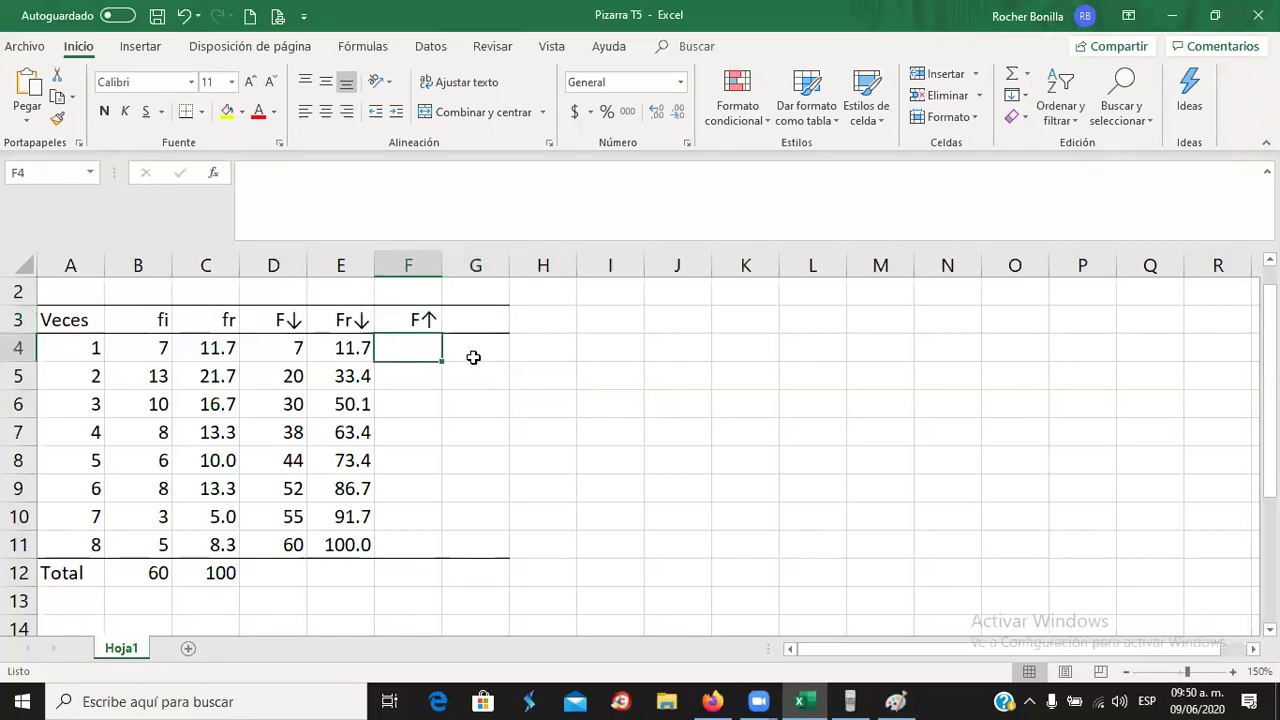
type("60")
key("Return")
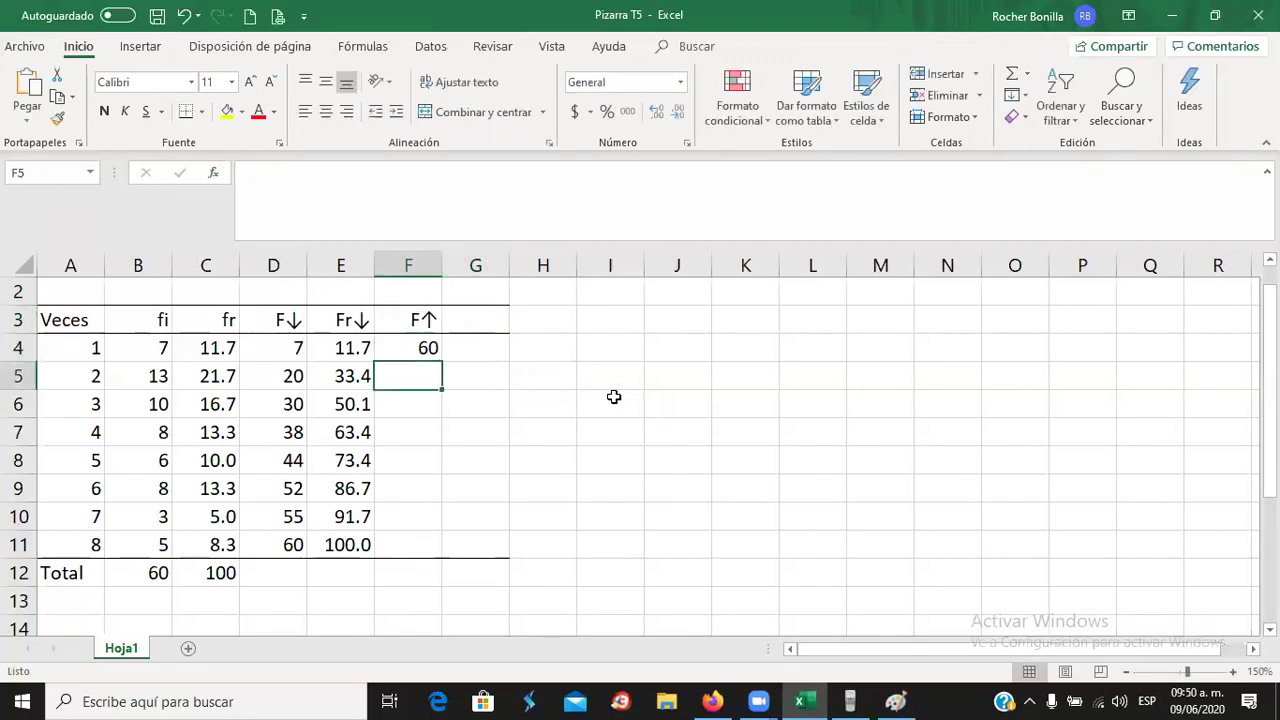
- Copy the F↑ header into cell G3 and edit the copy to read Fr↑
right_click(420, 322)
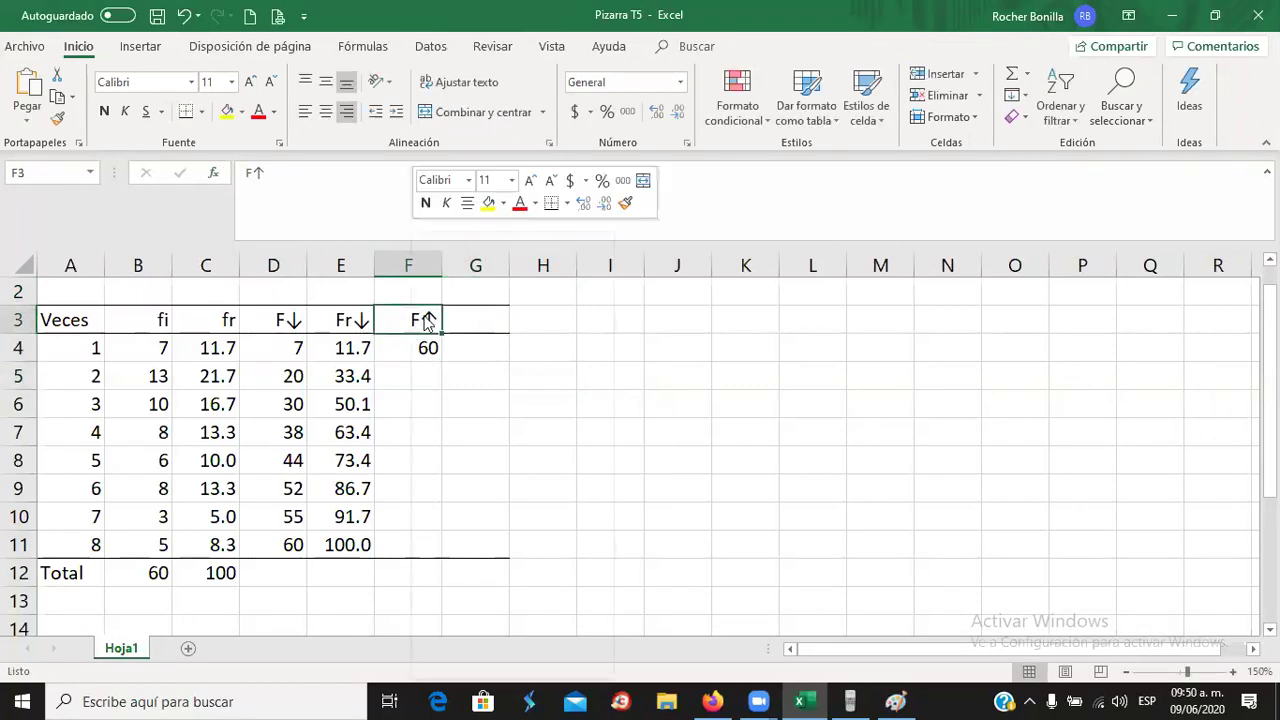
left_click(474, 270)
left_click(485, 318)
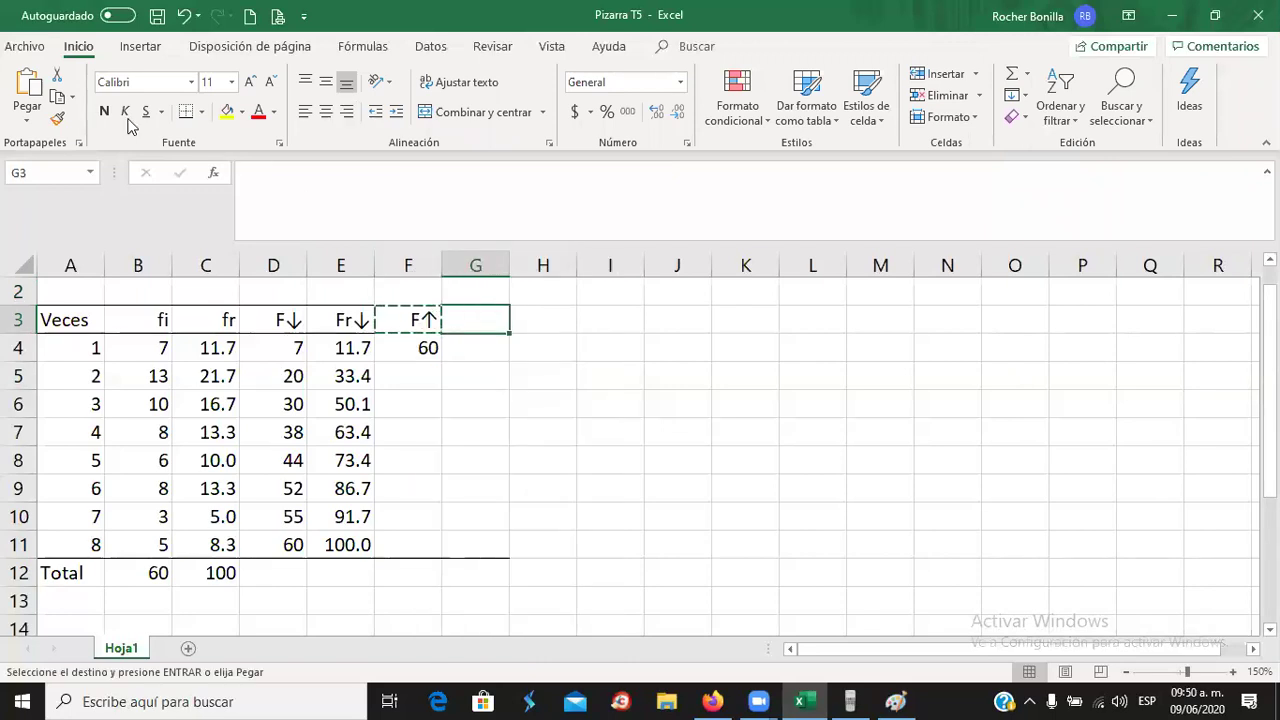
left_click(27, 88)
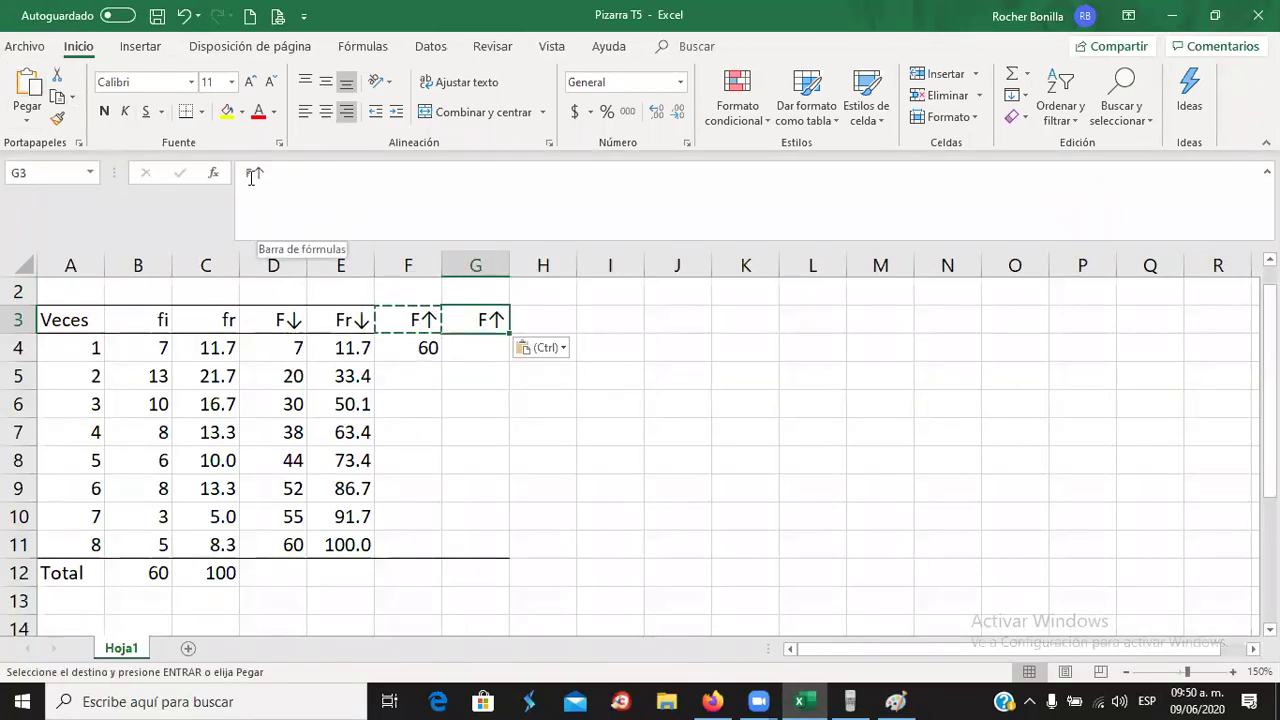
left_click(252, 225)
type("r")
key("Return")
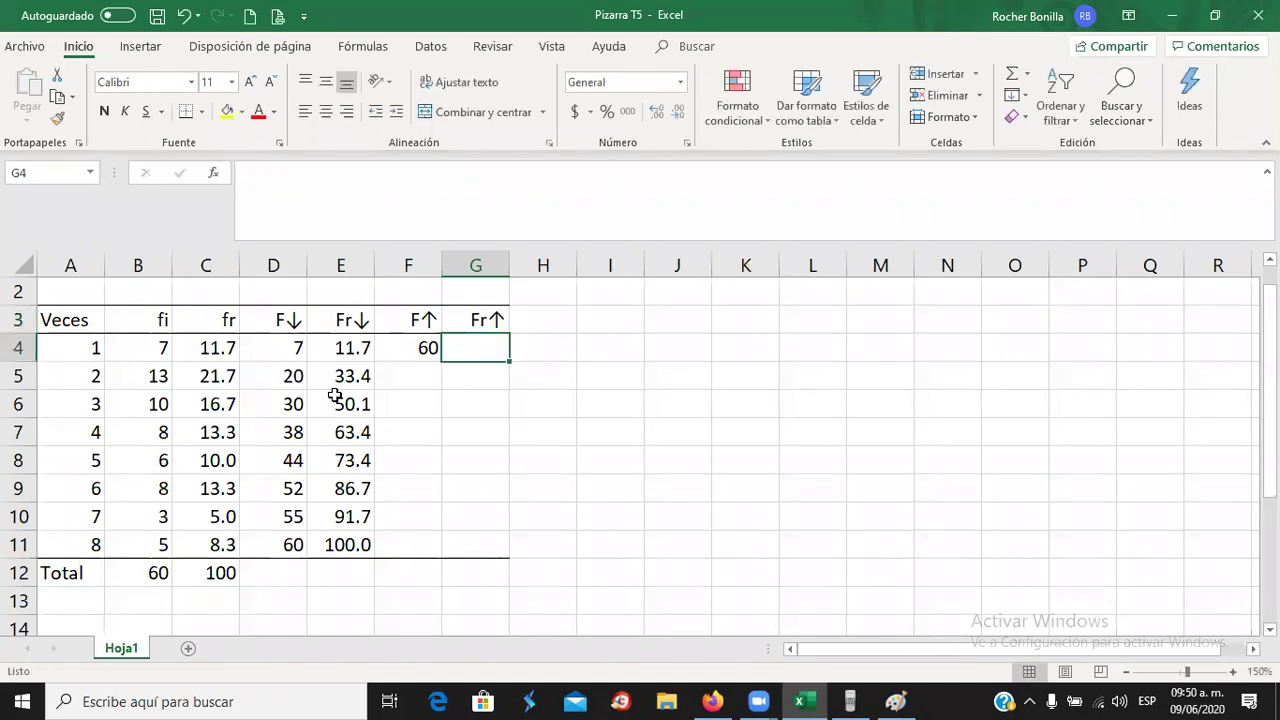
left_click(423, 382)
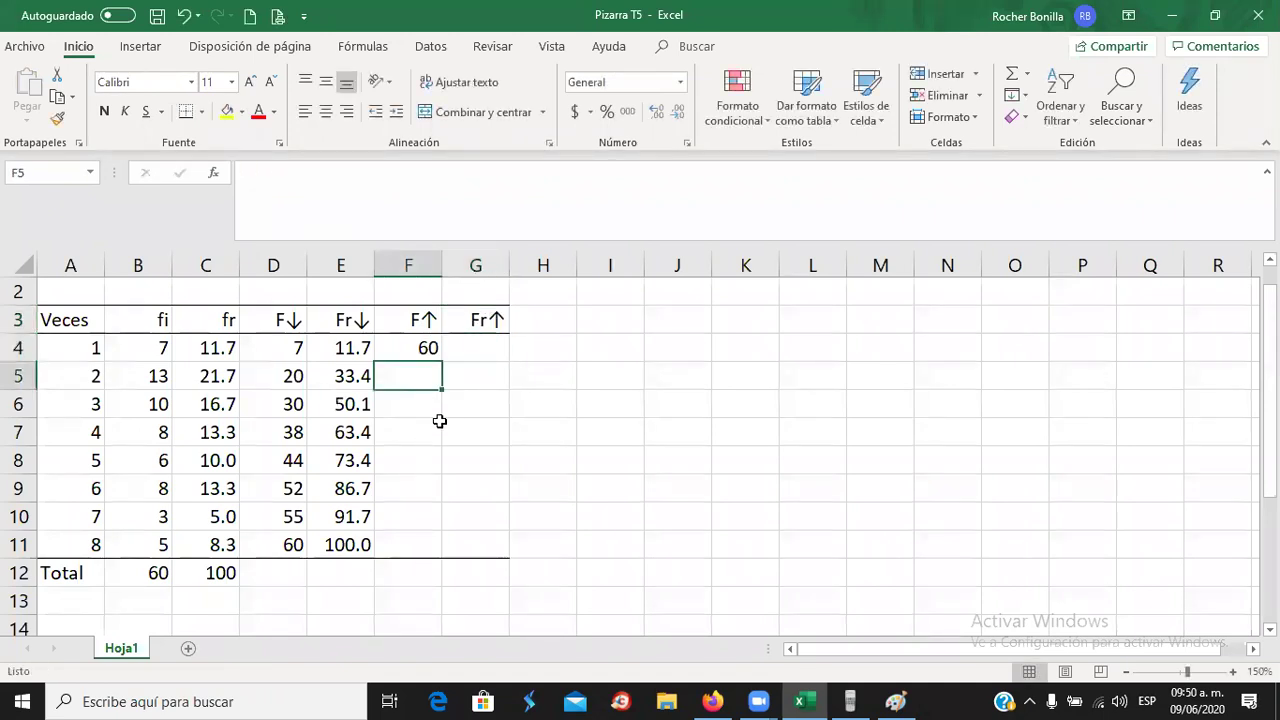
left_click(420, 347)
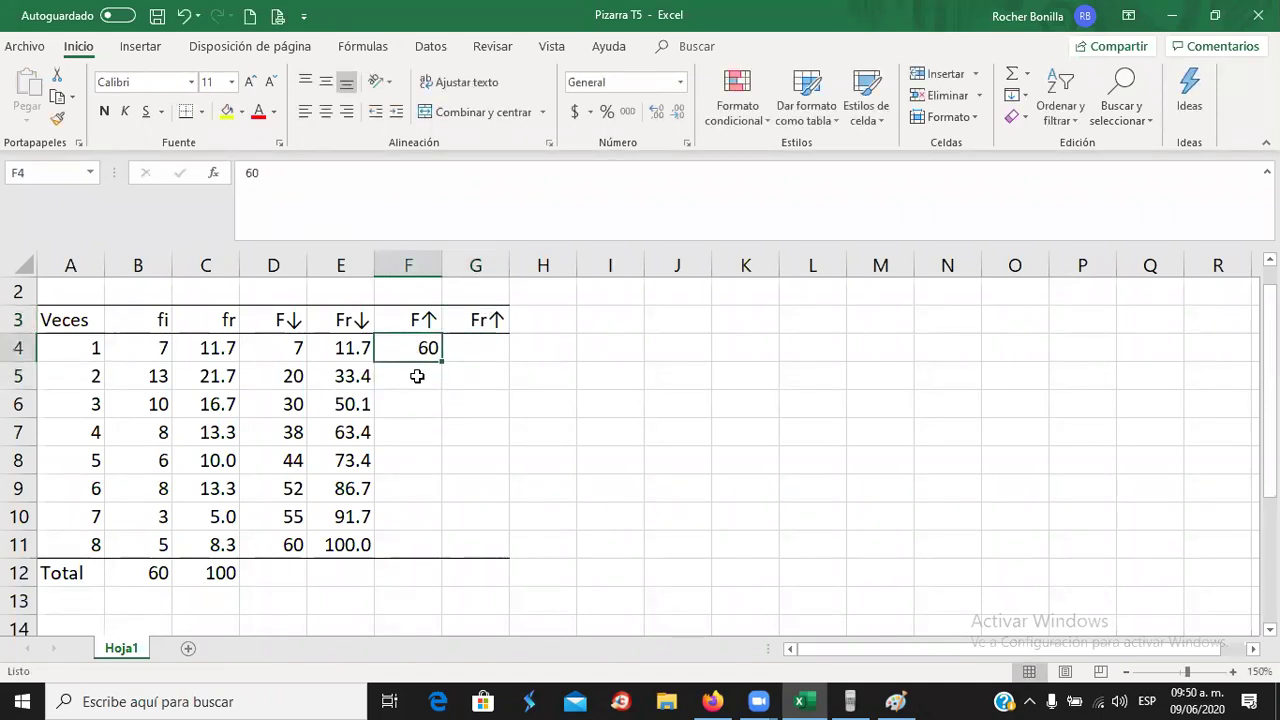
- Enter 53 in cell F5 as the second value of the F↑ column
left_click(418, 378)
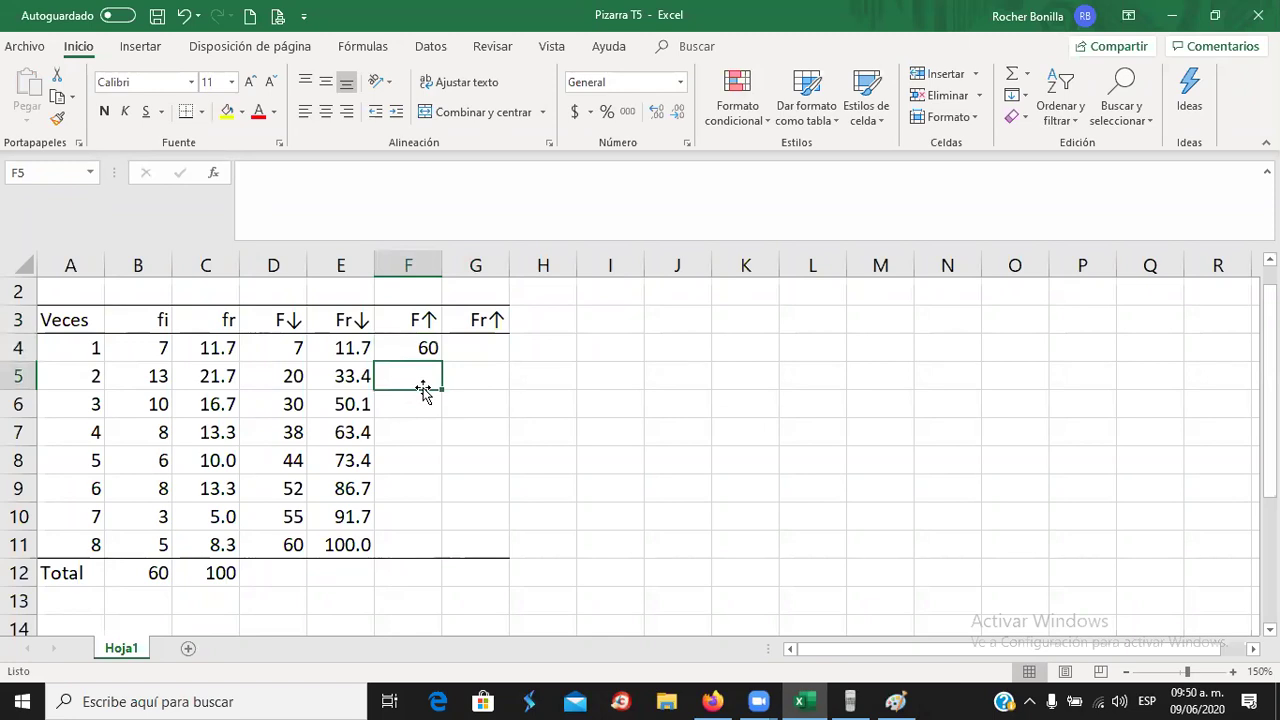
type("53")
key("Return")
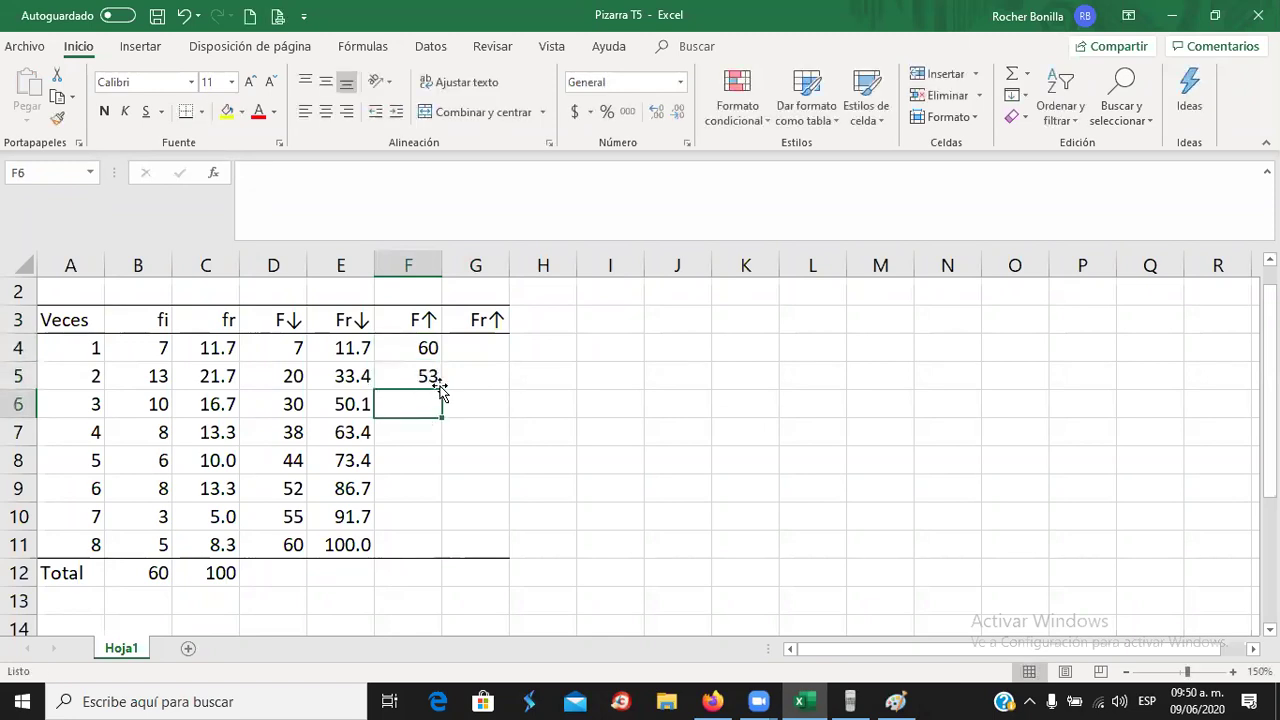
- Switch to the calculator emulator and compute 53−13 for the third F↑ value
left_click(412, 376)
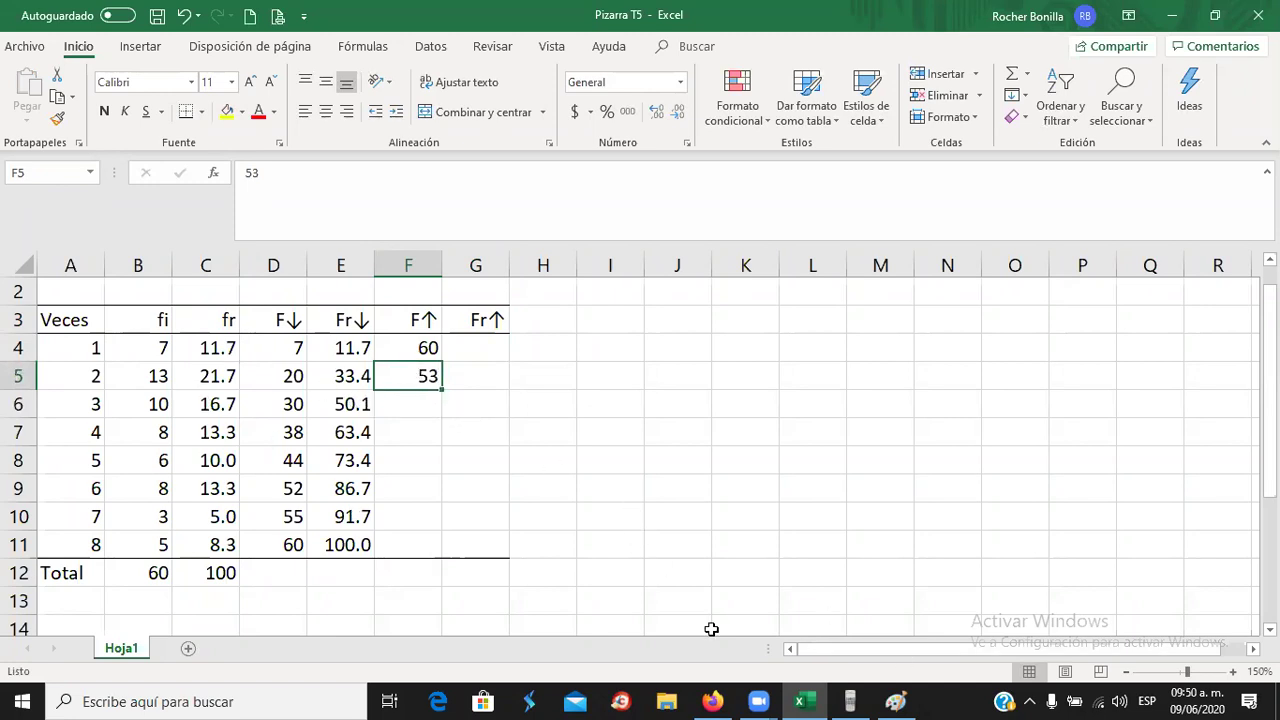
left_click(849, 701)
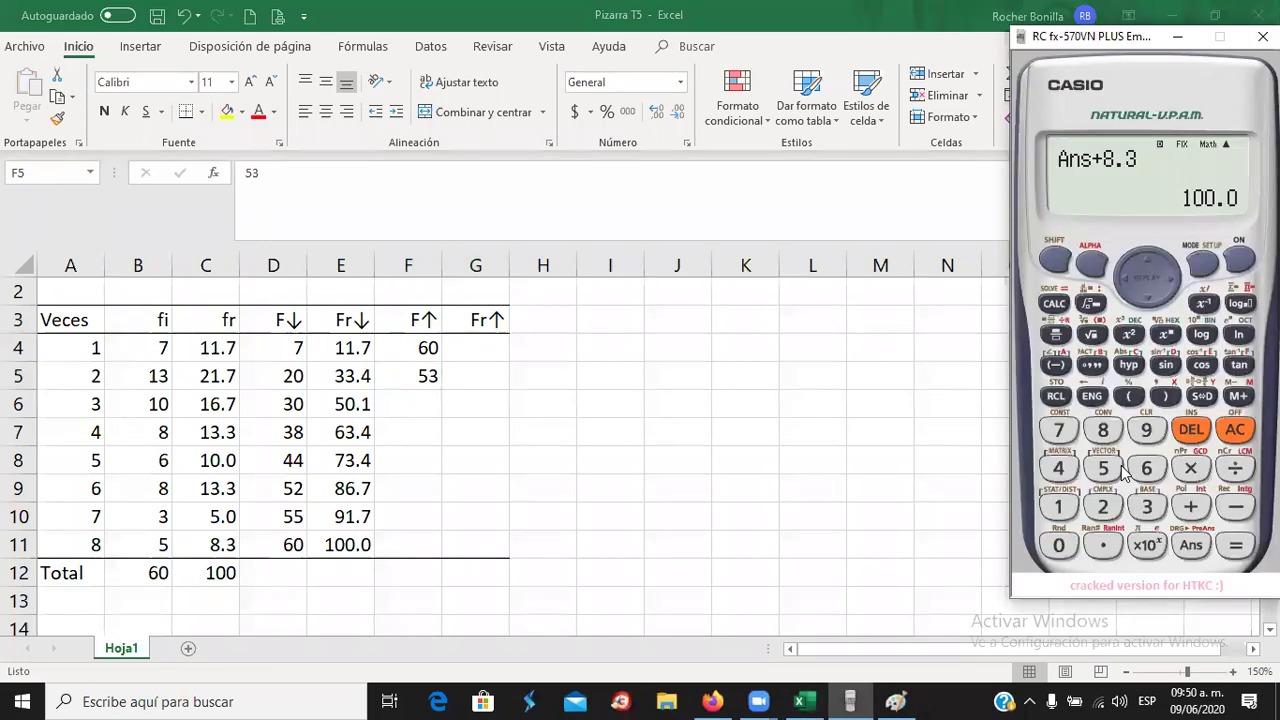
left_click(1103, 468)
left_click(1147, 506)
left_click(1236, 506)
left_click(1059, 506)
left_click(1152, 507)
left_click(1216, 543)
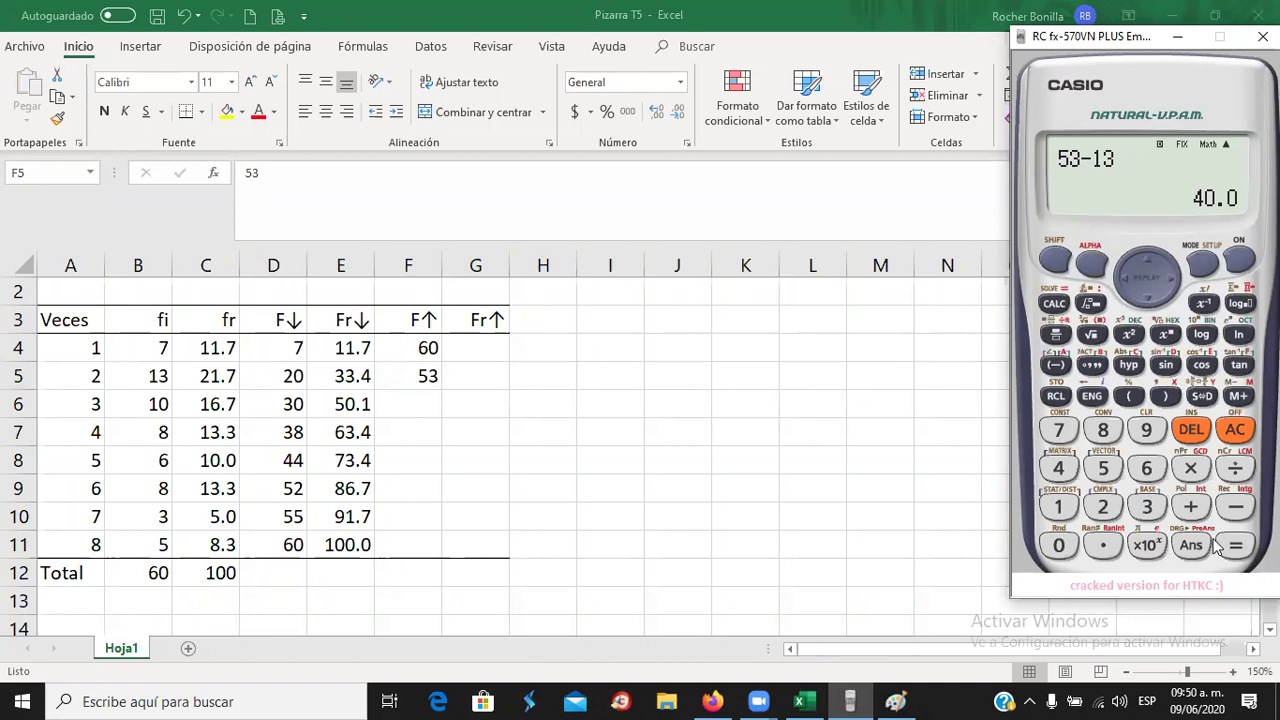
- Return to the Excel worksheet and enter 40 in cell F6 of the F↑ column
left_click(408, 404)
left_click(409, 406)
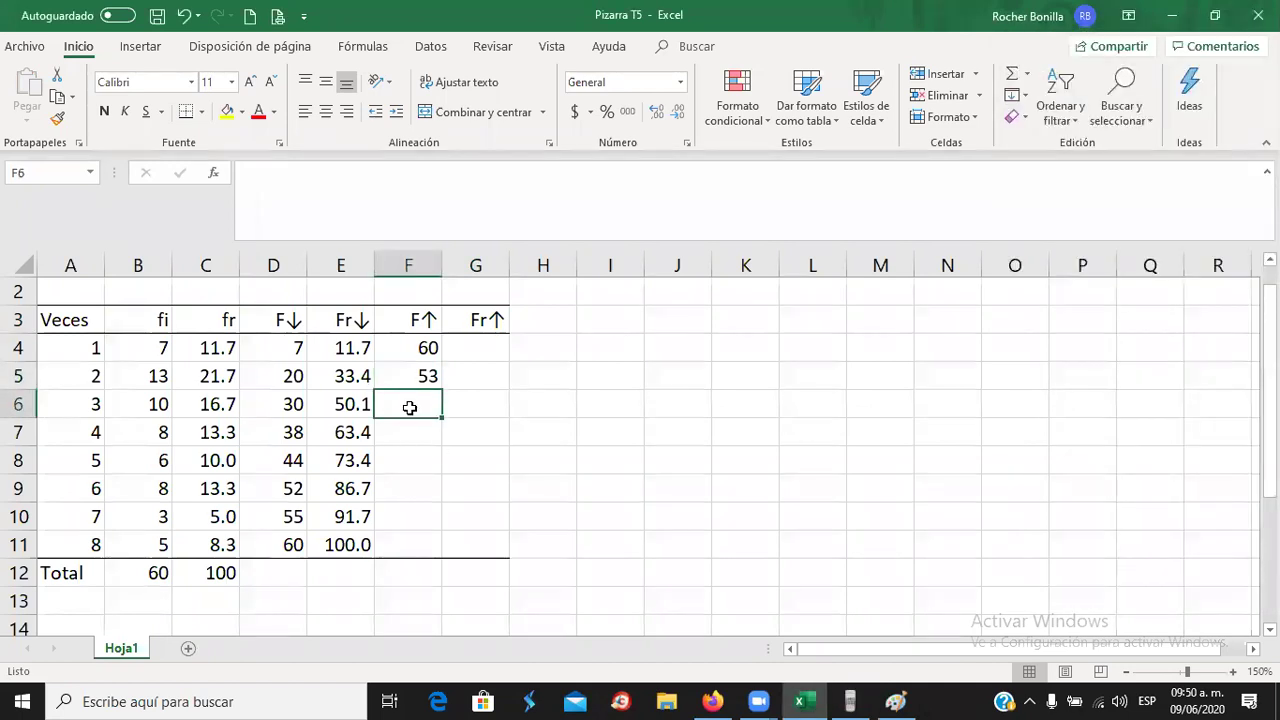
type("40")
key("Return")
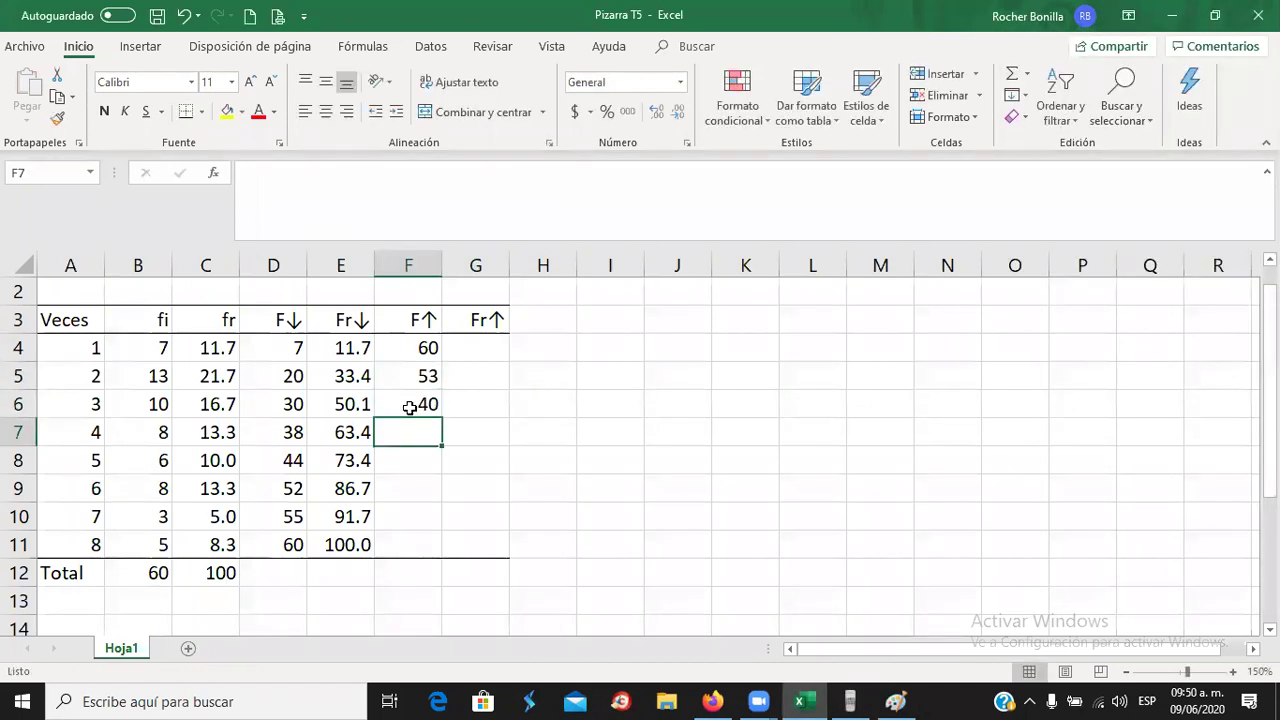
- Continue the F↑ column by entering 30 in cell F7 and 22 in cell F8
left_click(158, 398)
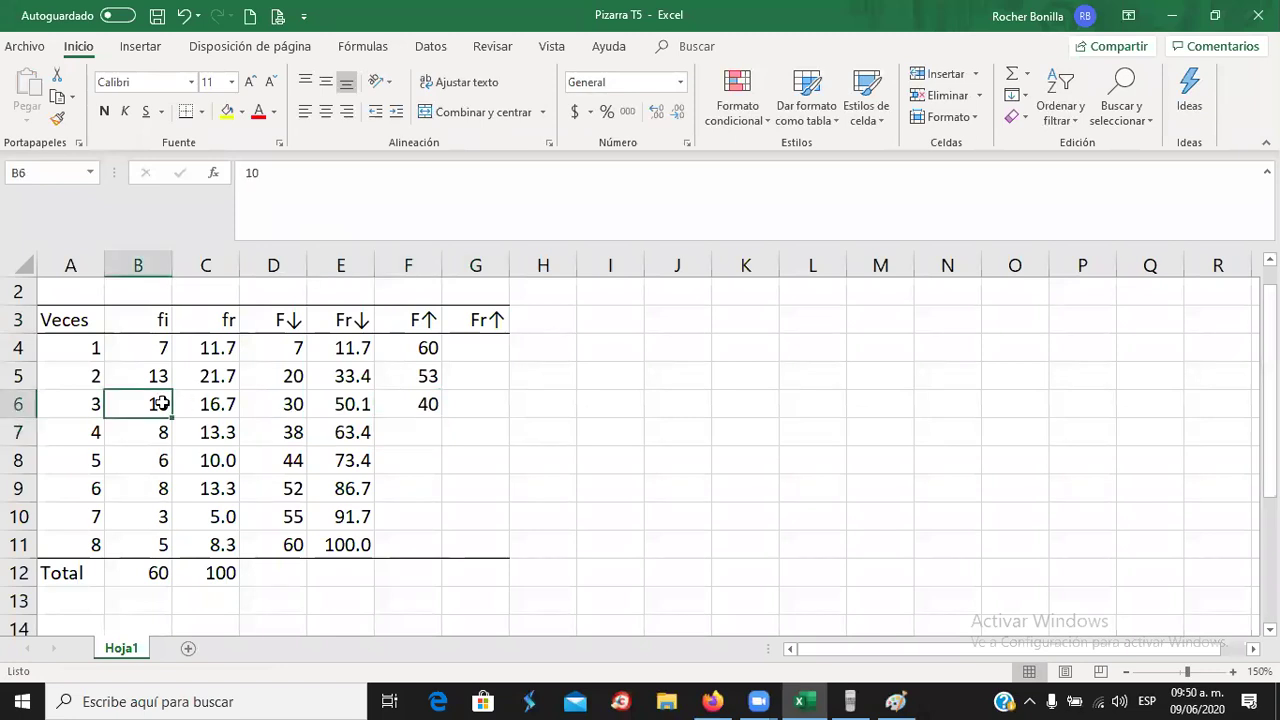
left_click(417, 430)
type("30")
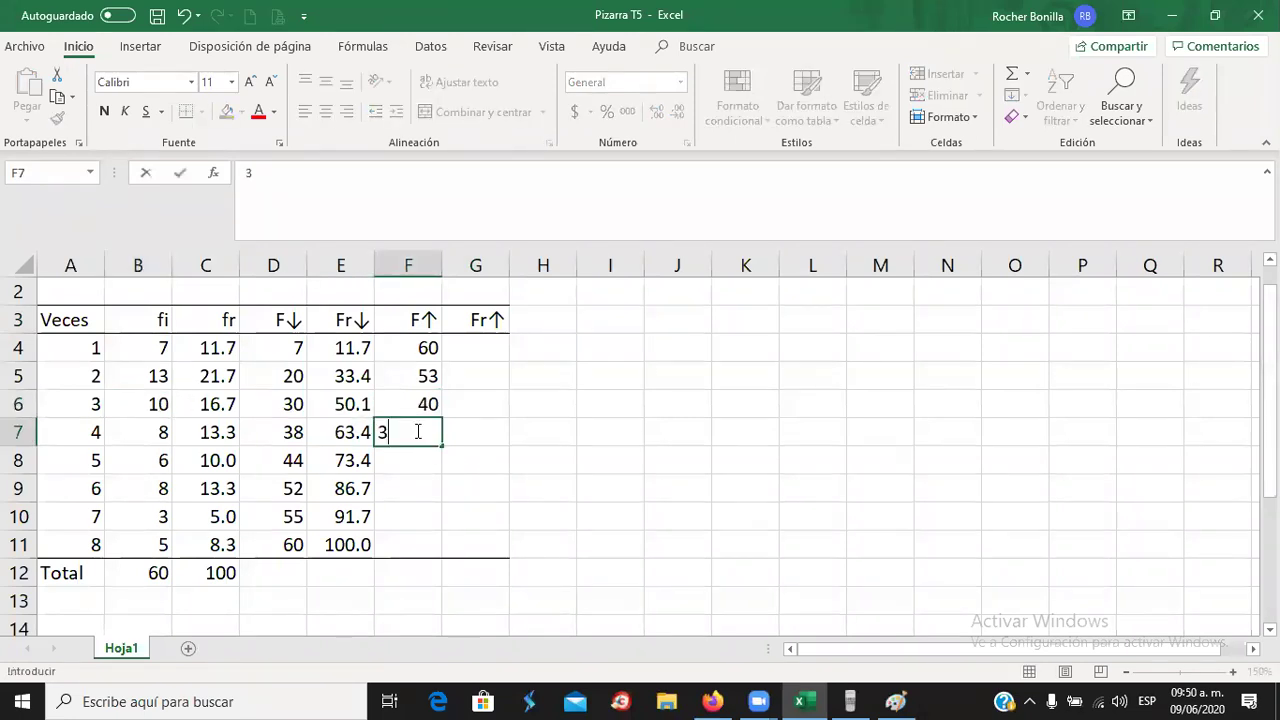
key("Return")
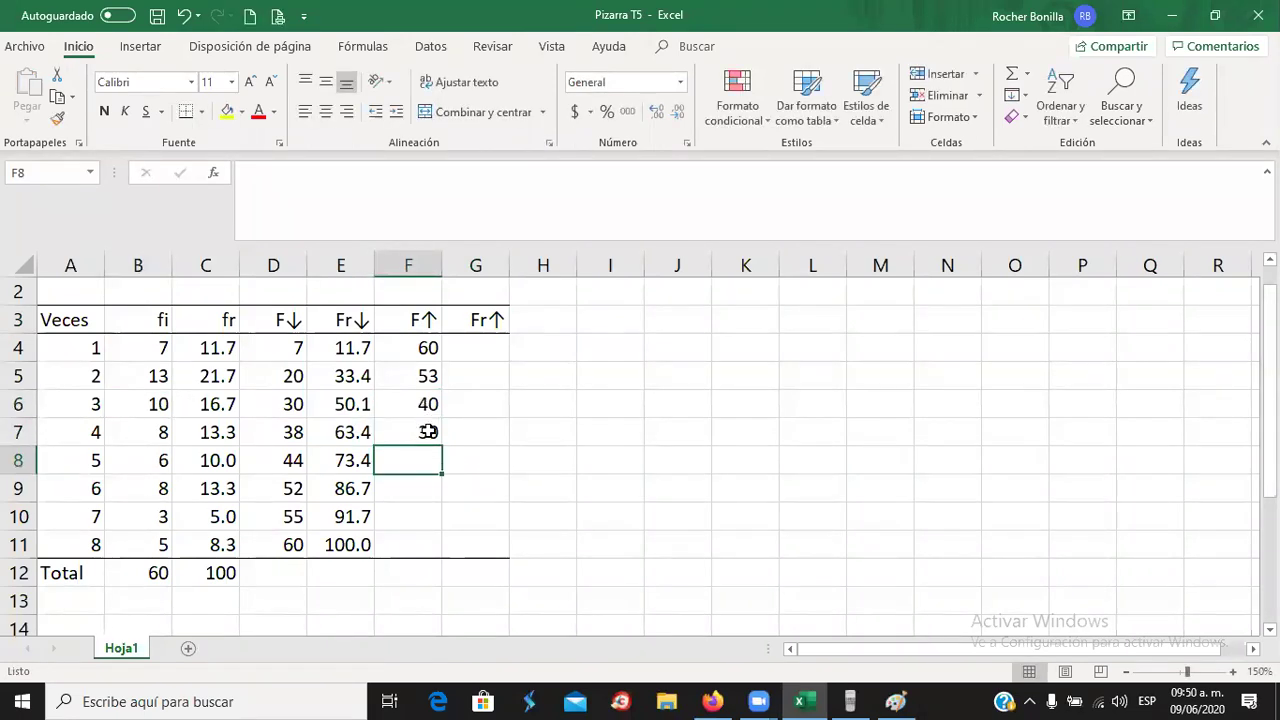
left_click(428, 431)
left_click(165, 430)
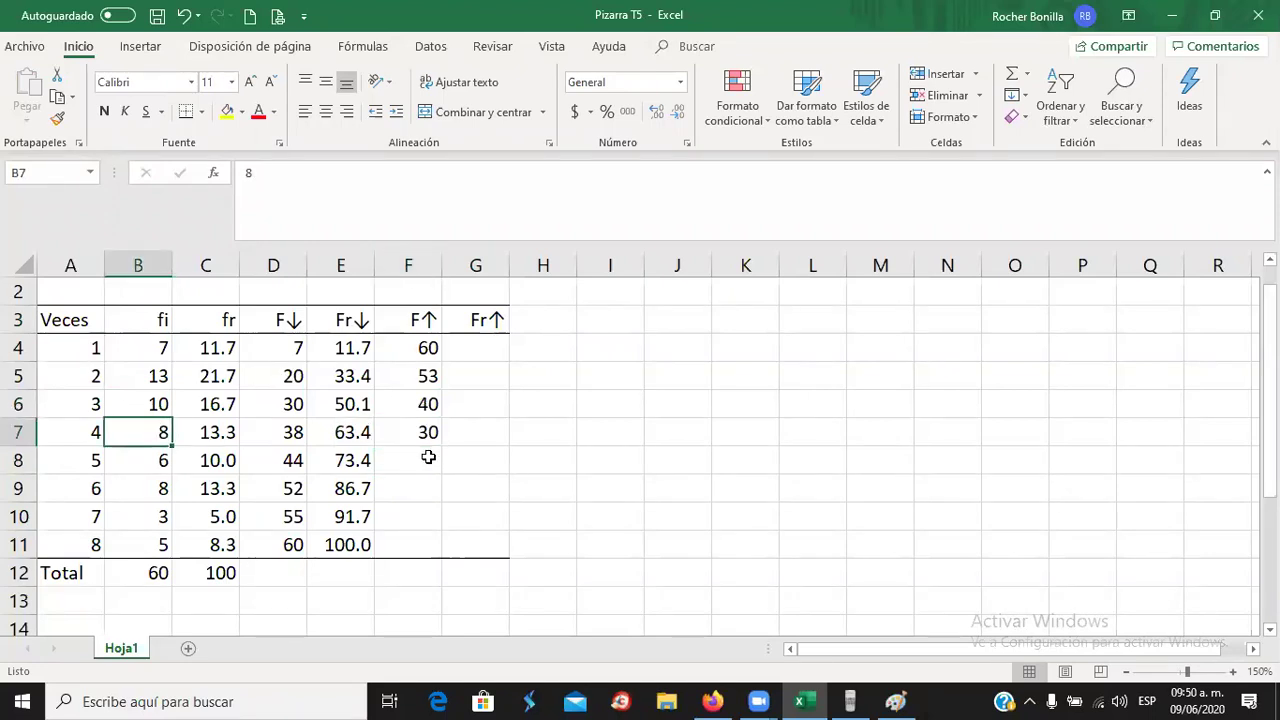
left_click(428, 457)
type("2")
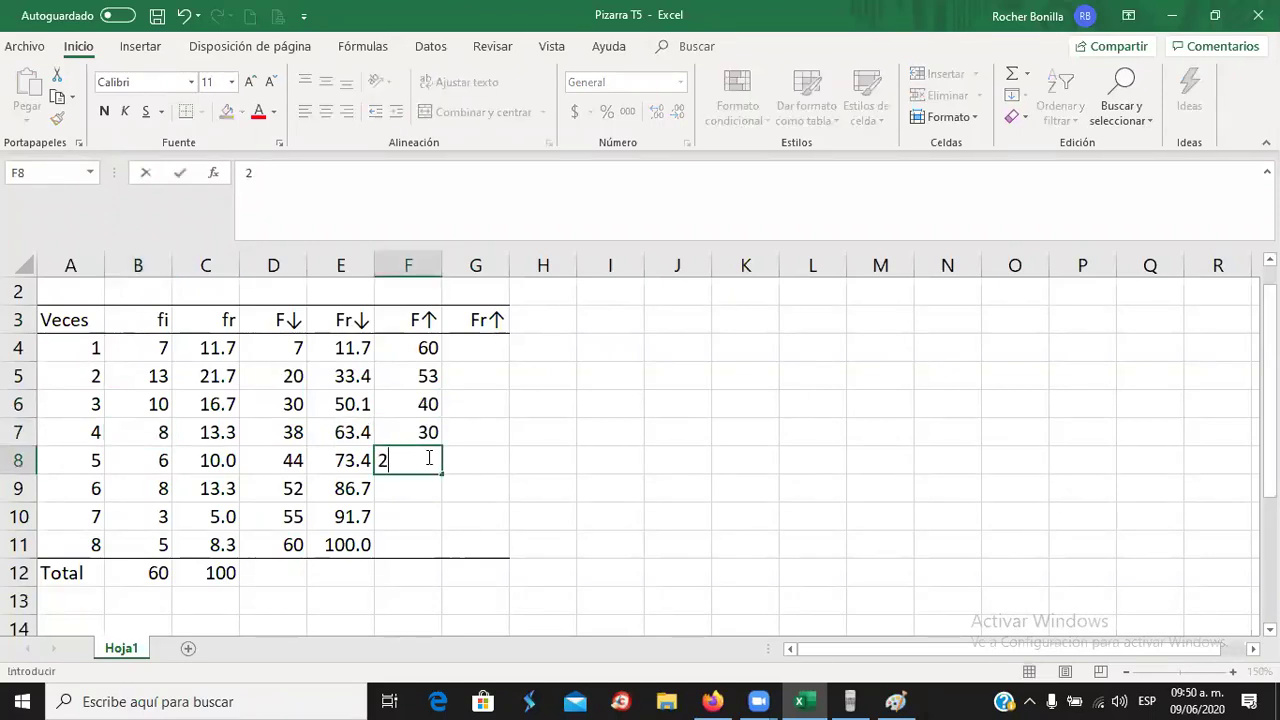
type("2")
key("Return")
- Switch to the calculator emulator and compute 22−6 for the F↑ value of row 9
left_click(428, 457)
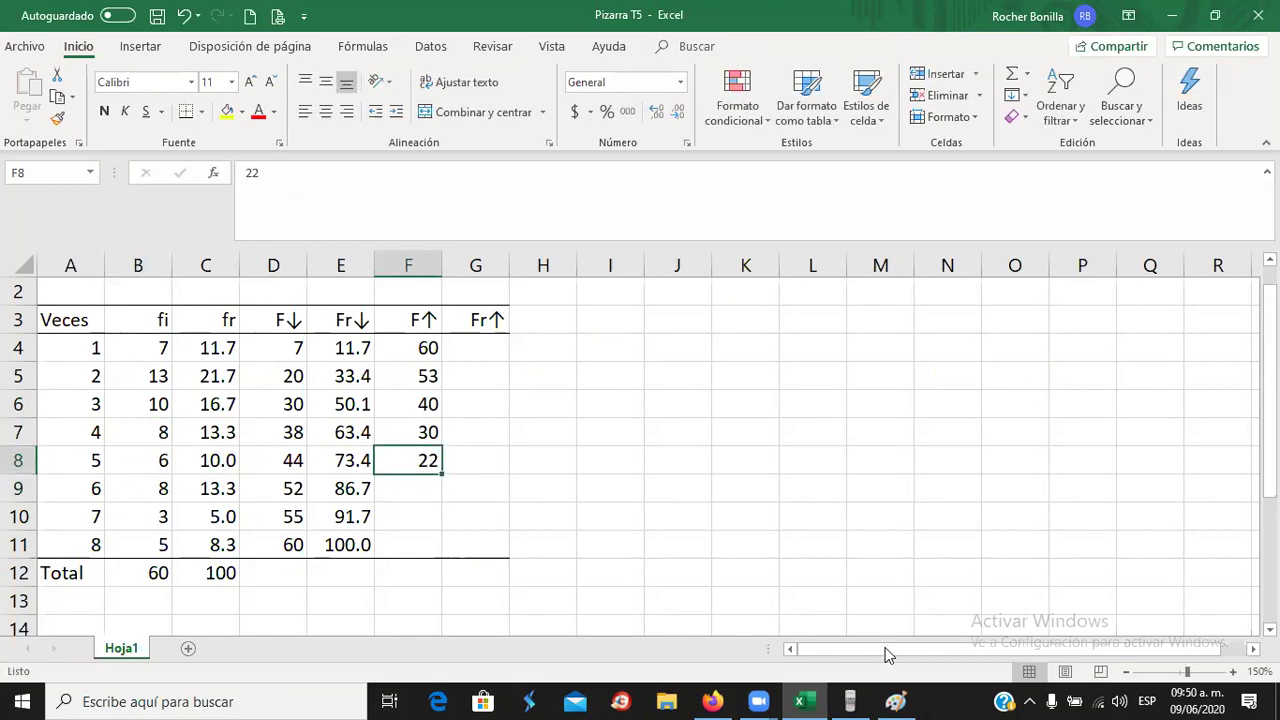
key("alt+Tab")
left_click(1103, 507)
left_click(1103, 507)
left_click(1235, 507)
left_click(1147, 468)
left_click(1238, 543)
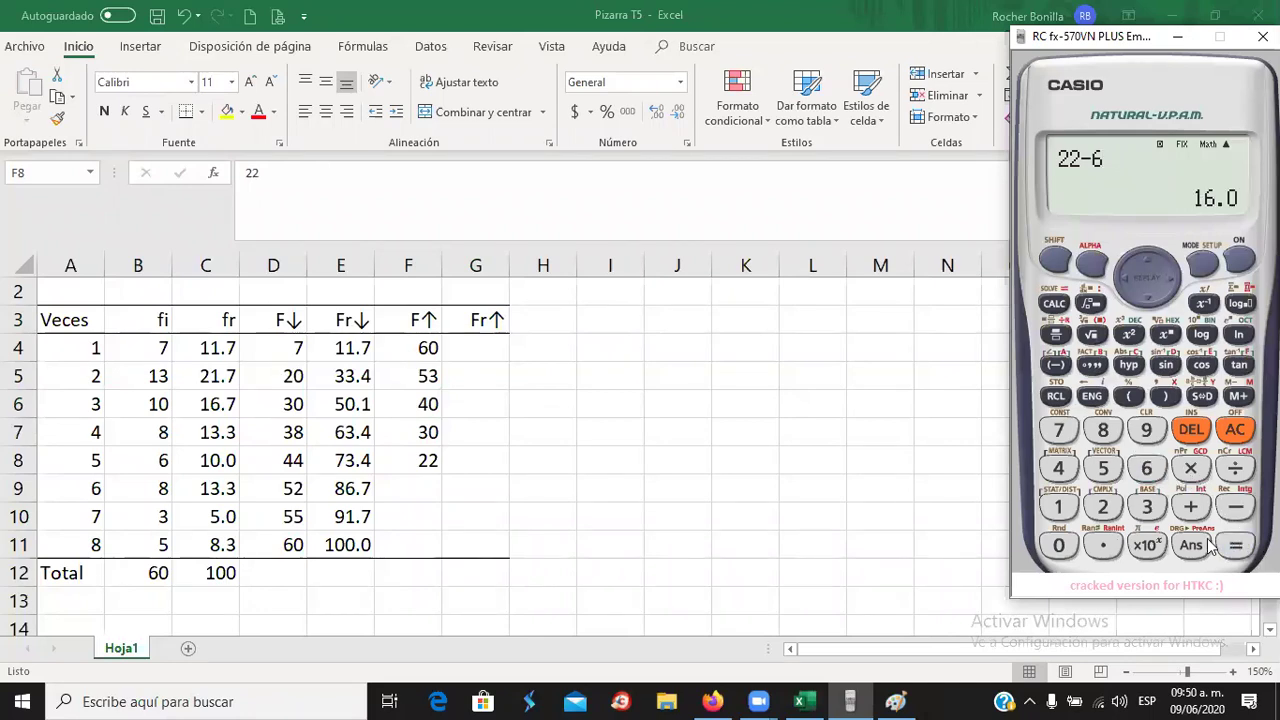
- Return to the Excel worksheet and enter 16 in cell F9
left_click(421, 492)
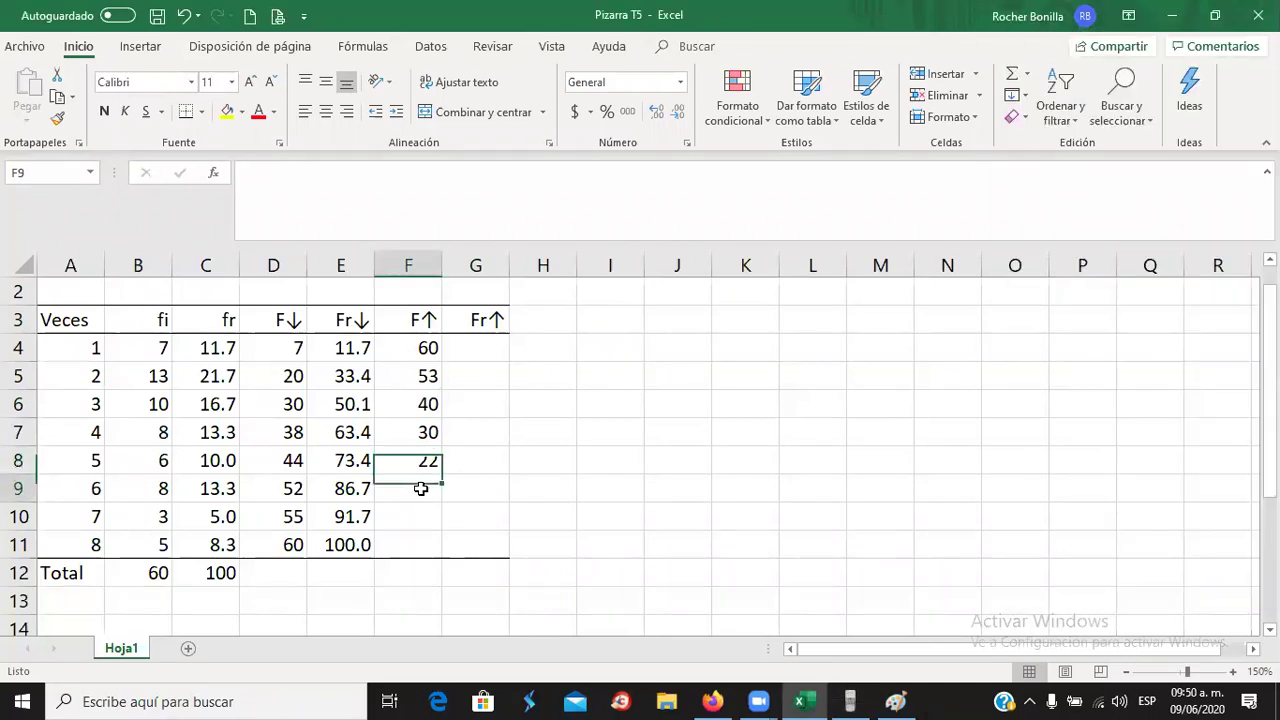
type("16")
key("Return")
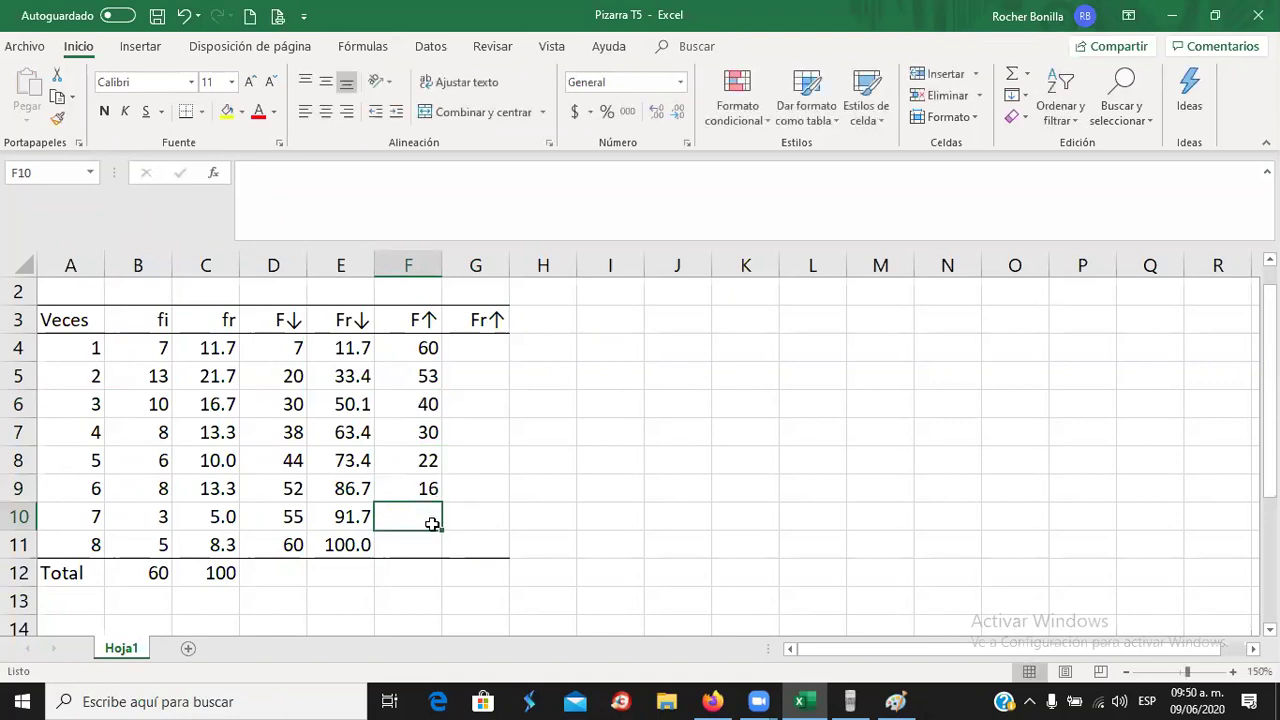
- Complete the F↑ column with 8 in cell F10 and 5 in cell F11, and save the workbook
left_click(420, 493)
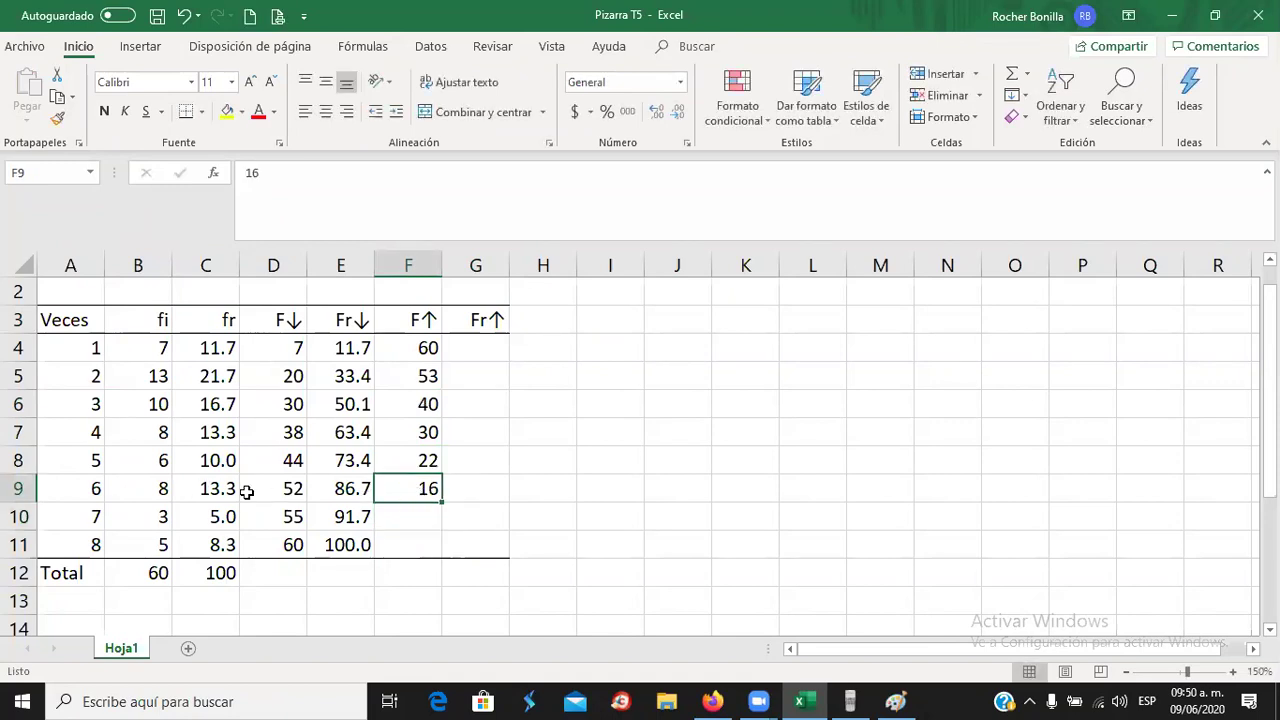
left_click(427, 512)
type("8")
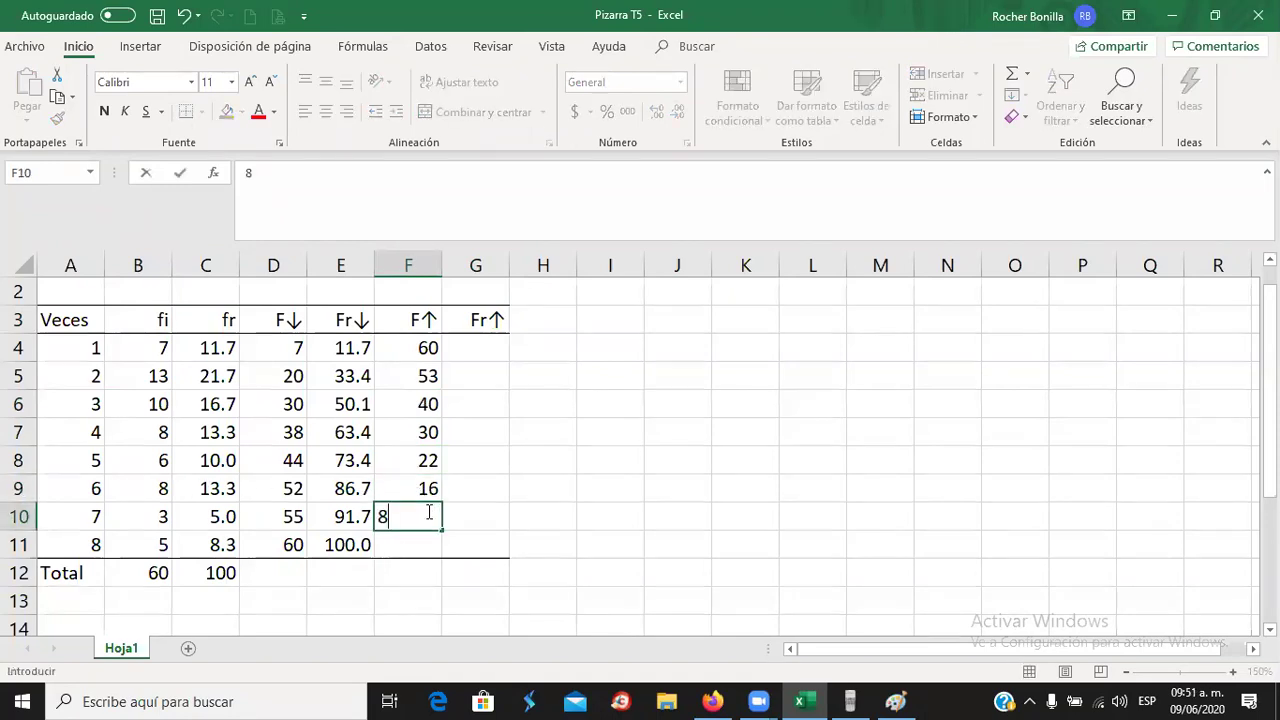
key("Return")
left_click(415, 516)
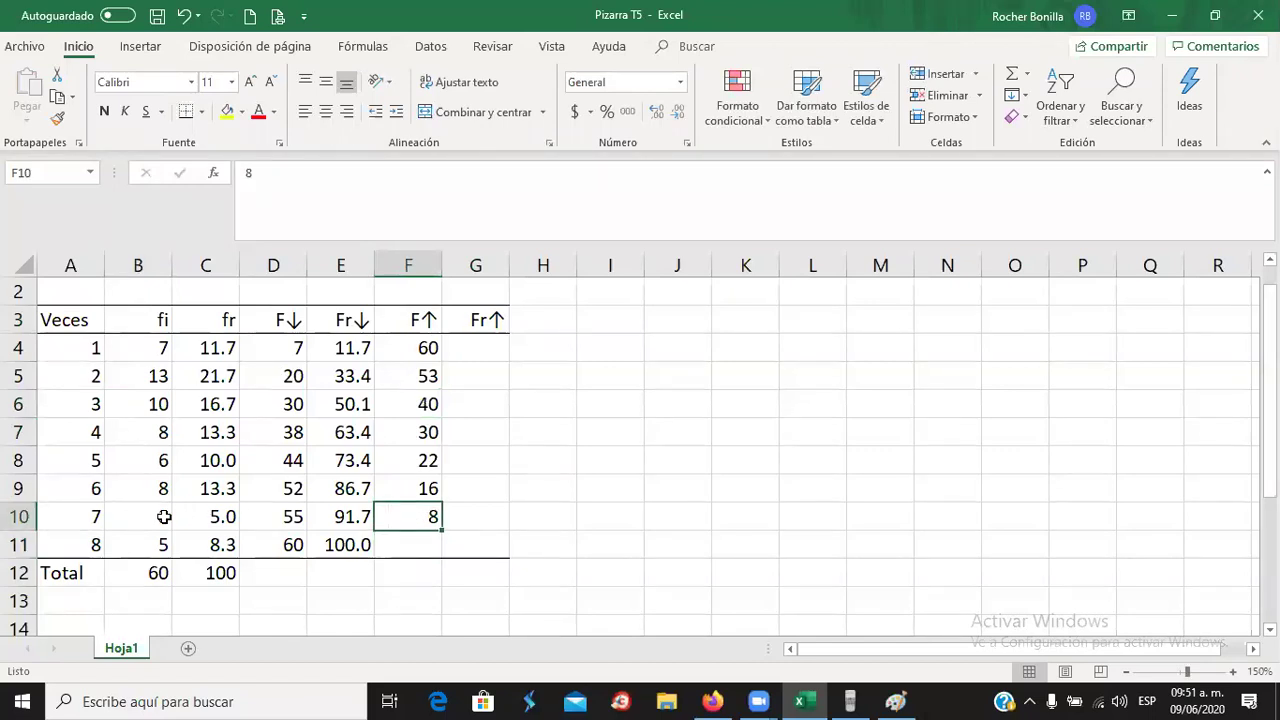
left_click(428, 546)
type("5")
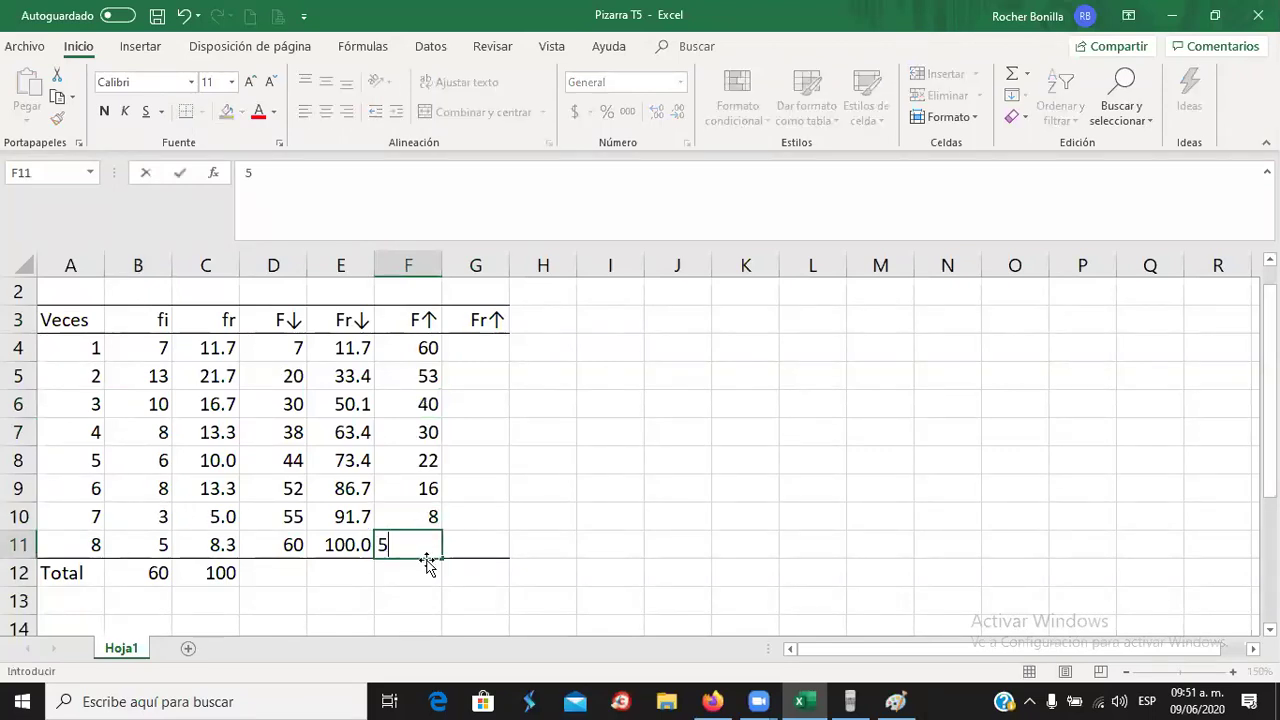
key("Return")
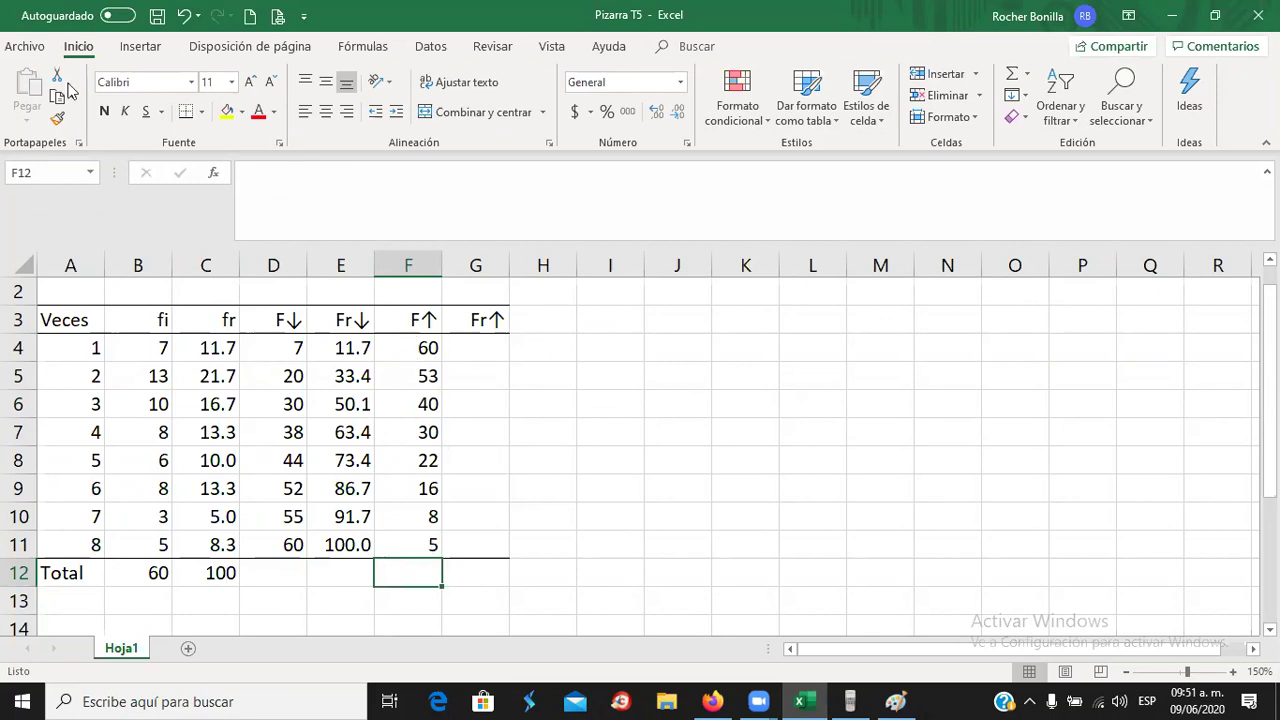
left_click(157, 18)
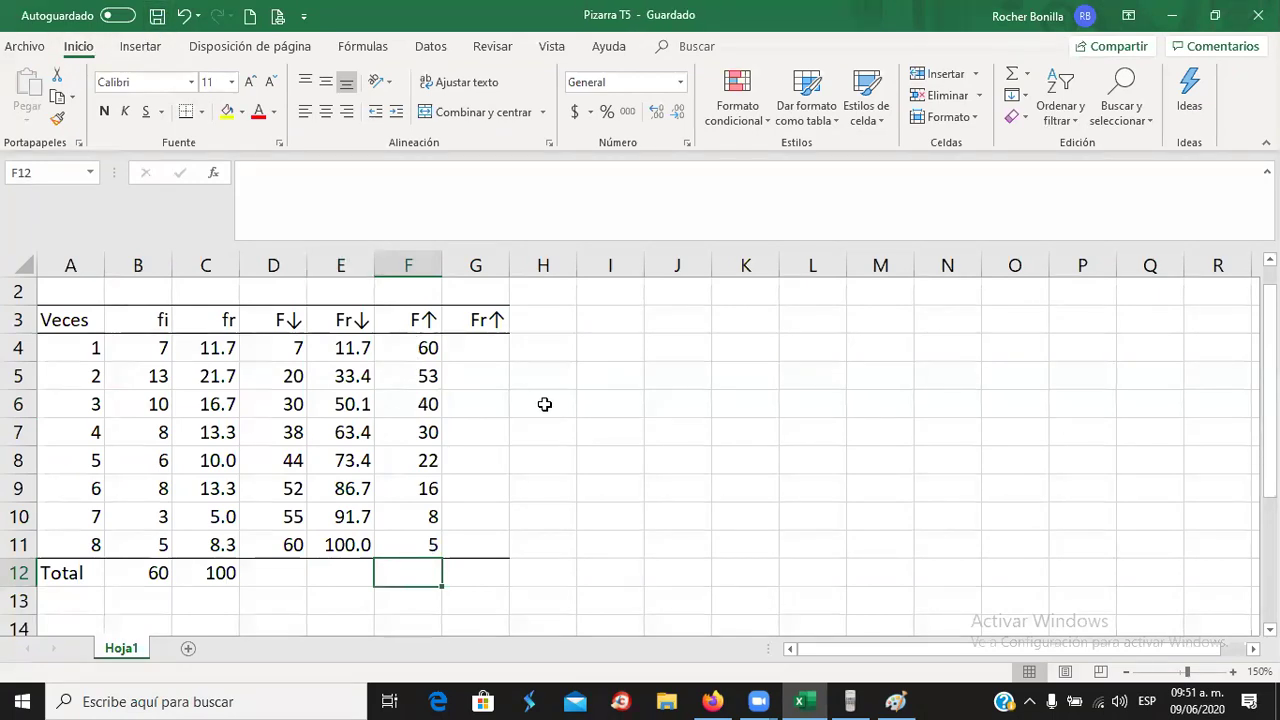
- Enter 100 in cell G4 as the first value of the Fr↑ column
left_click(469, 348)
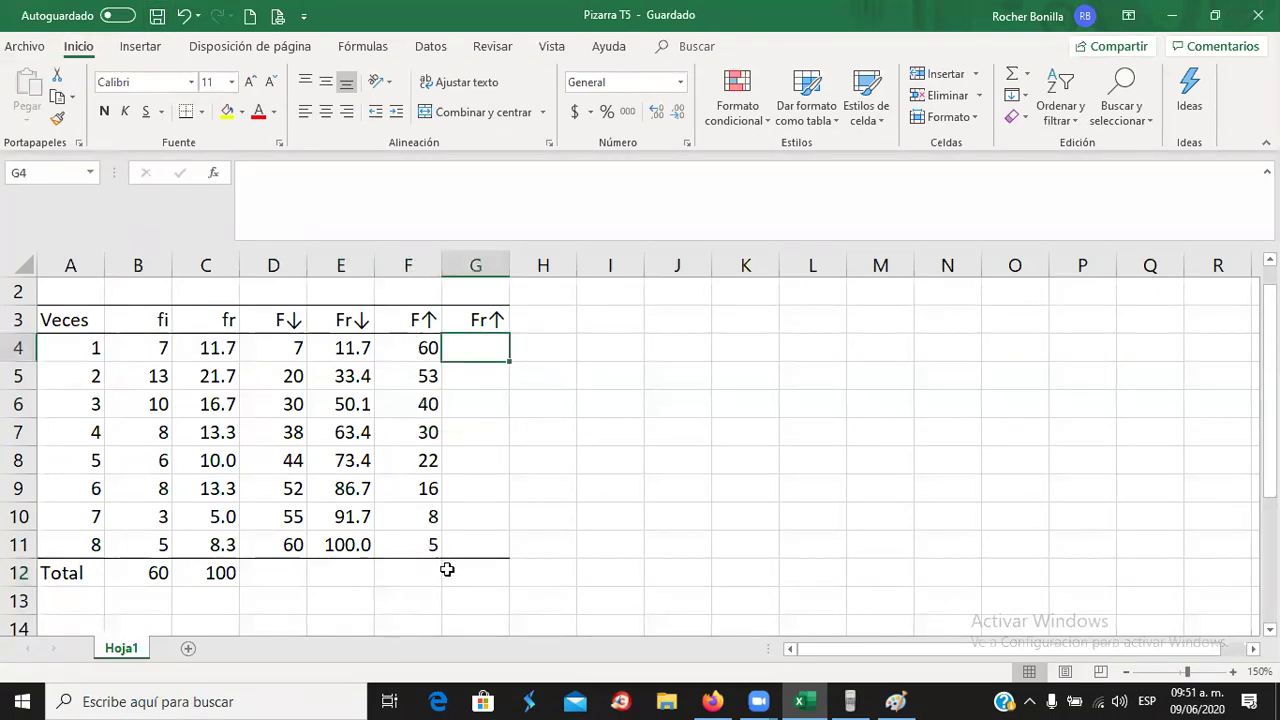
type("100")
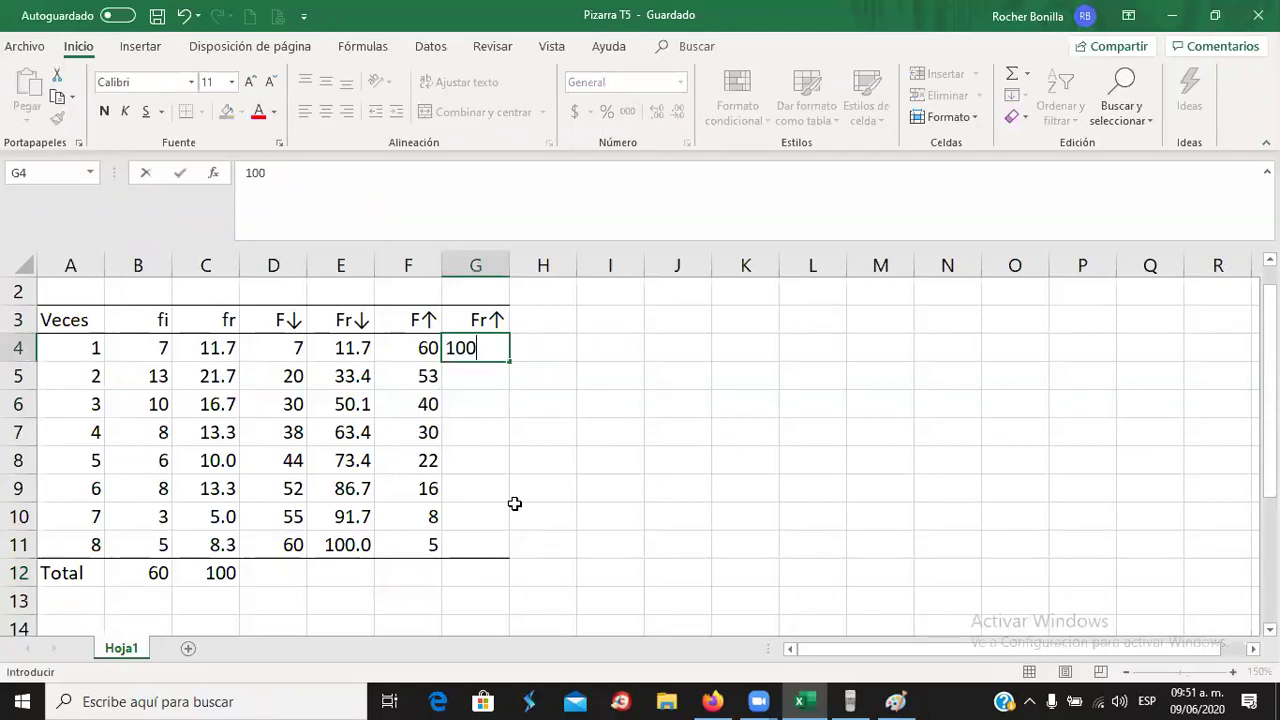
key("Return")
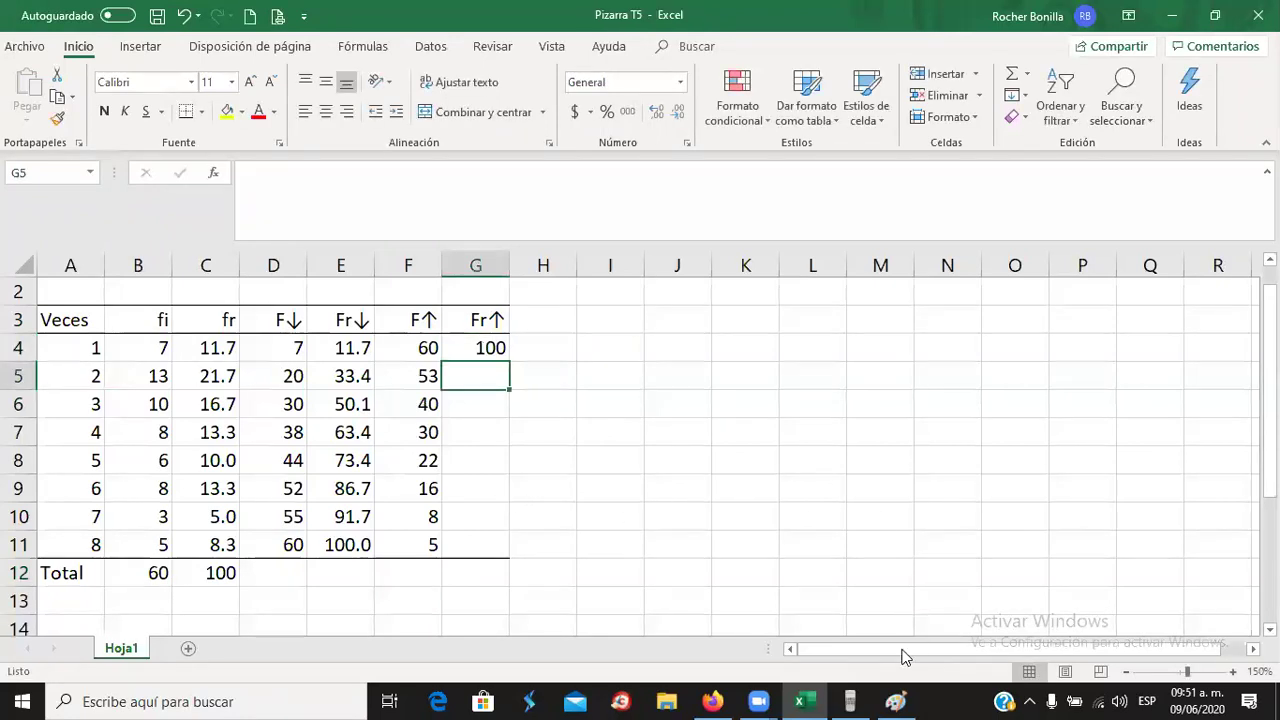
- Switch to the calculator emulator, compute 100−11.7 and convert the result to a decimal
left_click(849, 701)
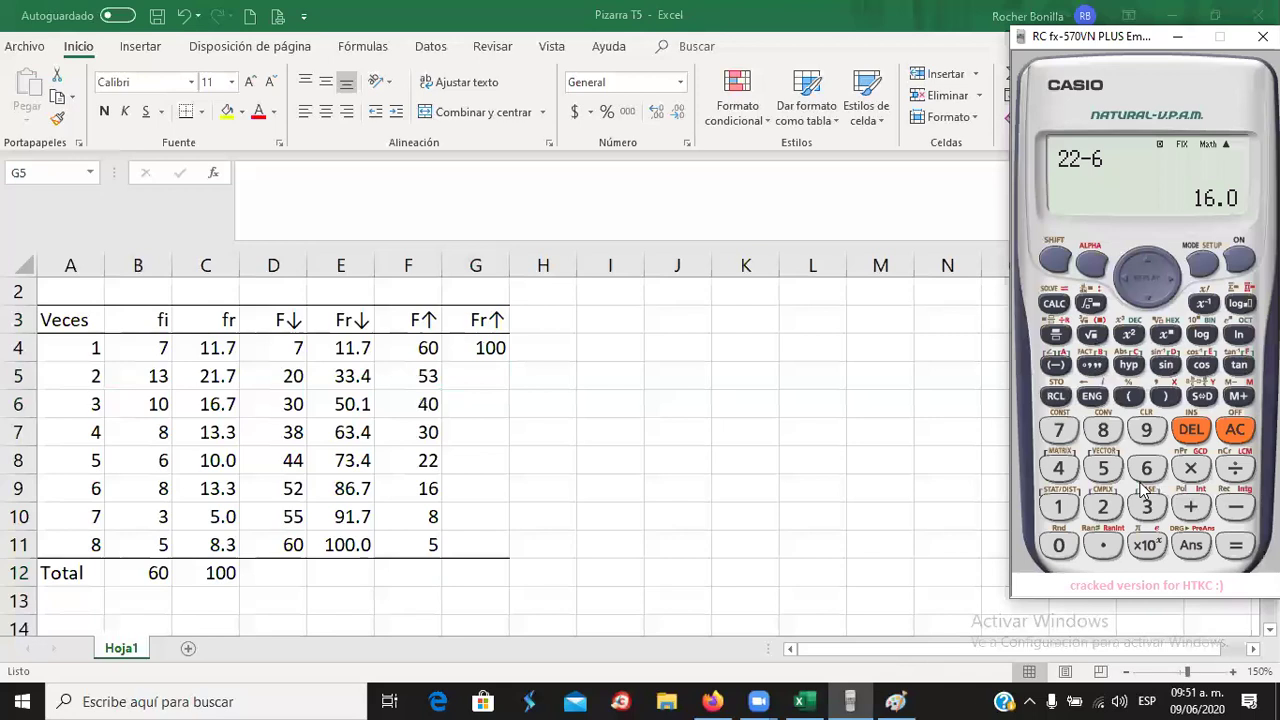
type("100")
left_click(1236, 507)
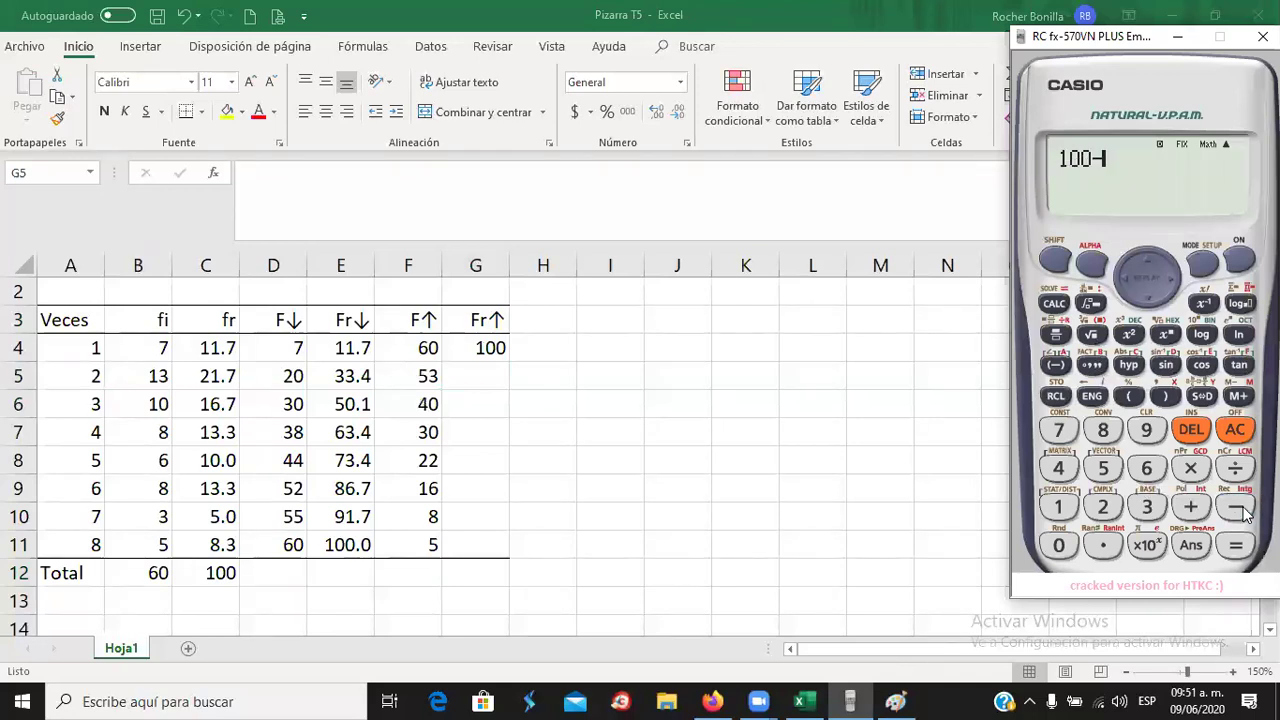
left_click(1062, 508)
left_click(1062, 508)
left_click(1103, 545)
left_click(1064, 430)
left_click(1236, 545)
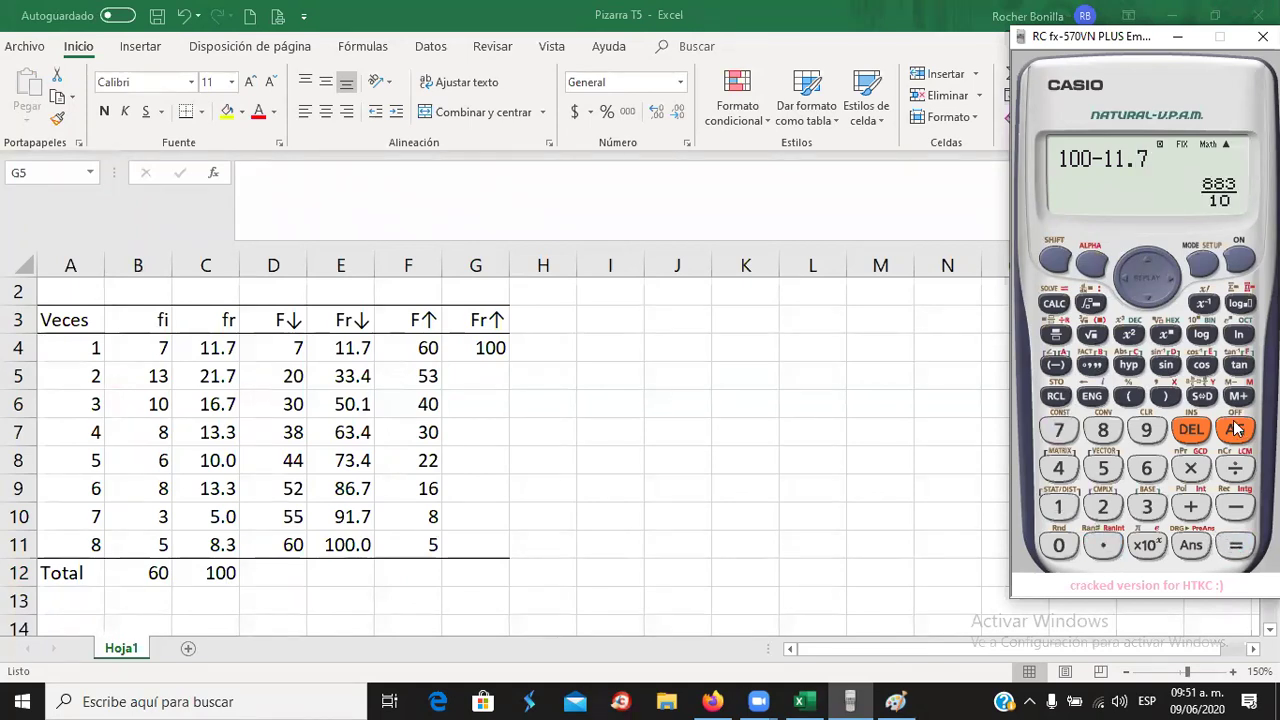
left_click(1202, 397)
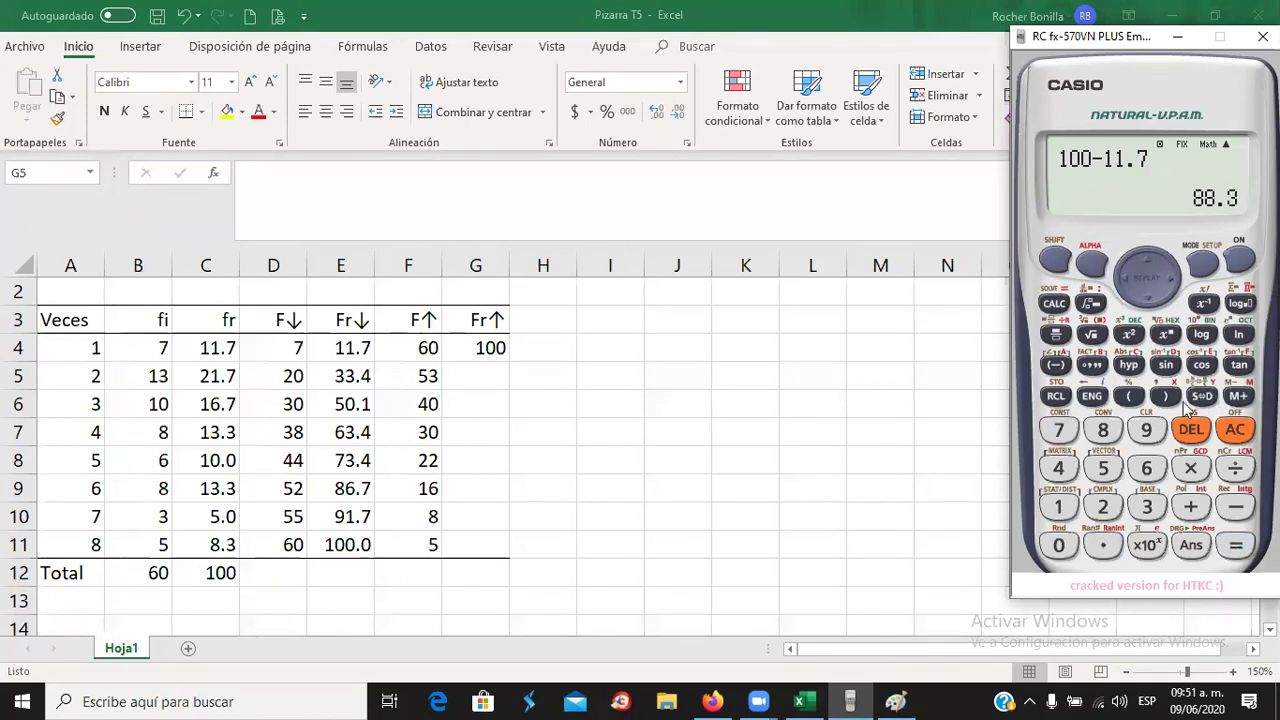
- Return to the Excel worksheet and enter 88.3 in cell G5 of the Fr↑ column
left_click(486, 378)
type("88.3")
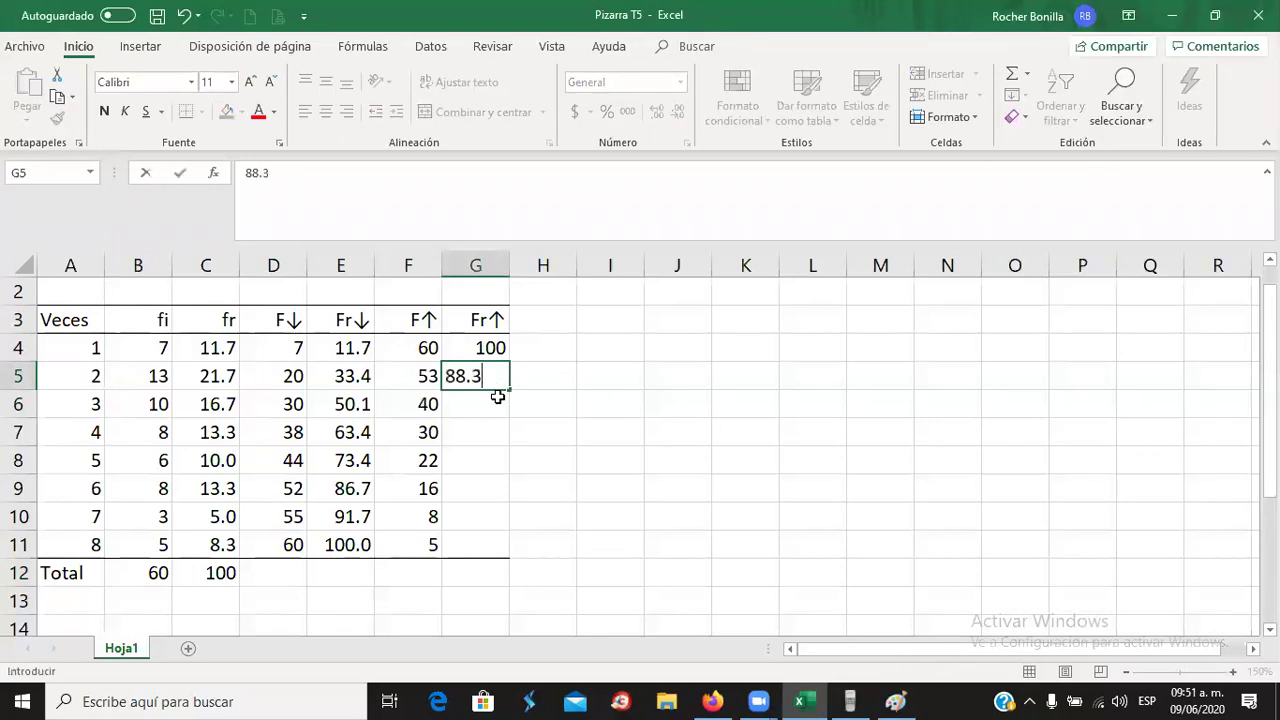
key("Return")
- Switch to the calculator emulator, subtract 21.7 from the previous answer and convert the result to a decimal
left_click(495, 375)
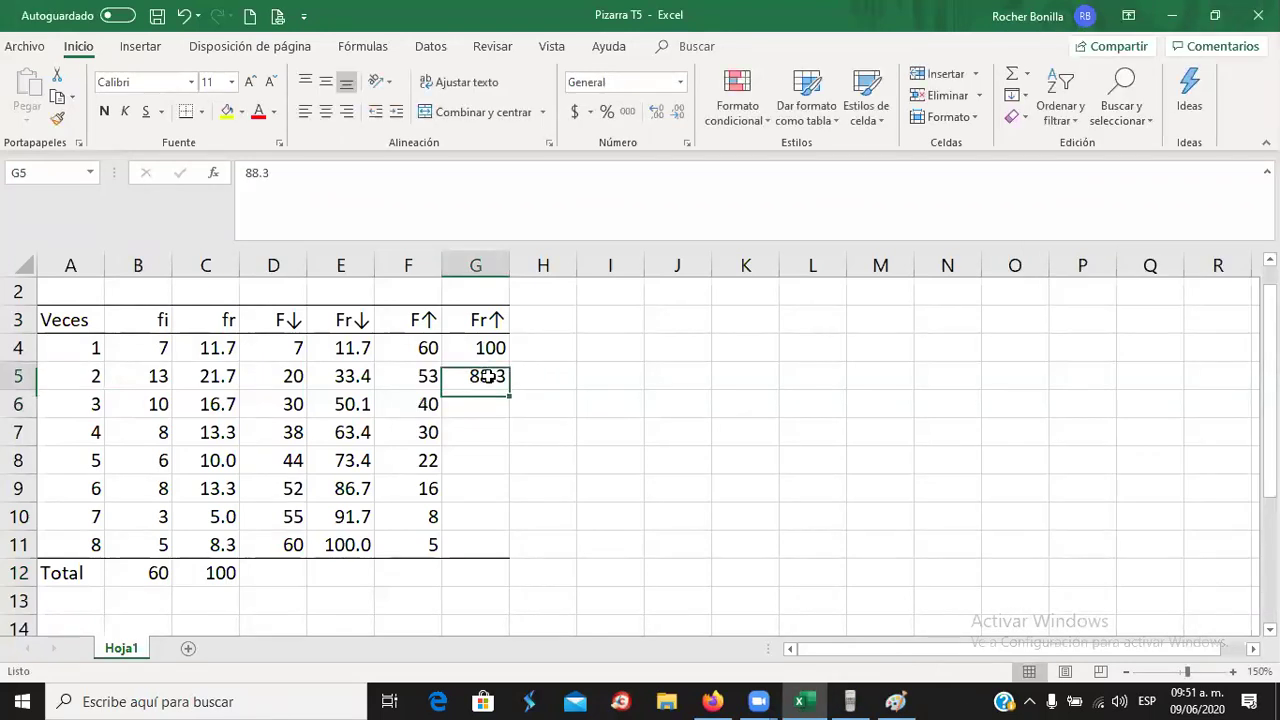
left_click(848, 701)
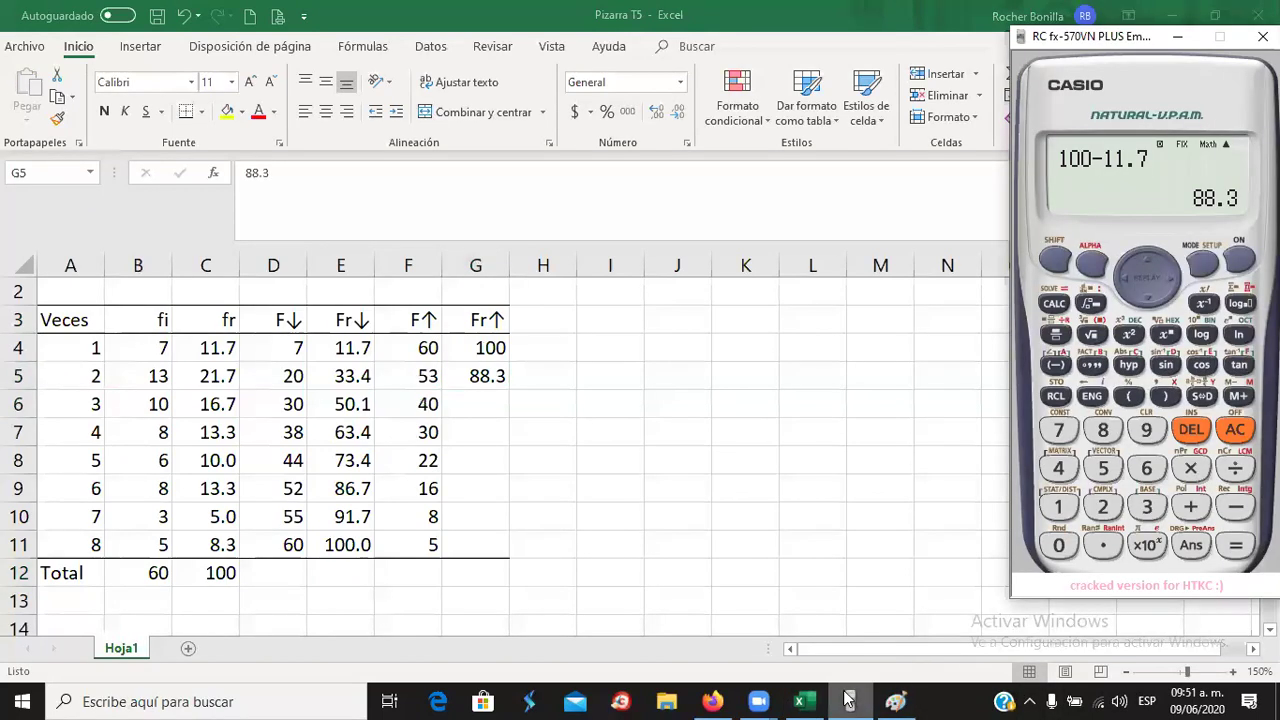
left_click(1234, 506)
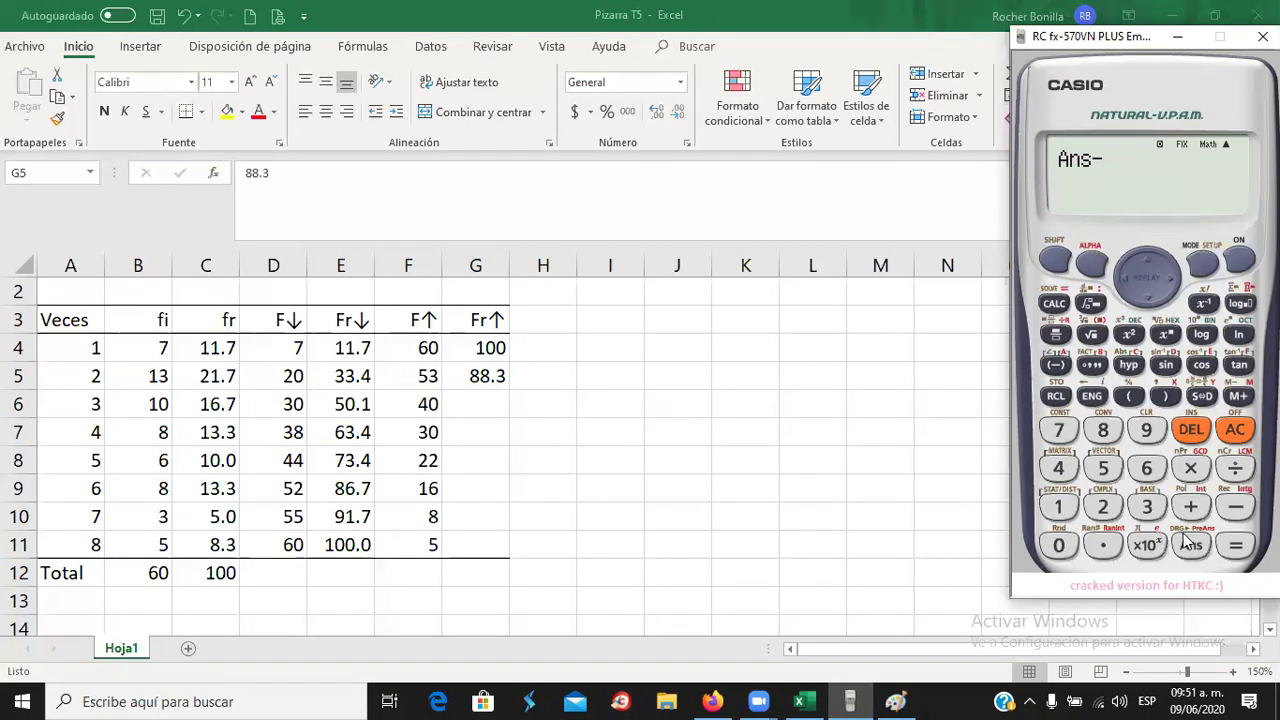
left_click(1103, 506)
left_click(1058, 506)
left_click(1103, 545)
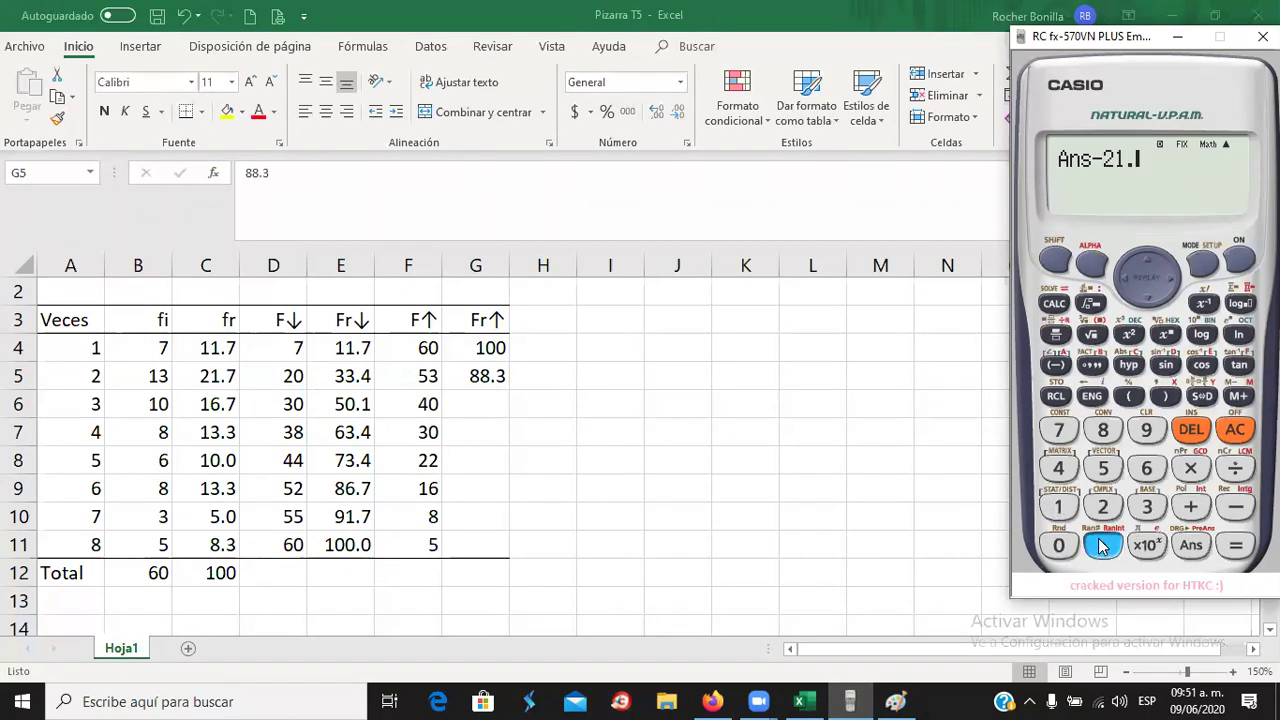
left_click(1058, 429)
left_click(1235, 545)
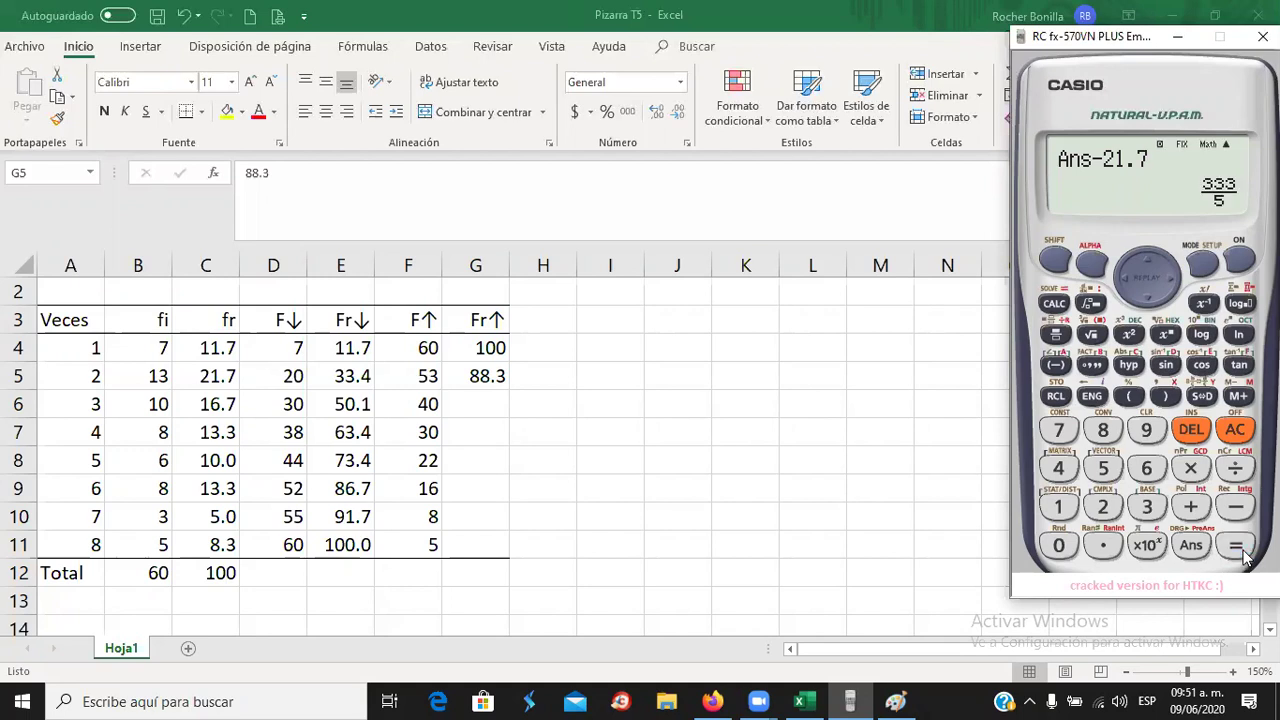
left_click(1205, 398)
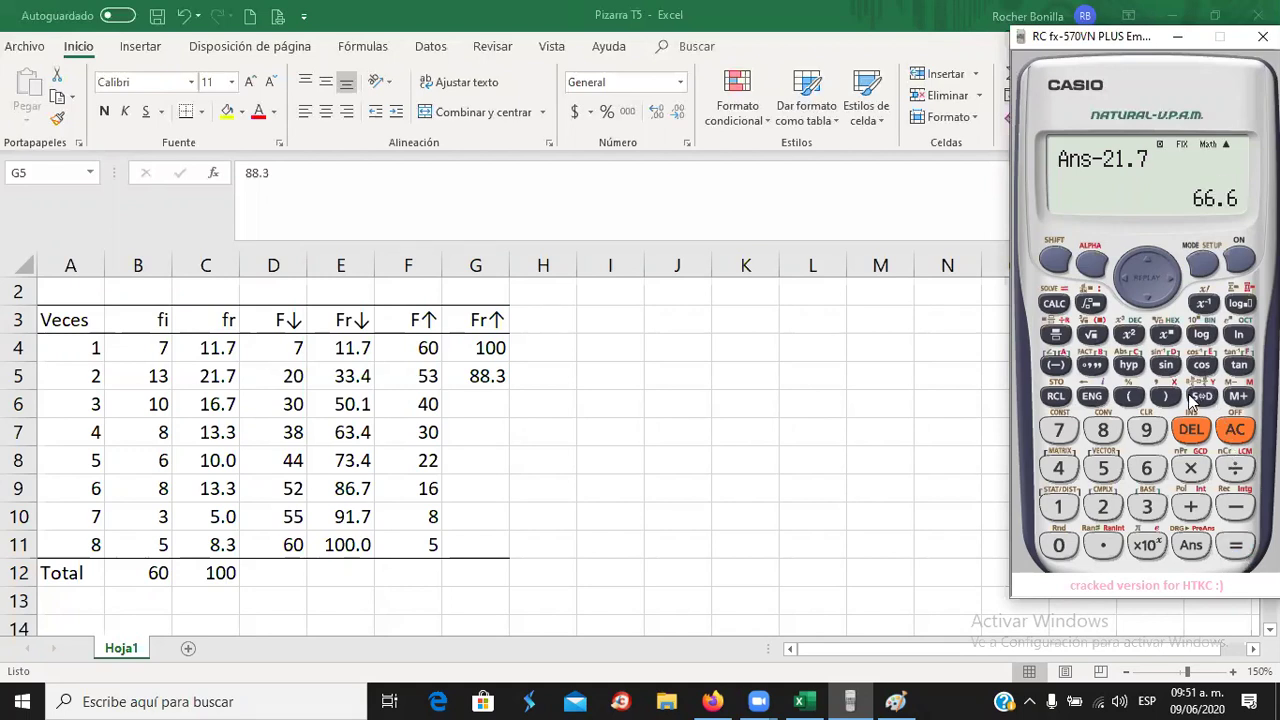
- Return to the Excel worksheet and enter 66.6 in cell G6 of the Fr↑ column
left_click(481, 402)
type("66.6")
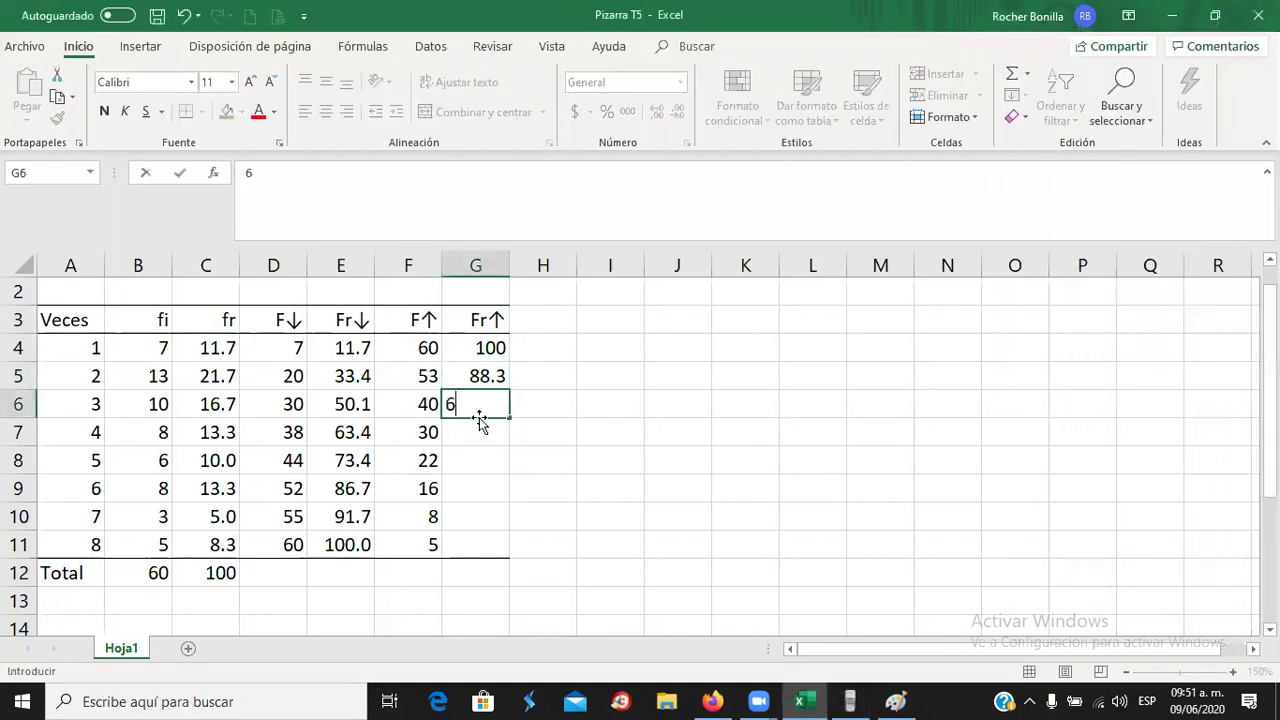
key("Return")
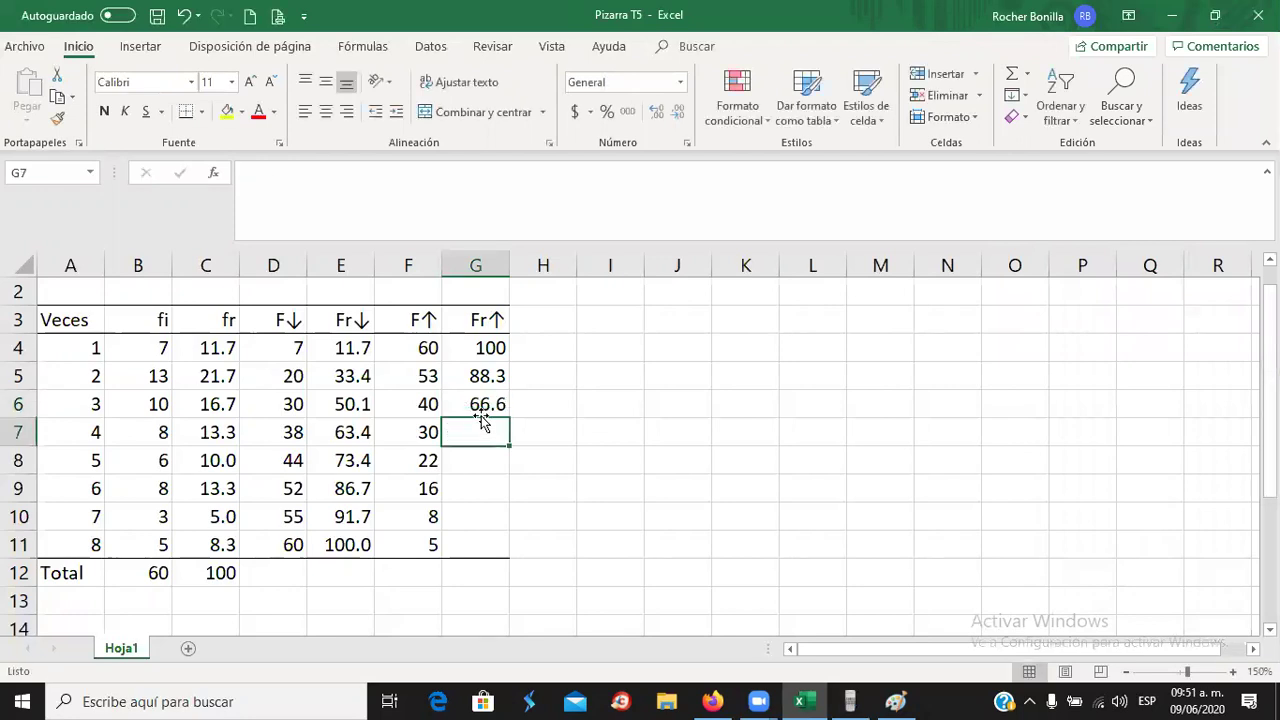
left_click(480, 410)
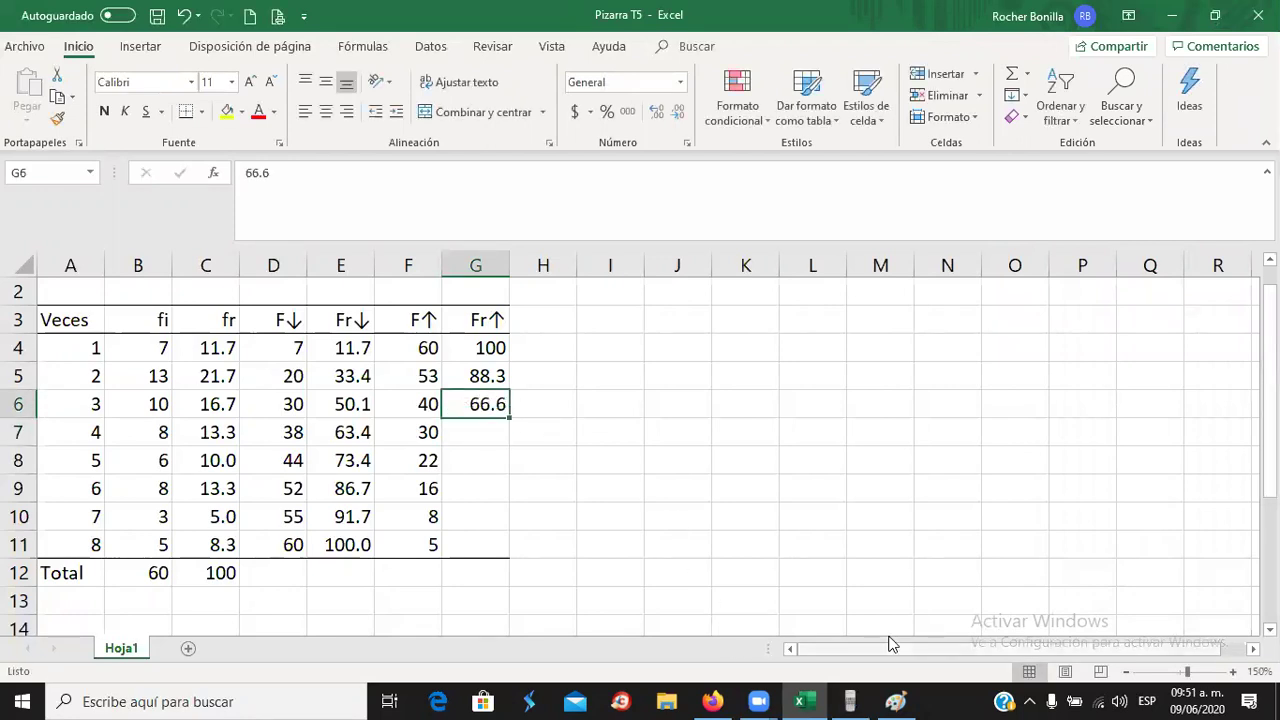
- Switch to the calculator emulator, subtract 16.7 from the previous answer and convert the result to a decimal
left_click(849, 701)
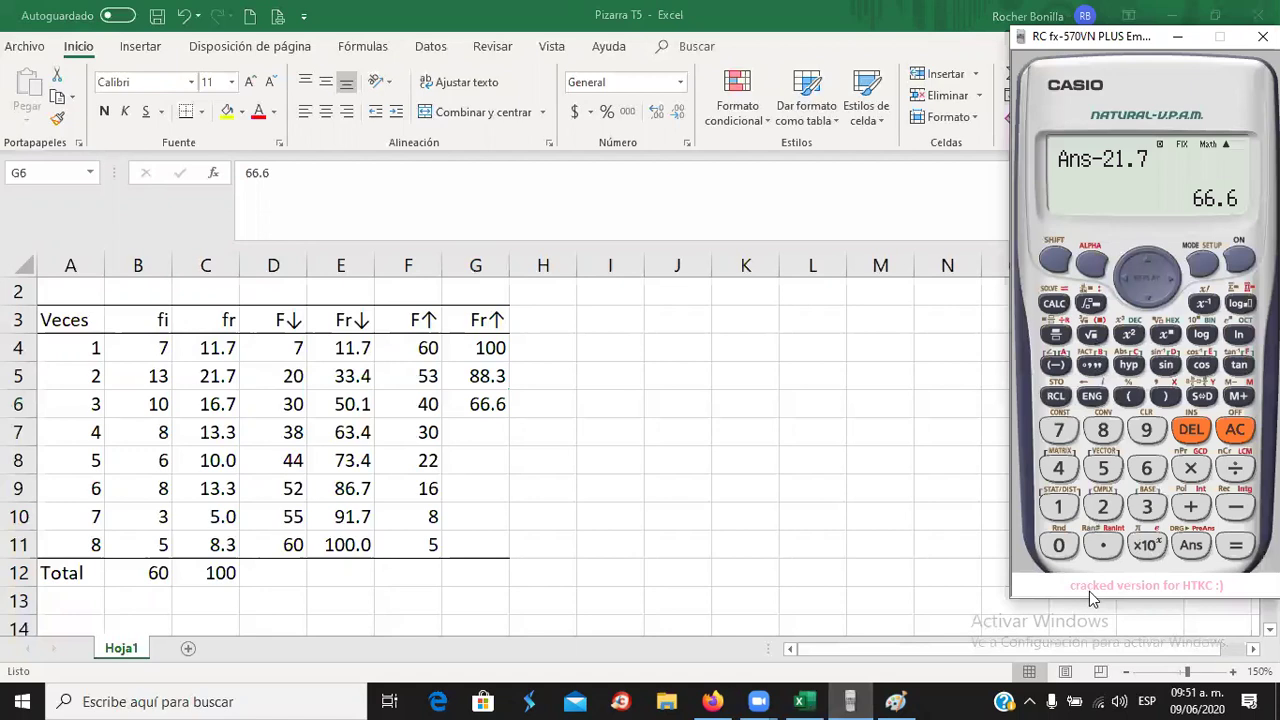
left_click(1232, 510)
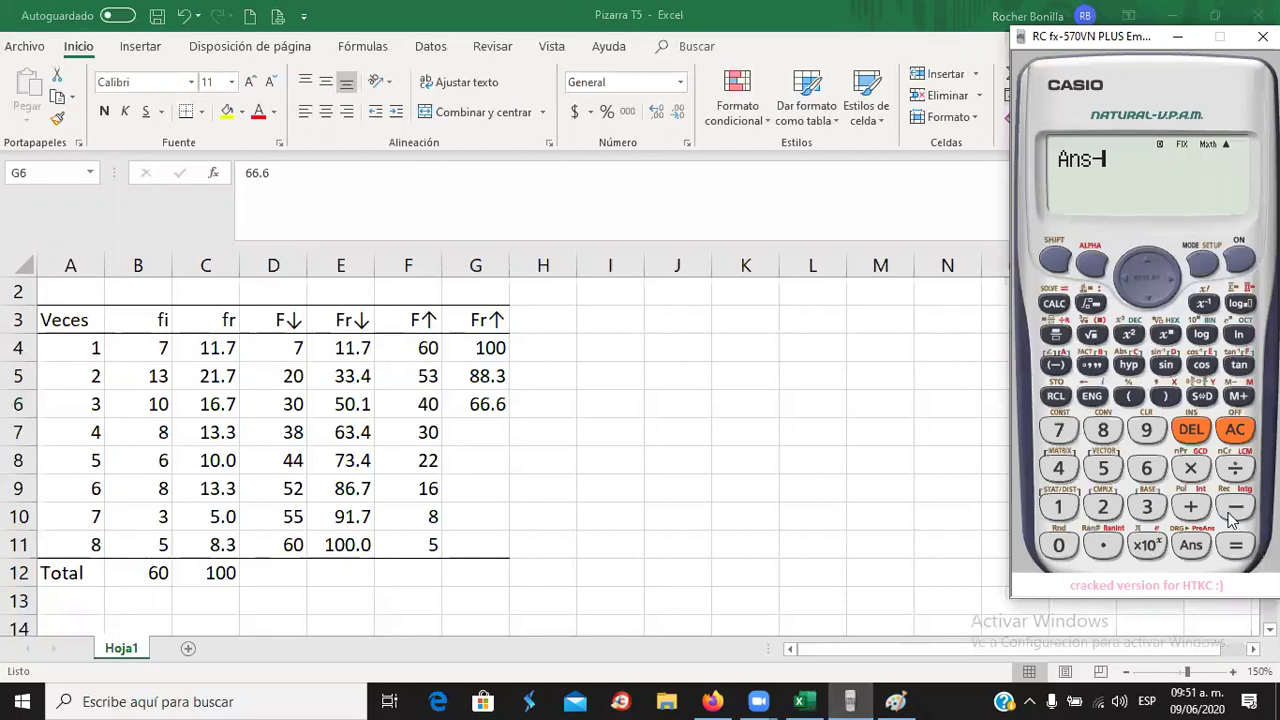
left_click(1058, 507)
left_click(1146, 468)
left_click(1106, 545)
left_click(1059, 430)
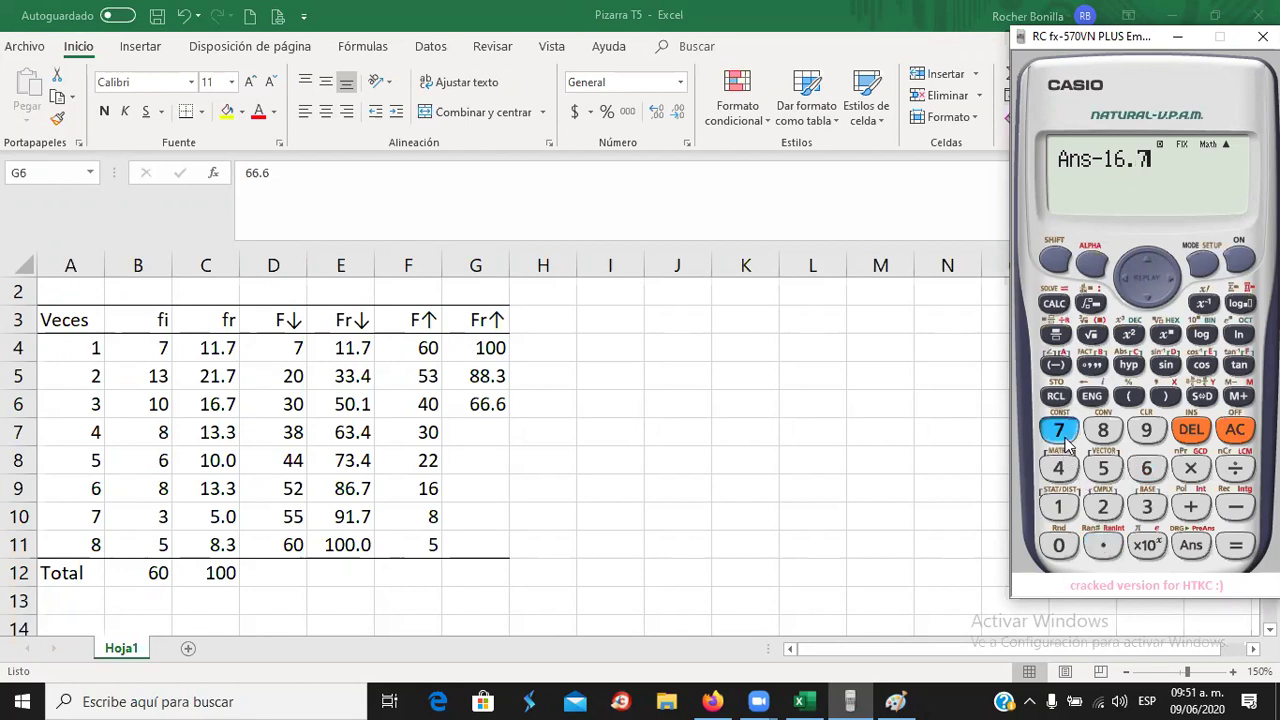
left_click(1240, 545)
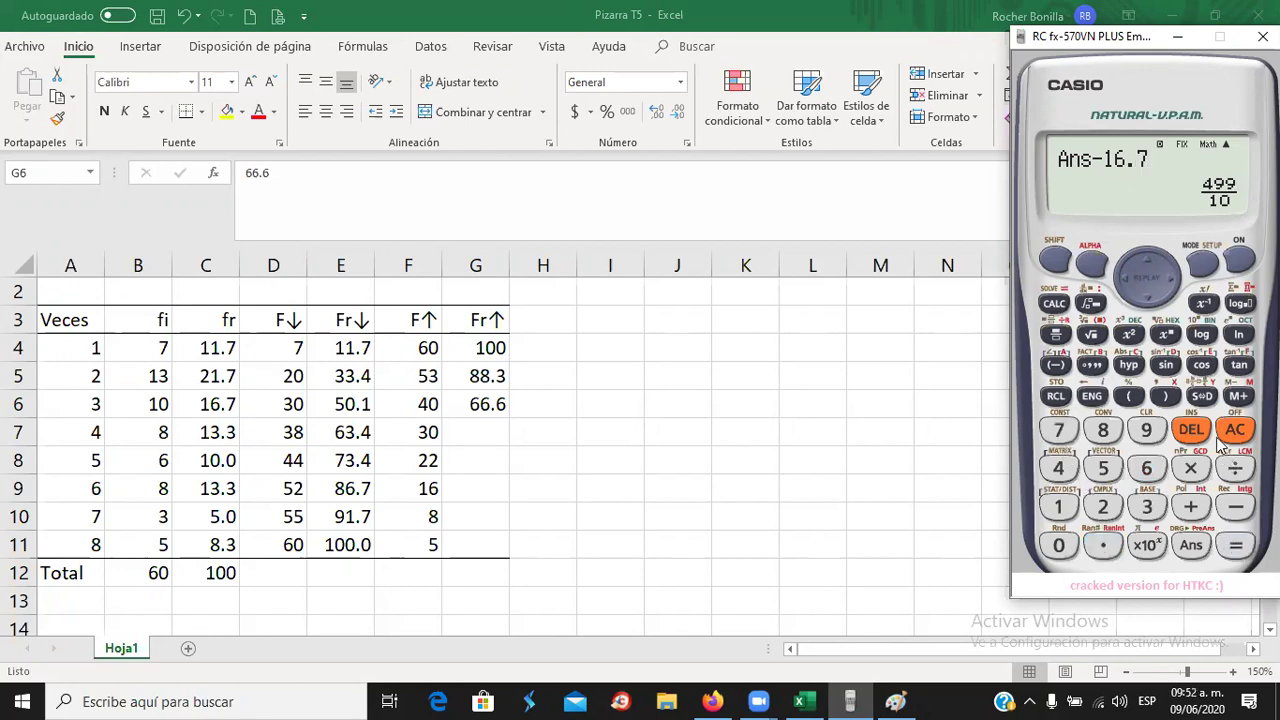
left_click(1203, 400)
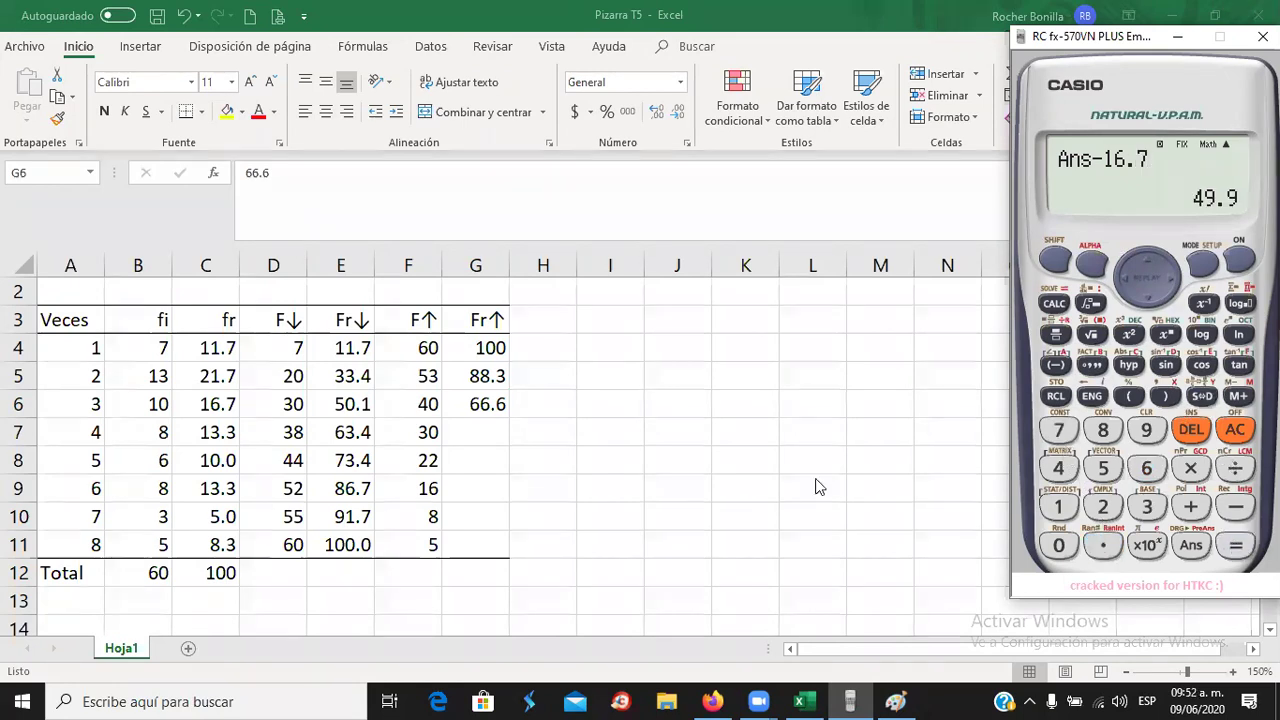
- Return to the Excel worksheet and enter 49.9 in cell G7 of the Fr↑ column
left_click(471, 432)
left_click(473, 437)
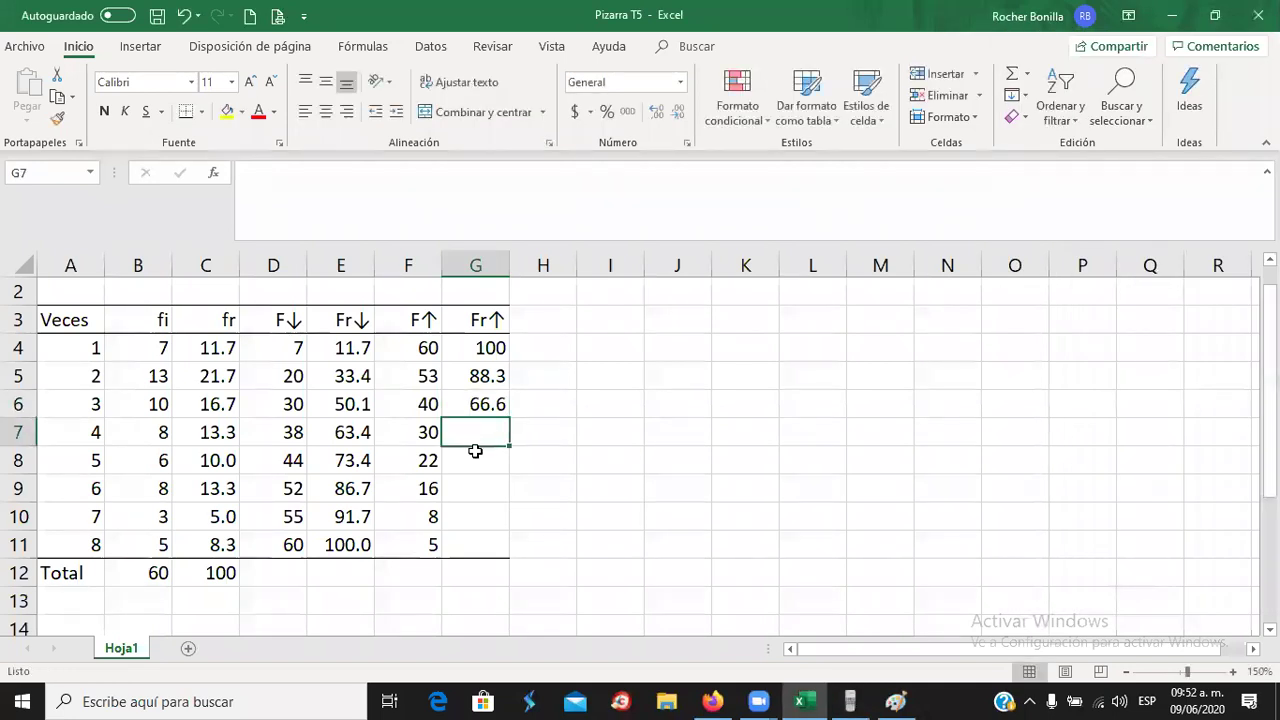
type("49.9")
key("Return")
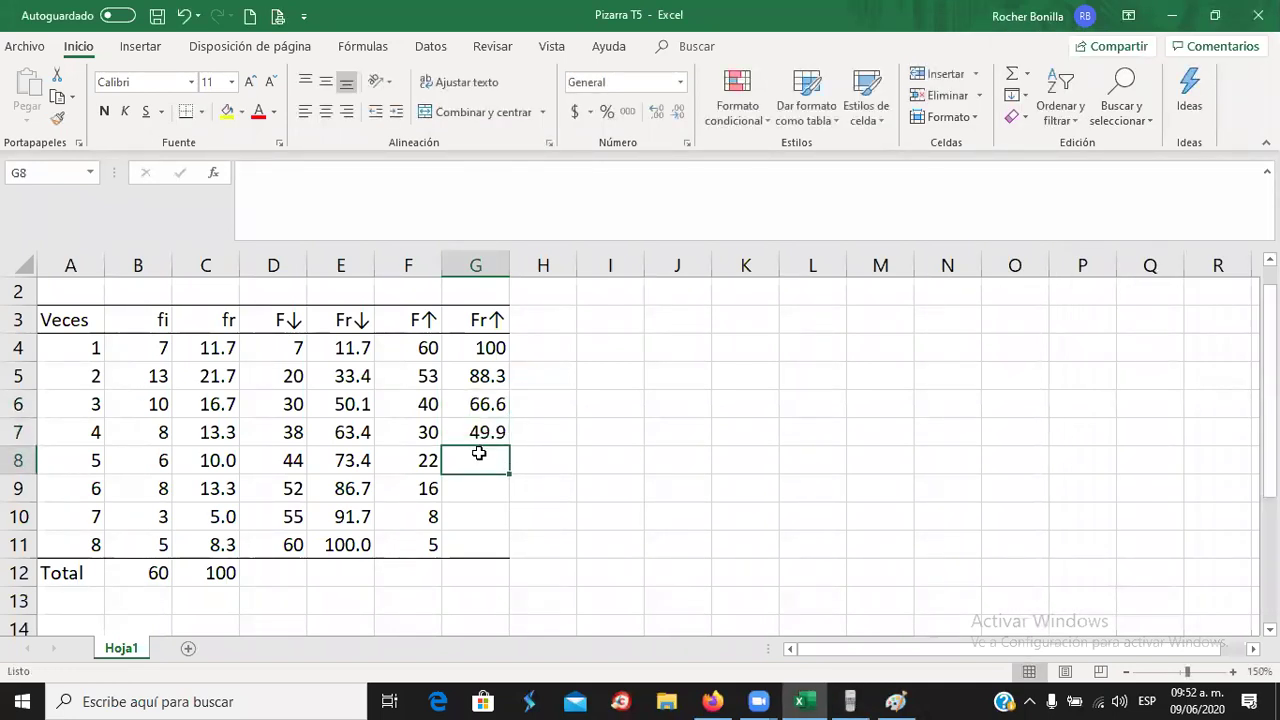
left_click(490, 436)
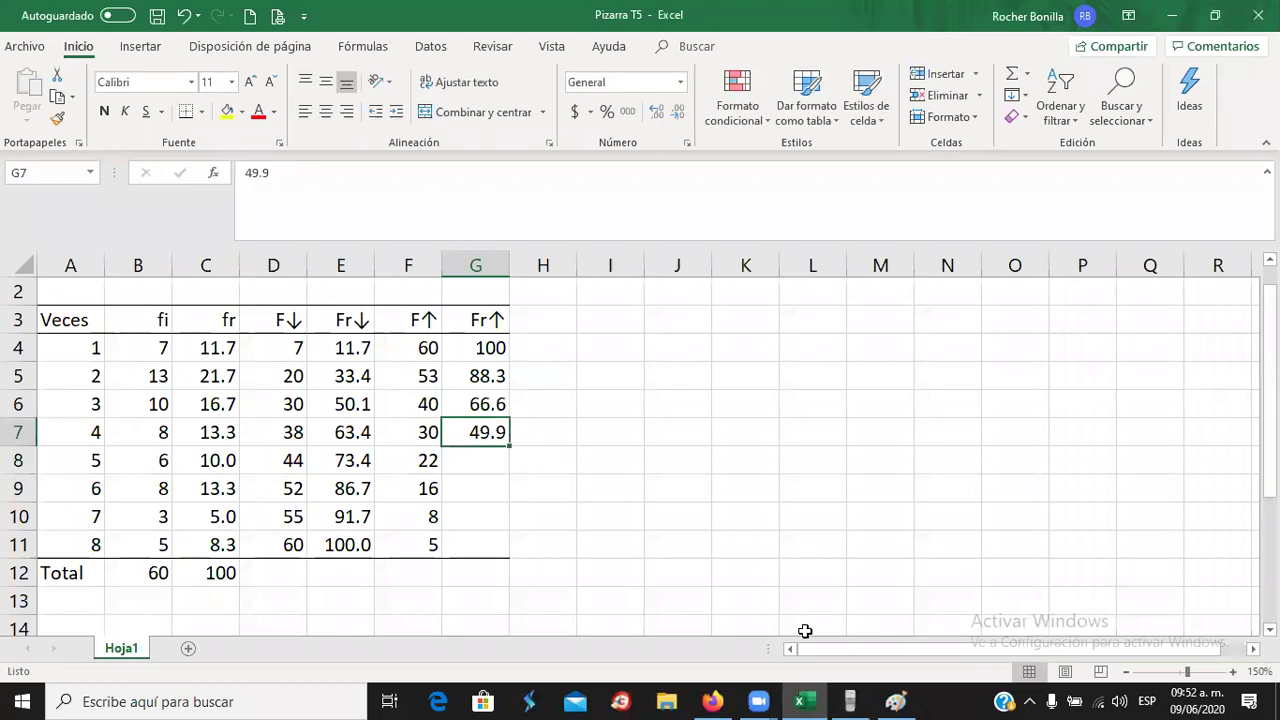
- Switch to the calculator emulator, subtract 13.3 from the previous answer and convert the result to a decimal
left_click(849, 701)
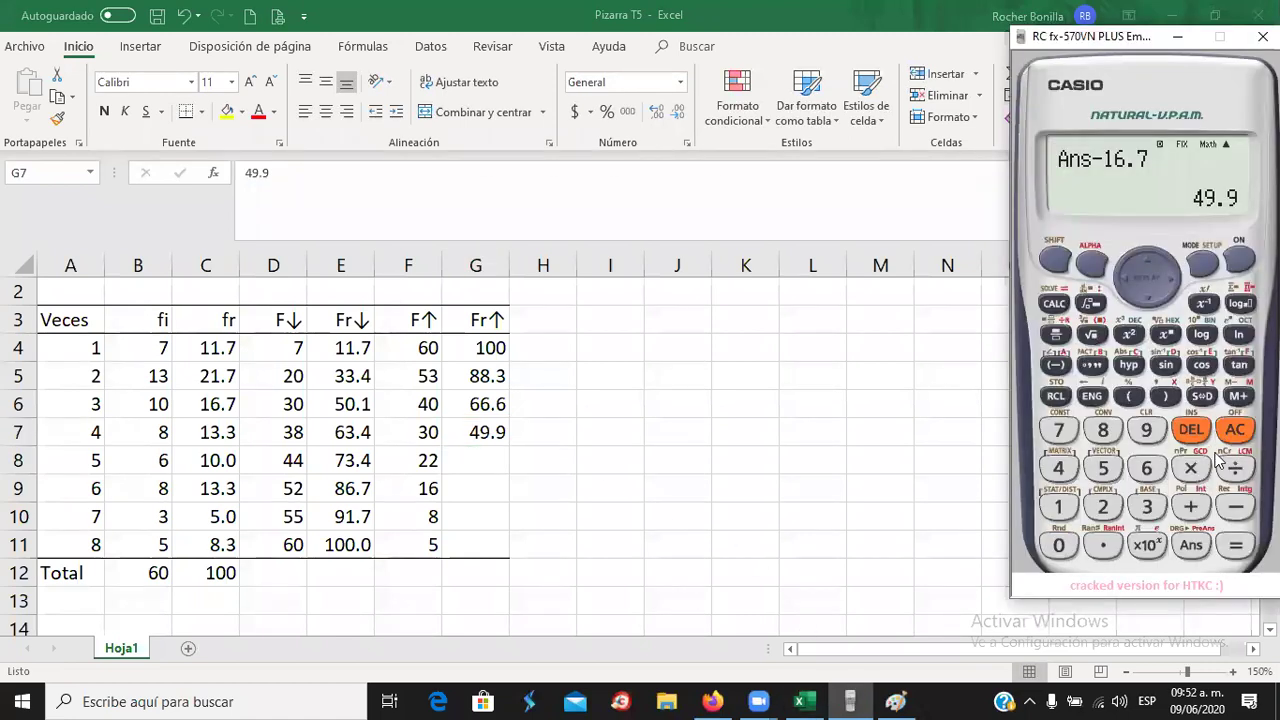
key("minus")
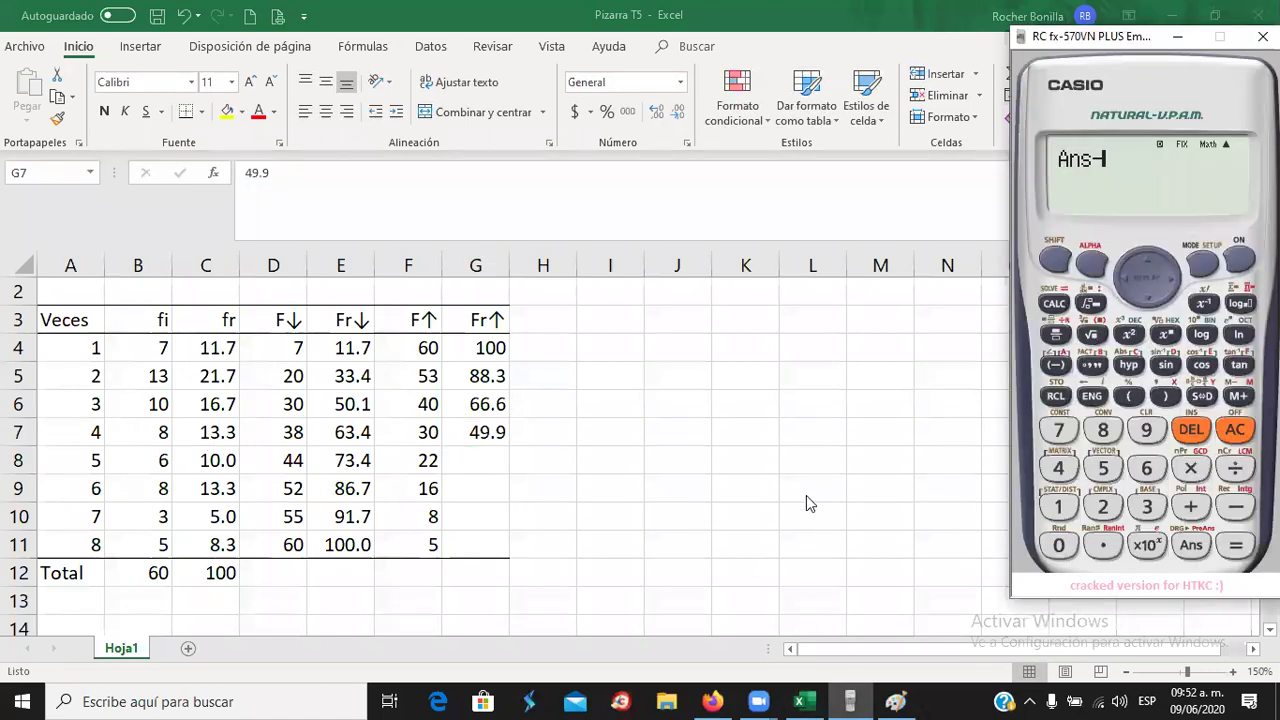
left_click(1060, 507)
left_click(1150, 508)
left_click(1103, 545)
left_click(1147, 507)
left_click(1236, 546)
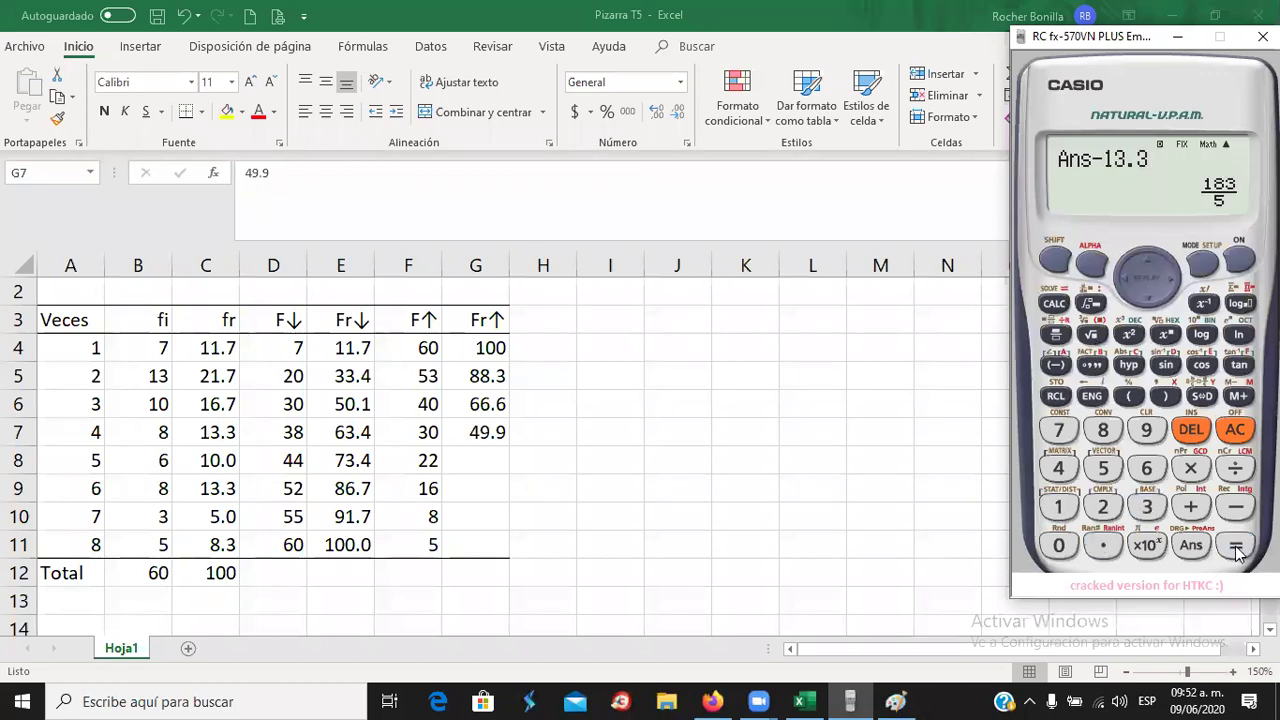
left_click(1202, 396)
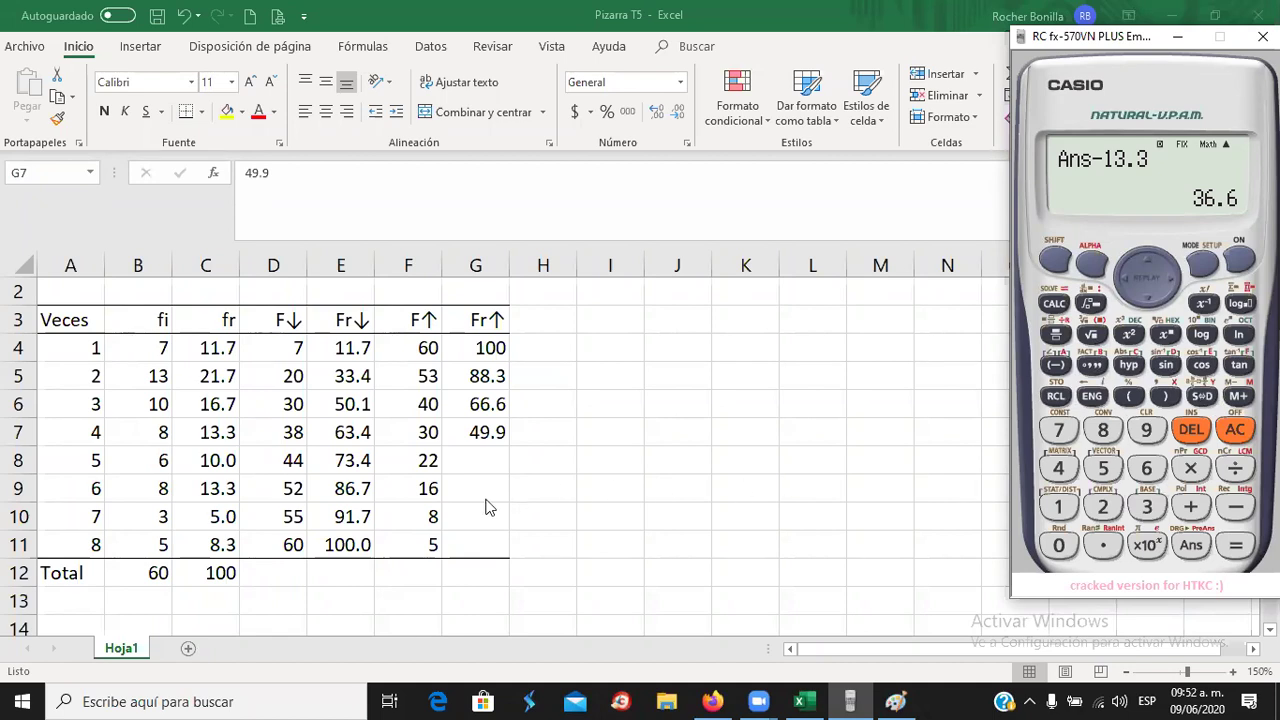
- Return to the Excel worksheet and enter 36.6 in cell G8 of the Fr↑ column
left_click(479, 459)
type("36.6")
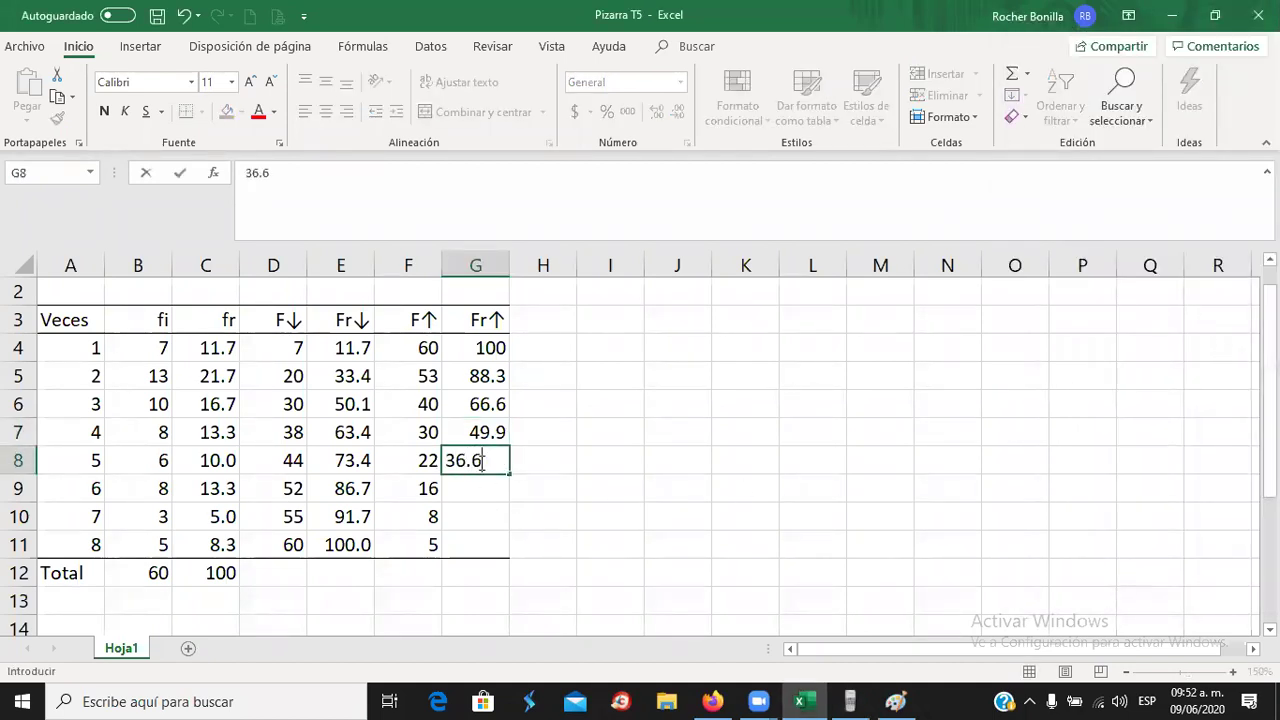
key("Return")
left_click(478, 460)
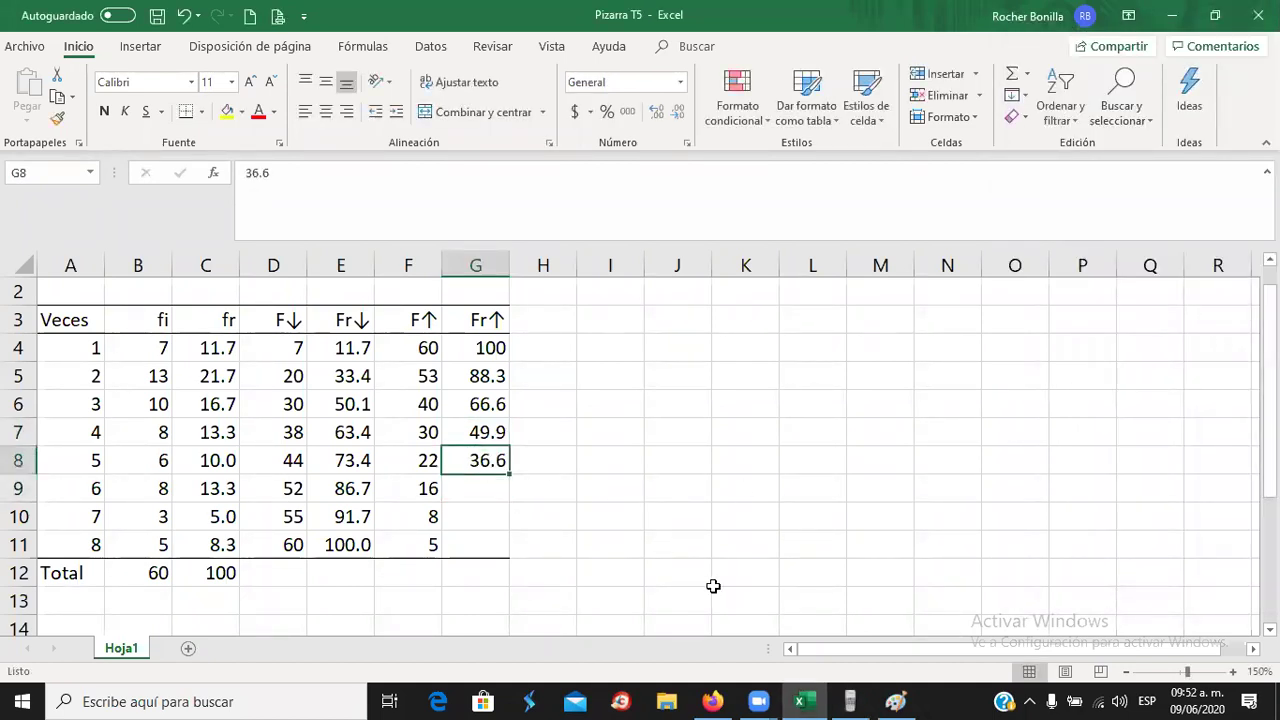
- Switch to the calculator emulator and subtract 10 from the previous answer
left_click(849, 701)
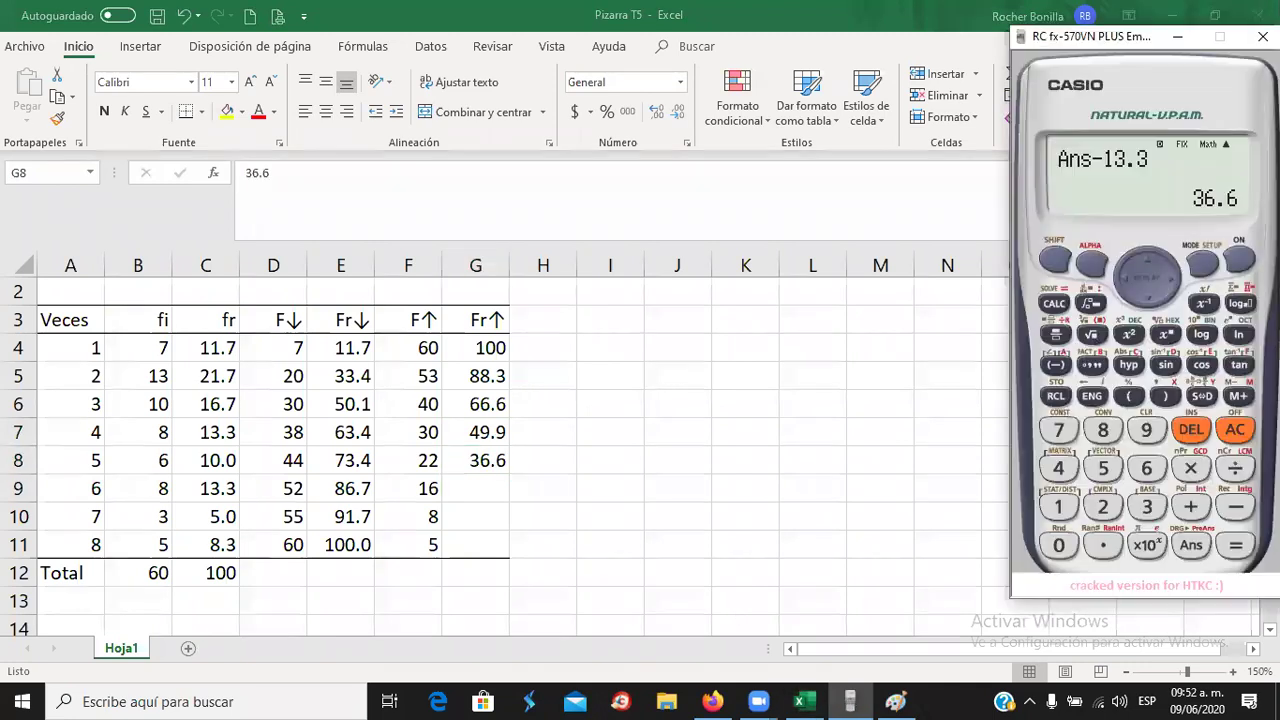
left_click(1237, 500)
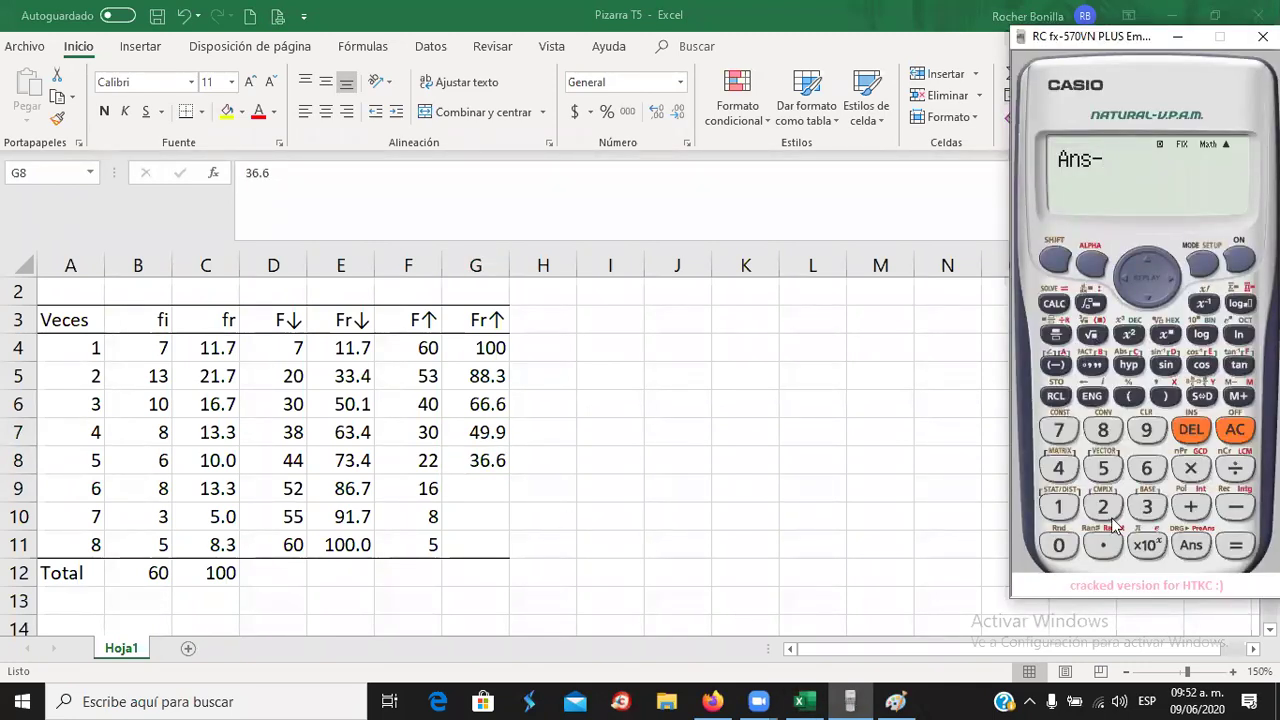
left_click(1058, 515)
left_click(1058, 545)
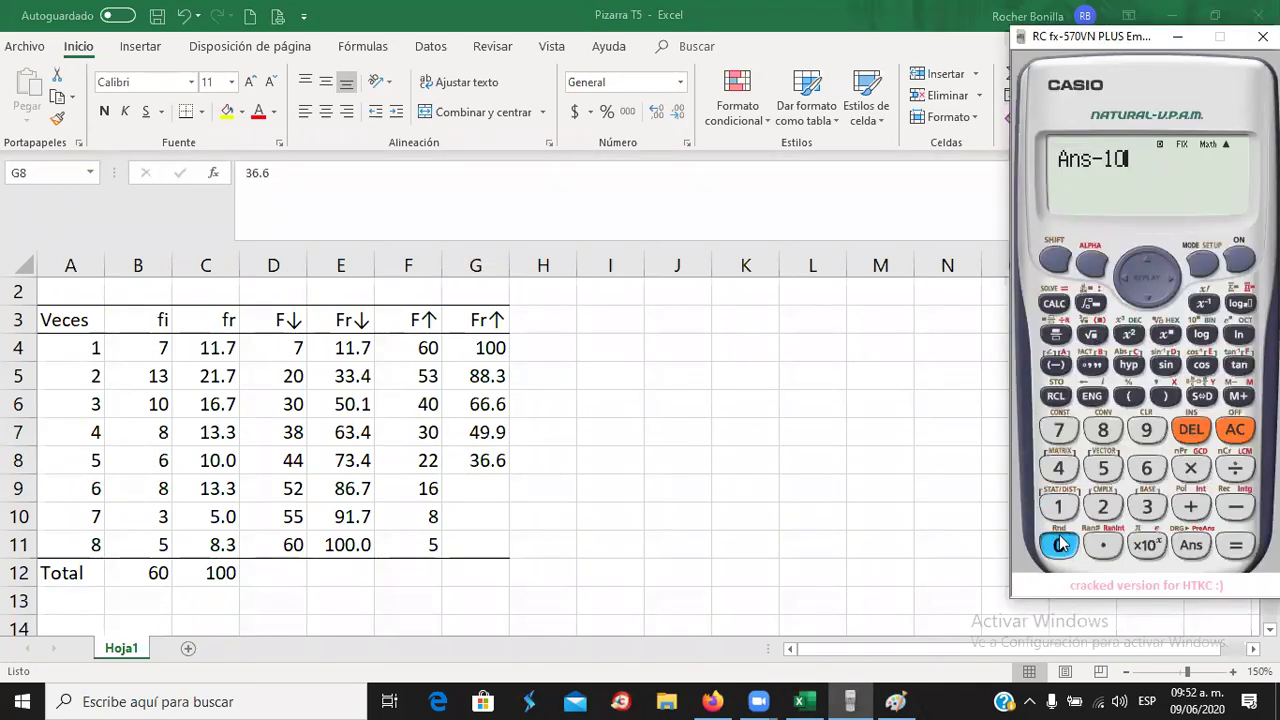
left_click(1236, 545)
- Return to the Excel worksheet and enter 26.6 in cell G9 of the Fr↑ column
left_click(470, 500)
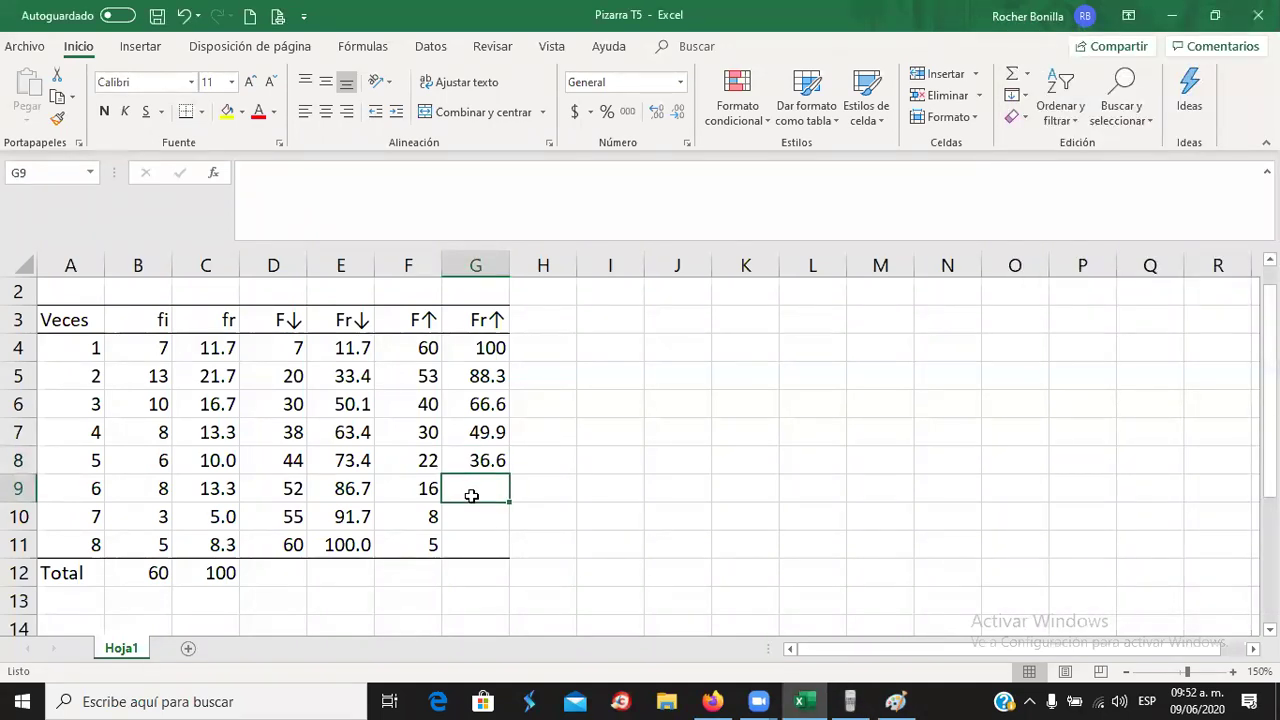
type("26.6")
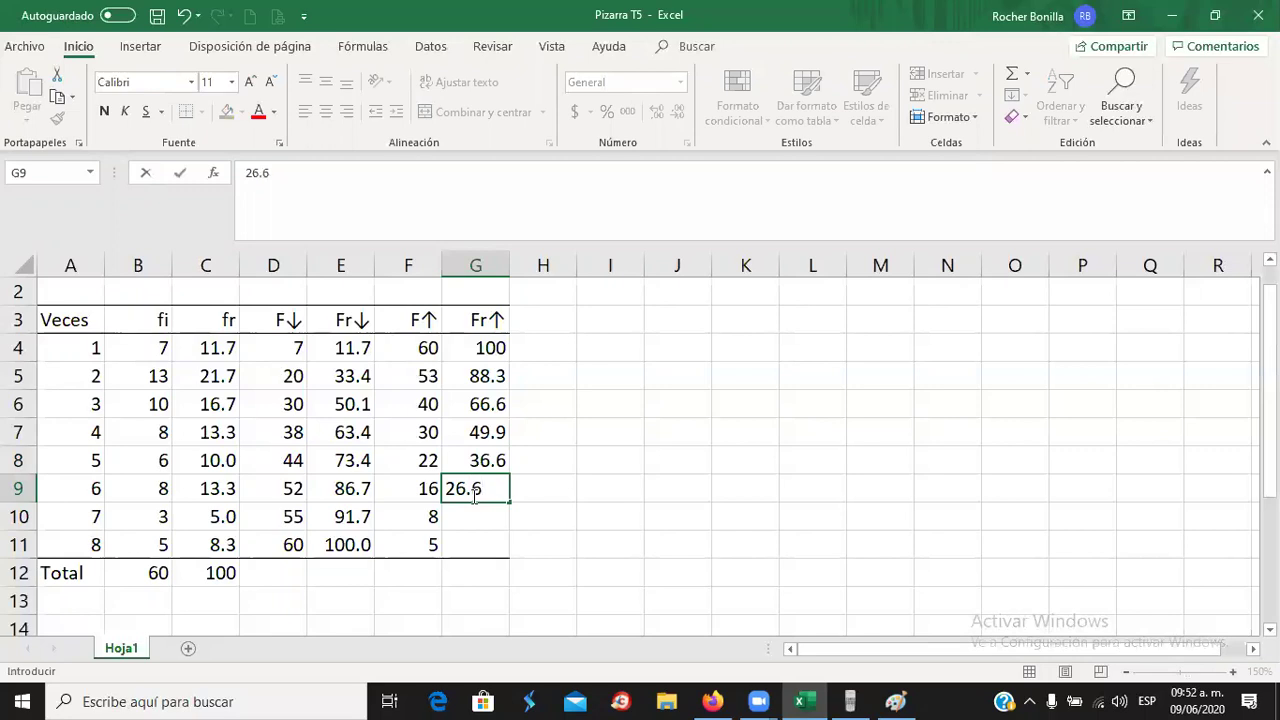
key("Return")
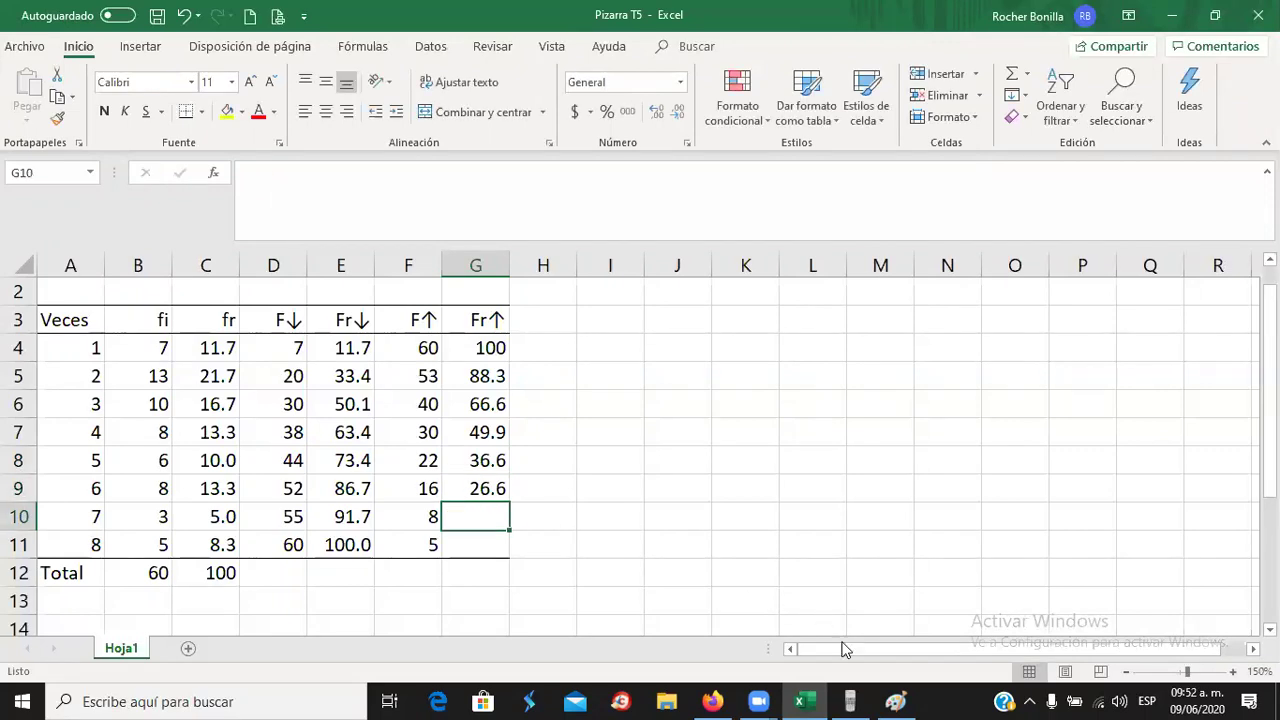
- Switch to the calculator emulator, evaluate Ans−10 again and convert the result to a decimal
left_click(849, 701)
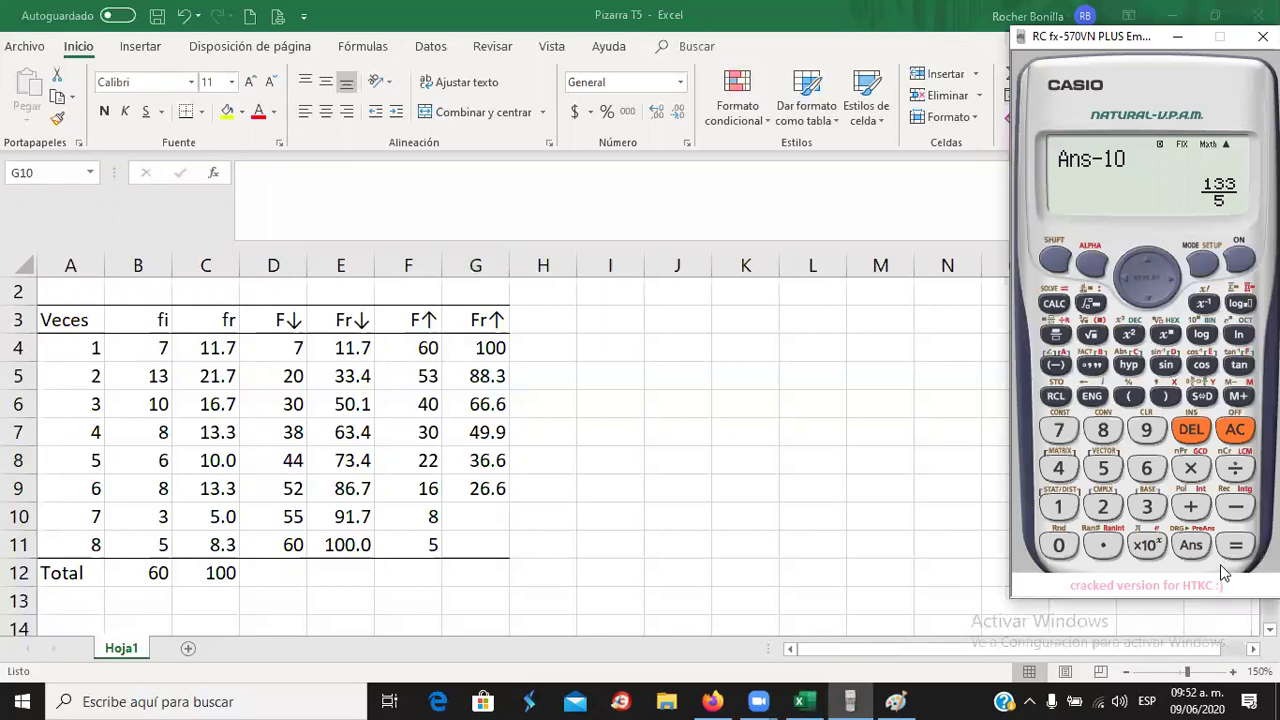
left_click(1228, 552)
left_click(1201, 395)
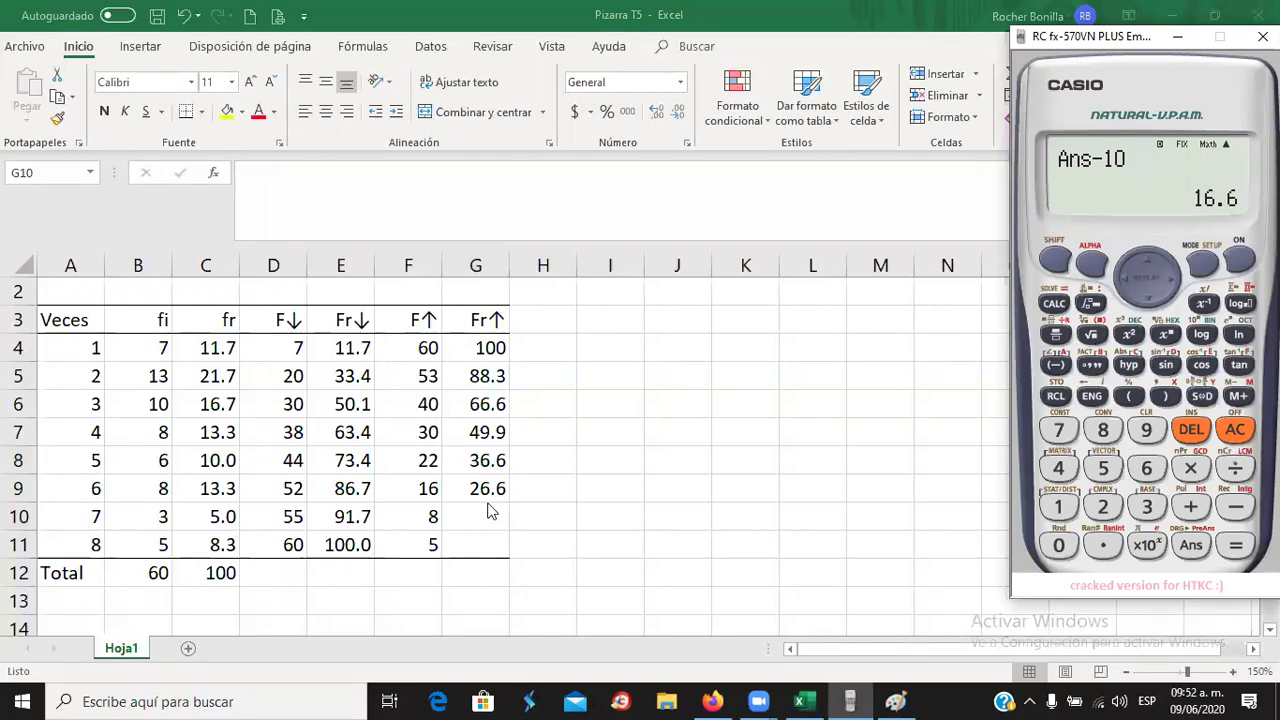
- Check the Fr↑ values in cells G8 and G9 of the Excel worksheet and return to the calculator emulator
left_click(487, 472)
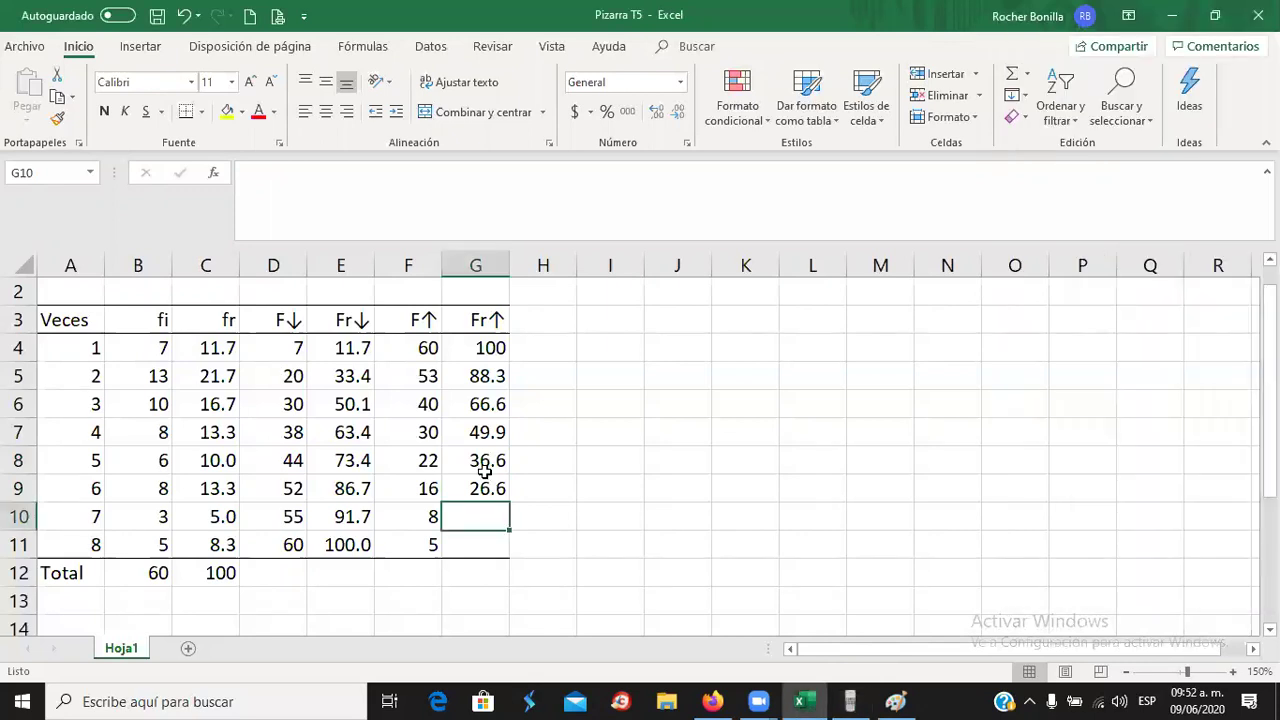
left_click(486, 463)
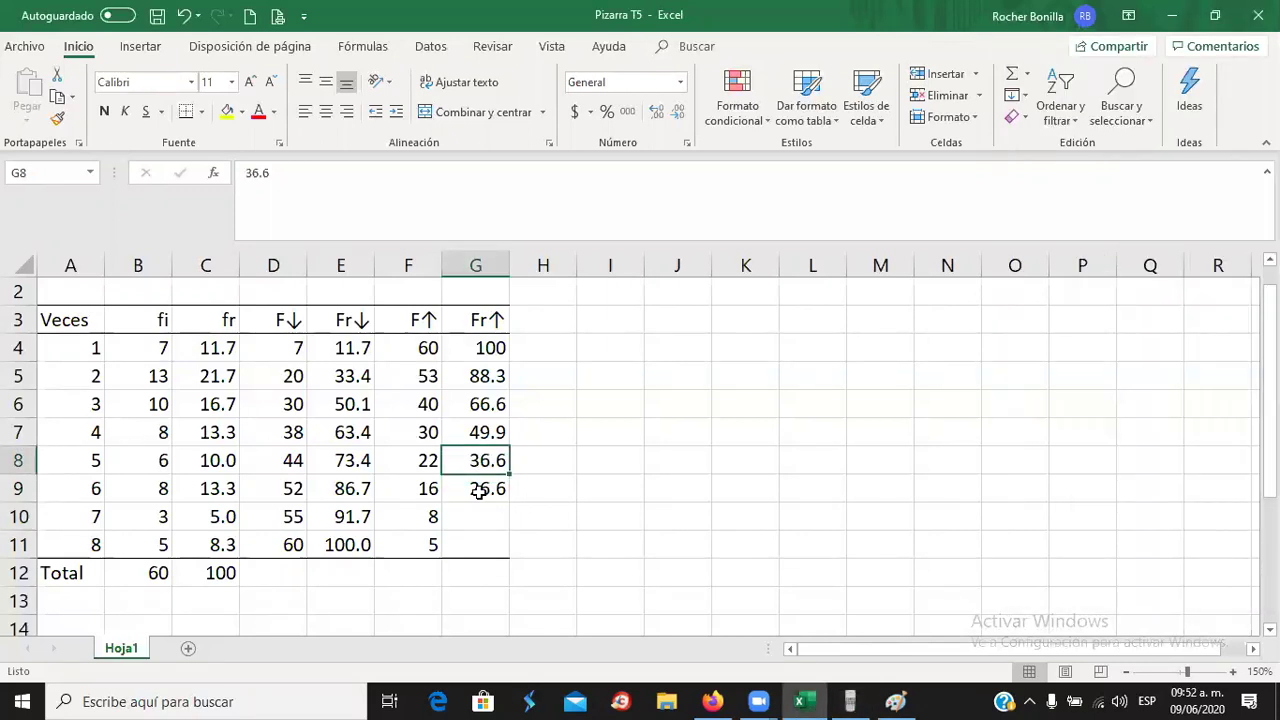
left_click(497, 493)
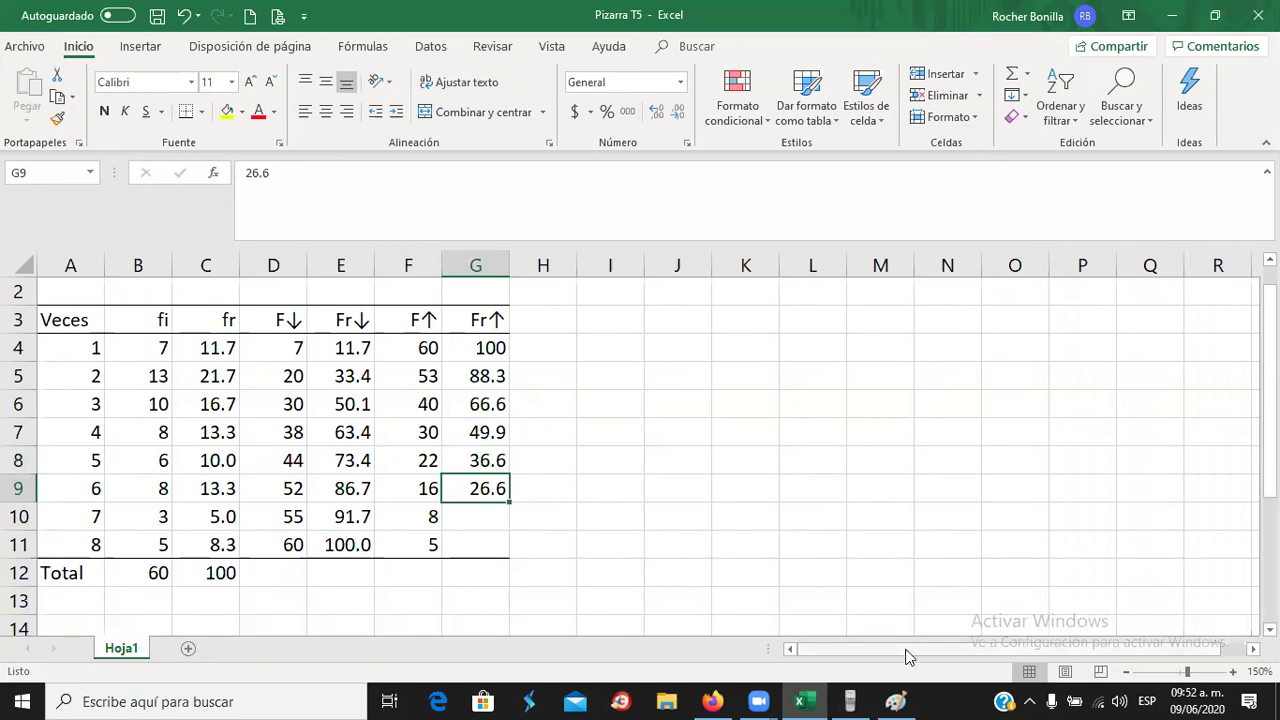
key("alt+Tab")
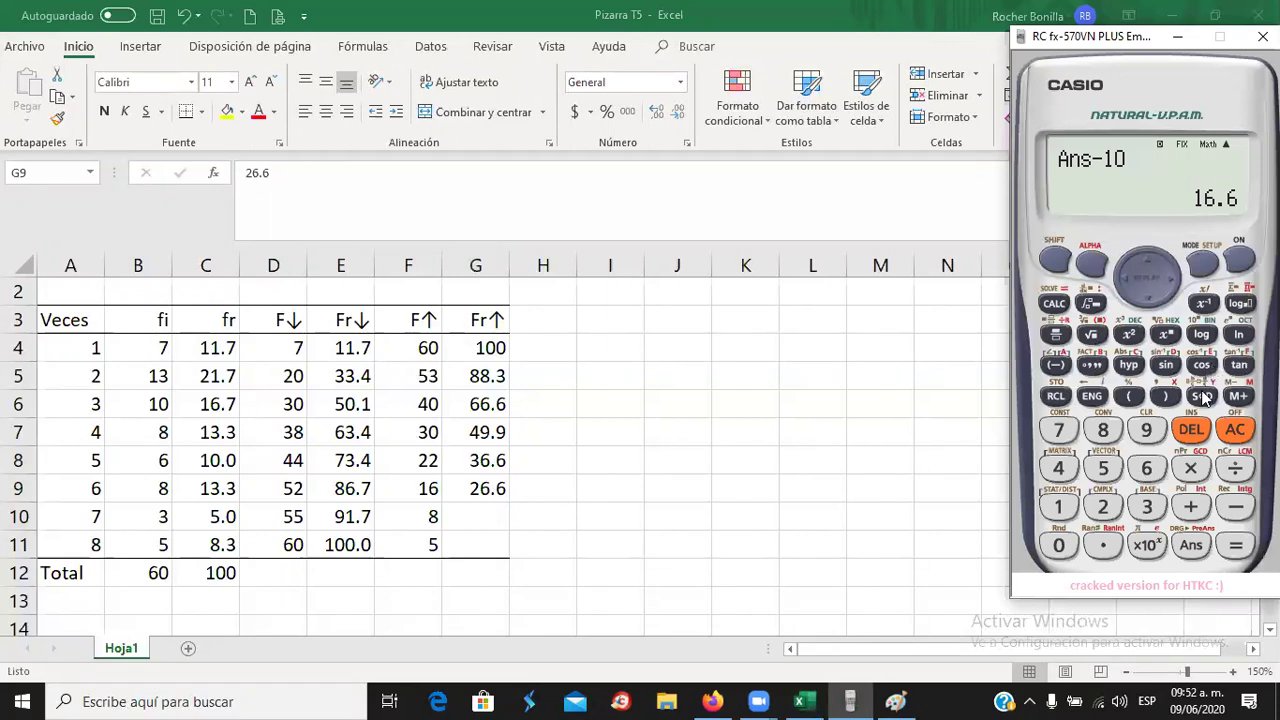
left_click(1191, 508)
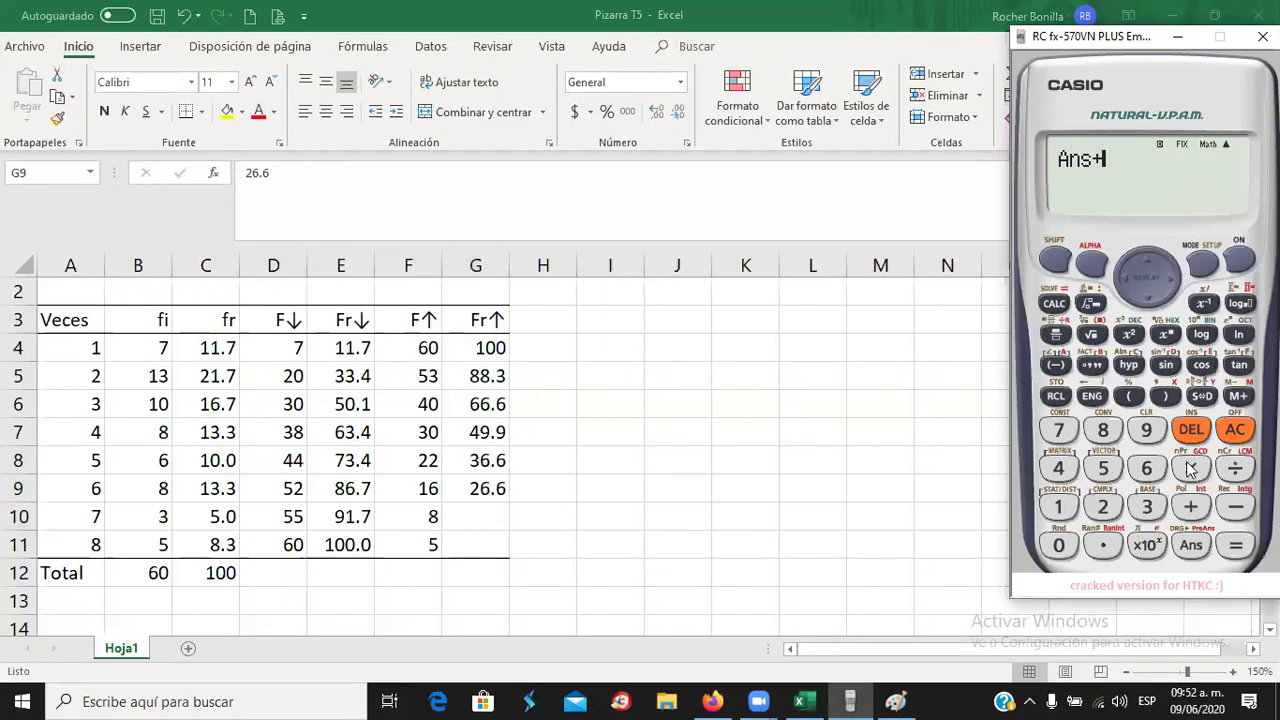
left_click(1245, 428)
left_click(1058, 507)
left_click(1199, 432)
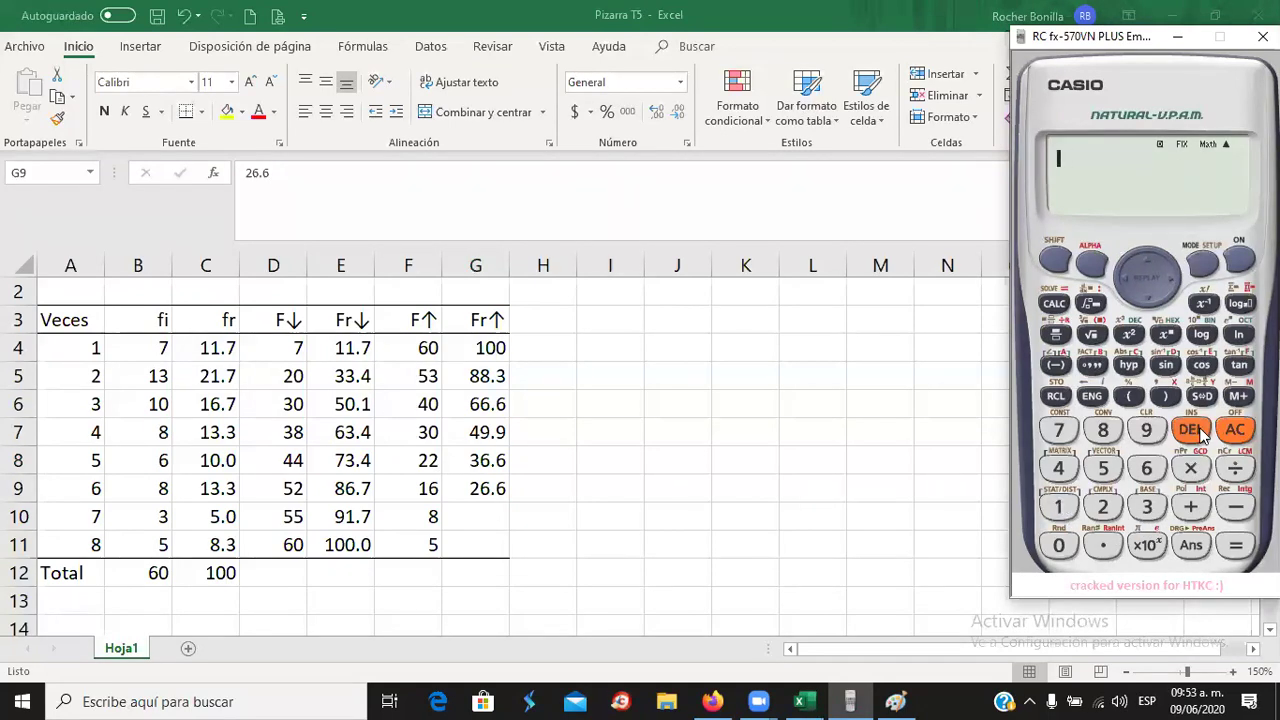
- Calculate 26.6−13.3 on the calculator emulator and show the result as a decimal
left_click(1103, 507)
left_click(1148, 470)
left_click(1103, 545)
left_click(1148, 470)
left_click(1236, 507)
left_click(1059, 507)
left_click(1147, 507)
left_click(1103, 545)
left_click(1147, 507)
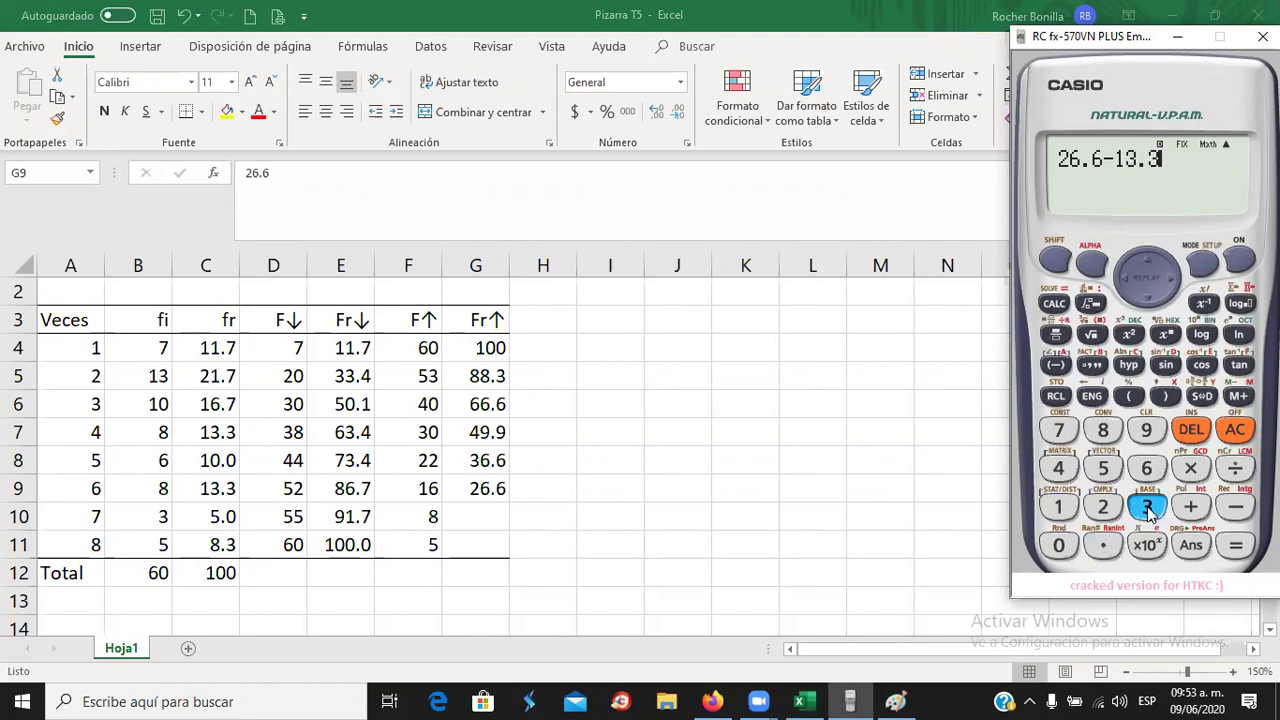
left_click(1236, 545)
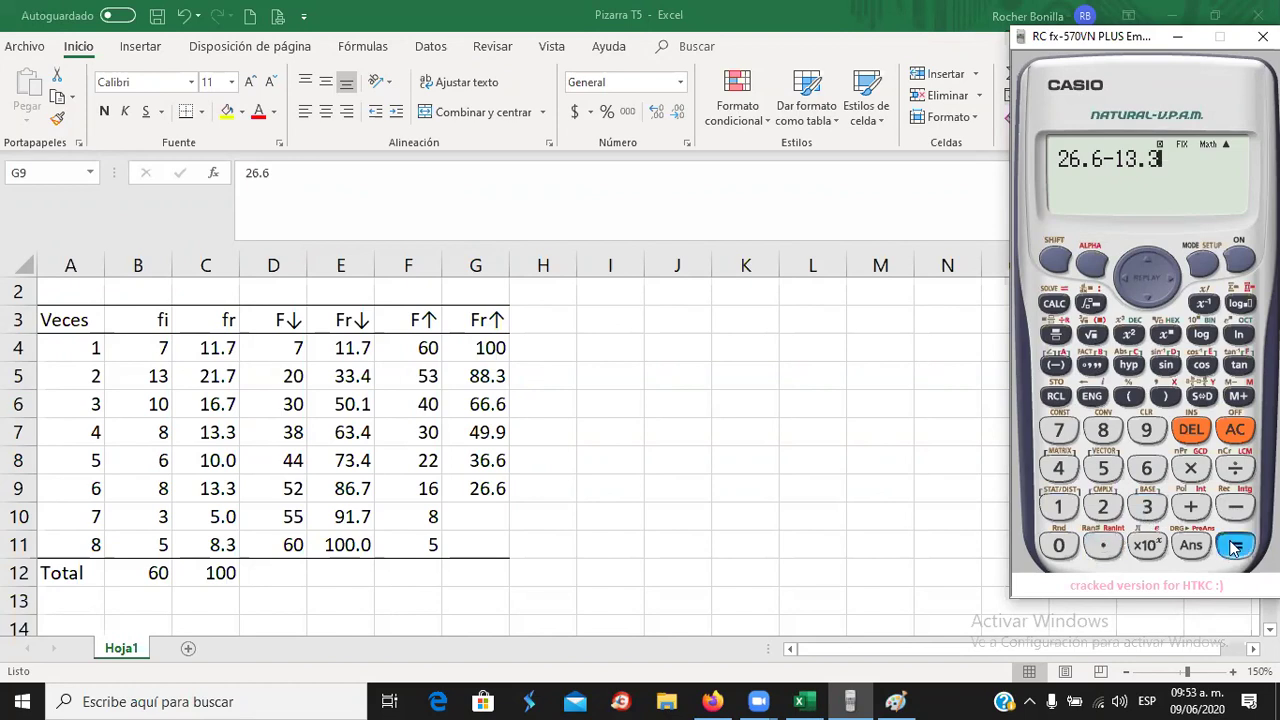
left_click(1204, 397)
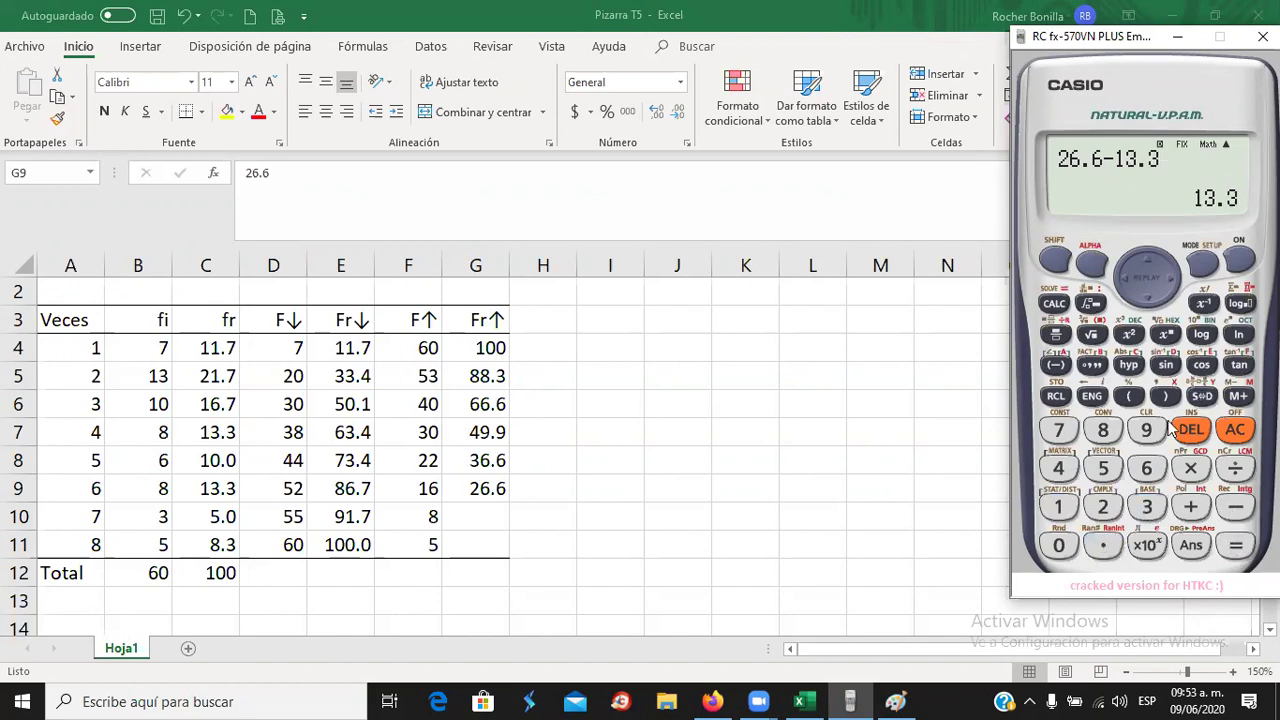
- Return to the Excel worksheet and enter 13.3 in cell G10 of the Fr↑ column
left_click(481, 511)
left_click(479, 517)
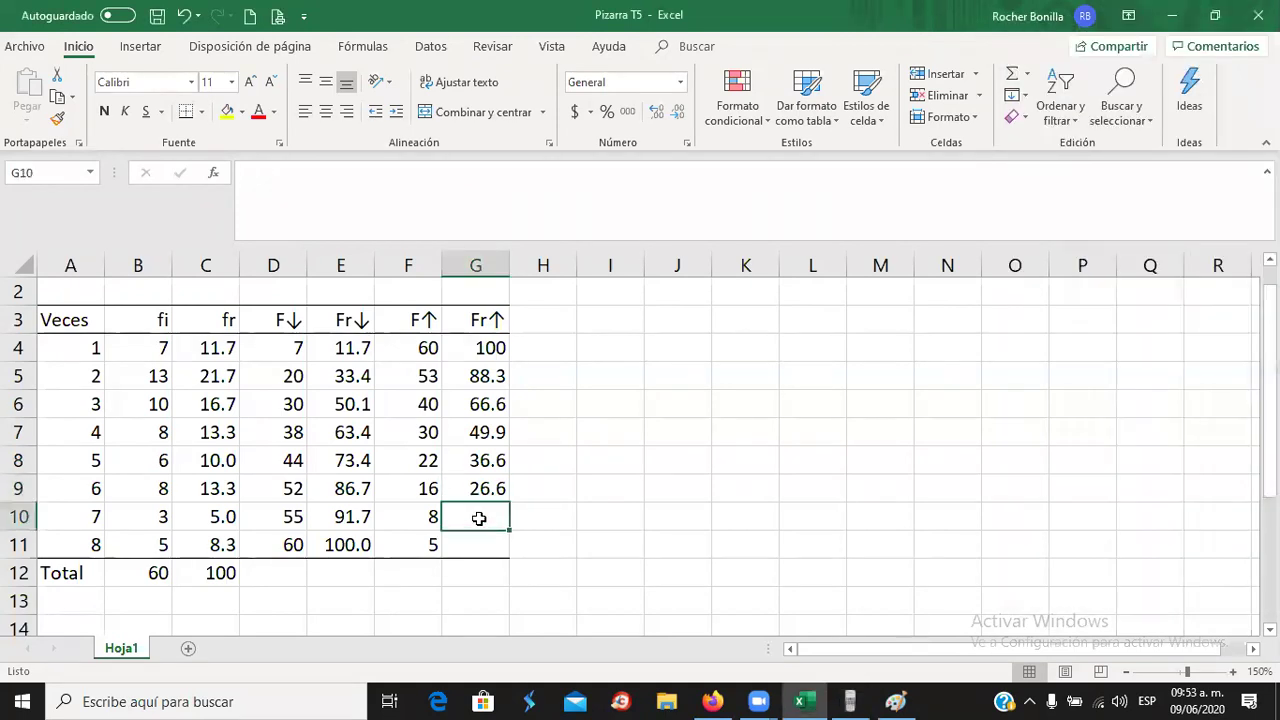
type("13.3")
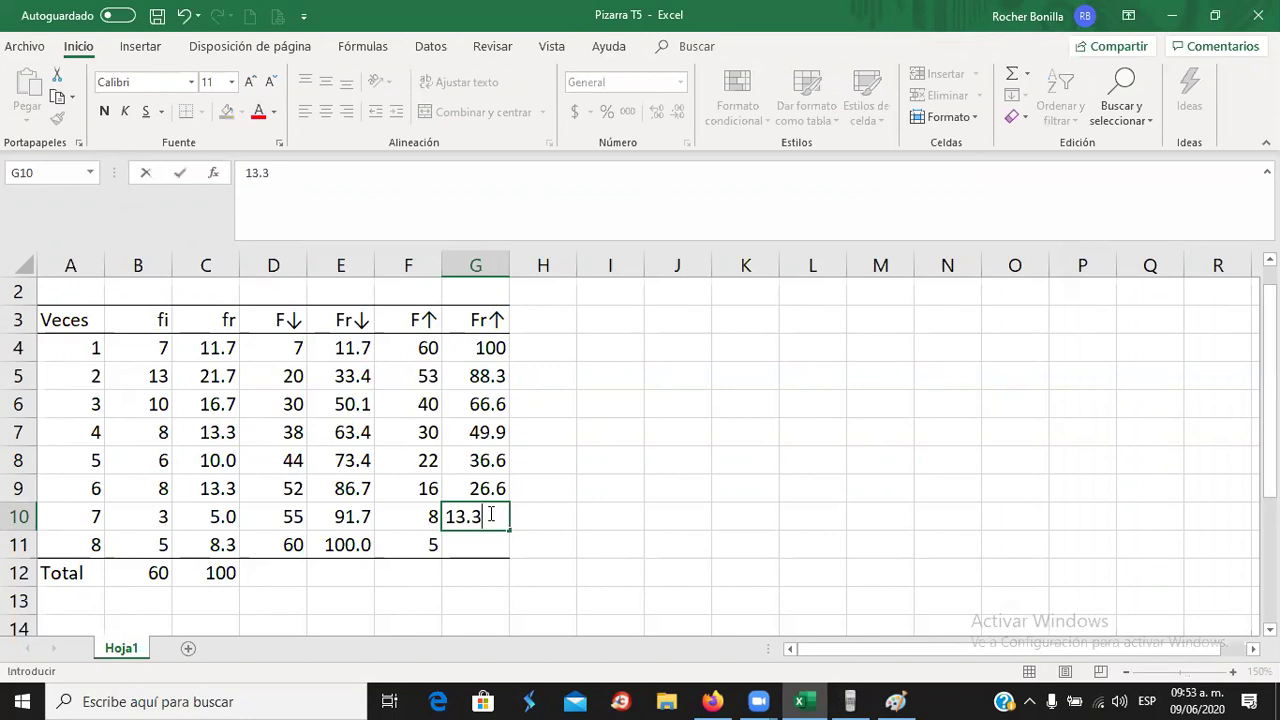
key("Return")
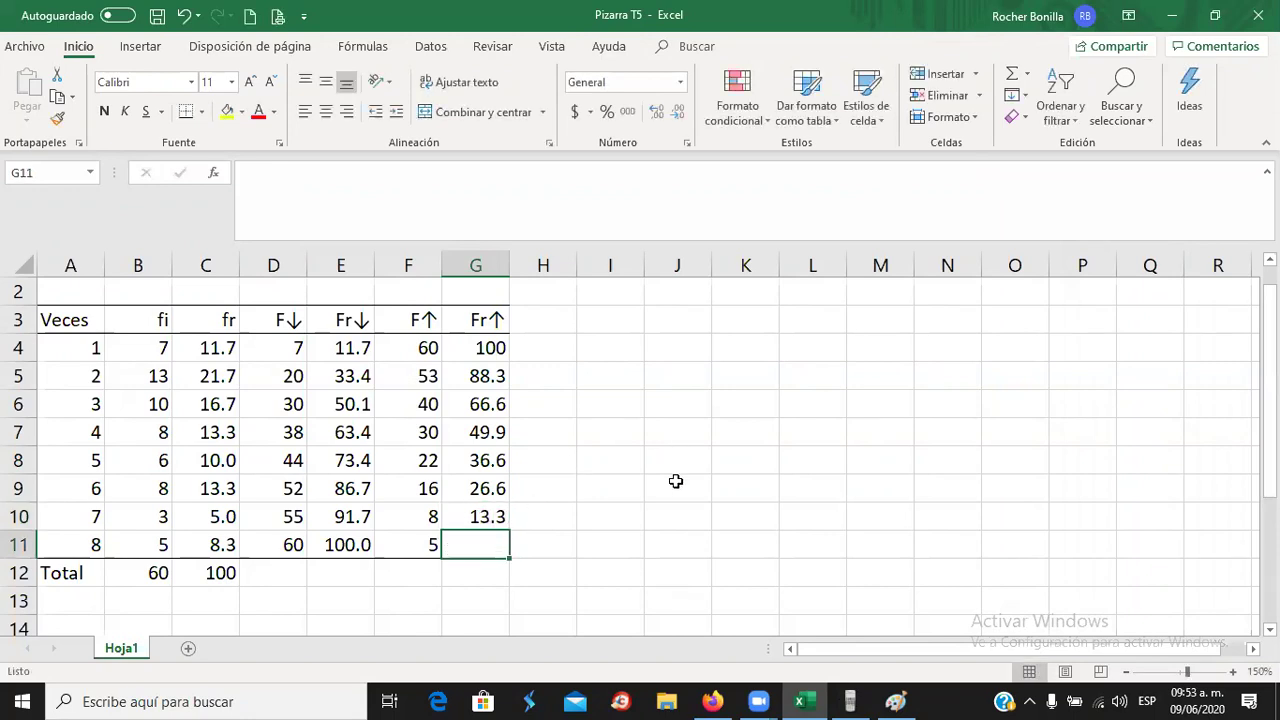
- Switch to the calculator emulator, subtract 5 from the previous answer and convert the result to a decimal
left_click(858, 701)
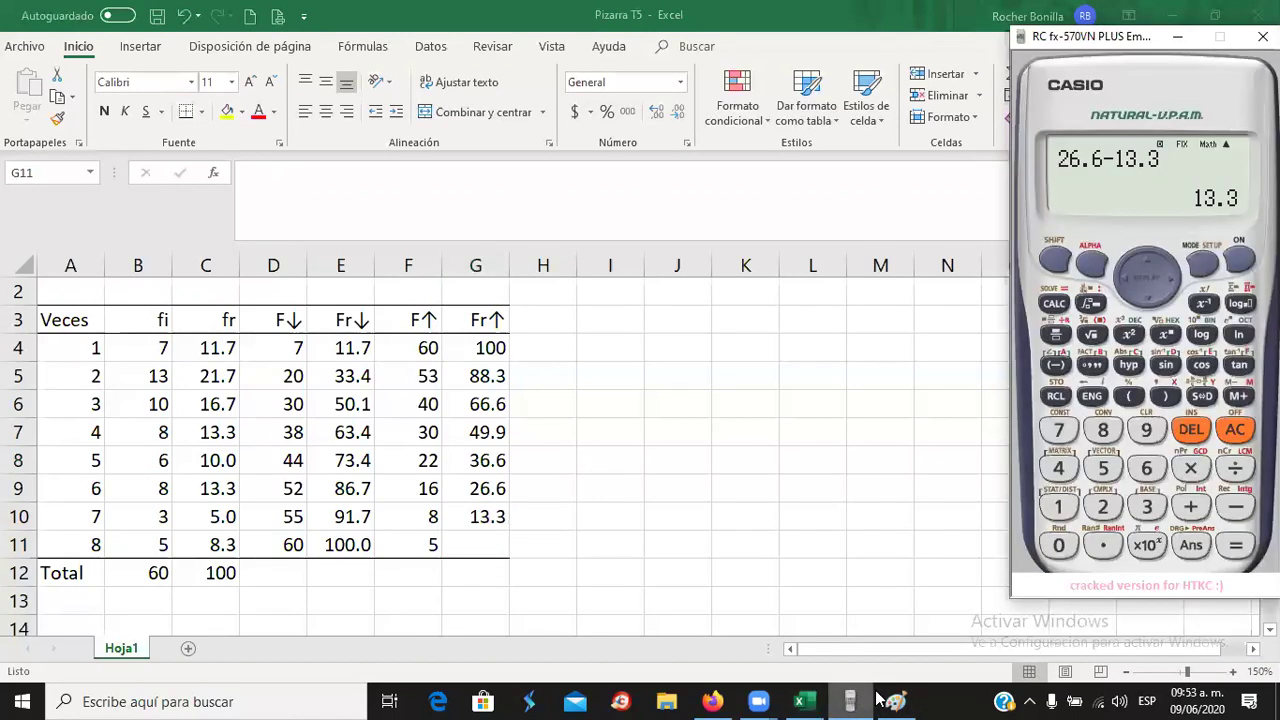
key("minus")
left_click(1103, 468)
left_click(1236, 545)
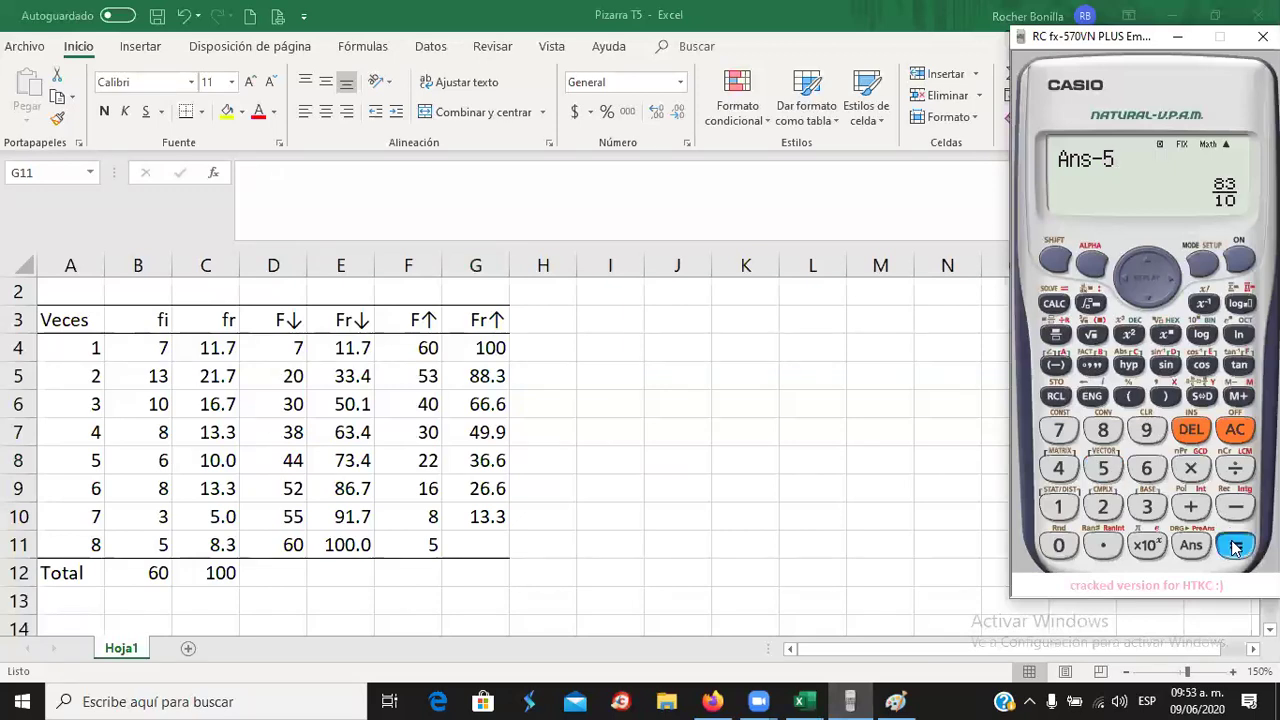
left_click(1203, 397)
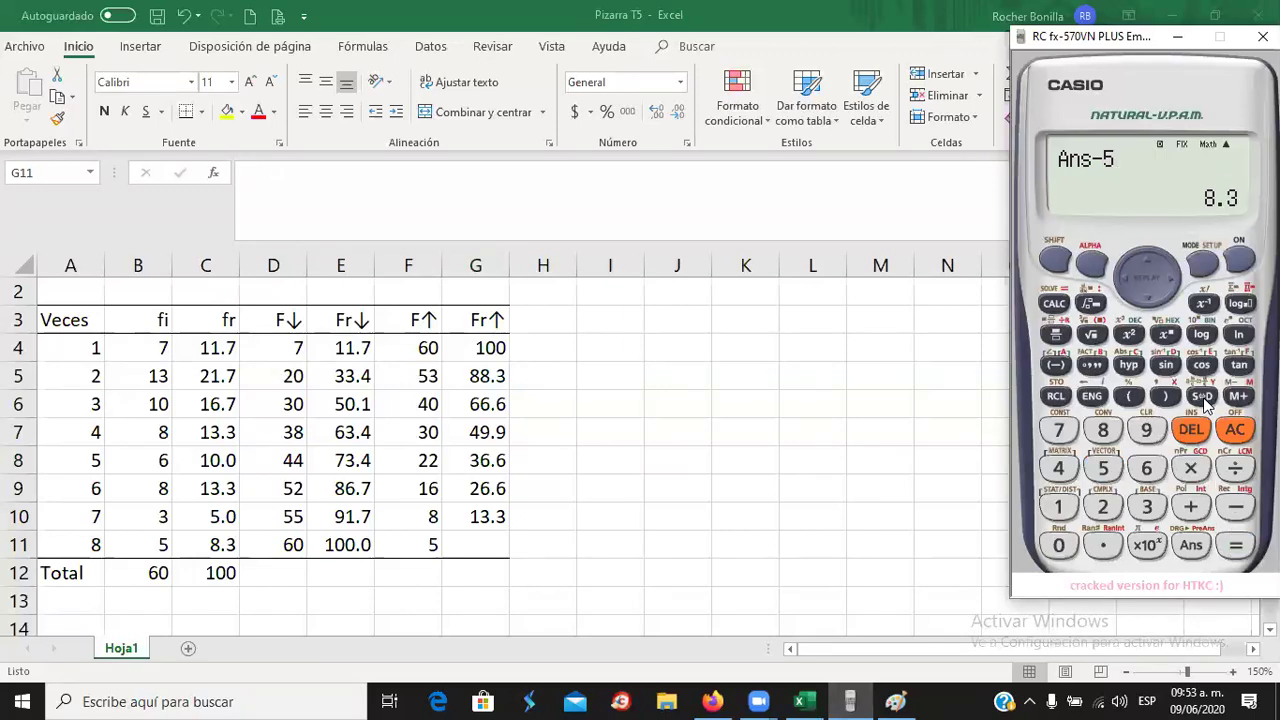
- Return to the Excel worksheet and enter 8.3 in cell G11, the last Fr↑ cell
left_click(465, 543)
type("8.")
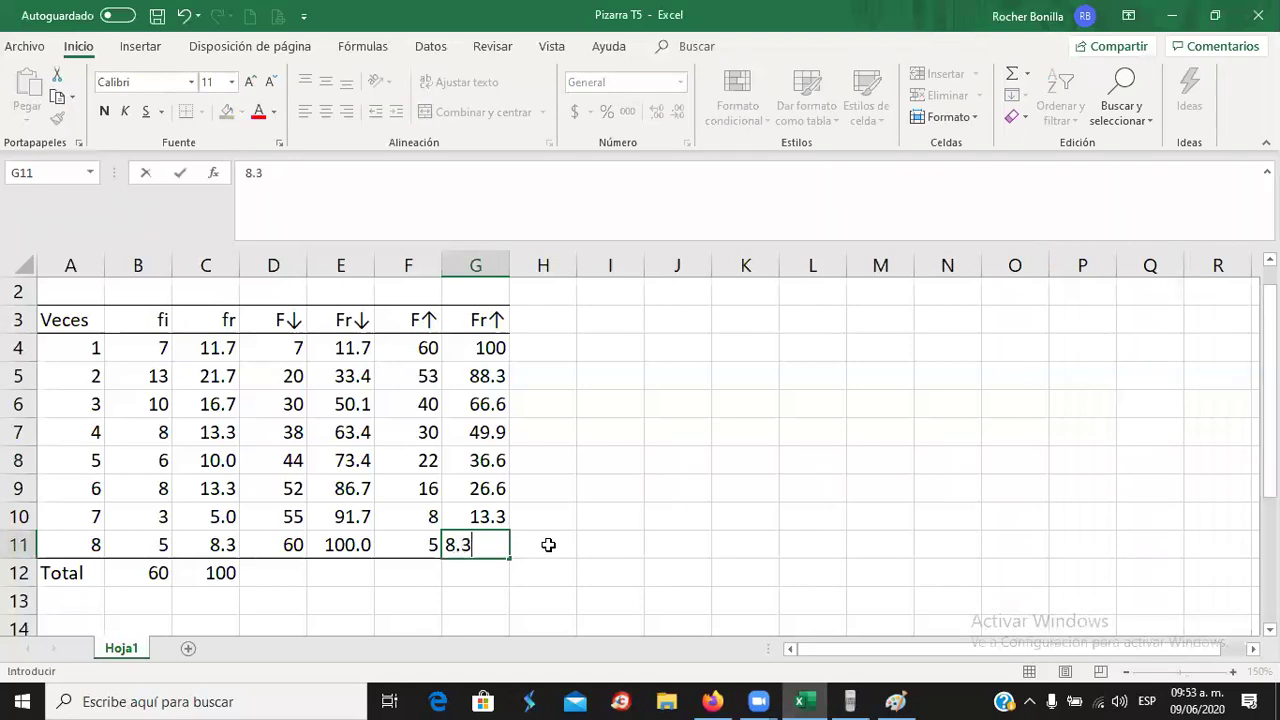
type("3")
key("Return")
left_click(206, 412)
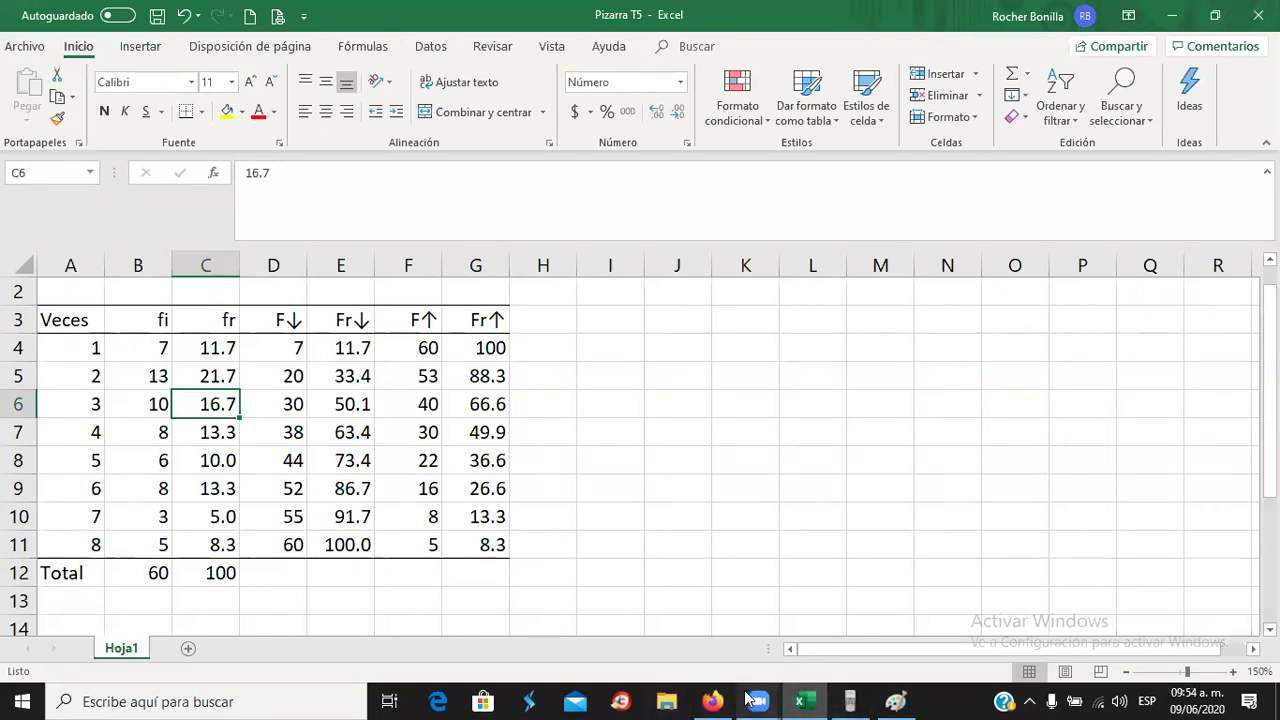
- Switch to the practice PDF in Firefox and review exercise 5.5's statement, its data table and tasks a) and b)
left_click(713, 700)
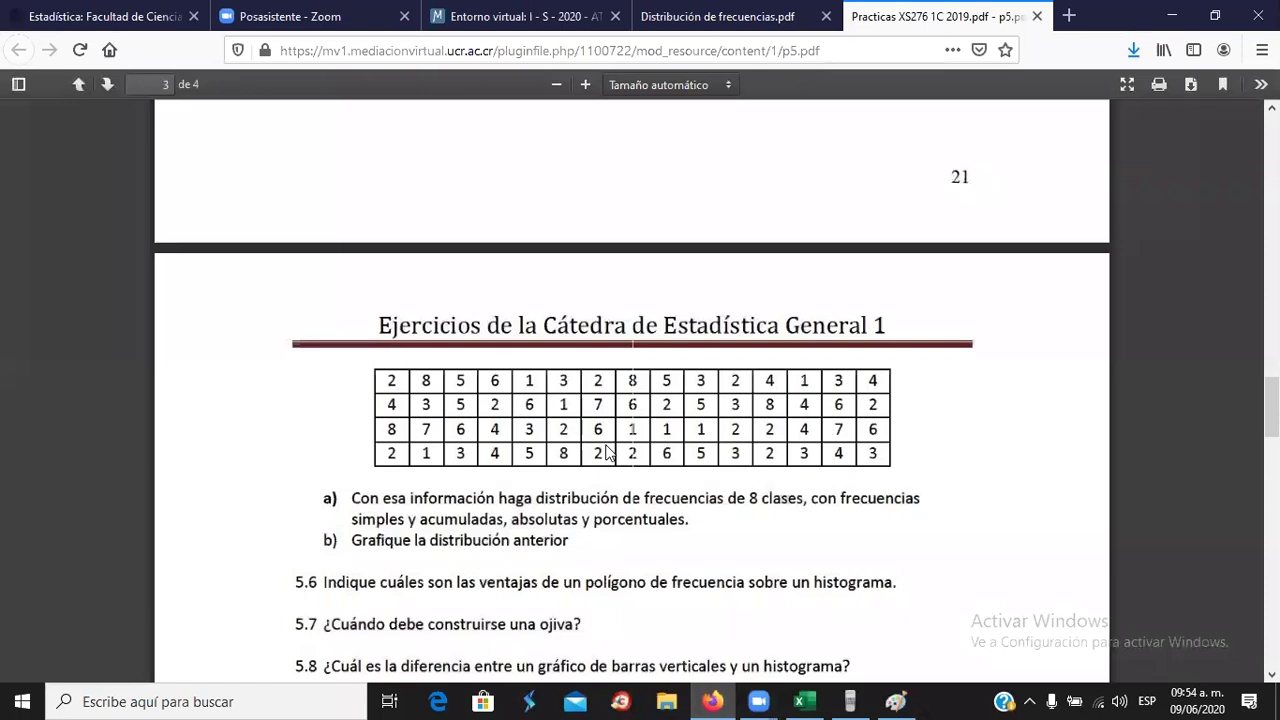
scroll(699, 441, "down", 3)
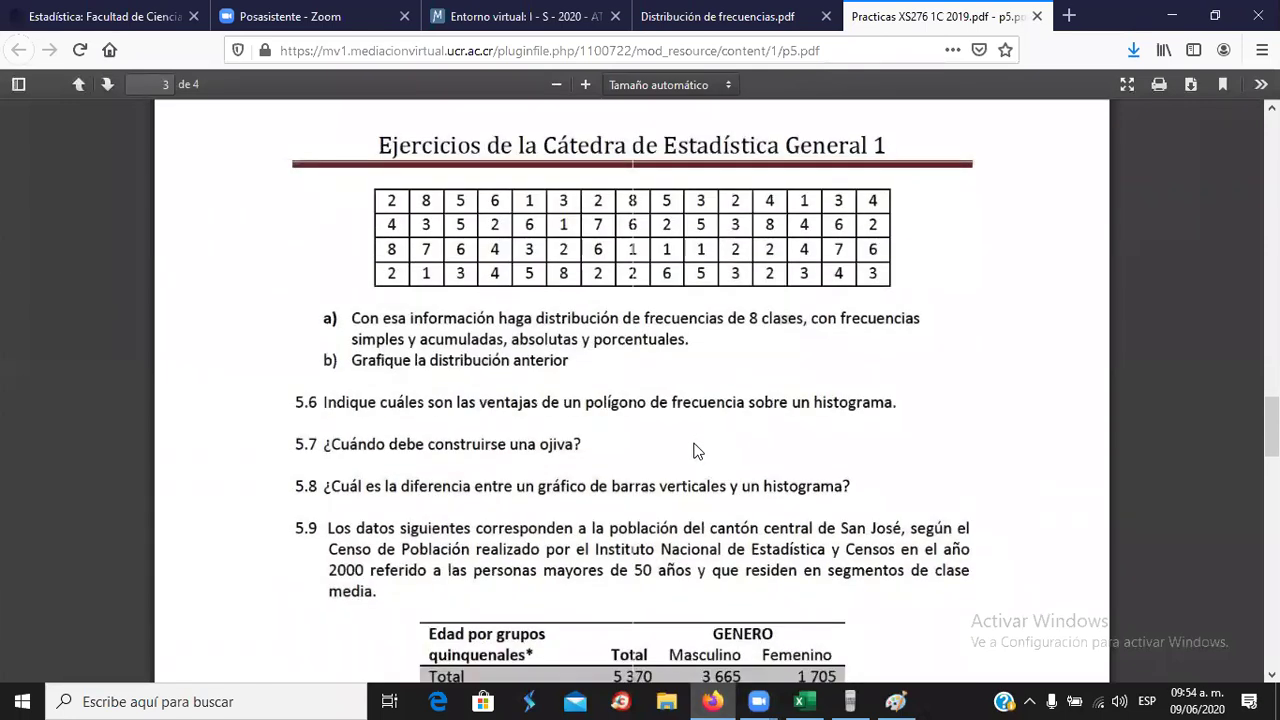
scroll(697, 450, "down", 3)
scroll(744, 454, "up", 3)
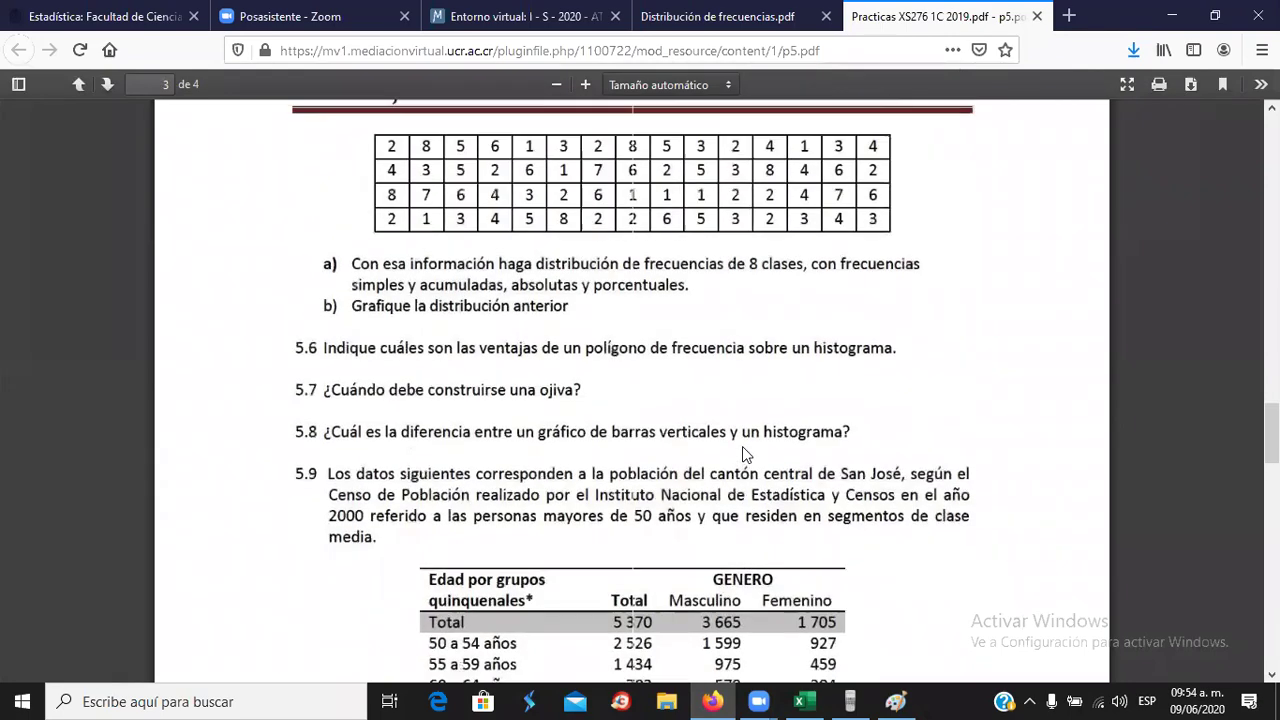
scroll(744, 454, "down", 3)
scroll(744, 454, "up", 1)
scroll(743, 454, "up", 4)
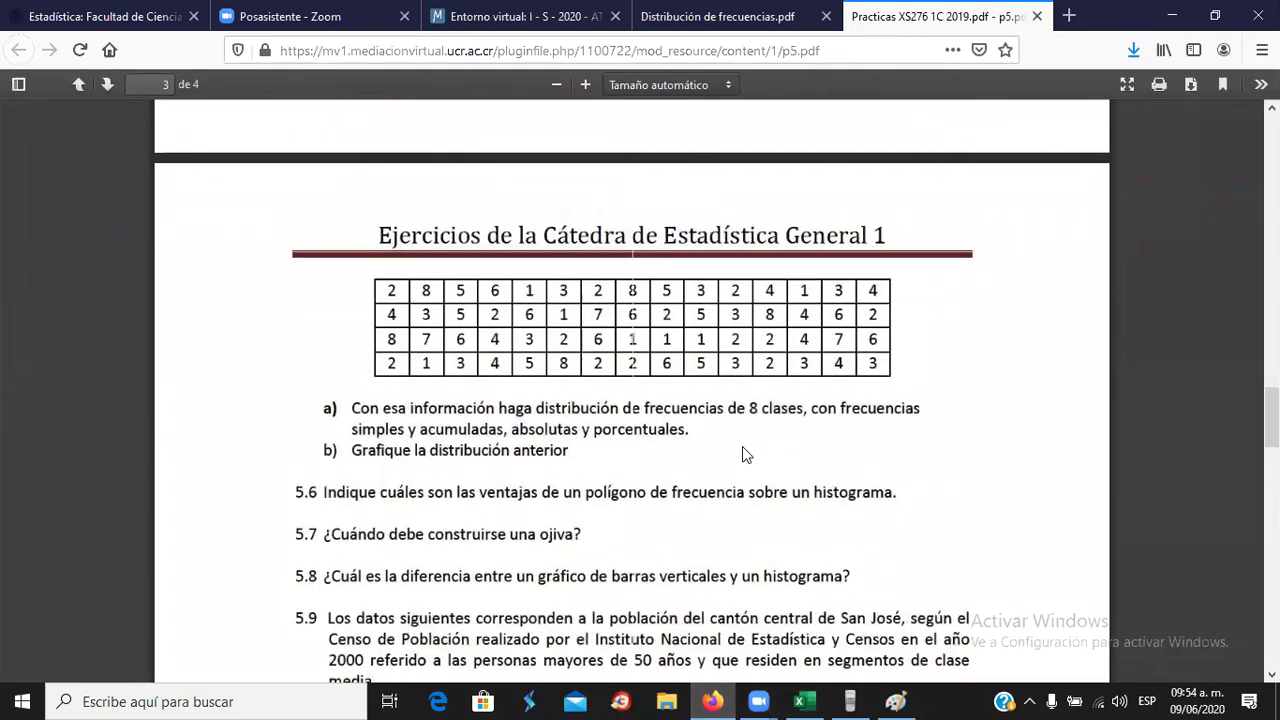
scroll(743, 454, "up", 6)
scroll(743, 454, "down", 8)
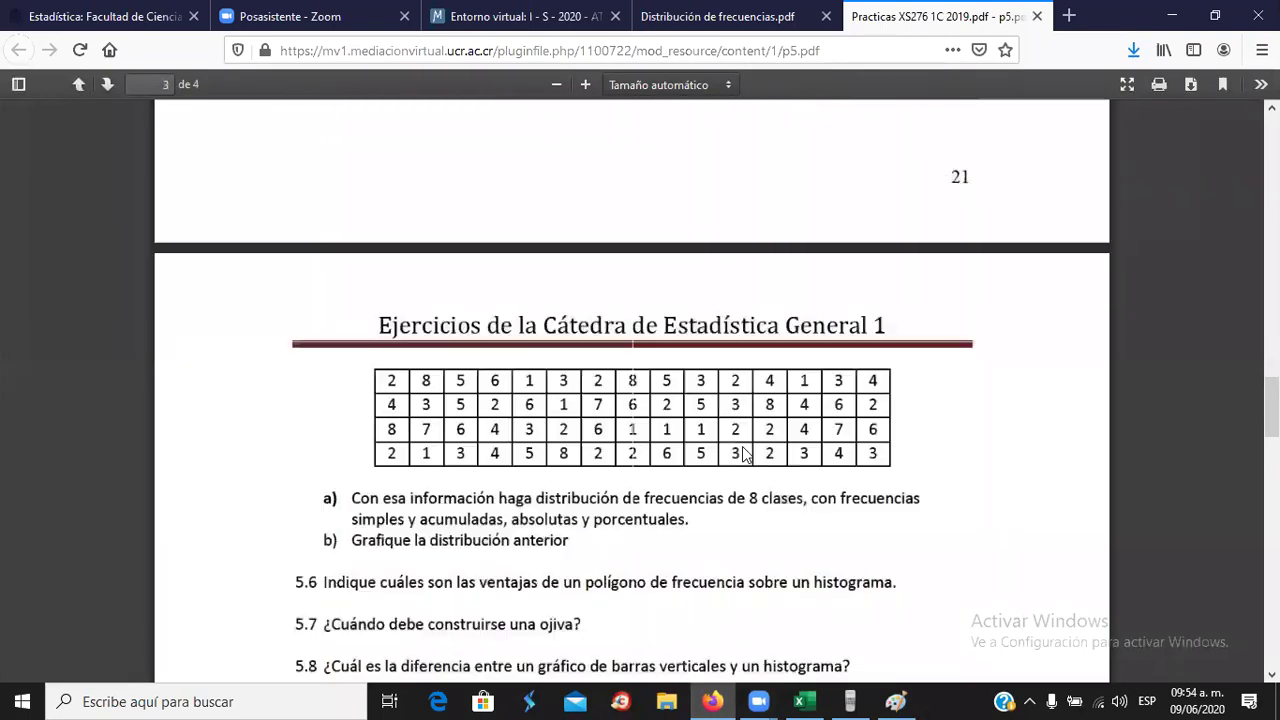
scroll(743, 454, "down", 3)
scroll(743, 454, "up", 15)
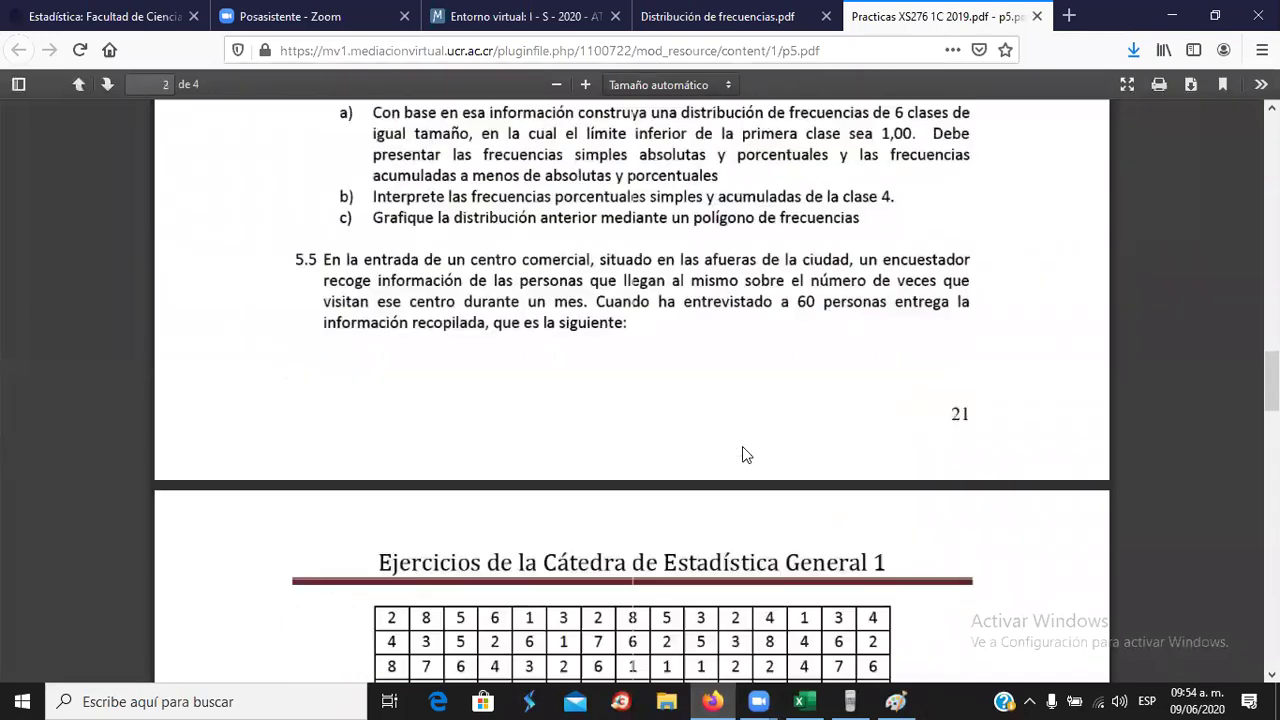
scroll(742, 448, "down", 6)
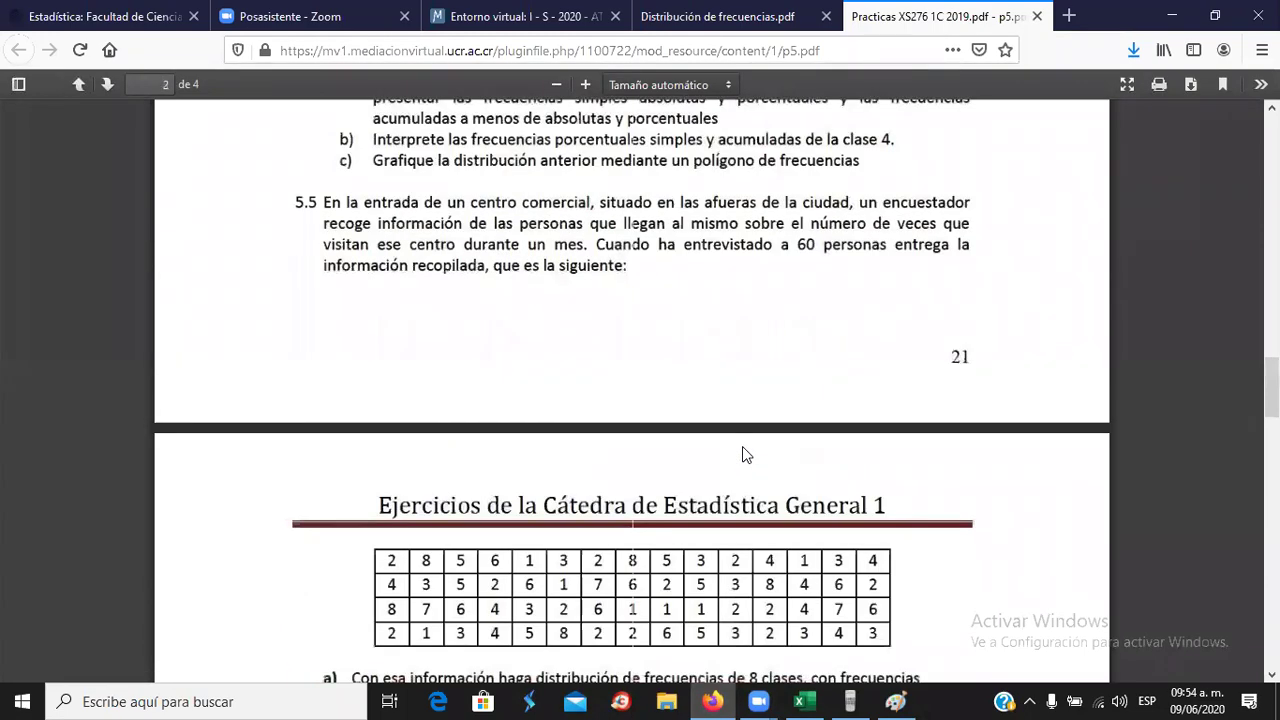
scroll(742, 448, "down", 6)
scroll(742, 446, "up", 5)
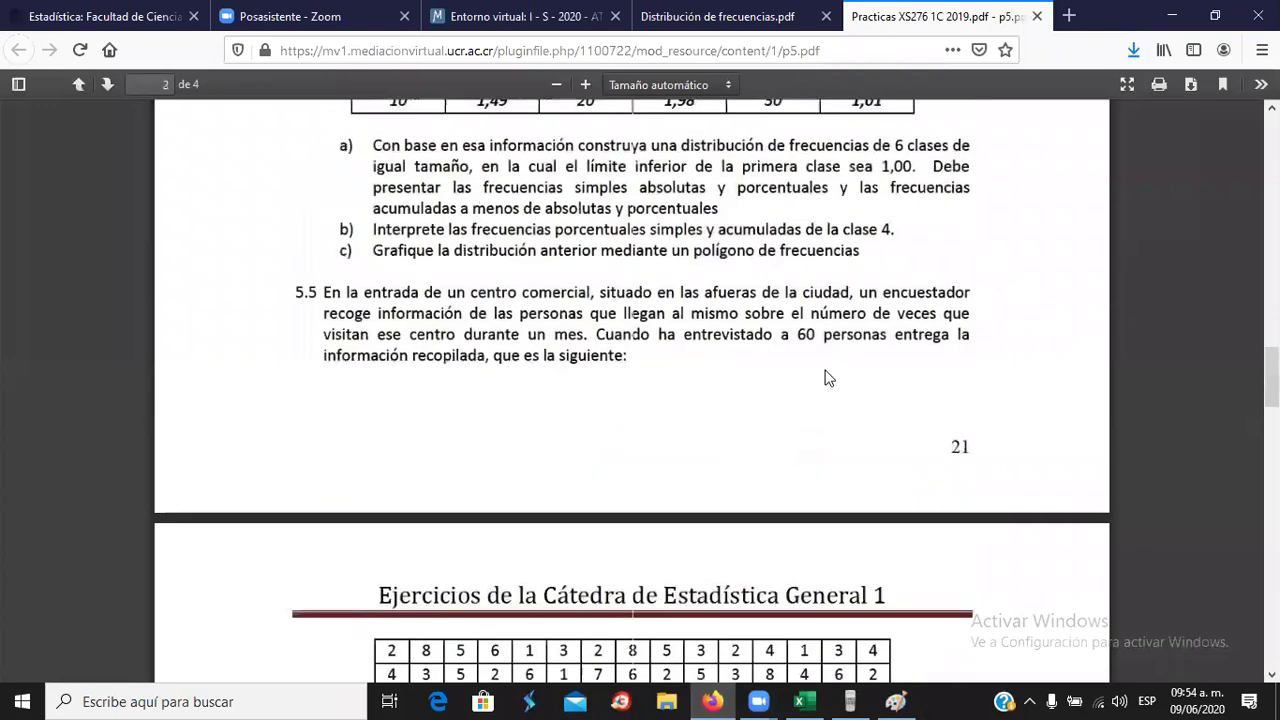
- Examine the Gráfico de bastones example on page 19 of Distribución de frecuencias.pdf at 100% zoom and return to the Excel worksheet
left_click(776, 28)
scroll(784, 330, "down", 10)
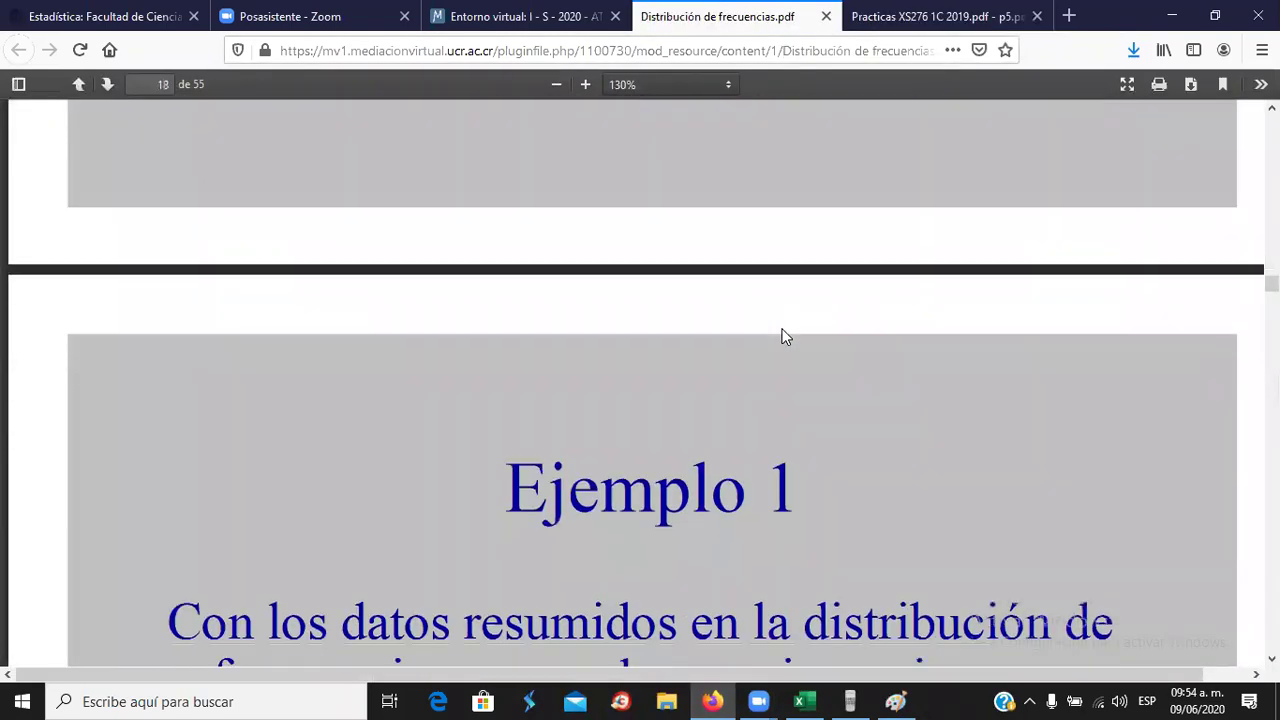
scroll(784, 330, "down", 10)
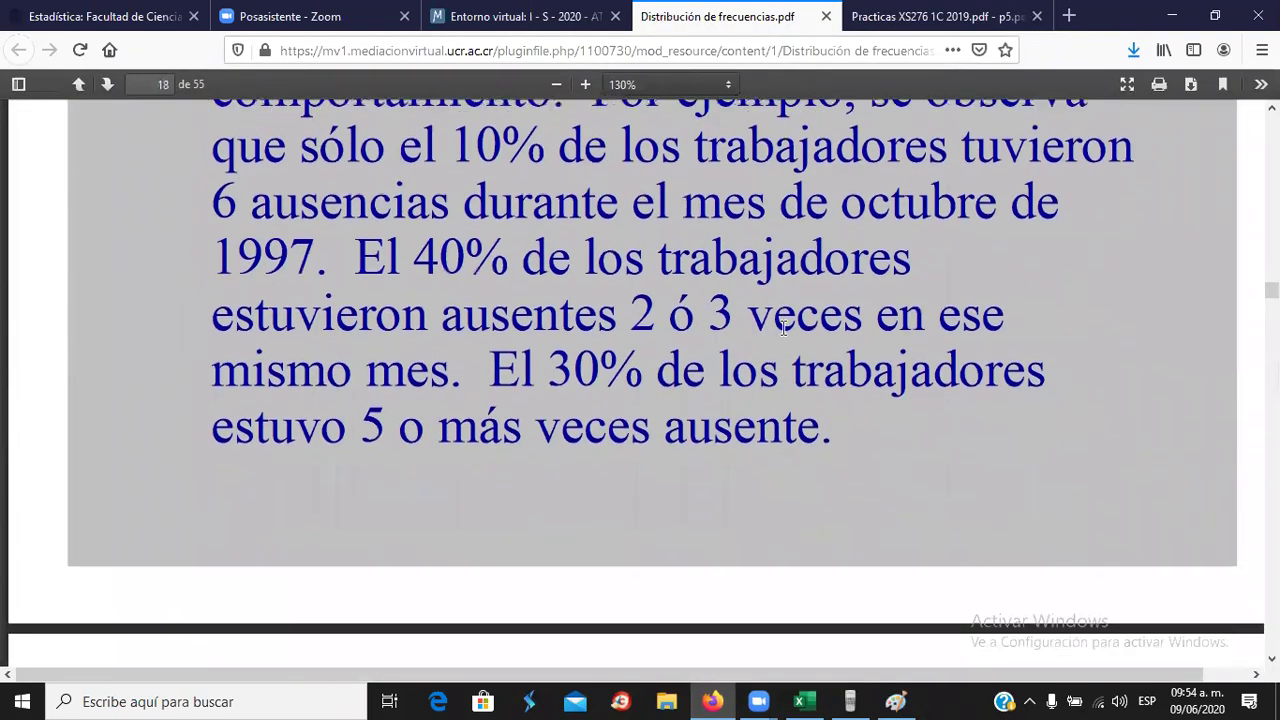
scroll(784, 337, "down", 10)
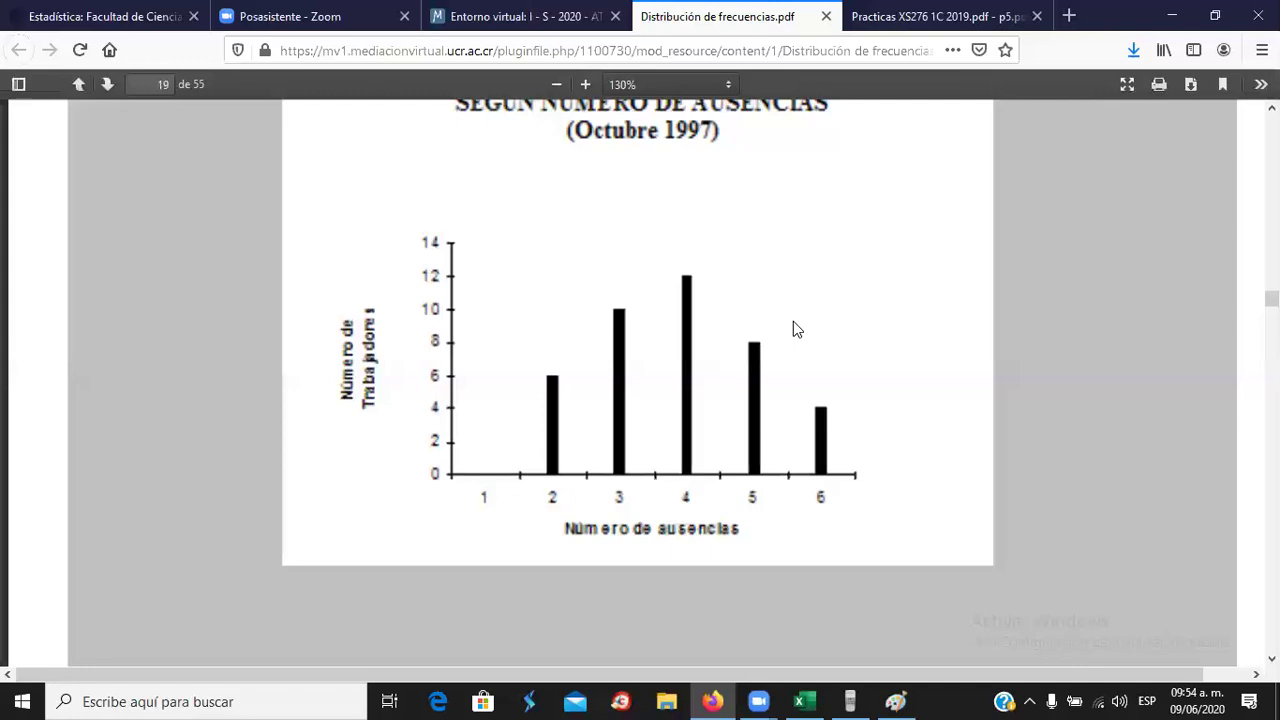
scroll(793, 321, "up", 3)
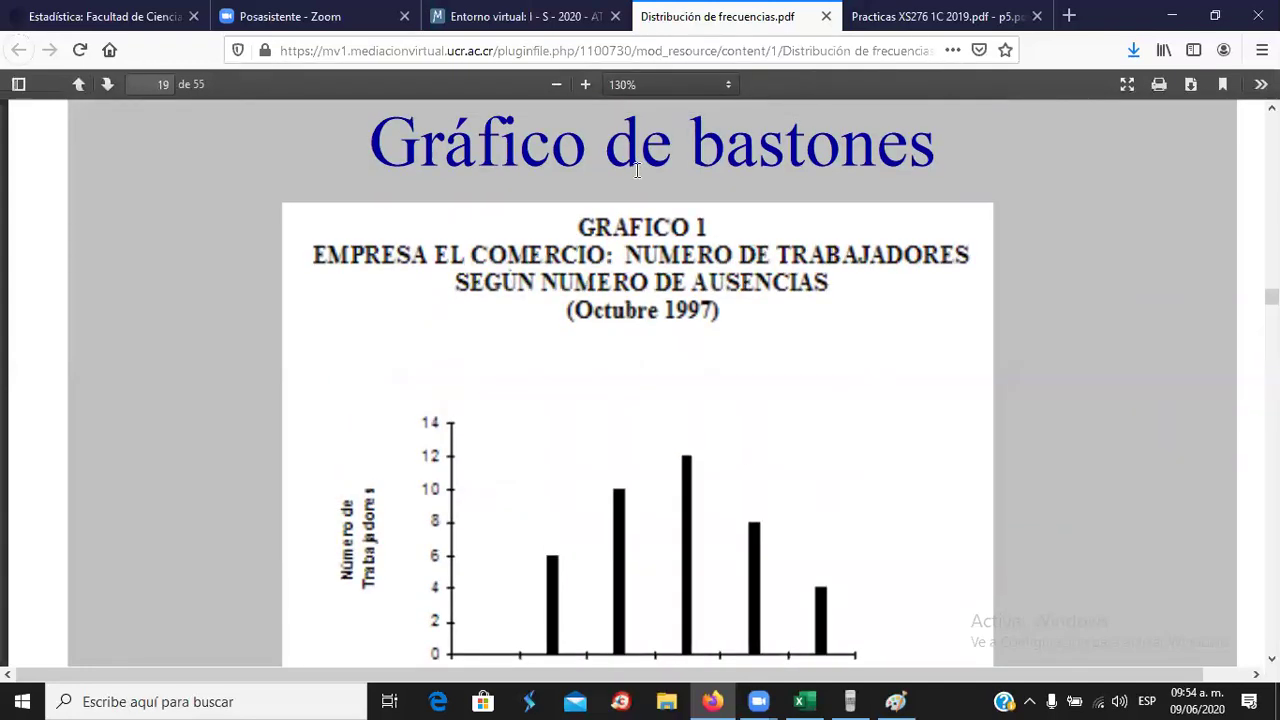
left_click(556, 85)
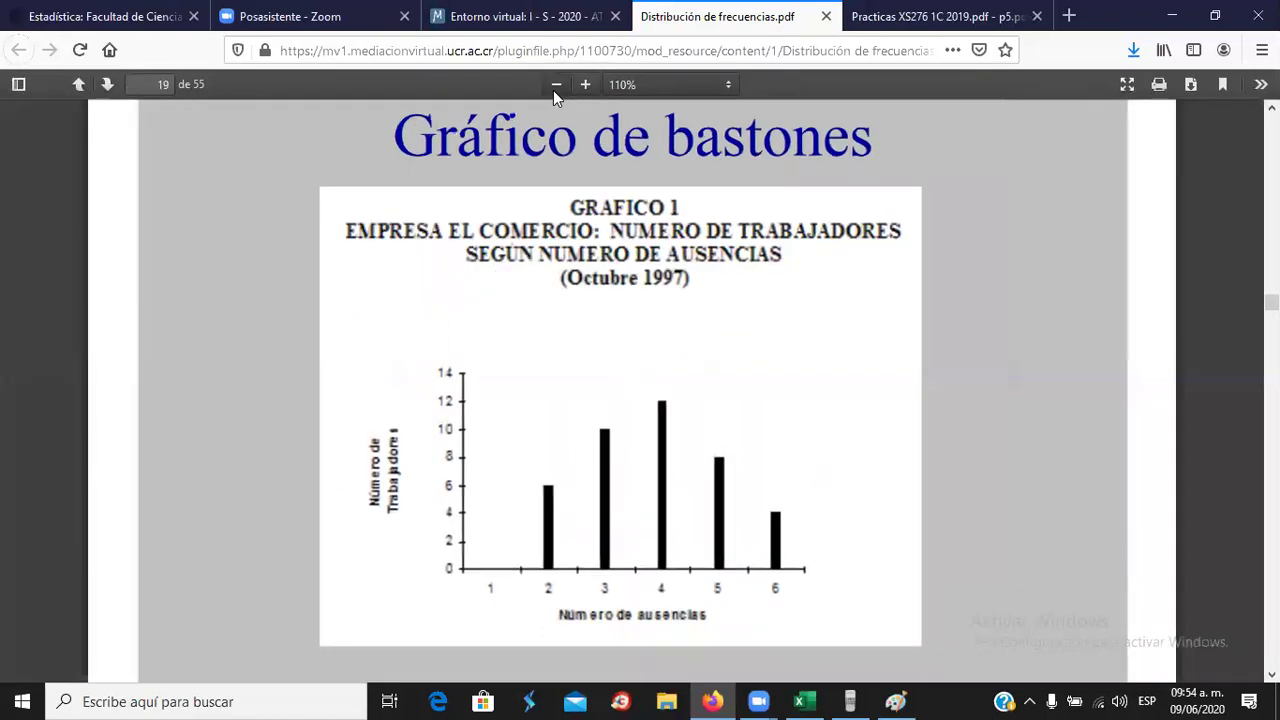
left_click(555, 86)
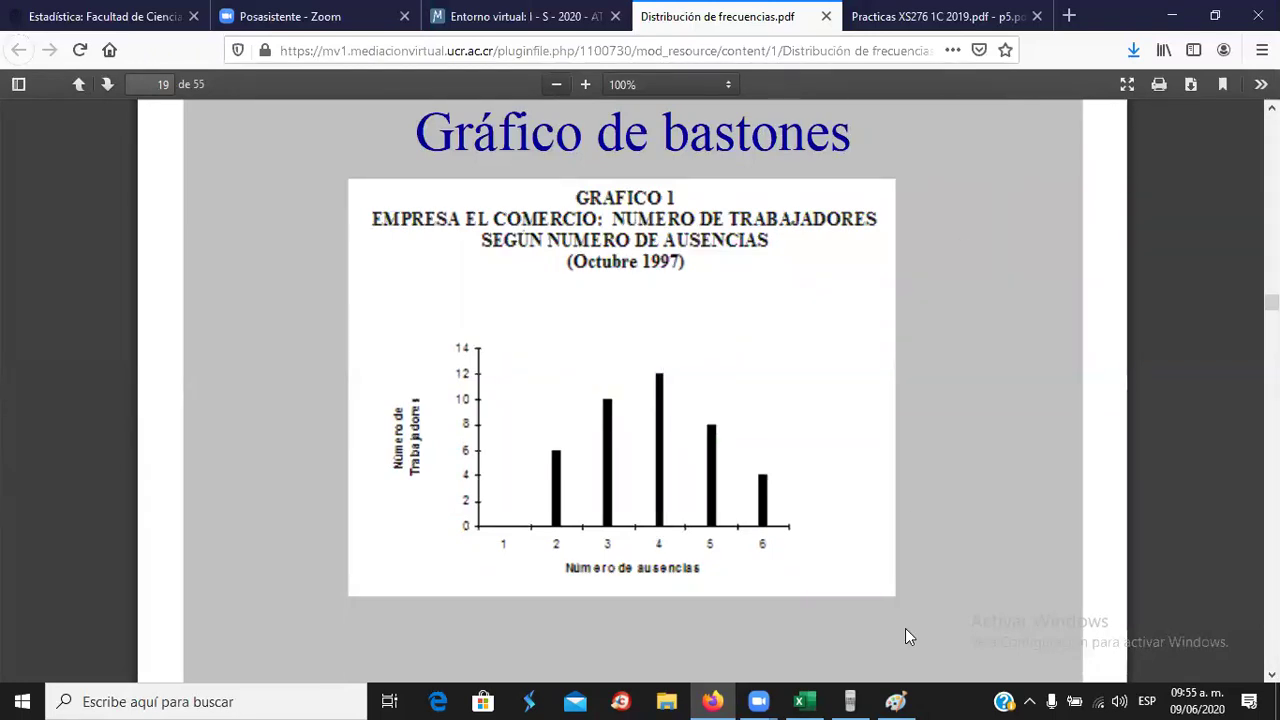
left_click(799, 701)
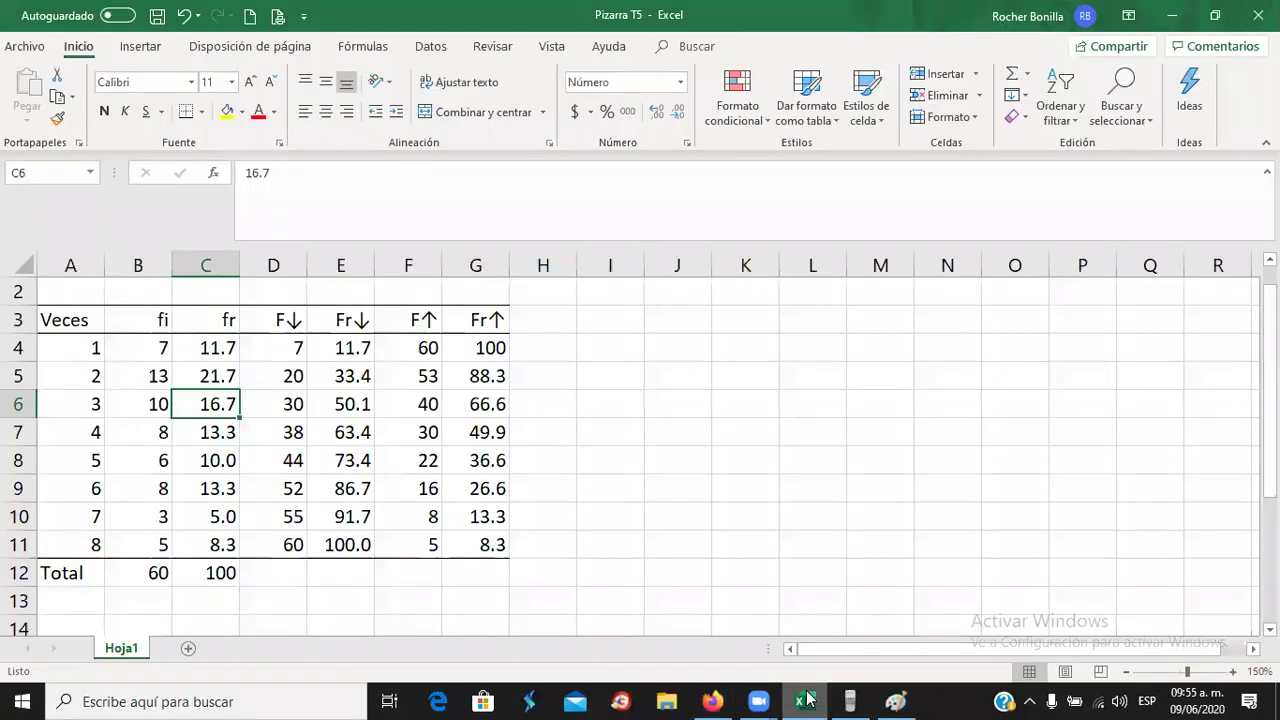
left_click_drag(86, 348, 140, 543)
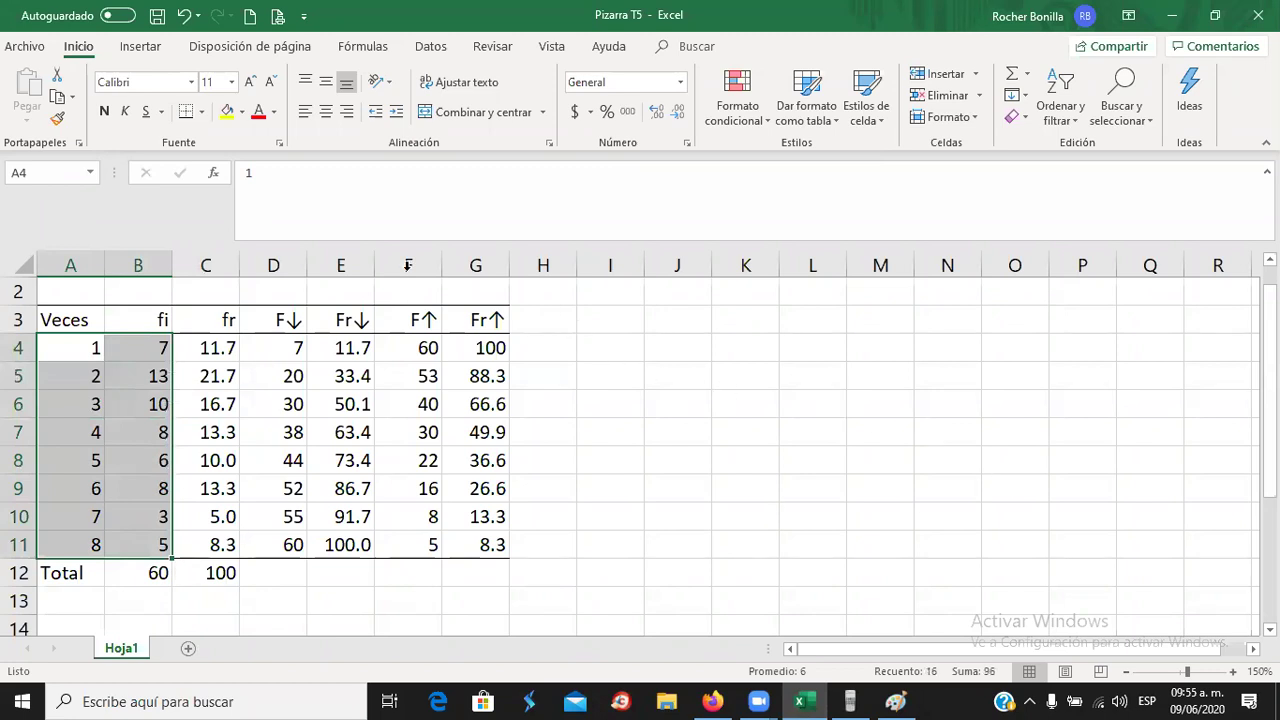
left_click(137, 50)
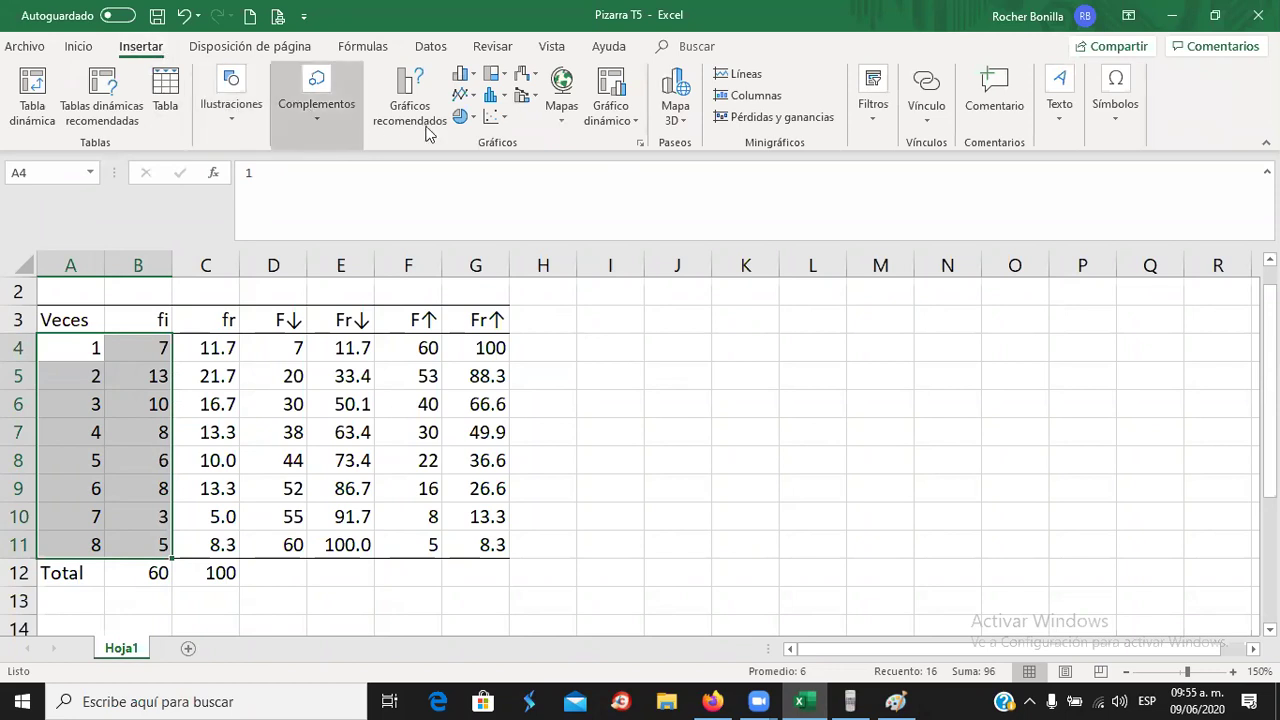
left_click(462, 76)
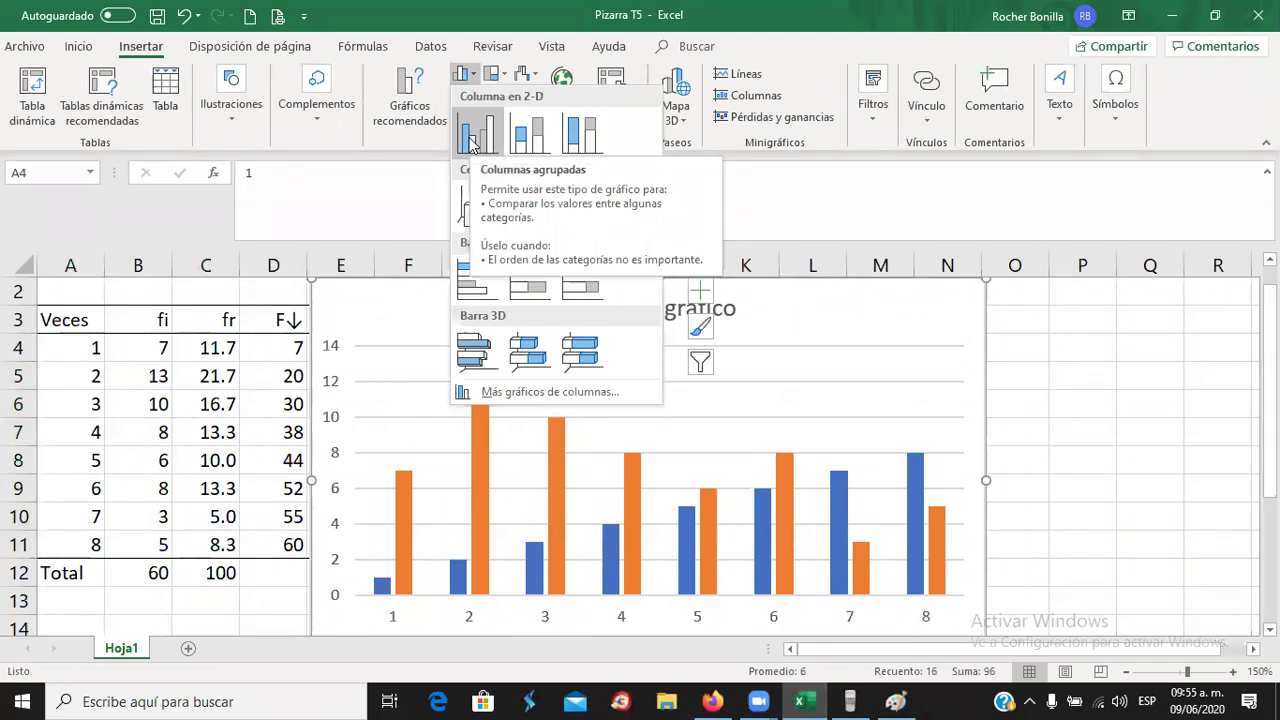
left_click(891, 432)
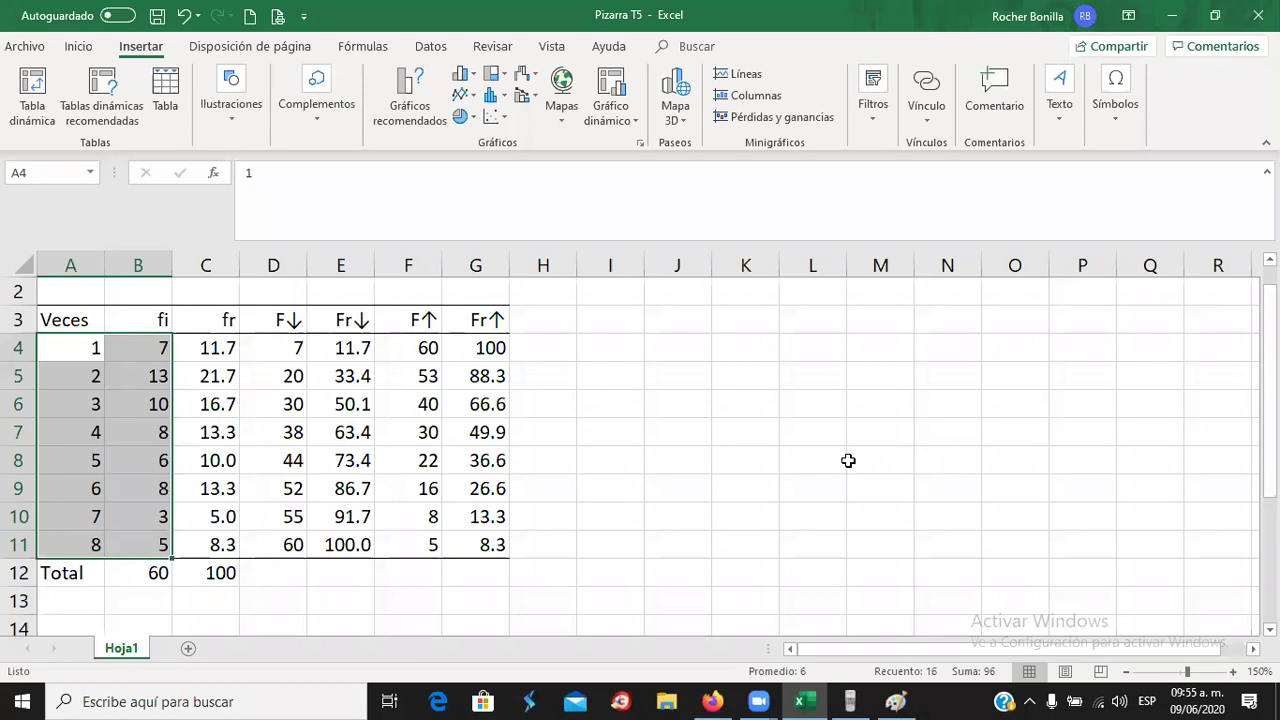
left_click(843, 460)
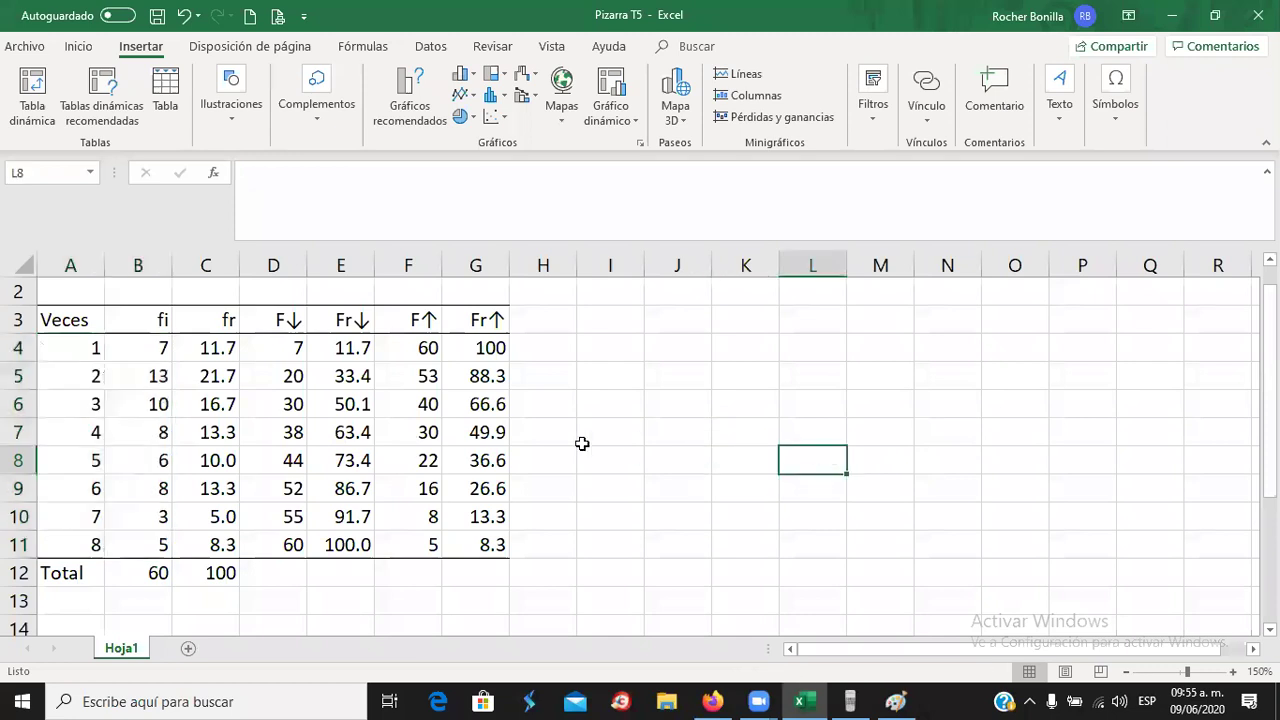
- Insert a clustered 2-D column chart (Columnas agrupadas) from the fi frequencies in B4:B11
left_click(163, 366)
left_click_drag(157, 345, 157, 543)
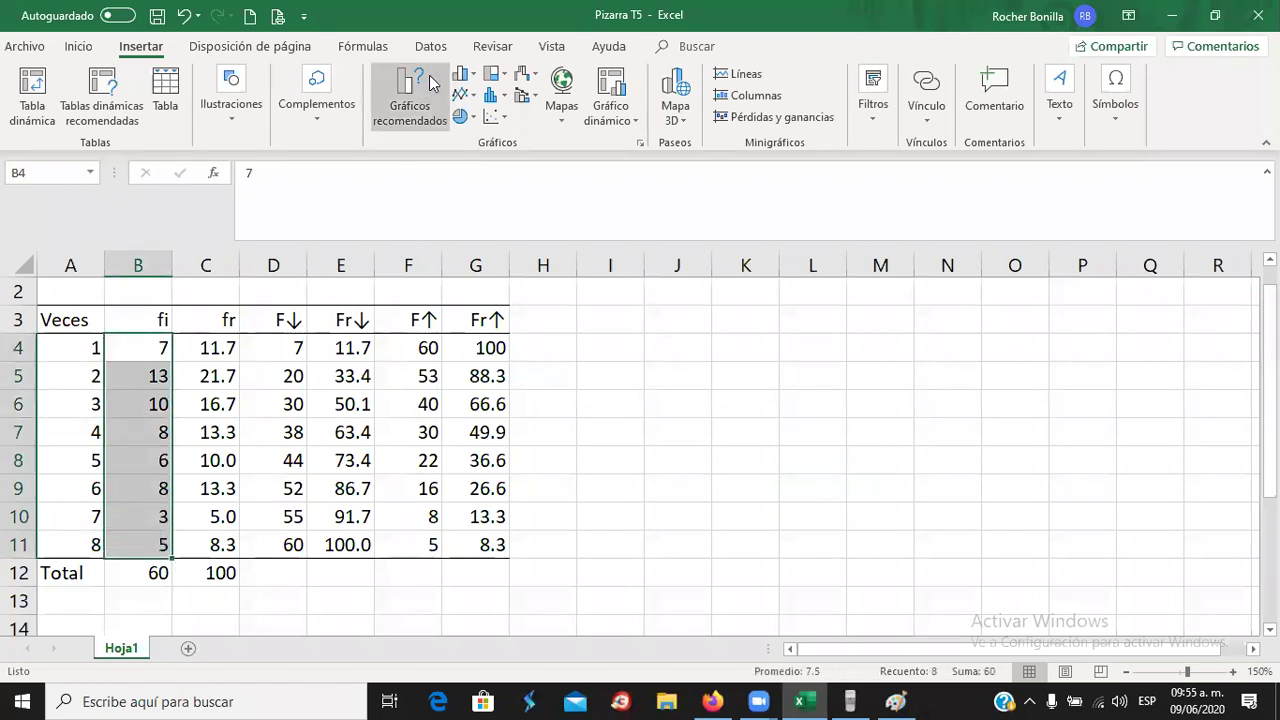
left_click(462, 74)
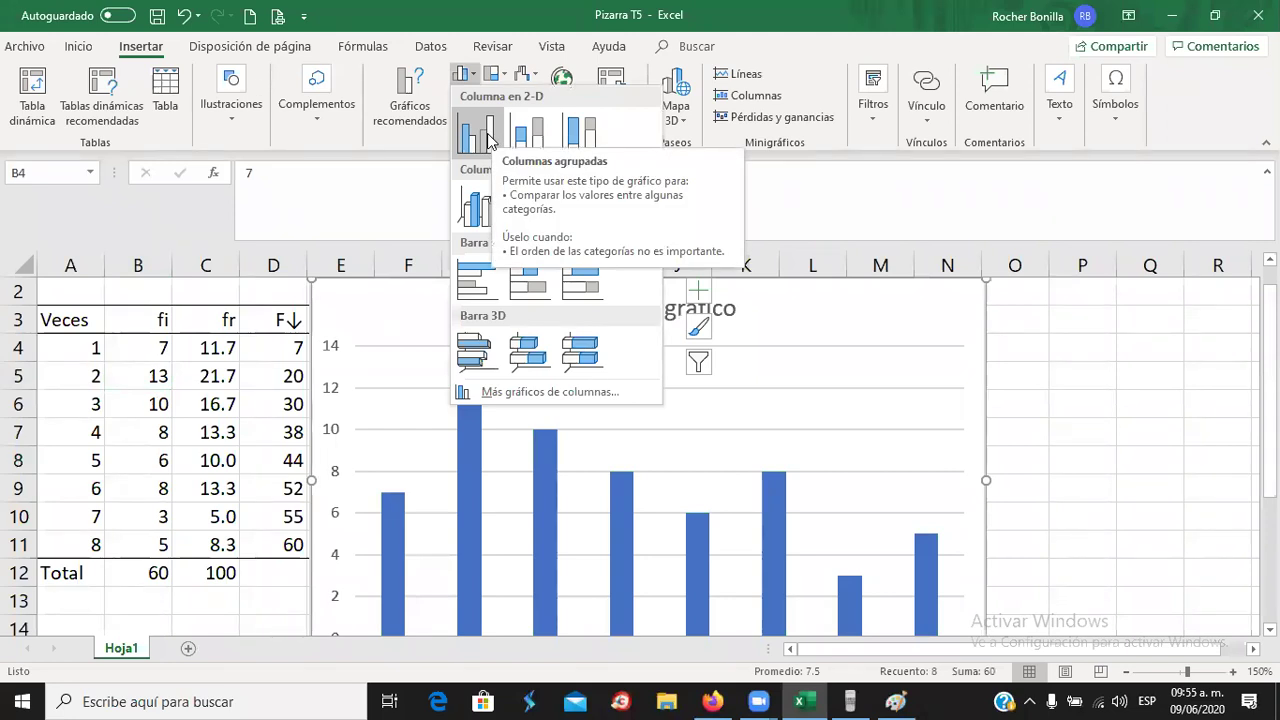
left_click(478, 133)
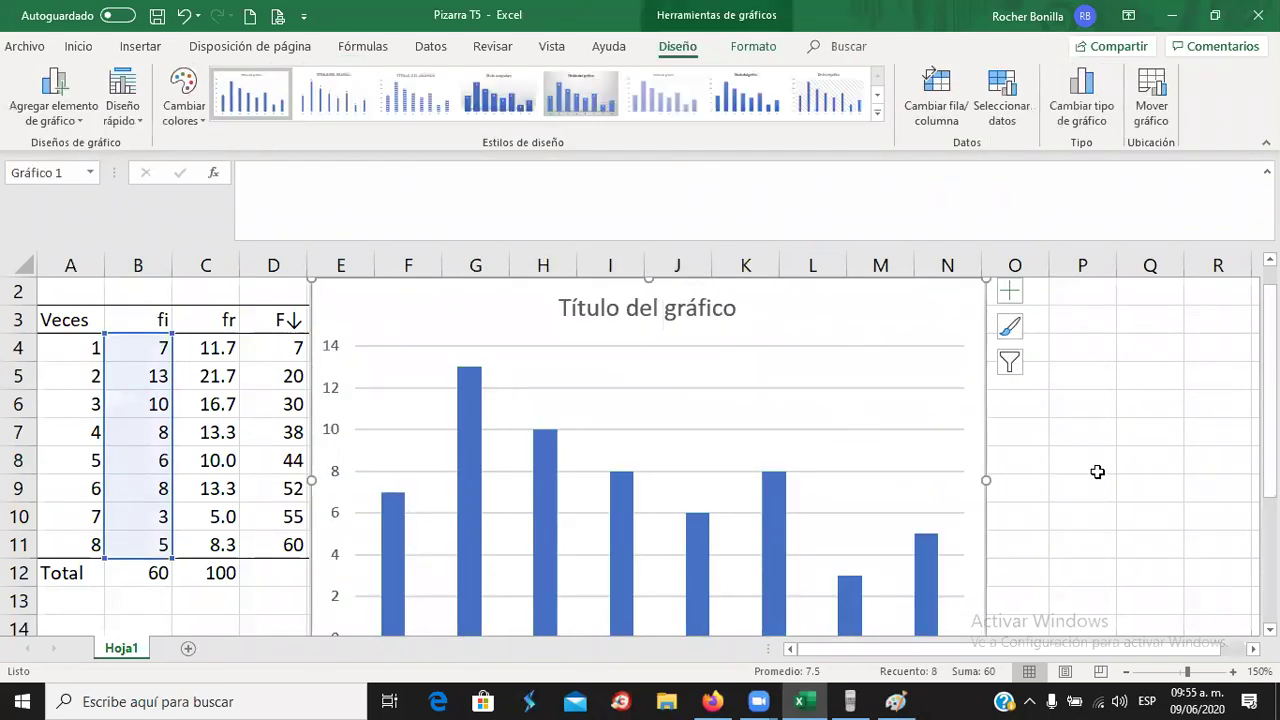
- Move the column chart beside the frequency table, over about columns I to O, and delete its title
left_click(1126, 671)
left_click(1126, 671)
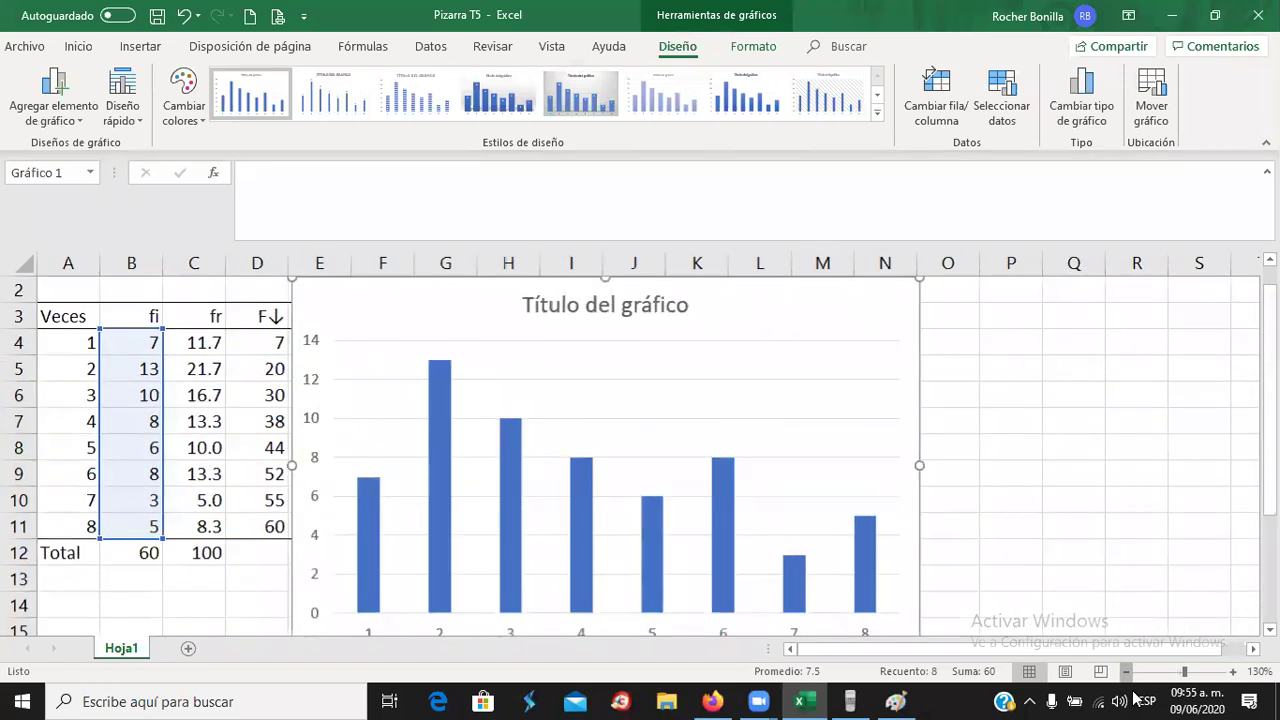
left_click(1126, 671)
left_click_drag(251, 294, 498, 427)
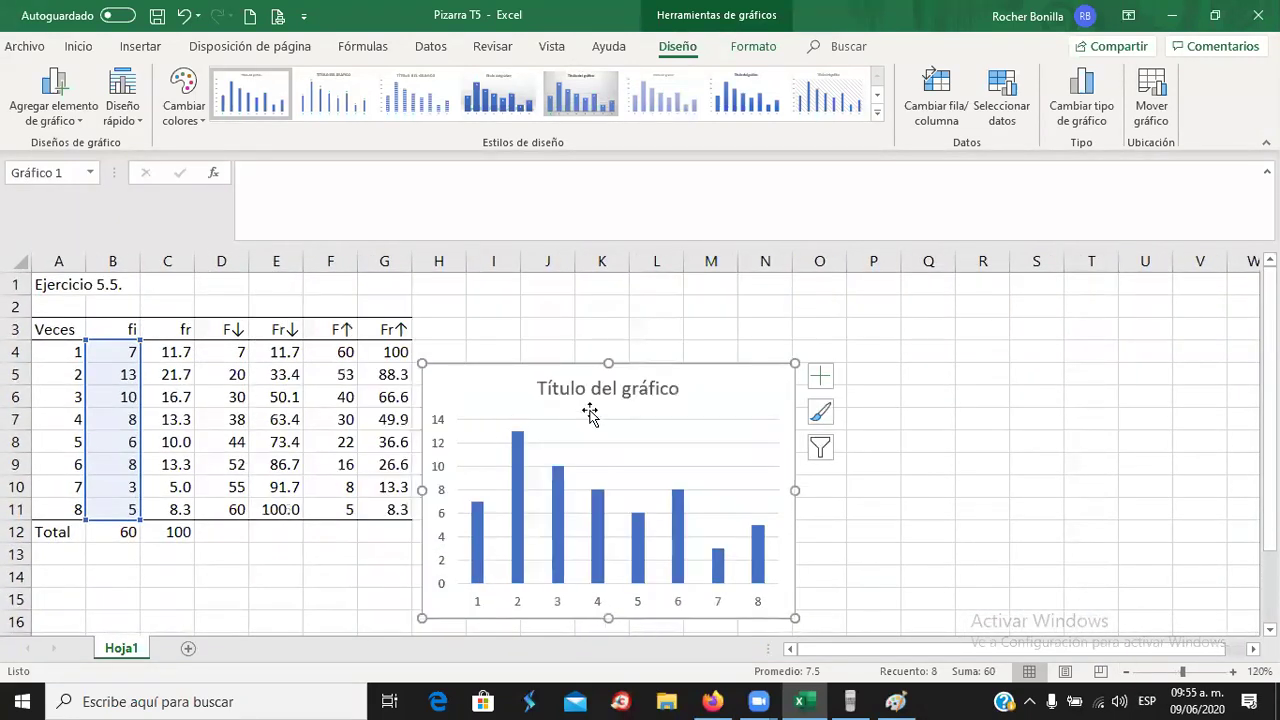
left_click_drag(684, 410, 726, 339)
left_click(697, 312)
key("Delete")
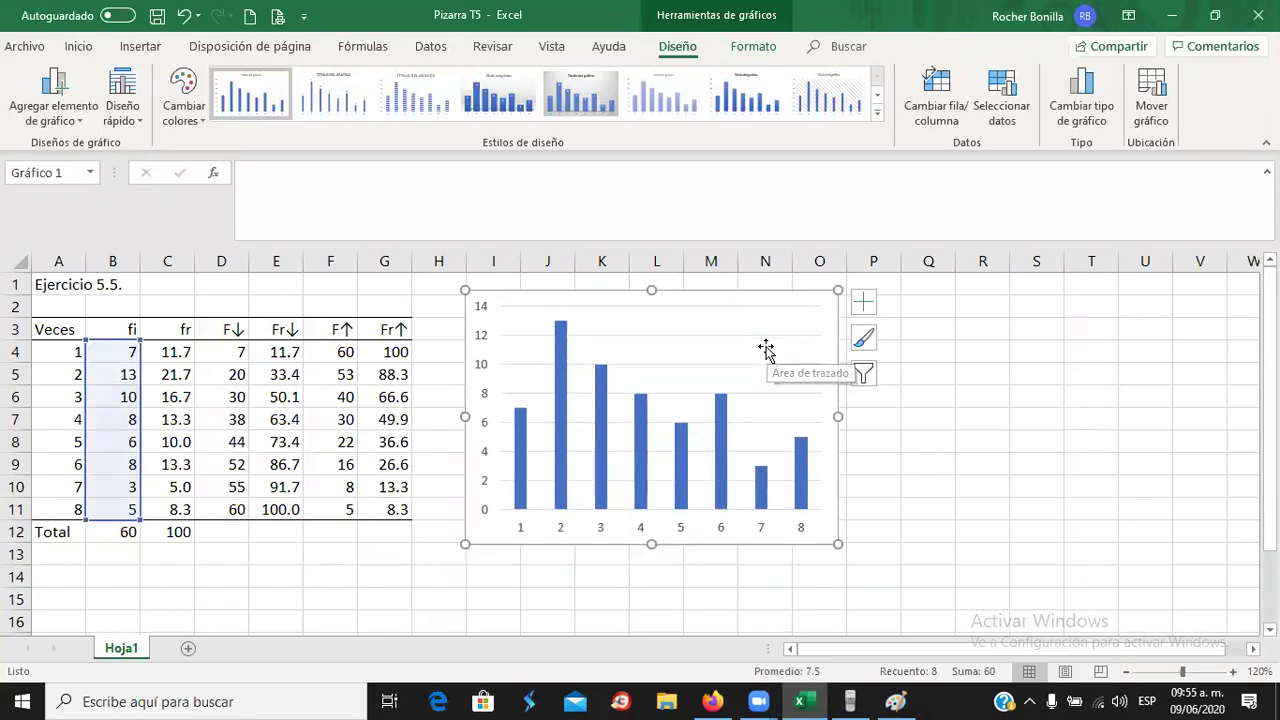
- Set the fi column series' overlap (Superposición de series) to -71% and its gap width (Ancho del rango) to 187%
left_click(561, 415)
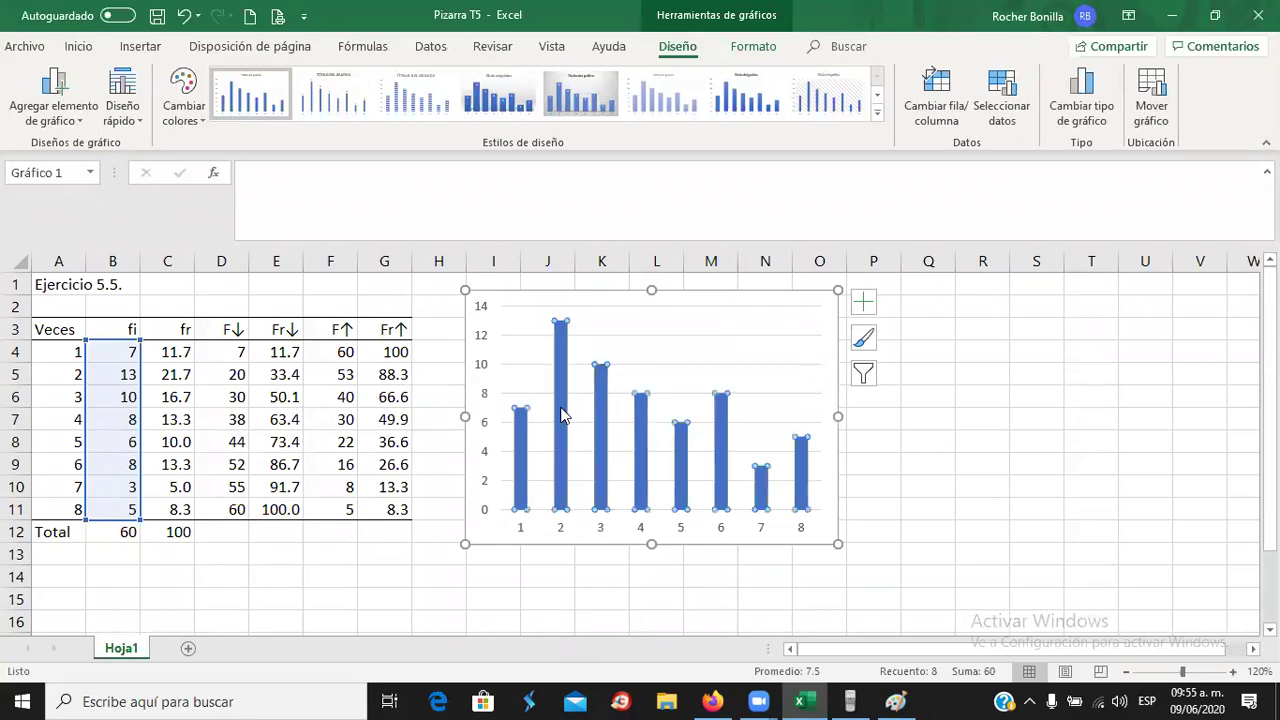
right_click(729, 451)
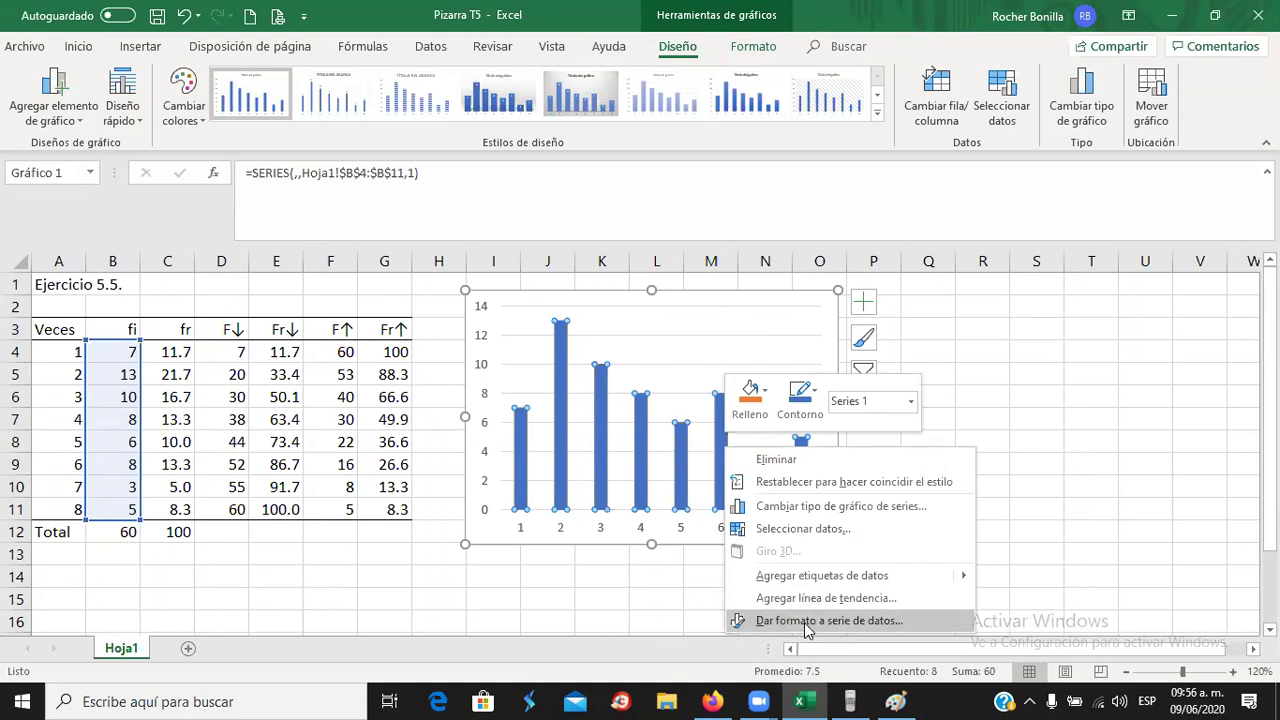
left_click(807, 621)
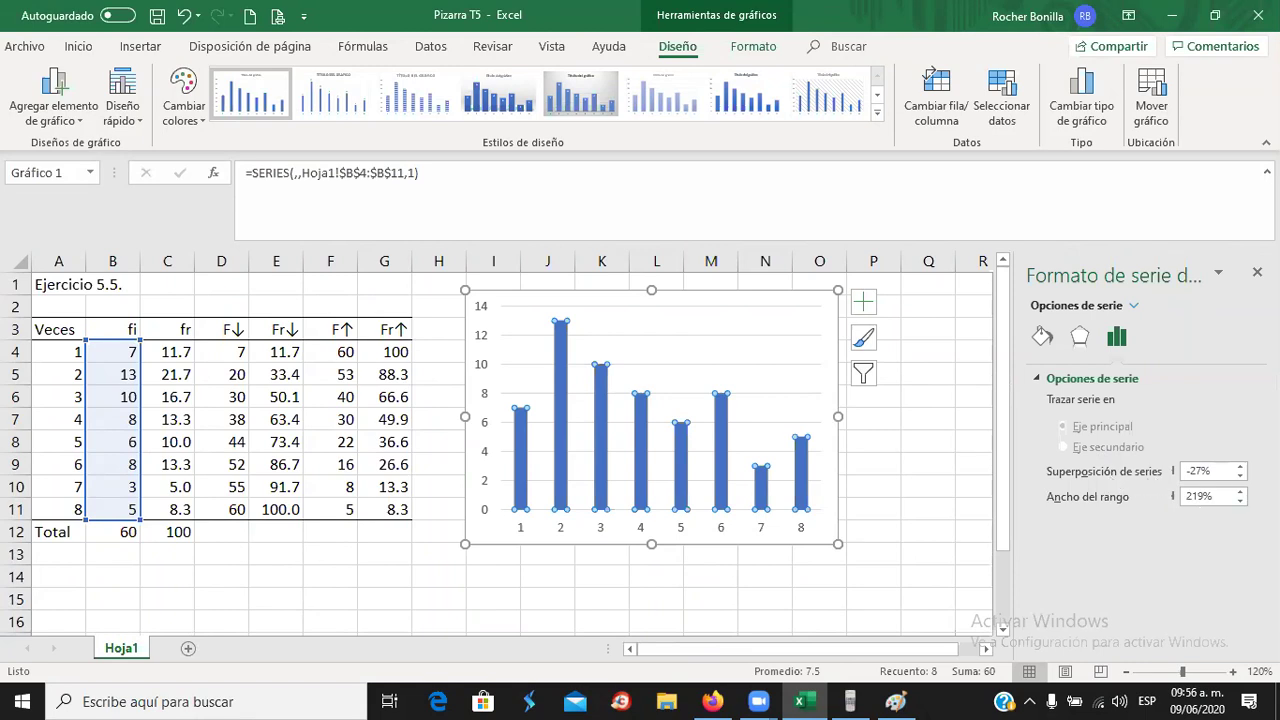
left_click(1240, 502)
left_click(1240, 476)
left_click(1240, 477)
left_click_drag(1241, 503, 1241, 503)
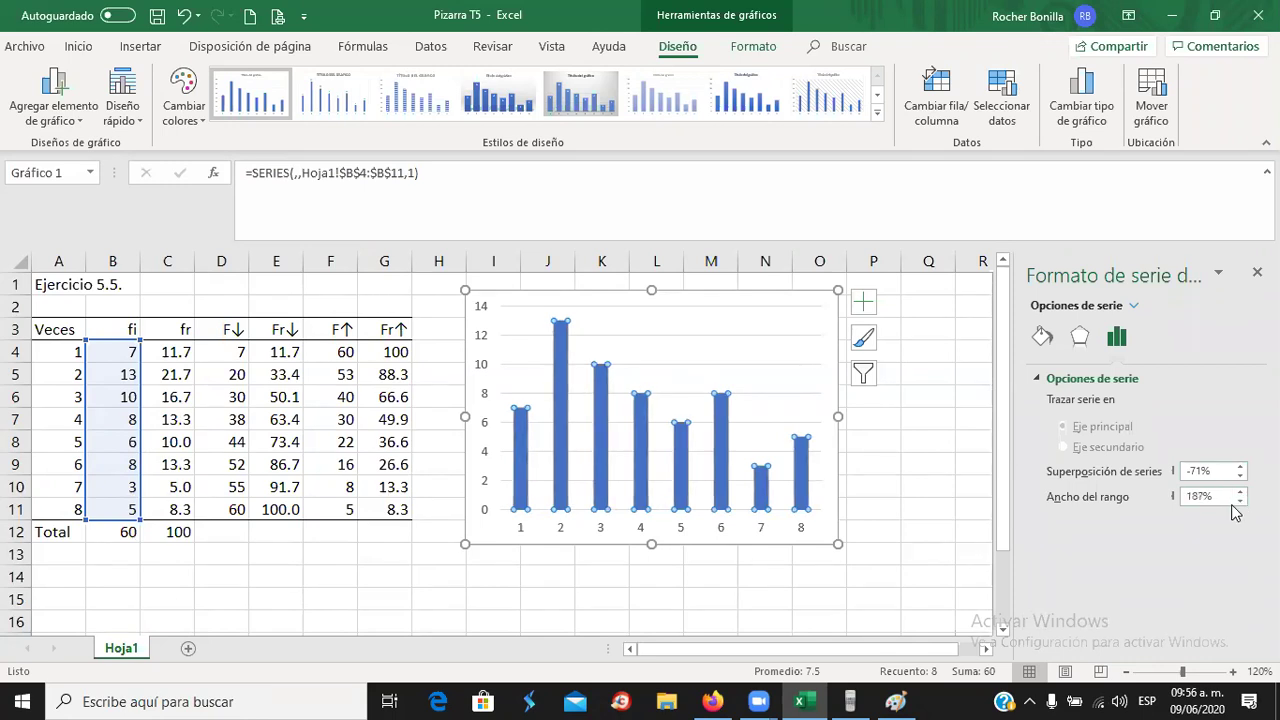
key("Up")
key("Up")
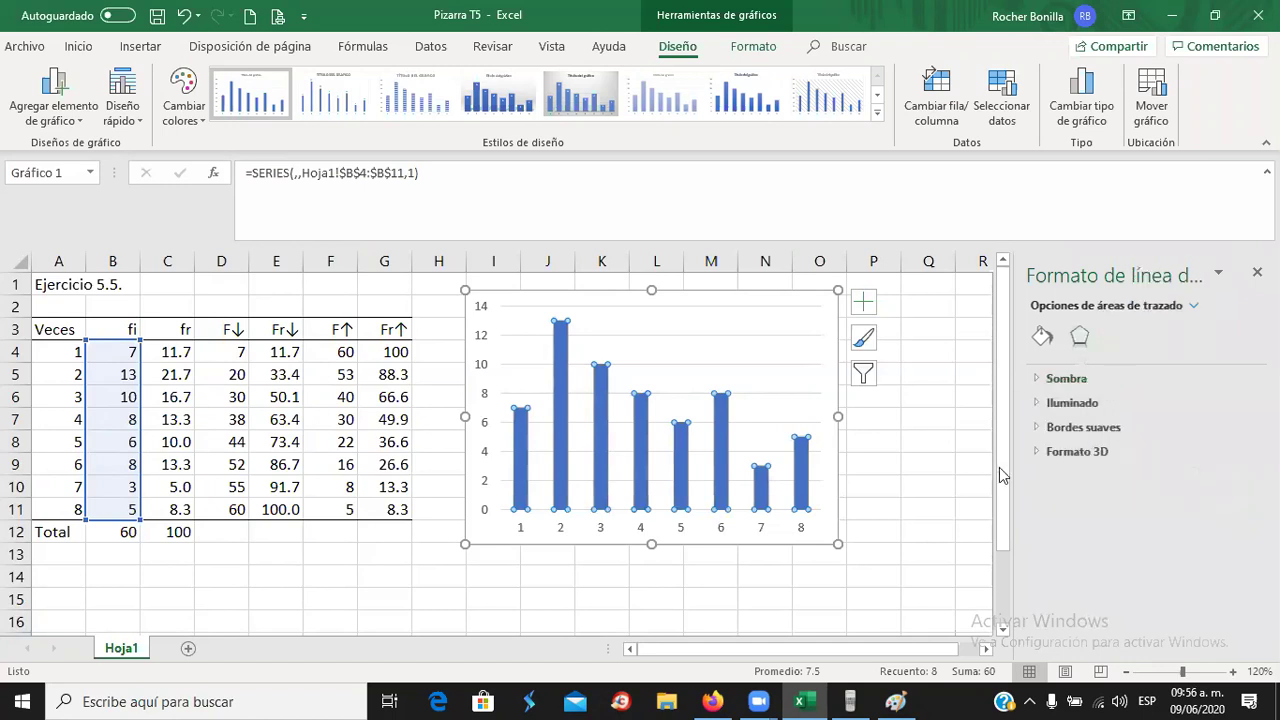
left_click(724, 487)
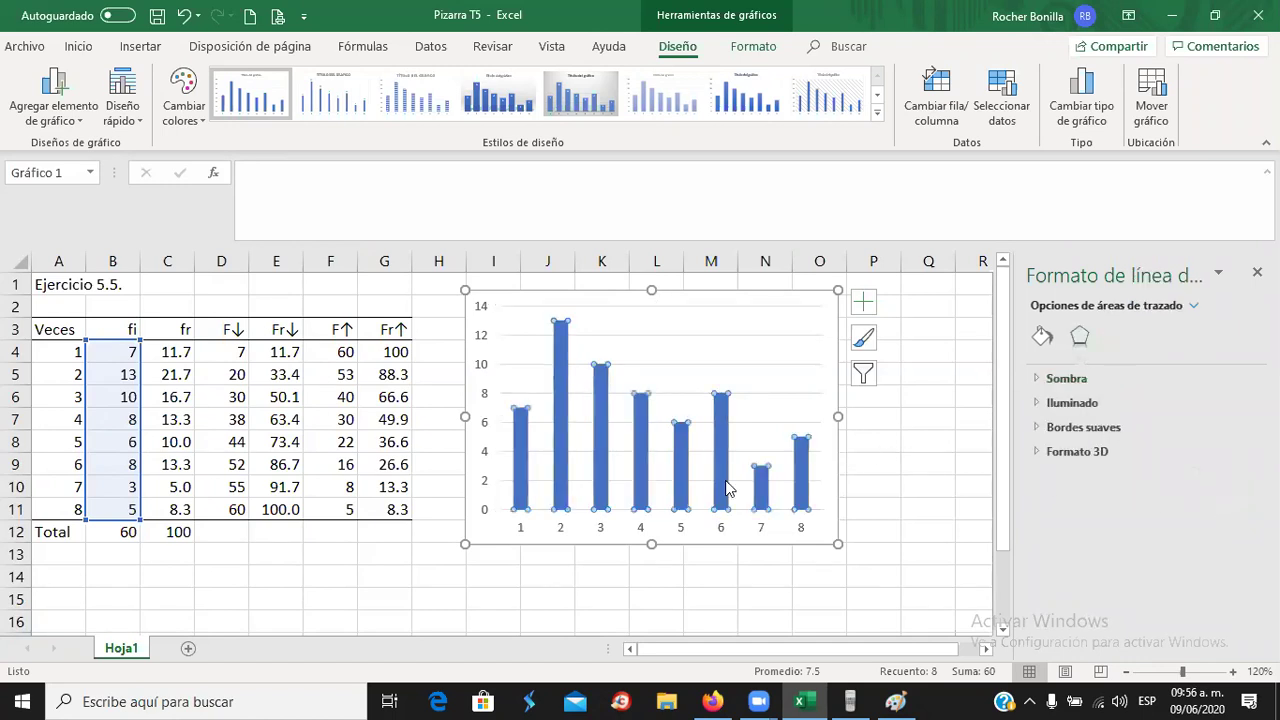
left_click(724, 487)
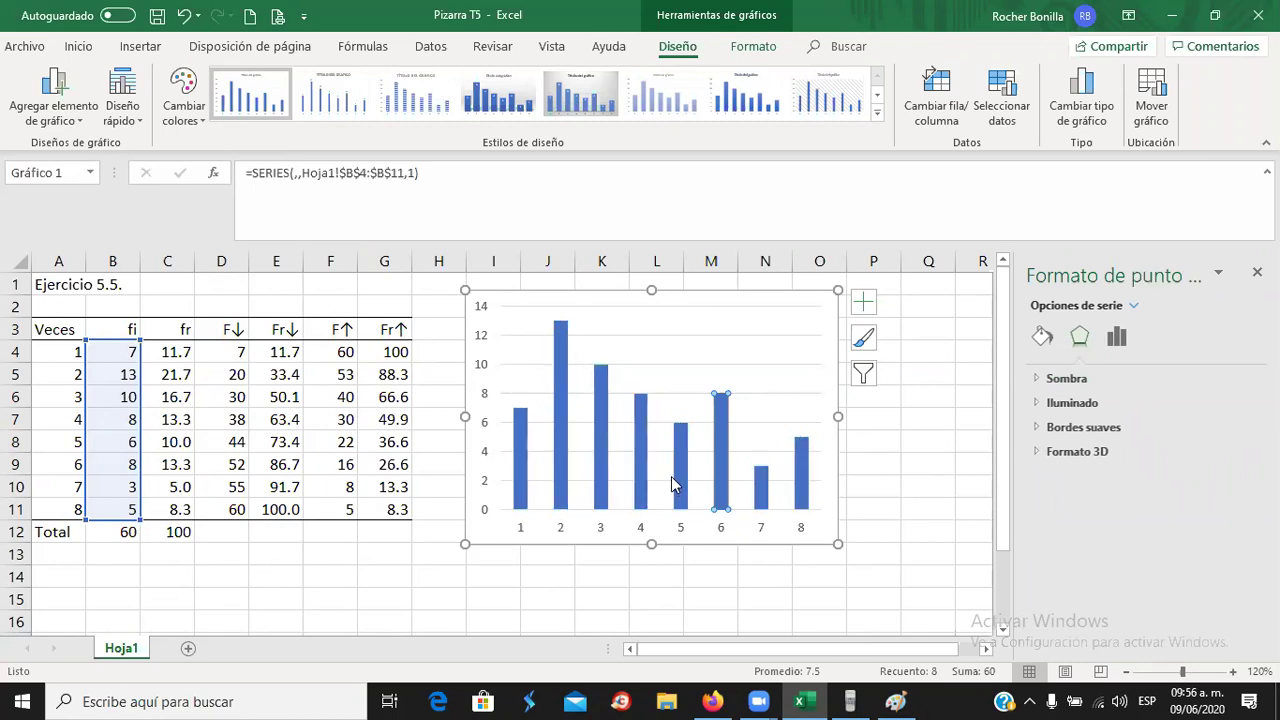
left_click(639, 487)
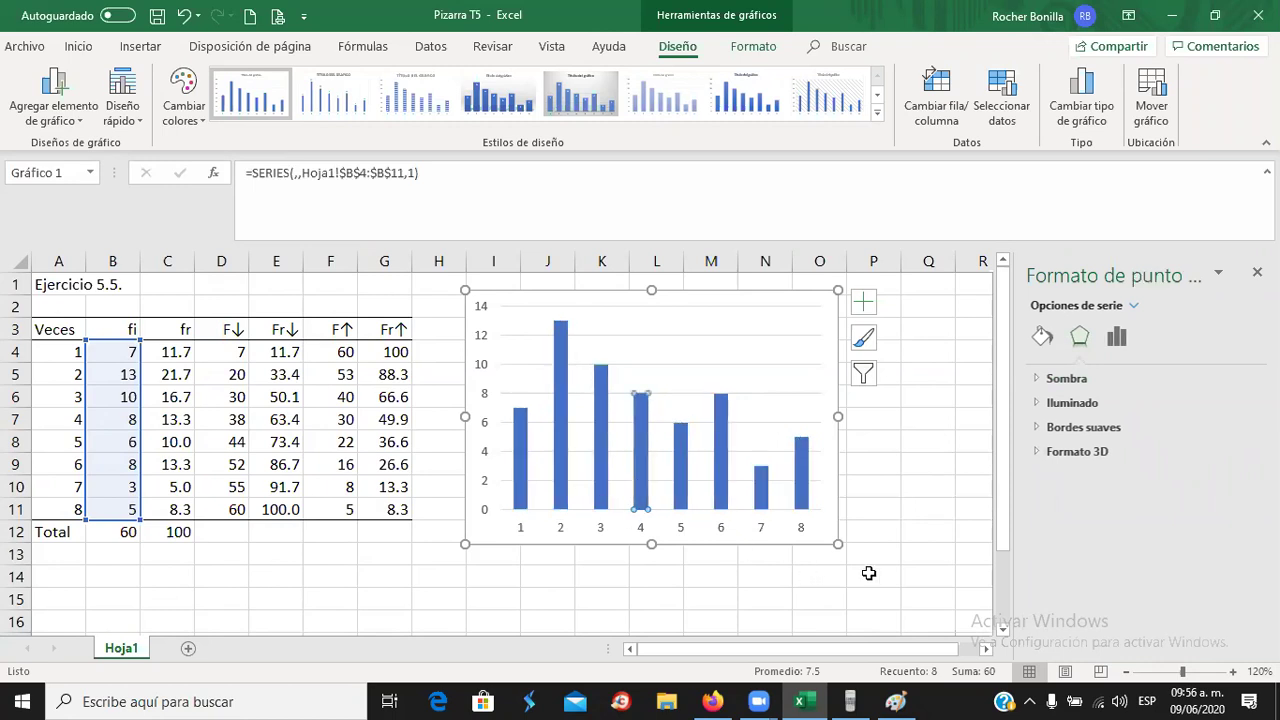
left_click(950, 536)
- Set the fi column series' overlap (Superposición de series) to 19%
left_click(725, 466)
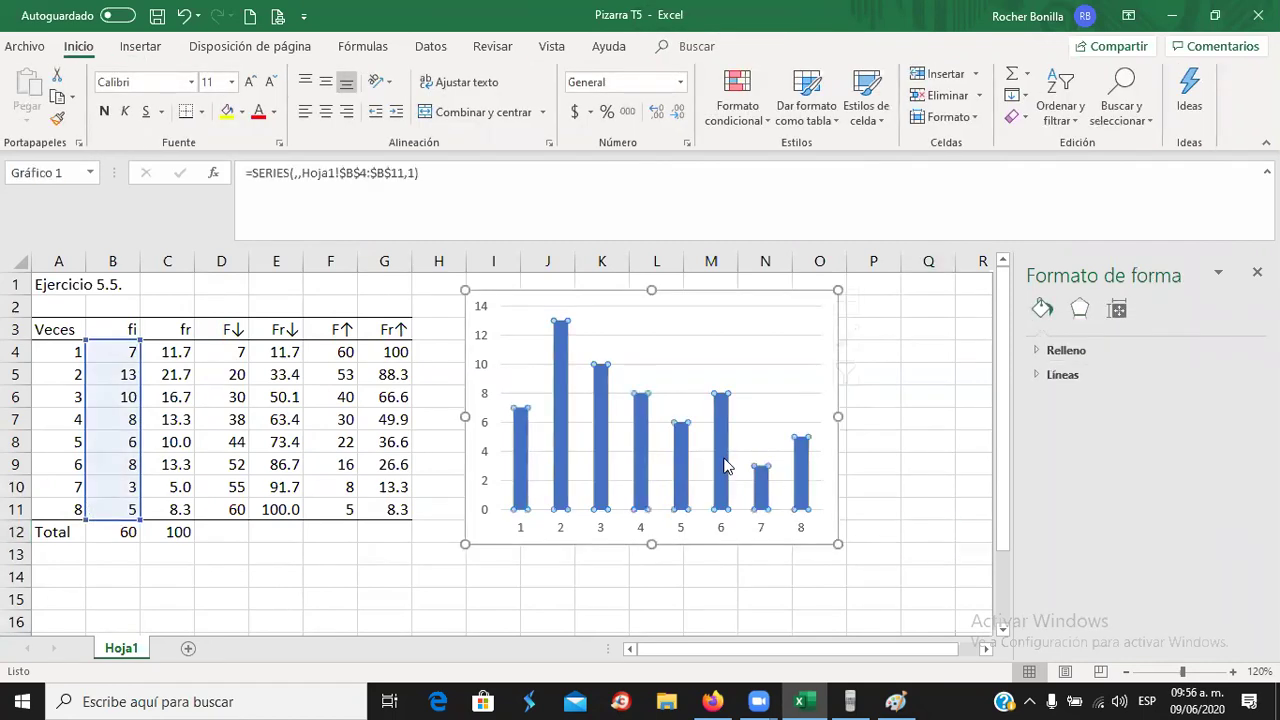
right_click(723, 467)
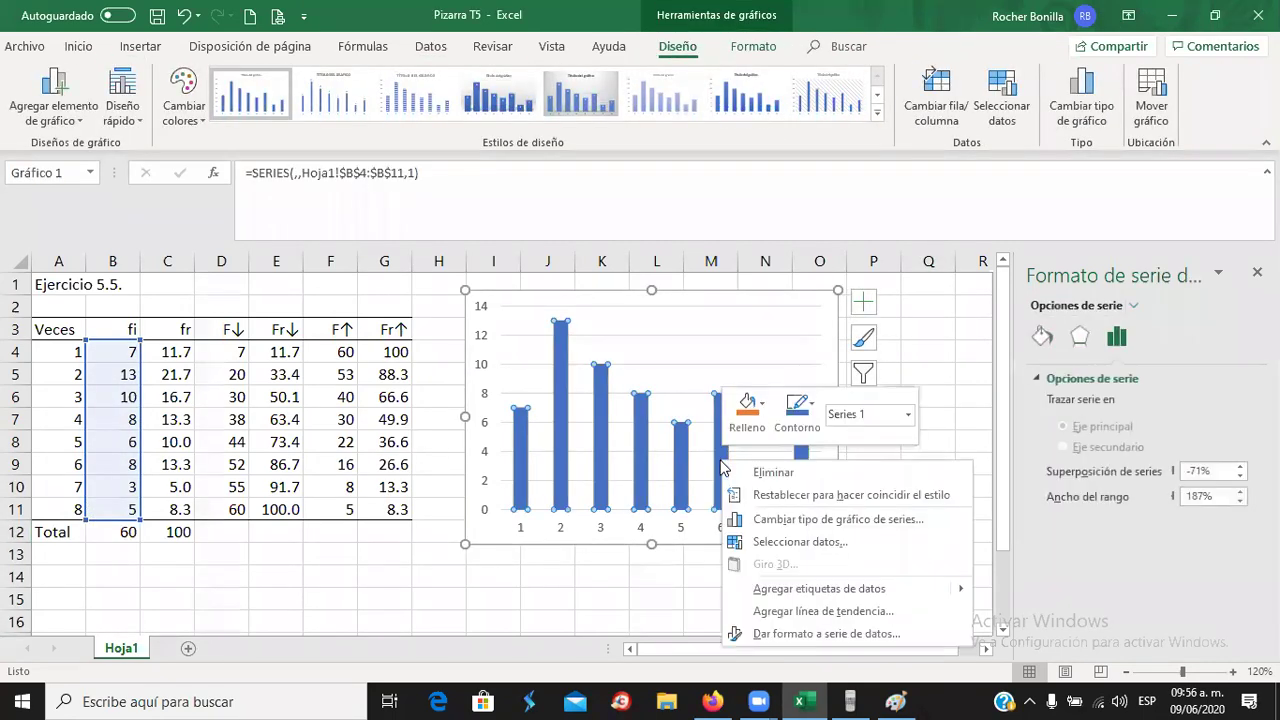
left_click(790, 633)
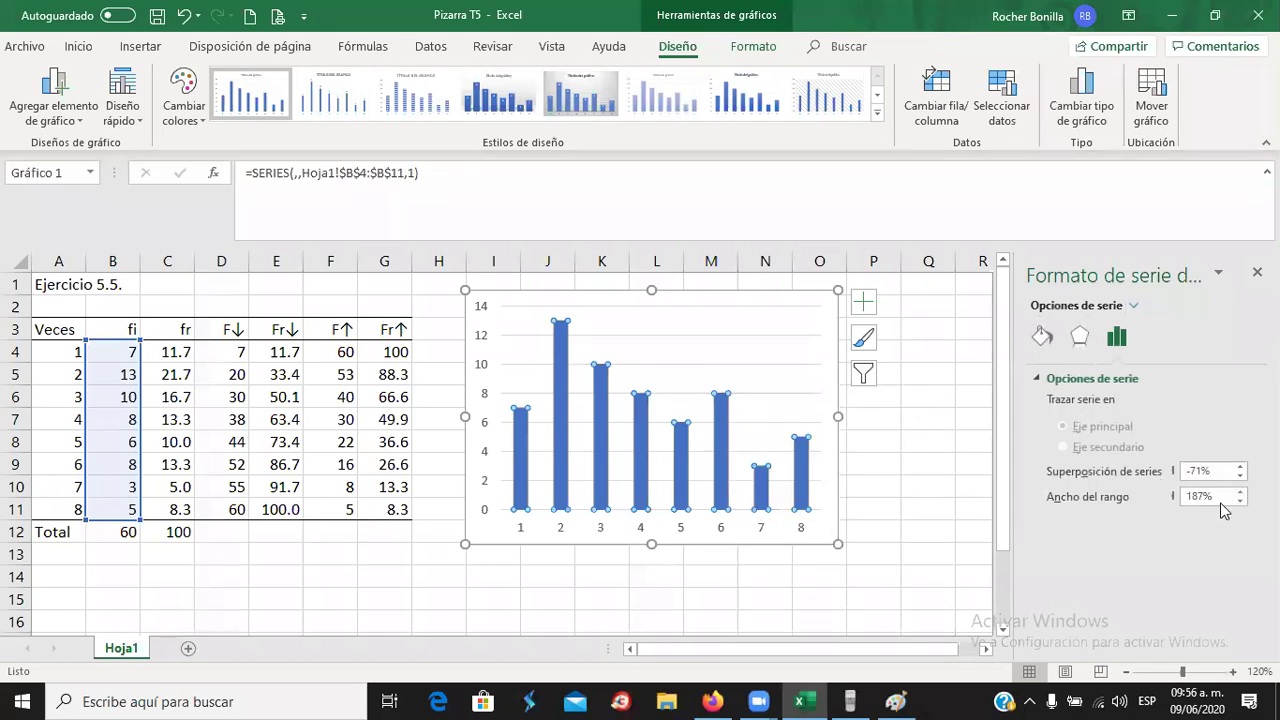
left_click(1240, 467)
left_click(1240, 467)
left_click(1240, 467)
left_click(1240, 467)
left_click(1240, 467)
left_click(1240, 467)
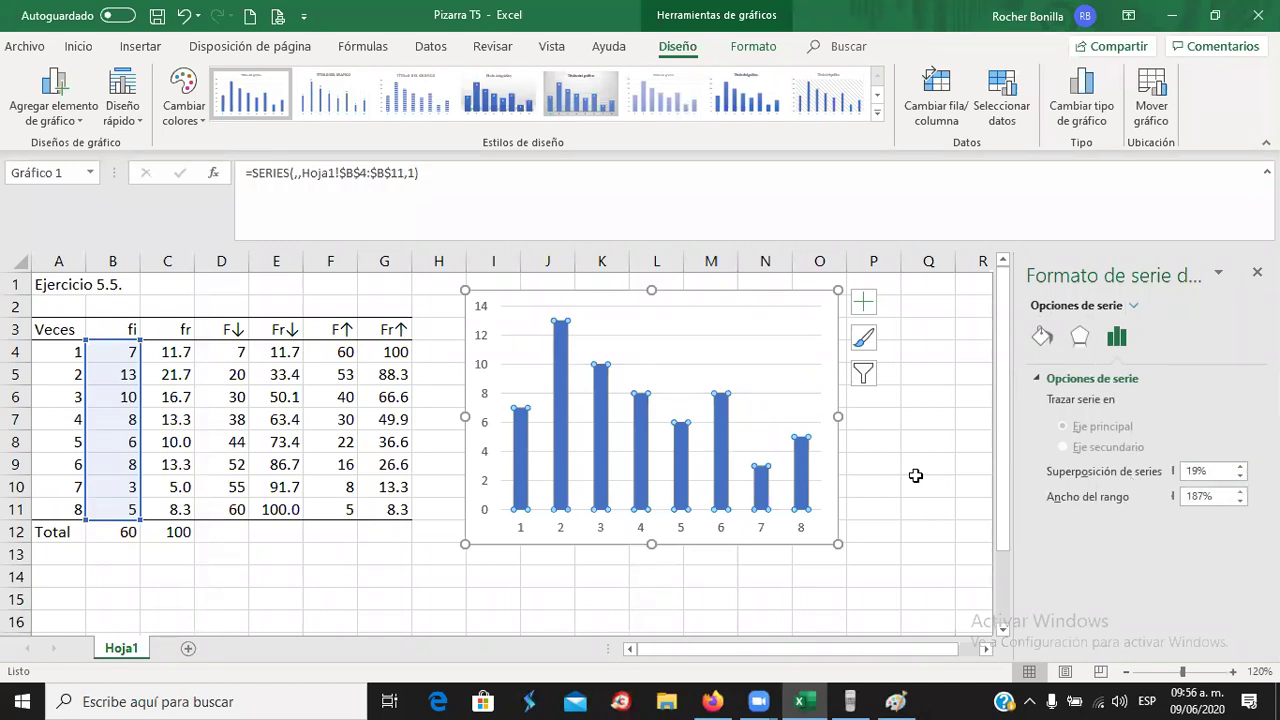
- Examine the shadow and border formatting options available for the fi column series
left_click(810, 382)
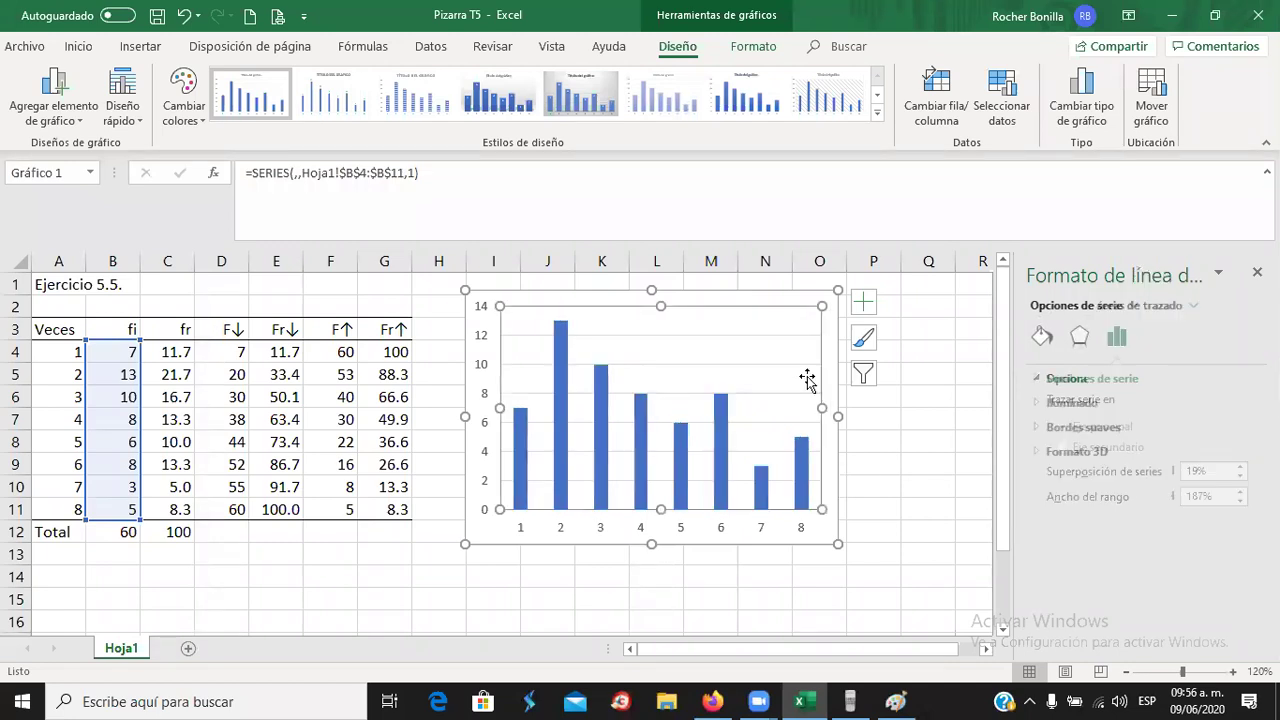
left_click(803, 486)
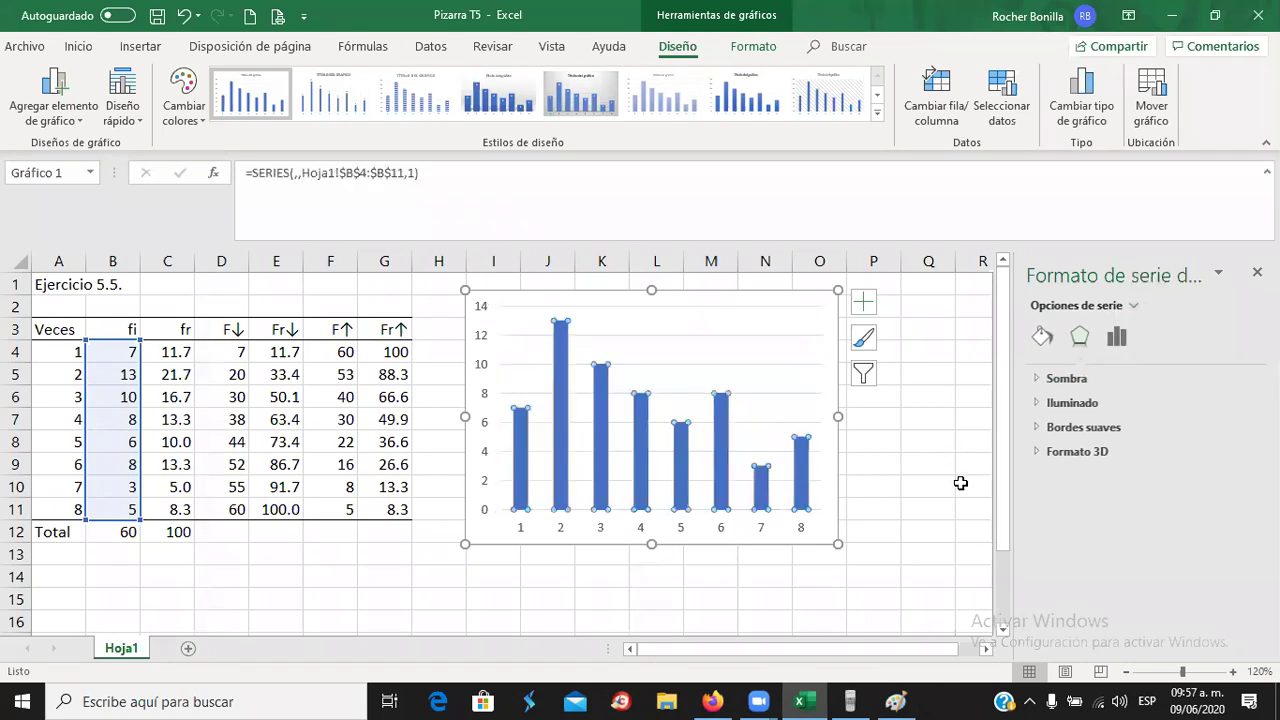
left_click(1063, 379)
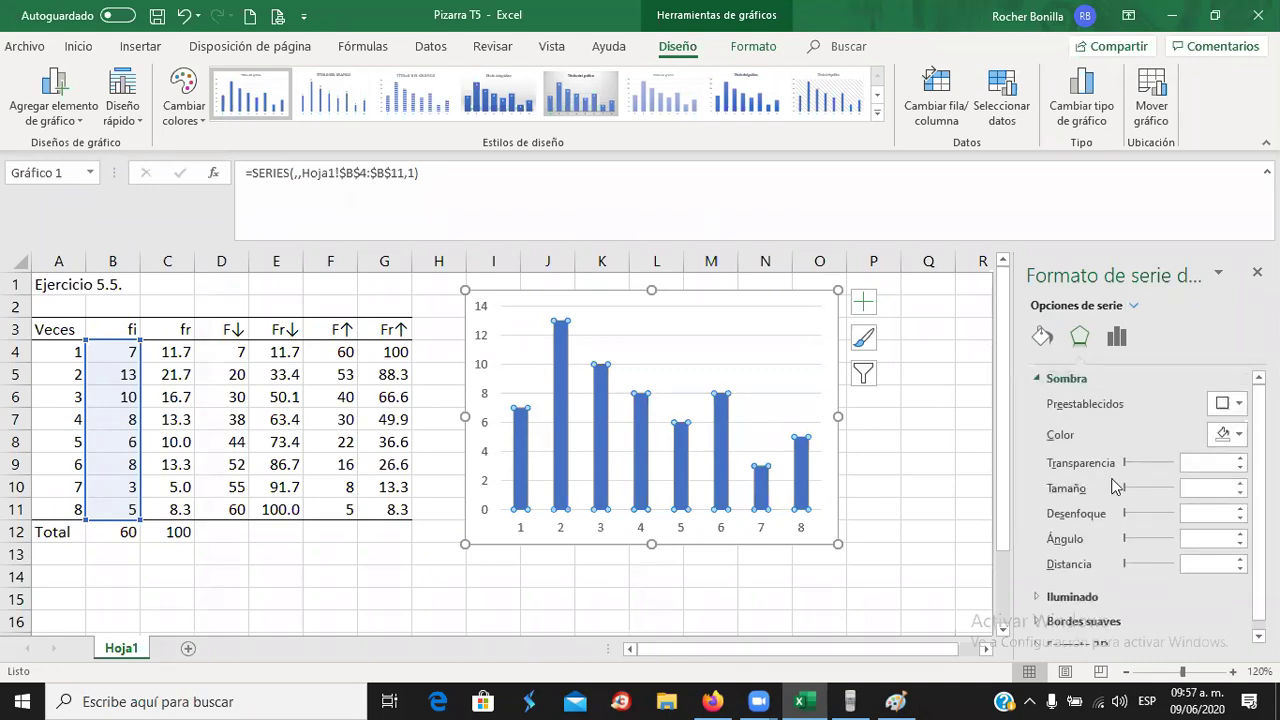
scroll(1120, 525, "down", 1)
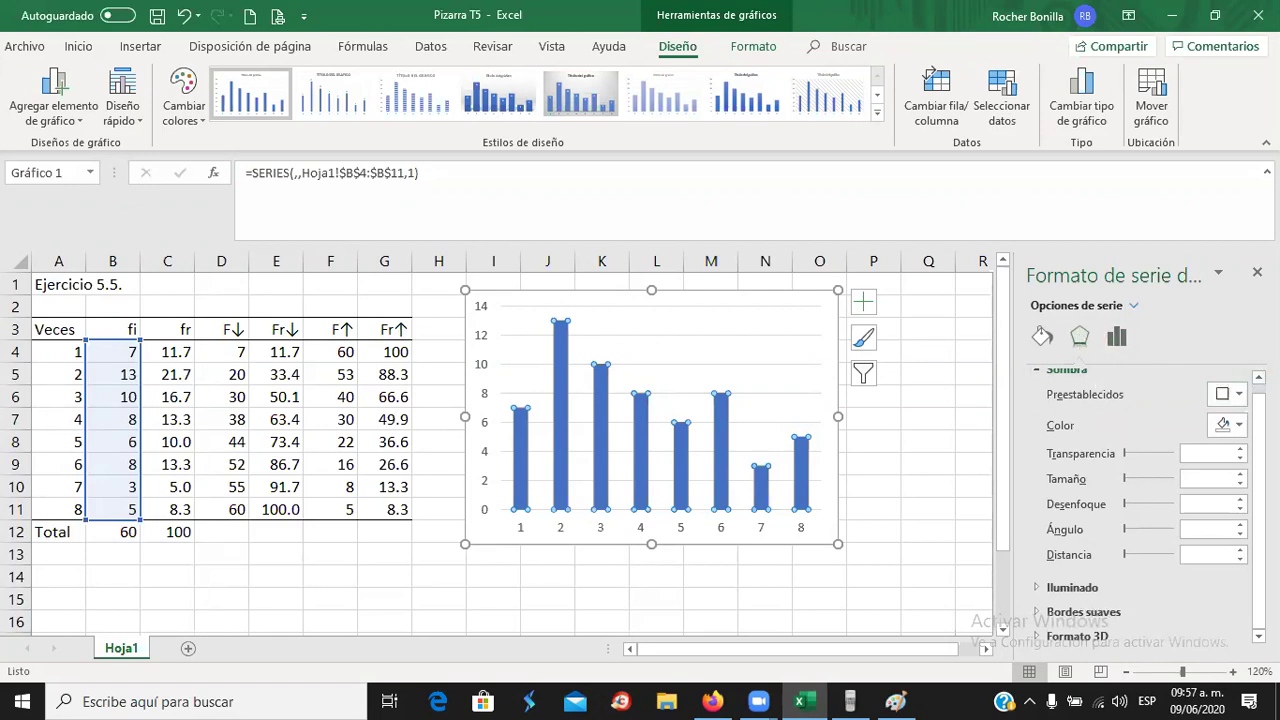
left_click(1258, 377)
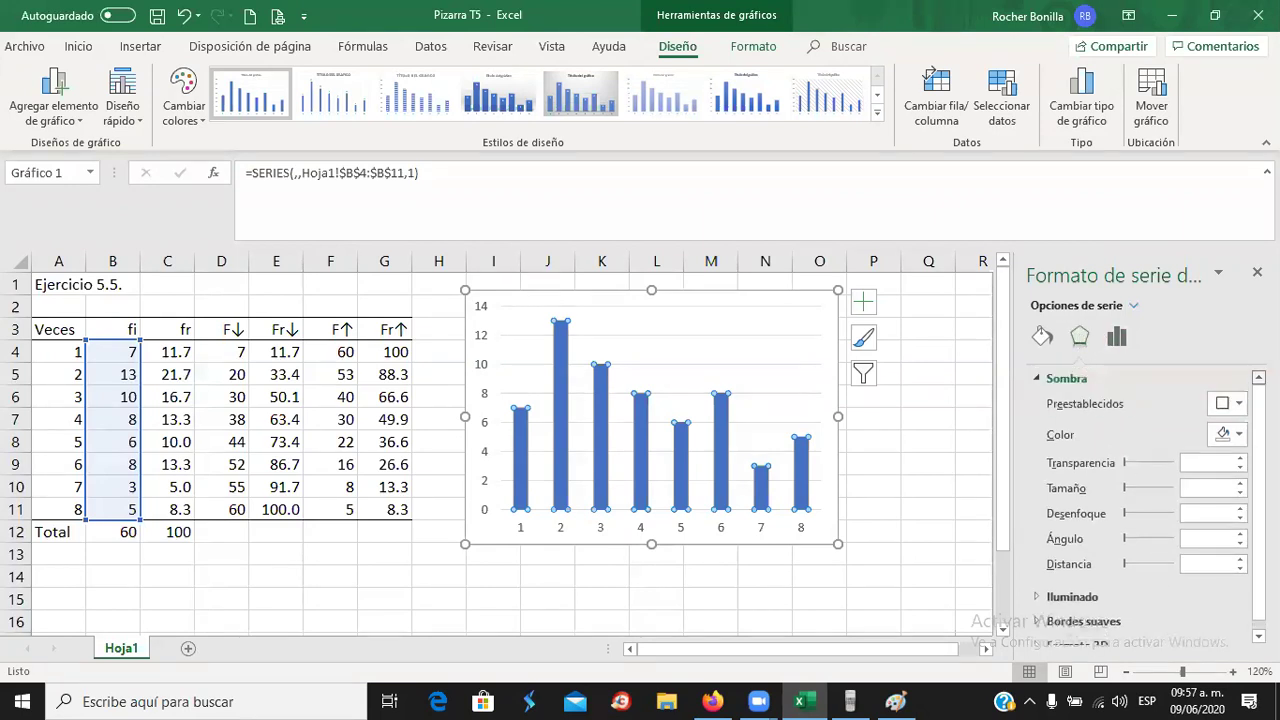
left_click(1043, 337)
left_click(1037, 408)
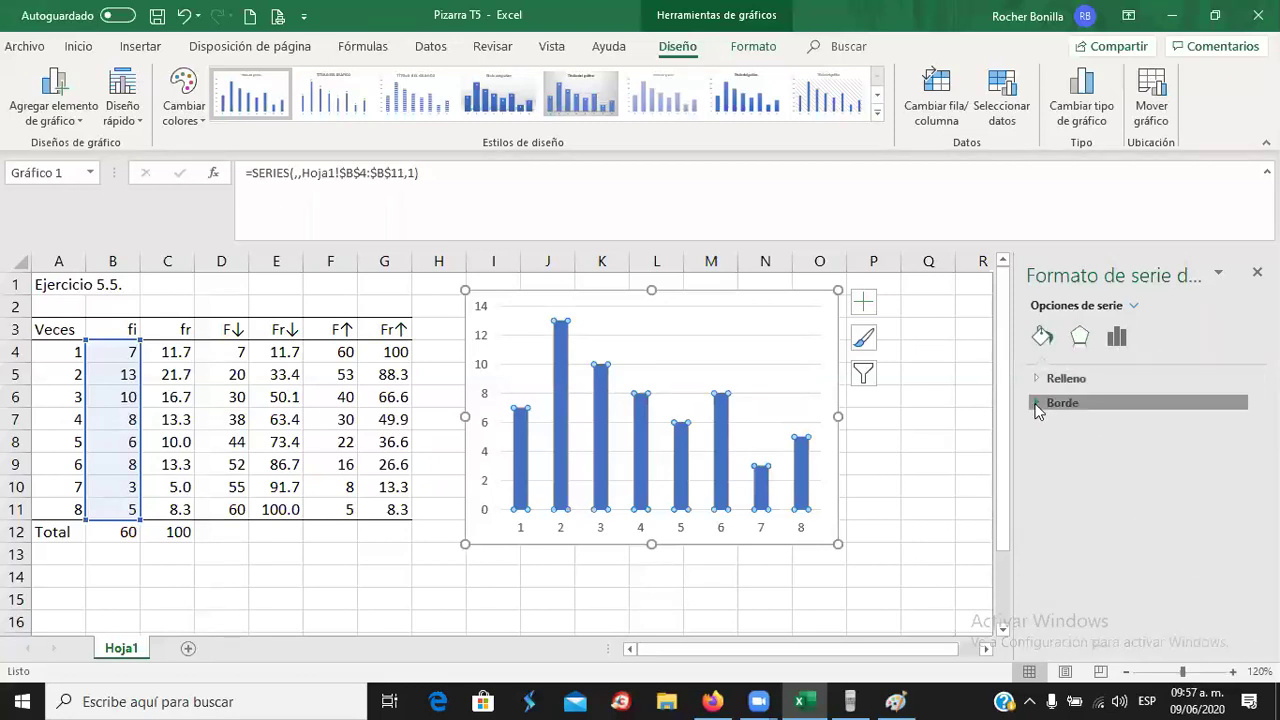
scroll(1208, 518, "down", 3)
scroll(1208, 518, "down", 2)
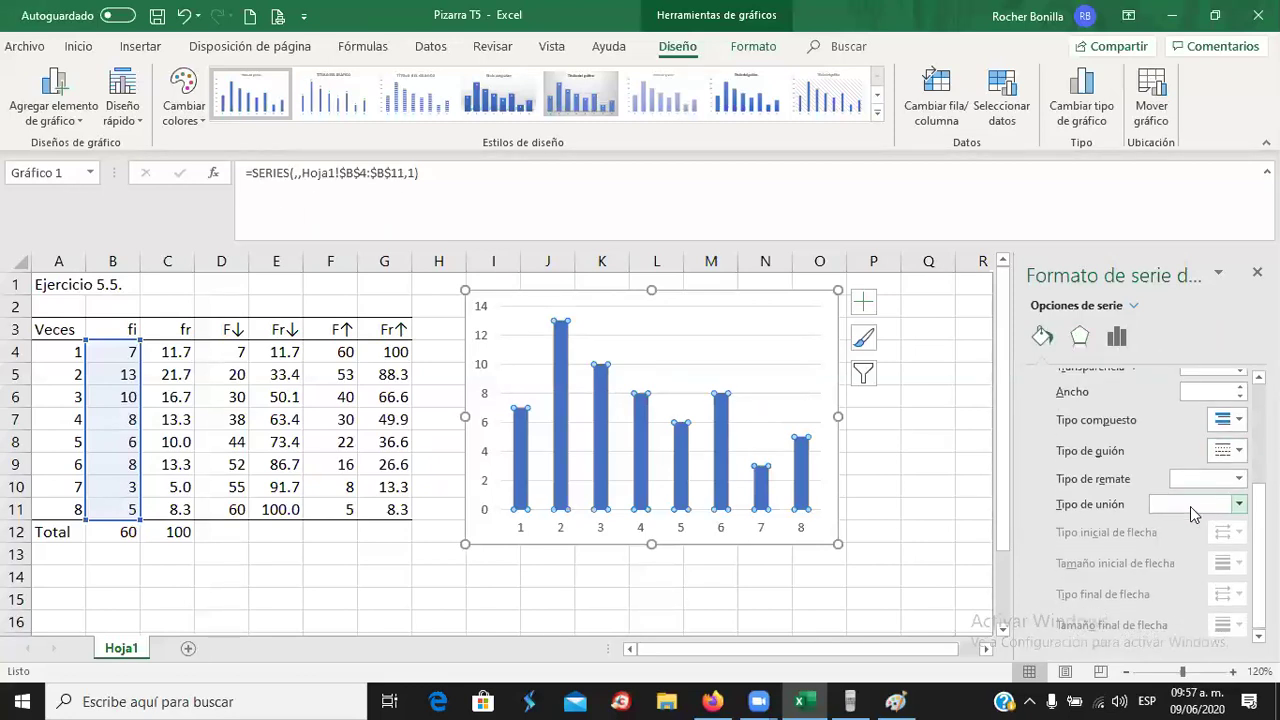
left_click(927, 457)
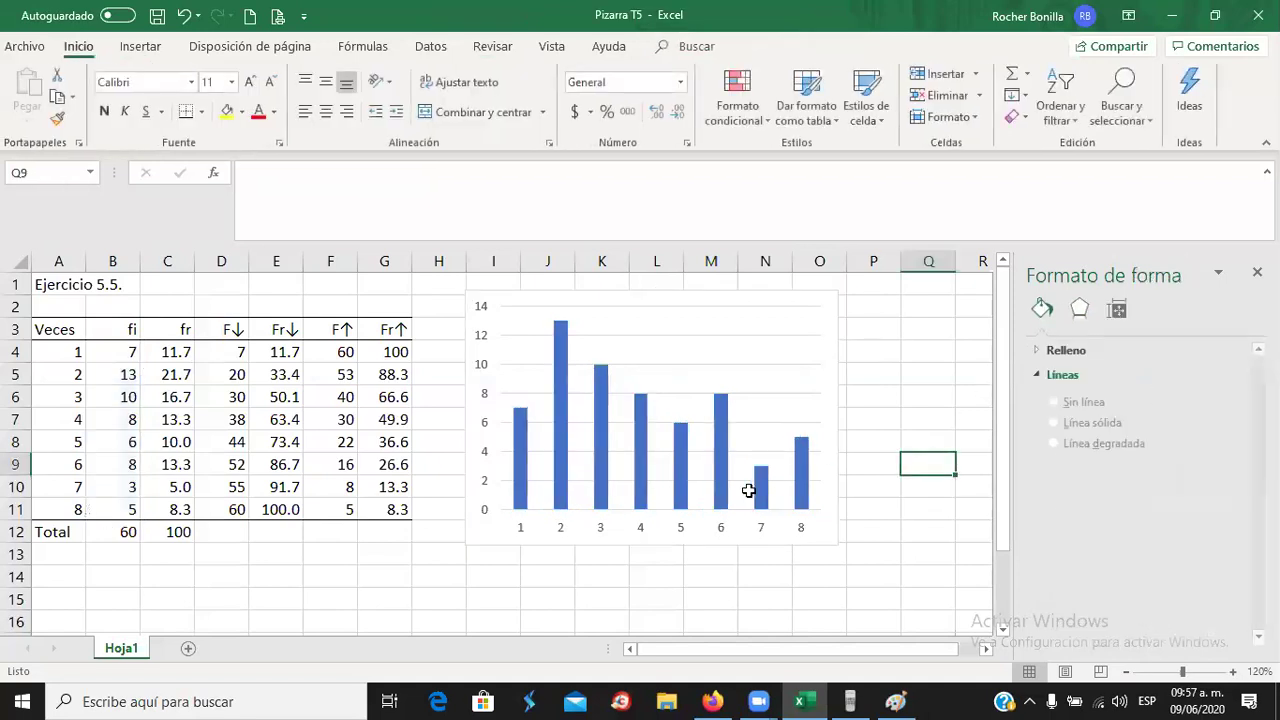
- Set the fi column series' gap width (Ancho del rango) to 237% to make the columns thinner
left_click(727, 484)
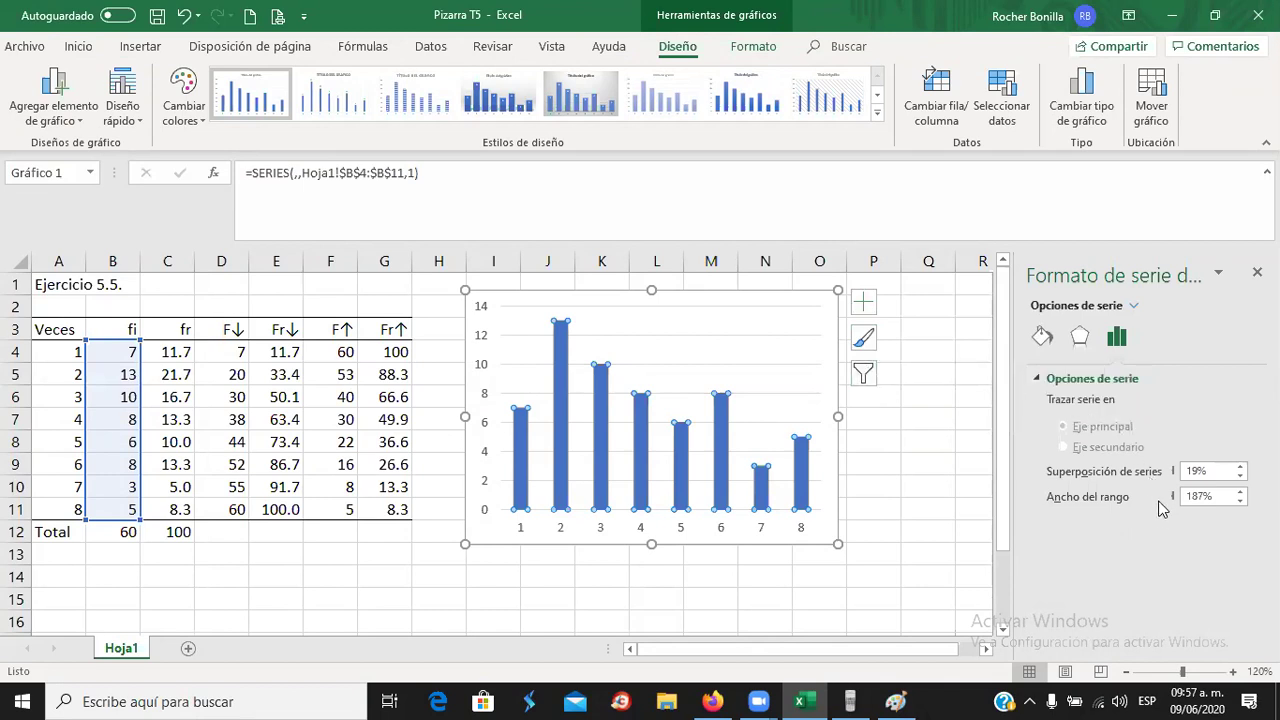
left_click(1083, 379)
left_click(1083, 379)
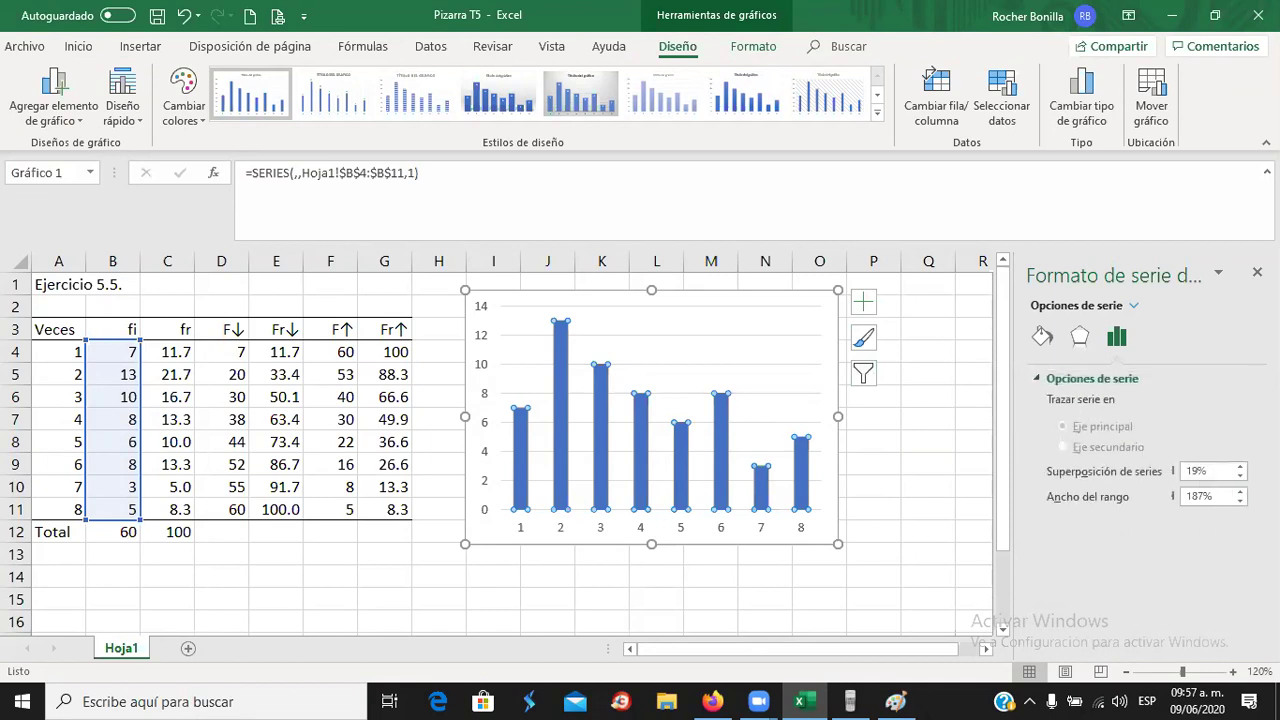
left_click(1240, 493)
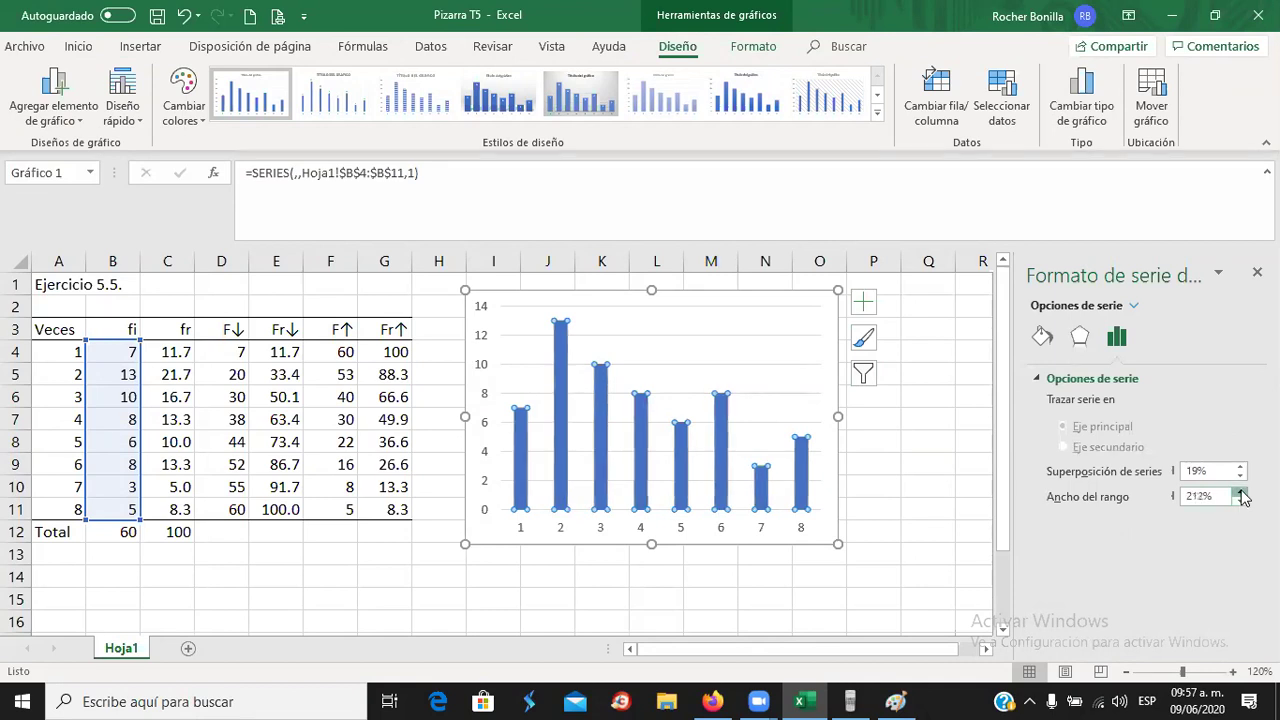
left_click(1240, 493)
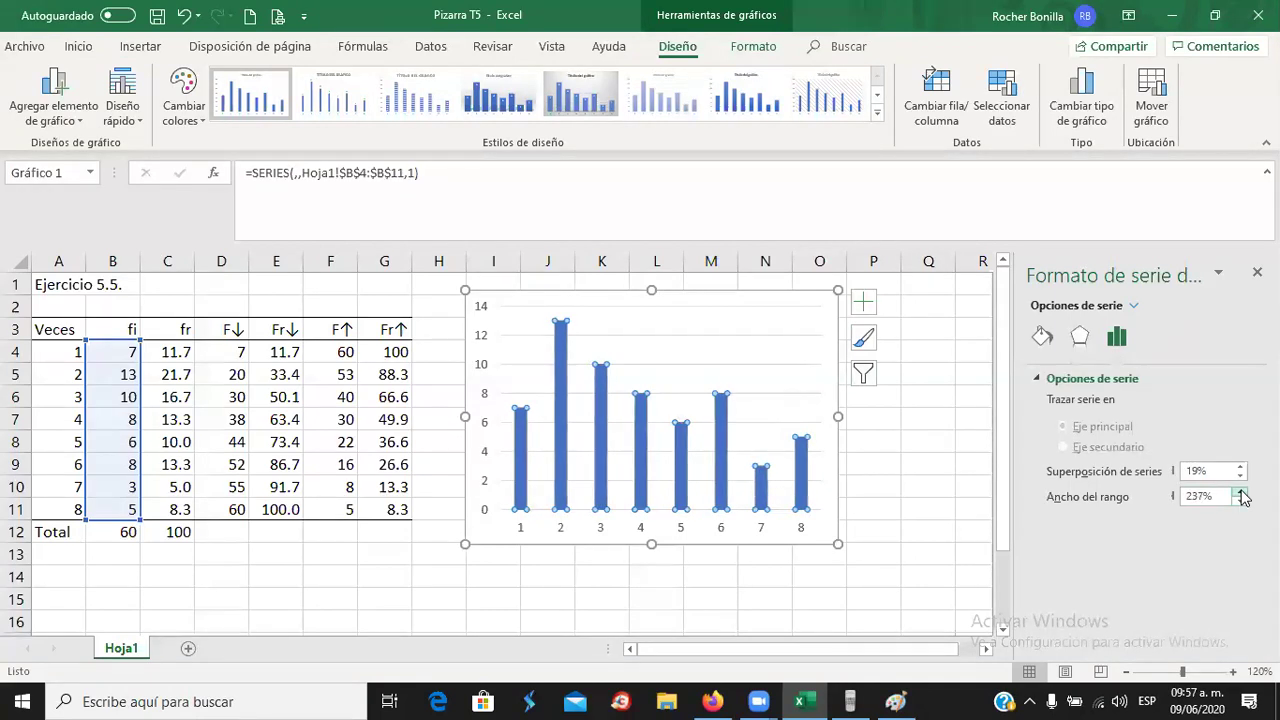
left_click(802, 538)
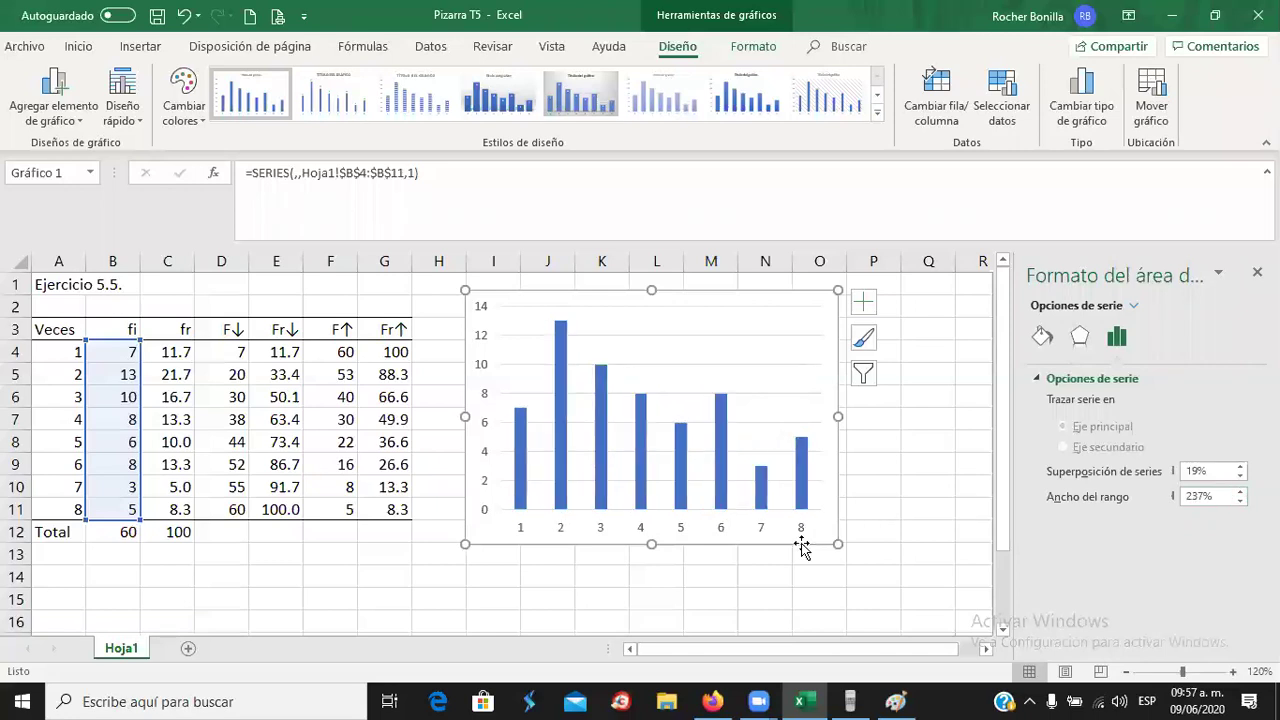
- Open the data series formatting for the fi columns again and inspect its series options
left_click(802, 502)
right_click(805, 500)
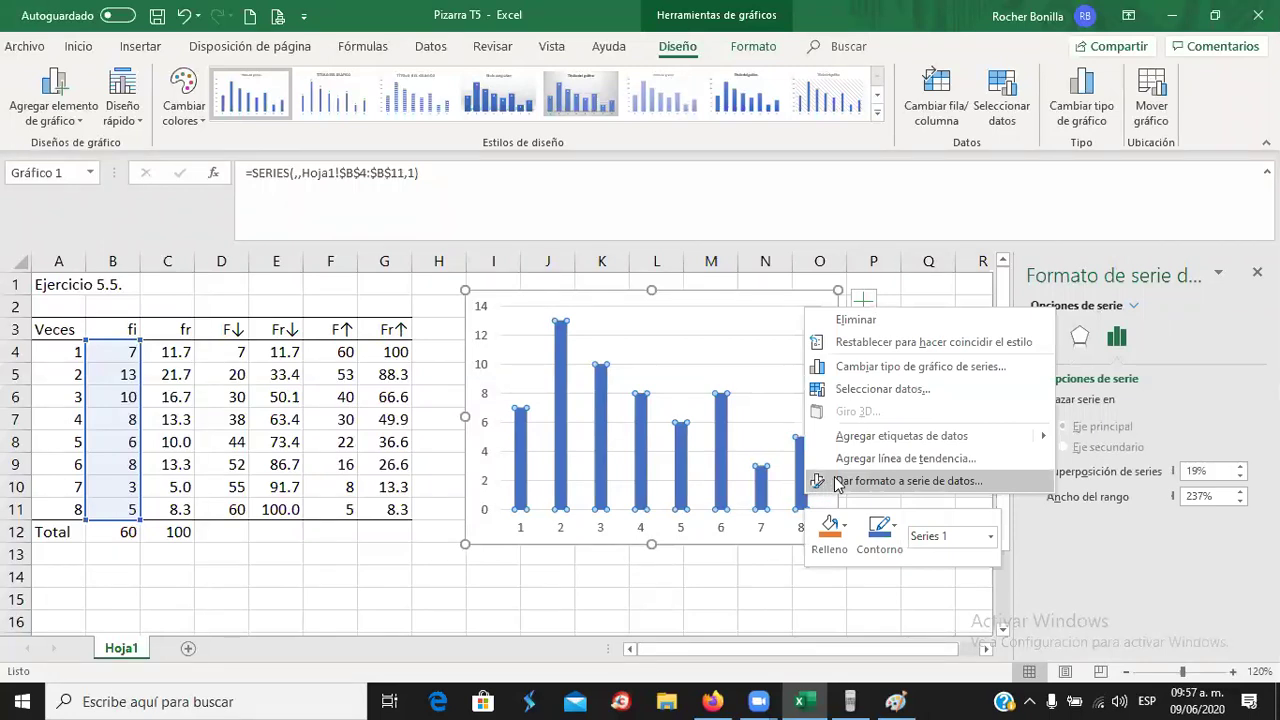
left_click(838, 481)
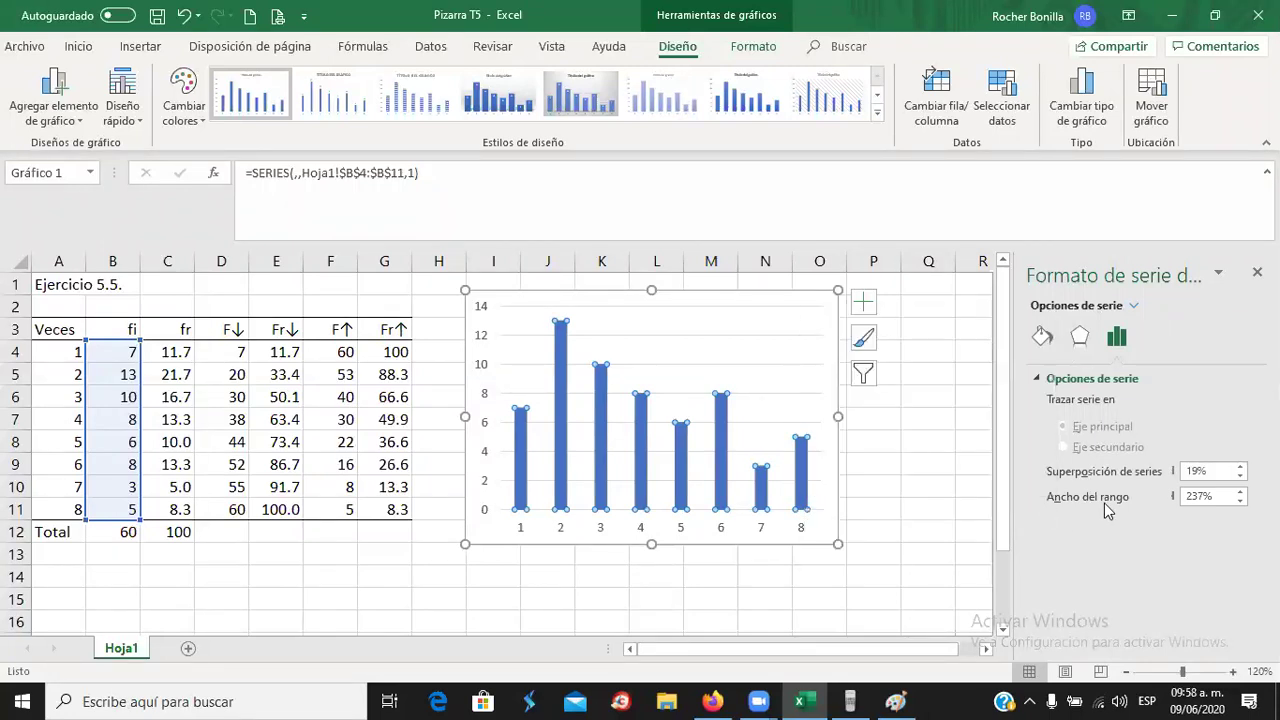
left_click(1039, 380)
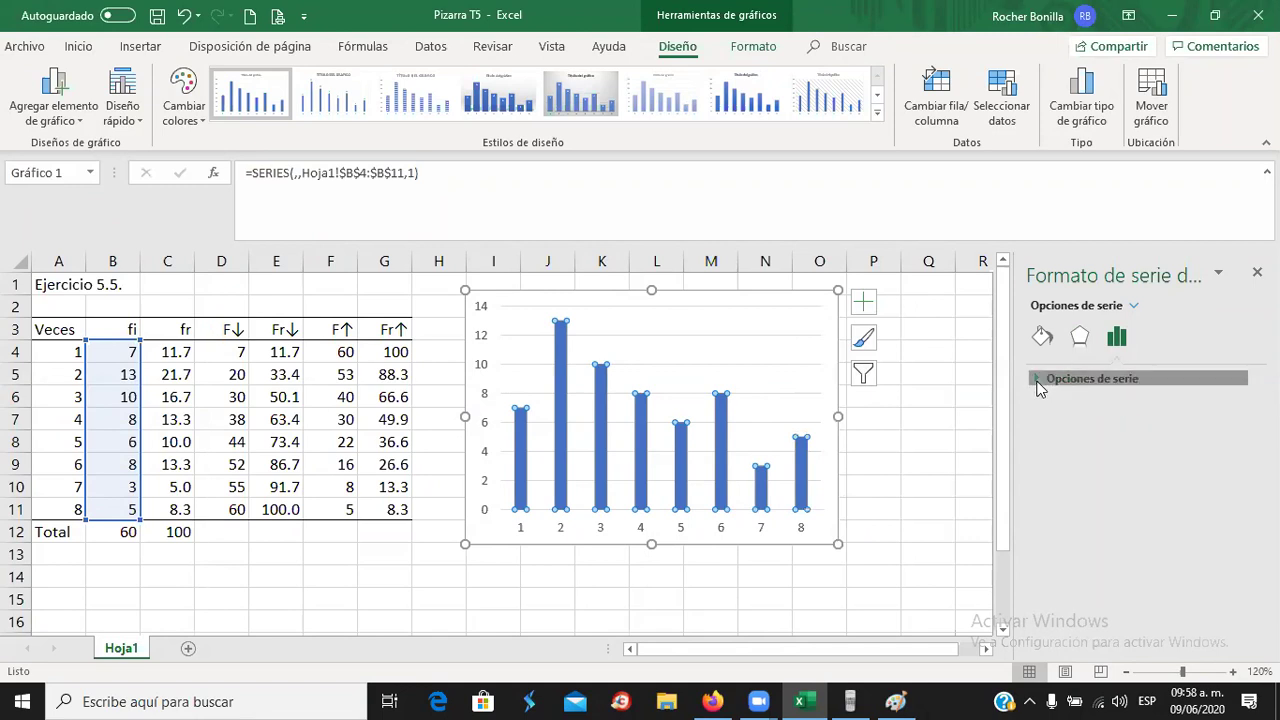
left_click(1039, 380)
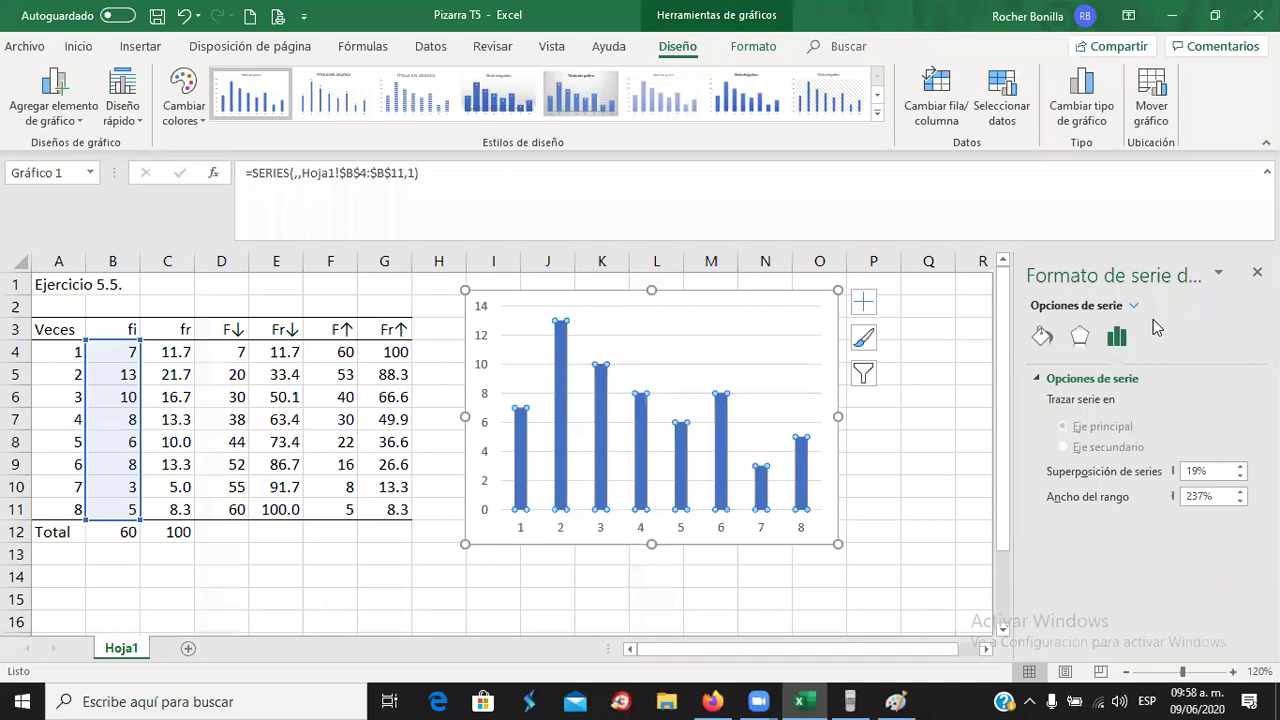
left_click(950, 482)
left_click(950, 482)
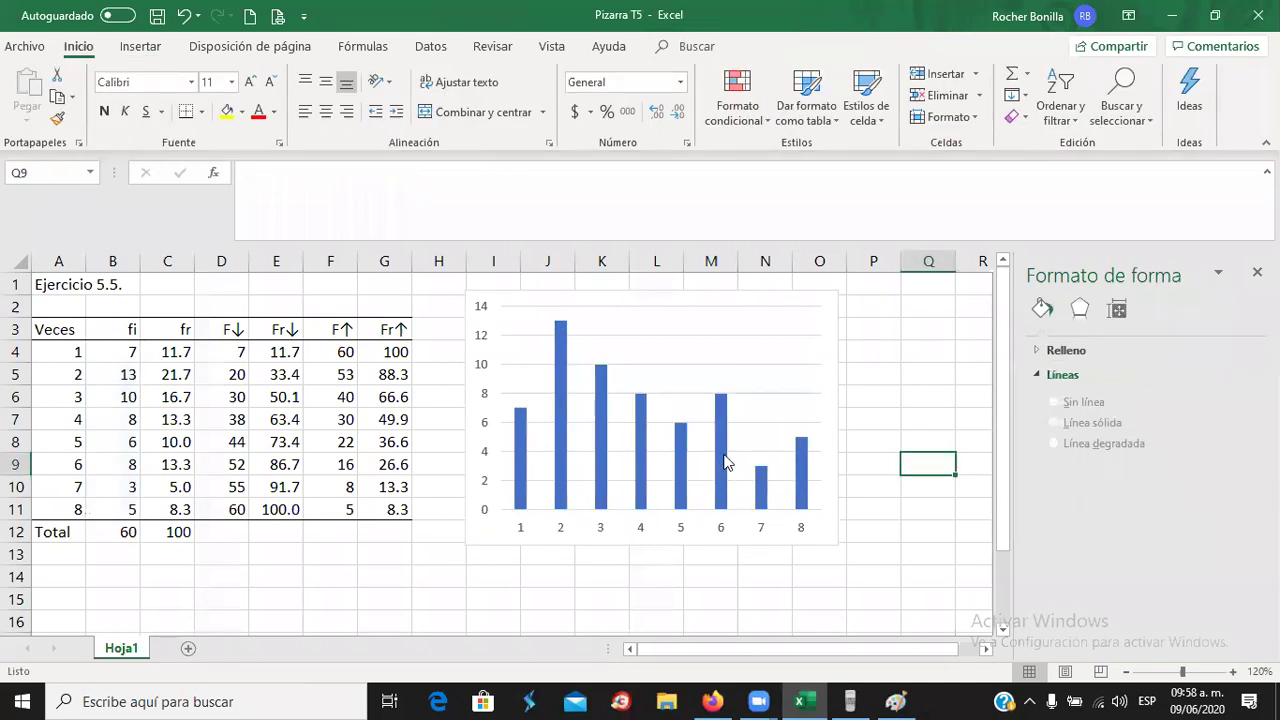
left_click(724, 460)
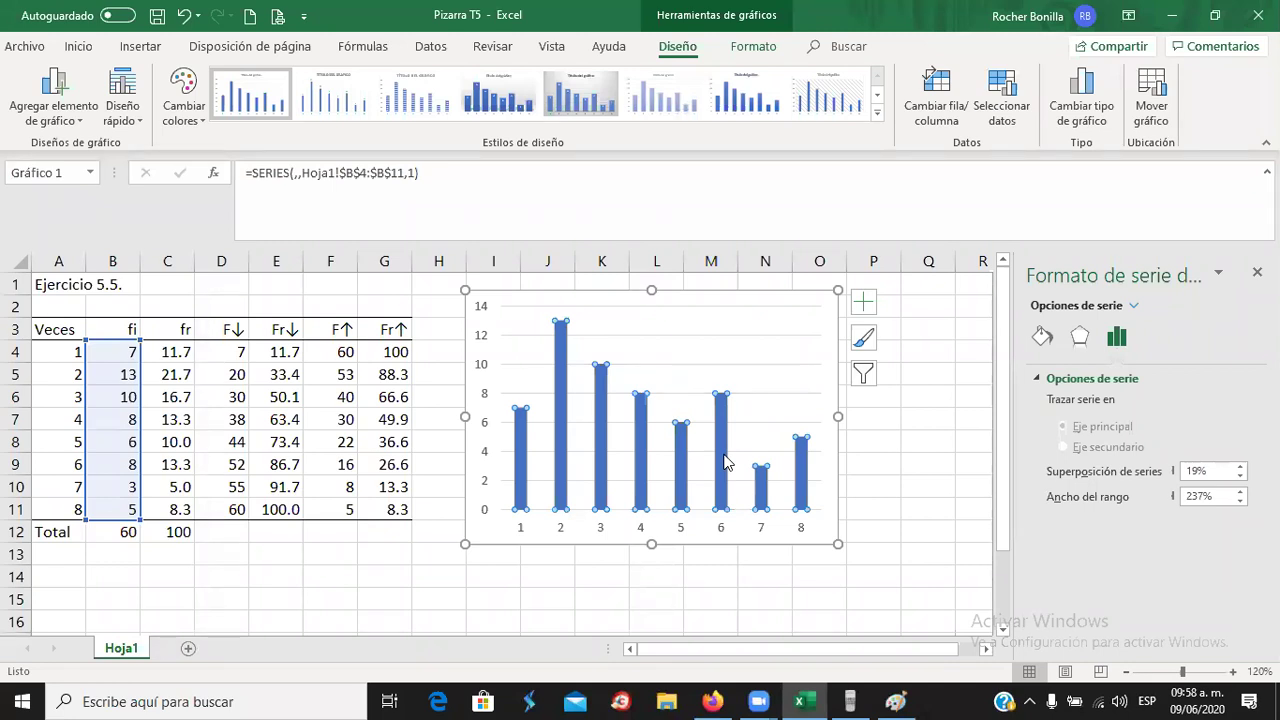
right_click(724, 461)
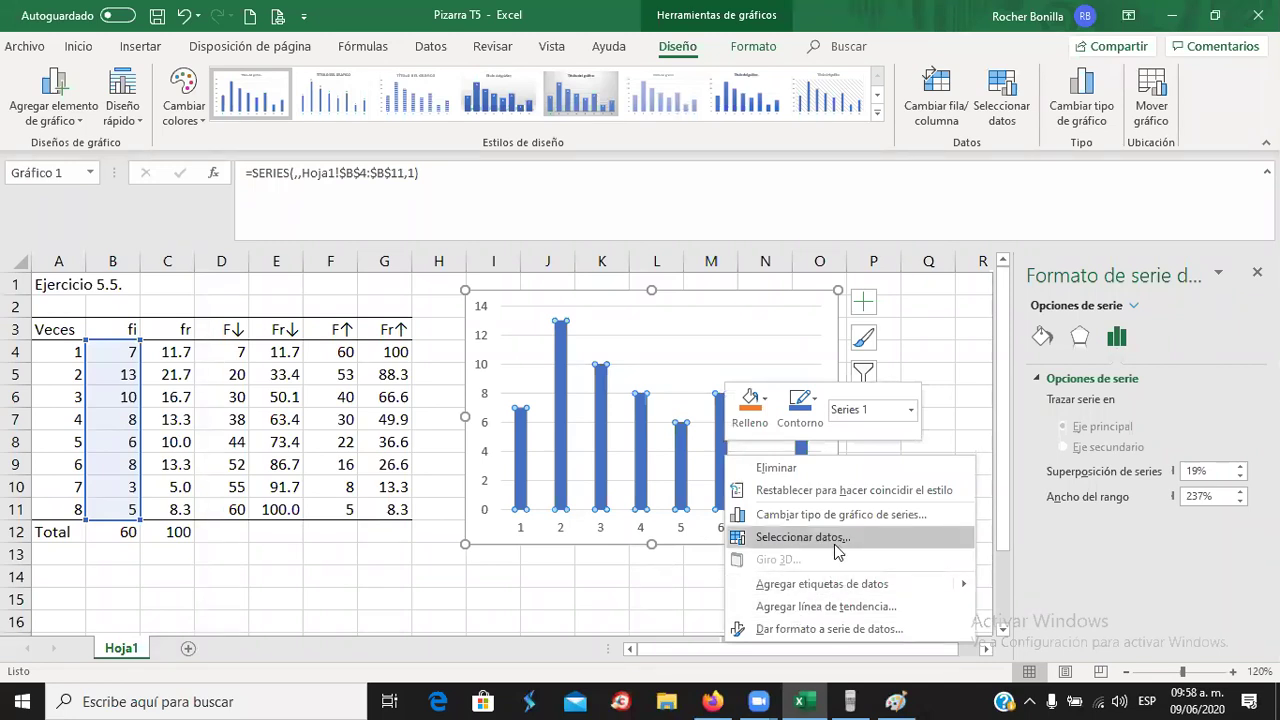
left_click(911, 413)
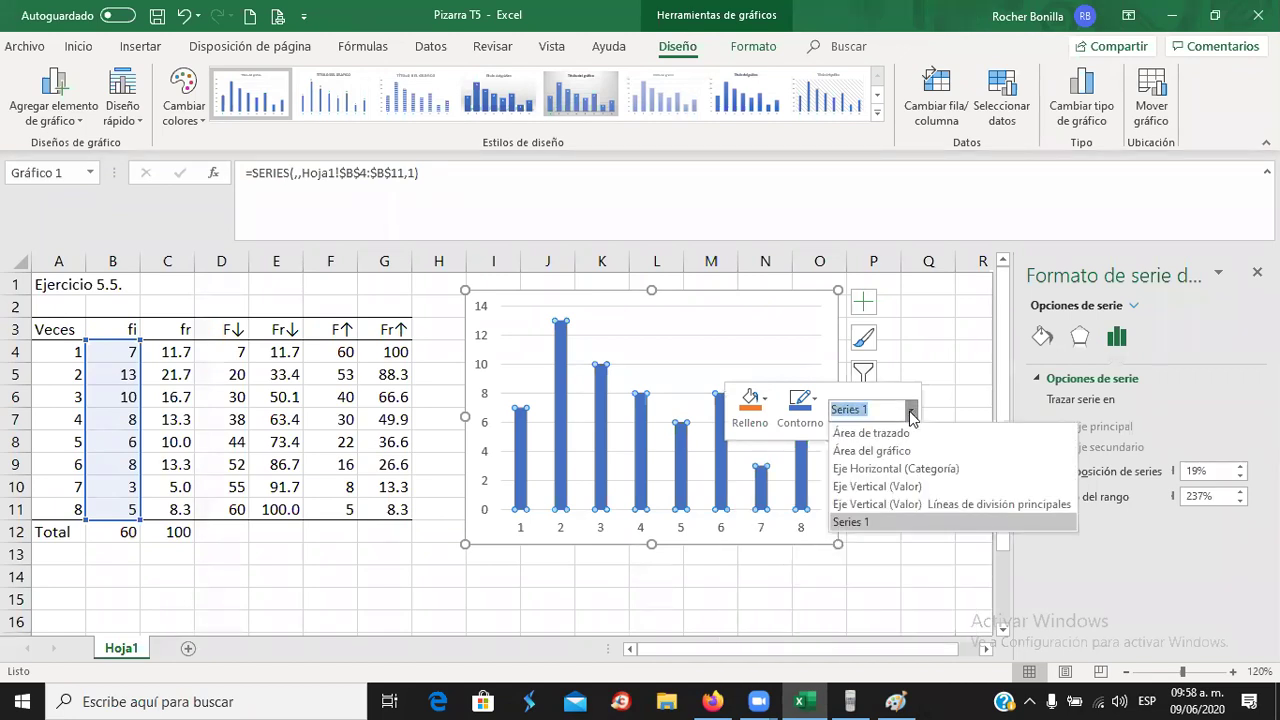
left_click(958, 392)
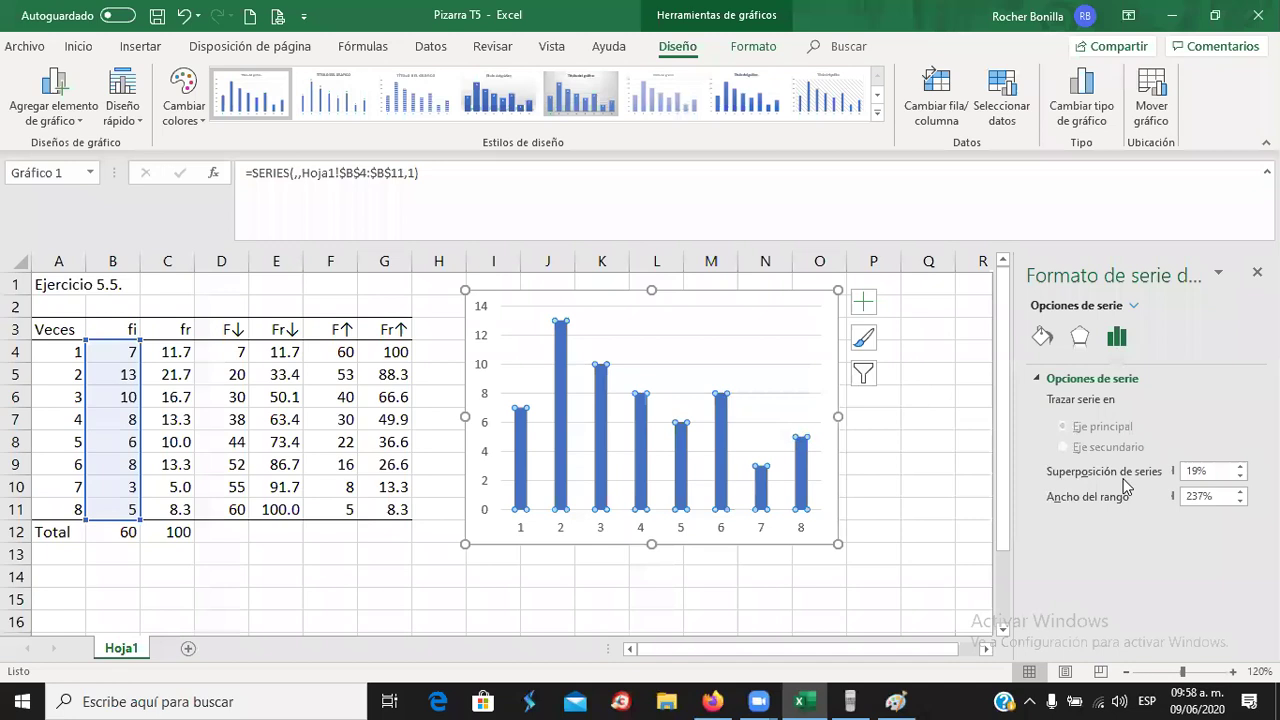
- Set the fi column series' overlap (Superposición de series) to 0%
left_click(1240, 476)
left_click(1240, 477)
left_click(1240, 477)
left_click(1240, 476)
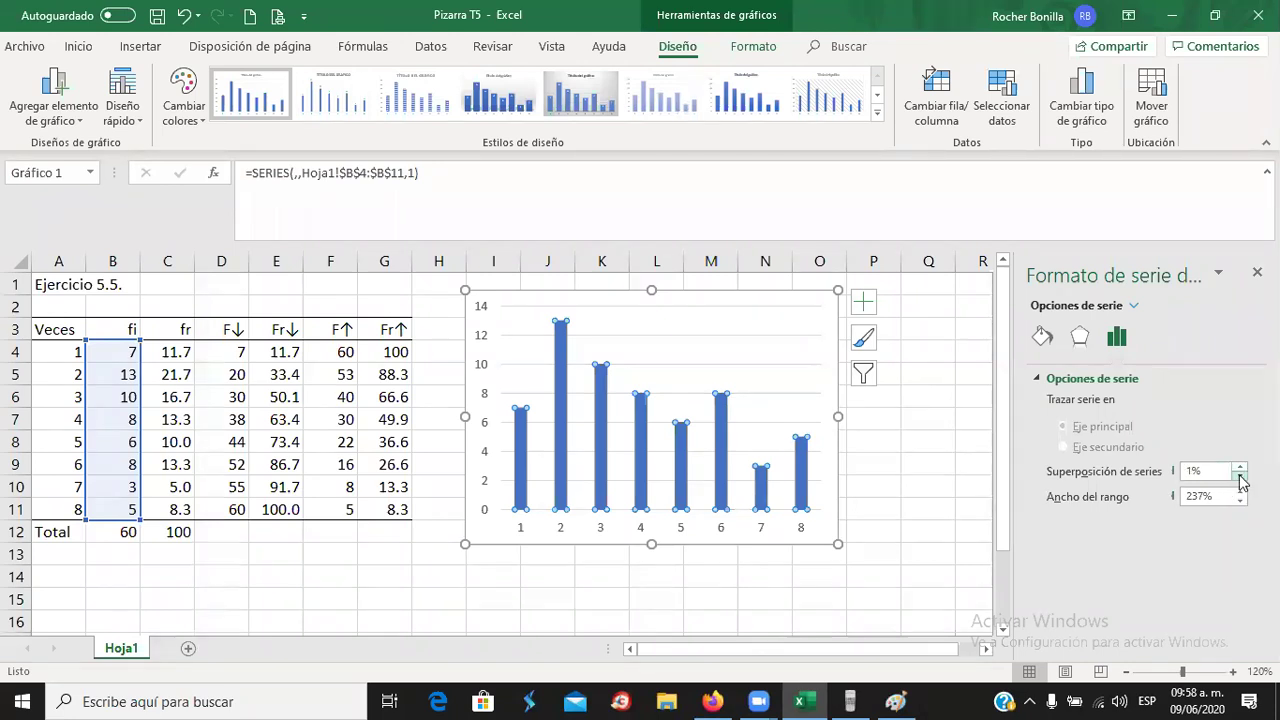
left_click(926, 550)
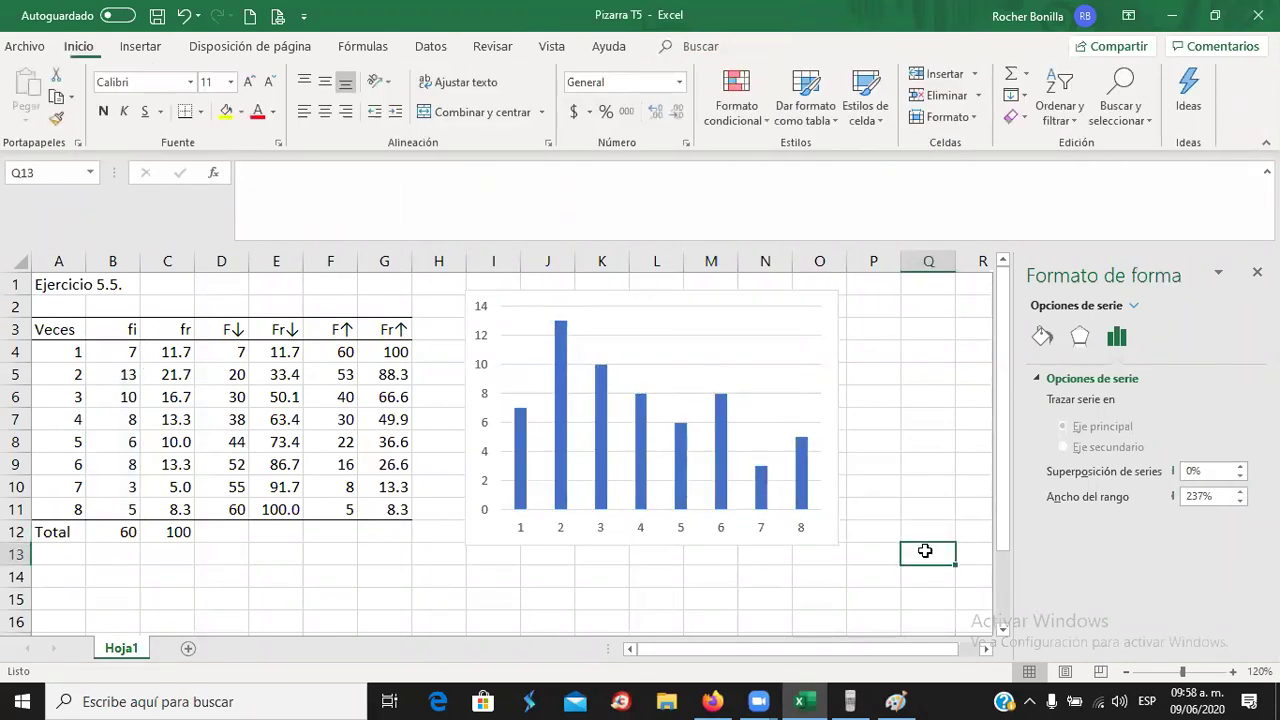
- Set the fi column series' border width (Ancho) to 0.75 pt
left_click(727, 478)
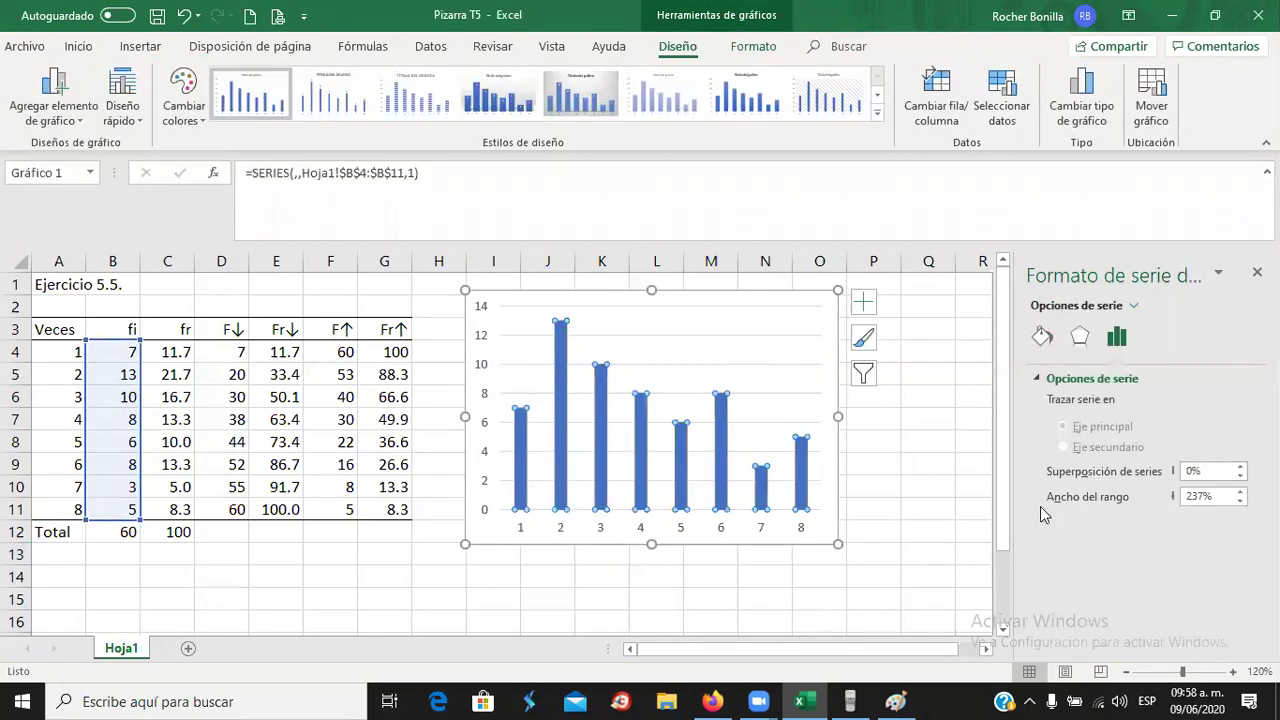
left_click(1070, 383)
left_click(1070, 383)
left_click(1044, 339)
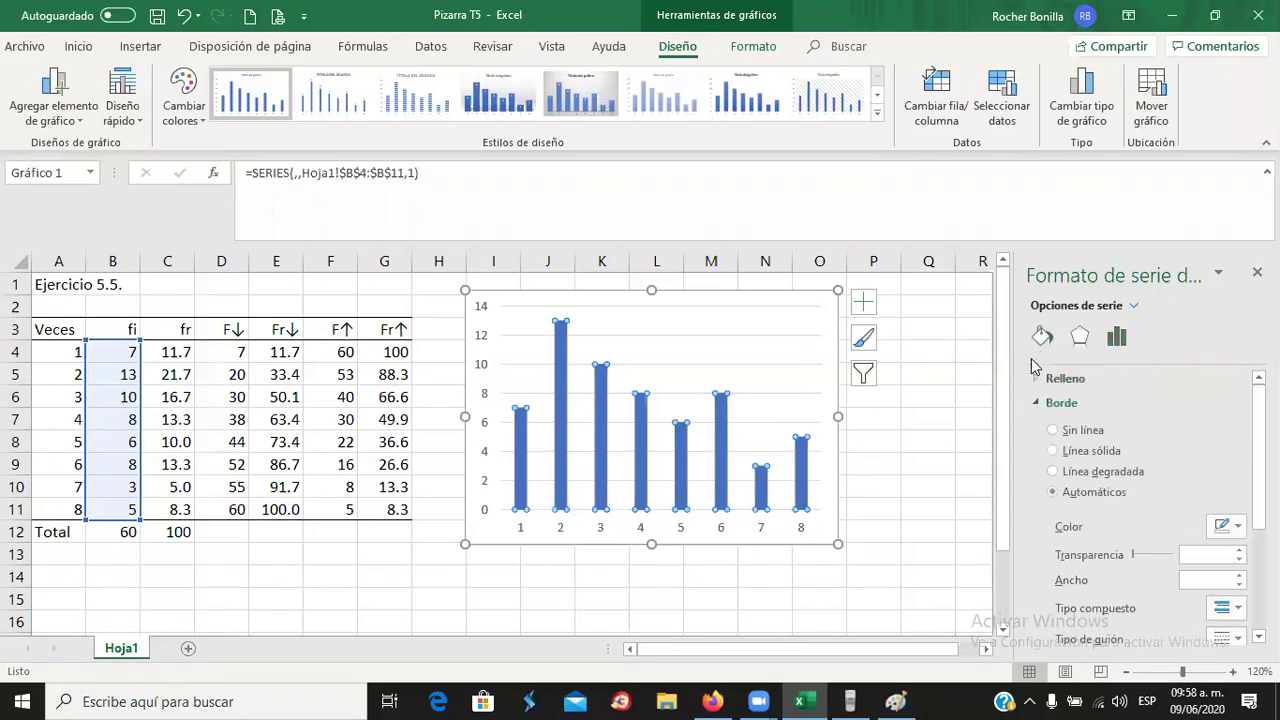
scroll(1150, 510, "down", 4)
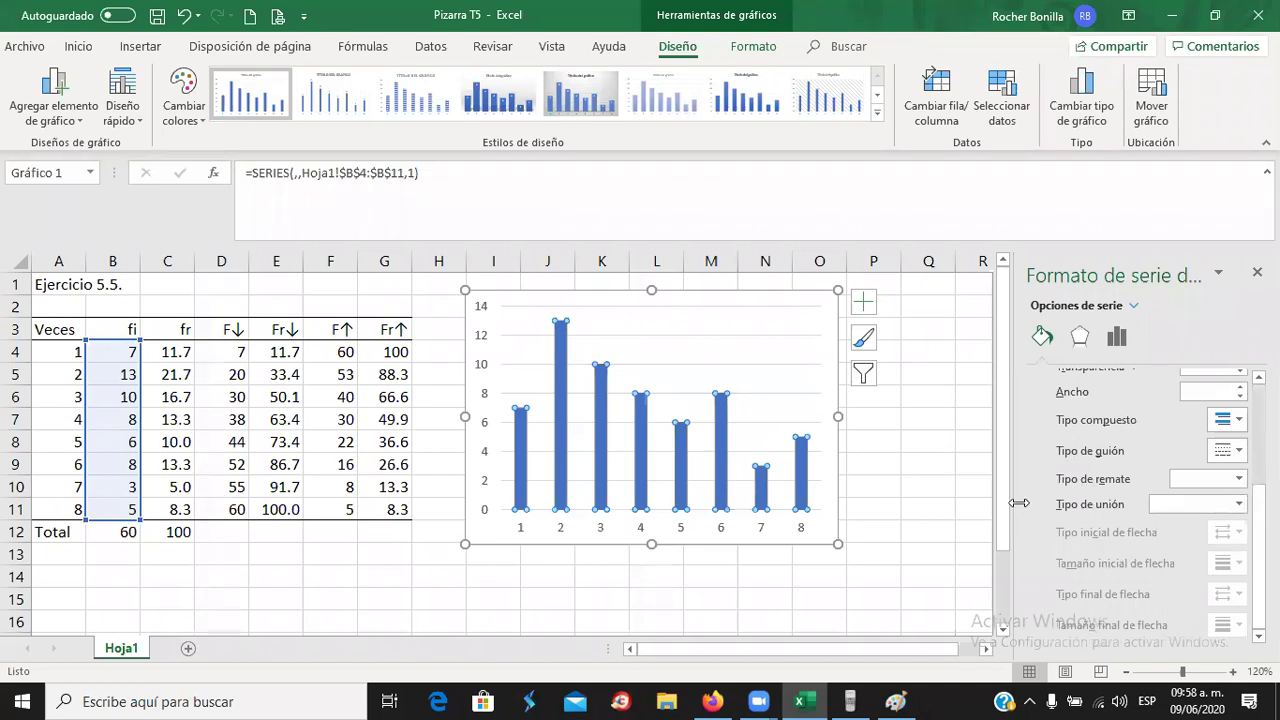
left_click(1243, 395)
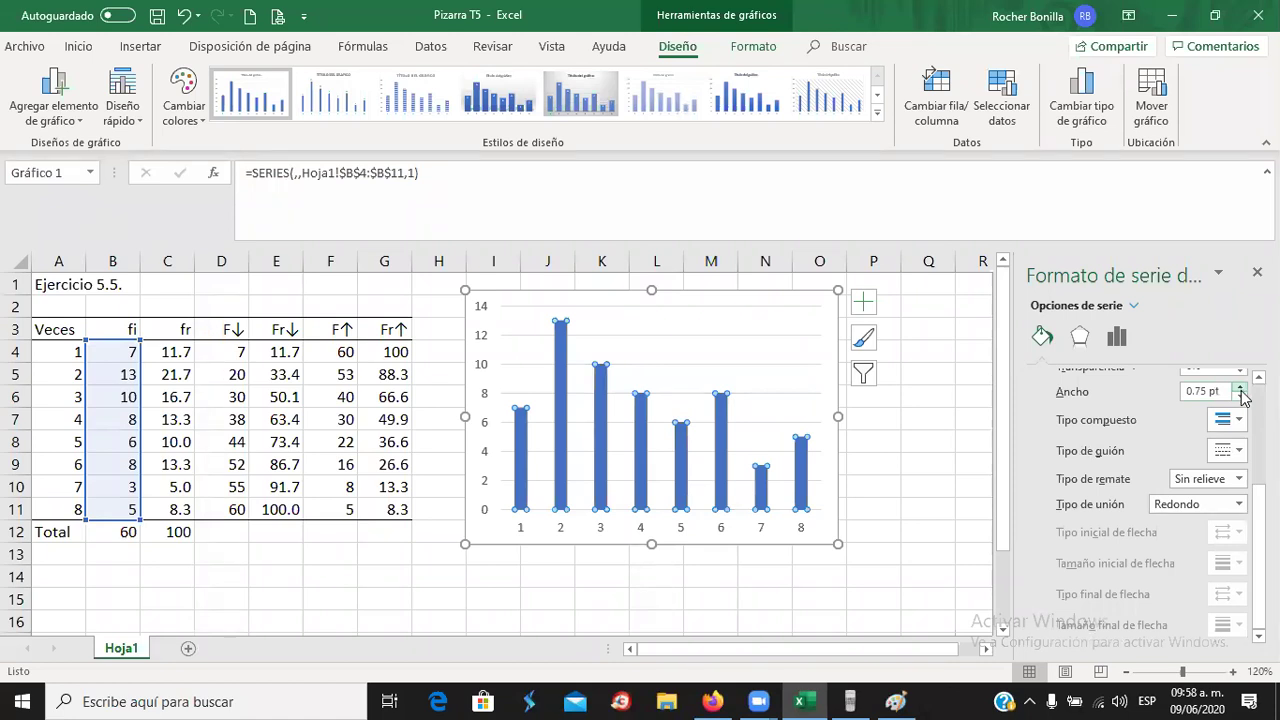
left_click(971, 496)
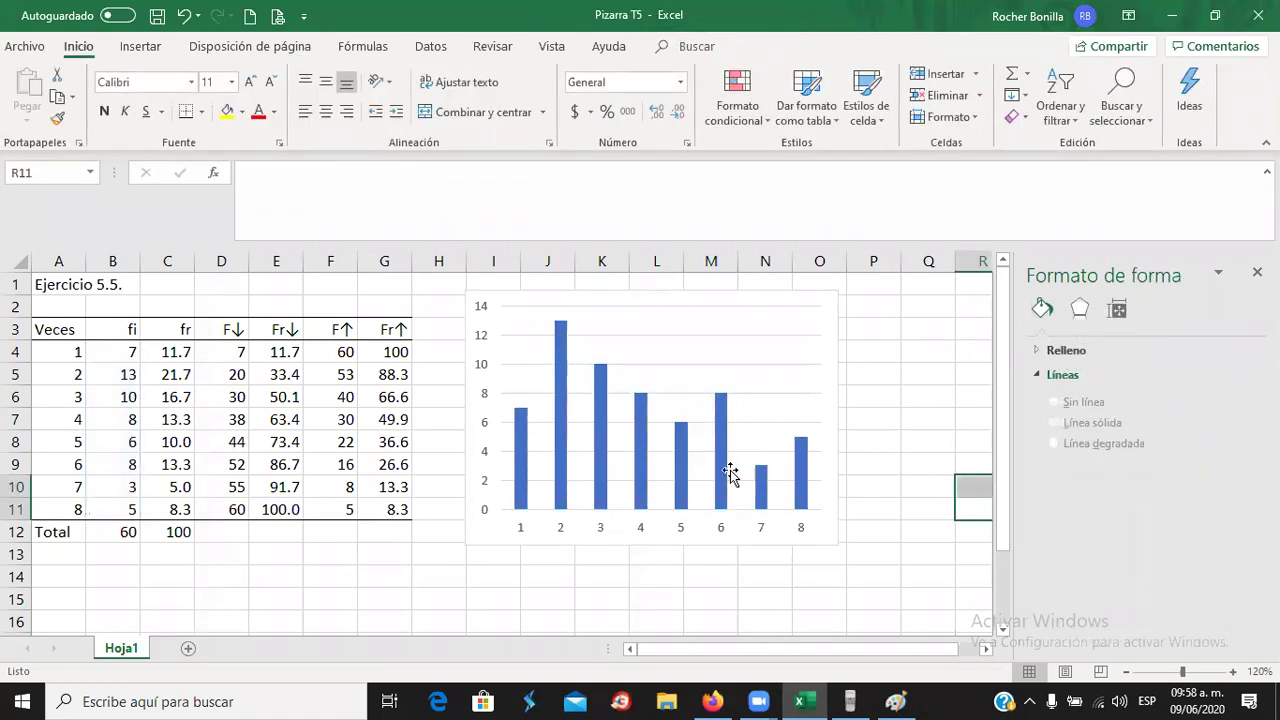
- Switch to Distribución de frecuencias.pdf in Firefox and compare its example stick chart (Gráfico de bastones) with the fi chart in Excel
mouse_move(721, 484)
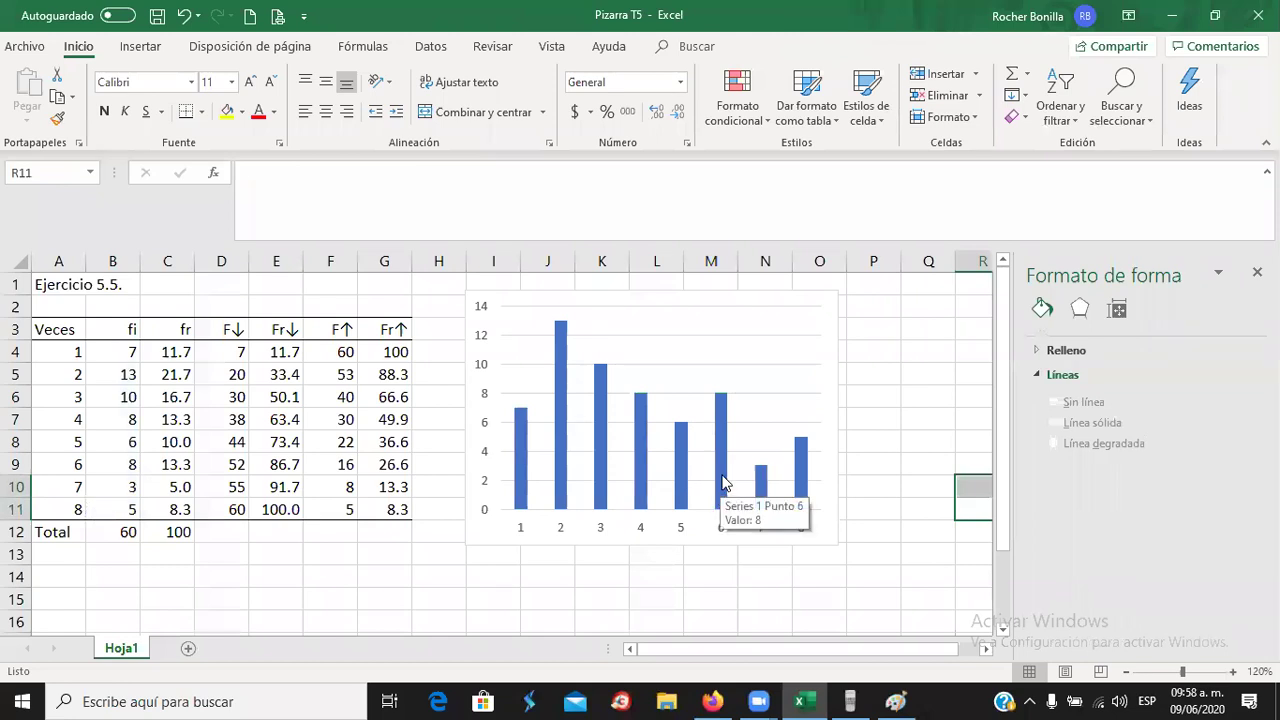
key("alt+Tab")
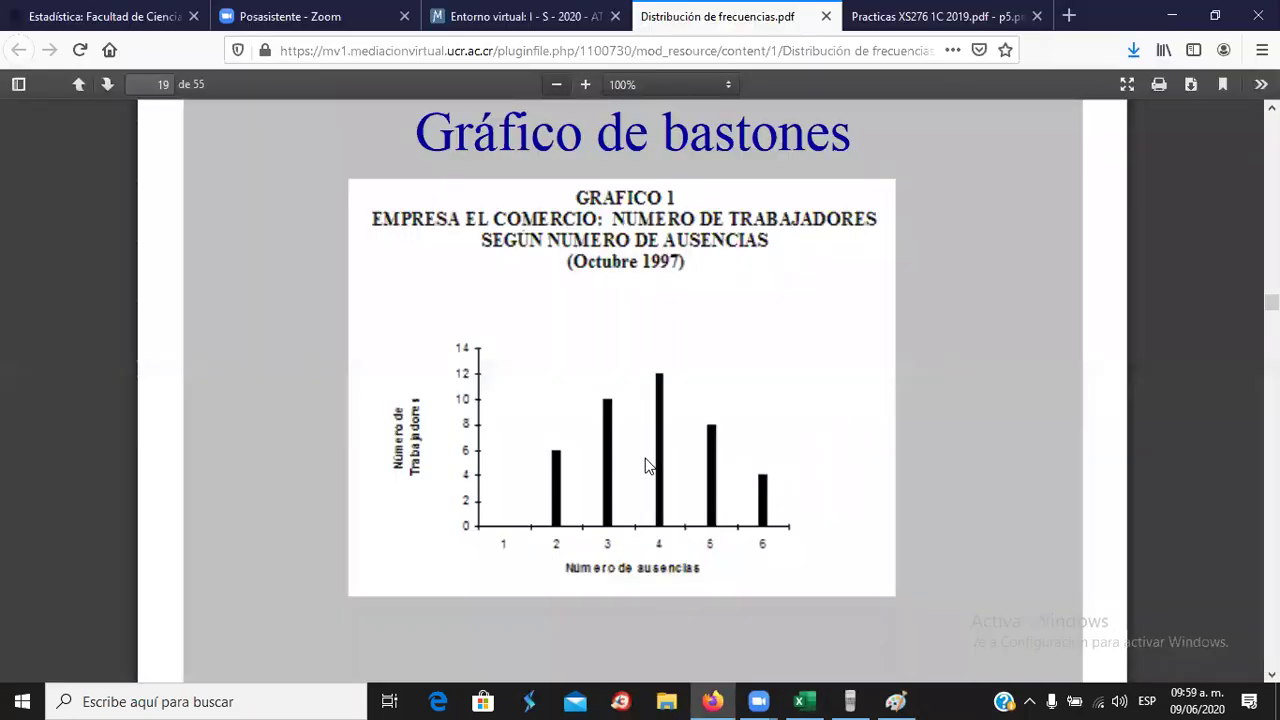
key("alt+Tab")
key("alt+Tab")
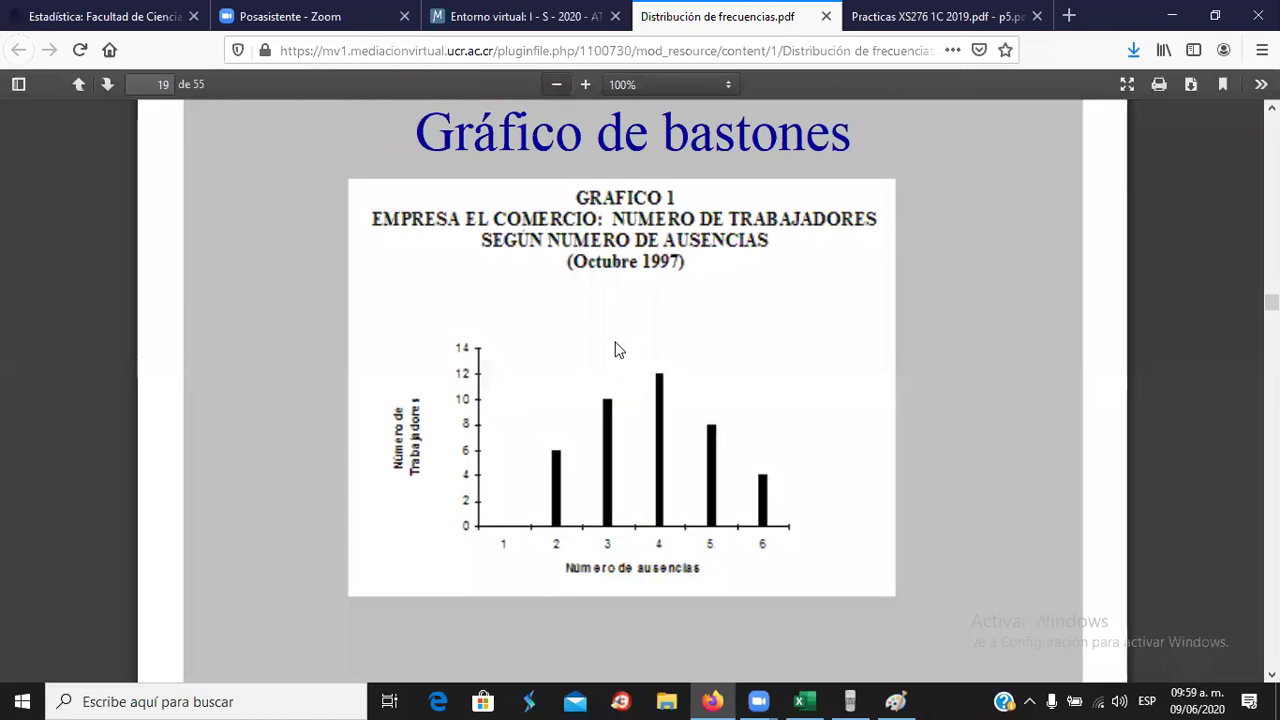